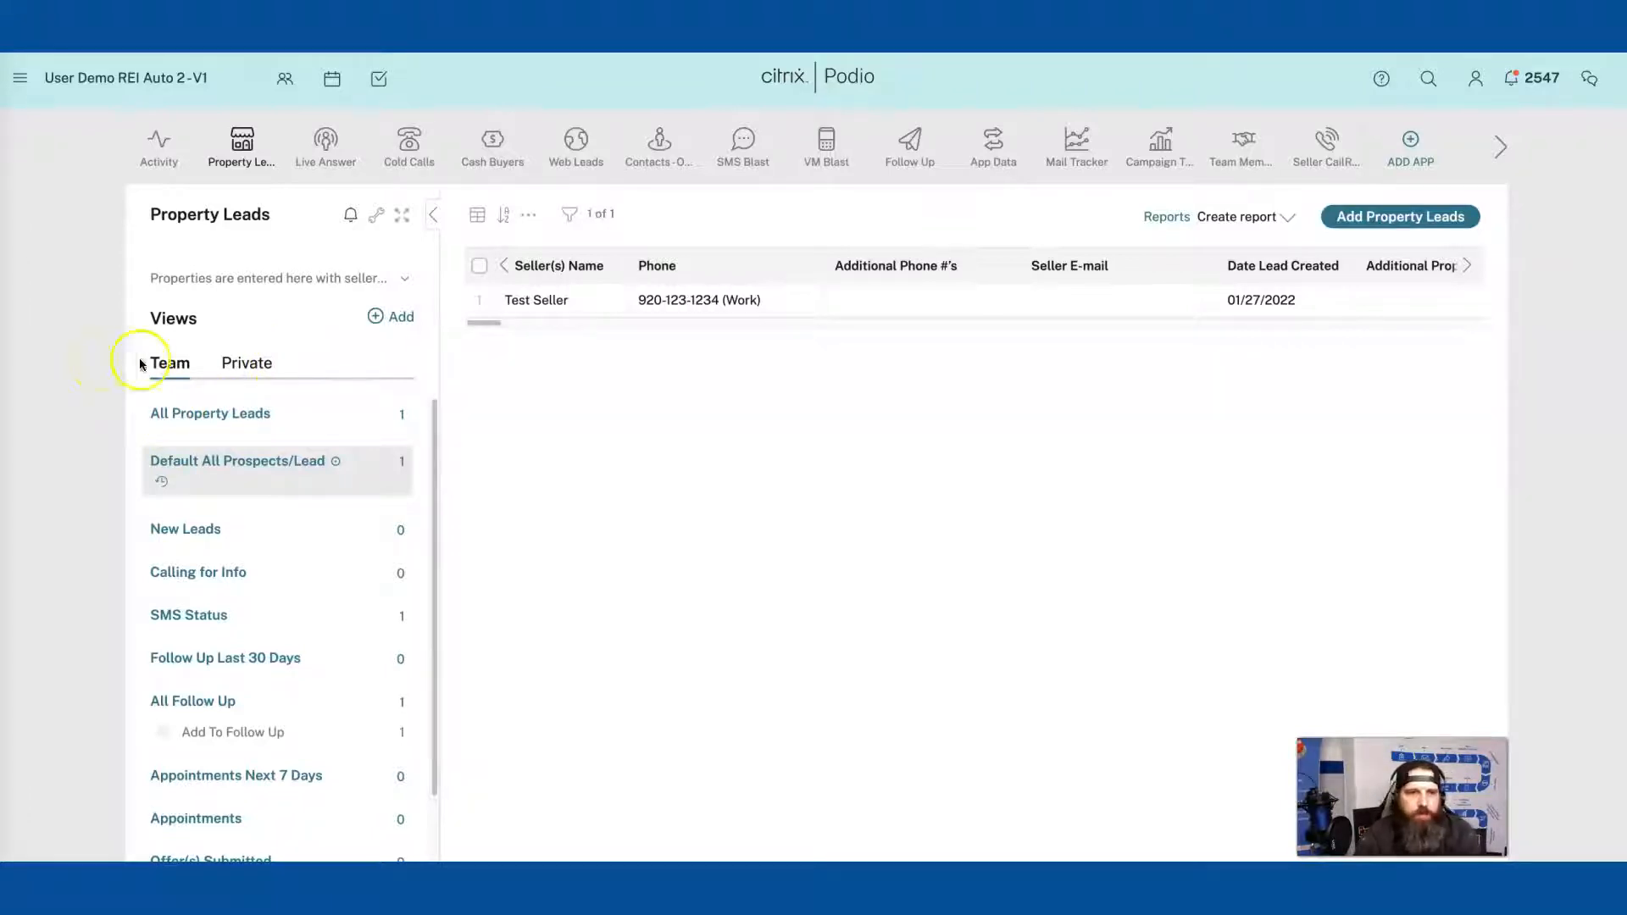
Step: Open the Test Seller lead and go to its Team Member to Receive Item Task field
{"action": "left_click", "coordinate": [552, 303]}
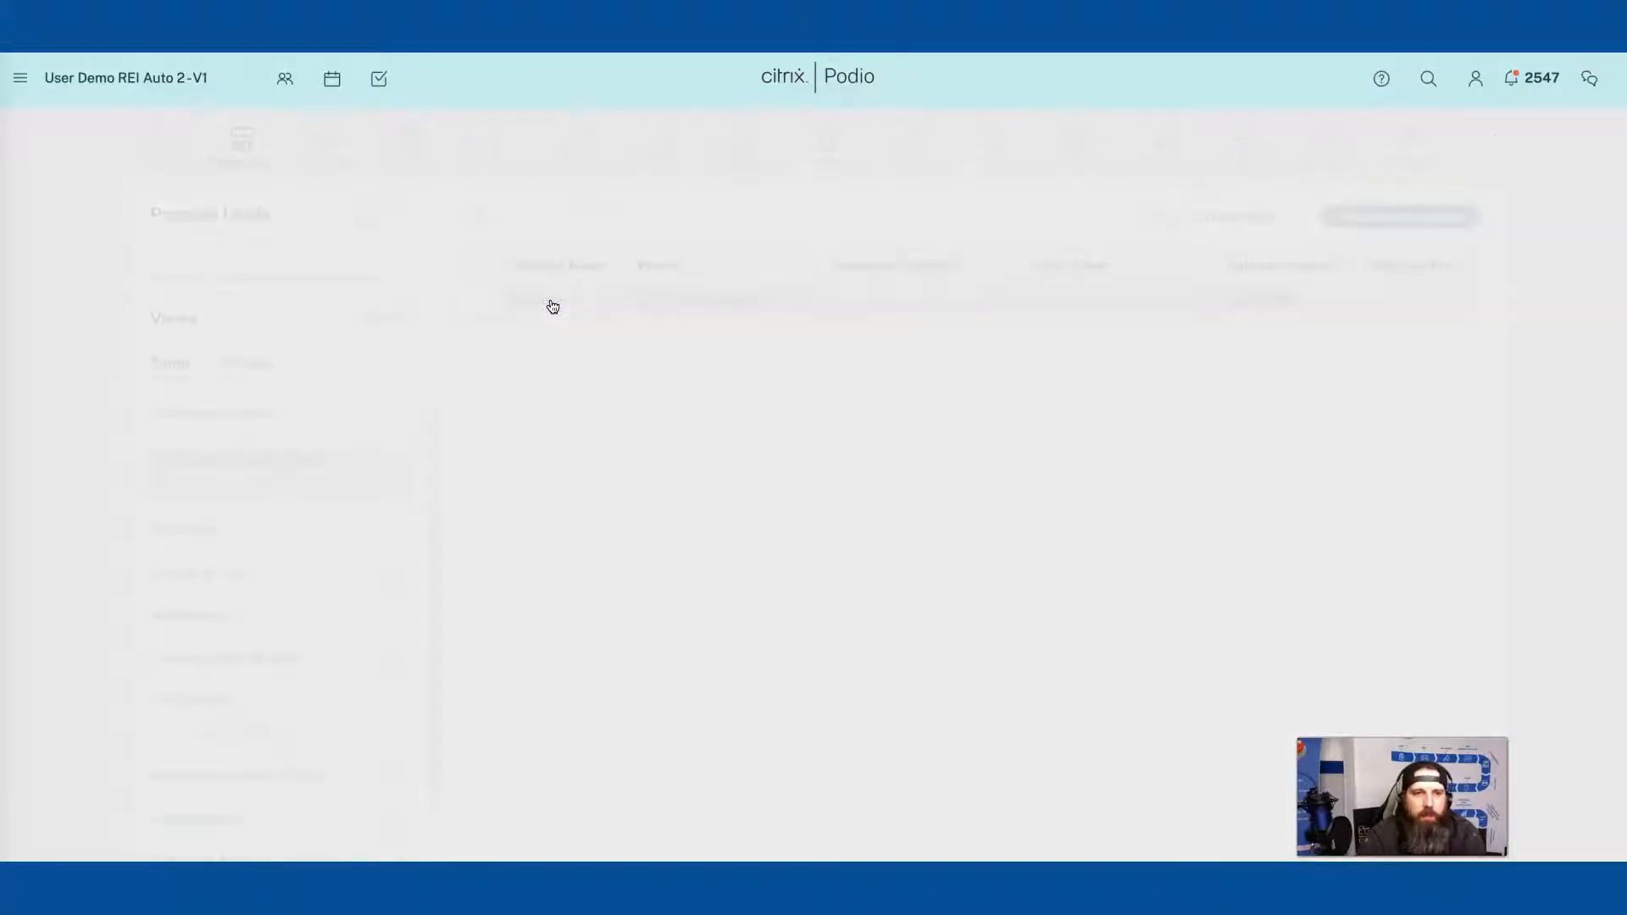
{"action": "scroll", "coordinate": [556, 328], "scroll_direction": "down", "scroll_amount": 4}
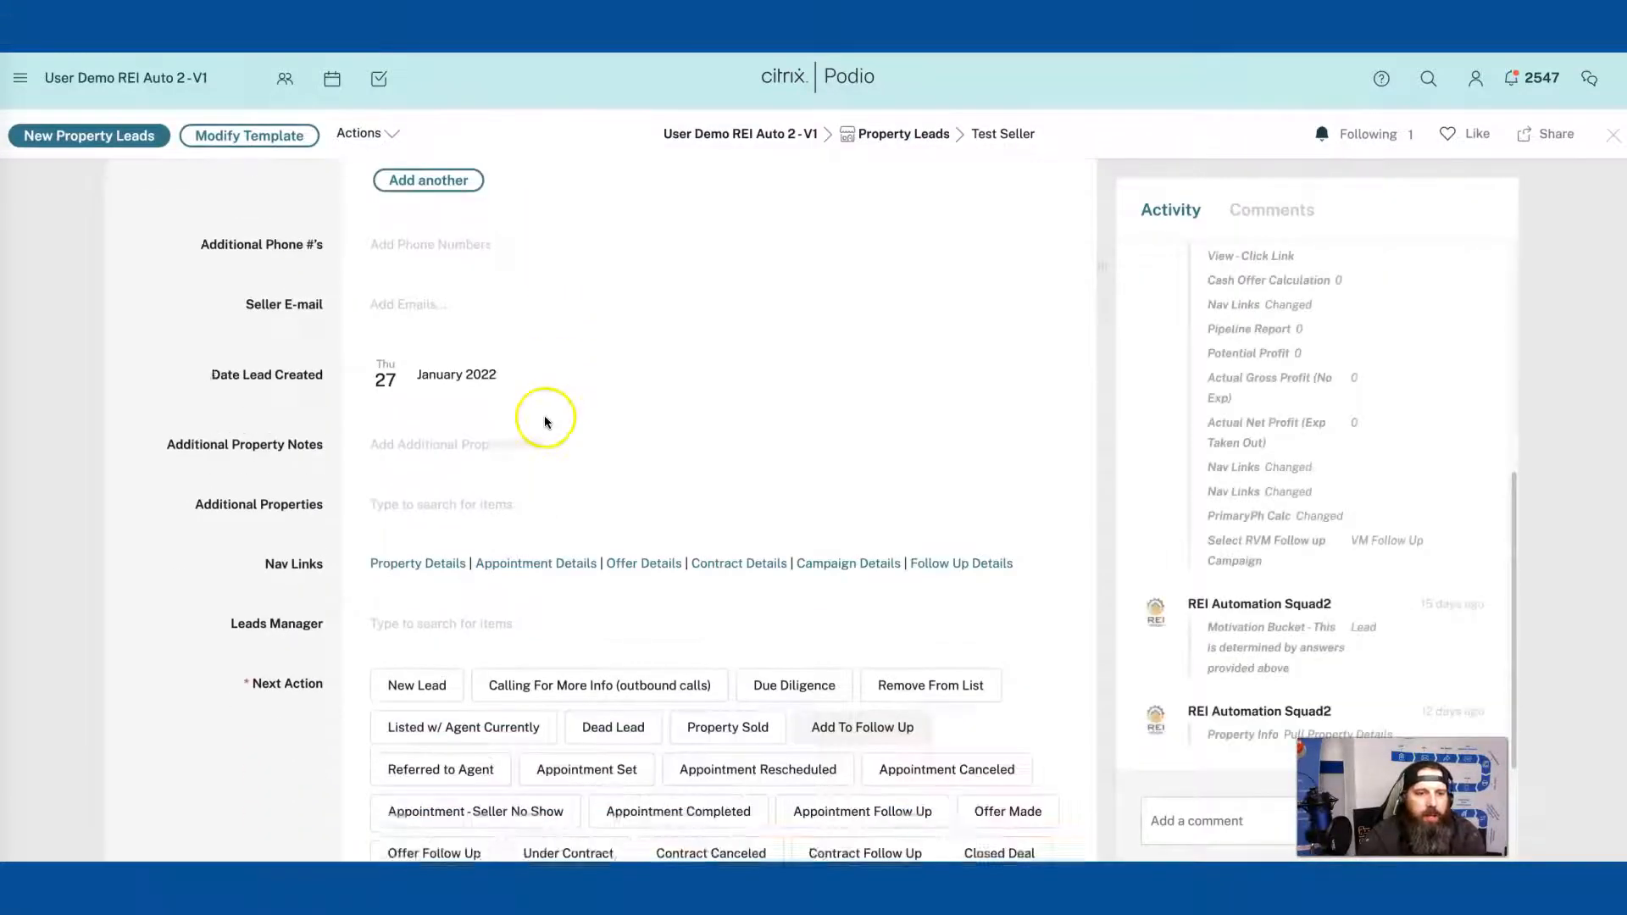
{"action": "scroll", "coordinate": [448, 394], "scroll_direction": "down", "scroll_amount": 5}
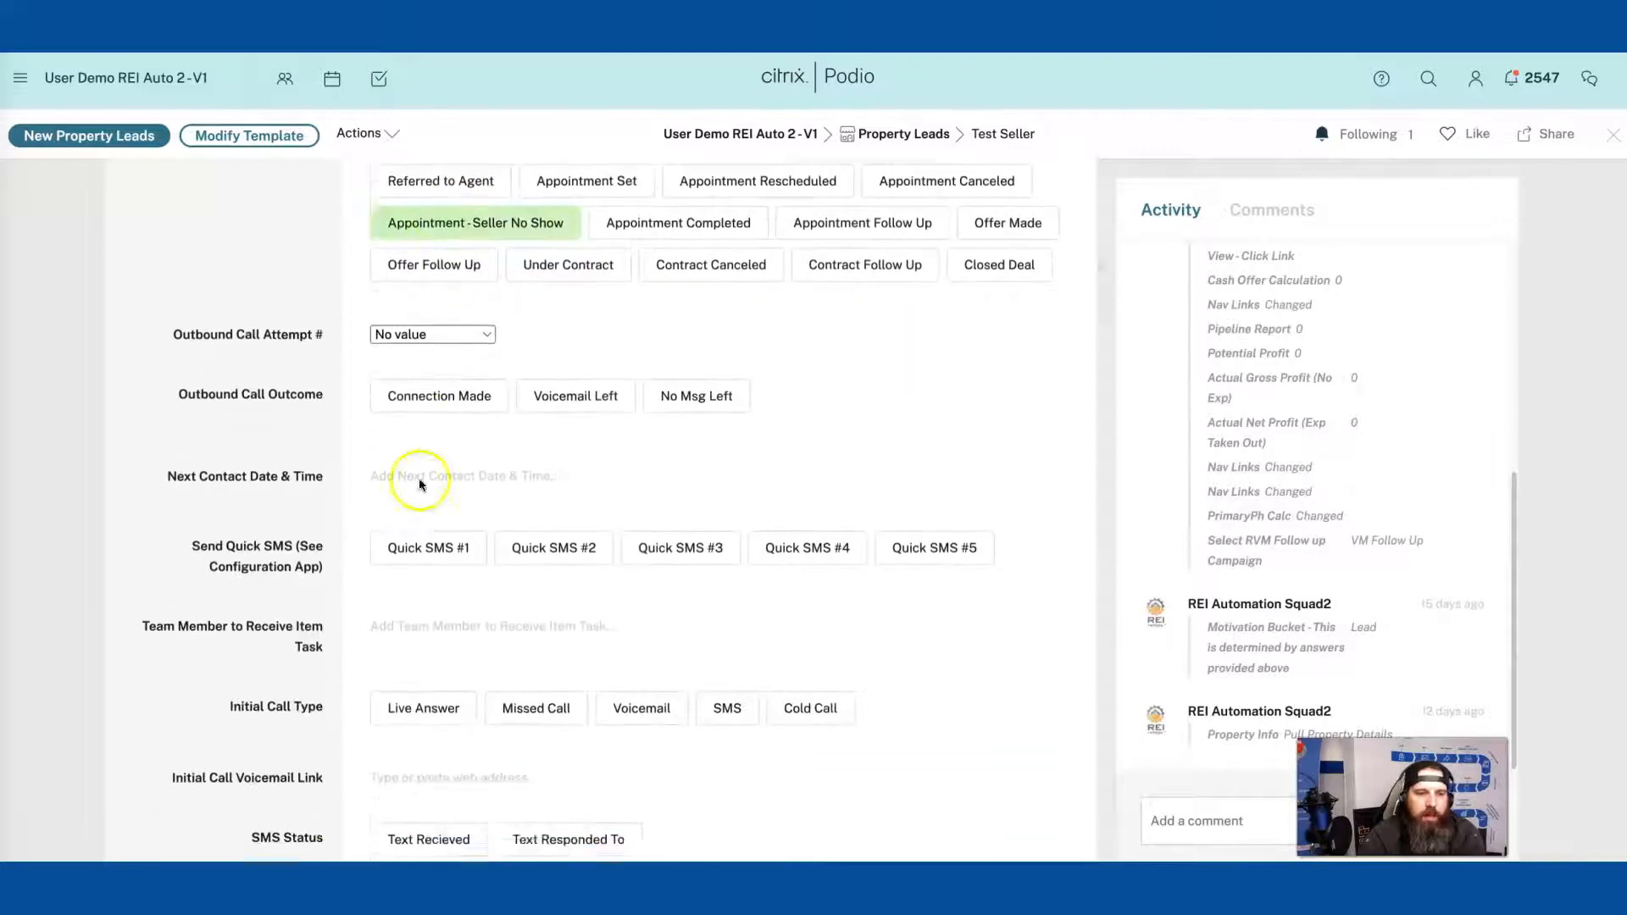
{"action": "left_click", "coordinate": [394, 607]}
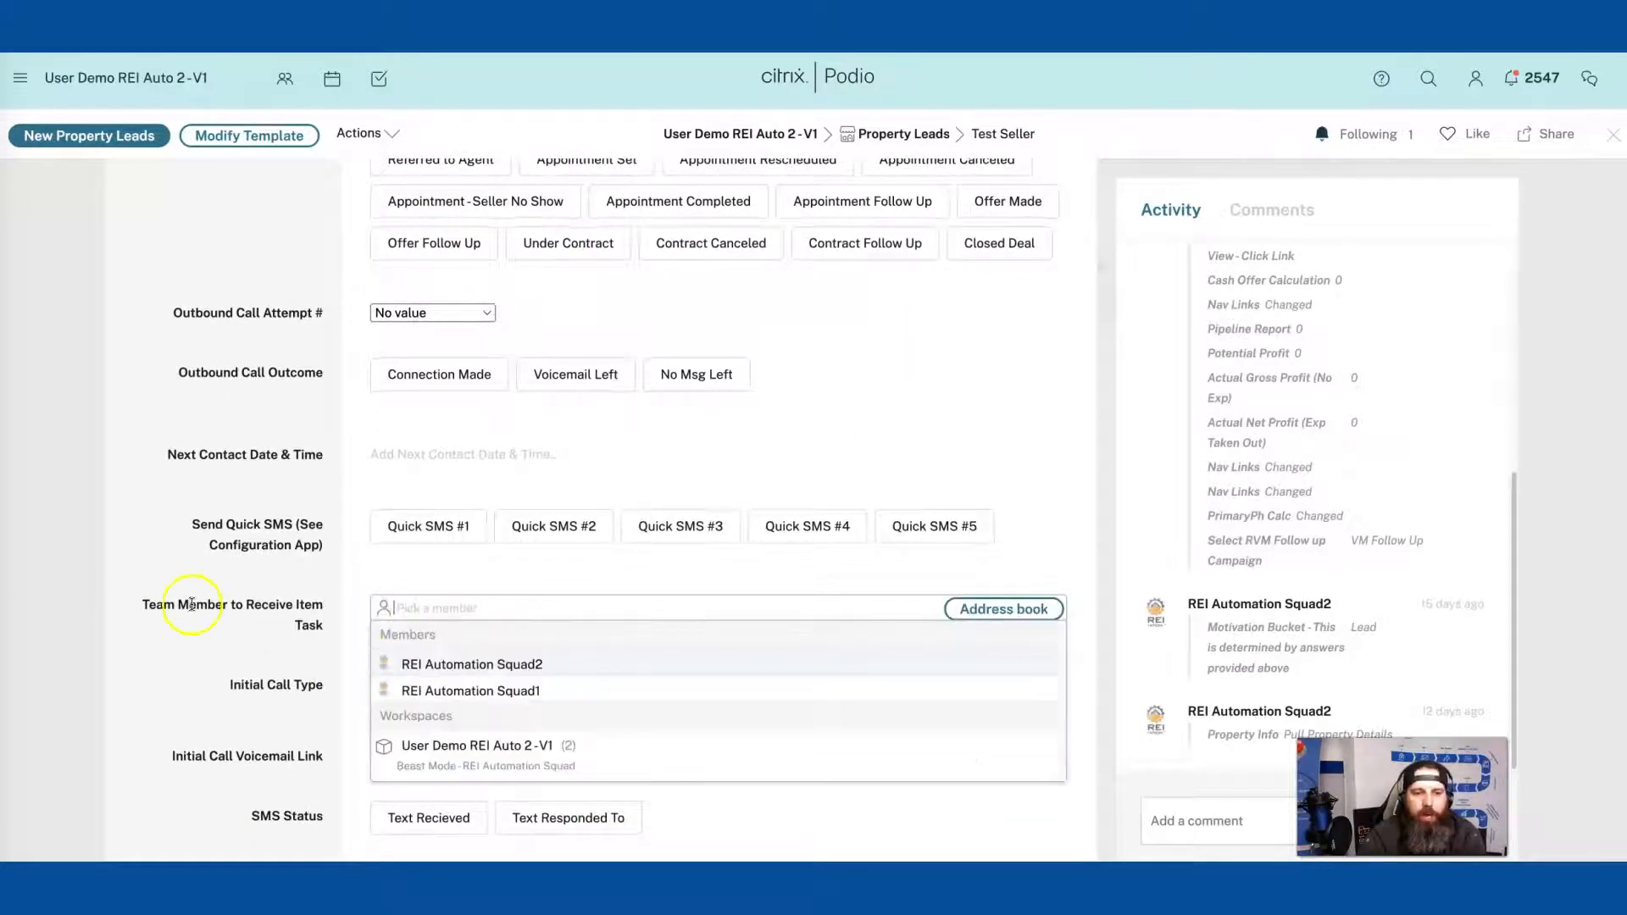
{"action": "left_click", "coordinate": [200, 674]}
{"action": "left_click", "coordinate": [184, 660]}
{"action": "left_click", "coordinate": [177, 623]}
{"action": "left_click", "coordinate": [177, 623]}
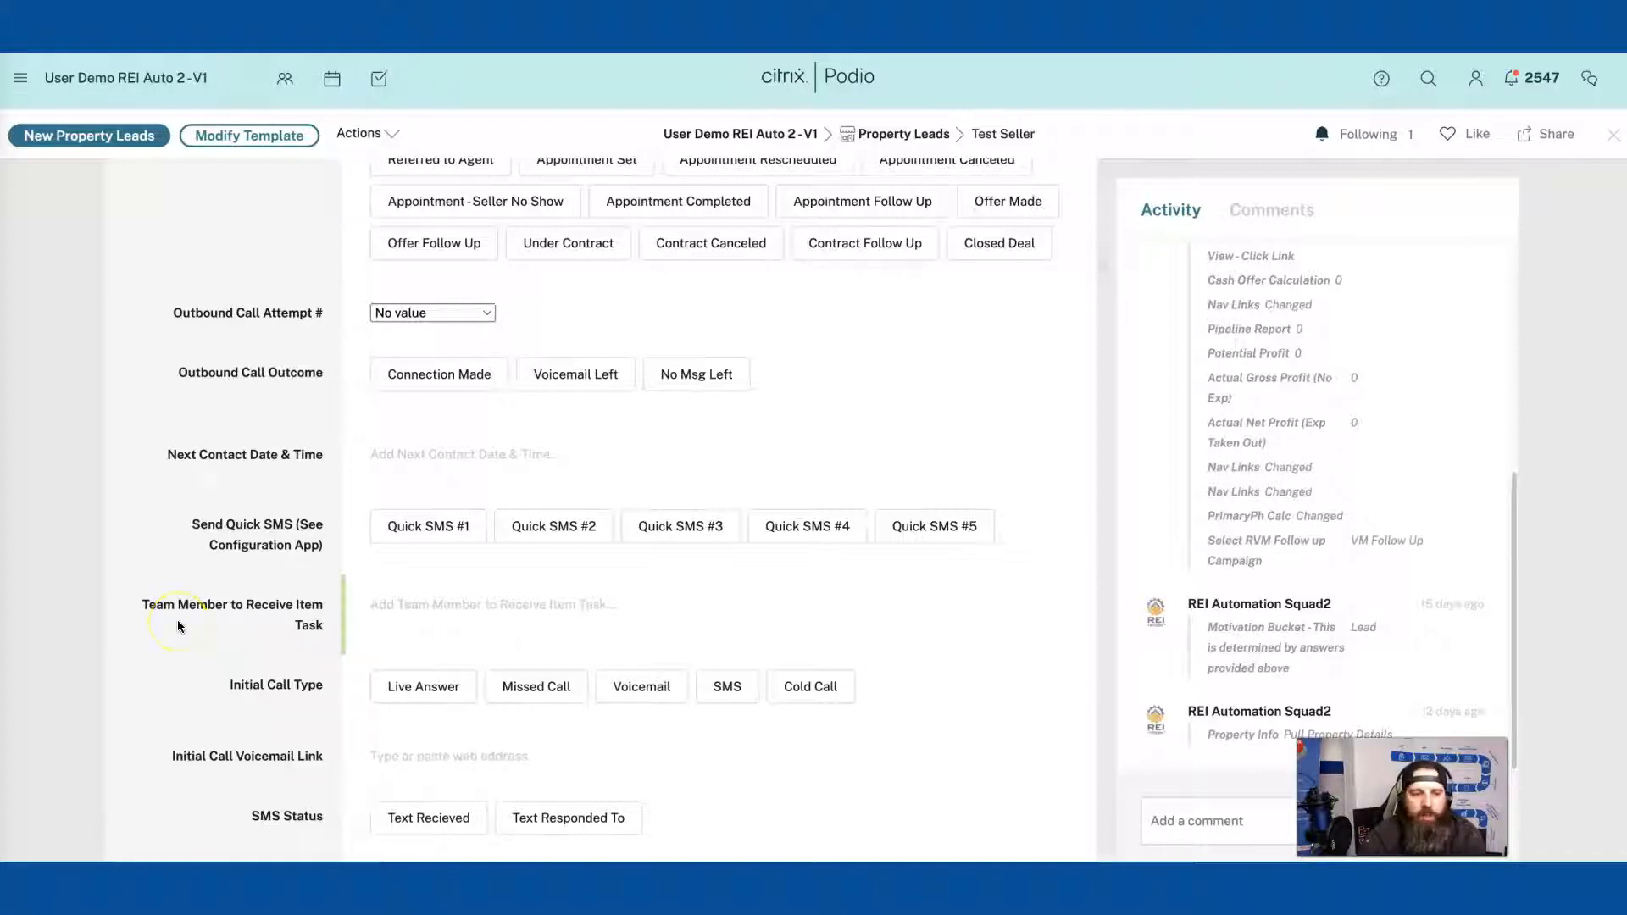
{"action": "left_click", "coordinate": [259, 625]}
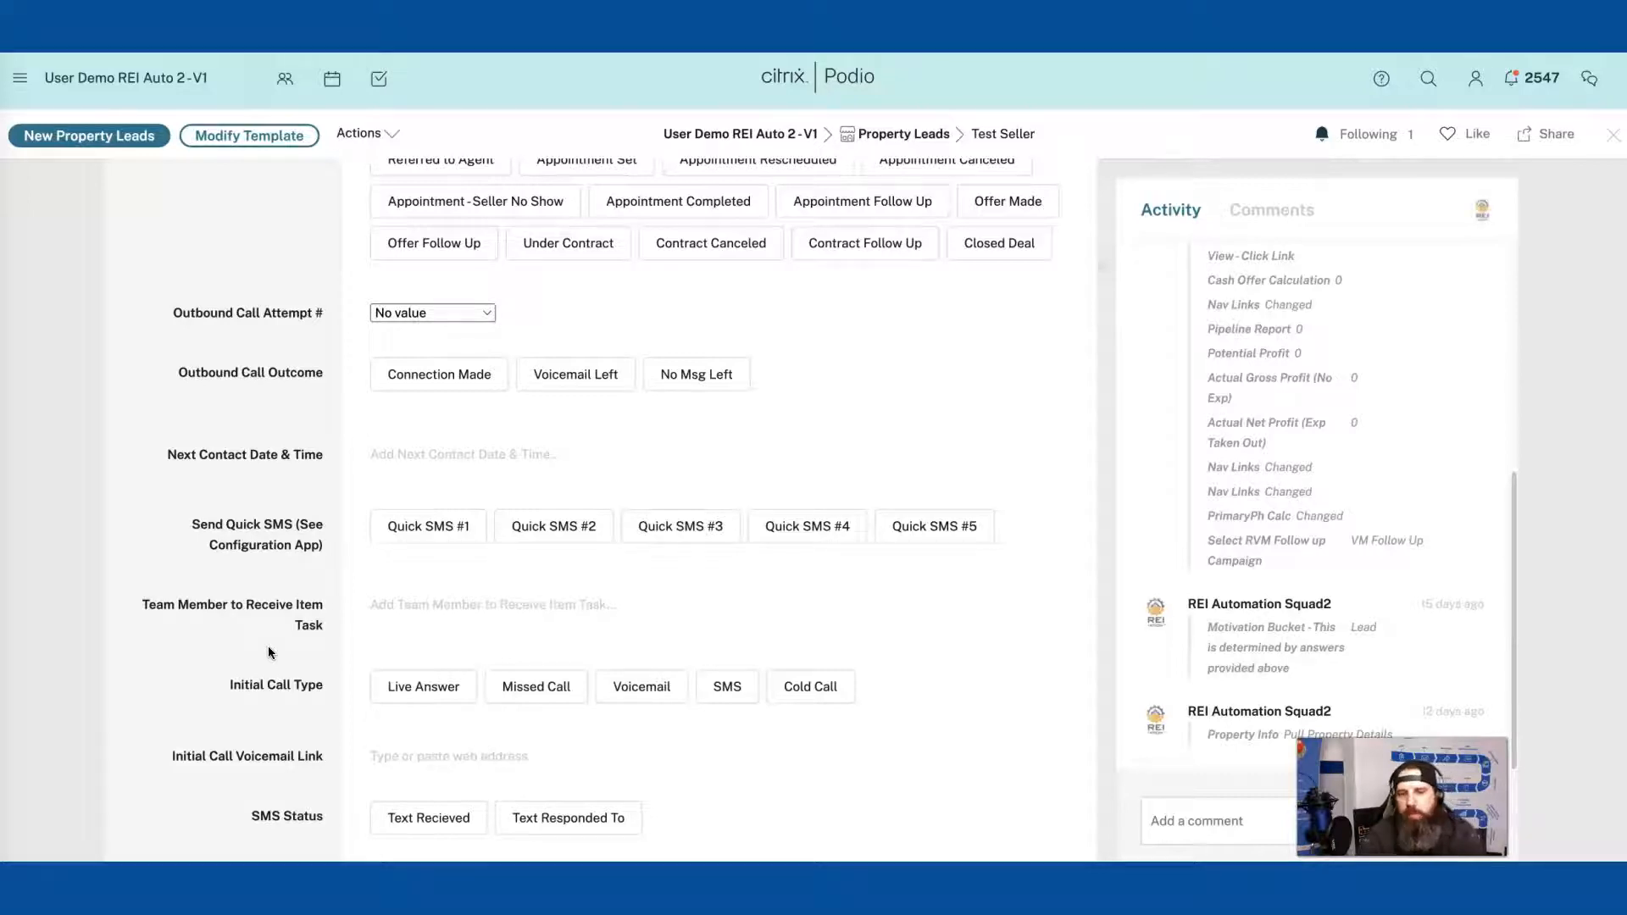
{"action": "left_click", "coordinate": [409, 614]}
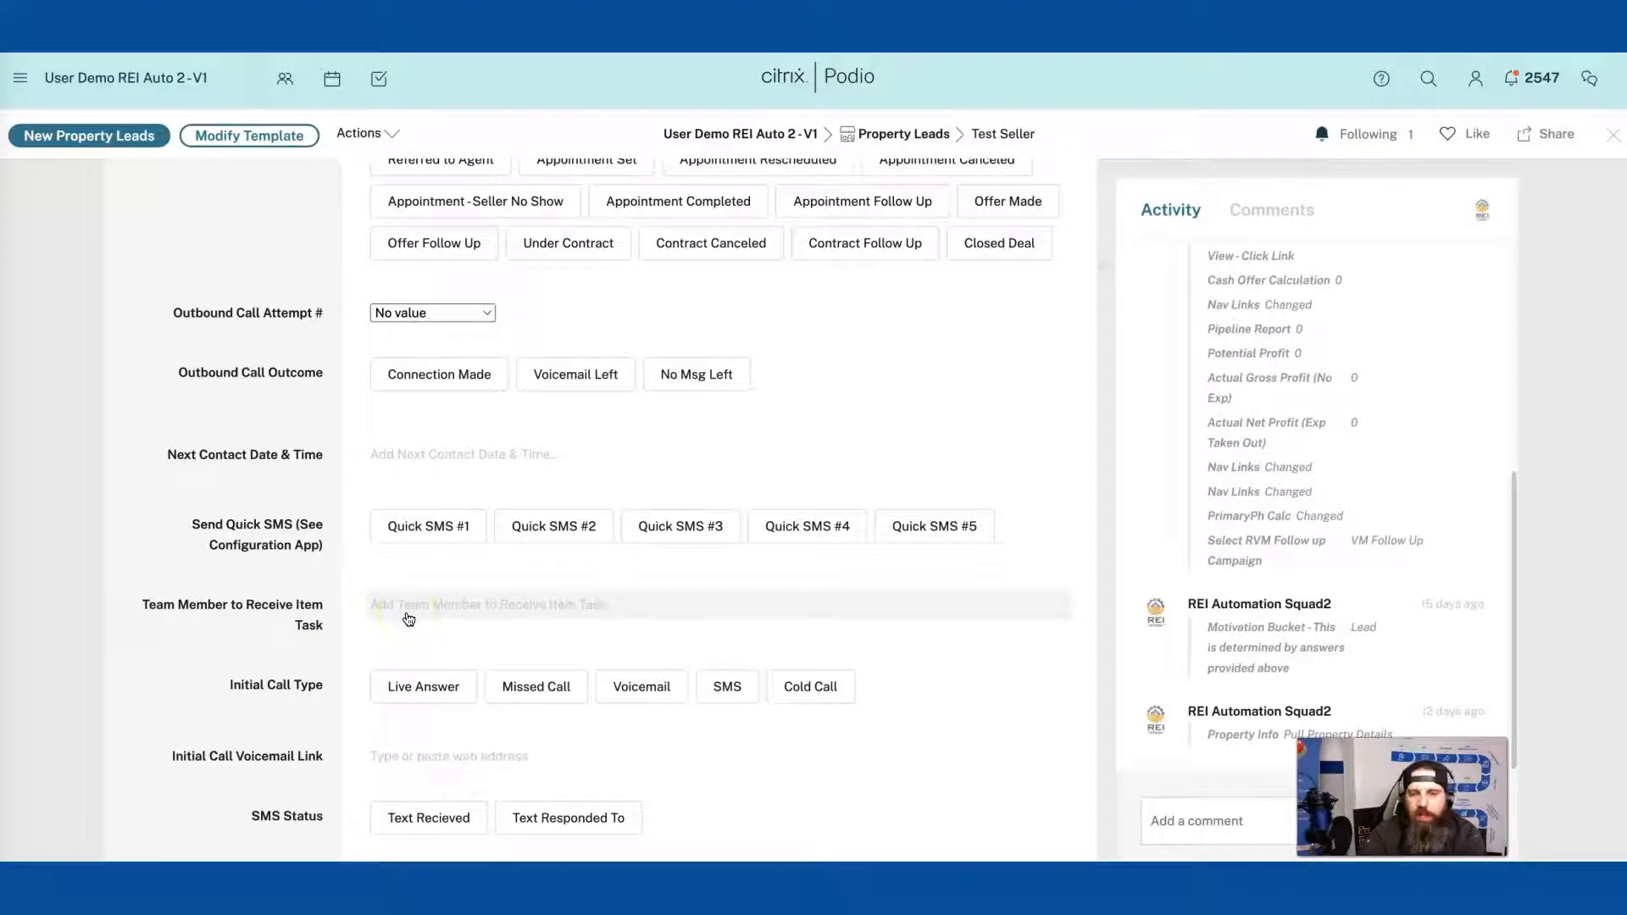
{"action": "left_click", "coordinate": [649, 563]}
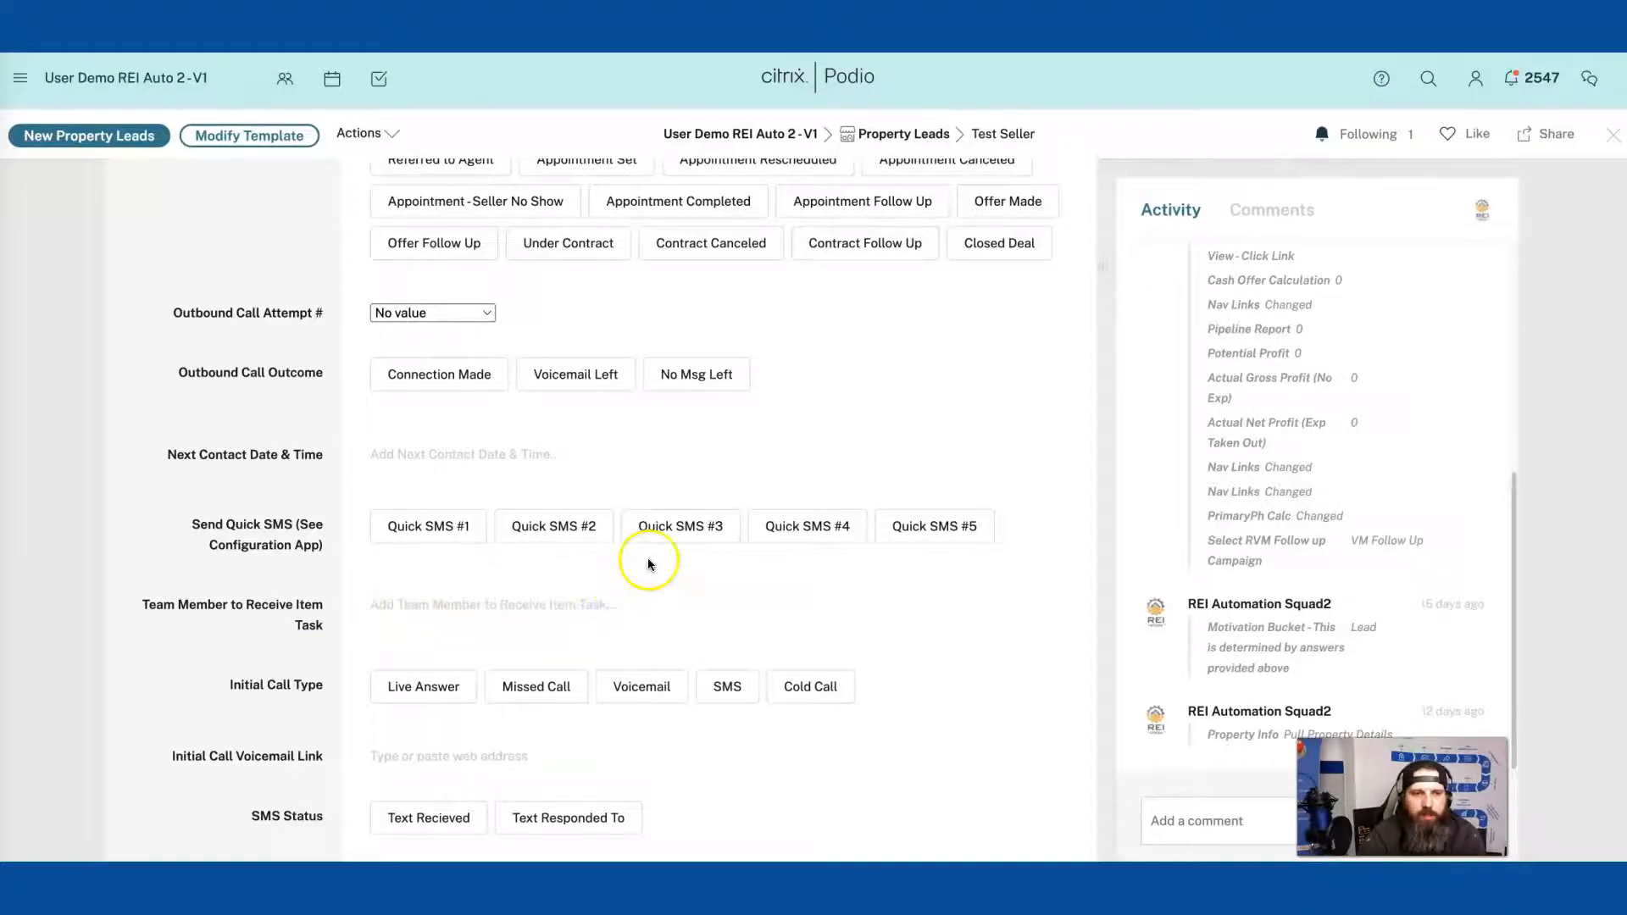
Step: Assign REI Automation Squad2 as the lead's Team Member to Receive Item Task and return to the Property Leads list
{"action": "left_click", "coordinate": [512, 617]}
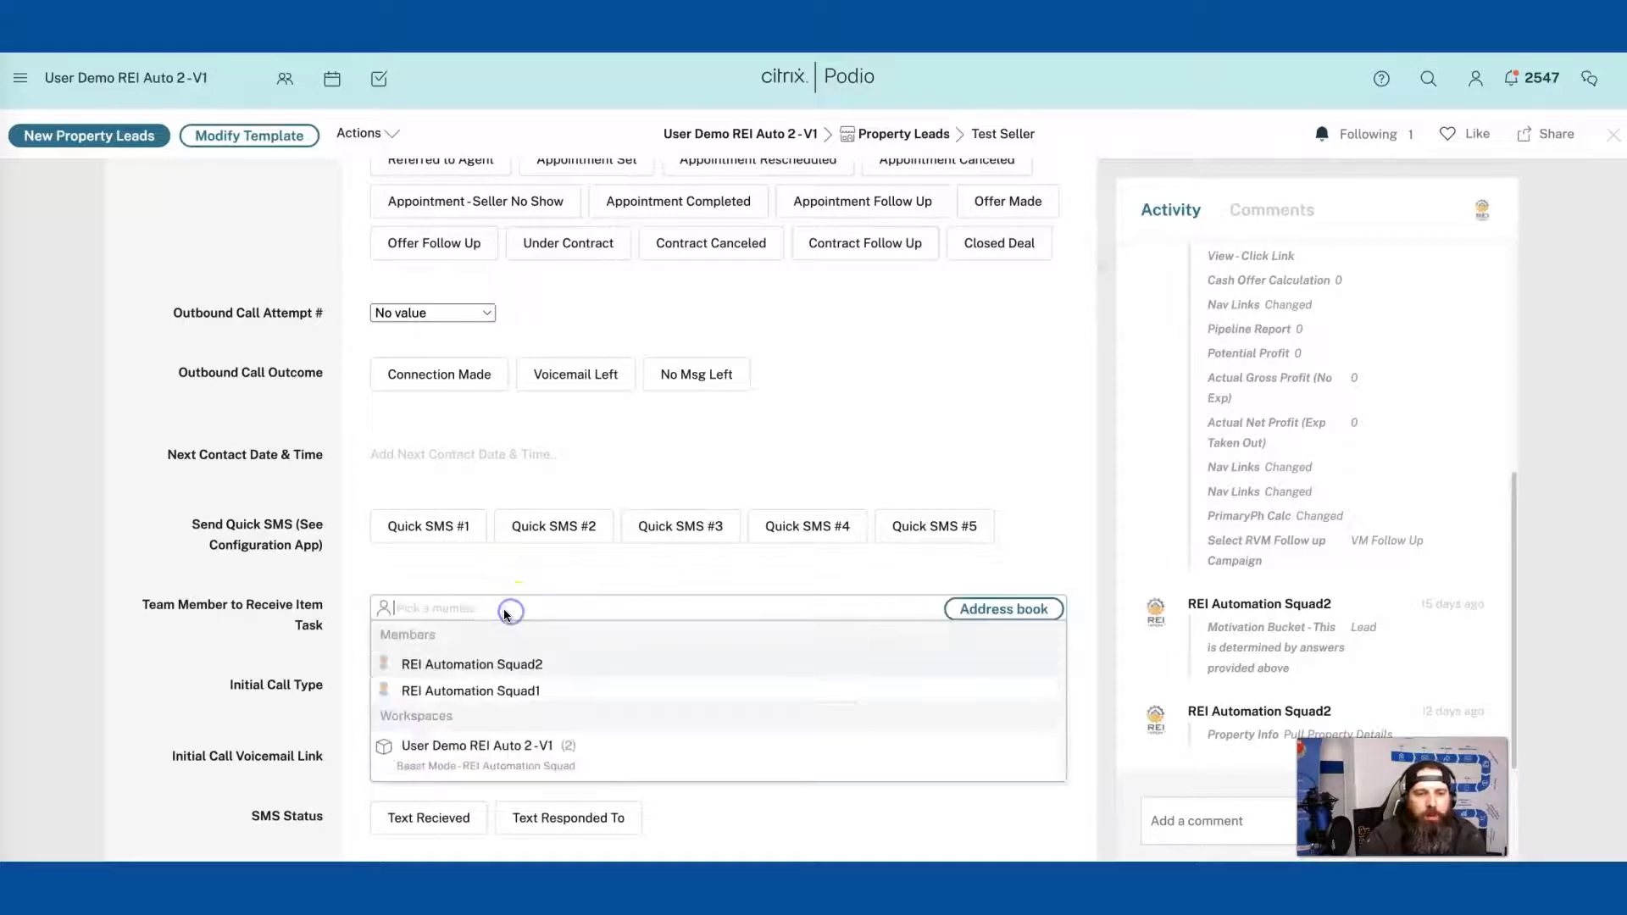
{"action": "left_click", "coordinate": [472, 664]}
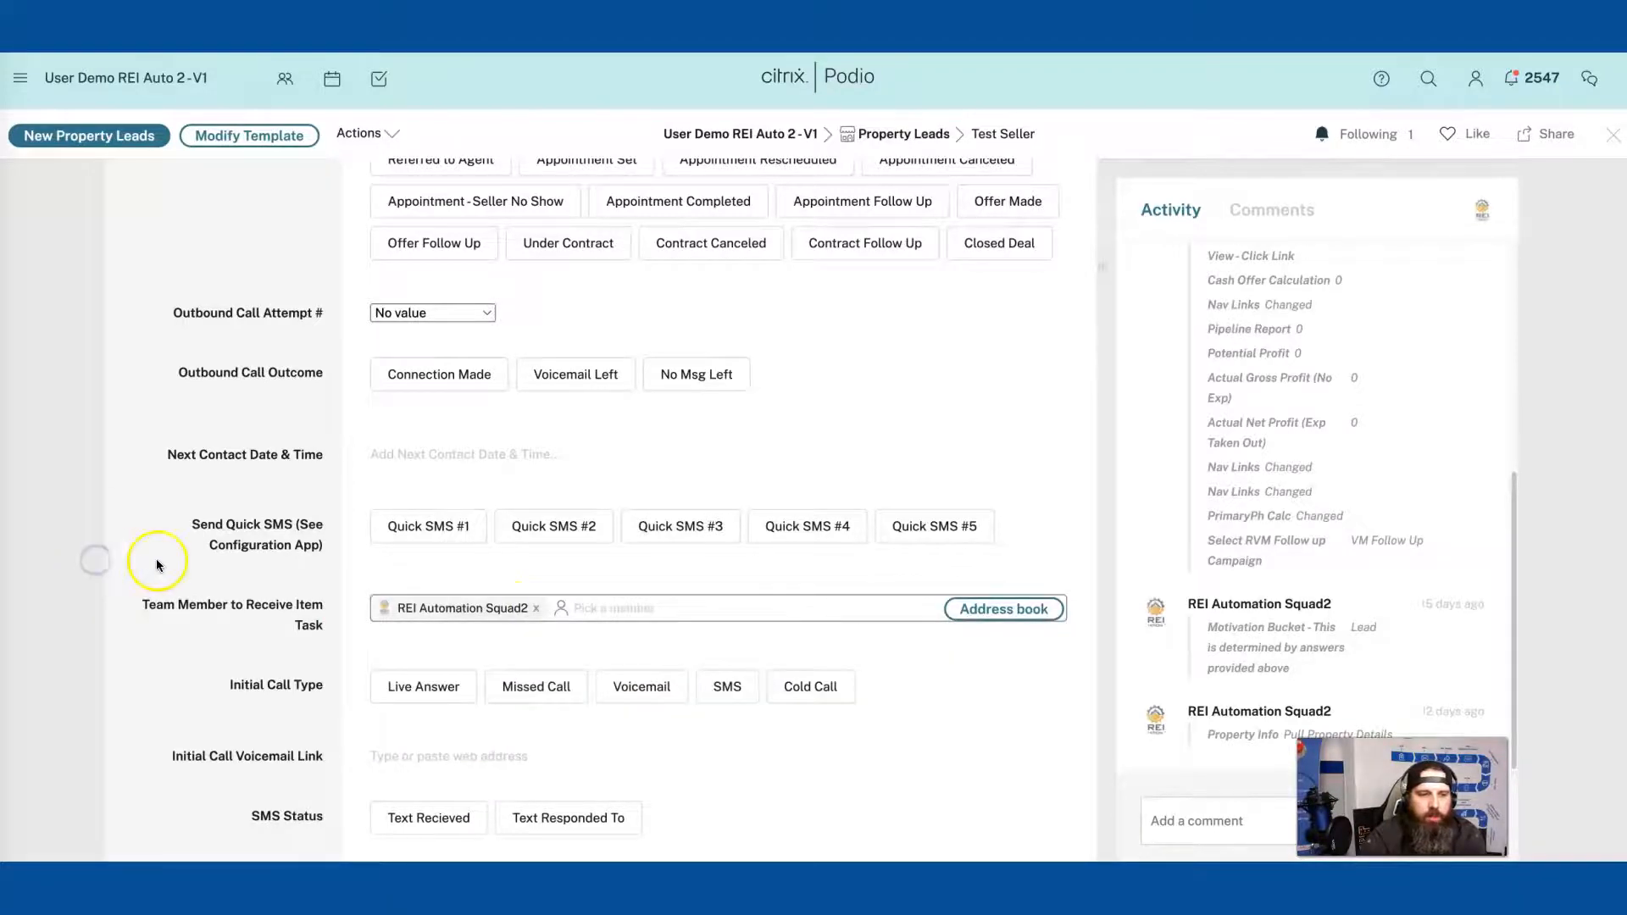
{"action": "left_click", "coordinate": [95, 560]}
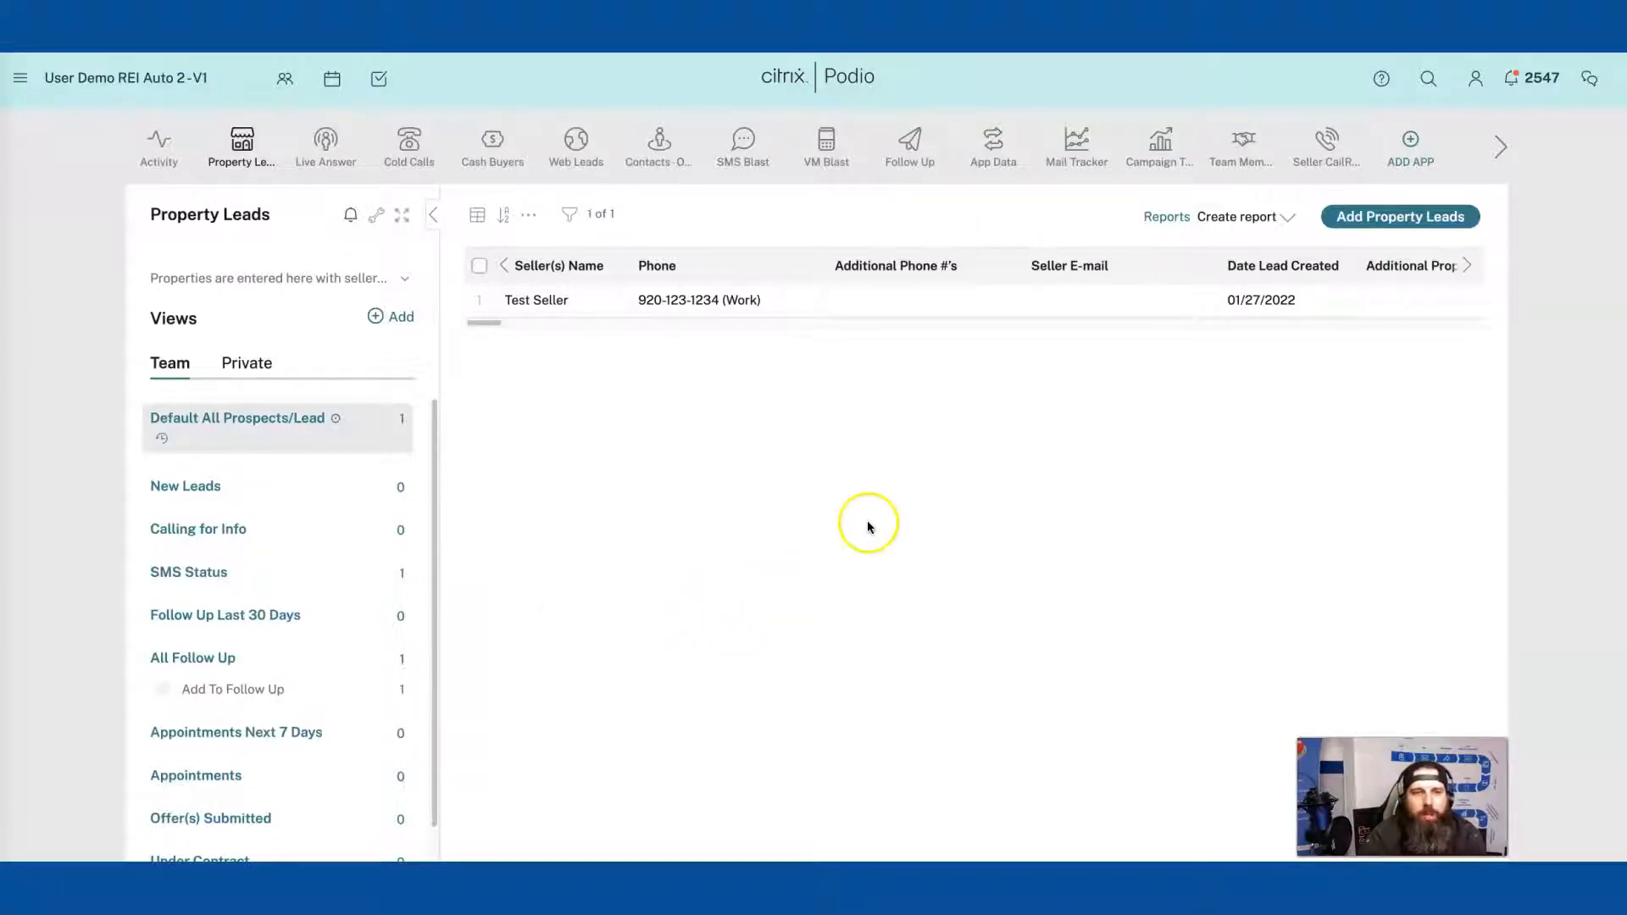
Step: Set the Test Seller lead's Next Action to New Lead in the leads table
{"action": "scroll", "coordinate": [891, 303], "scroll_direction": "right", "scroll_amount": 10}
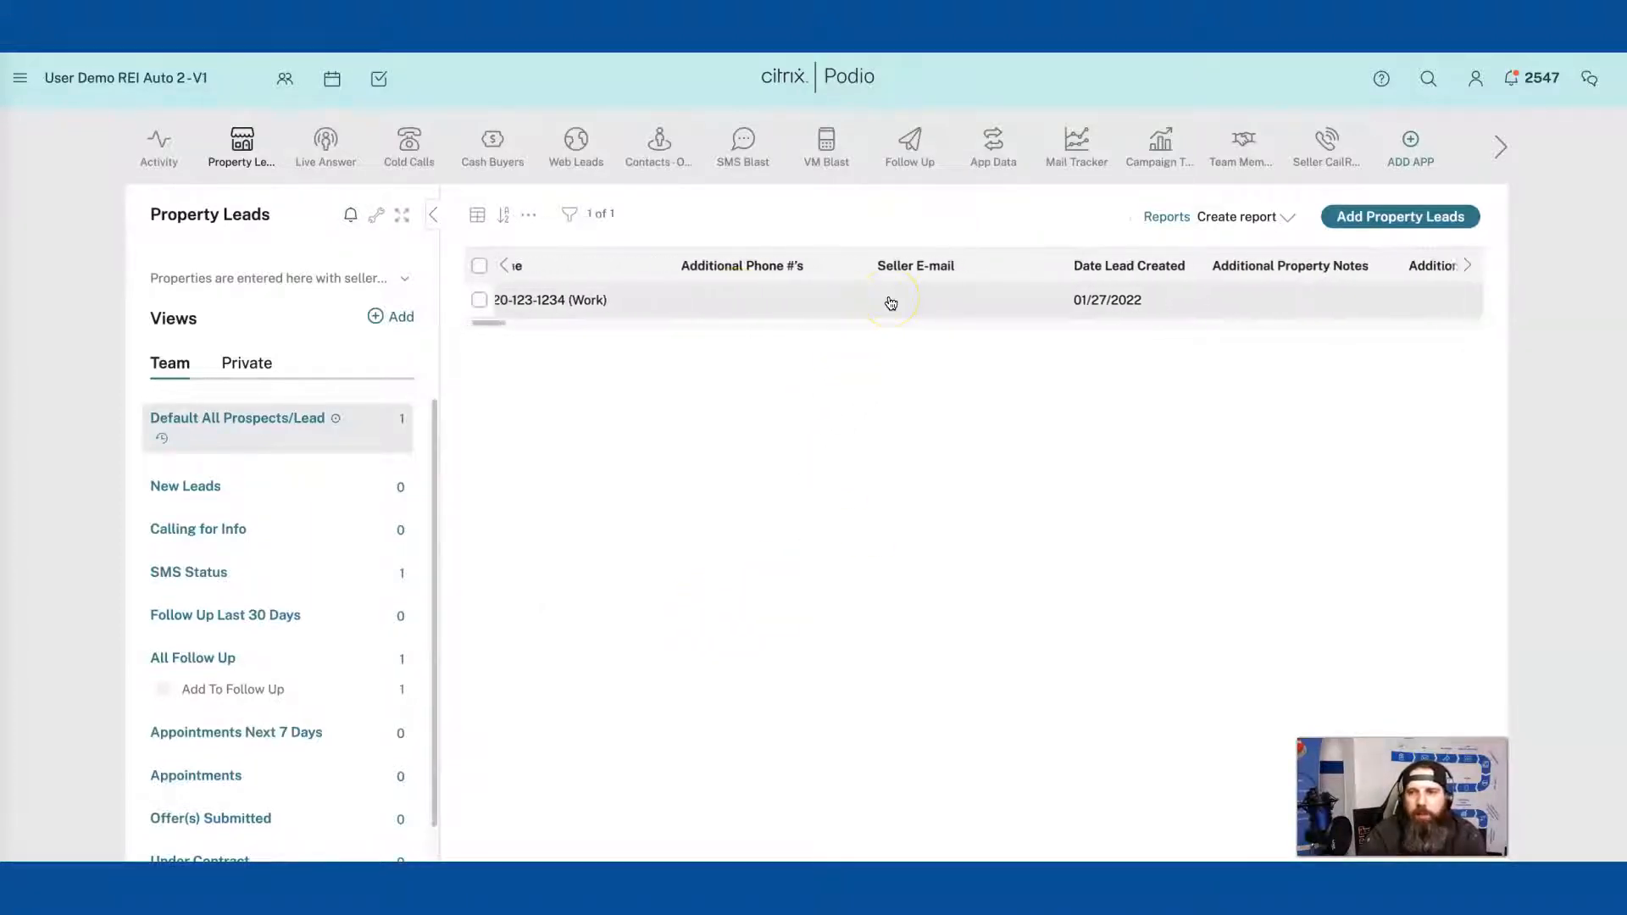
{"action": "scroll", "coordinate": [891, 304], "scroll_direction": "right", "scroll_amount": 1}
{"action": "left_click", "coordinate": [956, 303]}
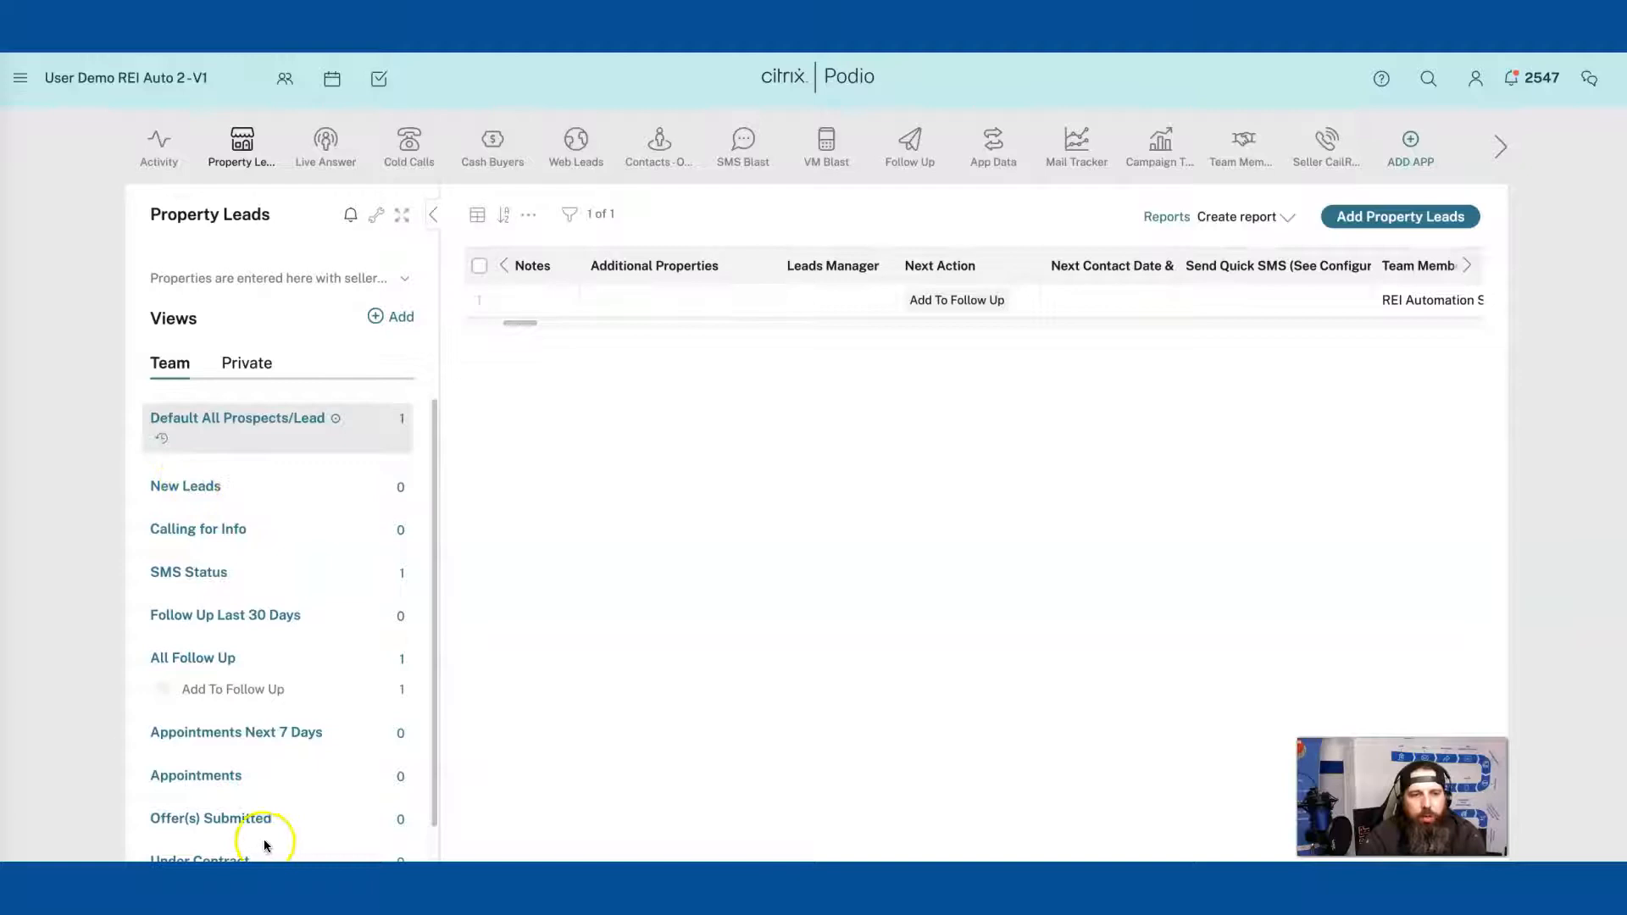
Step: Filter the New Lead group of the team's New Leads view by Team Member to Receive Item Task, REI Automation Squad2, and check the applied filters
{"action": "left_click", "coordinate": [174, 490]}
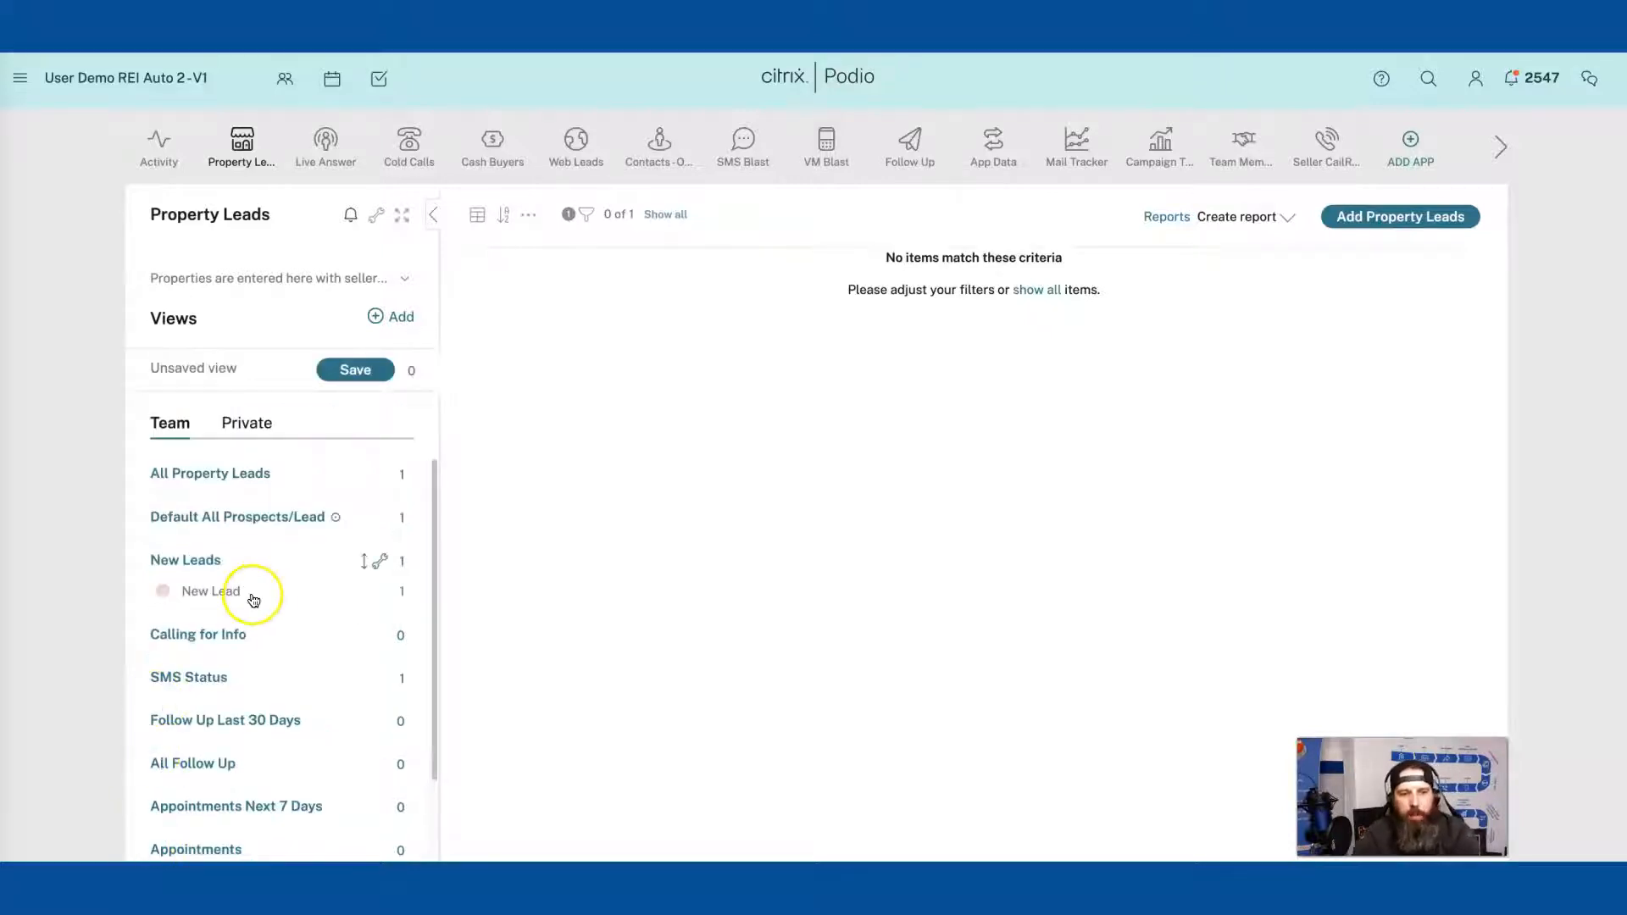
{"action": "left_click", "coordinate": [210, 591]}
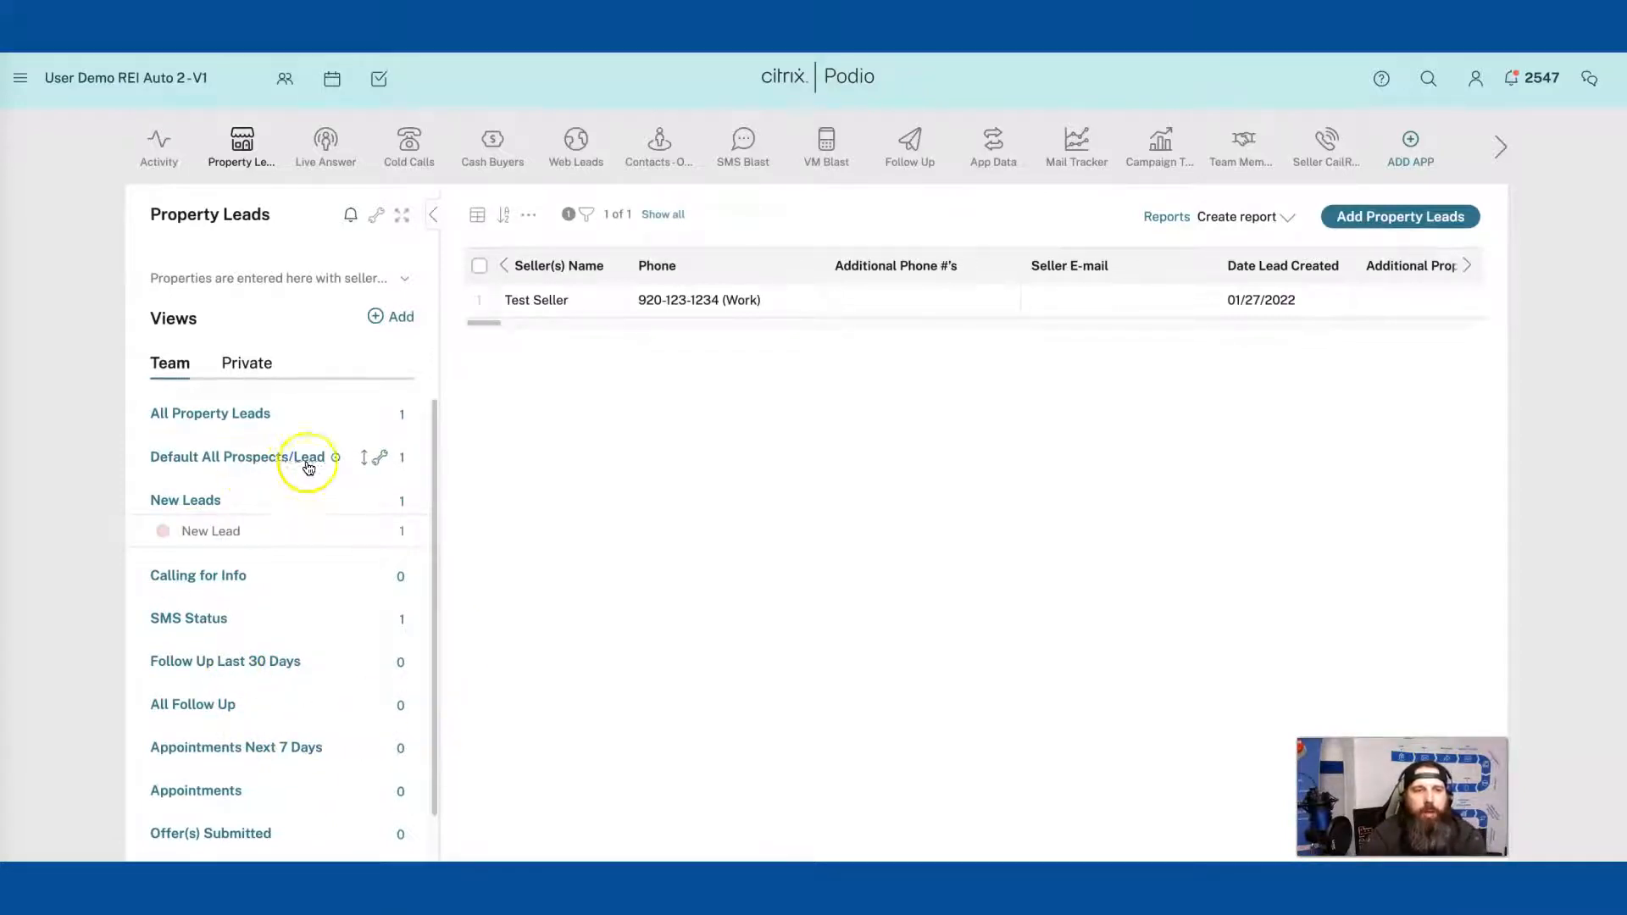
{"action": "left_click", "coordinate": [588, 213]}
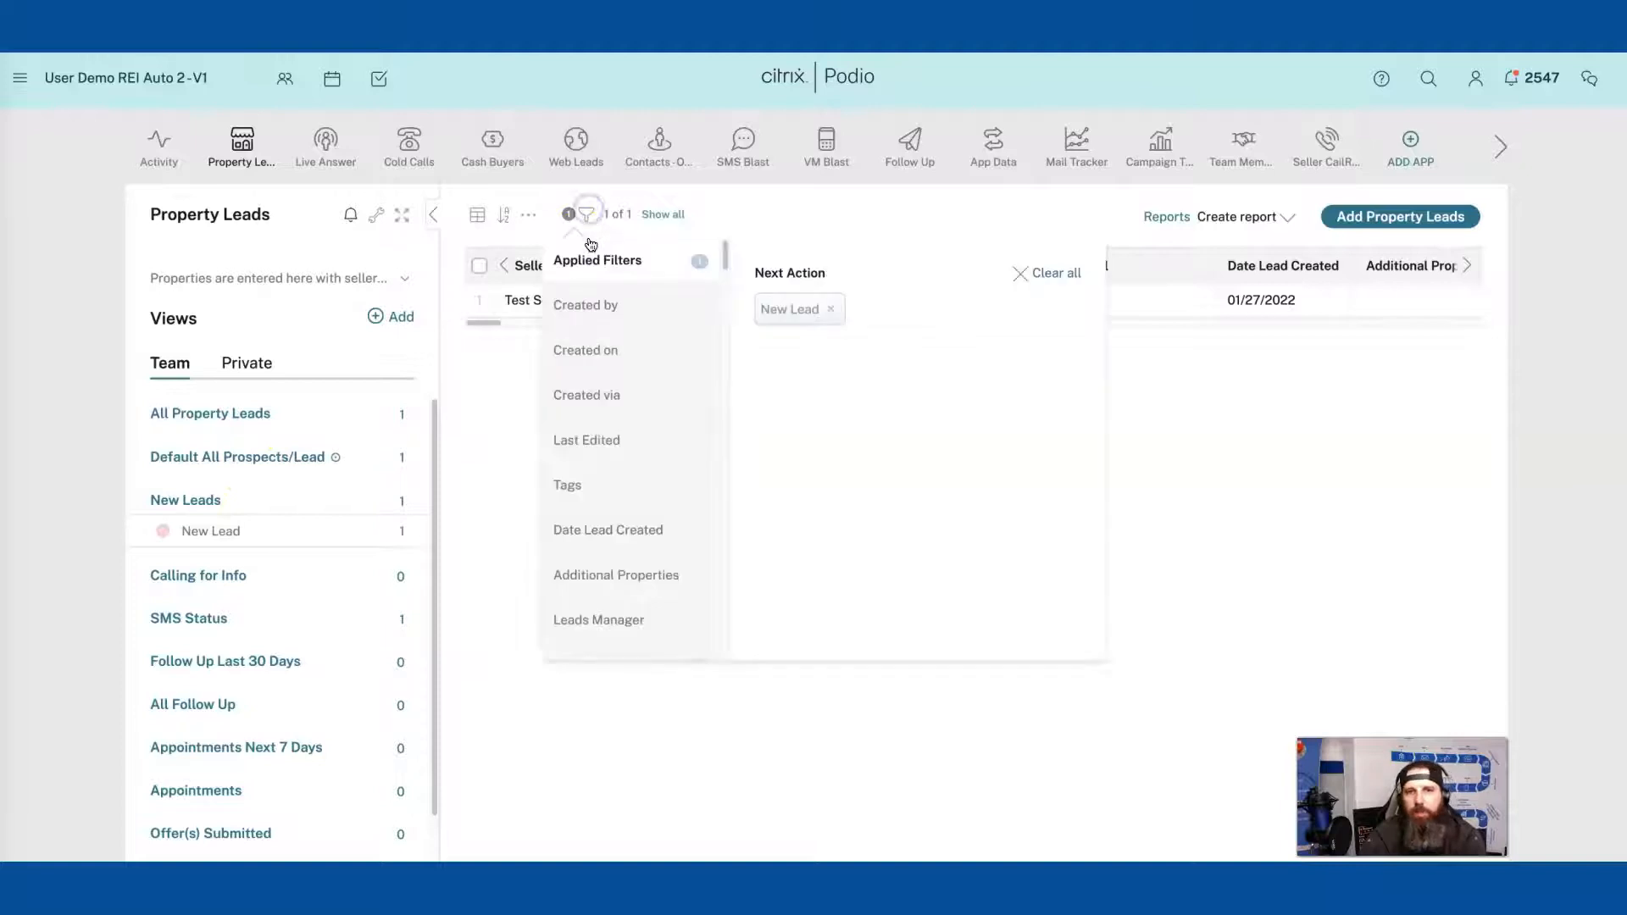
{"action": "scroll", "coordinate": [674, 473], "scroll_direction": "down", "scroll_amount": 3}
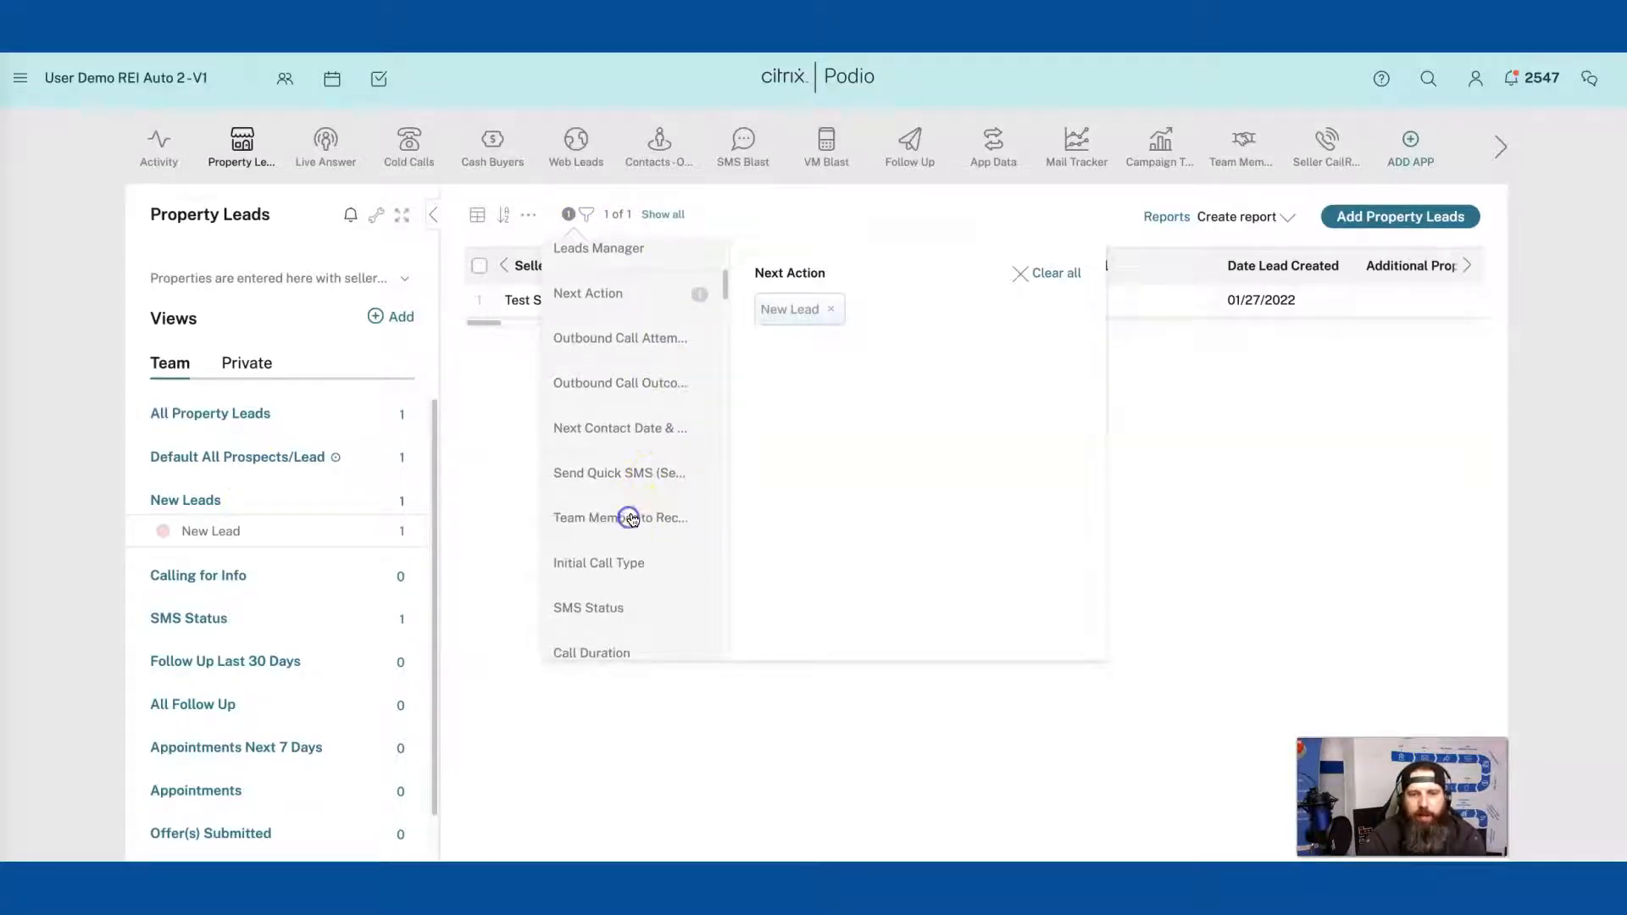
{"action": "left_click", "coordinate": [630, 519]}
{"action": "left_click", "coordinate": [908, 416]}
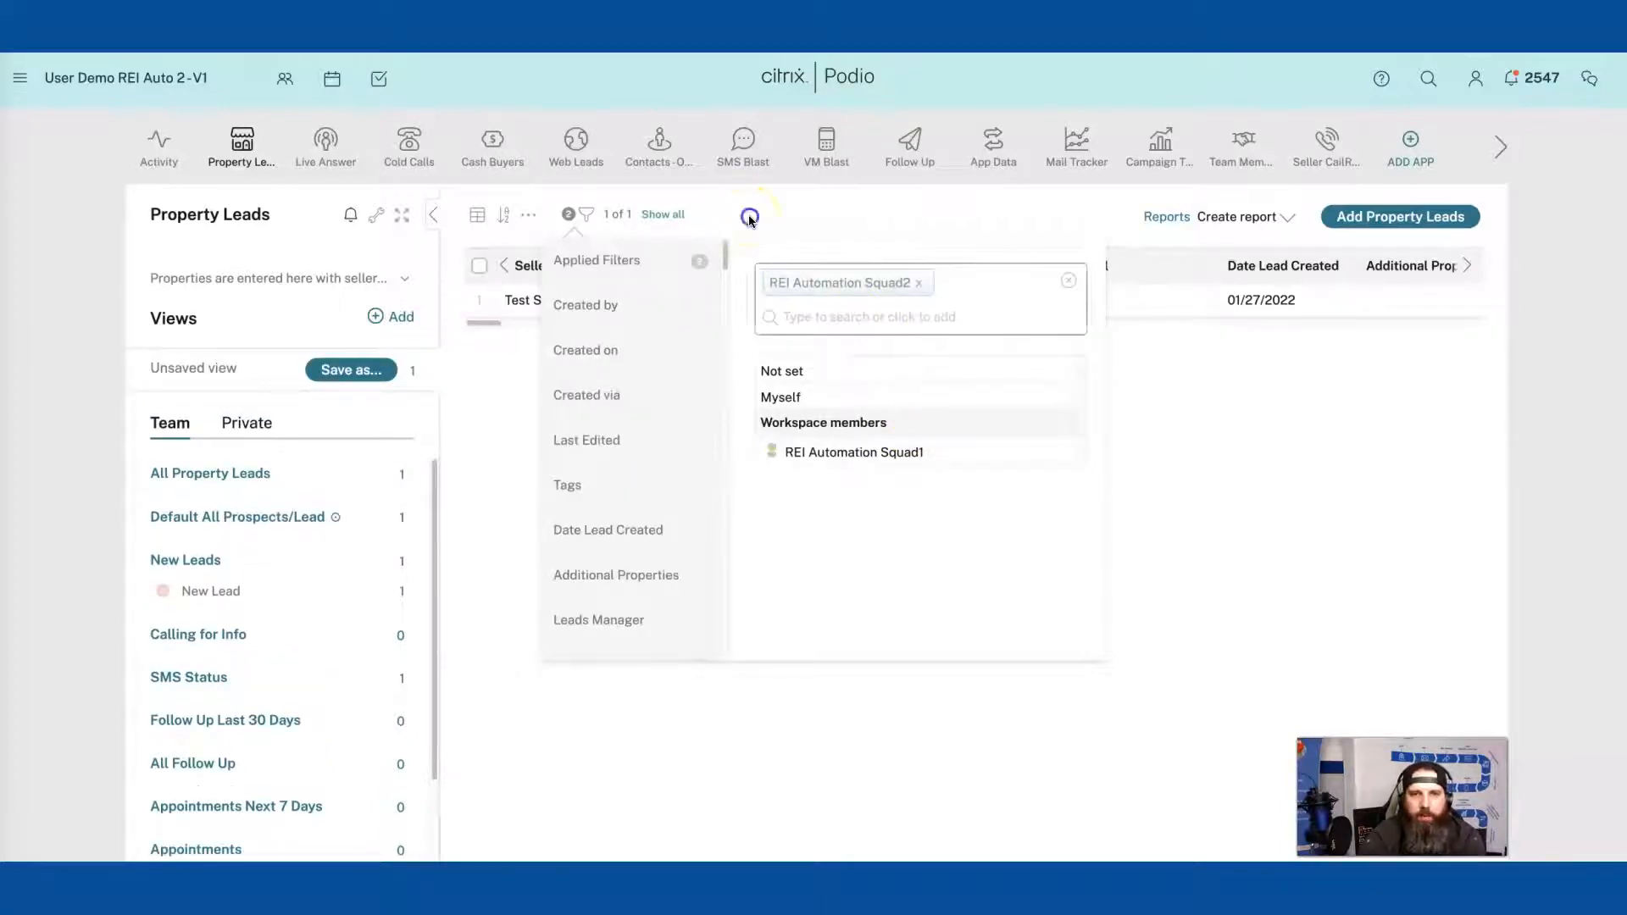
{"action": "left_click", "coordinate": [585, 215]}
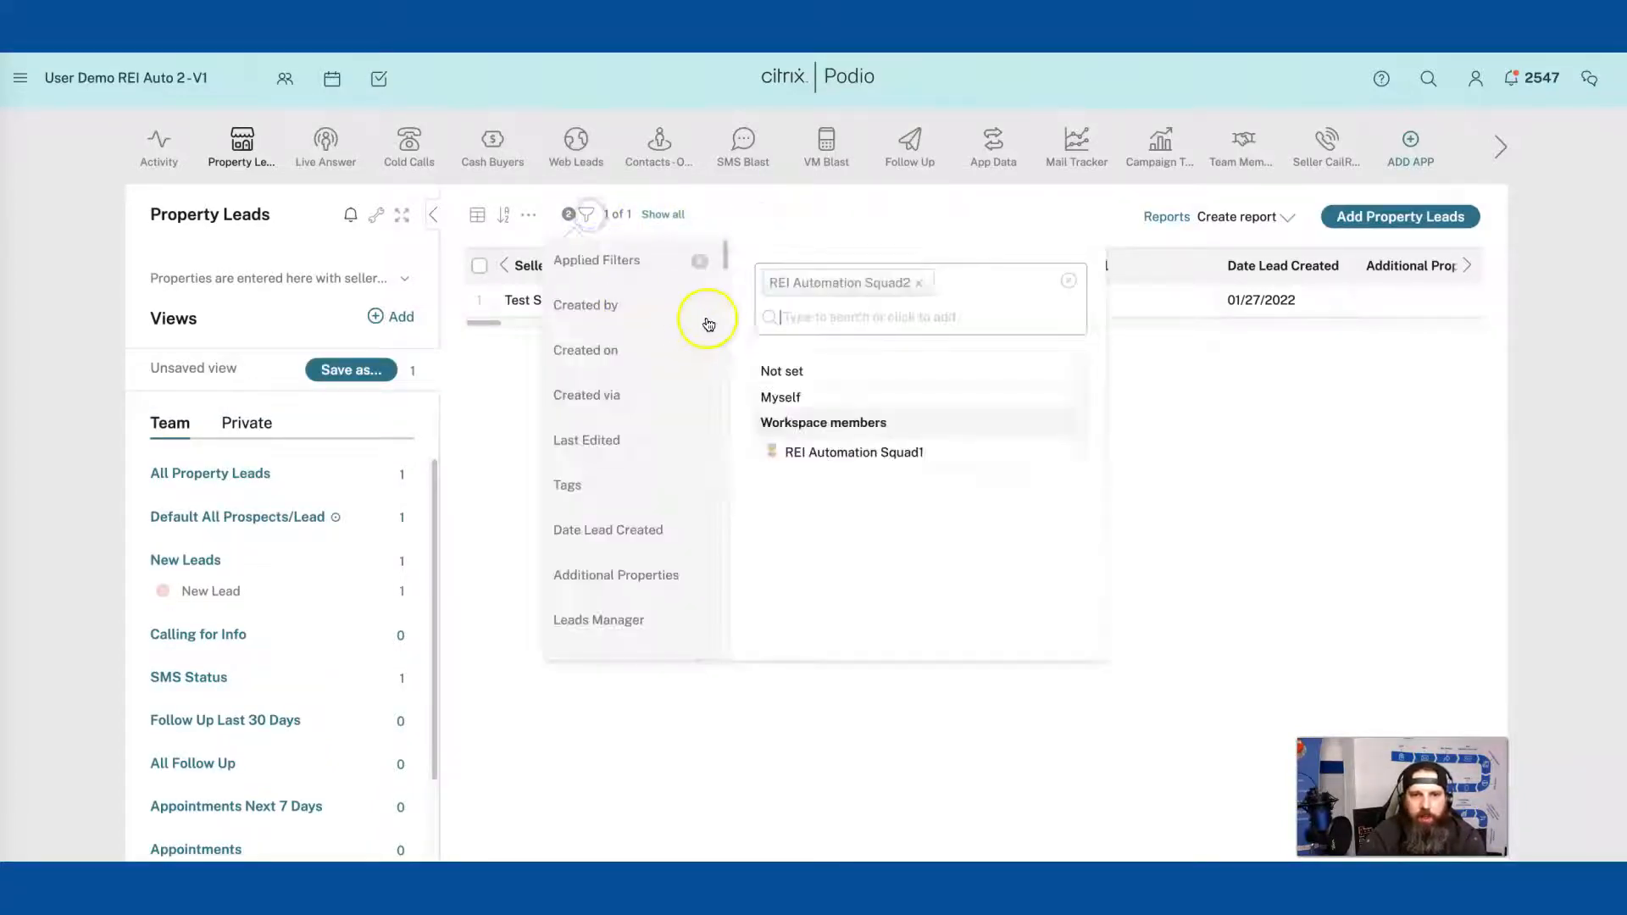
{"action": "left_click", "coordinate": [602, 273]}
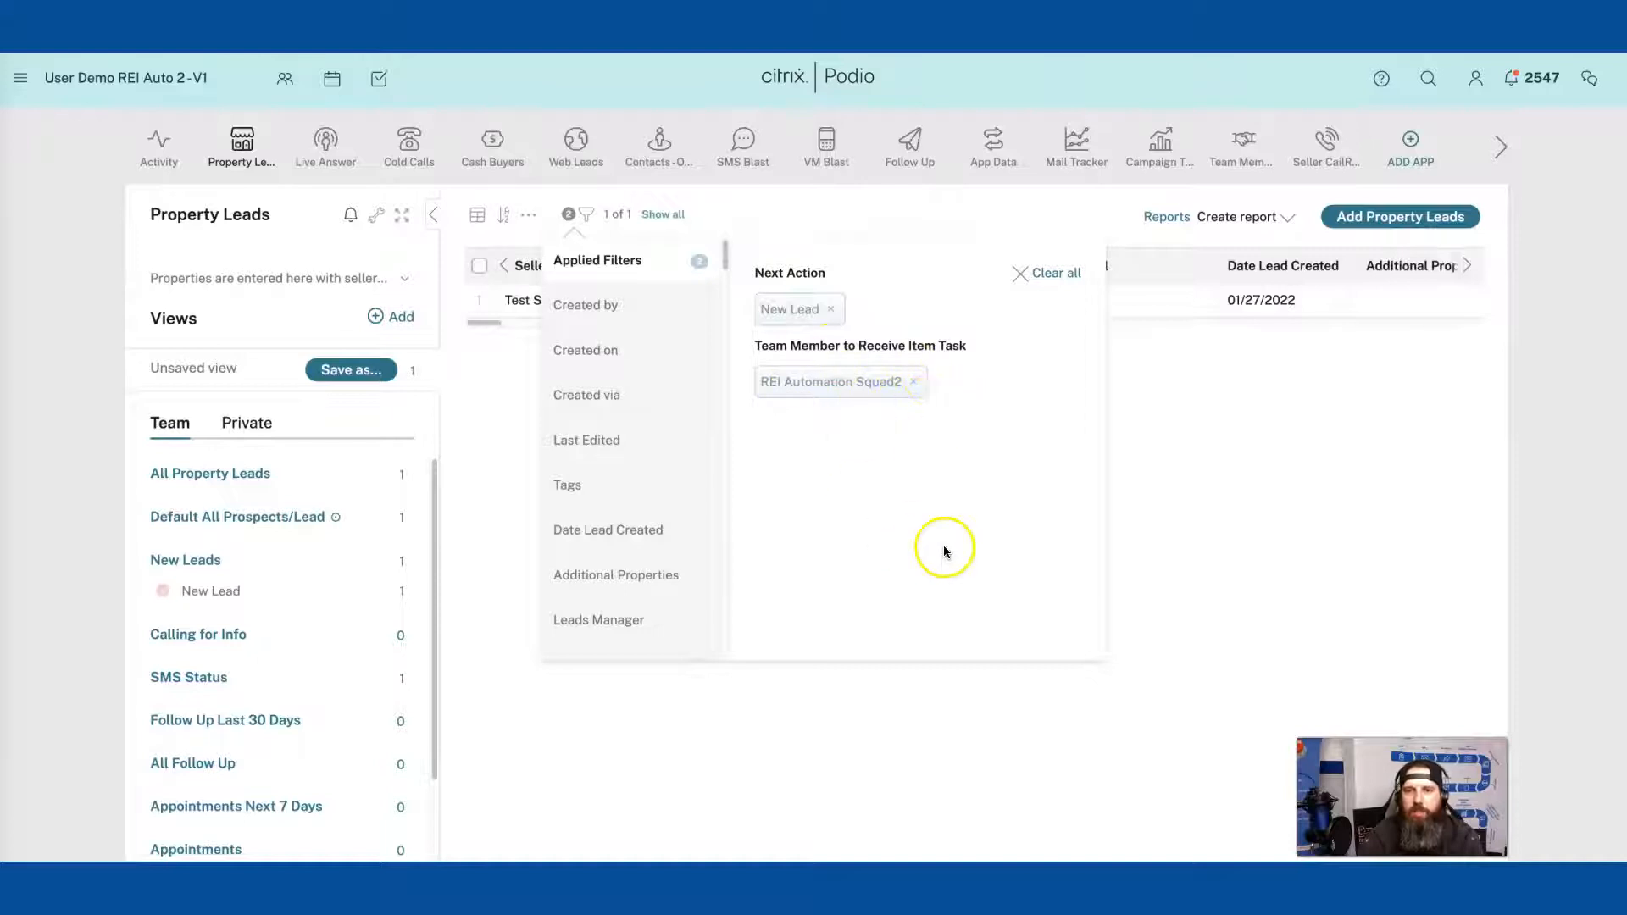
{"action": "left_click", "coordinate": [747, 222]}
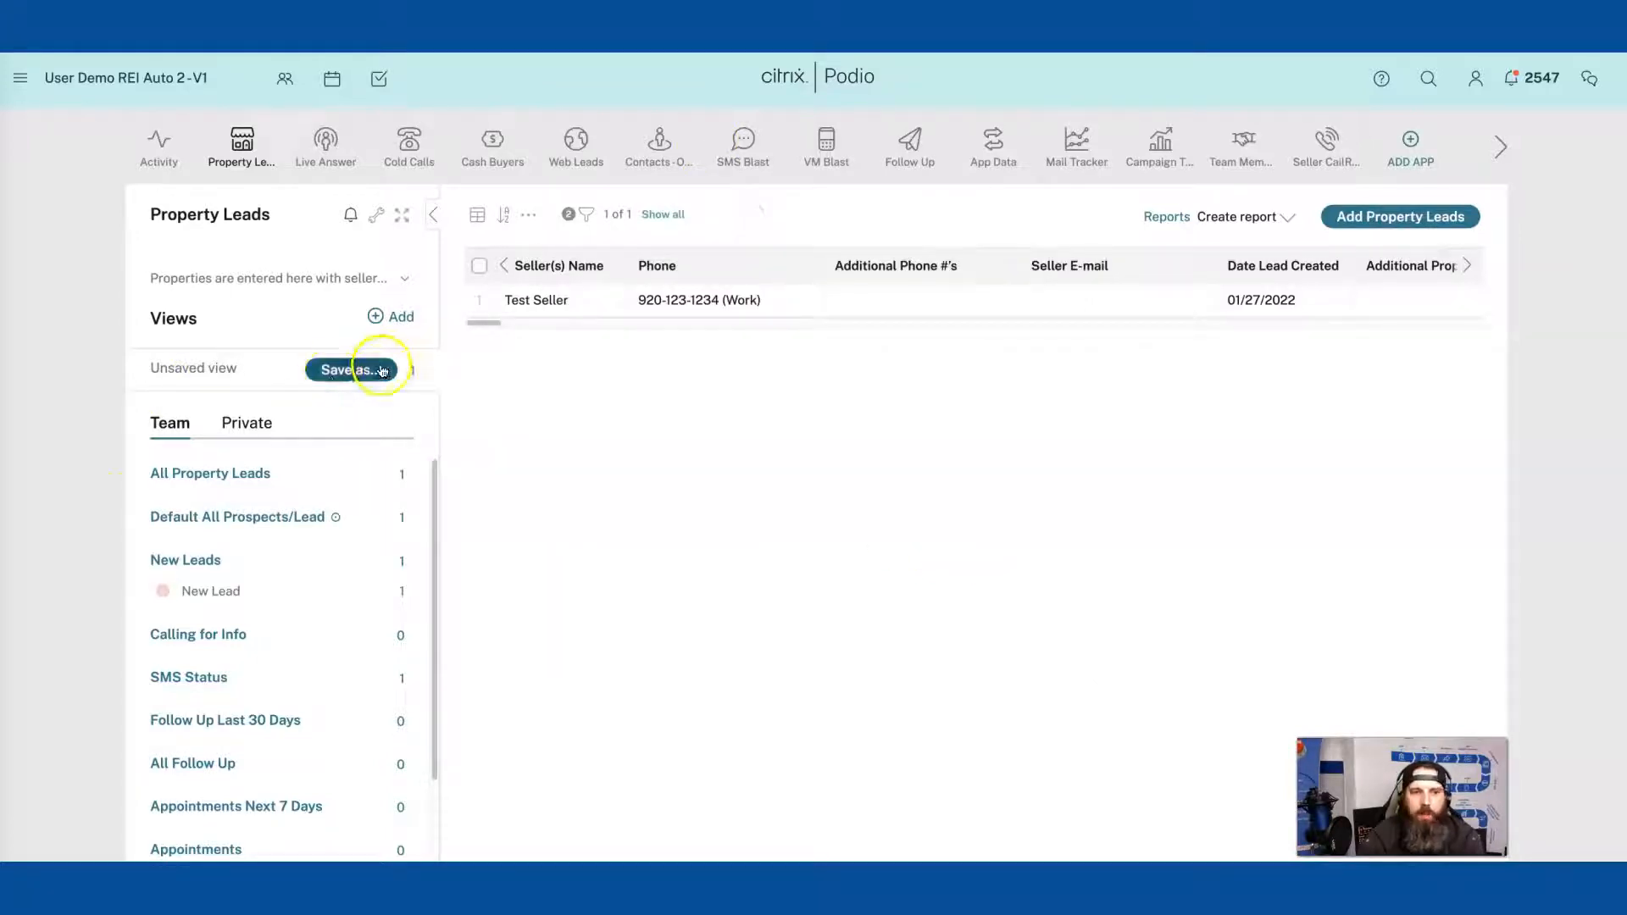
Step: Save the filtered list as a new view titled "New Leads" in My private views, split by Next Action
{"action": "left_click", "coordinate": [350, 371]}
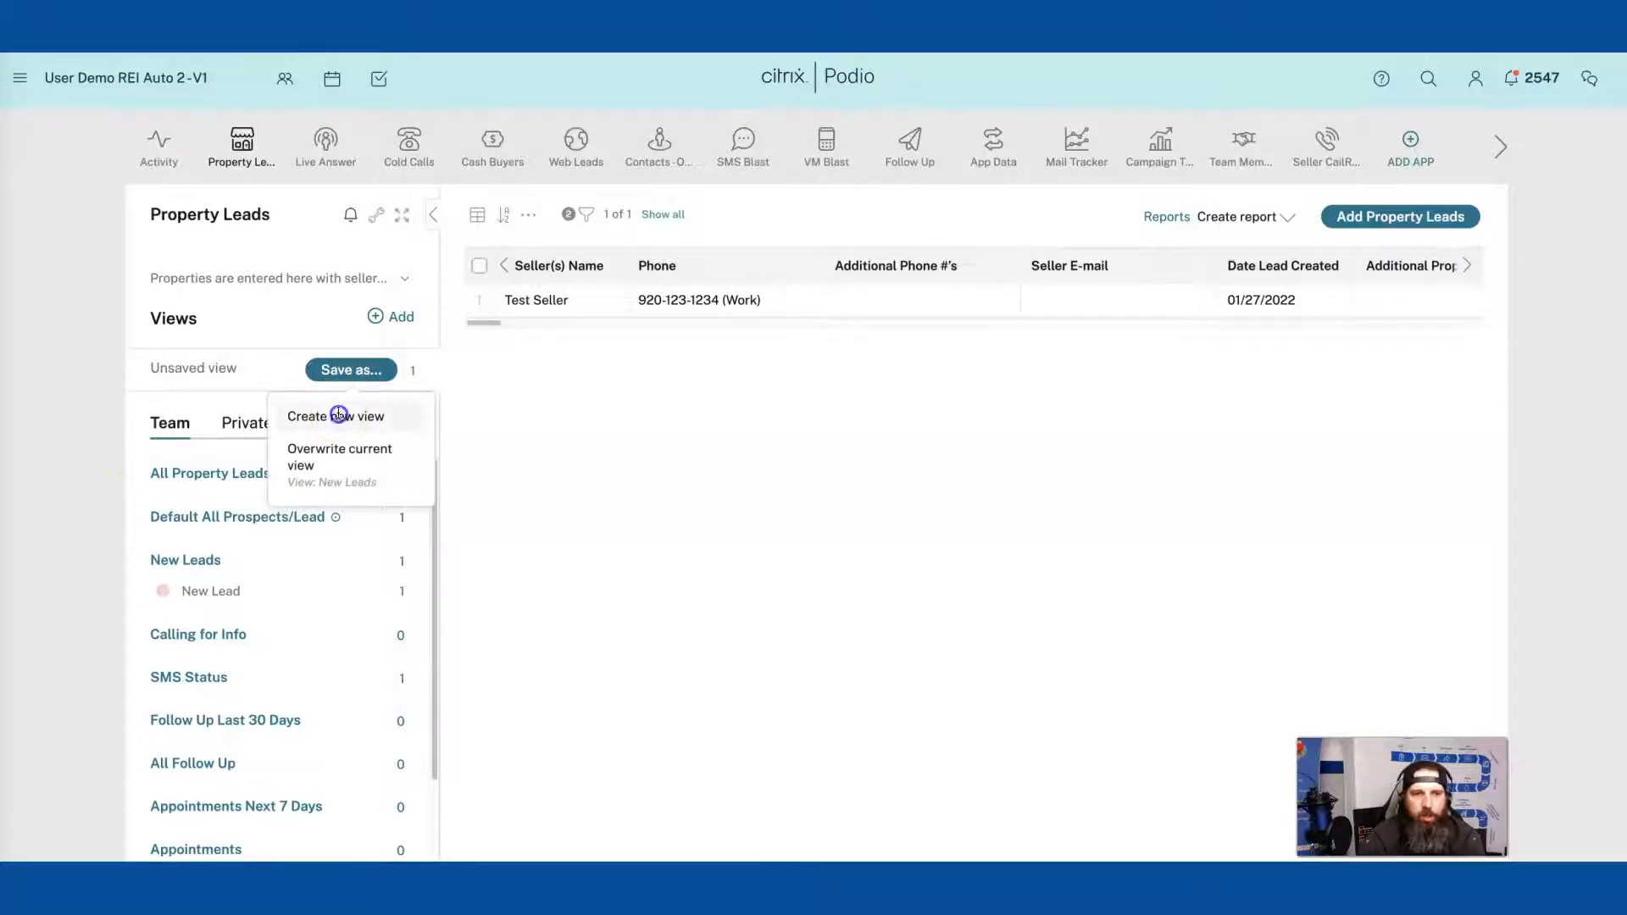
{"action": "left_click", "coordinate": [339, 418]}
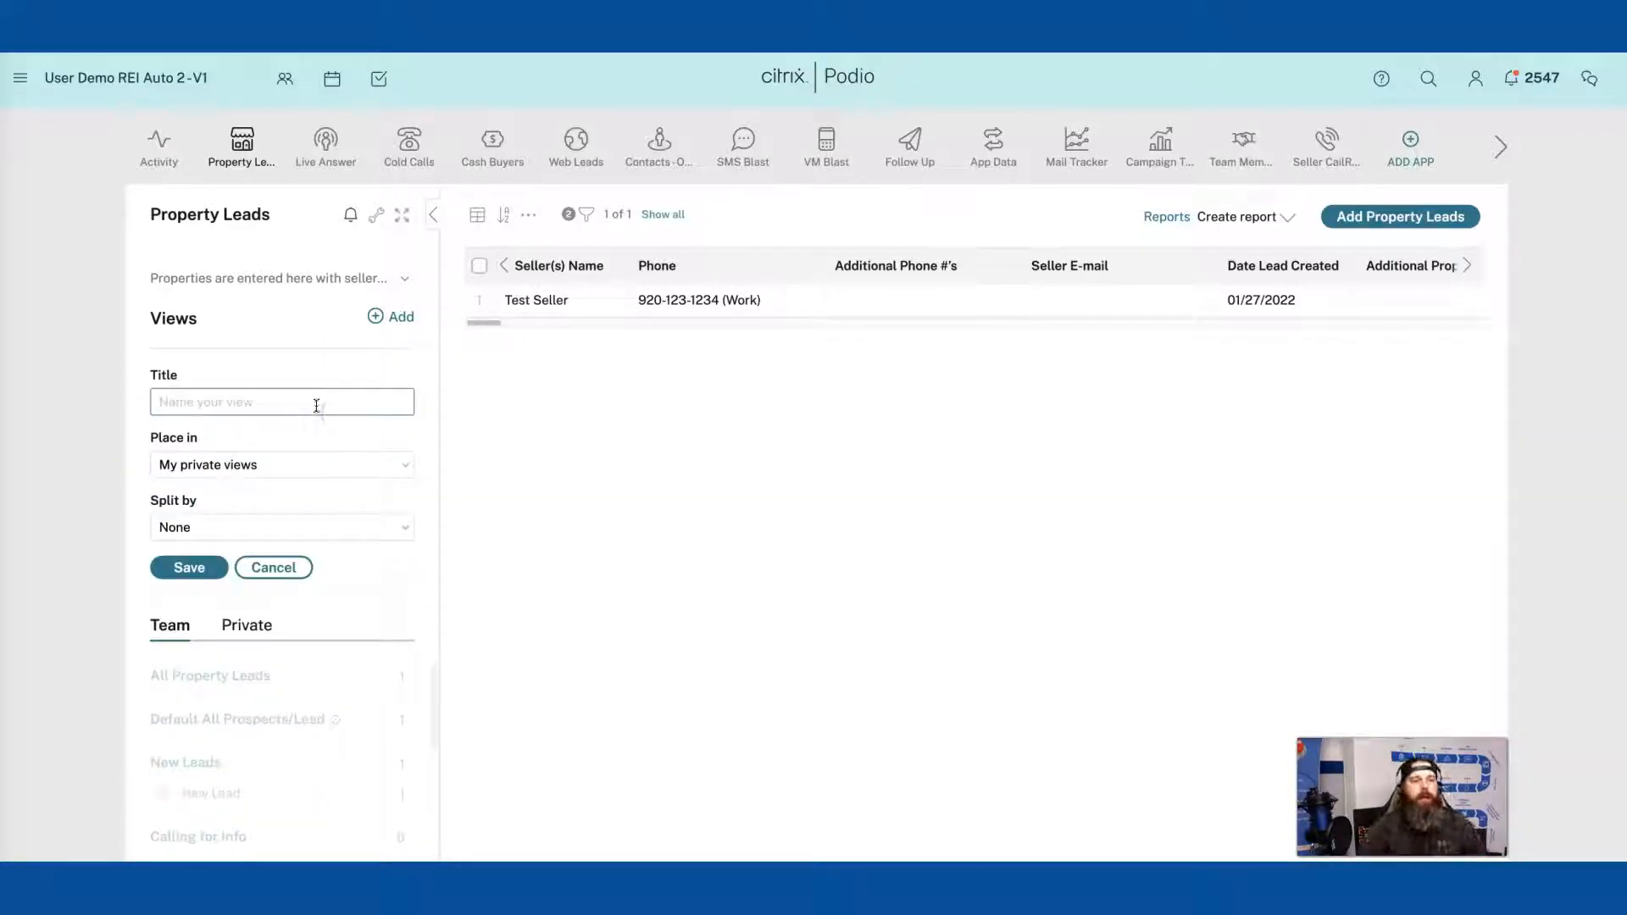
{"action": "type", "text": "New Leads"}
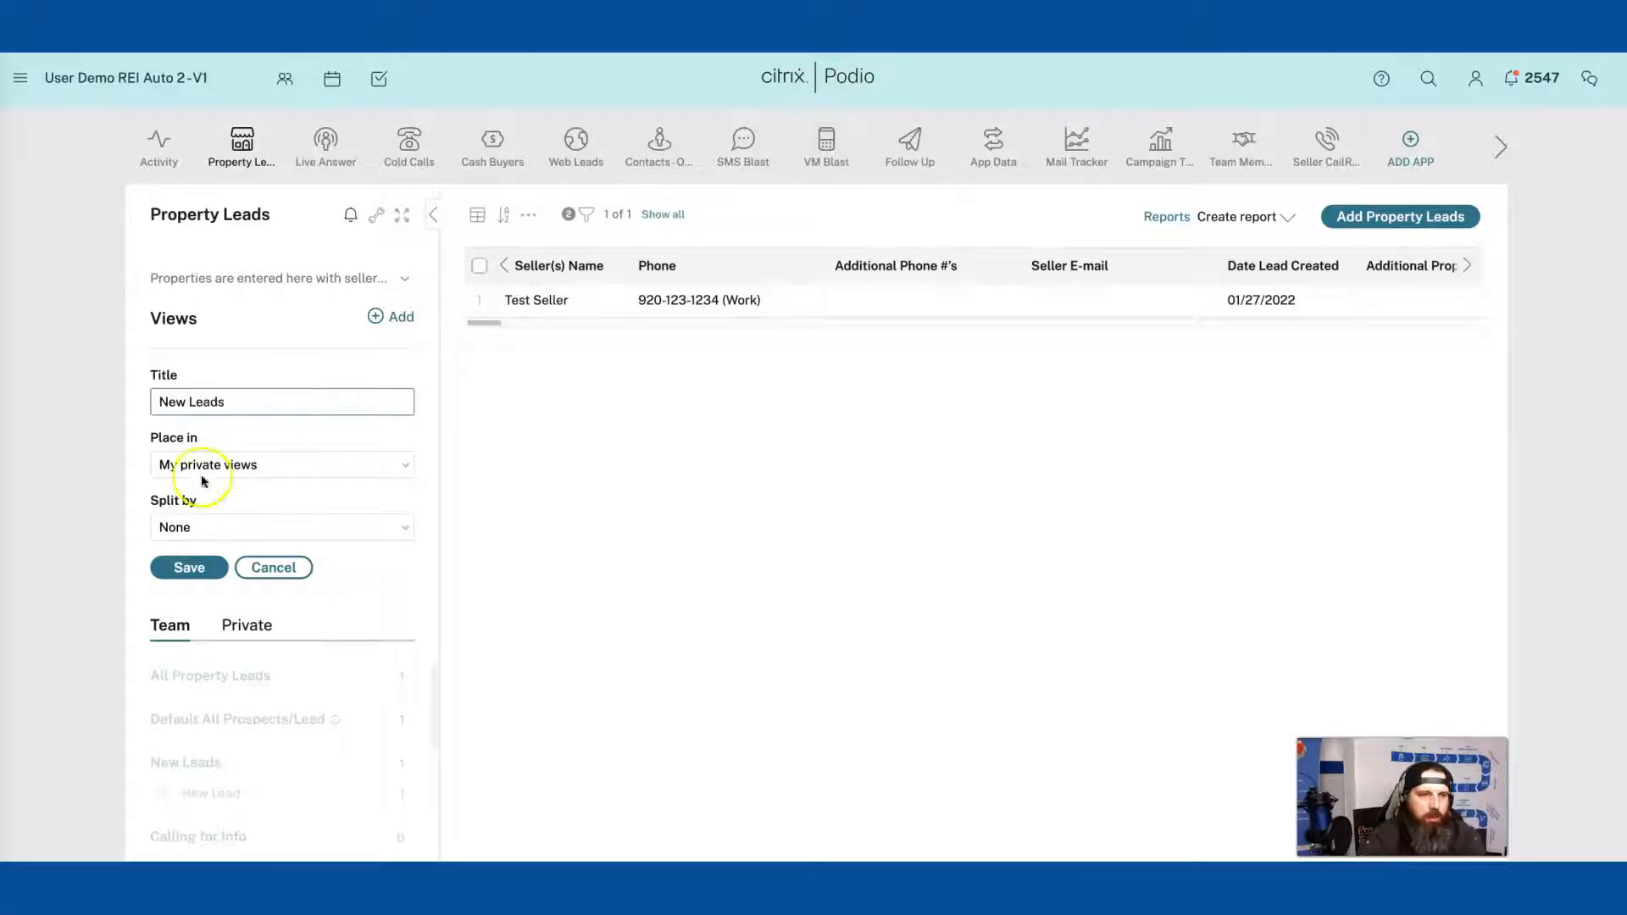
{"action": "left_click", "coordinate": [214, 527]}
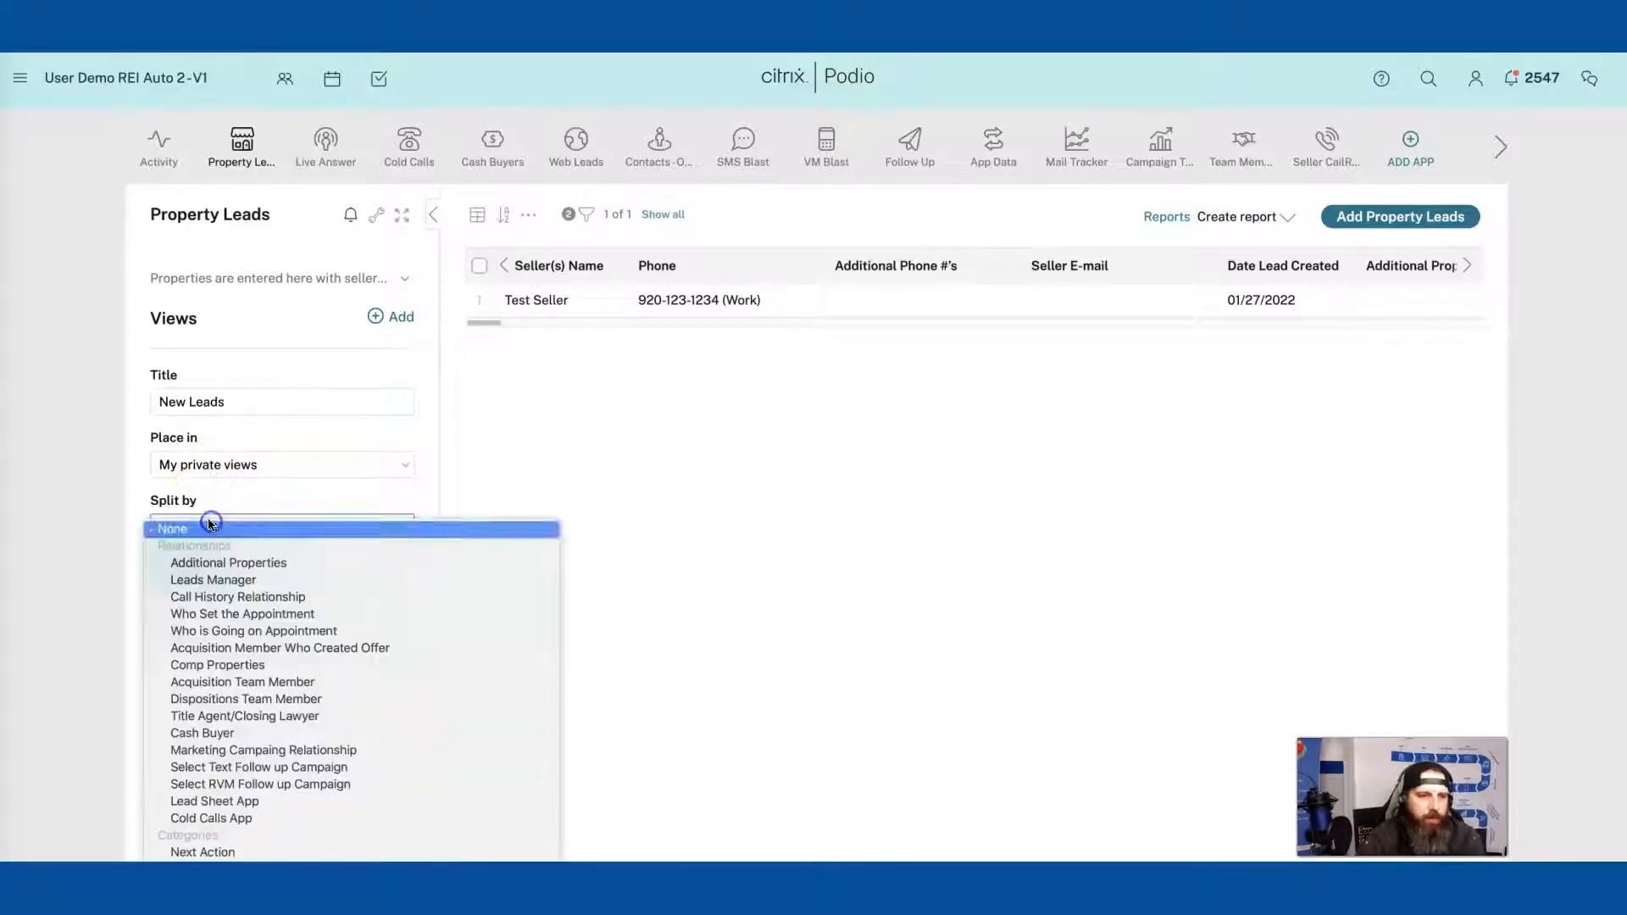
{"action": "left_click", "coordinate": [201, 850]}
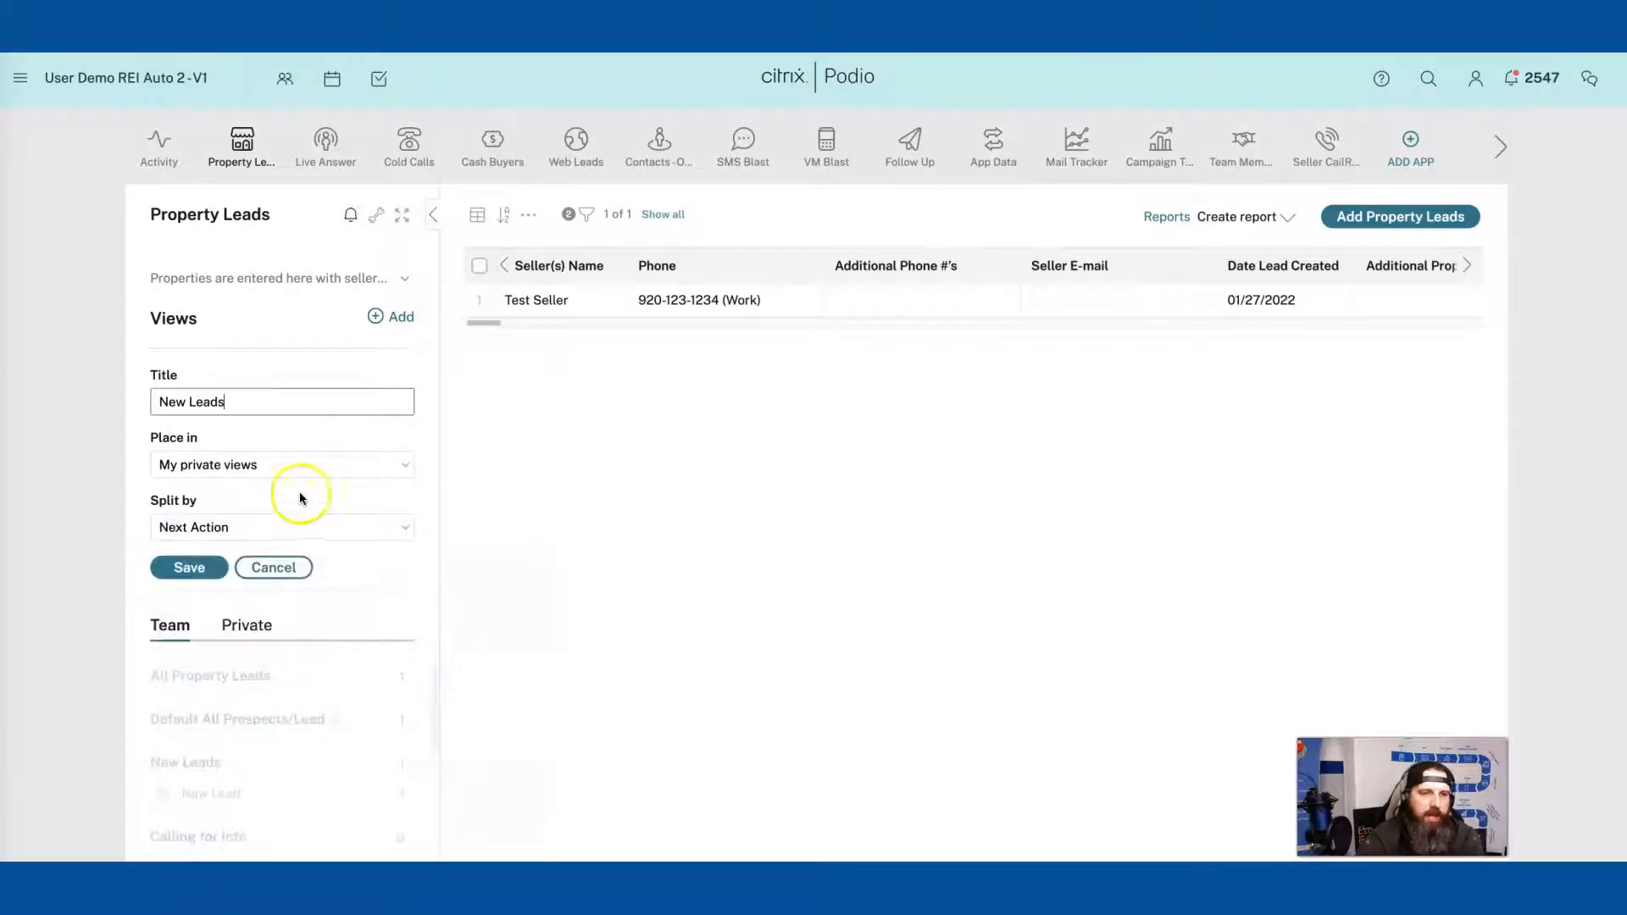
{"action": "left_click", "coordinate": [202, 568]}
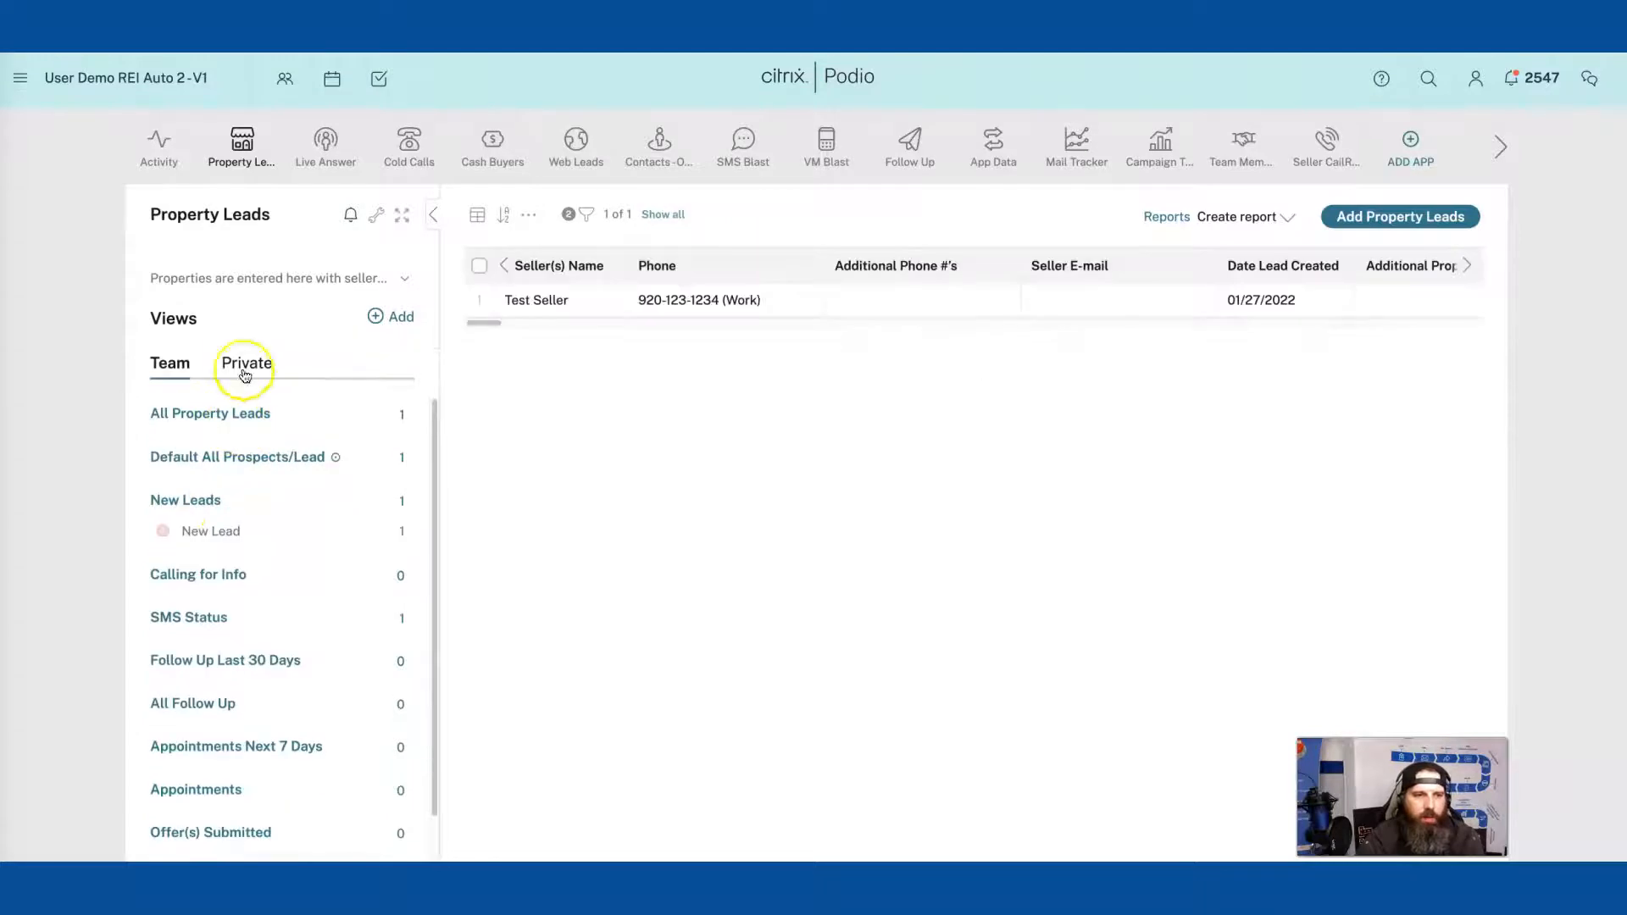
Step: Compare the private New Leads view with the team views, showing the New Lead group of the team's New Leads view
{"action": "left_click", "coordinate": [238, 364]}
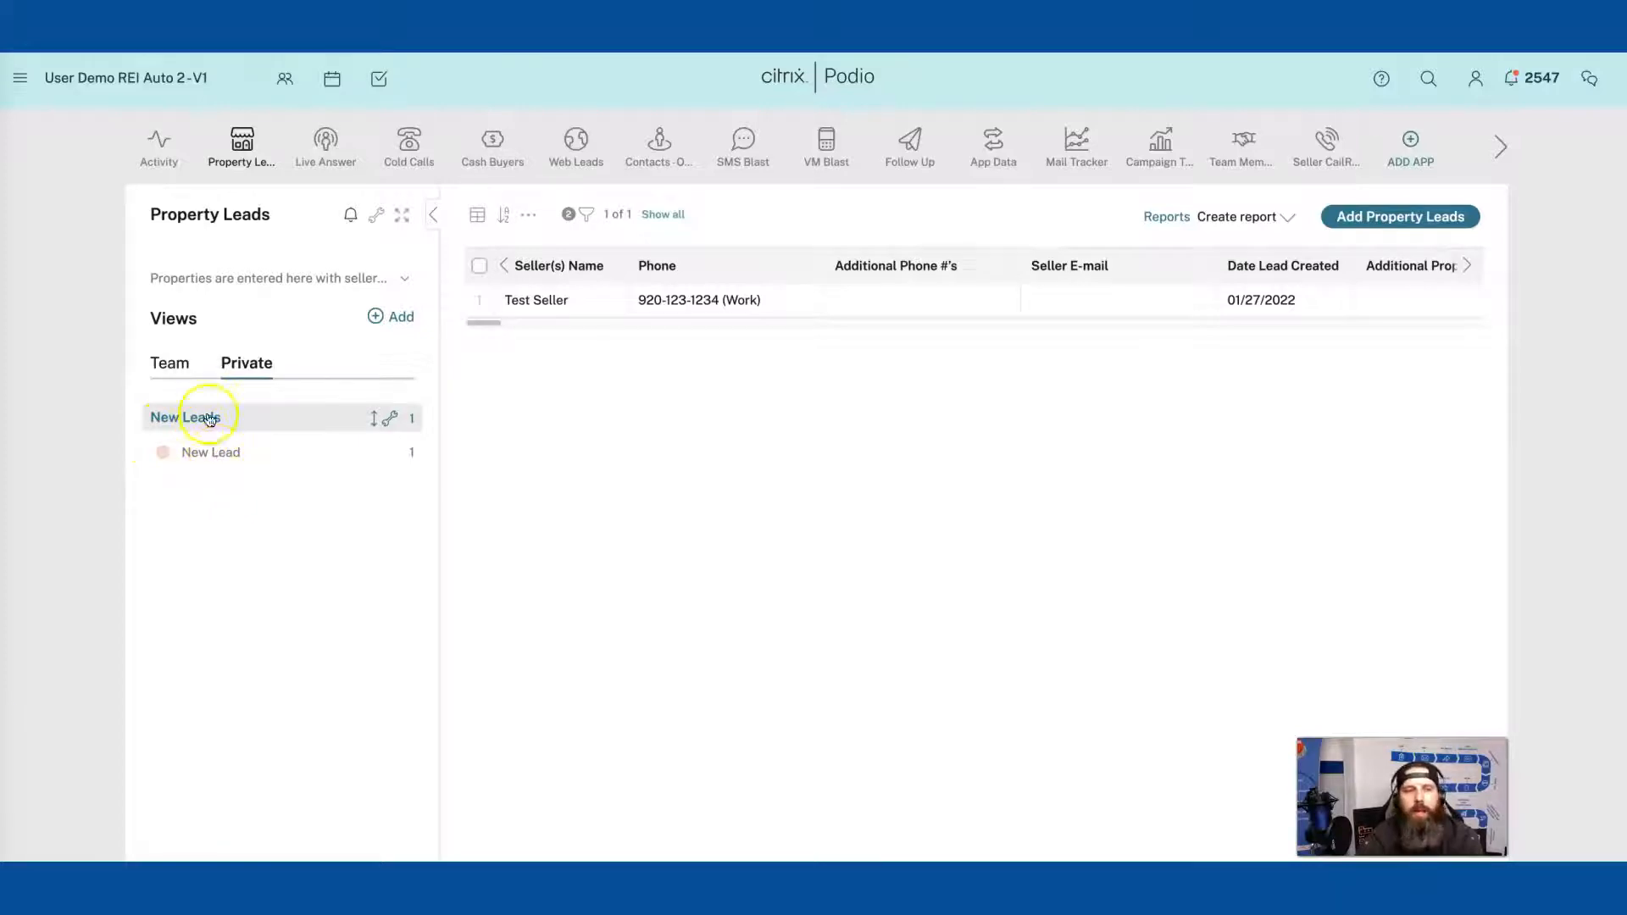
{"action": "left_click", "coordinate": [177, 374]}
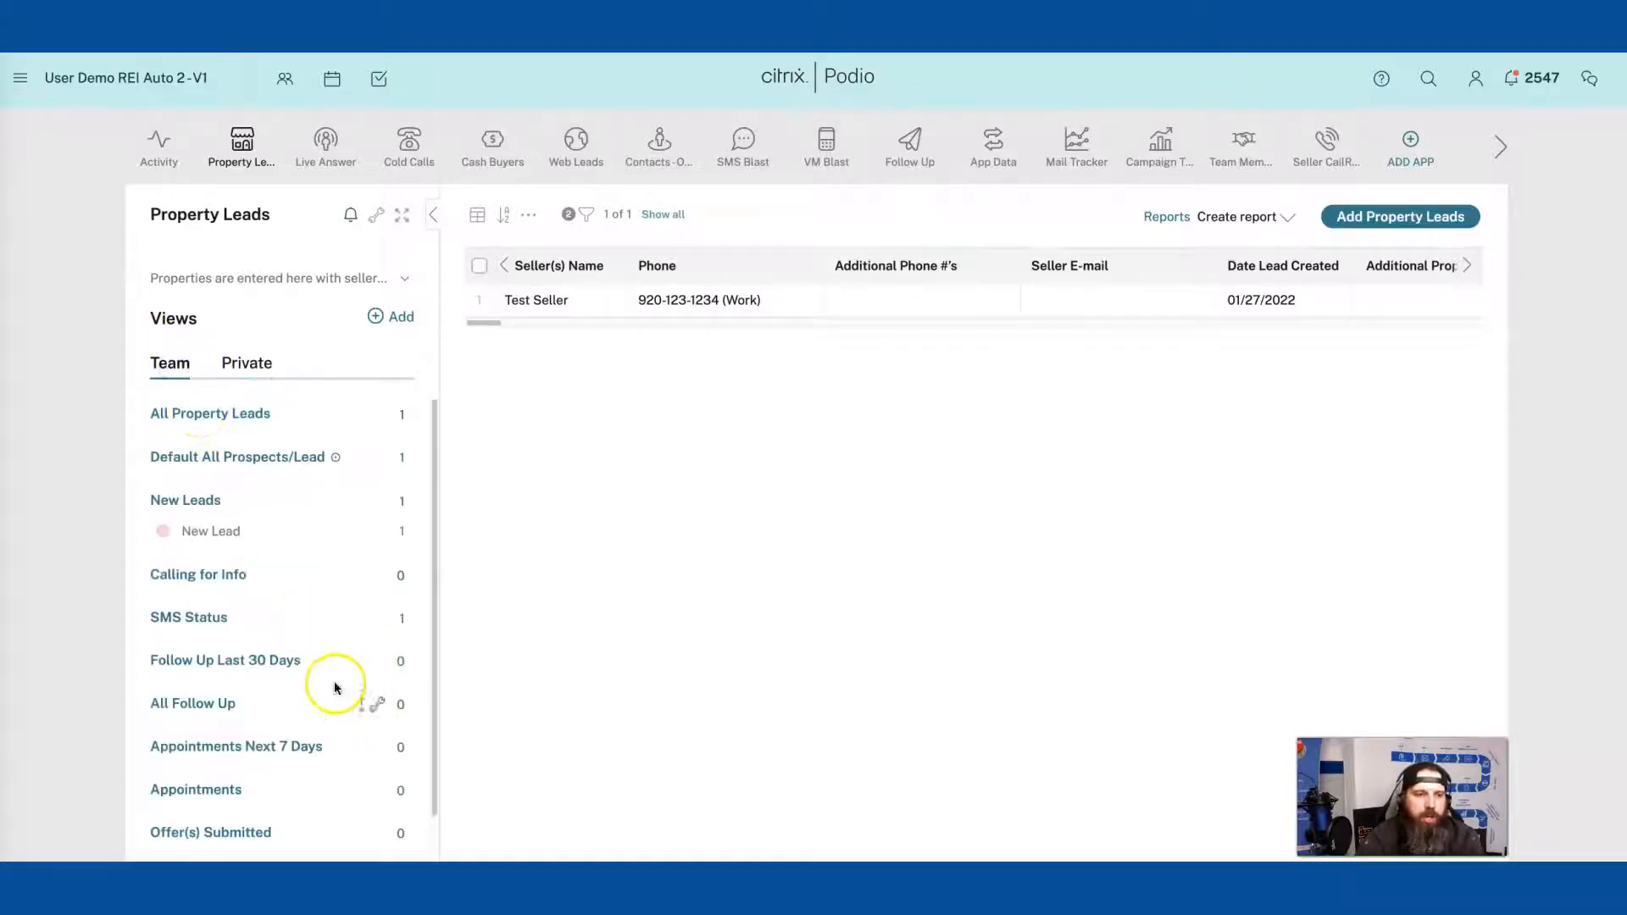
{"action": "scroll", "coordinate": [222, 826], "scroll_direction": "down", "scroll_amount": 1}
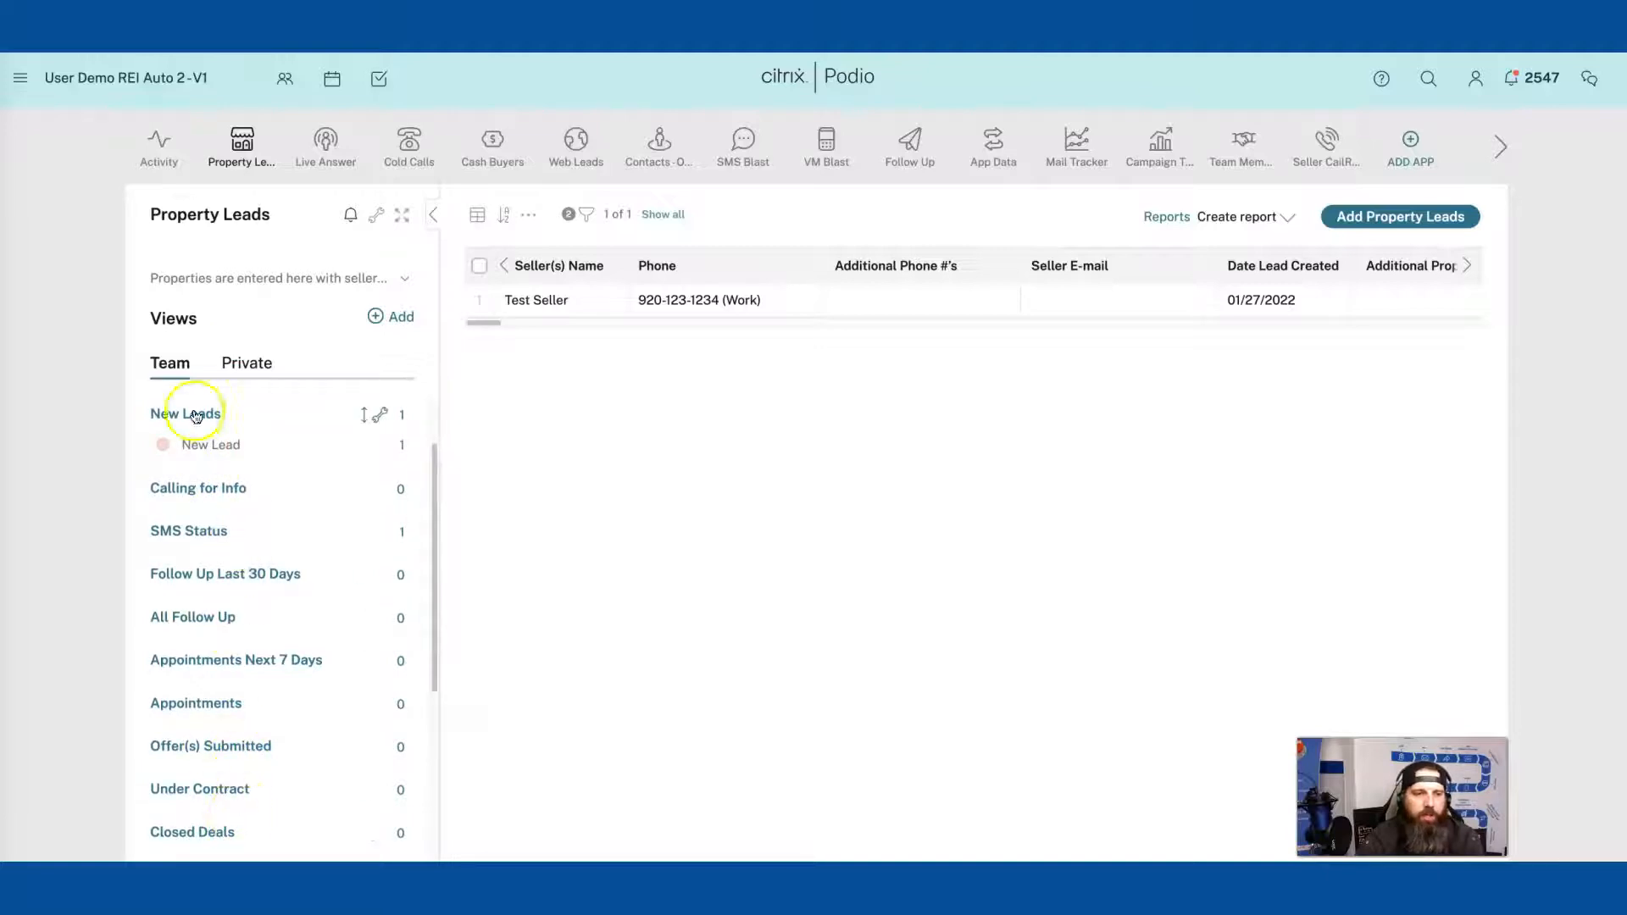
{"action": "left_click", "coordinate": [221, 453]}
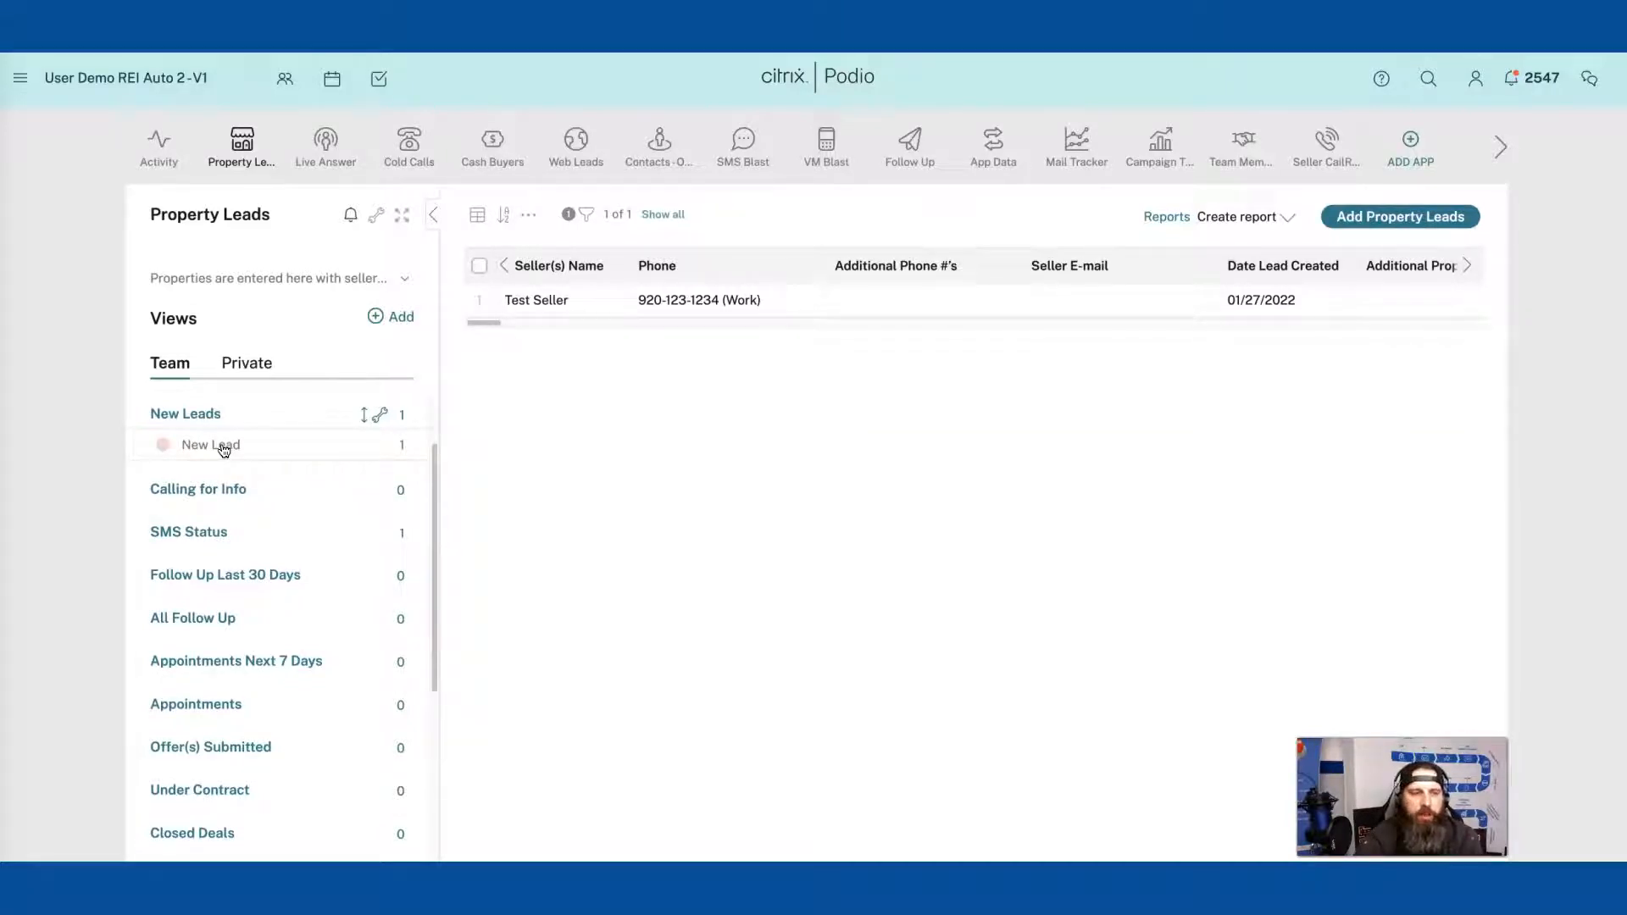
{"action": "left_click", "coordinate": [232, 364]}
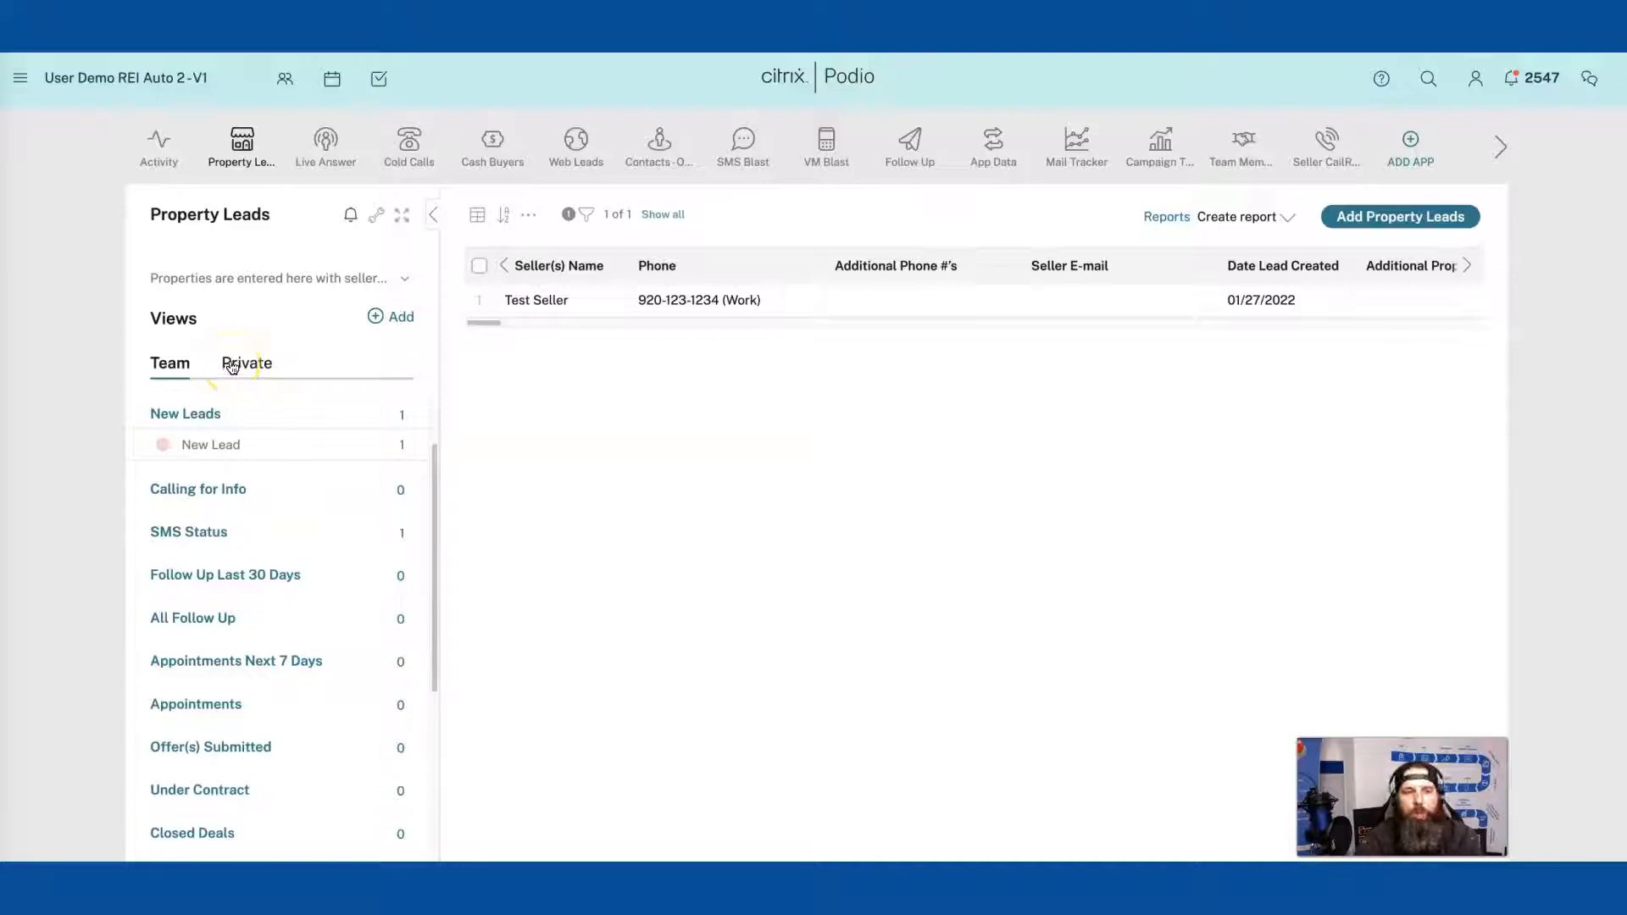
{"action": "left_click", "coordinate": [219, 504]}
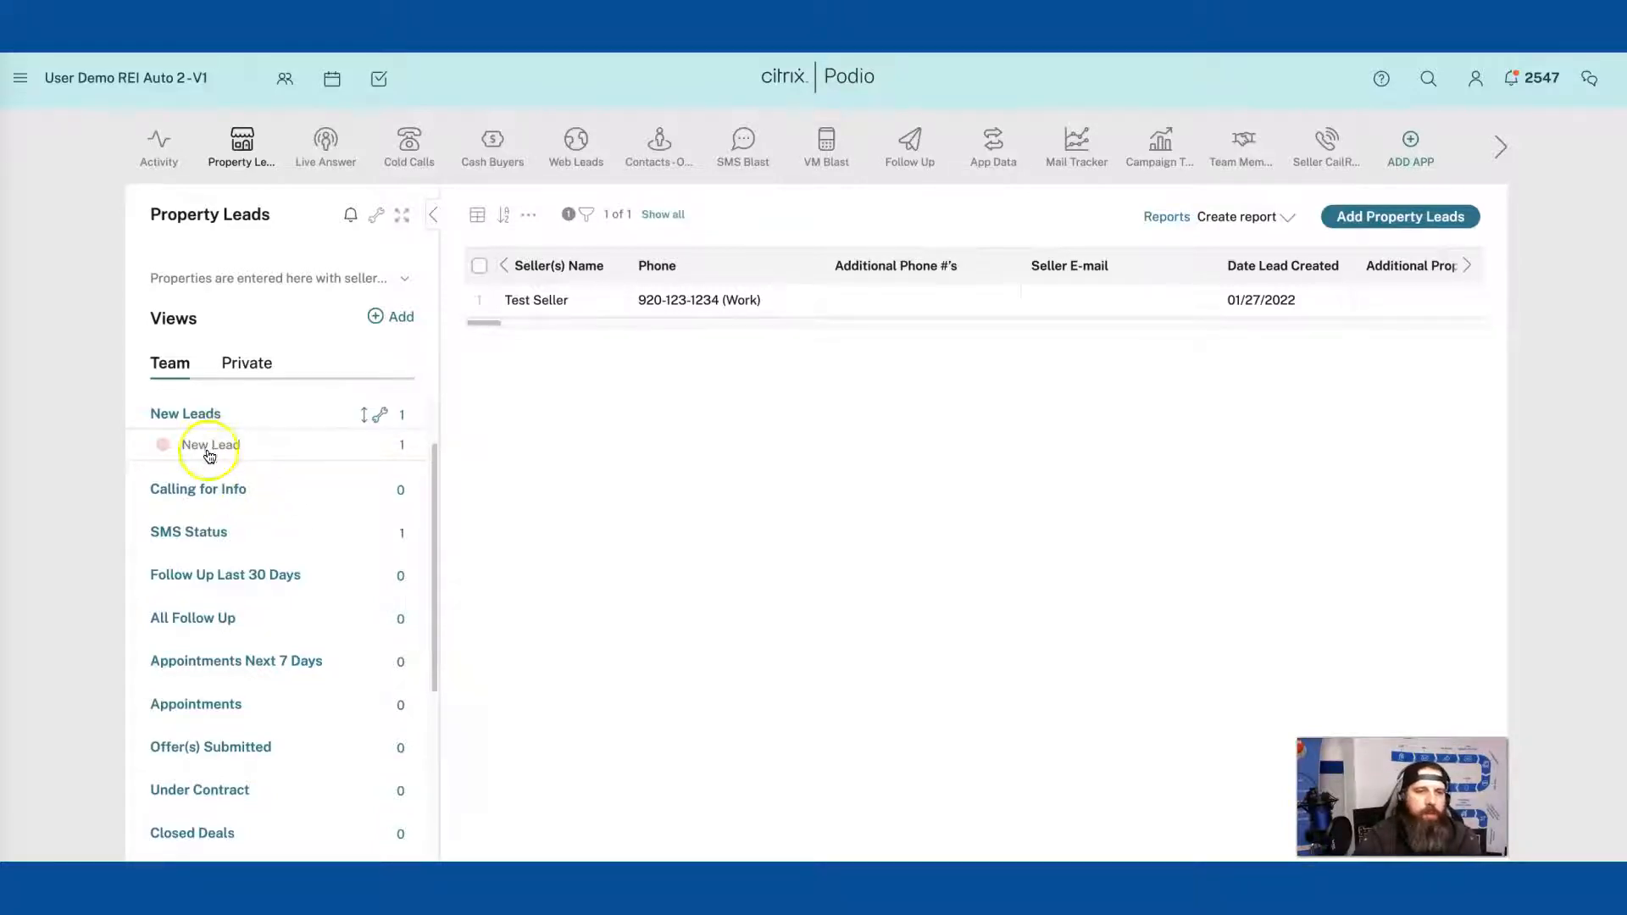
Step: Open the Test Seller lead and set its Next Action to Calling For More Info (outbound calls)
{"action": "left_click", "coordinate": [596, 301]}
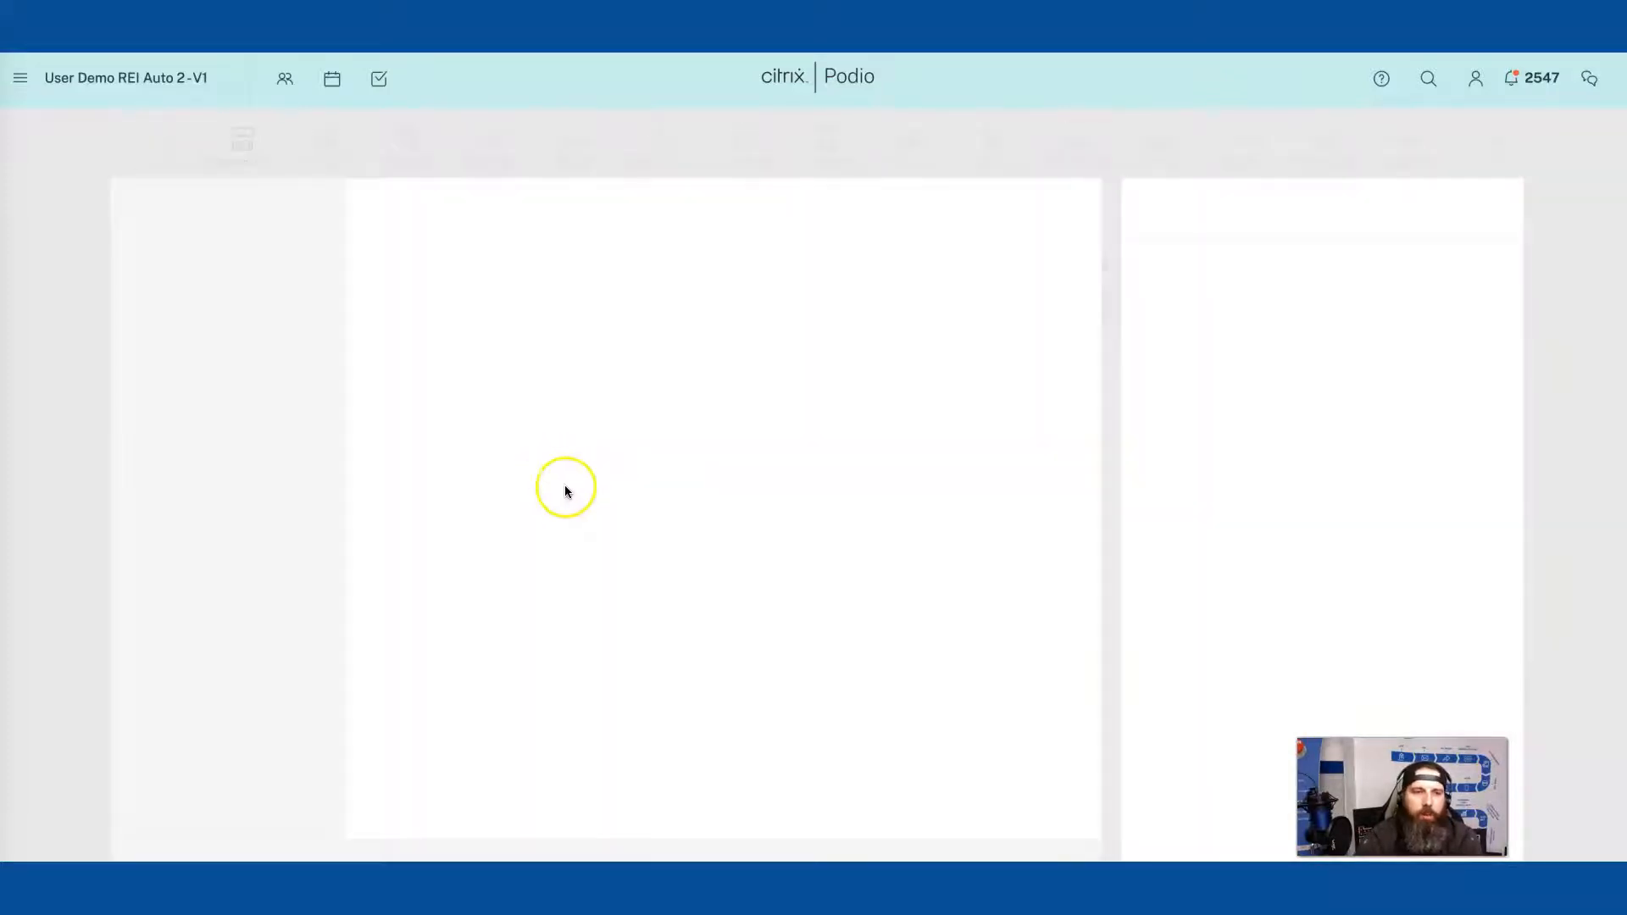
{"action": "scroll", "coordinate": [610, 594], "scroll_direction": "down", "scroll_amount": 3}
{"action": "left_click", "coordinate": [618, 502]}
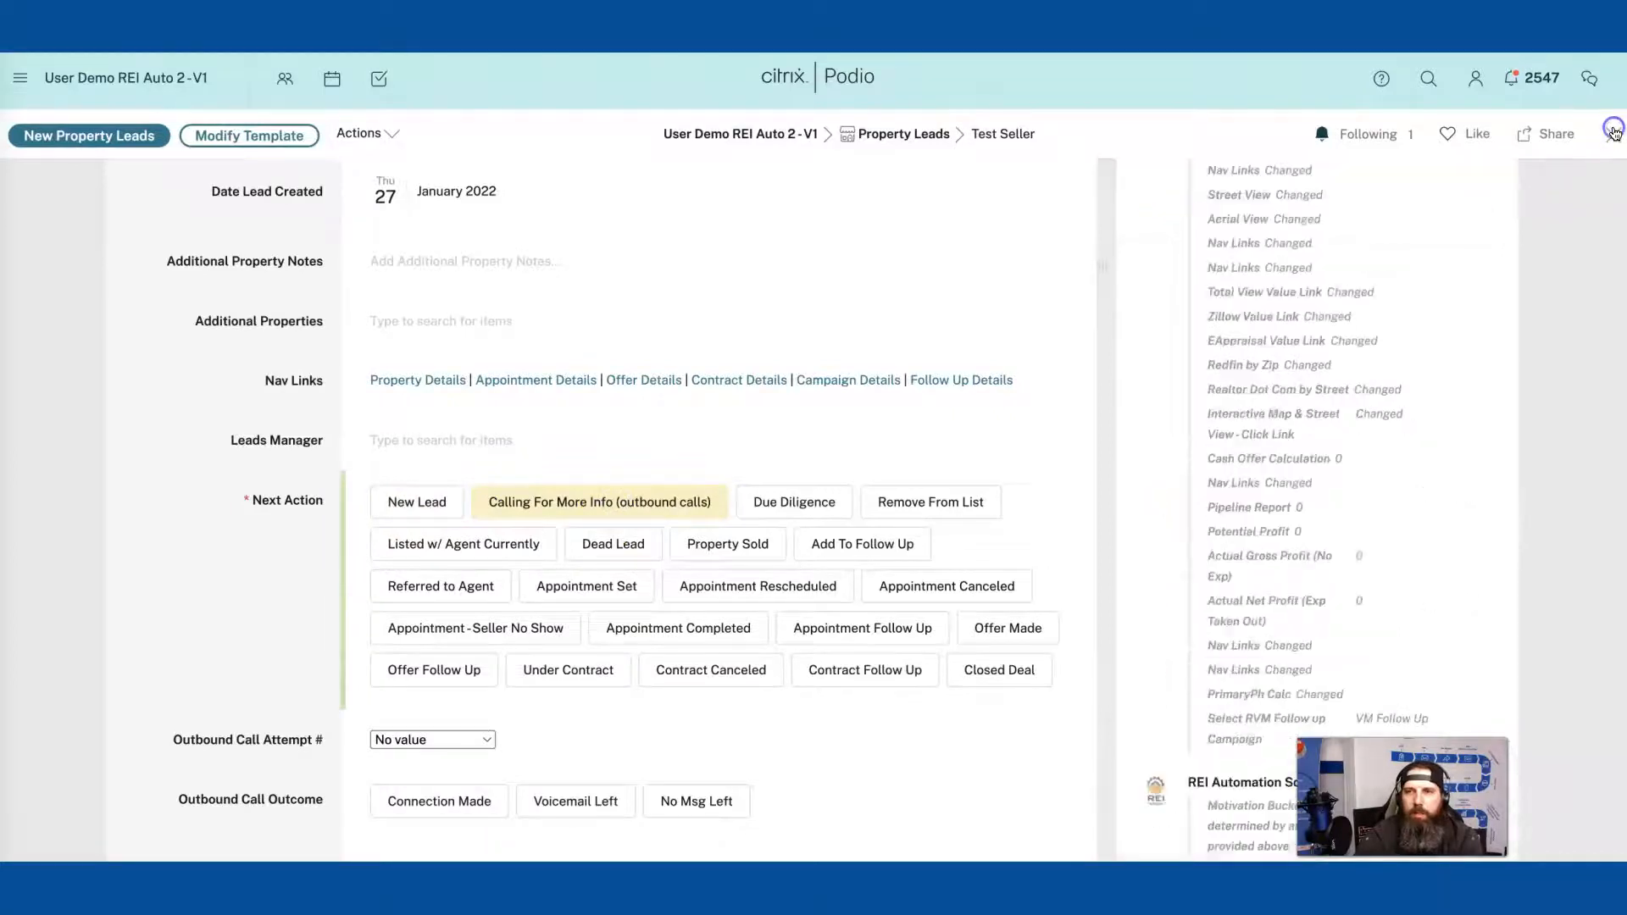
Step: Close the Test Seller lead, refresh the Property Leads list and open the team's Calling for Info view
{"action": "left_click", "coordinate": [1607, 137]}
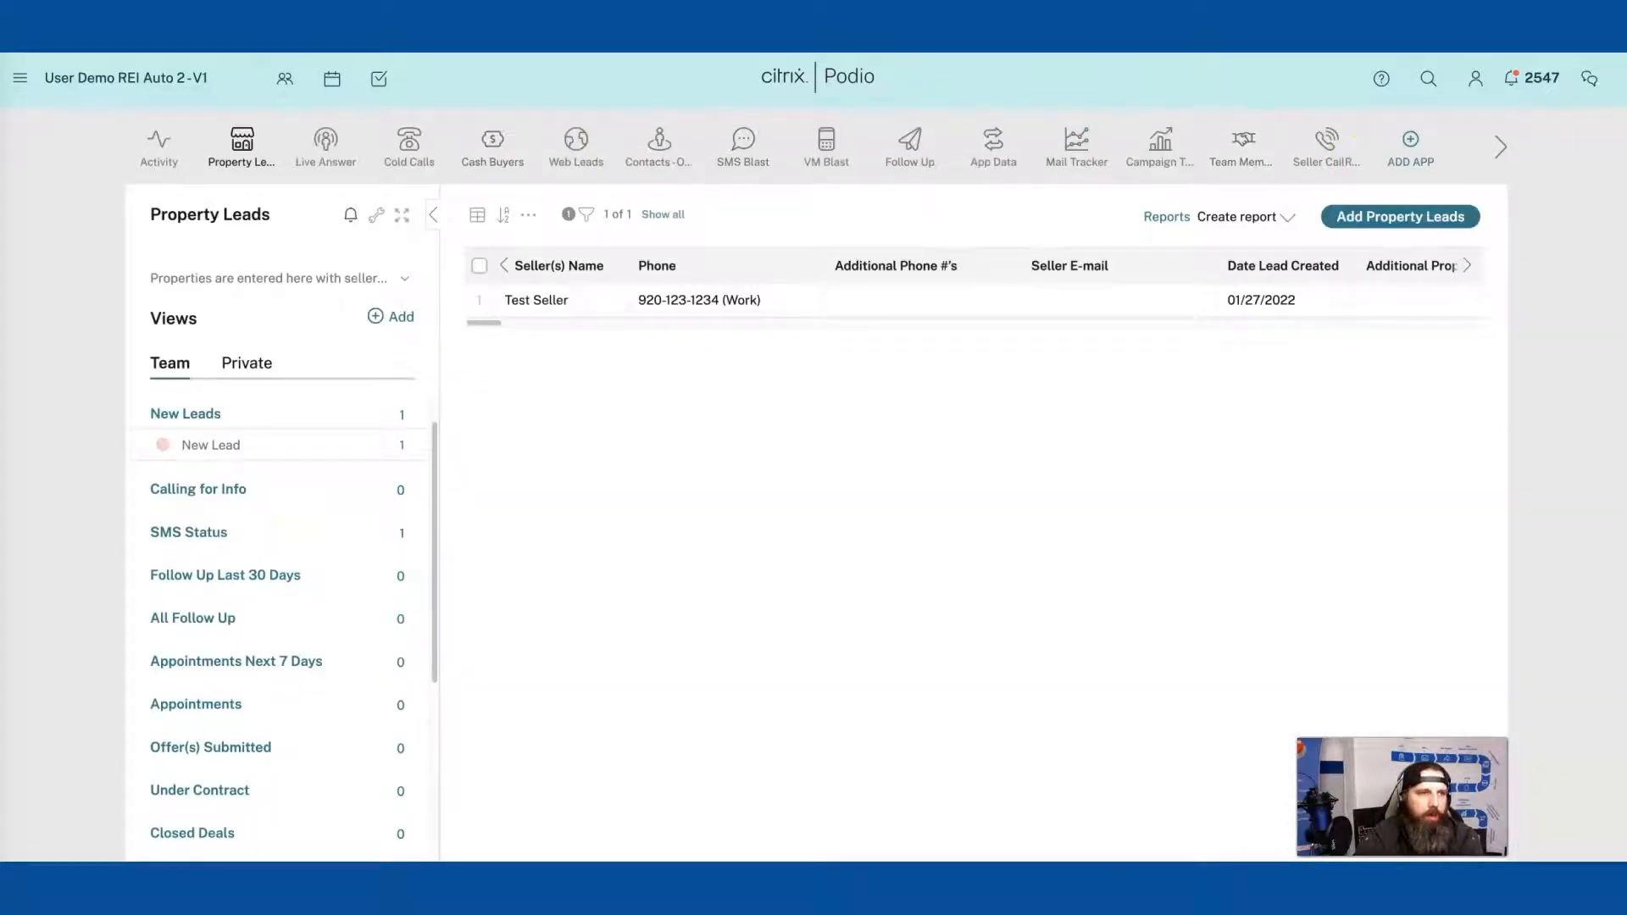
{"action": "key", "text": "super+r"}
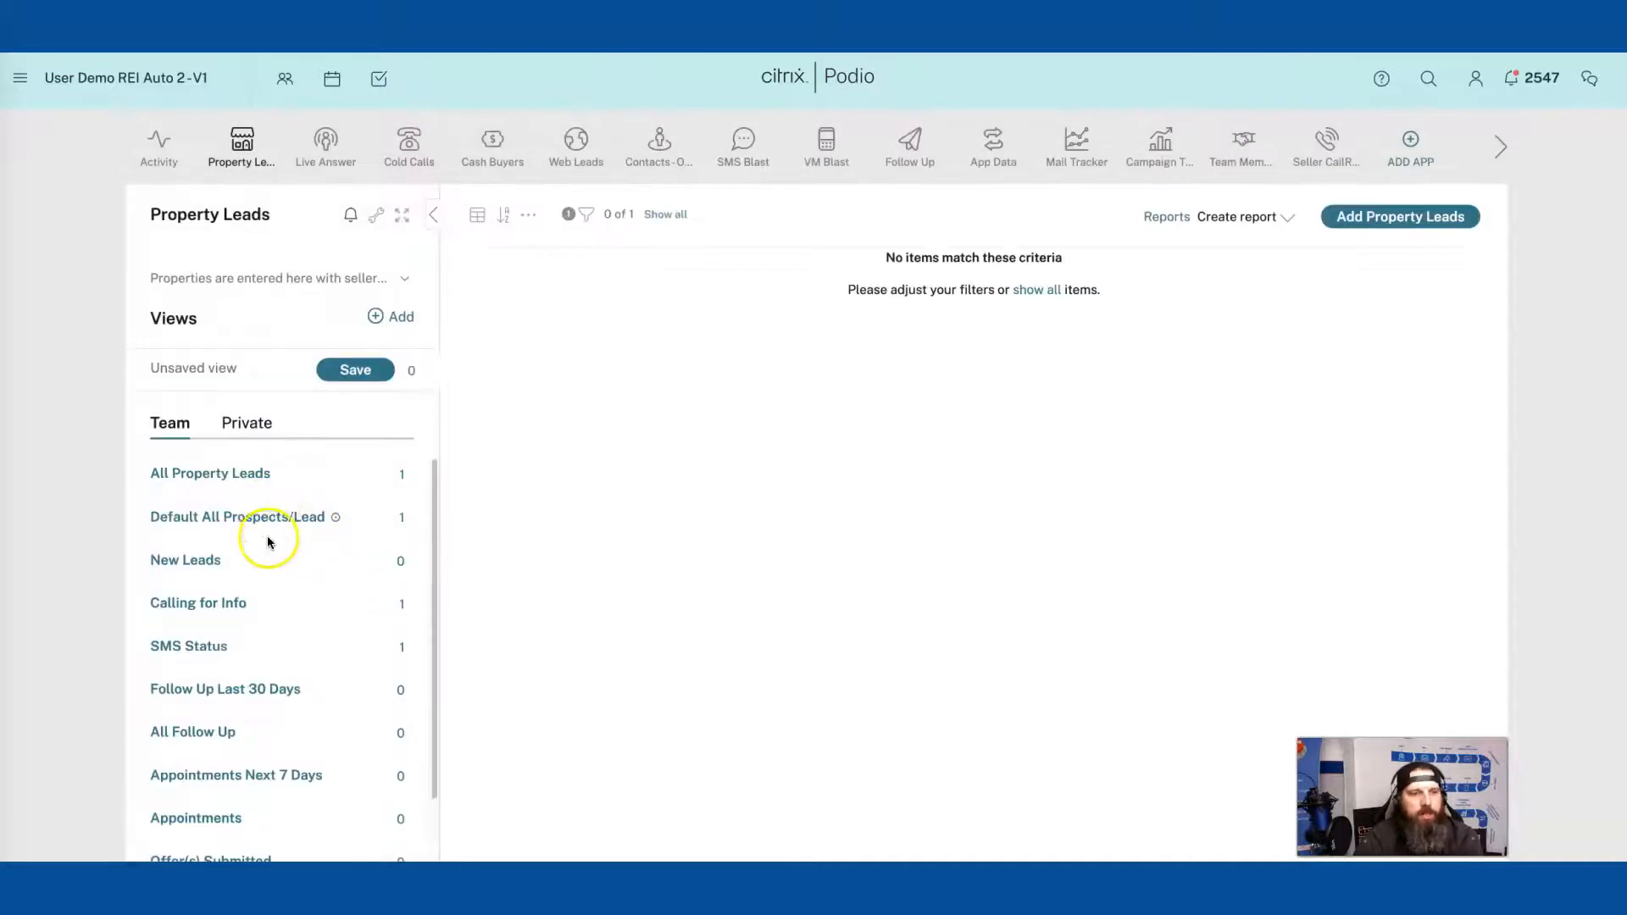
{"action": "left_click", "coordinate": [227, 607]}
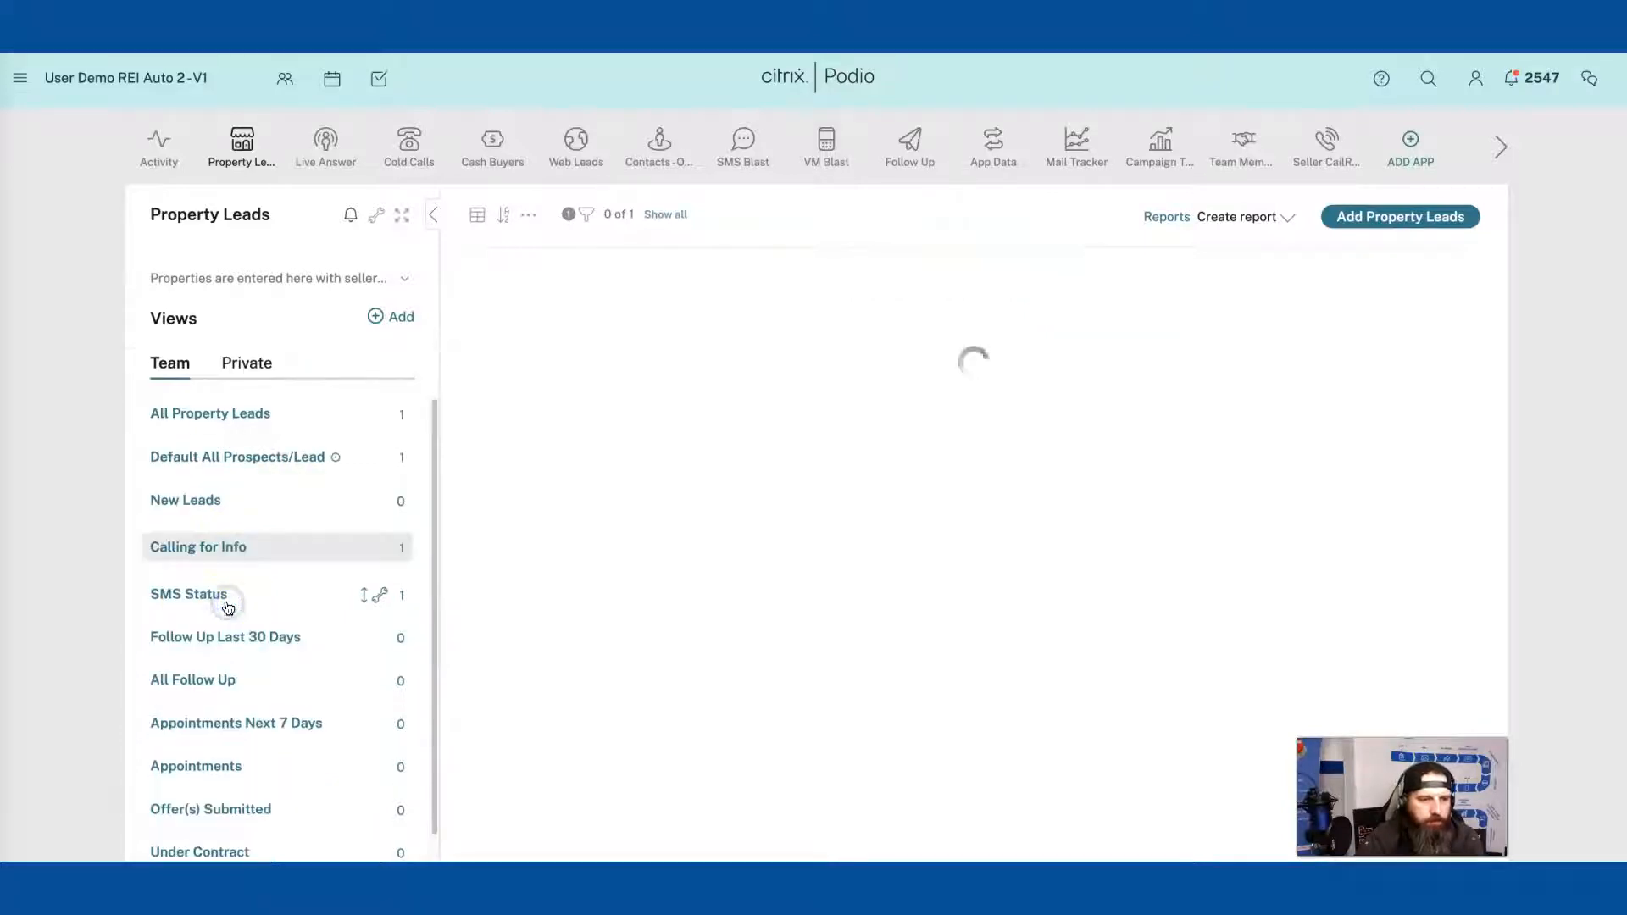
Step: Filter the Calling for Info view by Team Member to Receive Item Task, REI Automation Squad2, and check the applied filters
{"action": "left_click", "coordinate": [585, 213]}
{"action": "left_click", "coordinate": [816, 321]}
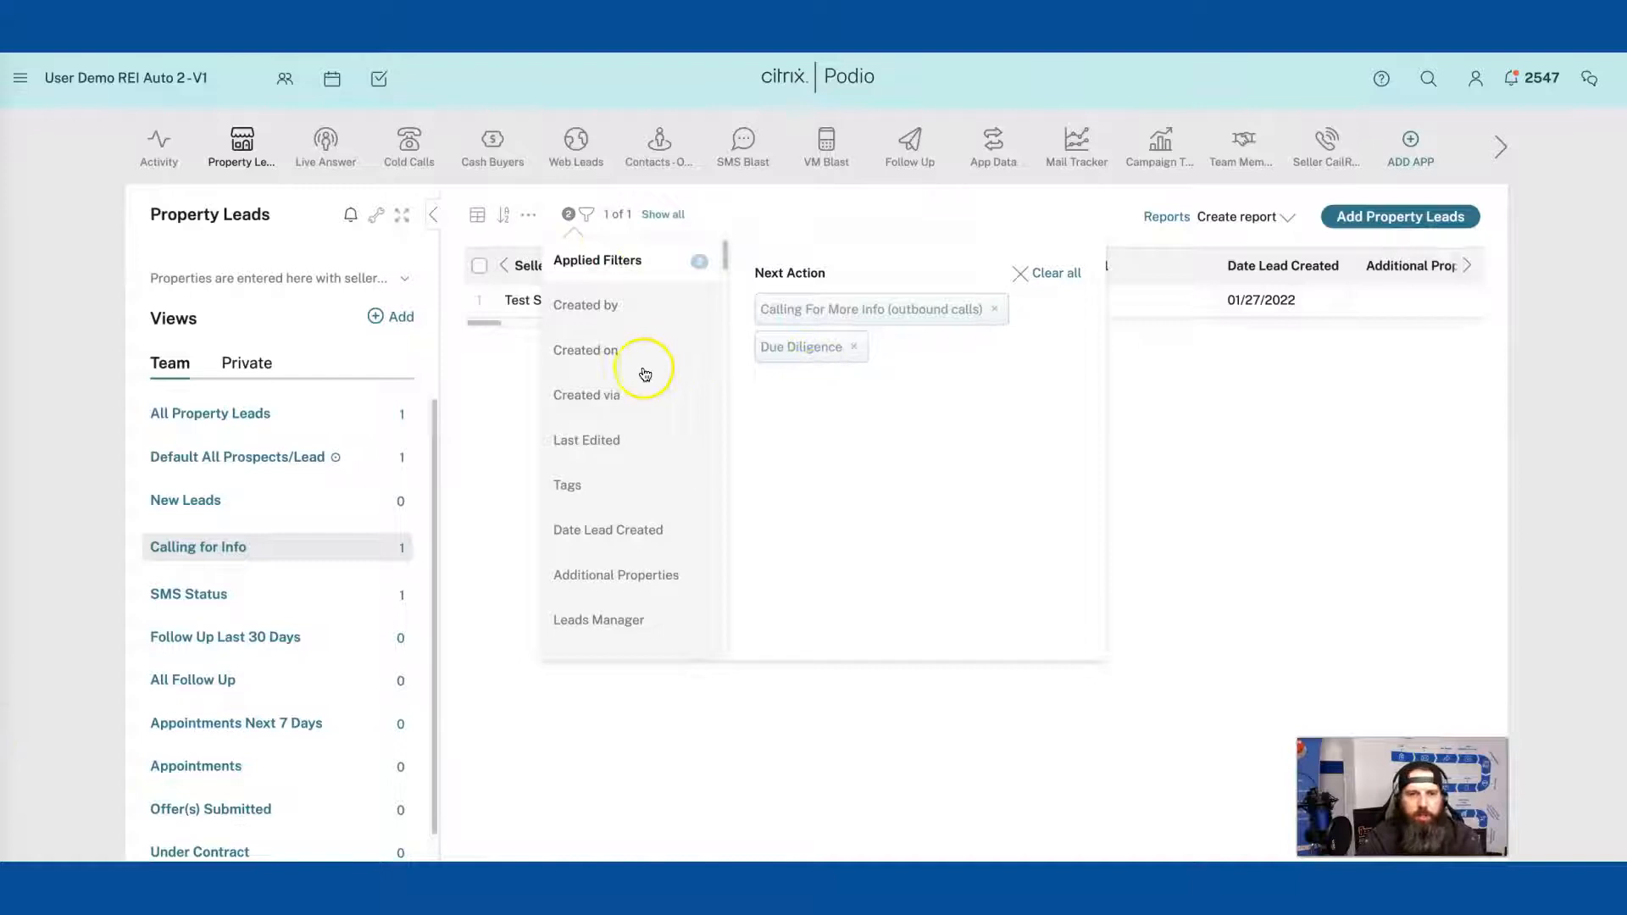
{"action": "scroll", "coordinate": [601, 517], "scroll_direction": "down", "scroll_amount": 3}
{"action": "scroll", "coordinate": [601, 517], "scroll_direction": "down", "scroll_amount": 3}
{"action": "left_click", "coordinate": [604, 519]}
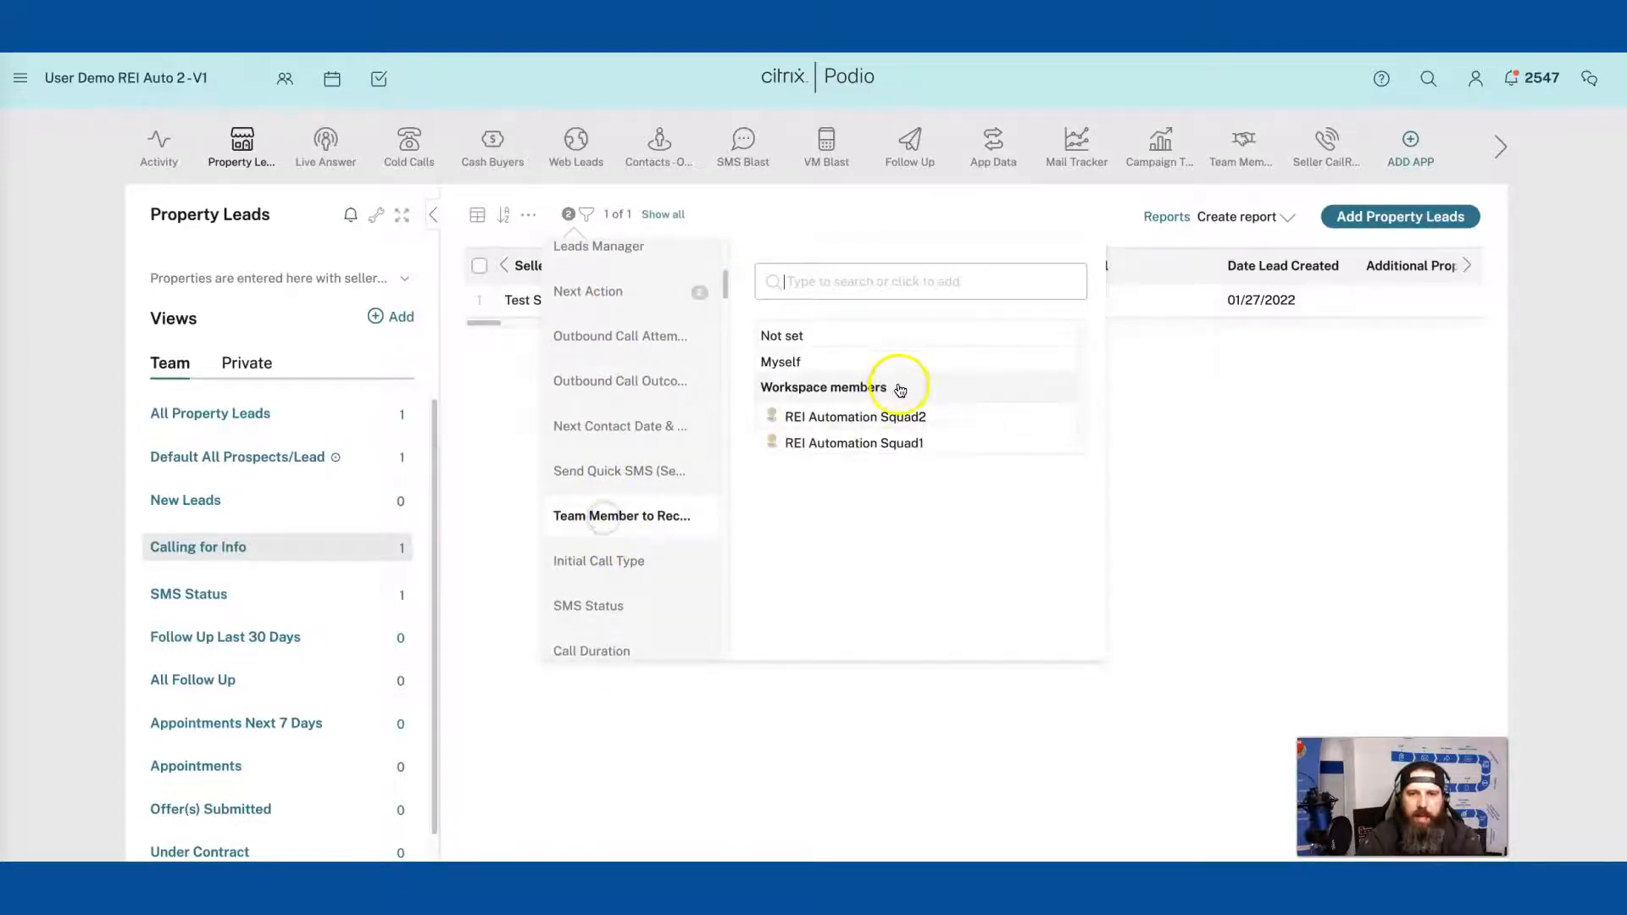
{"action": "left_click", "coordinate": [861, 437]}
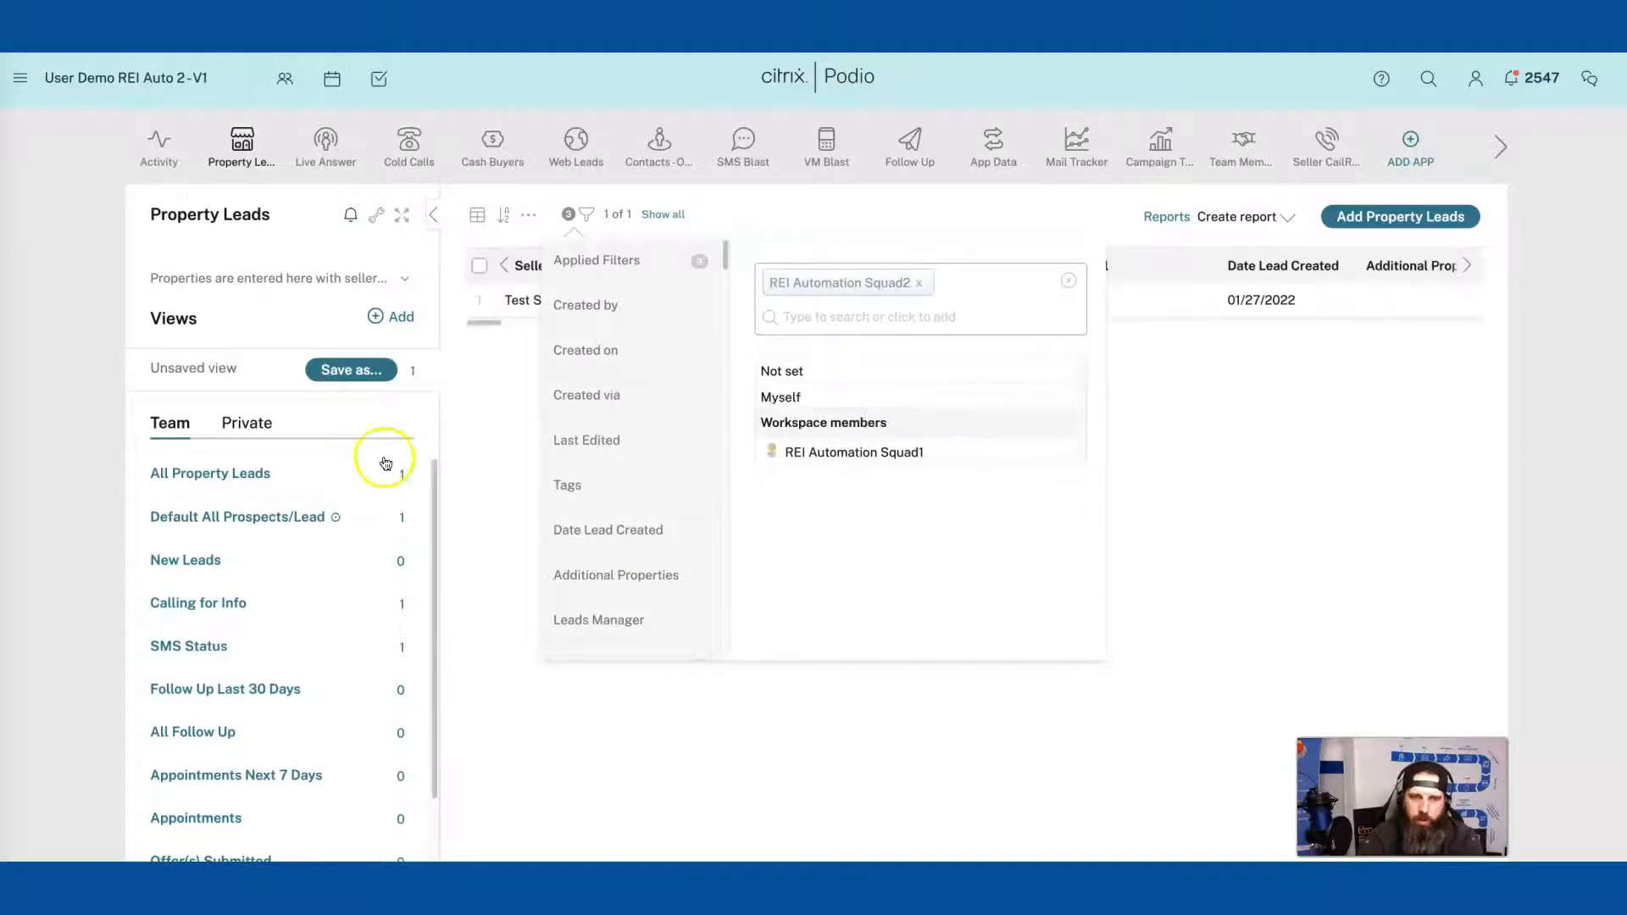
{"action": "left_click", "coordinate": [612, 261]}
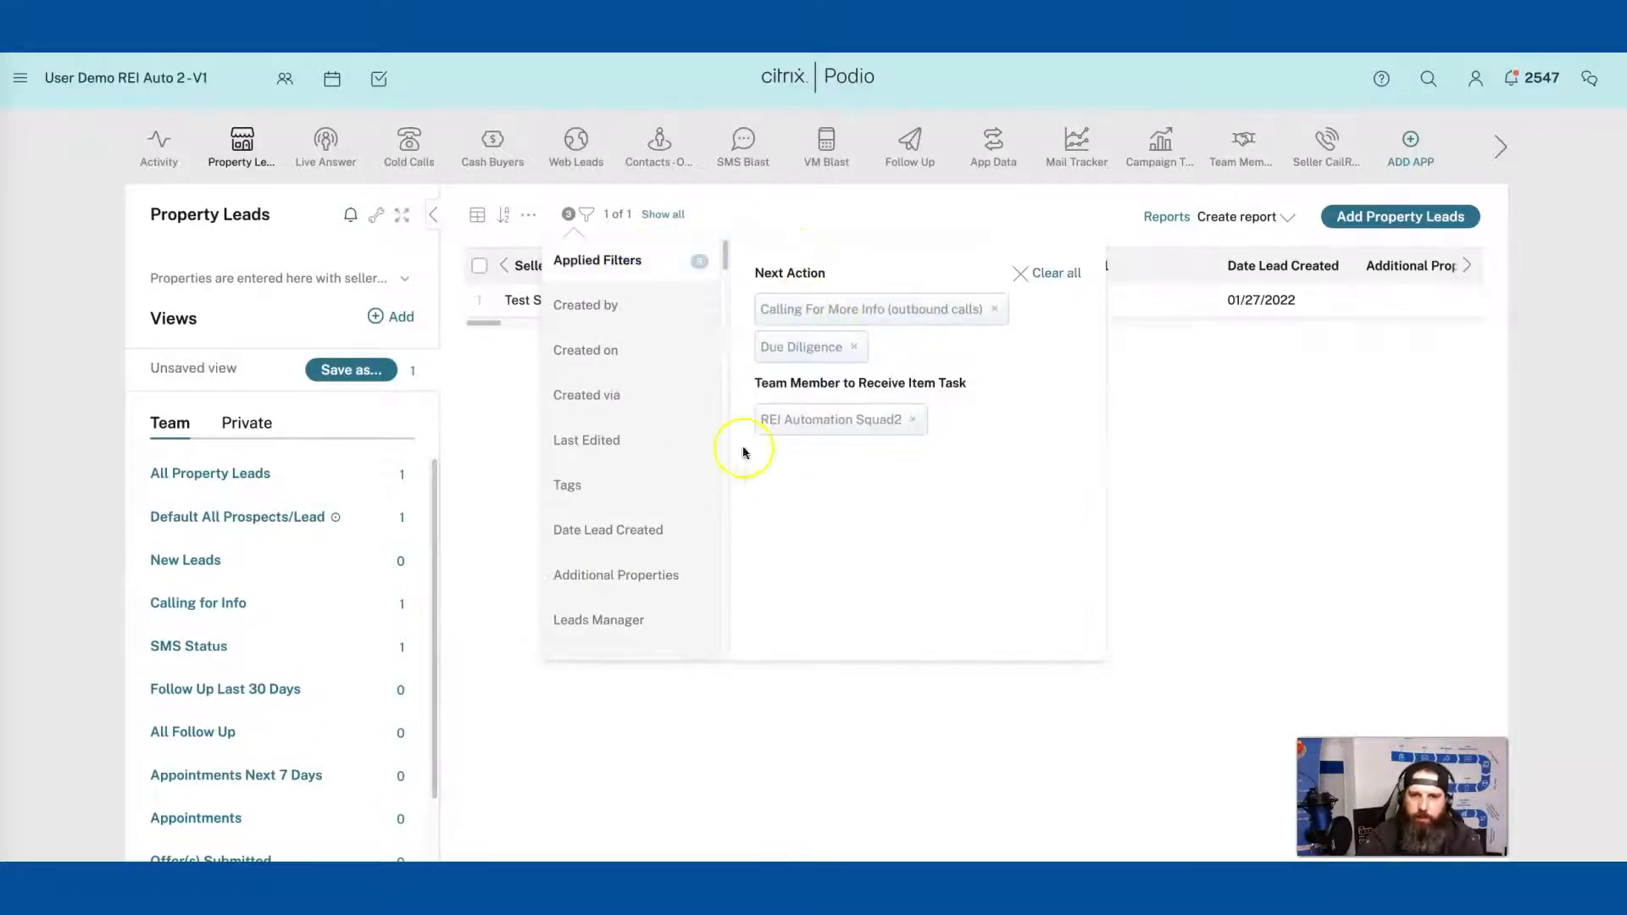
Step: Save the filtered list as "Calling for More Info" in My private views, split by Next Contact Date & Time, Daily
{"action": "left_click", "coordinate": [339, 372]}
{"action": "left_click", "coordinate": [343, 427]}
{"action": "left_click", "coordinate": [343, 425]}
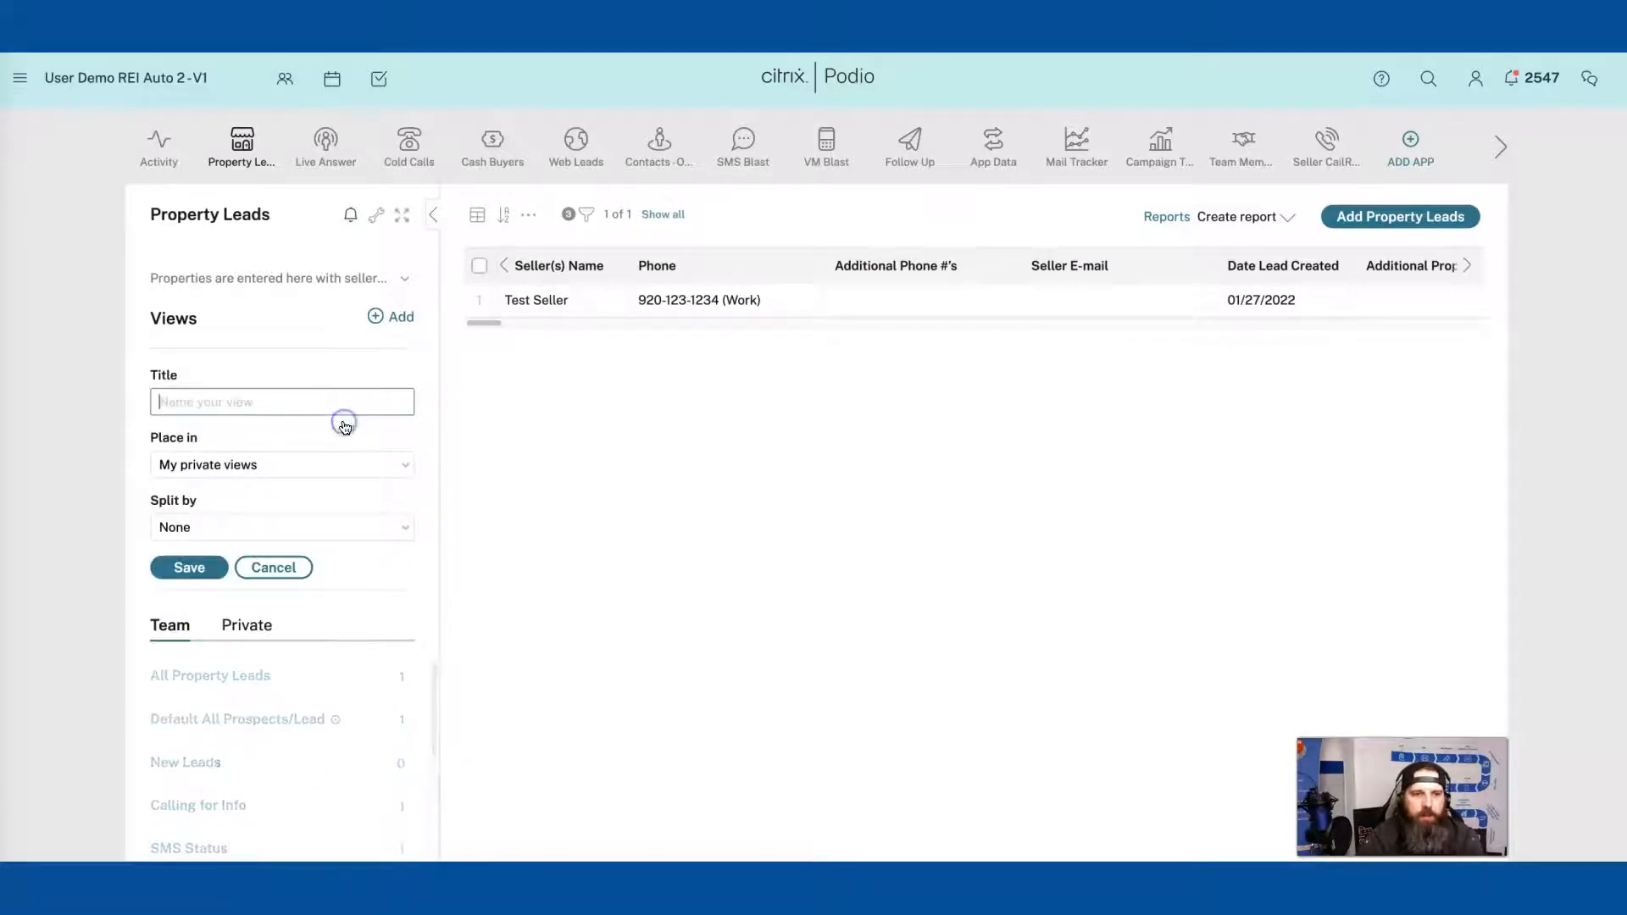
{"action": "type", "text": "Calling for More Info"}
{"action": "left_click", "coordinate": [245, 533]}
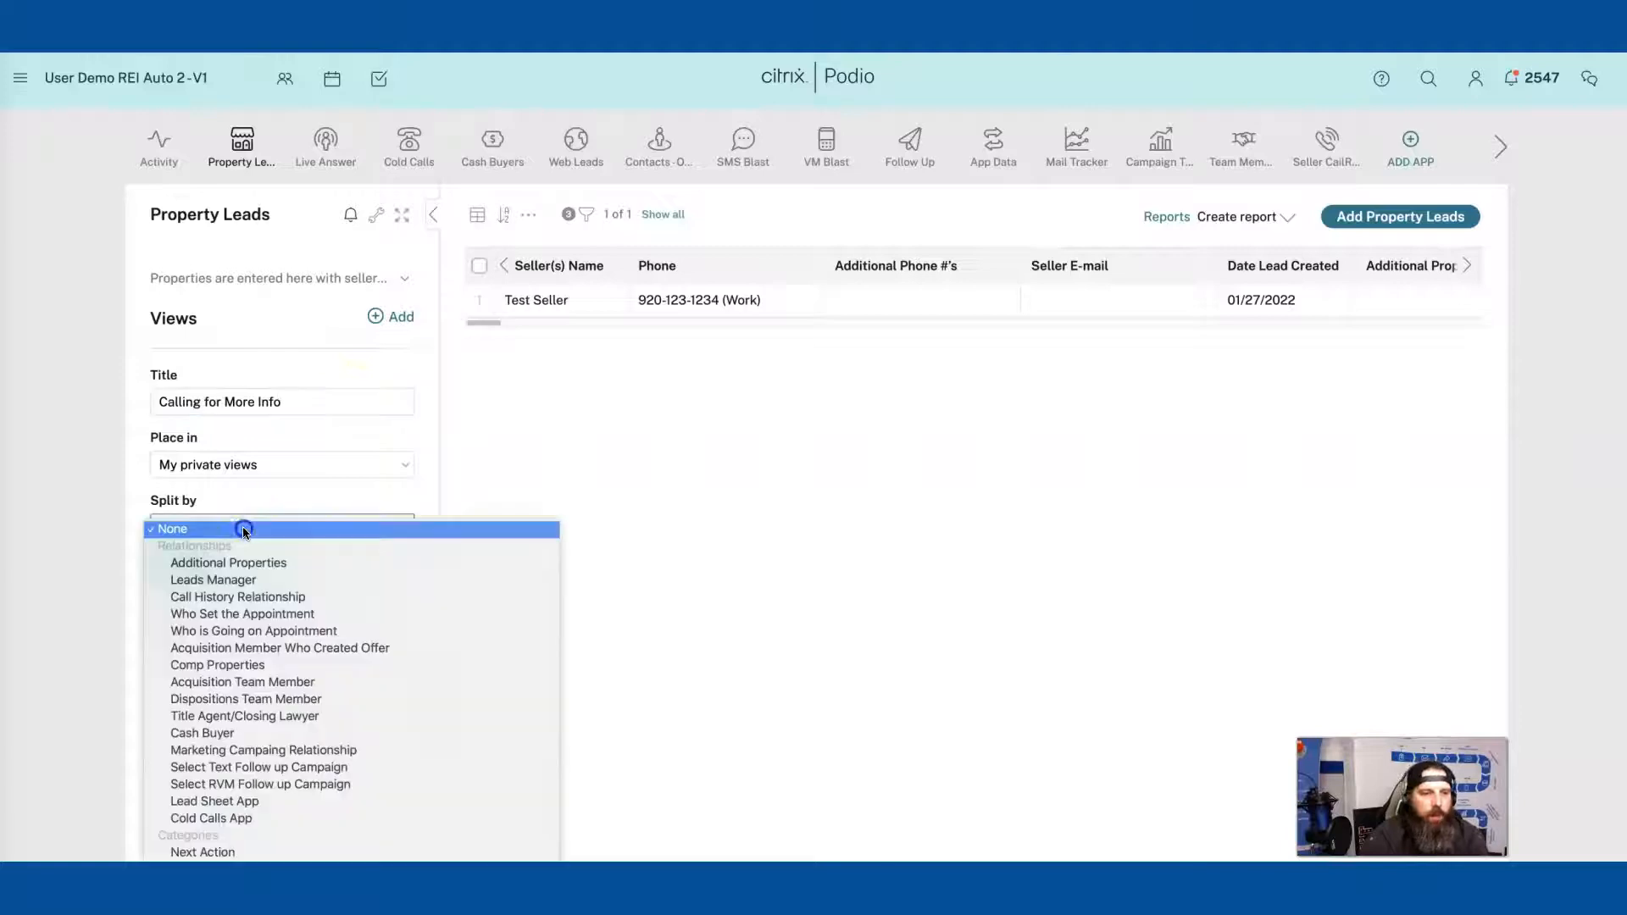
{"action": "scroll", "coordinate": [279, 758], "scroll_direction": "down", "scroll_amount": 1}
{"action": "scroll", "coordinate": [280, 763], "scroll_direction": "down", "scroll_amount": 10}
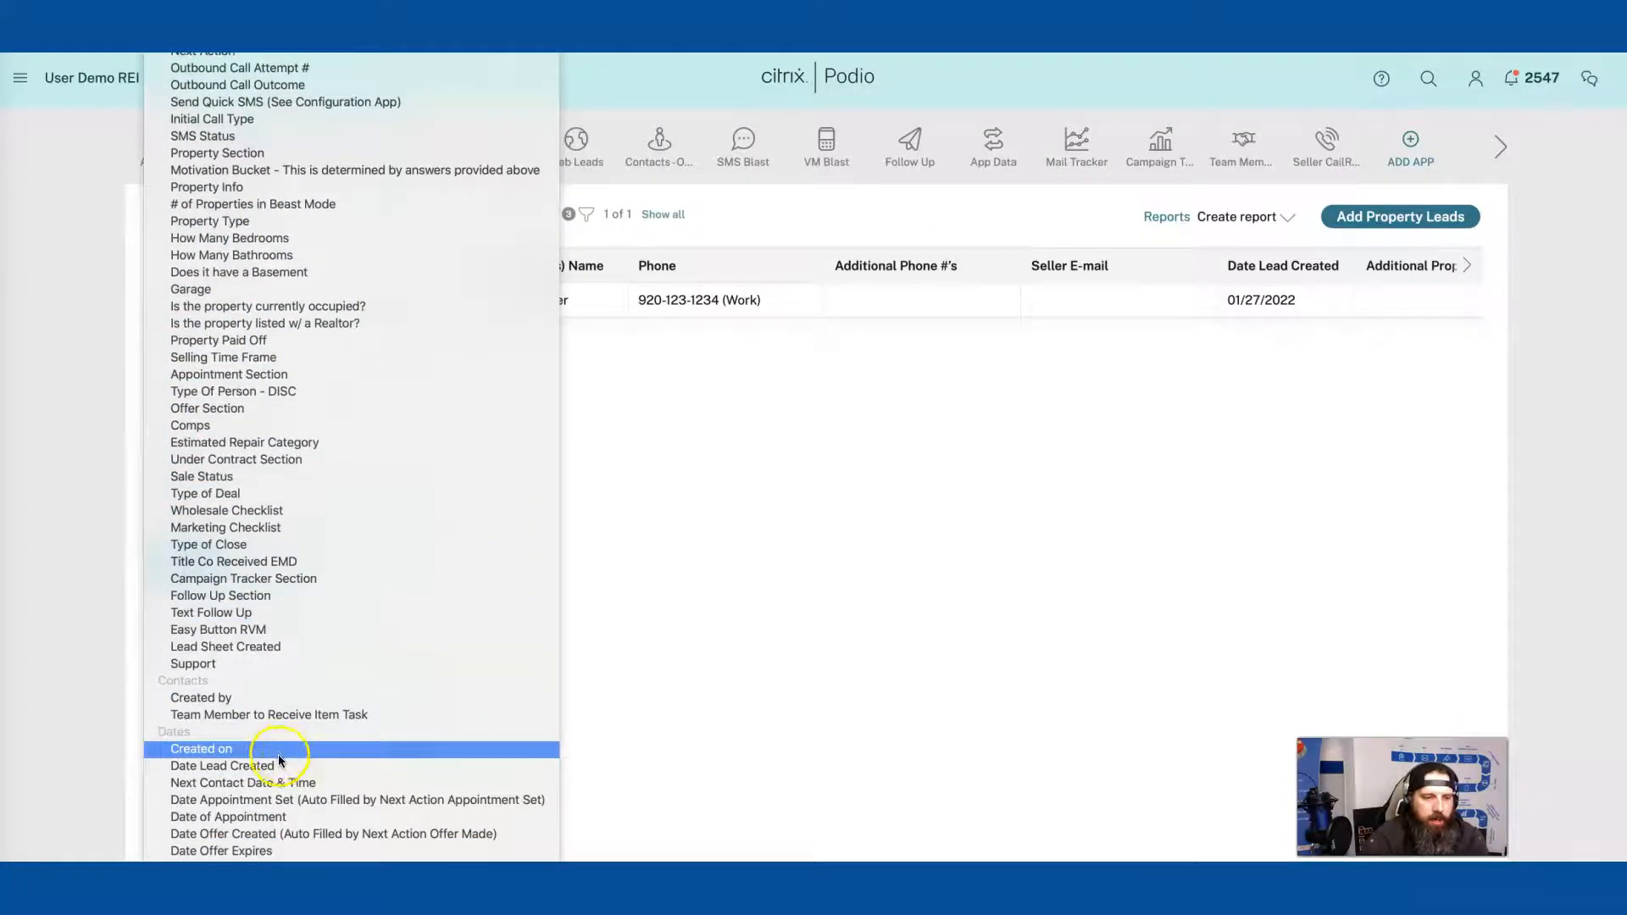
{"action": "left_click", "coordinate": [280, 783]}
{"action": "left_click", "coordinate": [265, 667]}
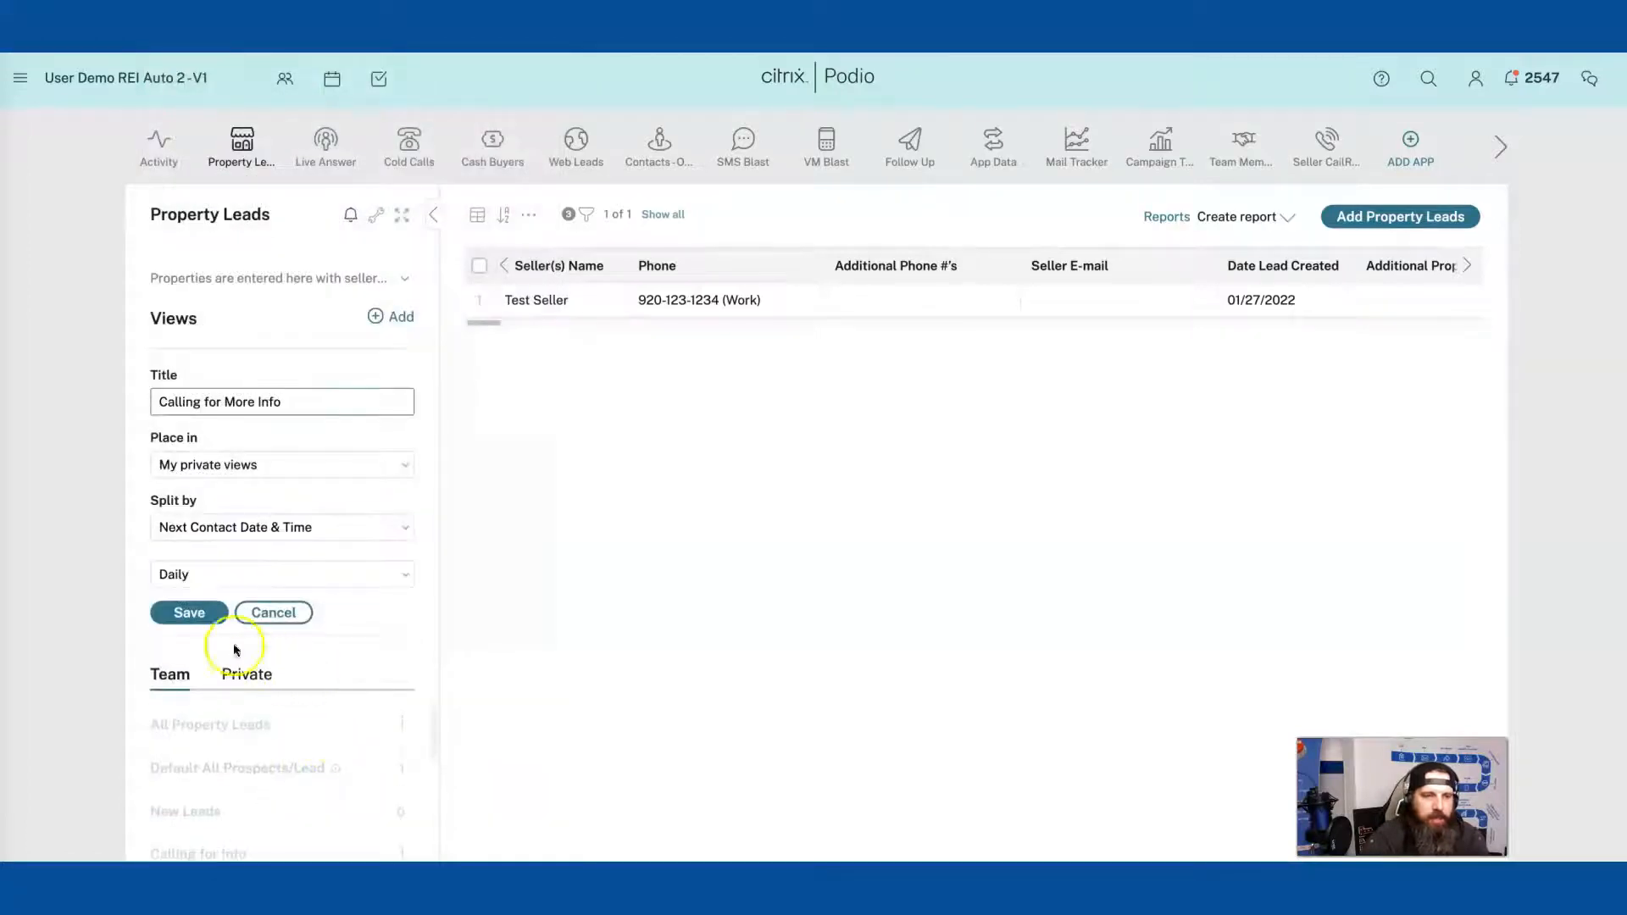
{"action": "left_click", "coordinate": [185, 613]}
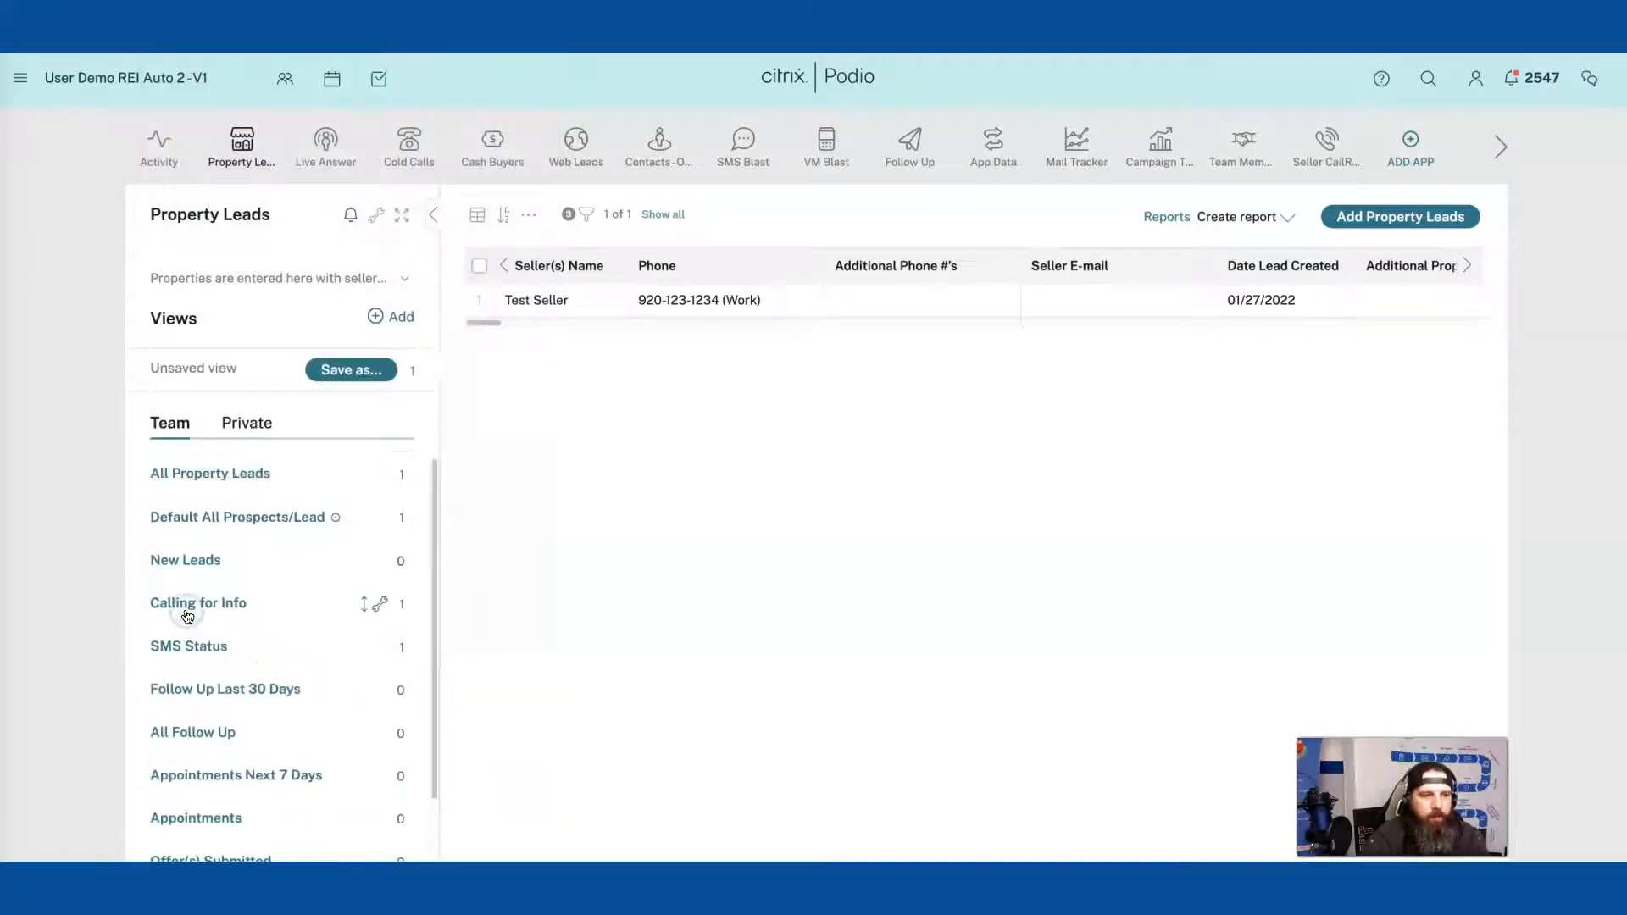
Step: Place the private Calling for More Info view below New Leads and open it
{"action": "left_click", "coordinate": [237, 429]}
{"action": "left_click", "coordinate": [242, 363]}
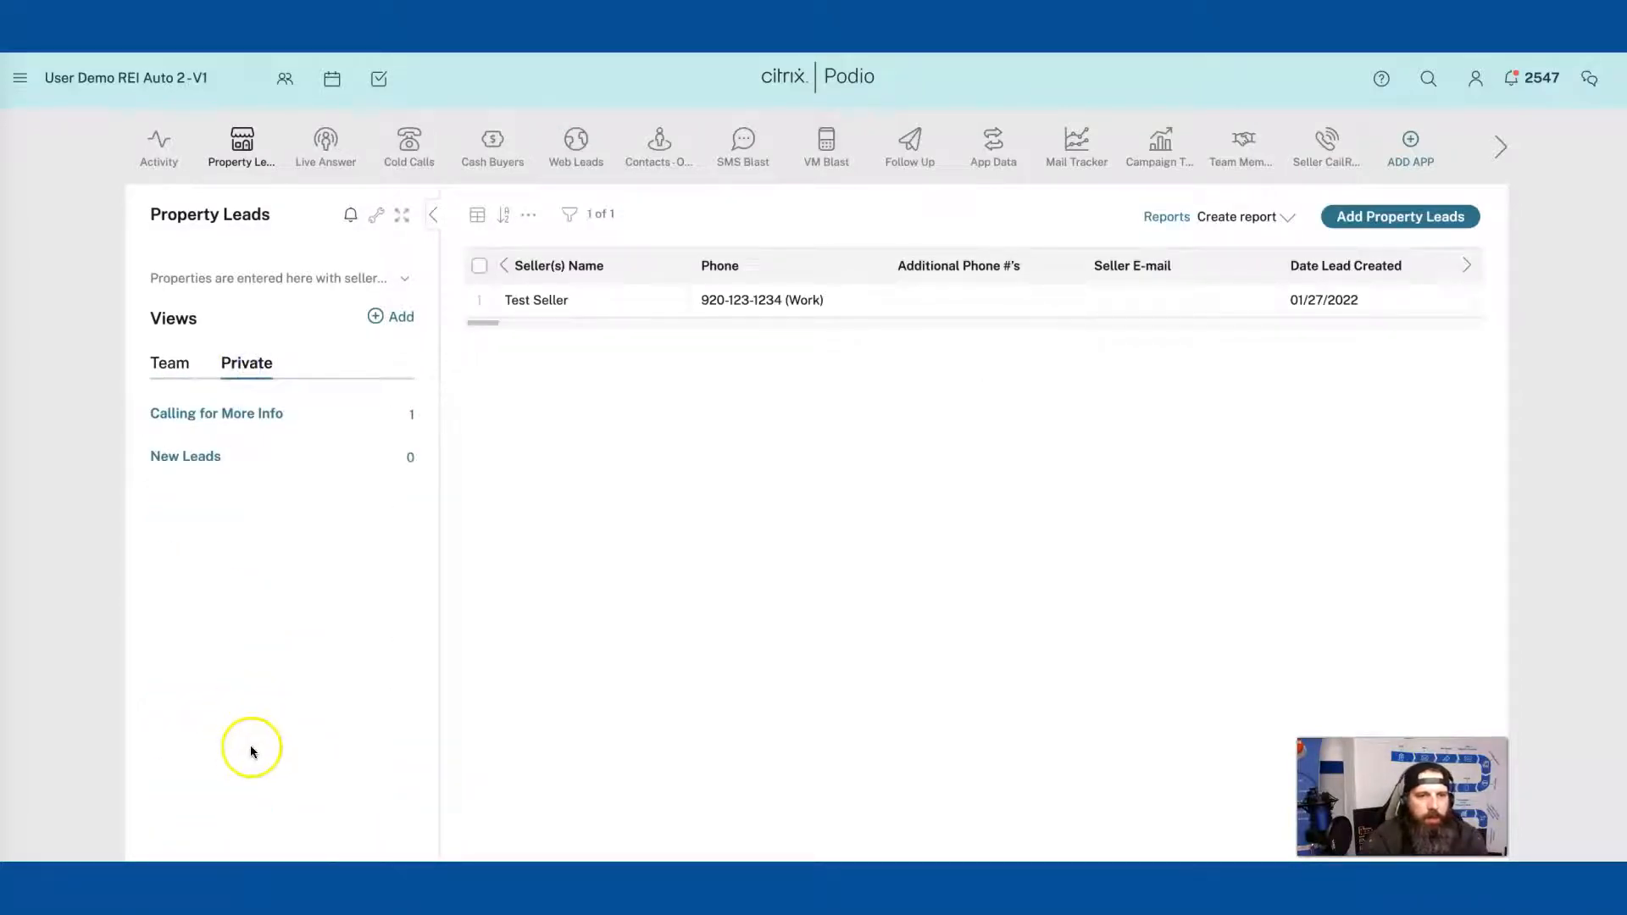
{"action": "left_click_drag", "start_coordinate": [207, 414], "coordinate": [207, 483]}
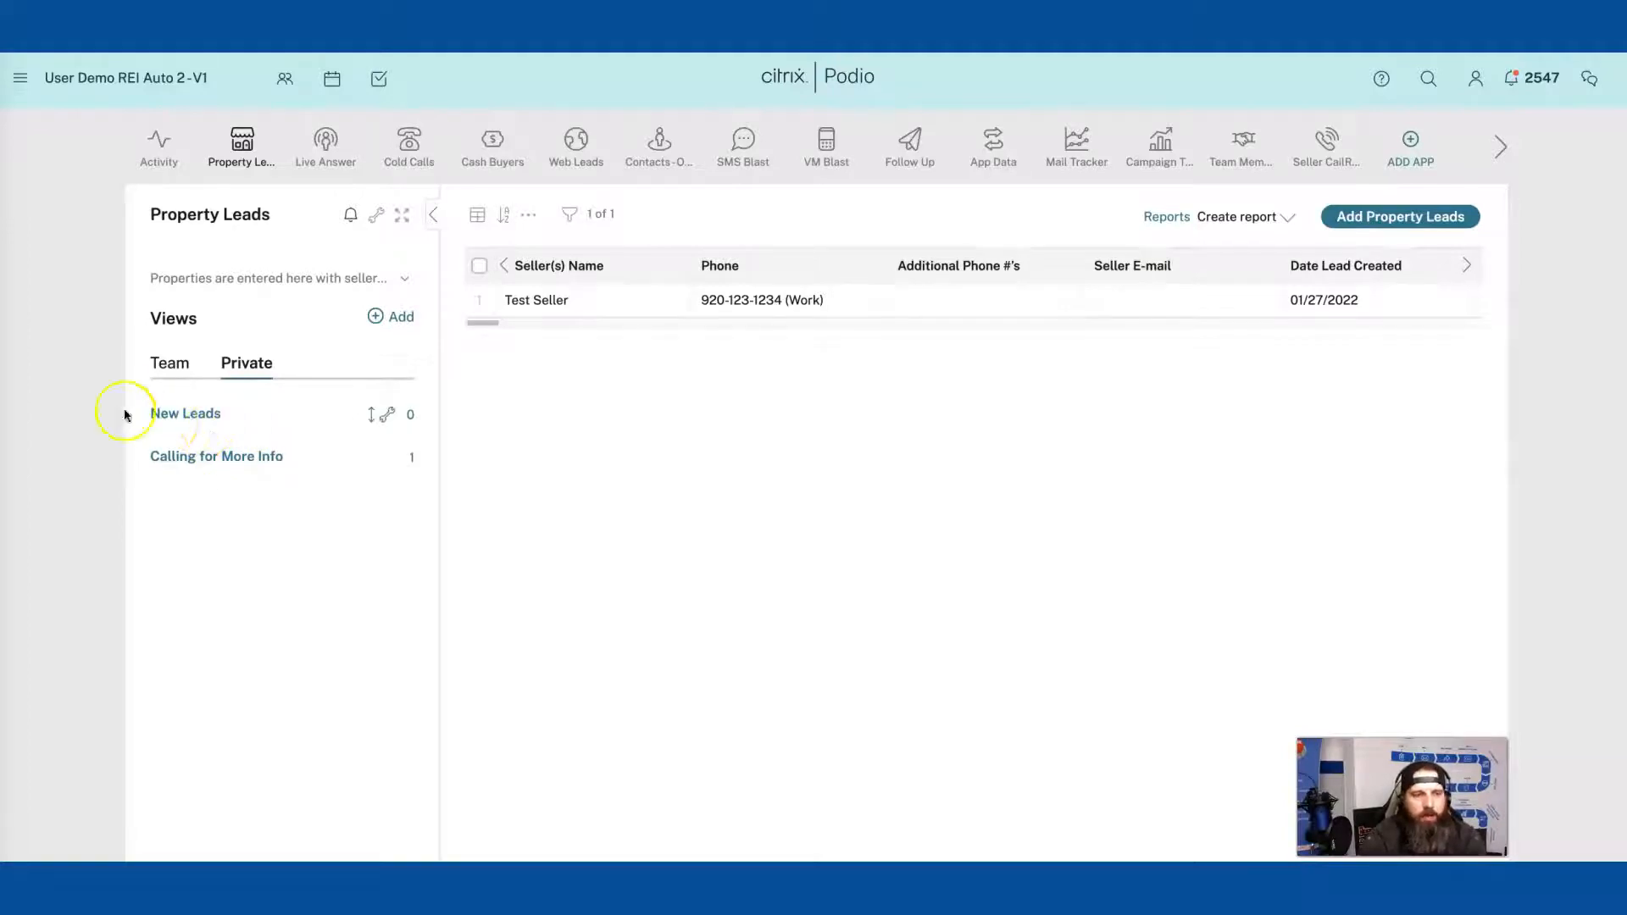
{"action": "left_click", "coordinate": [201, 461]}
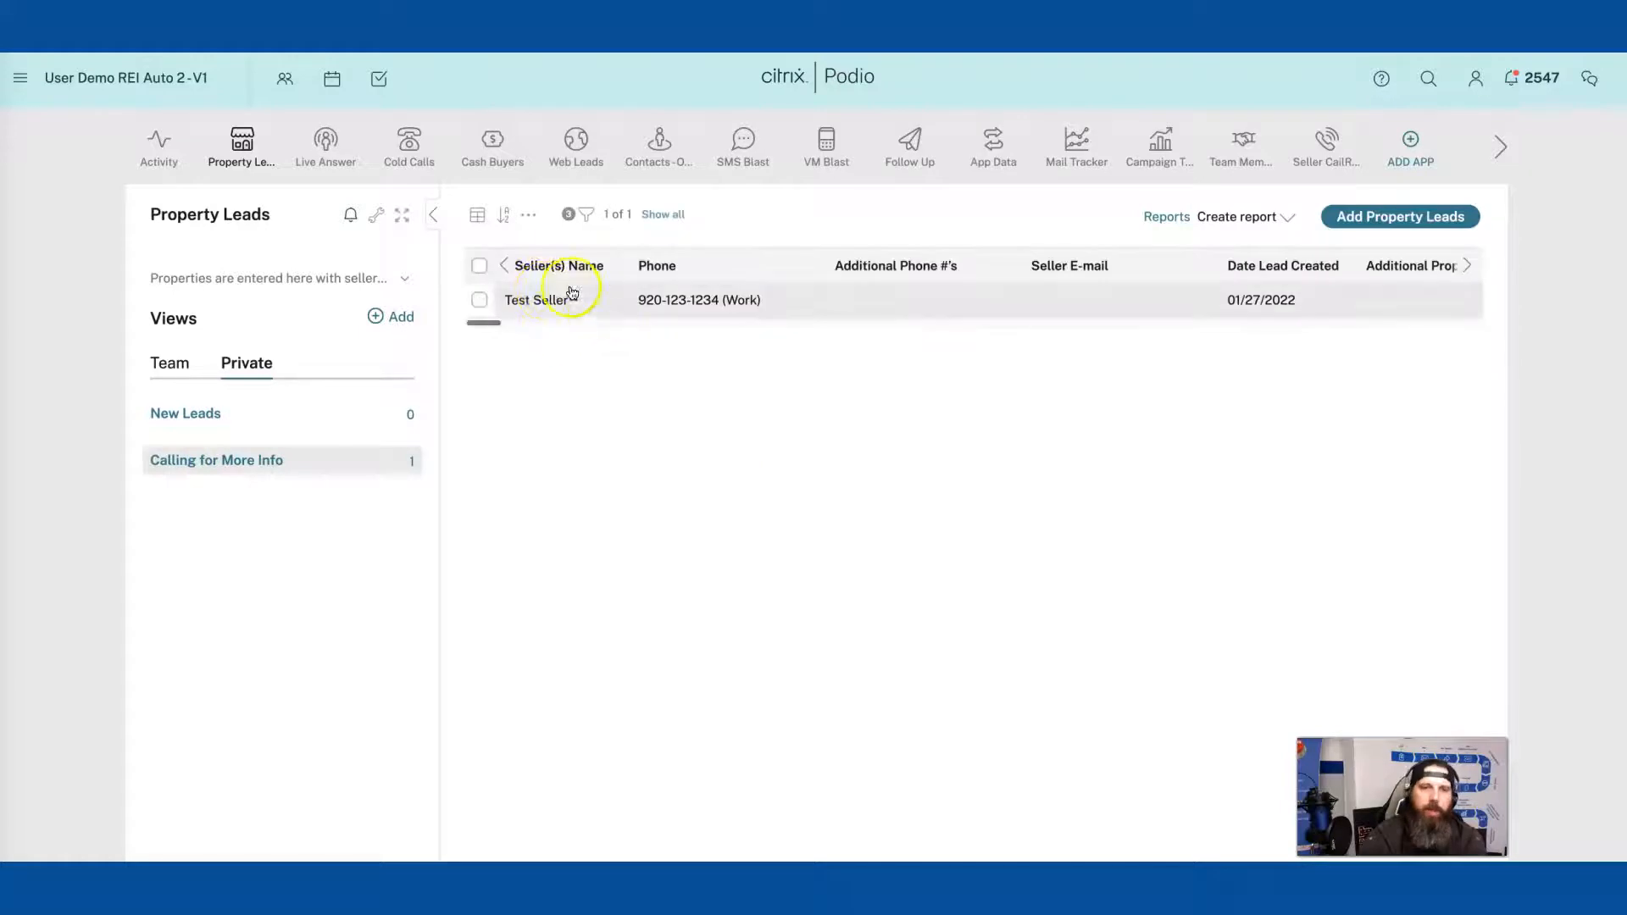
Step: Open the Test Seller lead from the team's SMS Status view and set its SMS Status to Text Recieved
{"action": "left_click", "coordinate": [168, 364]}
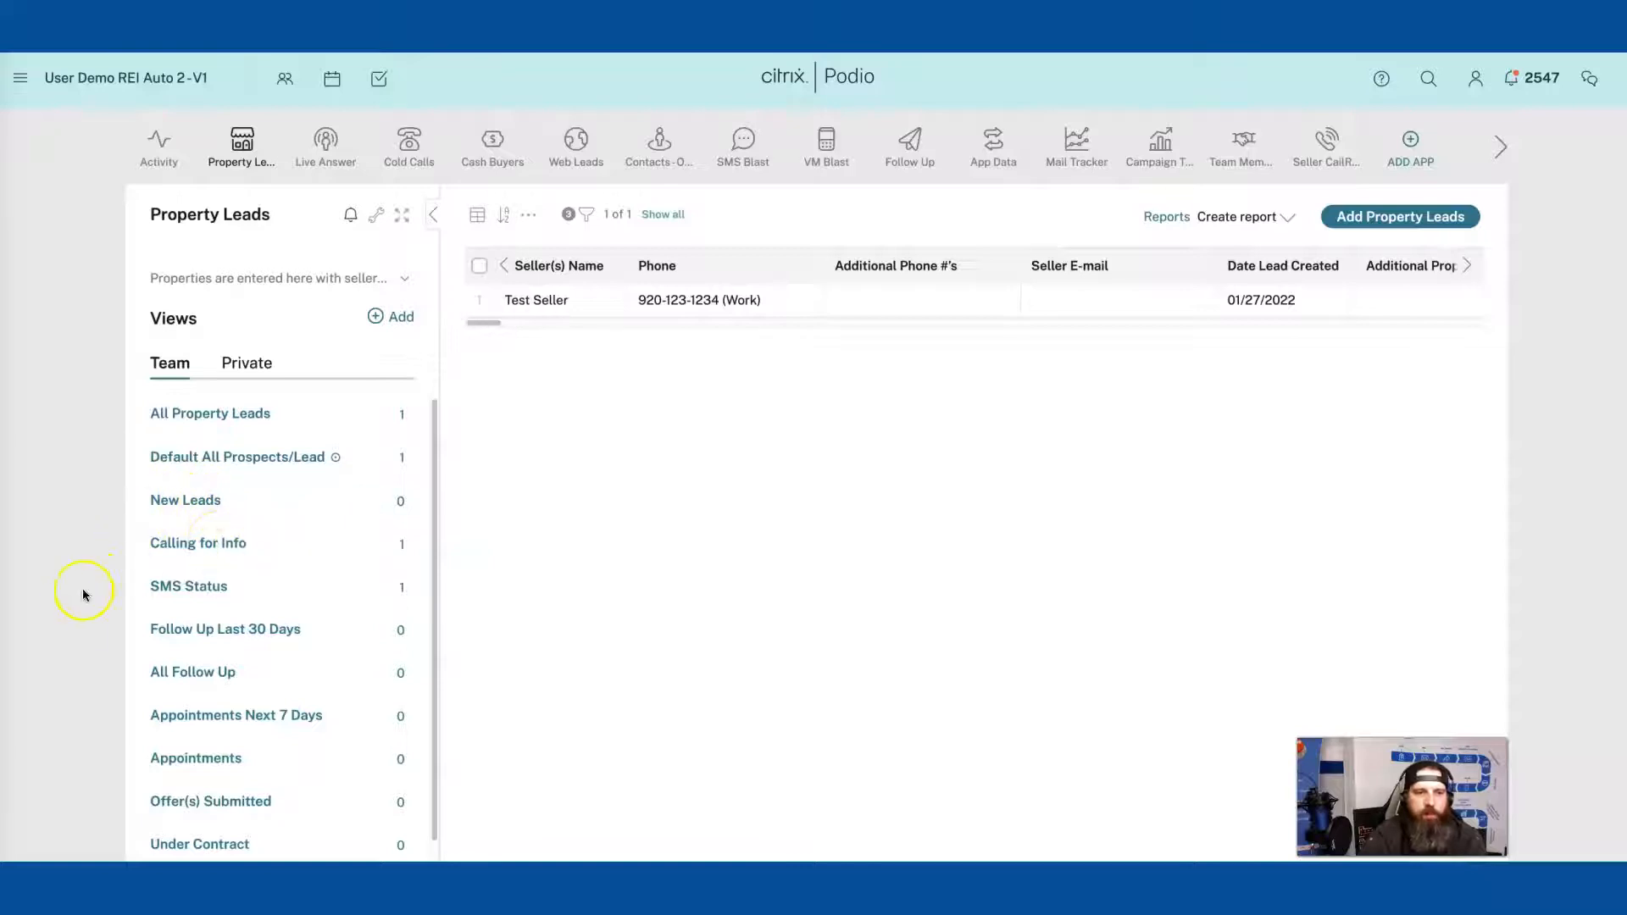
{"action": "left_click", "coordinate": [194, 596]}
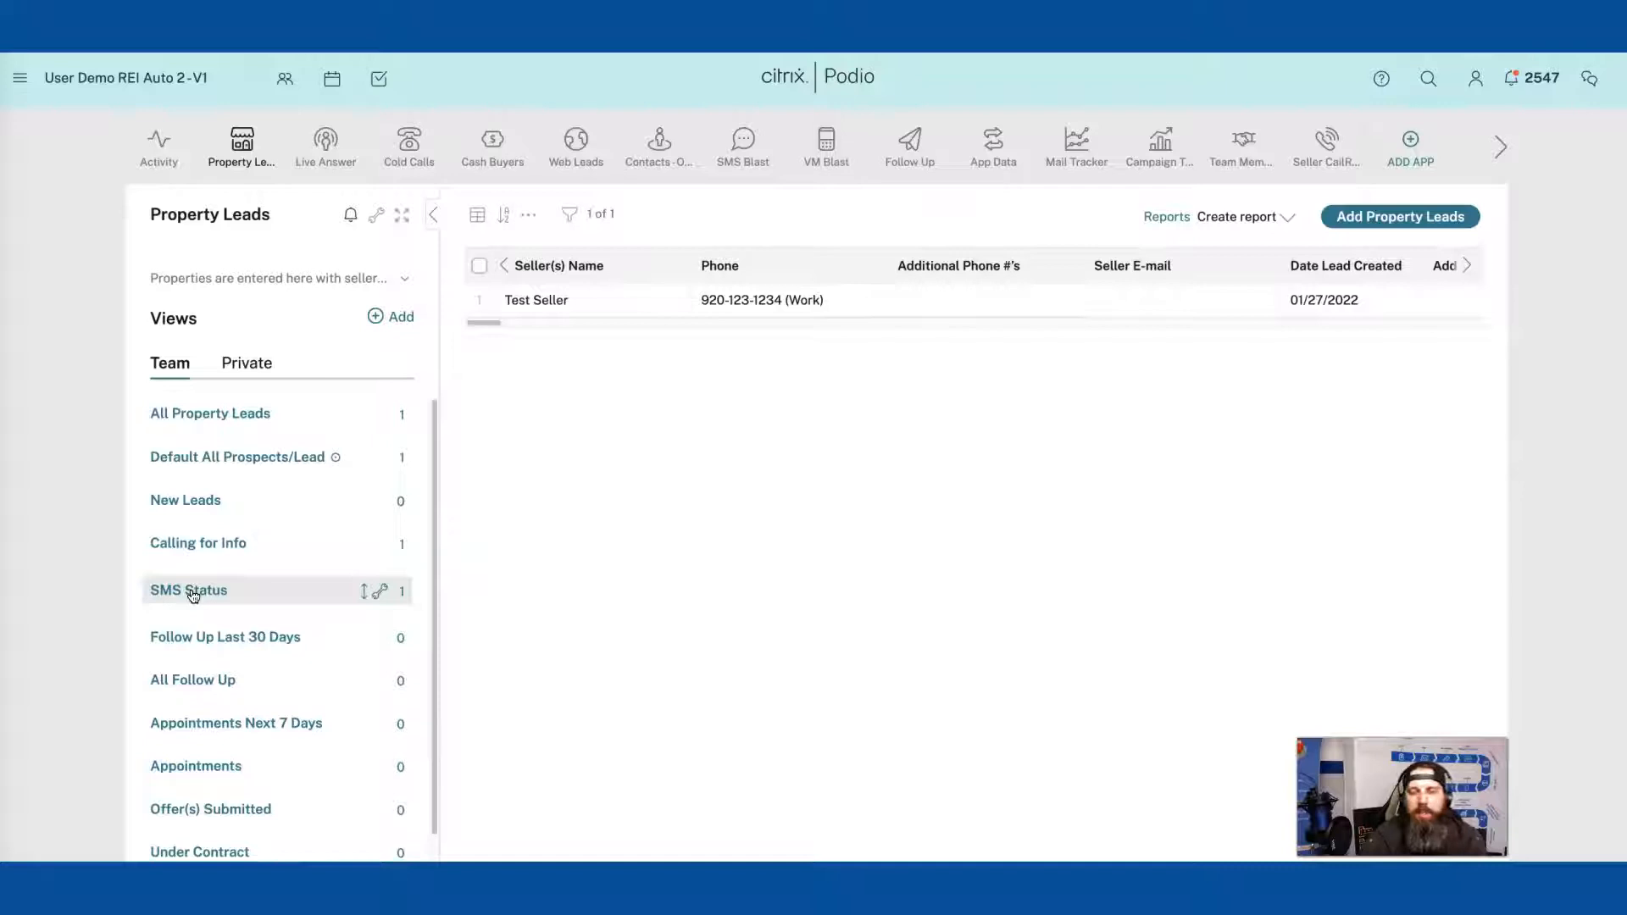
{"action": "left_click", "coordinate": [555, 298]}
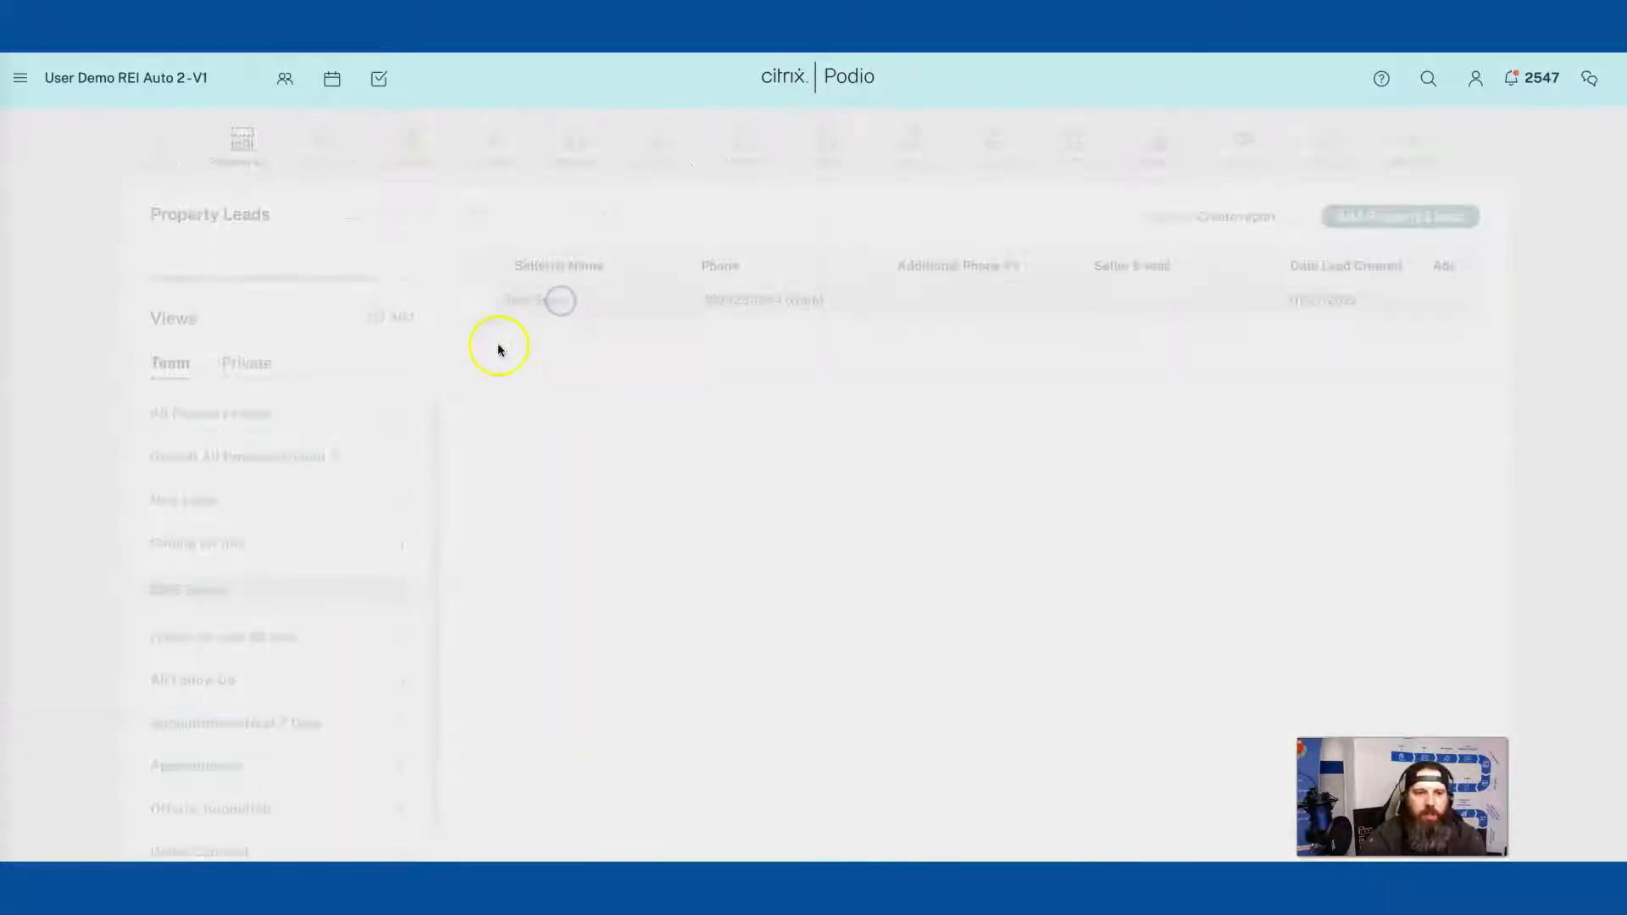
{"action": "scroll", "coordinate": [678, 509], "scroll_direction": "down", "scroll_amount": 8}
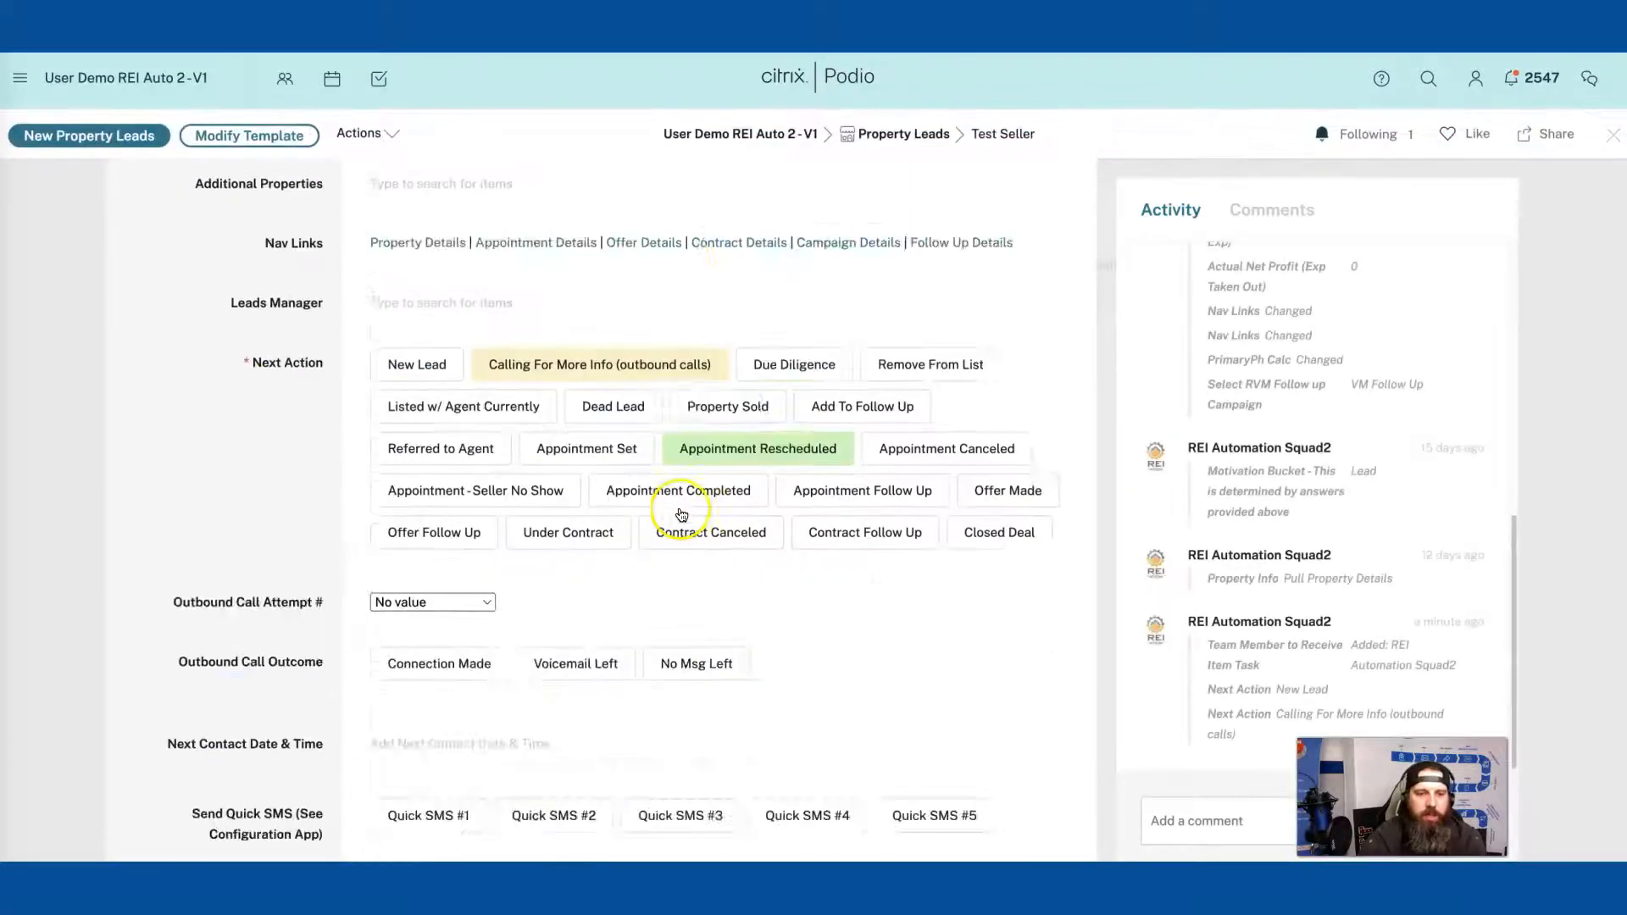
{"action": "scroll", "coordinate": [679, 509], "scroll_direction": "down", "scroll_amount": 6}
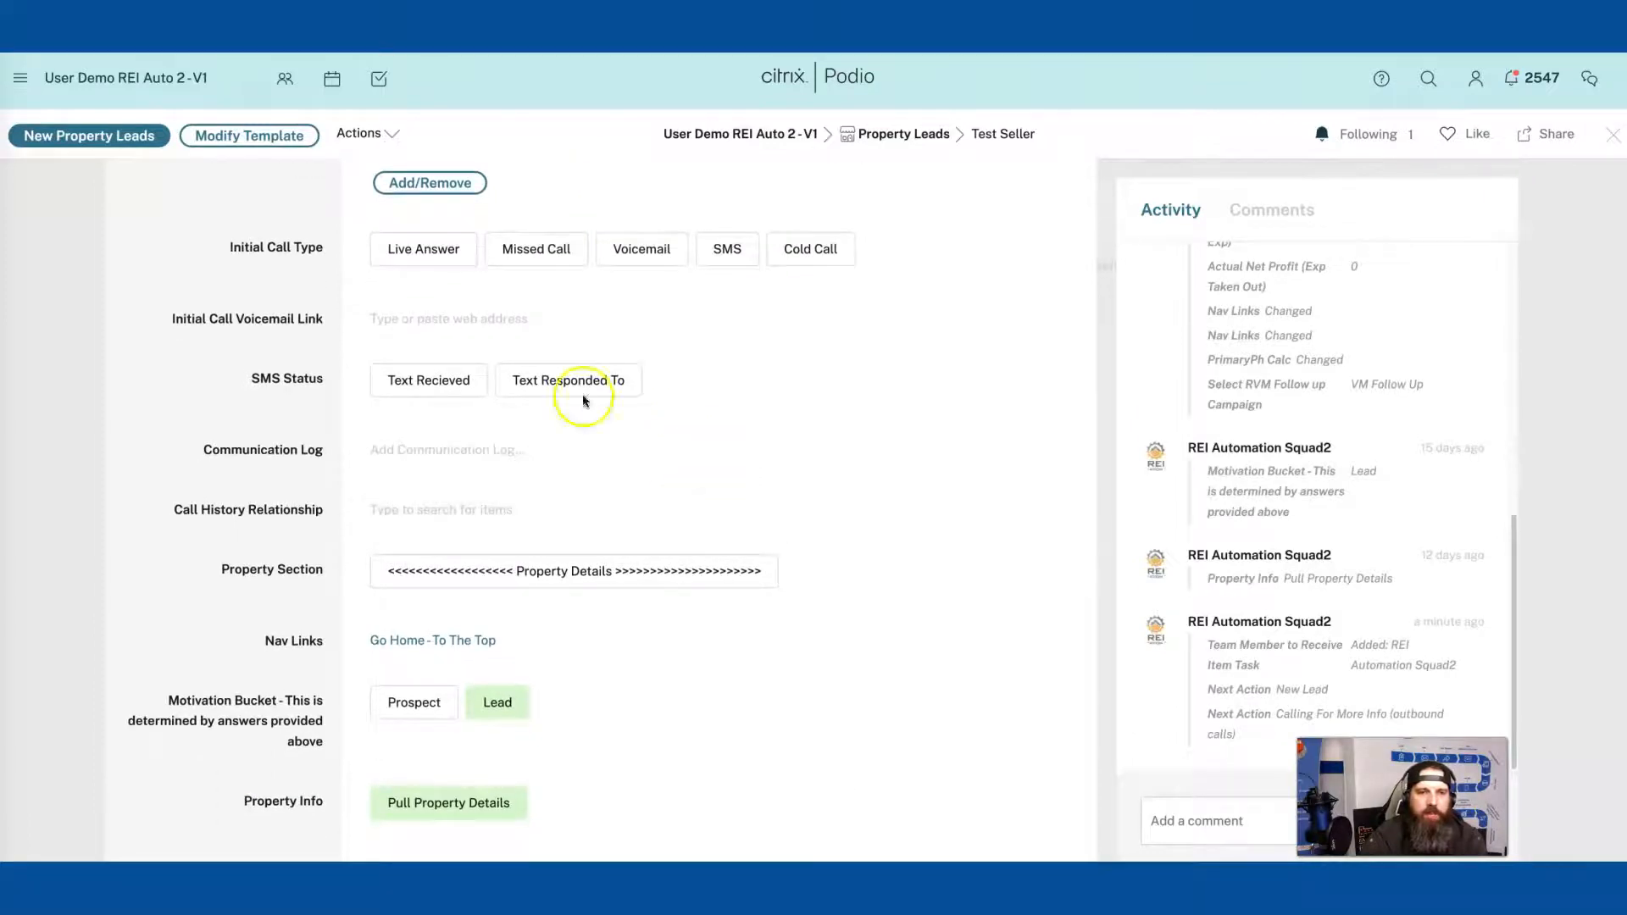
{"action": "left_click", "coordinate": [445, 383]}
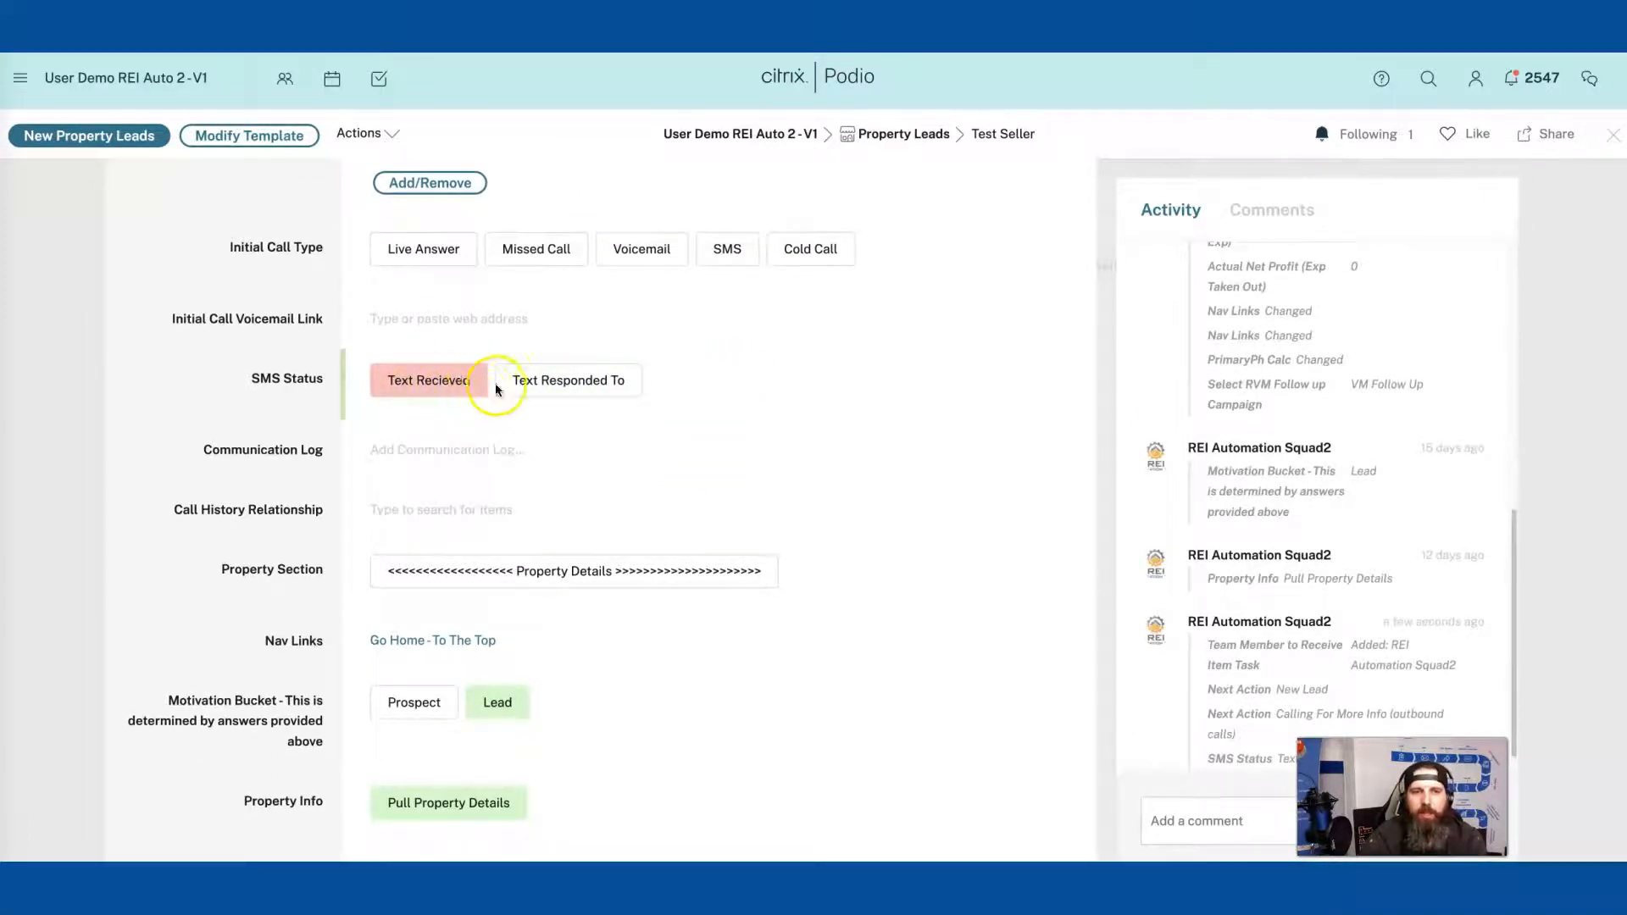
Step: Start a comment on the Test Seller lead with the prefix "SMS:"
{"action": "left_click", "coordinate": [1221, 833]}
{"action": "type", "text": "SMS:"}
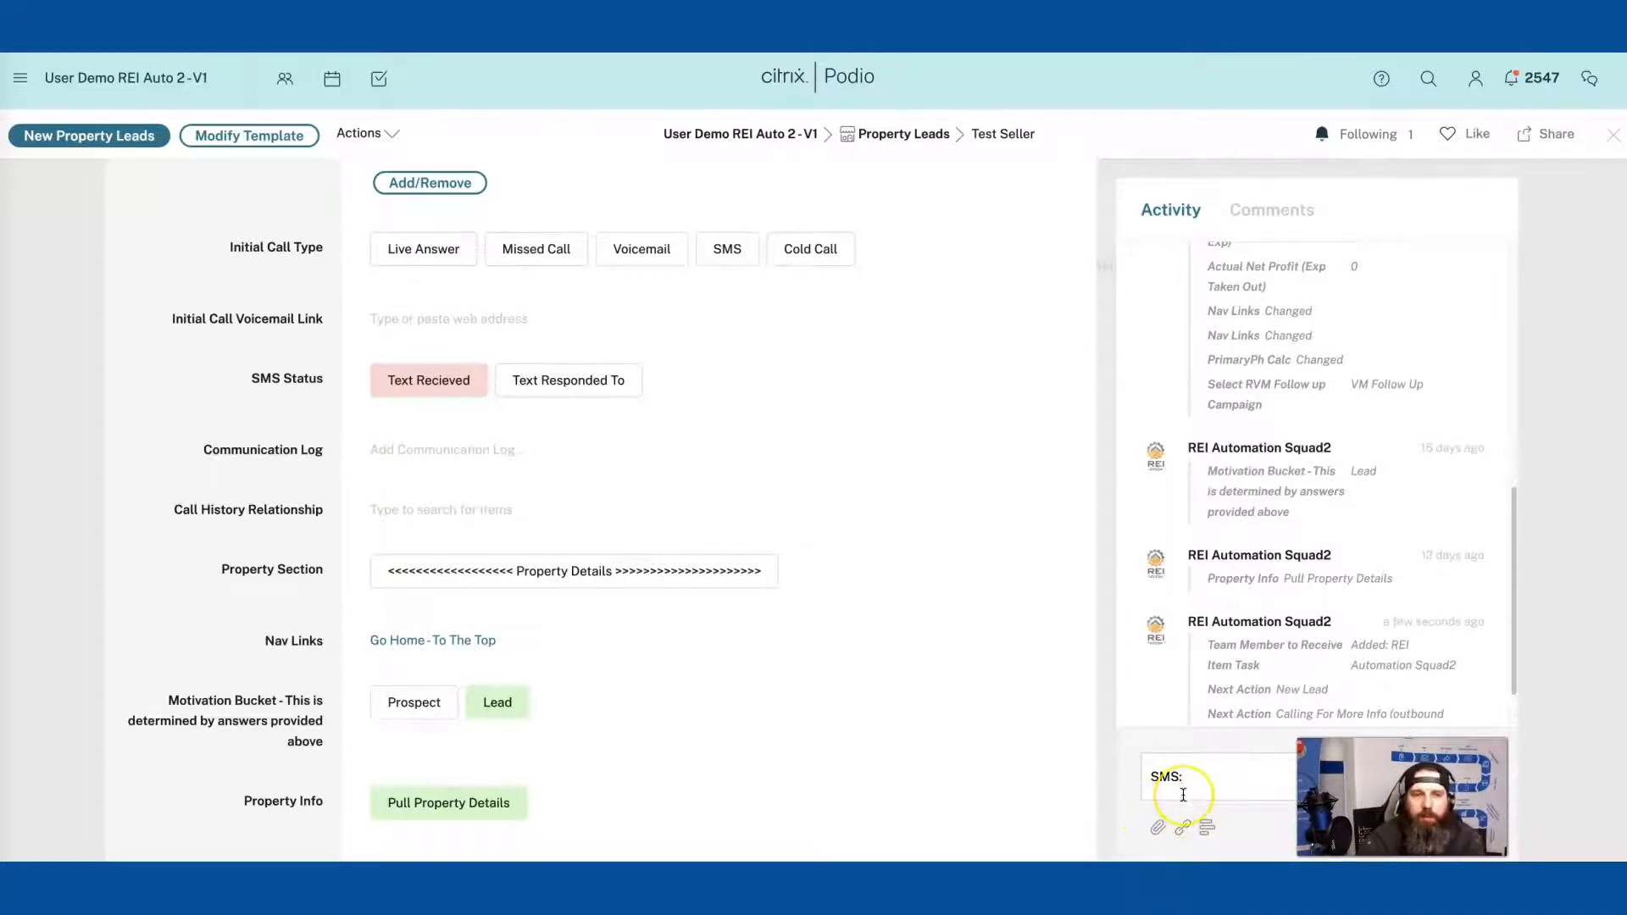
{"action": "left_click", "coordinate": [749, 671]}
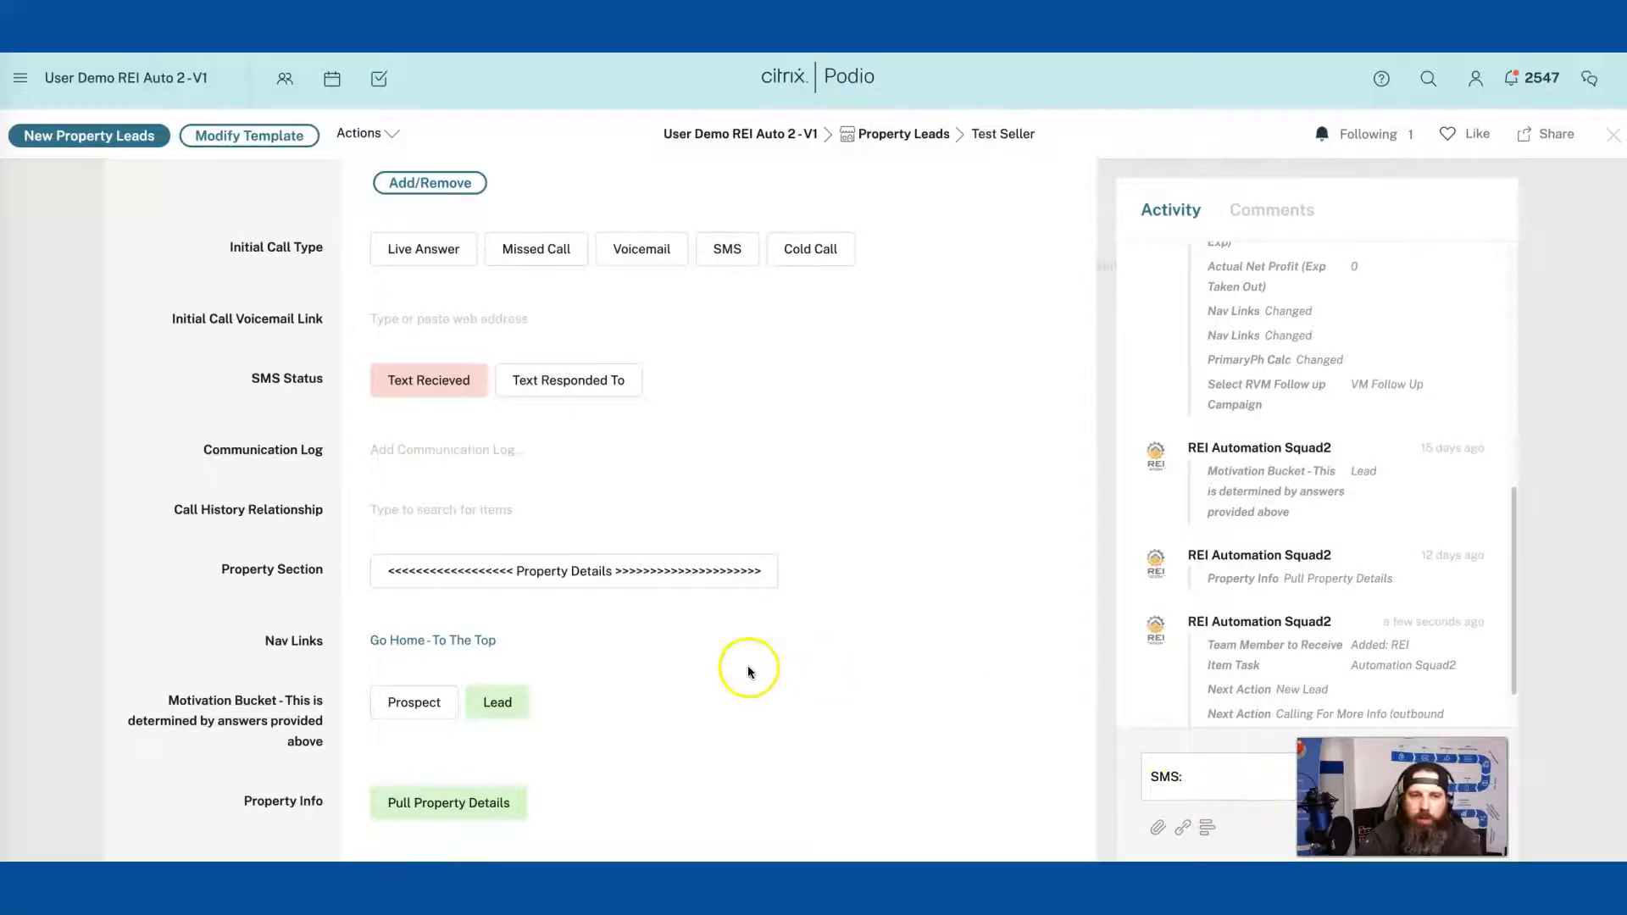
{"action": "left_click", "coordinate": [547, 388]}
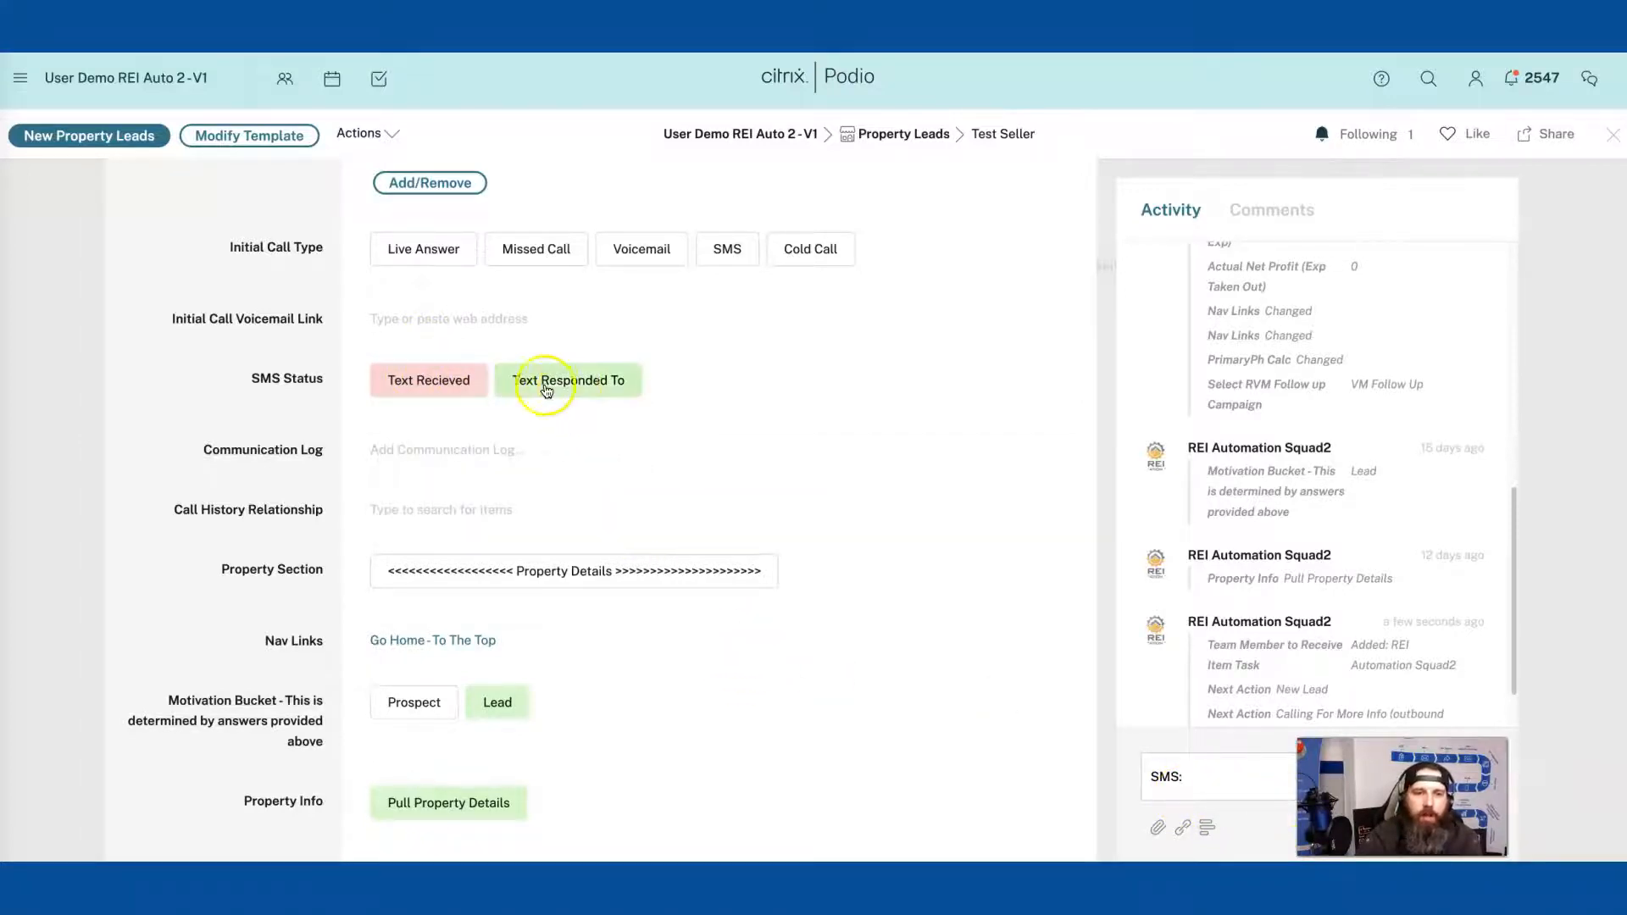
{"action": "left_click", "coordinate": [568, 390]}
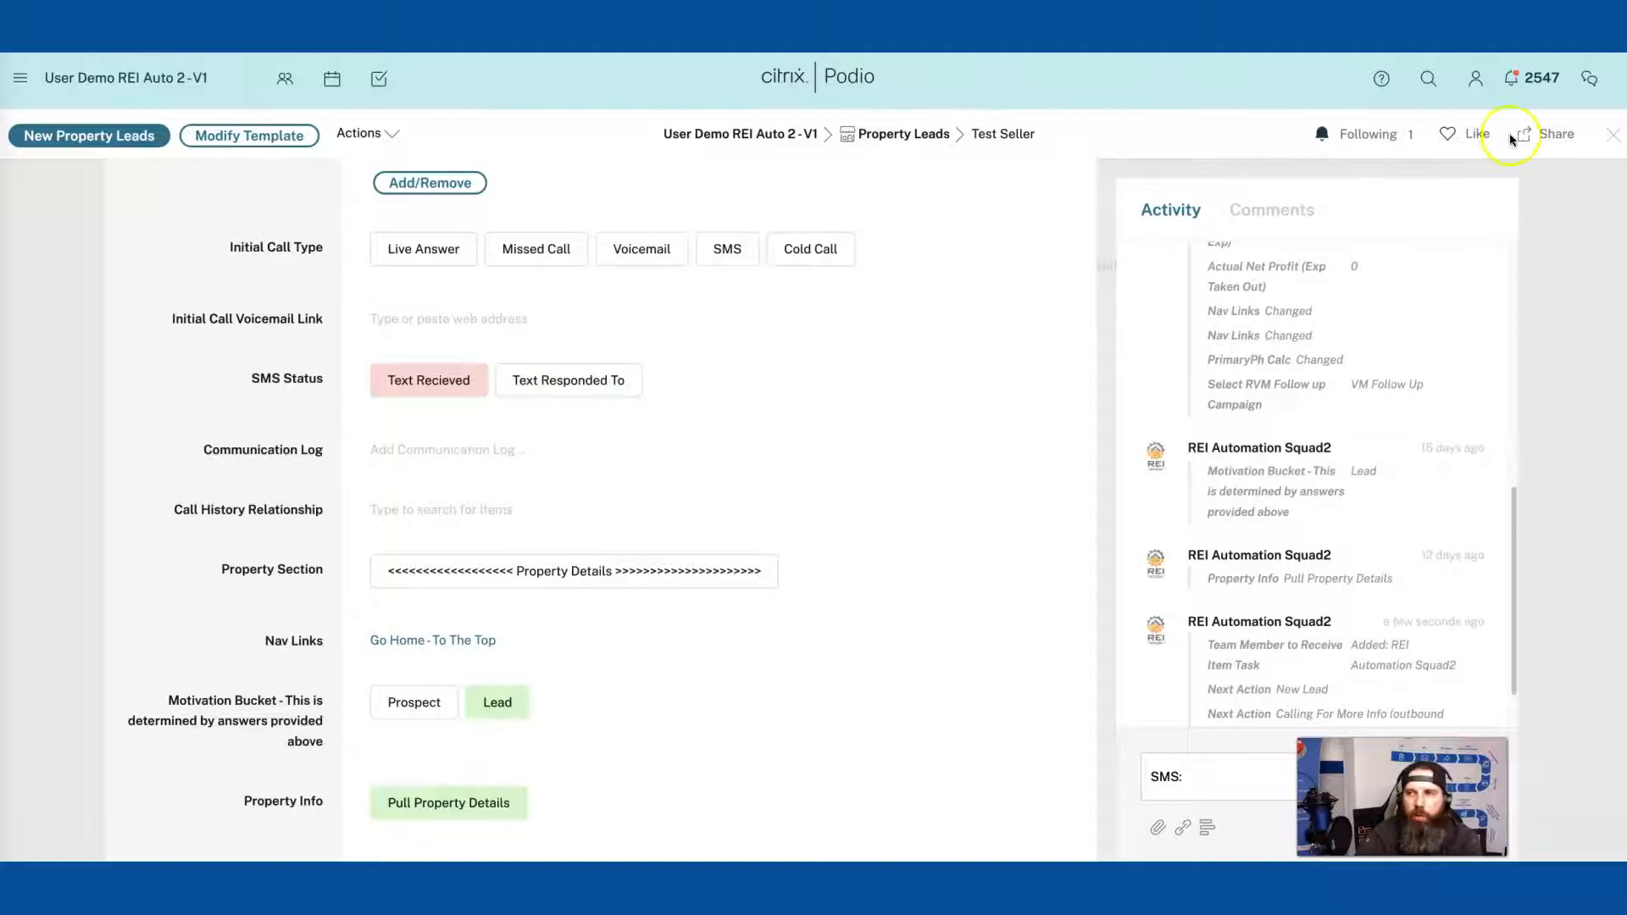
Step: Return to the Property Leads list and show the Text Recieved group of the team's SMS Status view
{"action": "left_click", "coordinate": [1611, 140]}
{"action": "scroll", "coordinate": [136, 738], "scroll_direction": "down", "scroll_amount": 1}
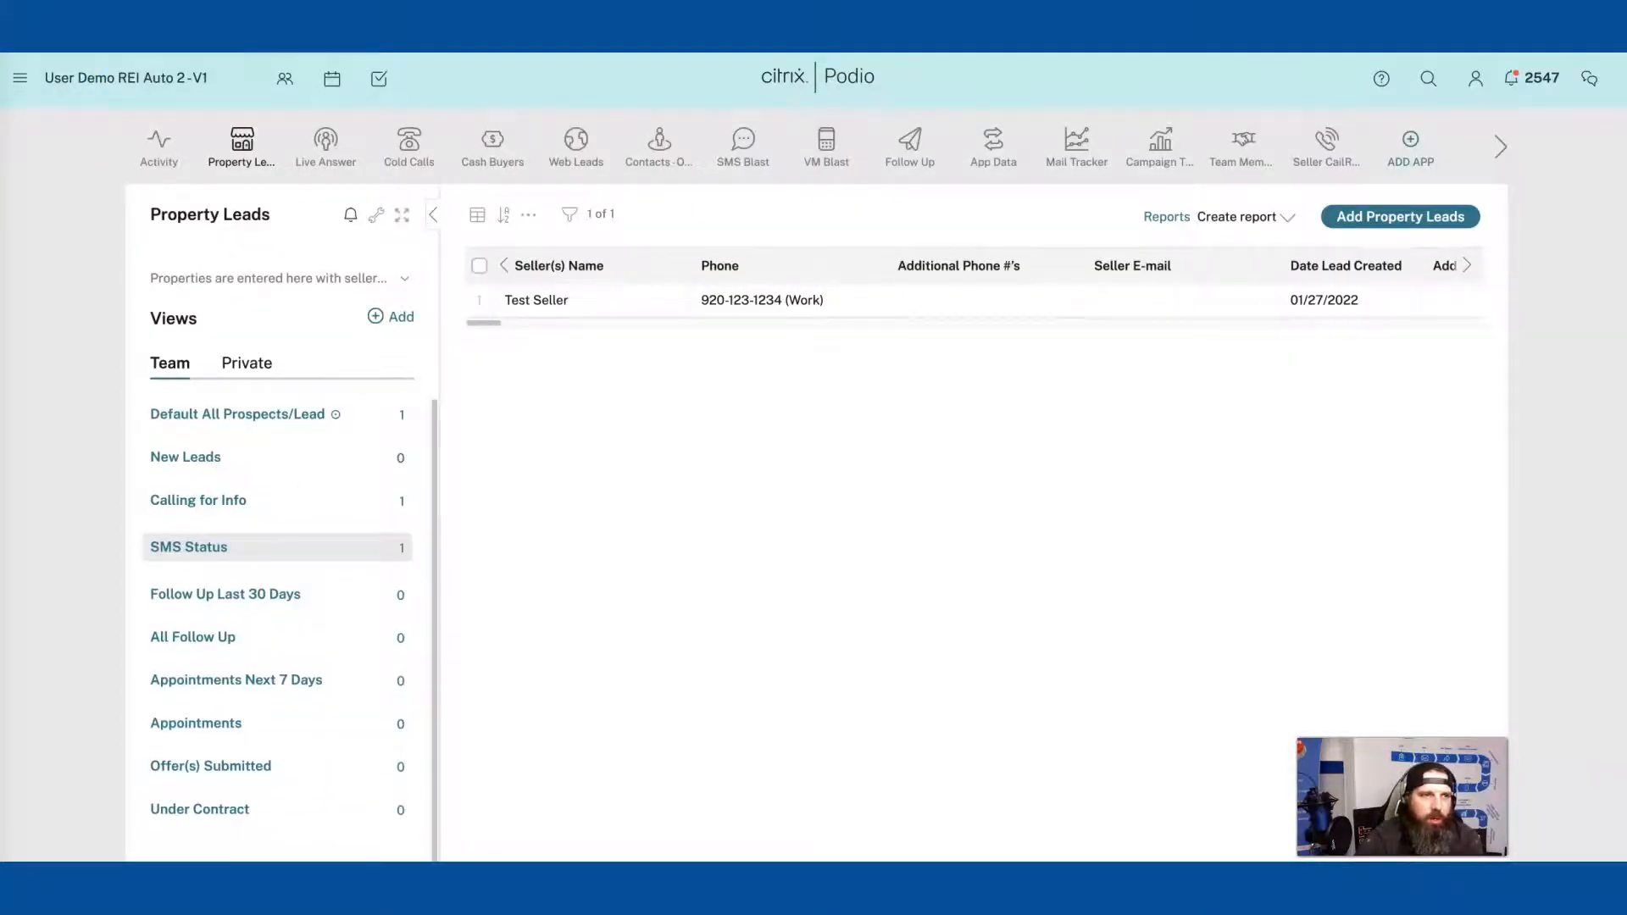
{"action": "left_click", "coordinate": [310, 454]}
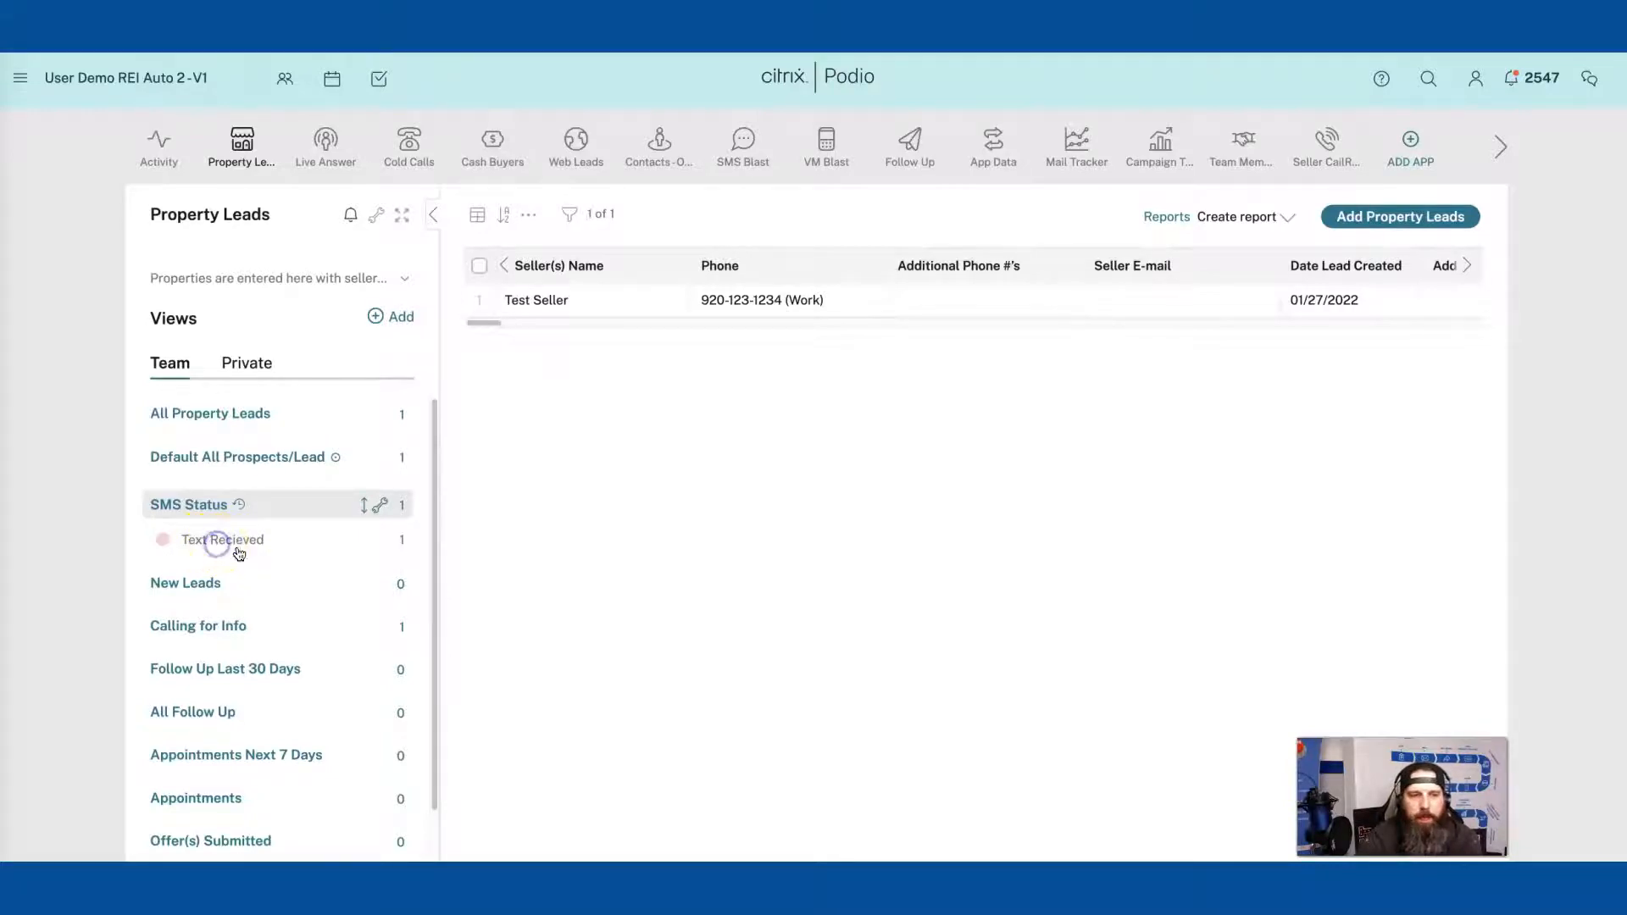
Step: Reopen the Test Seller lead to review its SMS Status and assigned team member, and close it
{"action": "left_click", "coordinate": [585, 300]}
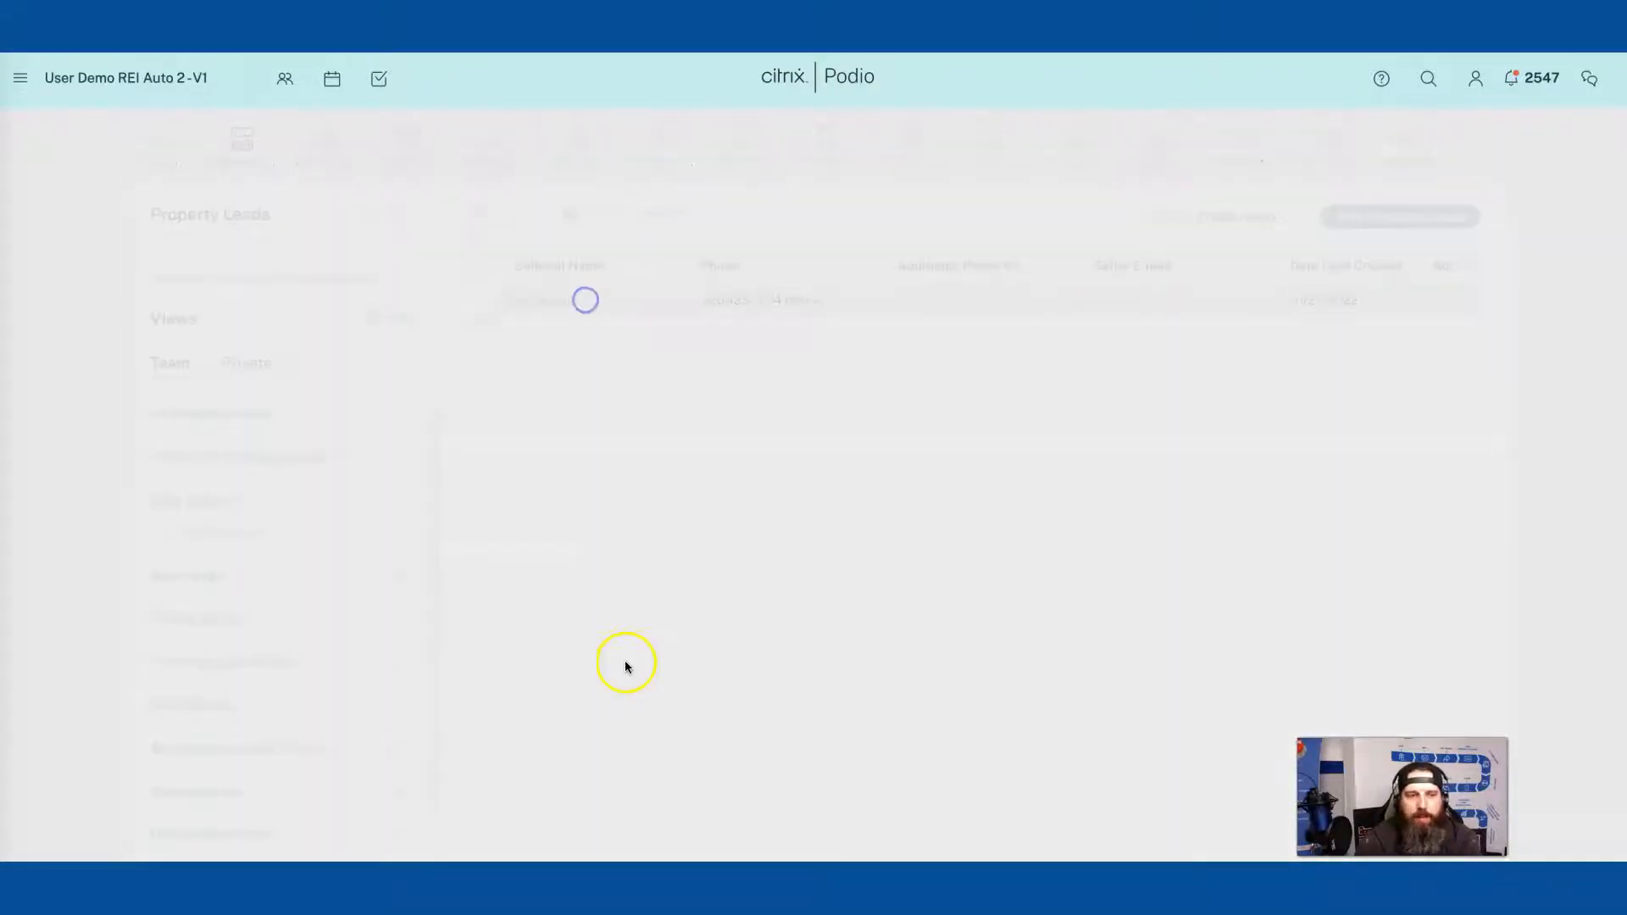
{"action": "scroll", "coordinate": [574, 690], "scroll_direction": "down", "scroll_amount": 5}
{"action": "scroll", "coordinate": [578, 699], "scroll_direction": "down", "scroll_amount": 6}
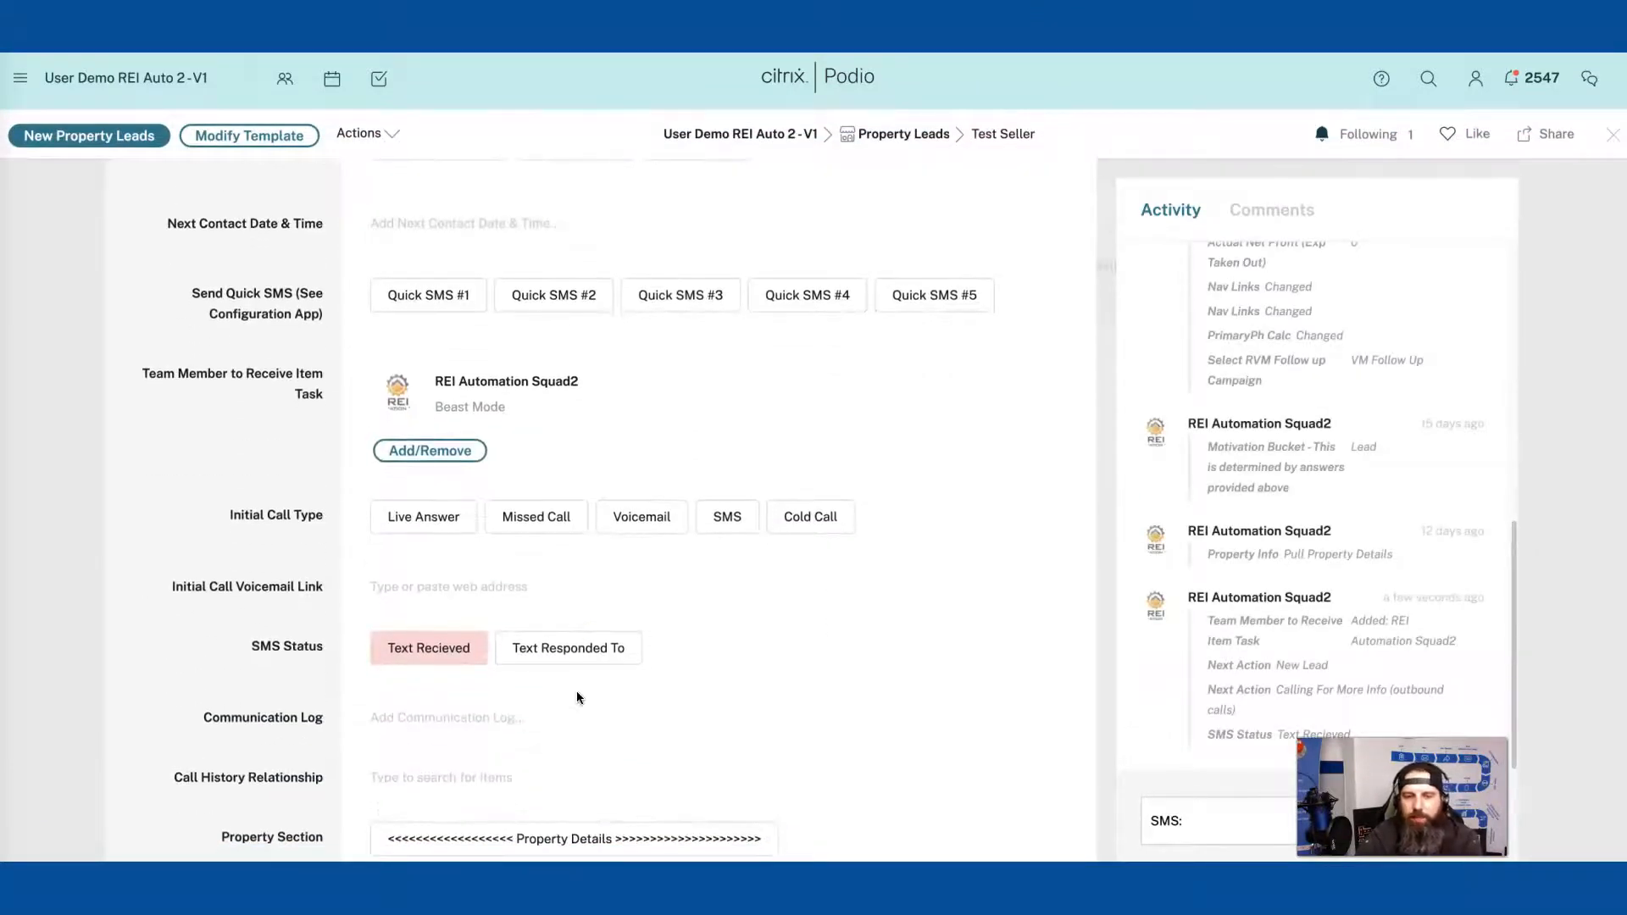
{"action": "left_click", "coordinate": [436, 649]}
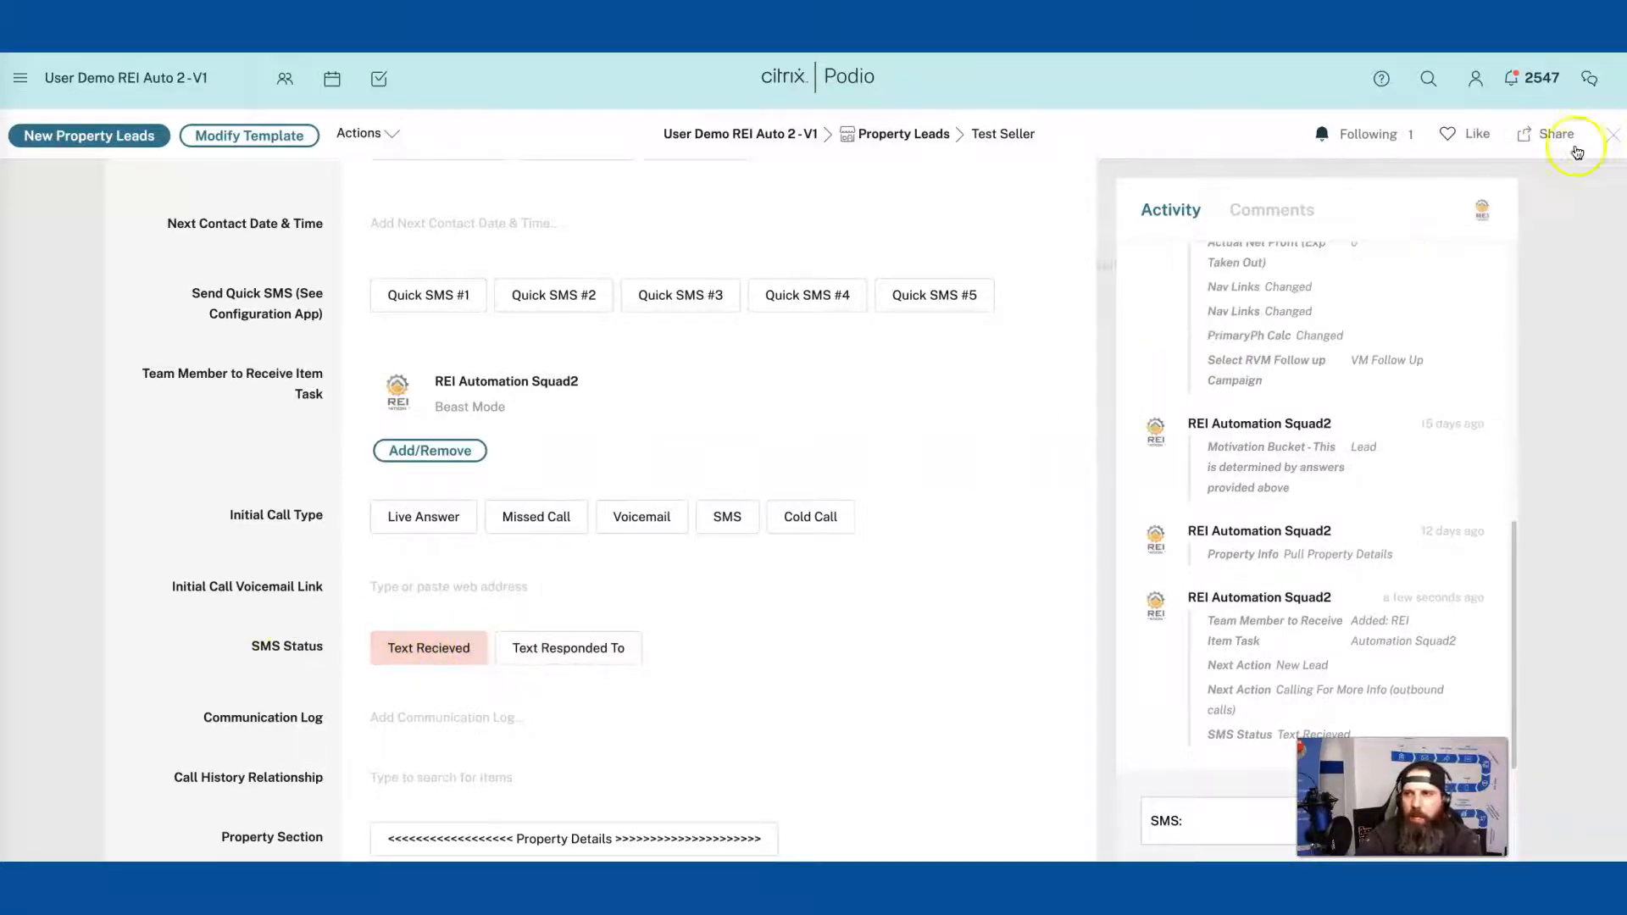
{"action": "left_click", "coordinate": [1613, 138]}
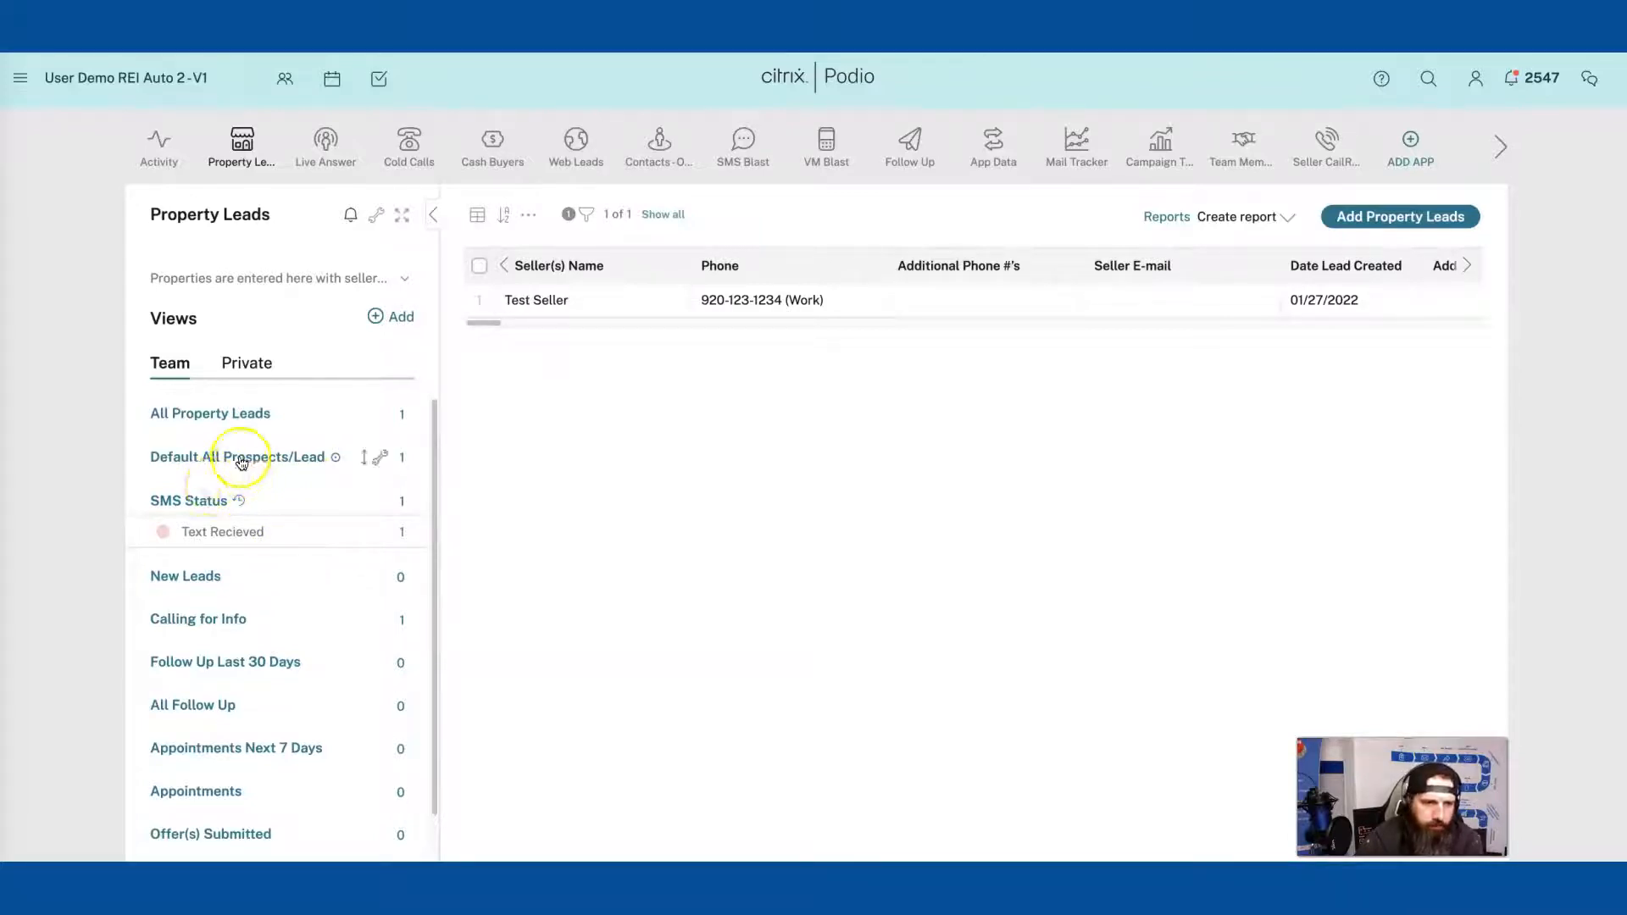
Step: Filter the Text Recieved group by Team Member to Receive Item Task, REI Automation Squad2, and check the applied filters
{"action": "left_click", "coordinate": [584, 214]}
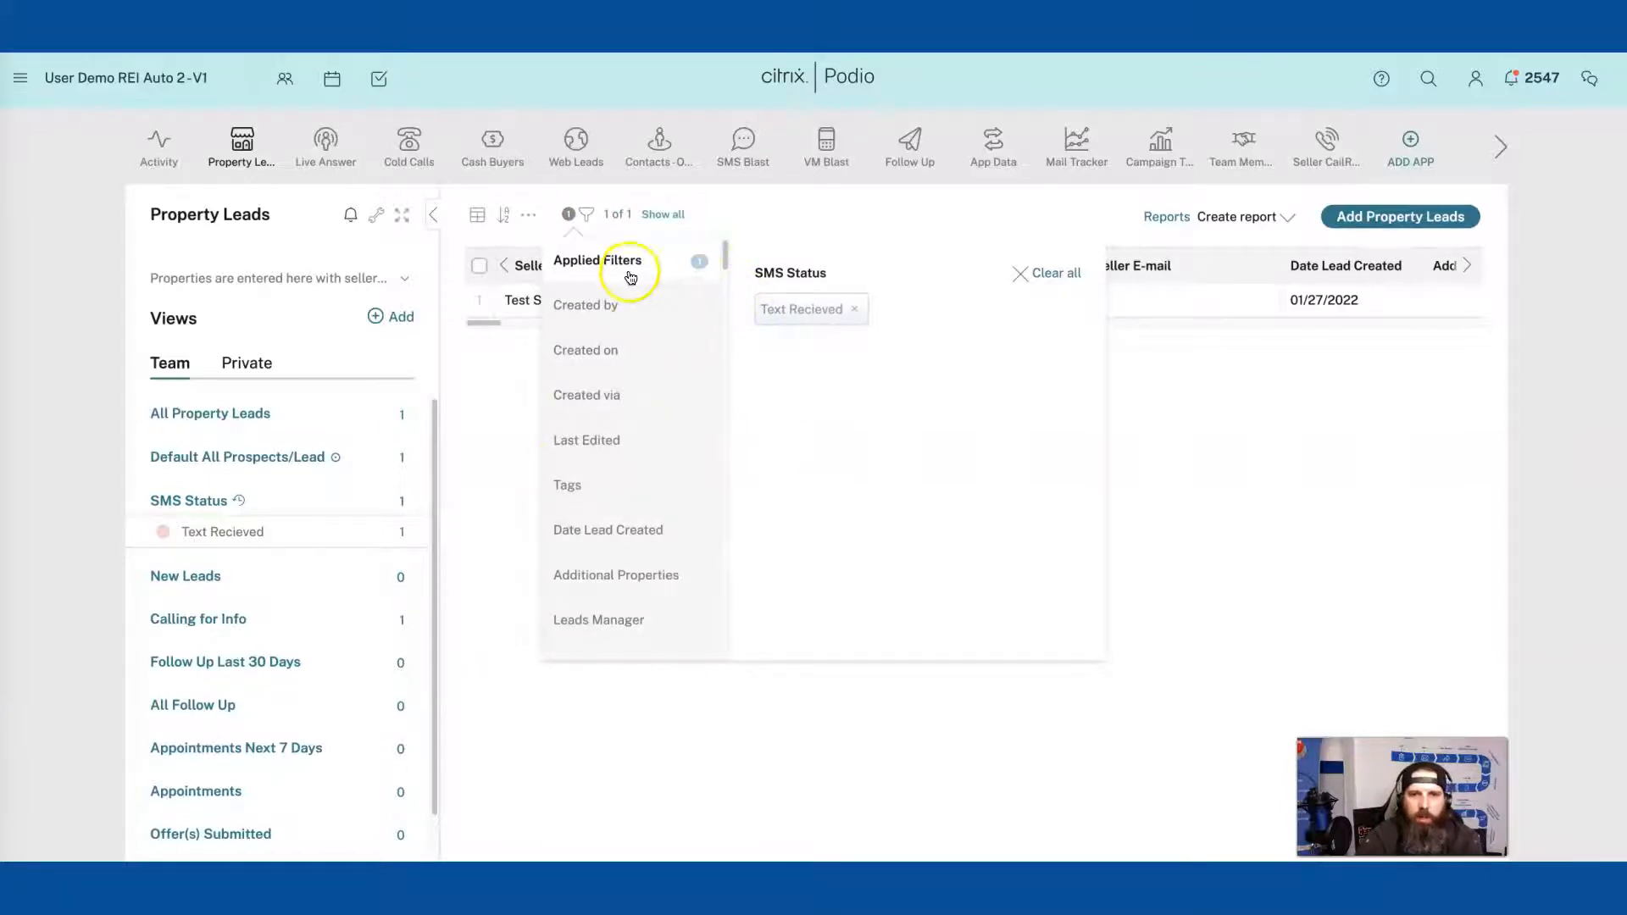
{"action": "scroll", "coordinate": [595, 492], "scroll_direction": "down", "scroll_amount": 5}
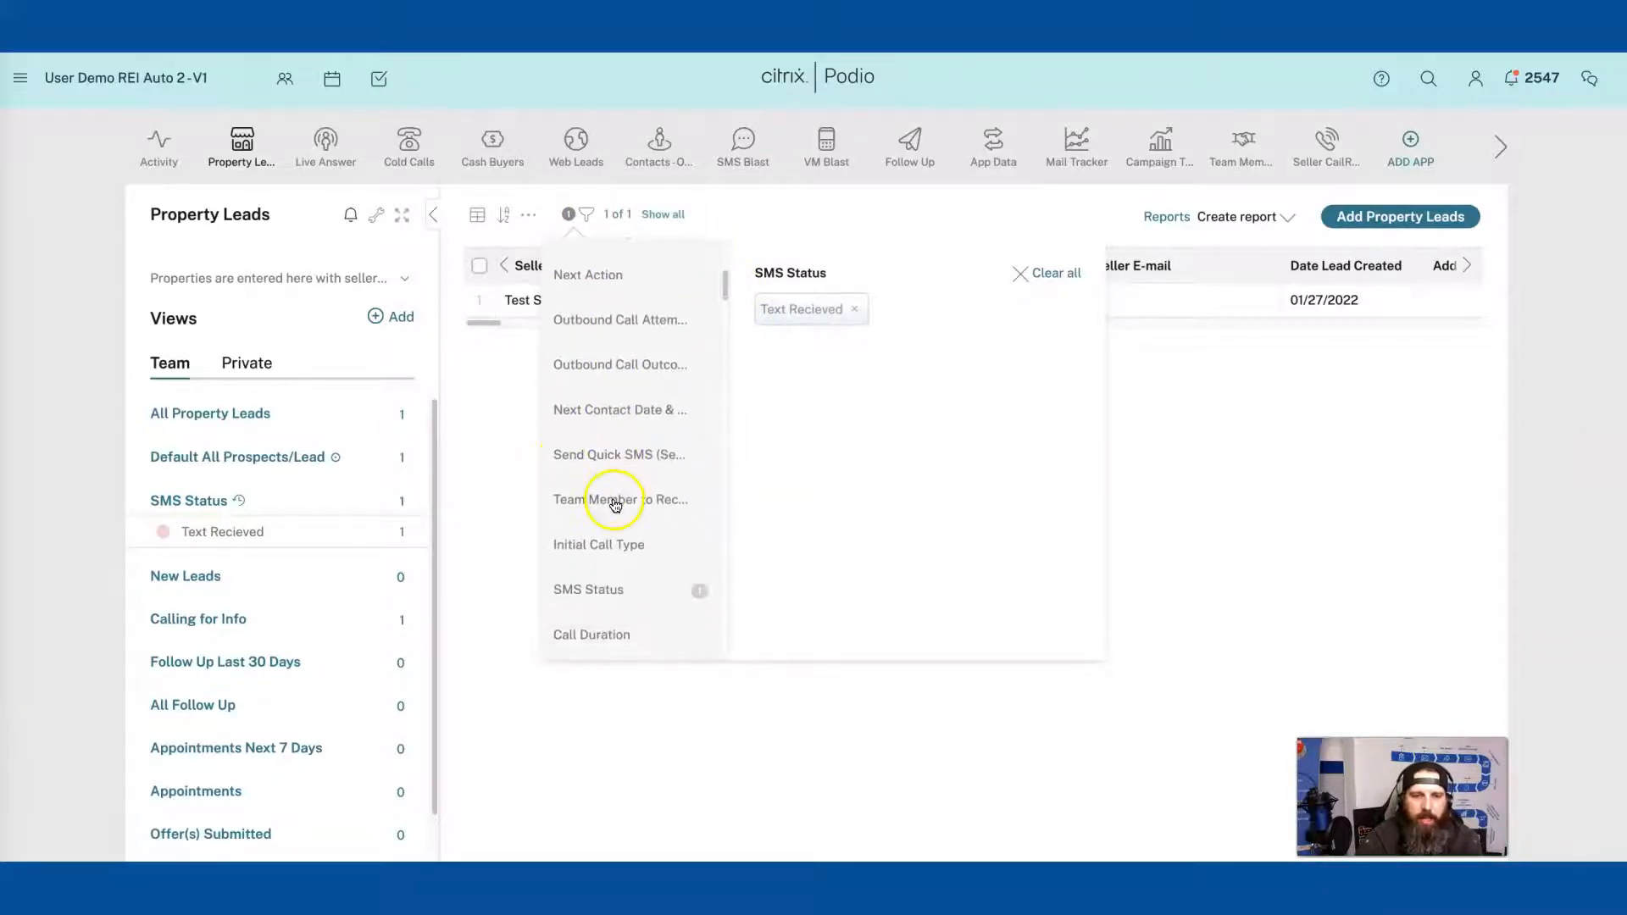
{"action": "left_click", "coordinate": [616, 502]}
{"action": "left_click", "coordinate": [858, 434]}
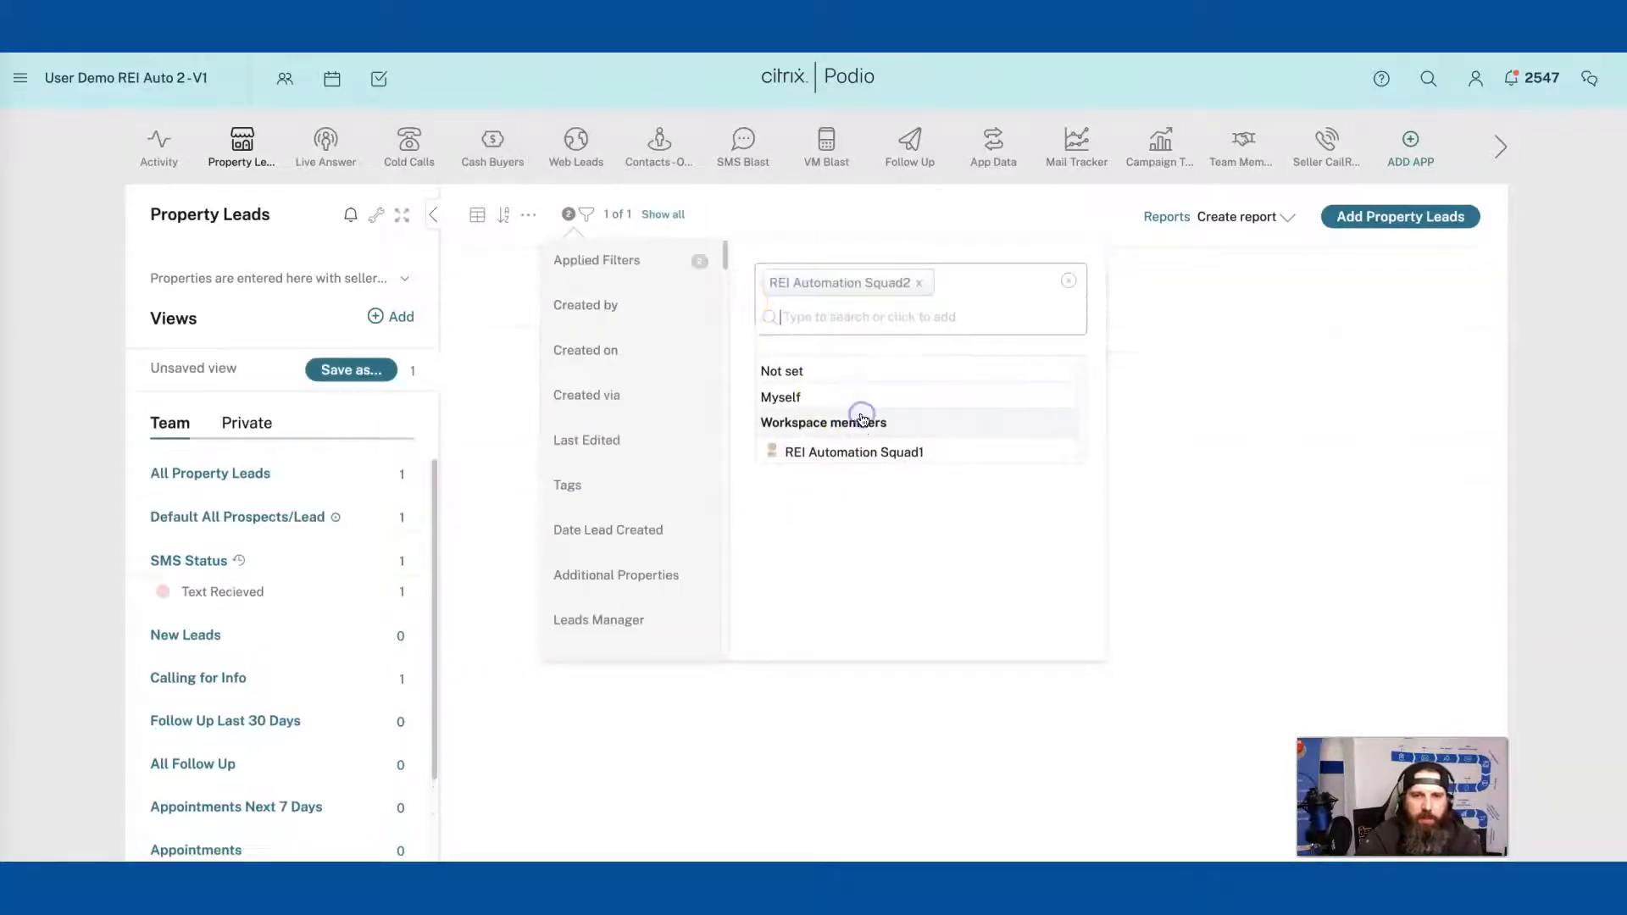
{"action": "left_click", "coordinate": [644, 271]}
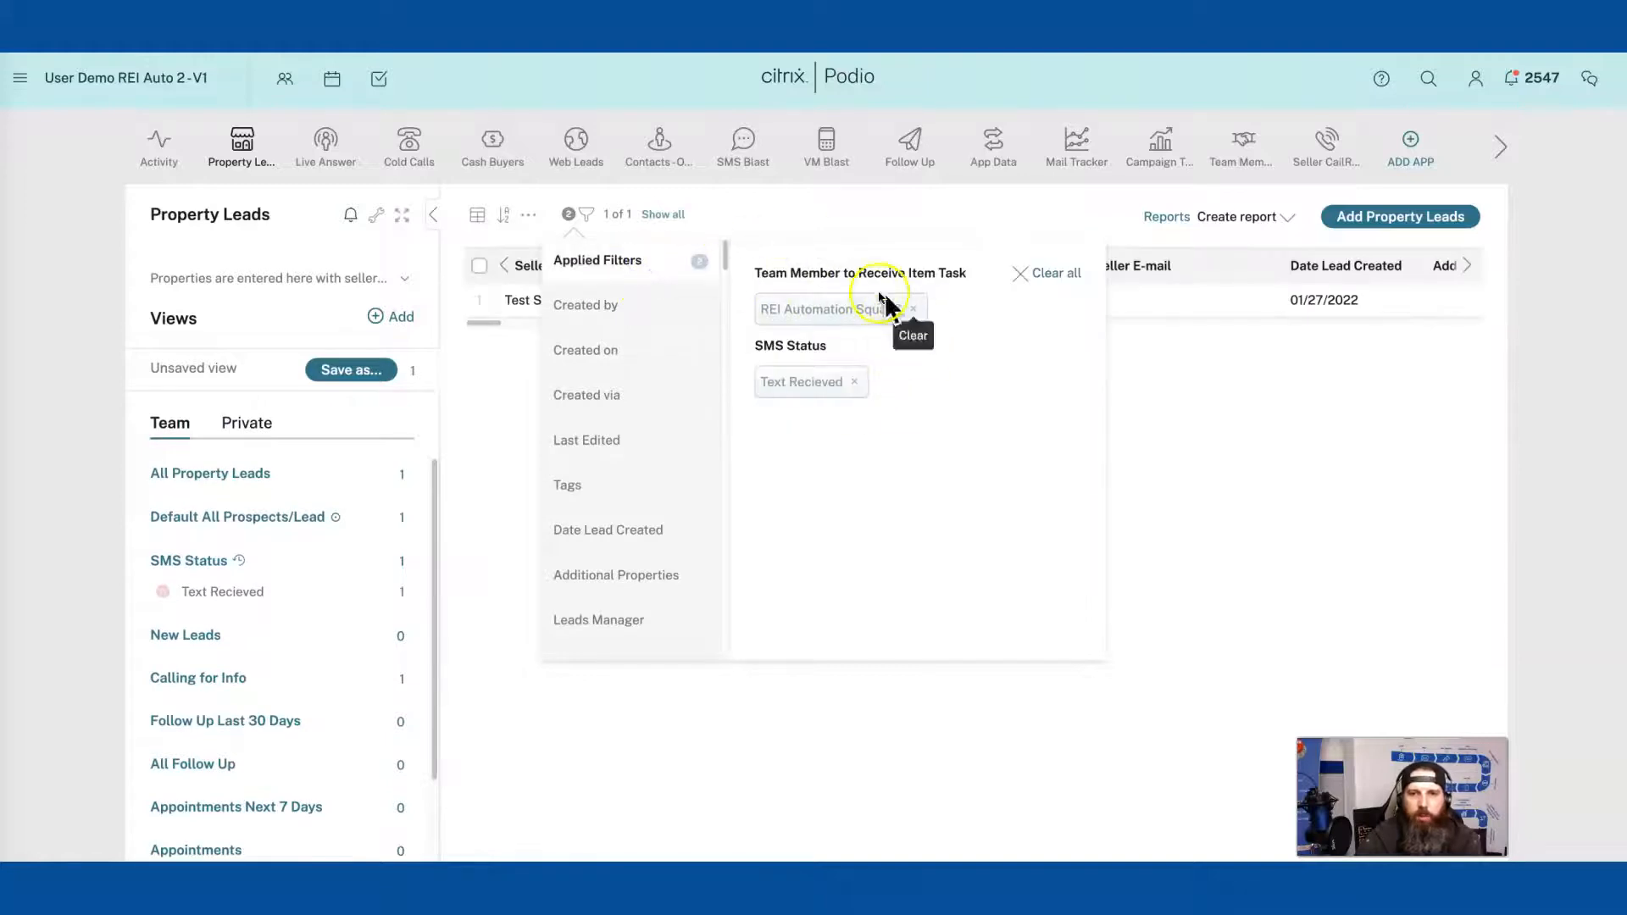
Step: Save the filtered list as a new private view titled SMS Status, split by SMS Status
{"action": "left_click", "coordinate": [344, 370]}
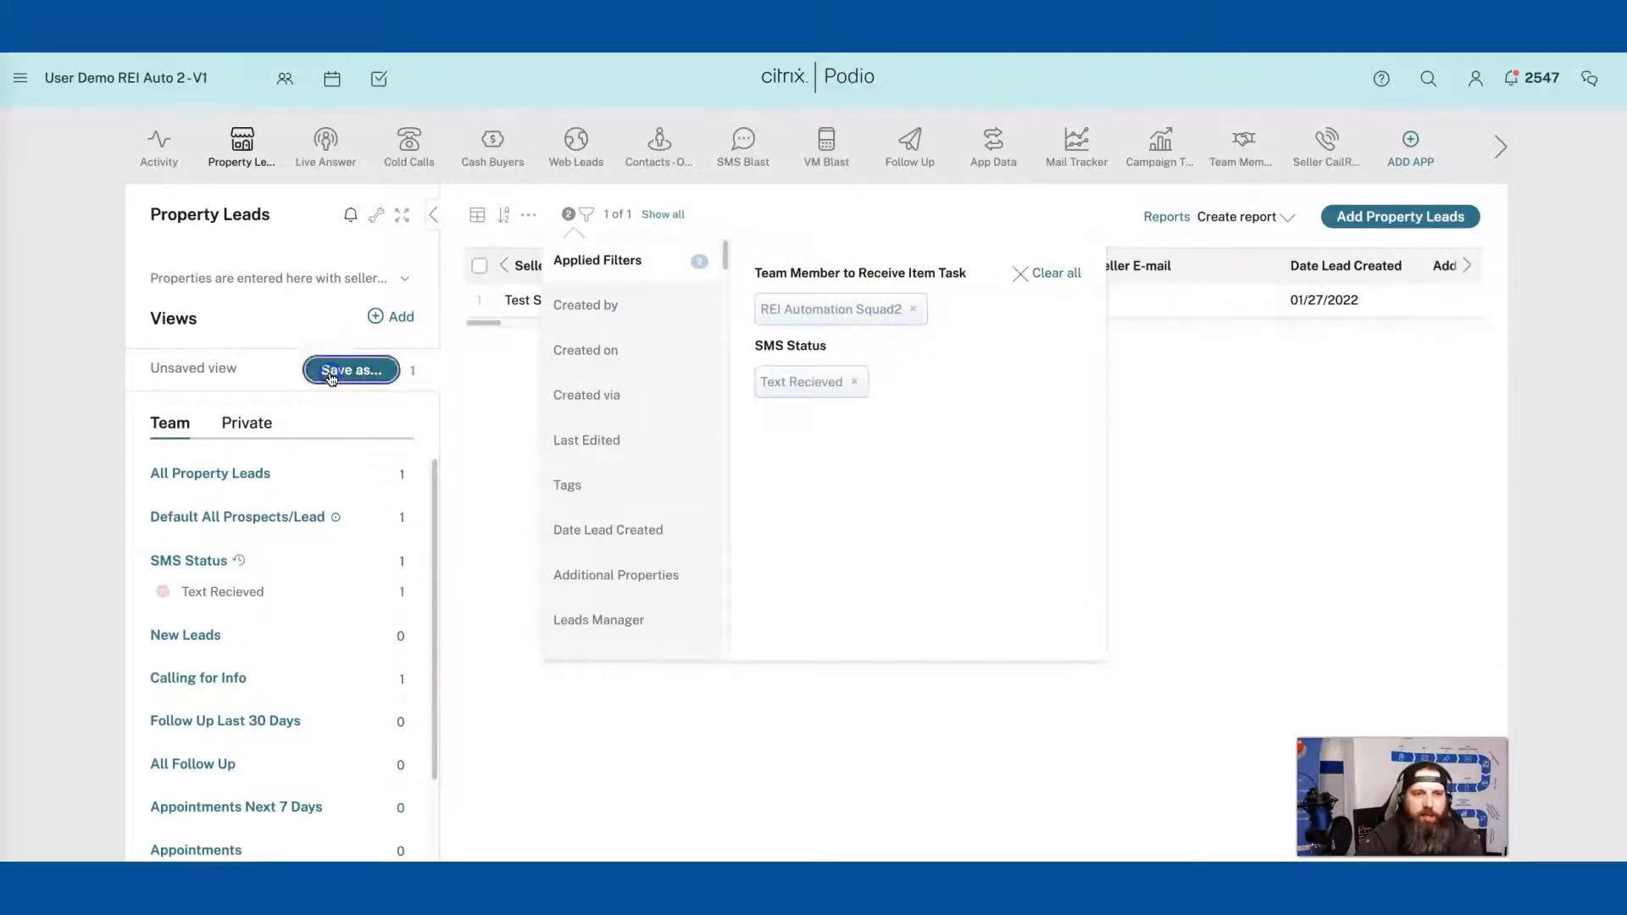
{"action": "left_click", "coordinate": [325, 417]}
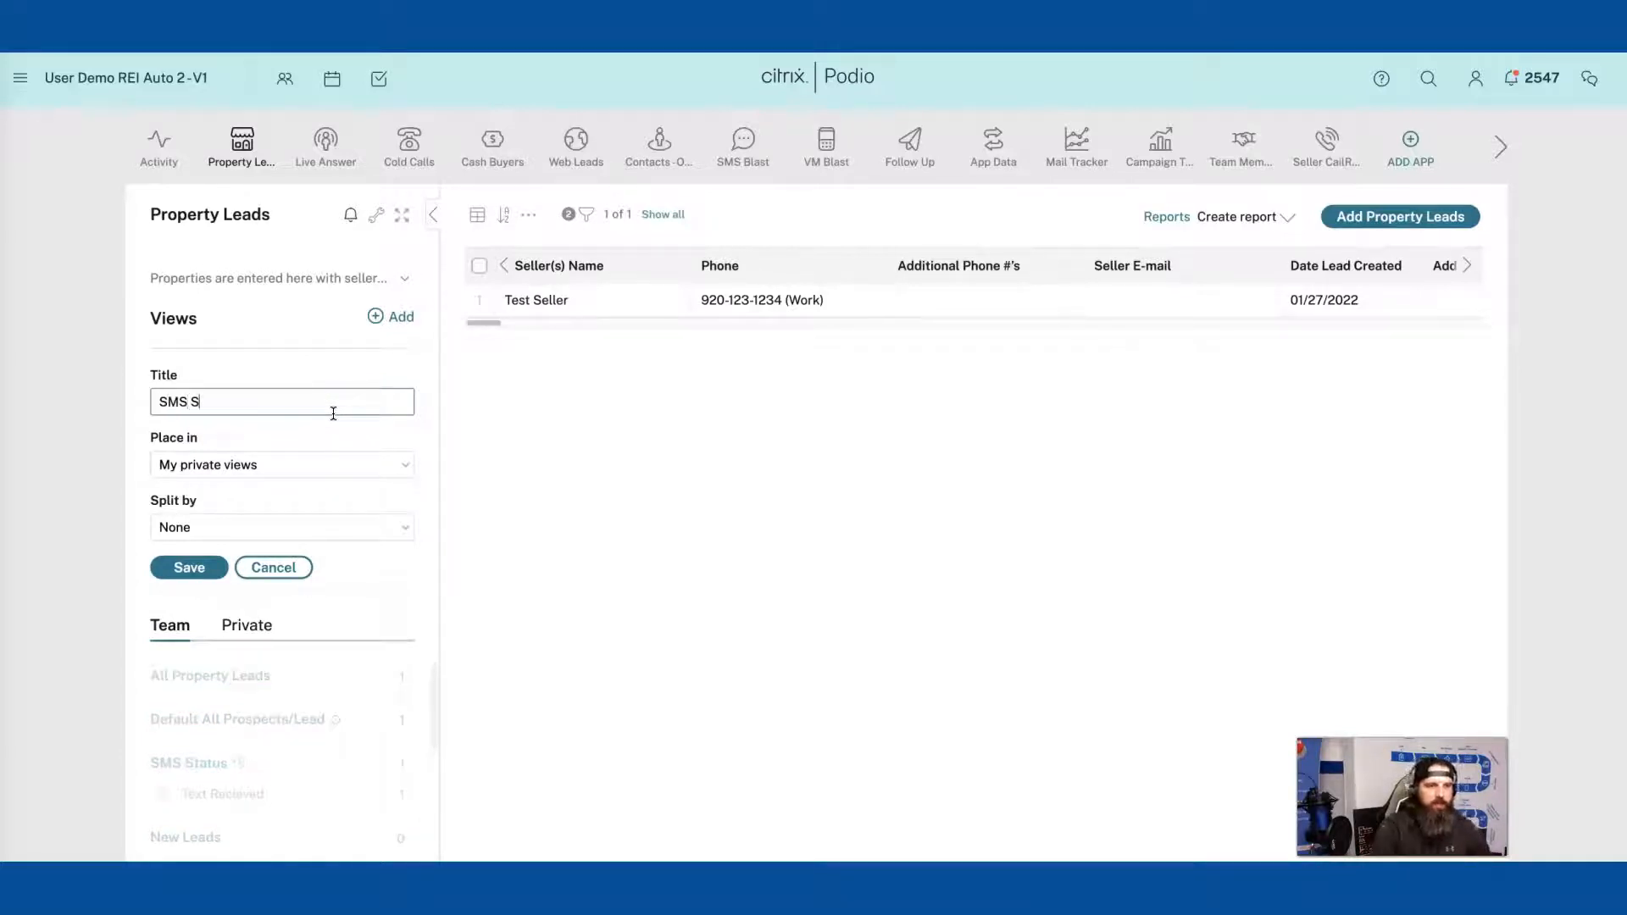
{"action": "left_click", "coordinate": [297, 528]}
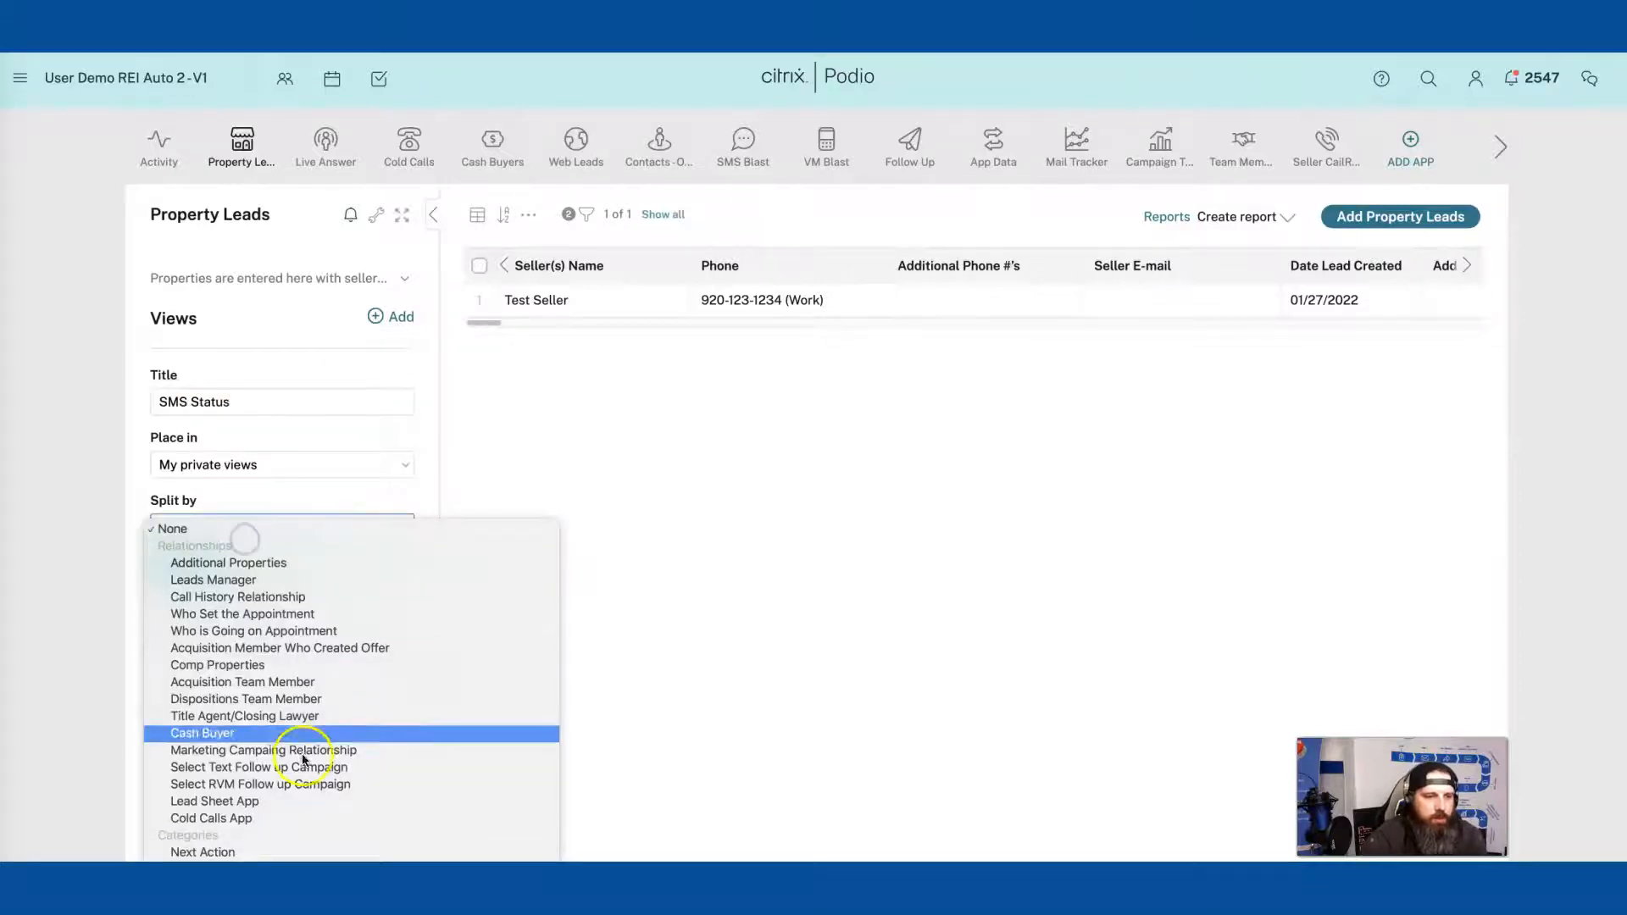
{"action": "scroll", "coordinate": [307, 816], "scroll_direction": "down", "scroll_amount": 3}
{"action": "left_click", "coordinate": [304, 815]}
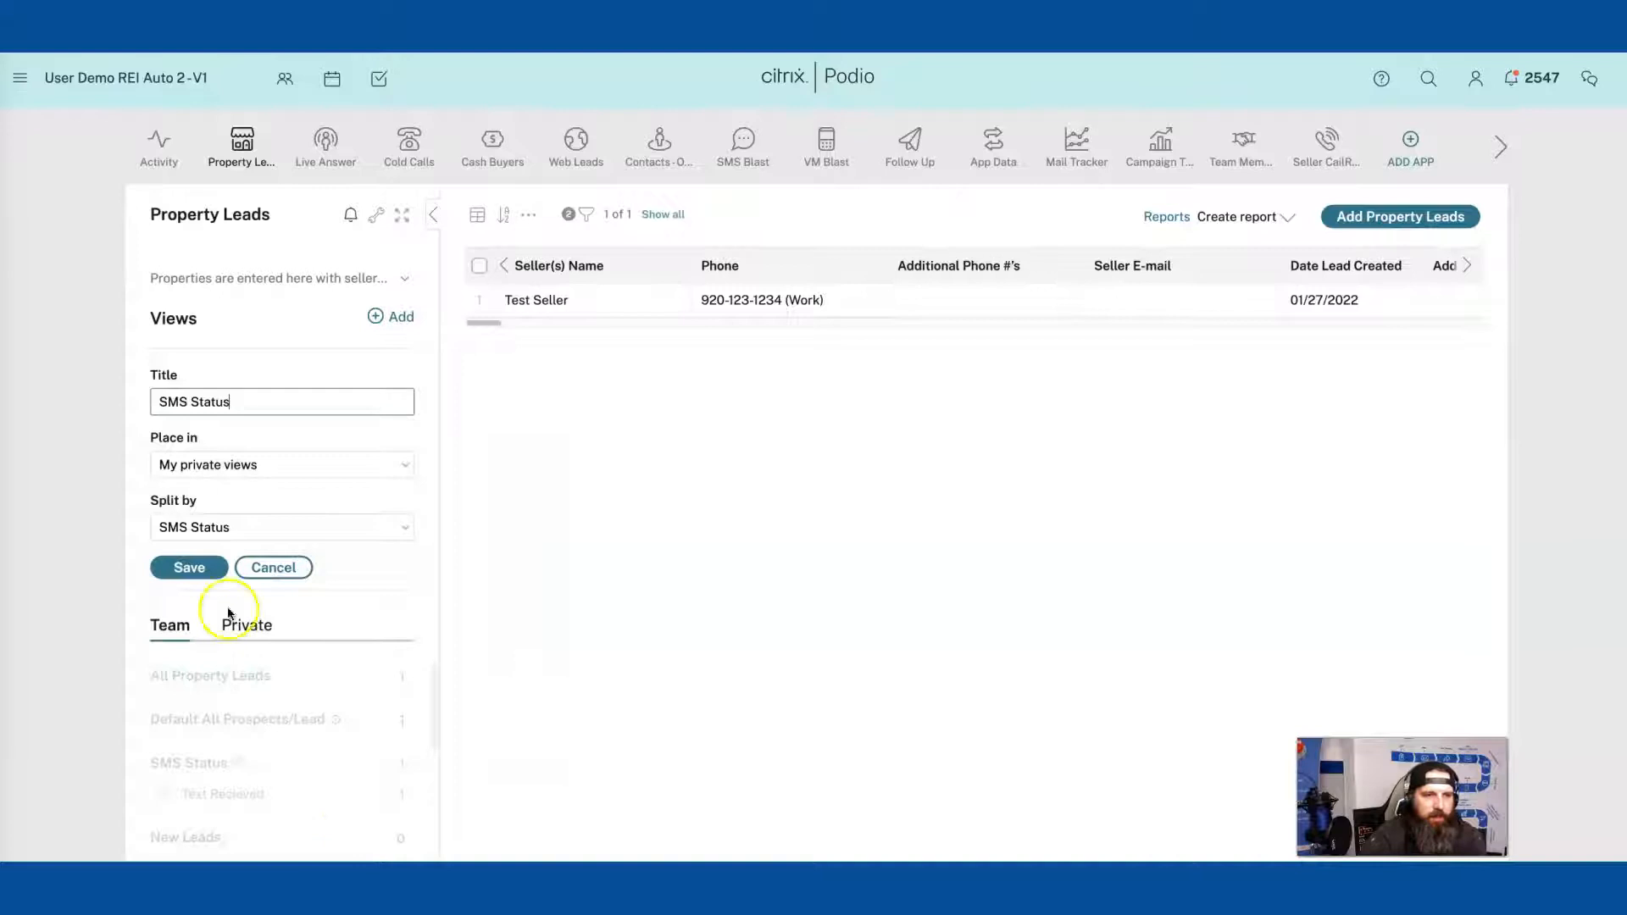
{"action": "left_click", "coordinate": [191, 568]}
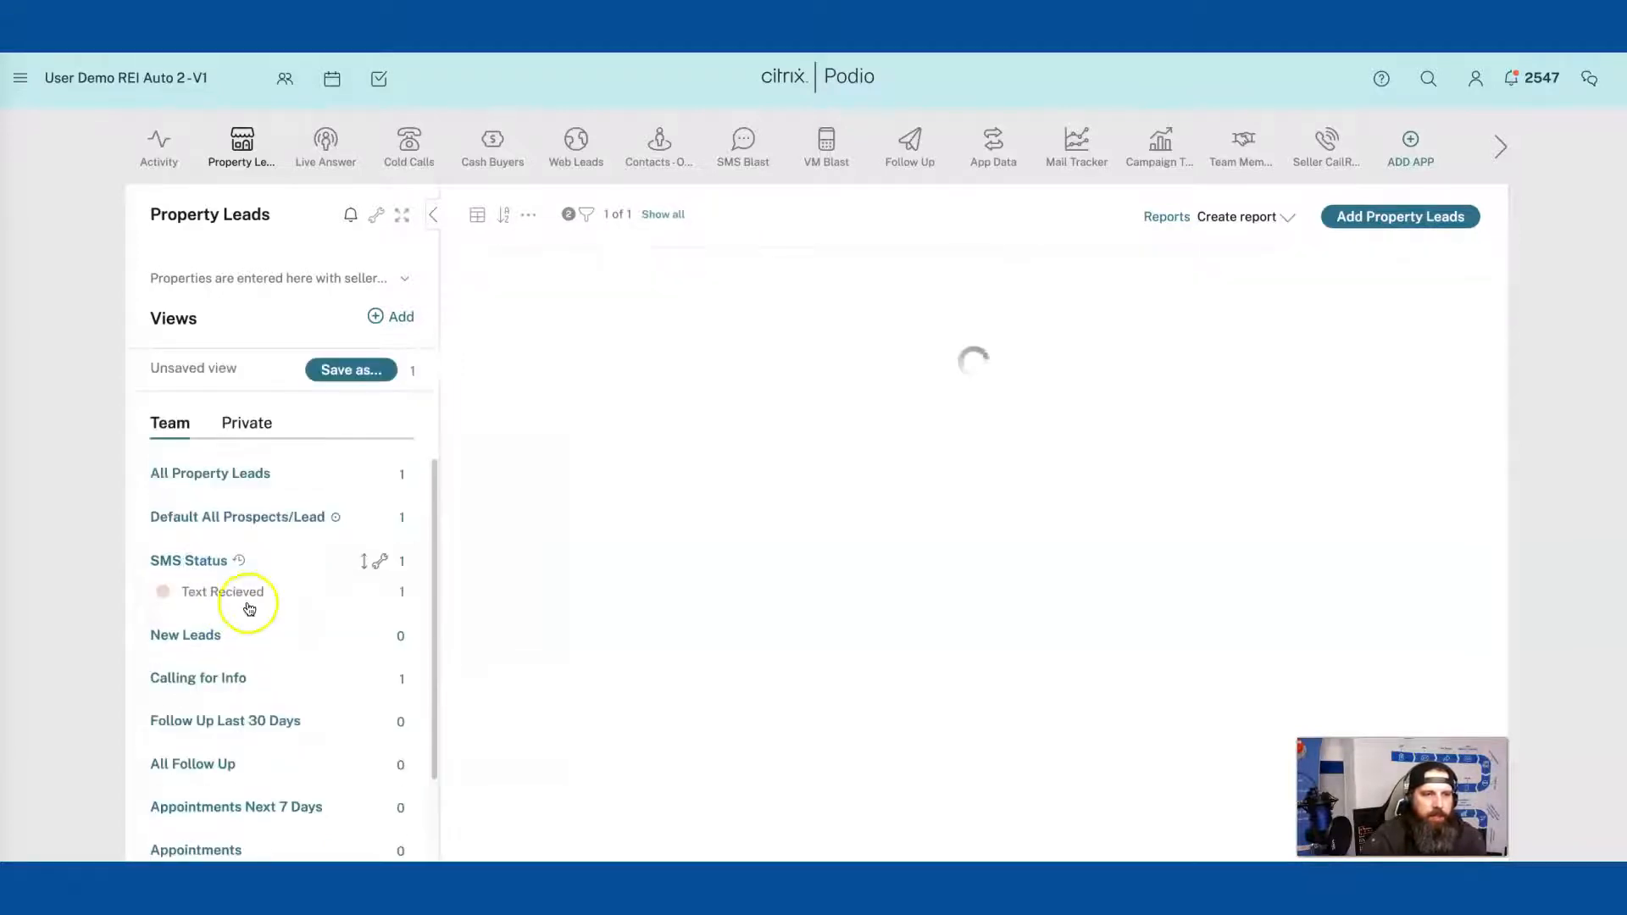
Step: Move the private SMS Status view below Calling for More Info and compare the private views with the team views
{"action": "left_click", "coordinate": [259, 362]}
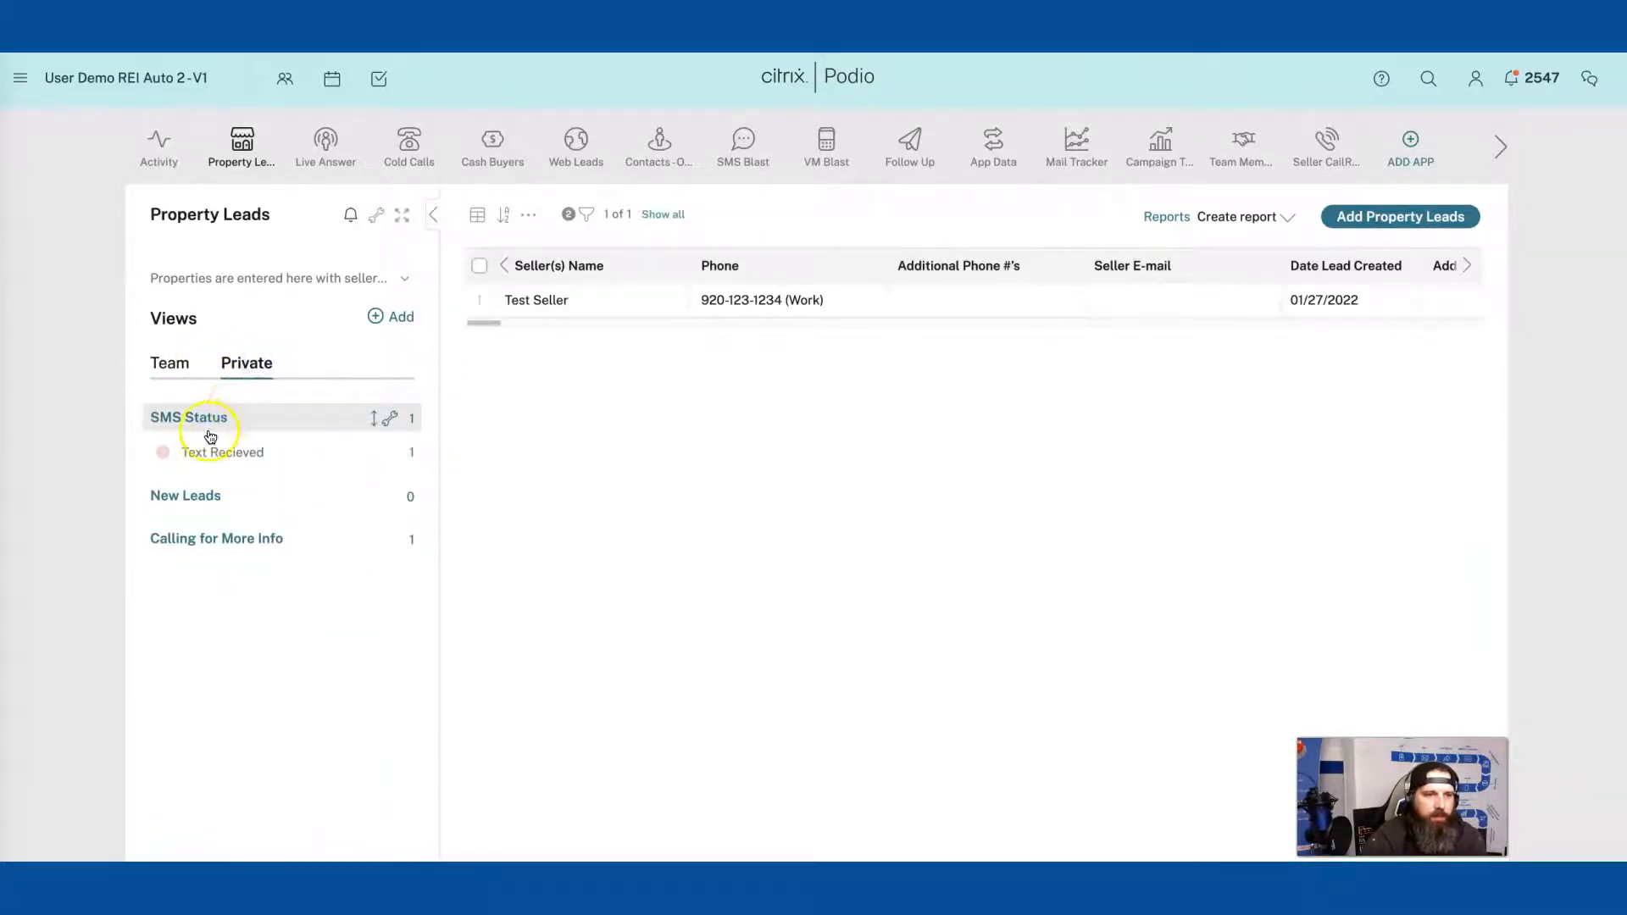
{"action": "left_click_drag", "start_coordinate": [215, 421], "coordinate": [218, 534]}
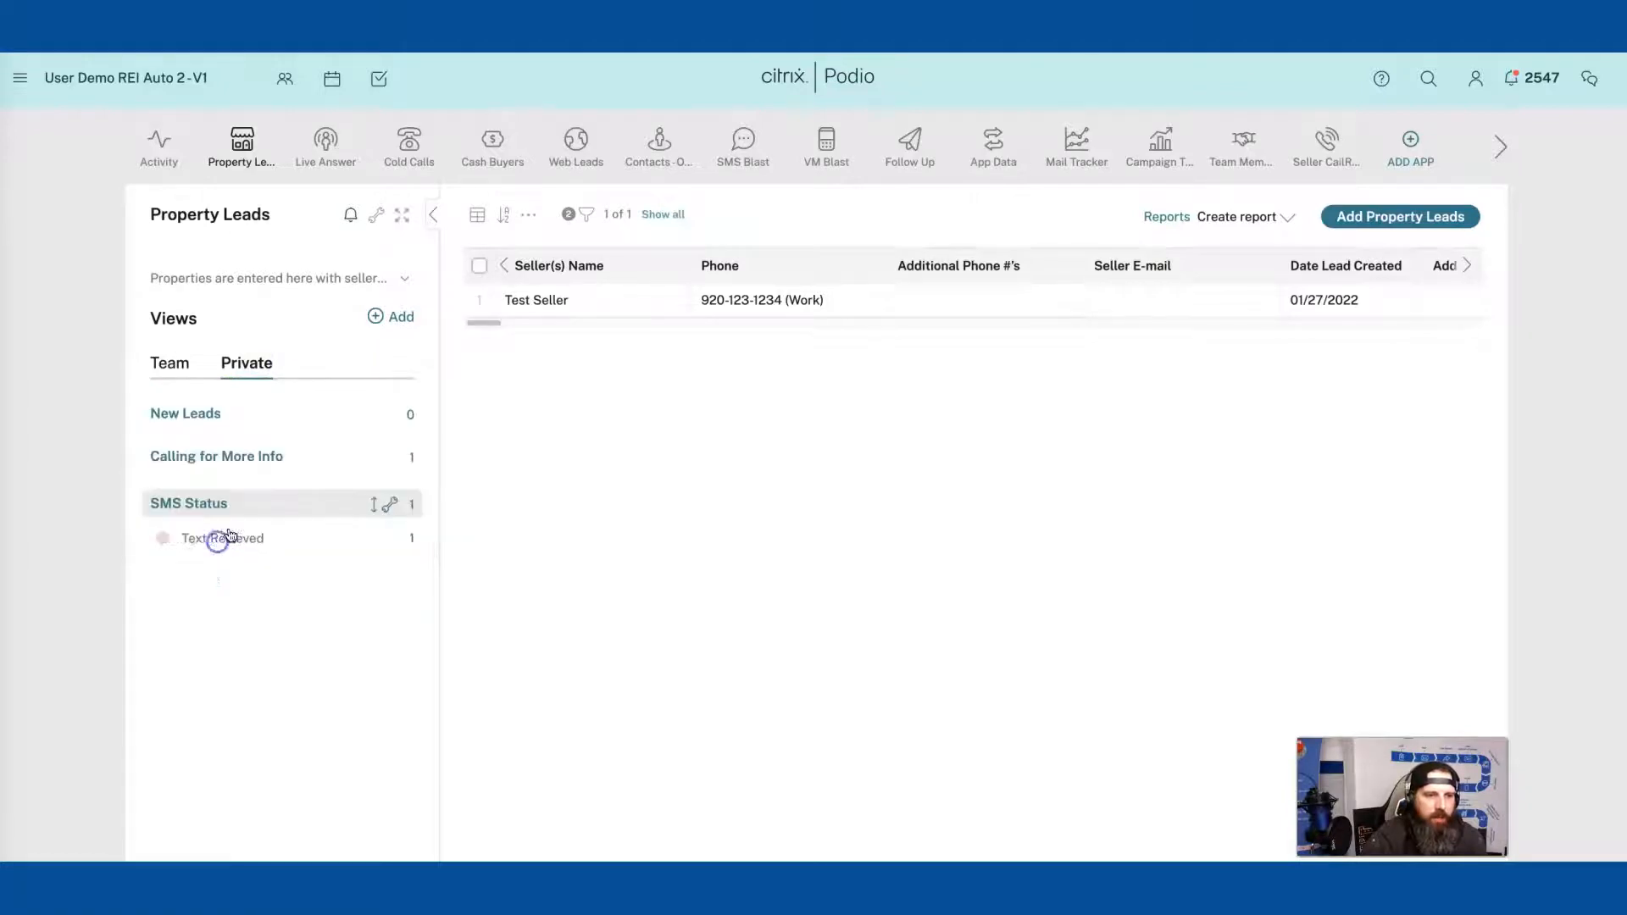
{"action": "left_click", "coordinate": [187, 363]}
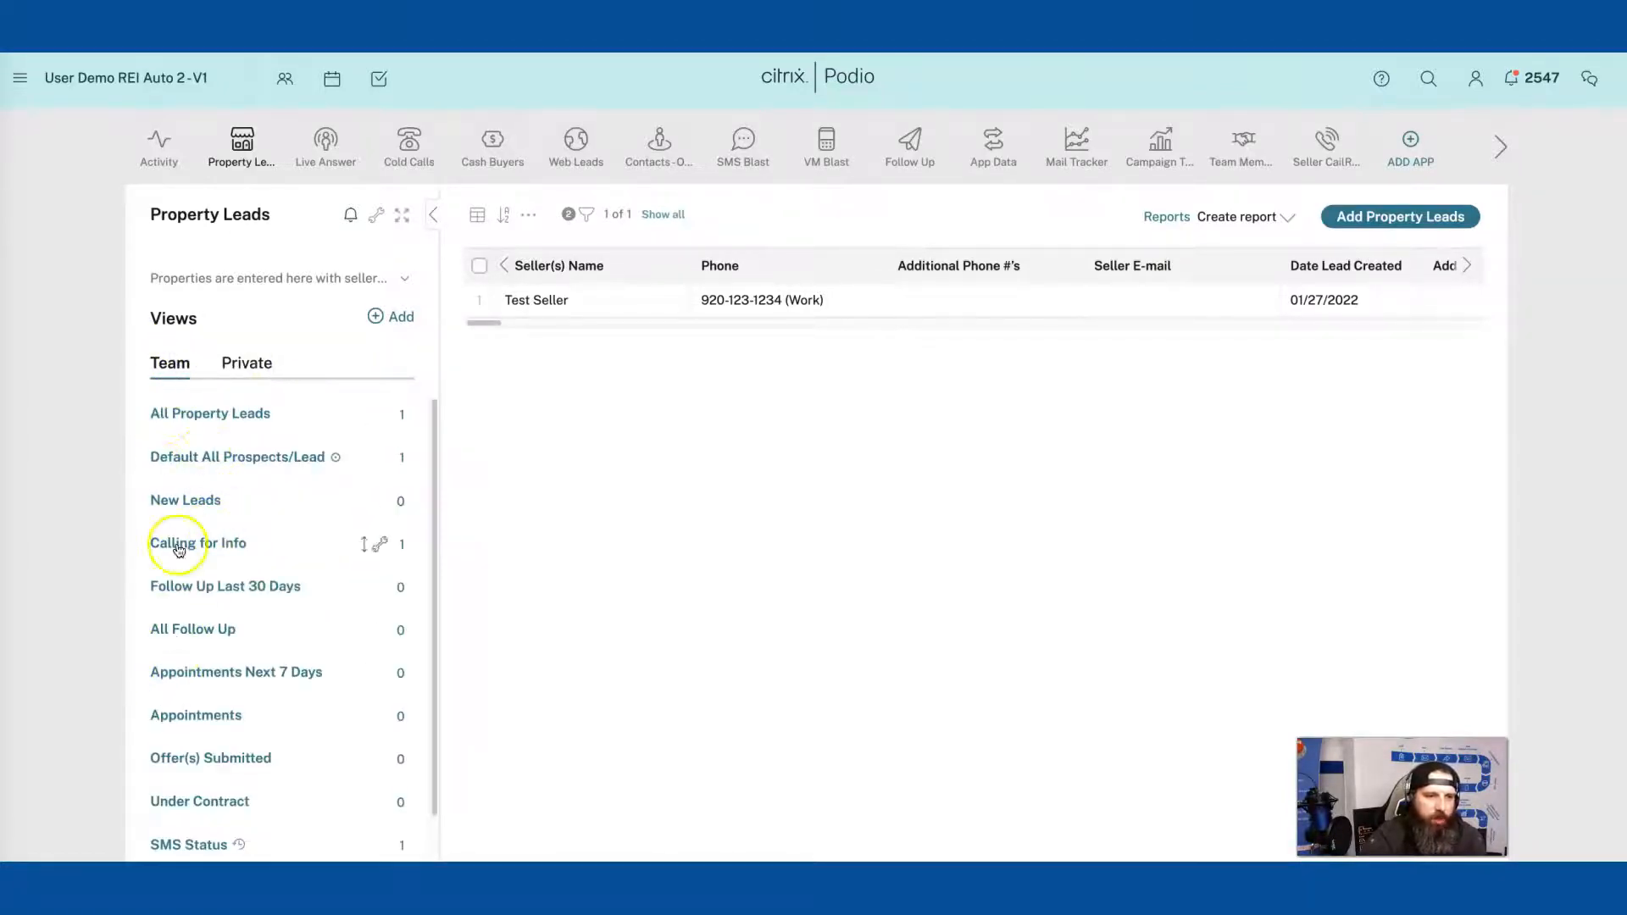
{"action": "left_click", "coordinate": [243, 359]}
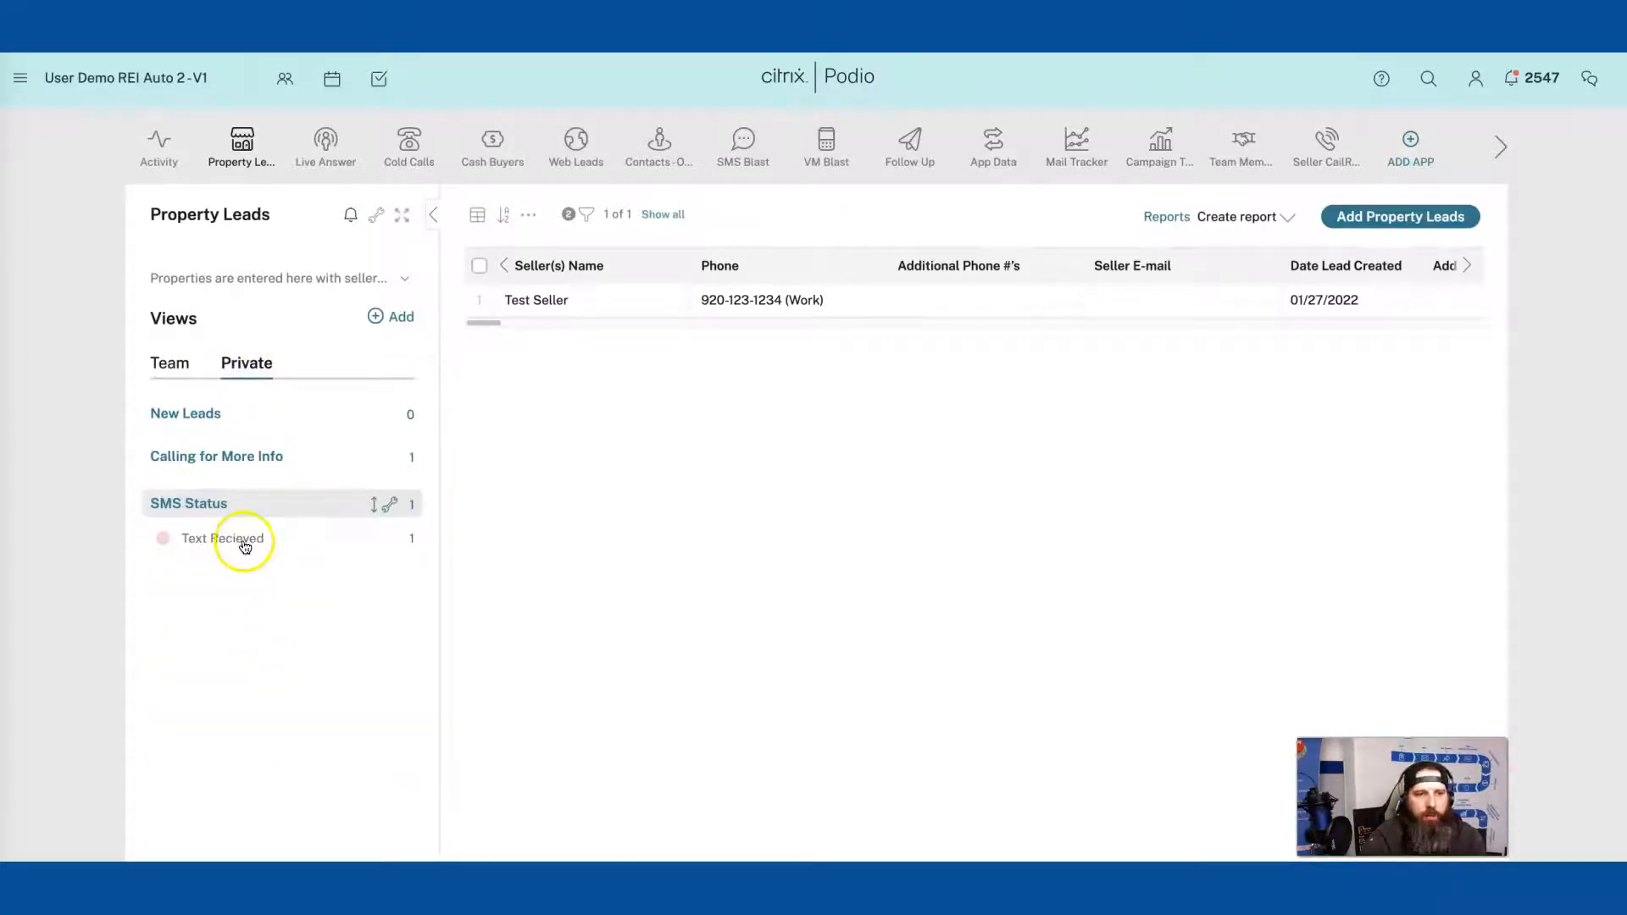
Step: Open the Test Seller lead from the team's Calling for Info view and set its Next Action to Add To Follow Up
{"action": "left_click", "coordinate": [173, 363]}
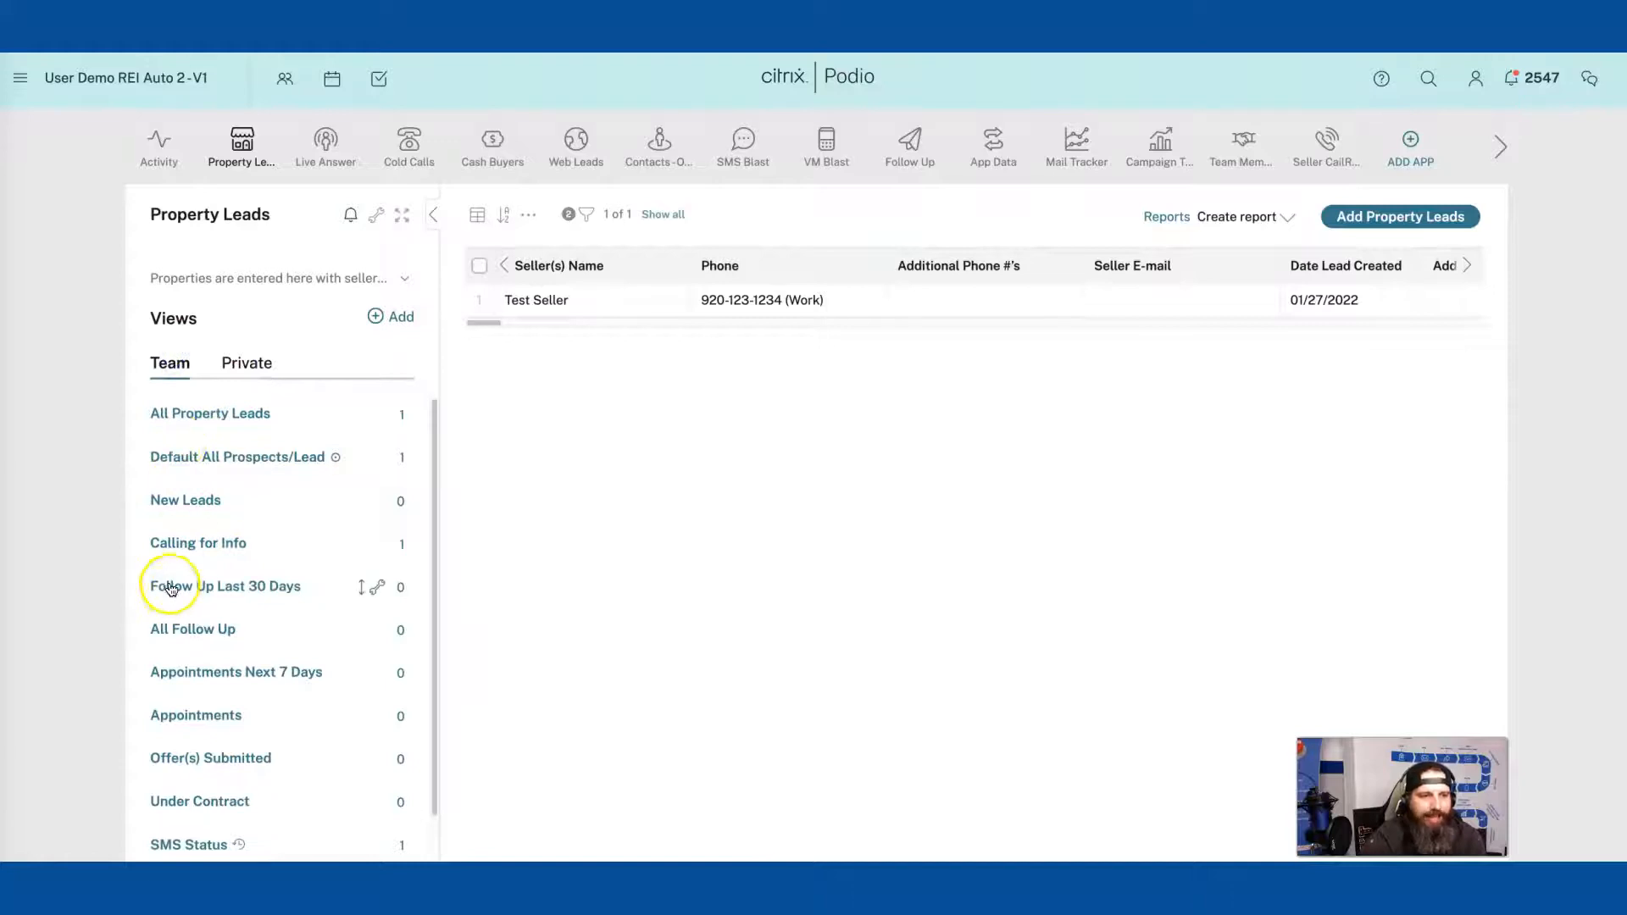
{"action": "left_click", "coordinate": [181, 600]}
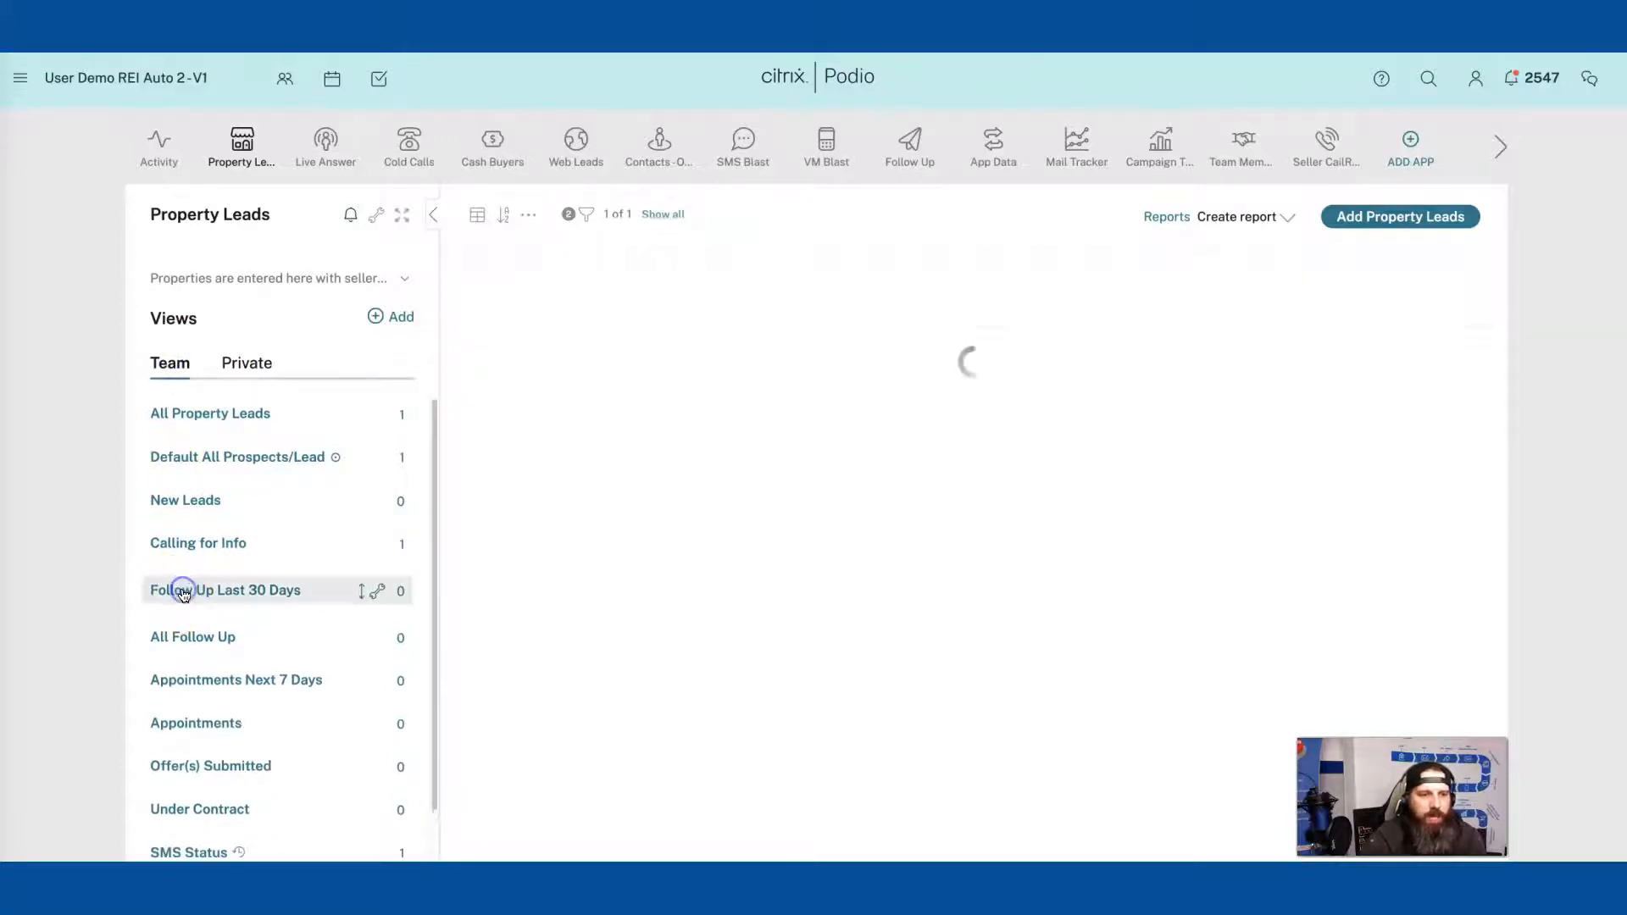
{"action": "left_click", "coordinate": [203, 547]}
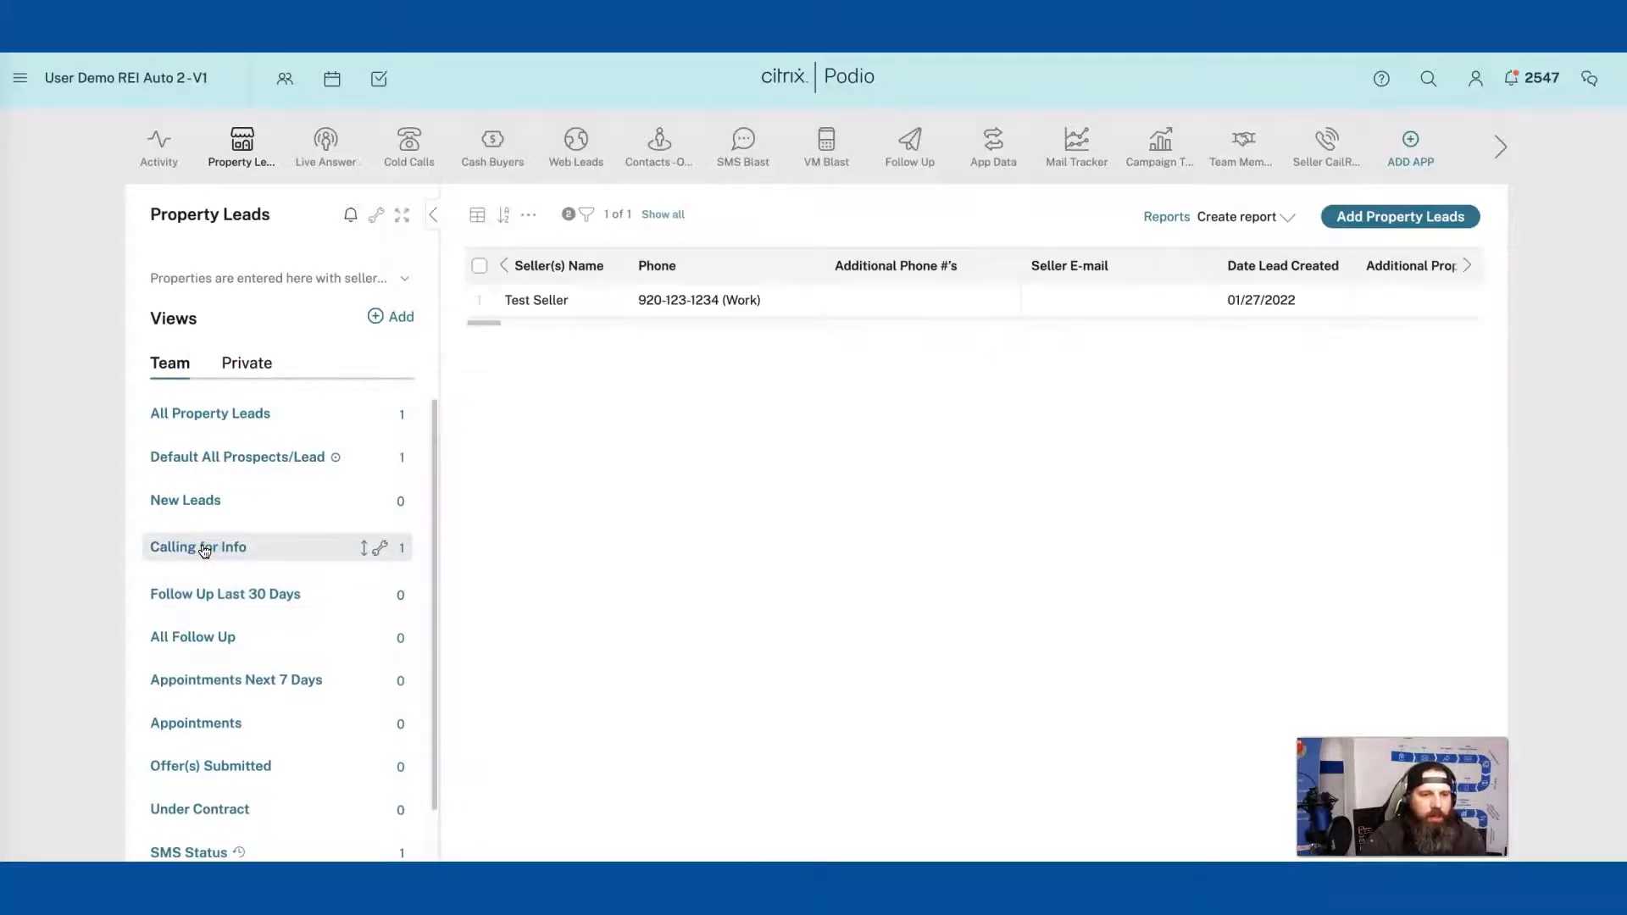
{"action": "left_click", "coordinate": [566, 302]}
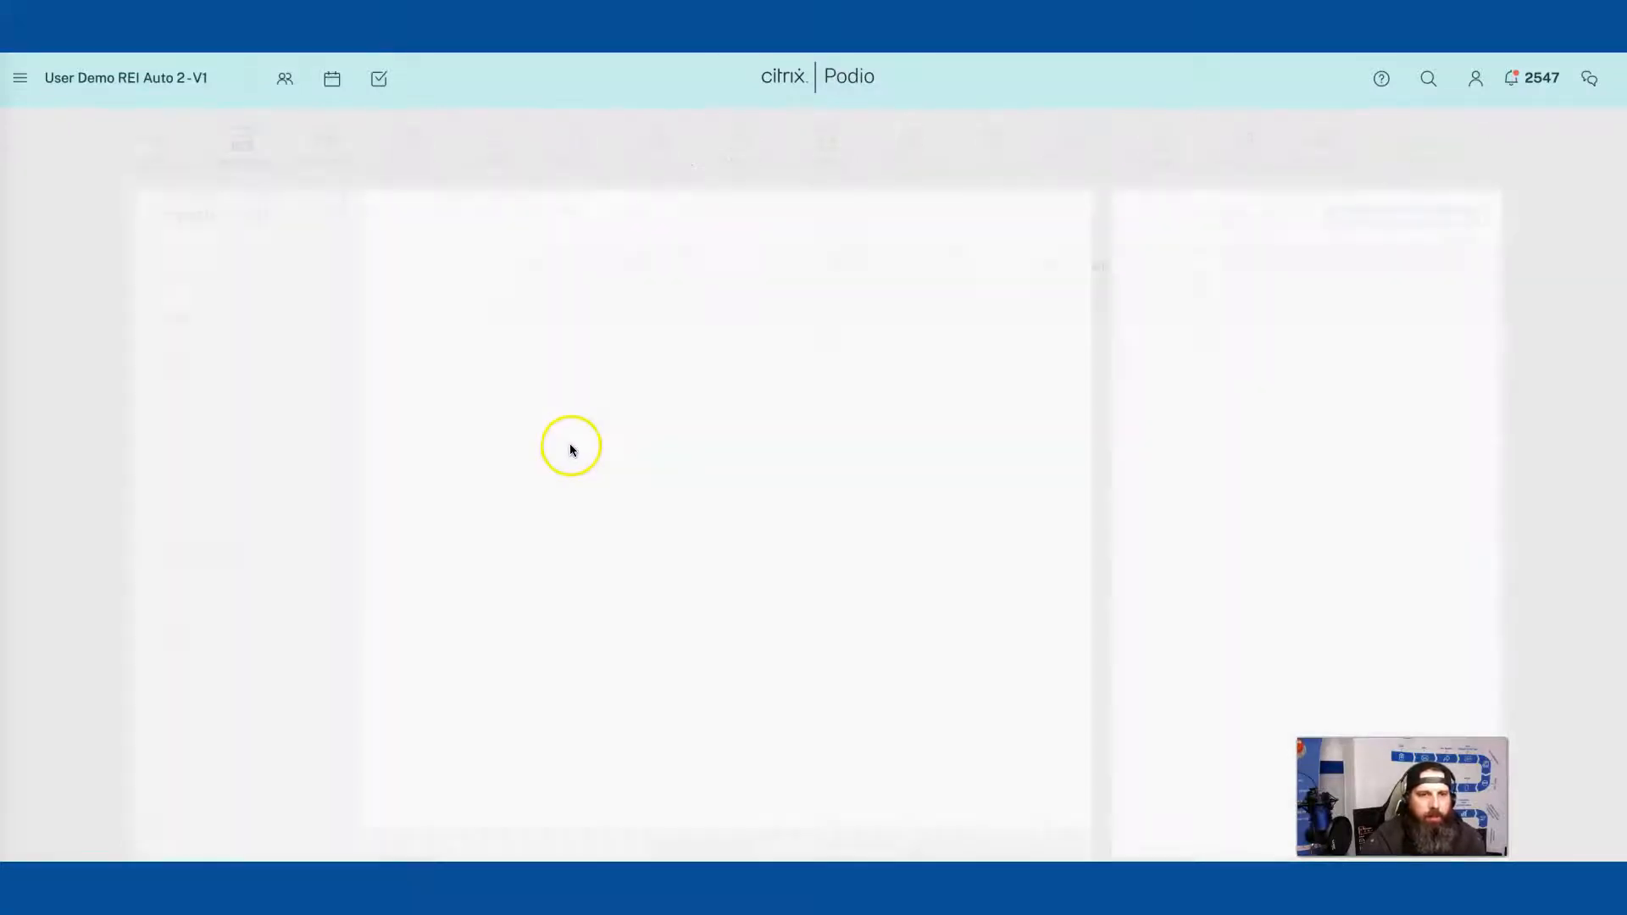
{"action": "scroll", "coordinate": [589, 479], "scroll_direction": "down", "scroll_amount": 4}
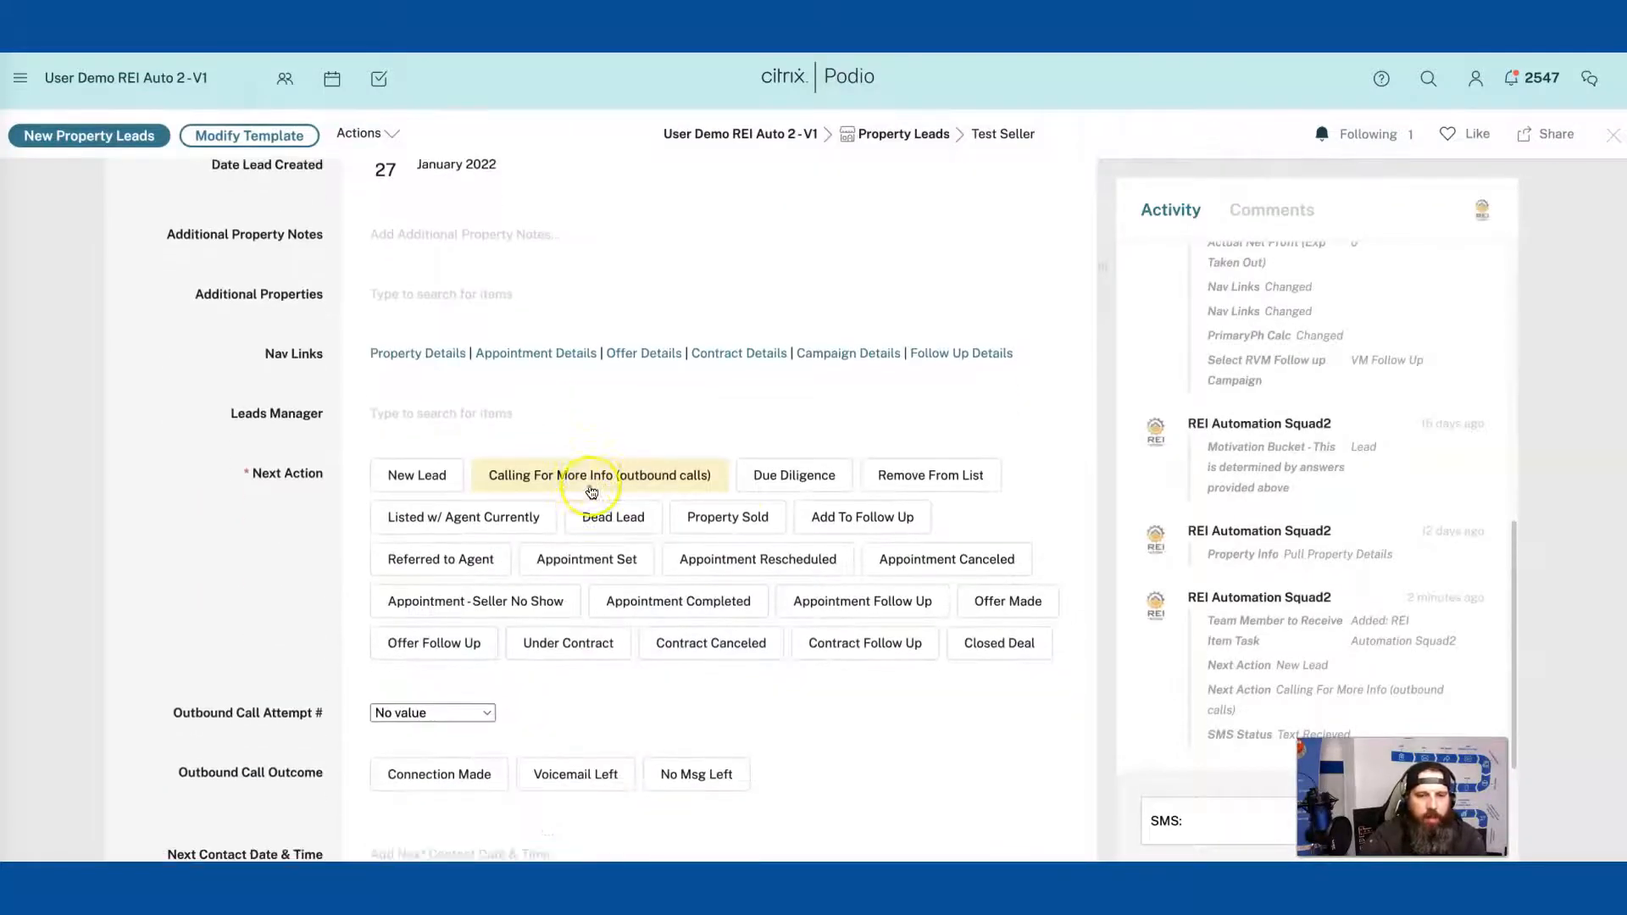
{"action": "left_click", "coordinate": [905, 500]}
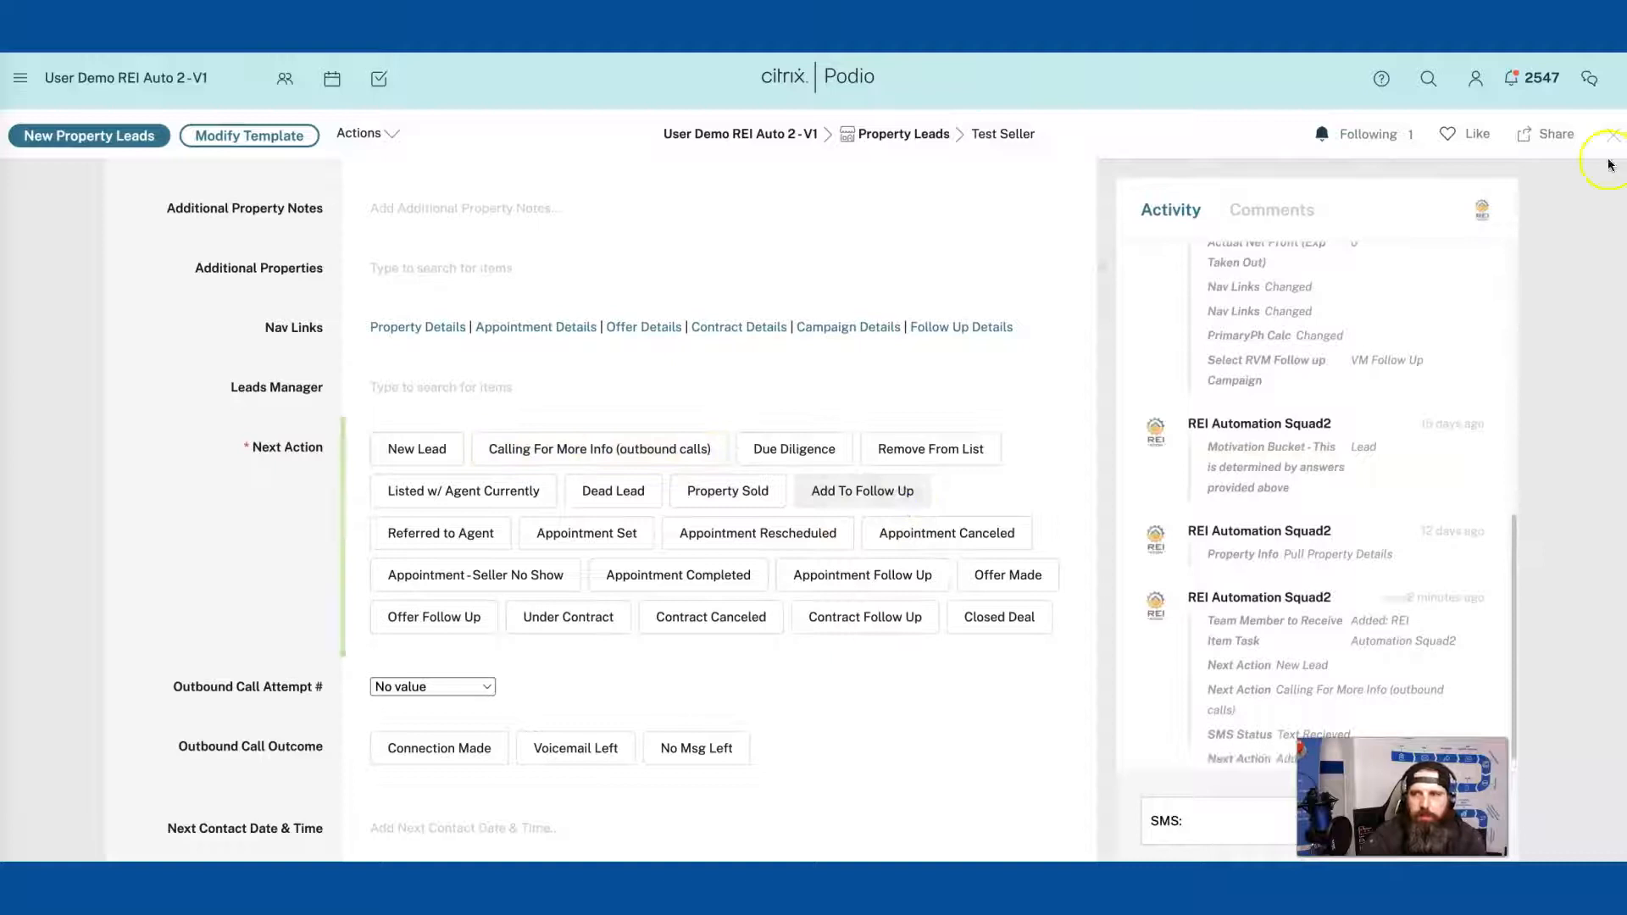
Step: Set the lead's Next Contact Date & Time to 02/21/2022 and close the lead
{"action": "scroll", "coordinate": [475, 620], "scroll_direction": "down", "scroll_amount": 2}
{"action": "left_click", "coordinate": [487, 622]}
{"action": "left_click", "coordinate": [430, 811]}
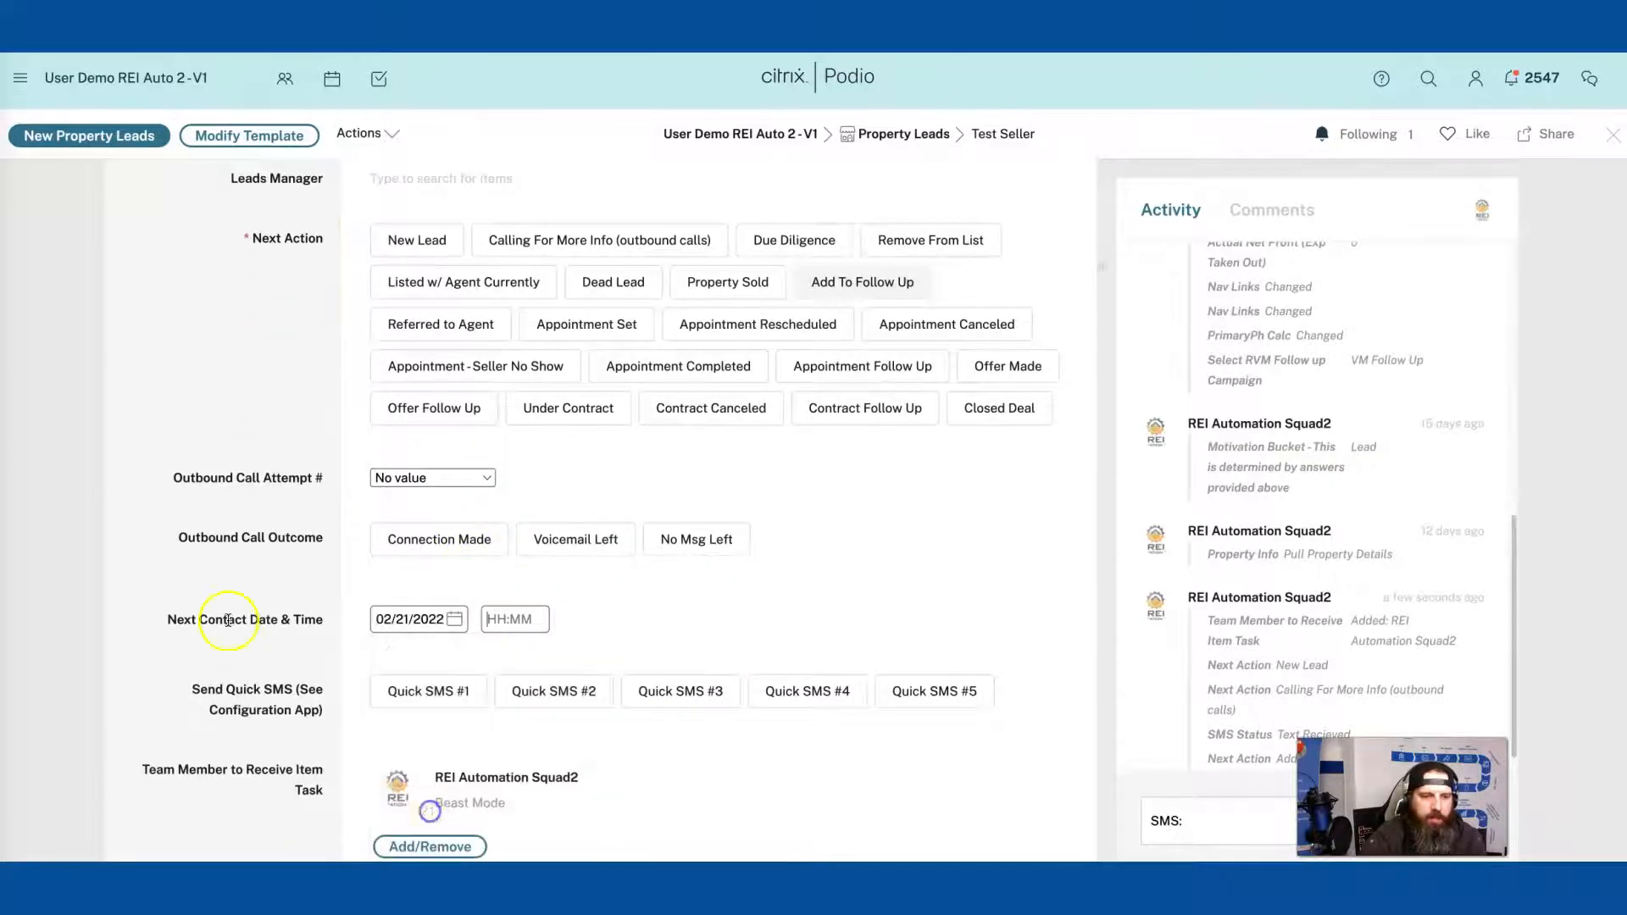
{"action": "left_click", "coordinate": [1613, 134]}
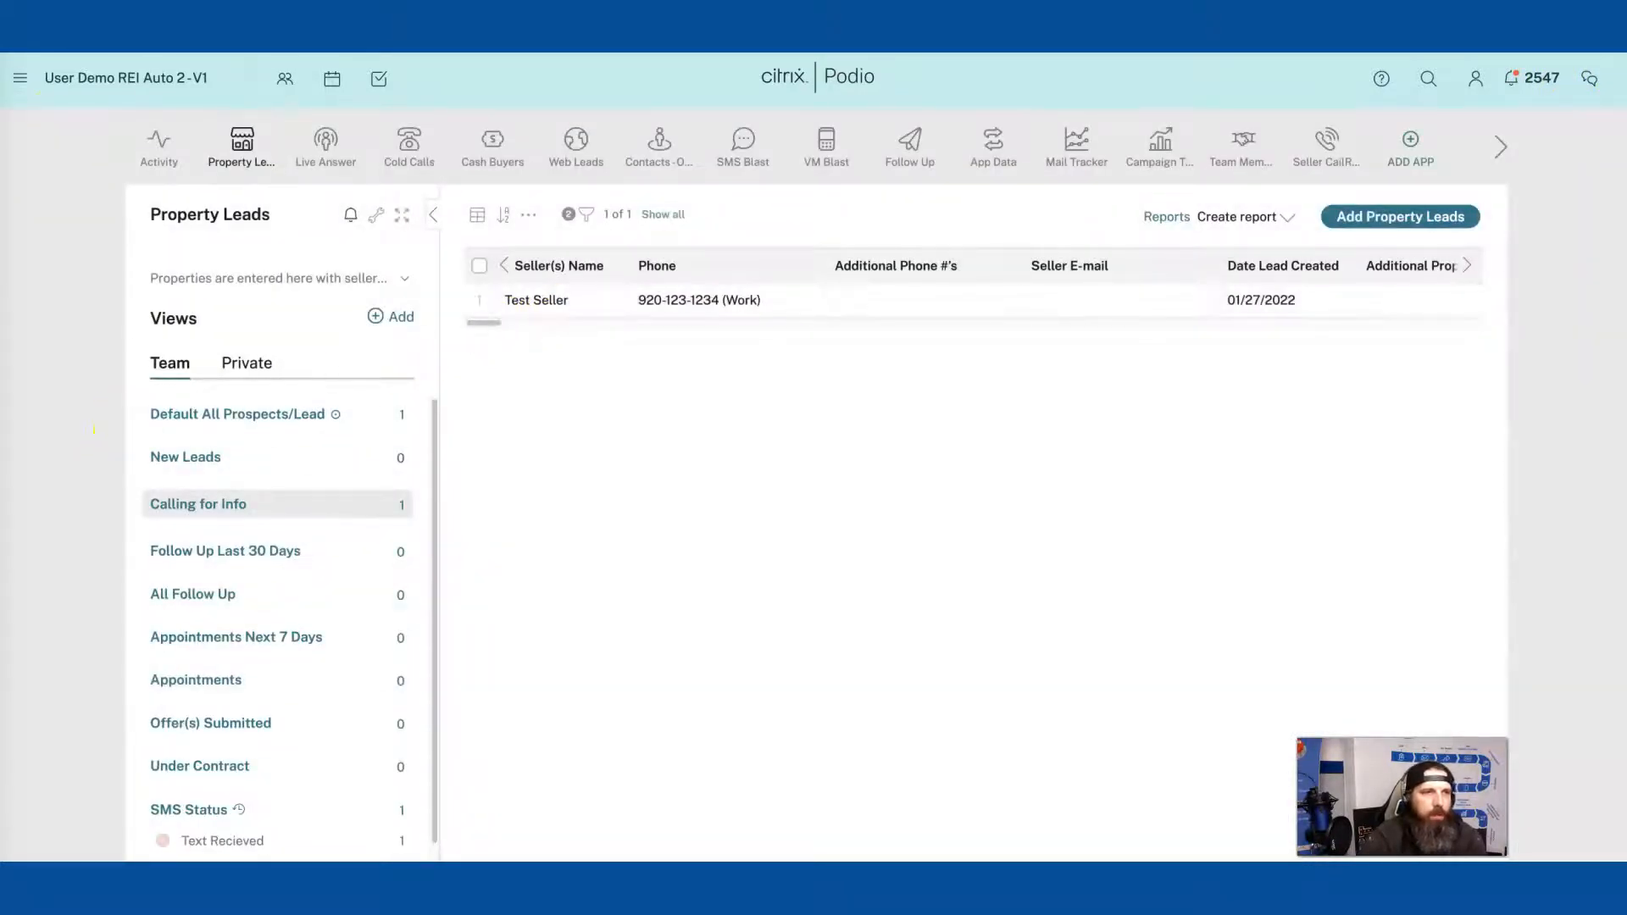
Step: Refresh the Property Leads list and show the 02/21/2022 group of the team's Follow Up Last 30 Days view
{"action": "left_click", "coordinate": [225, 216]}
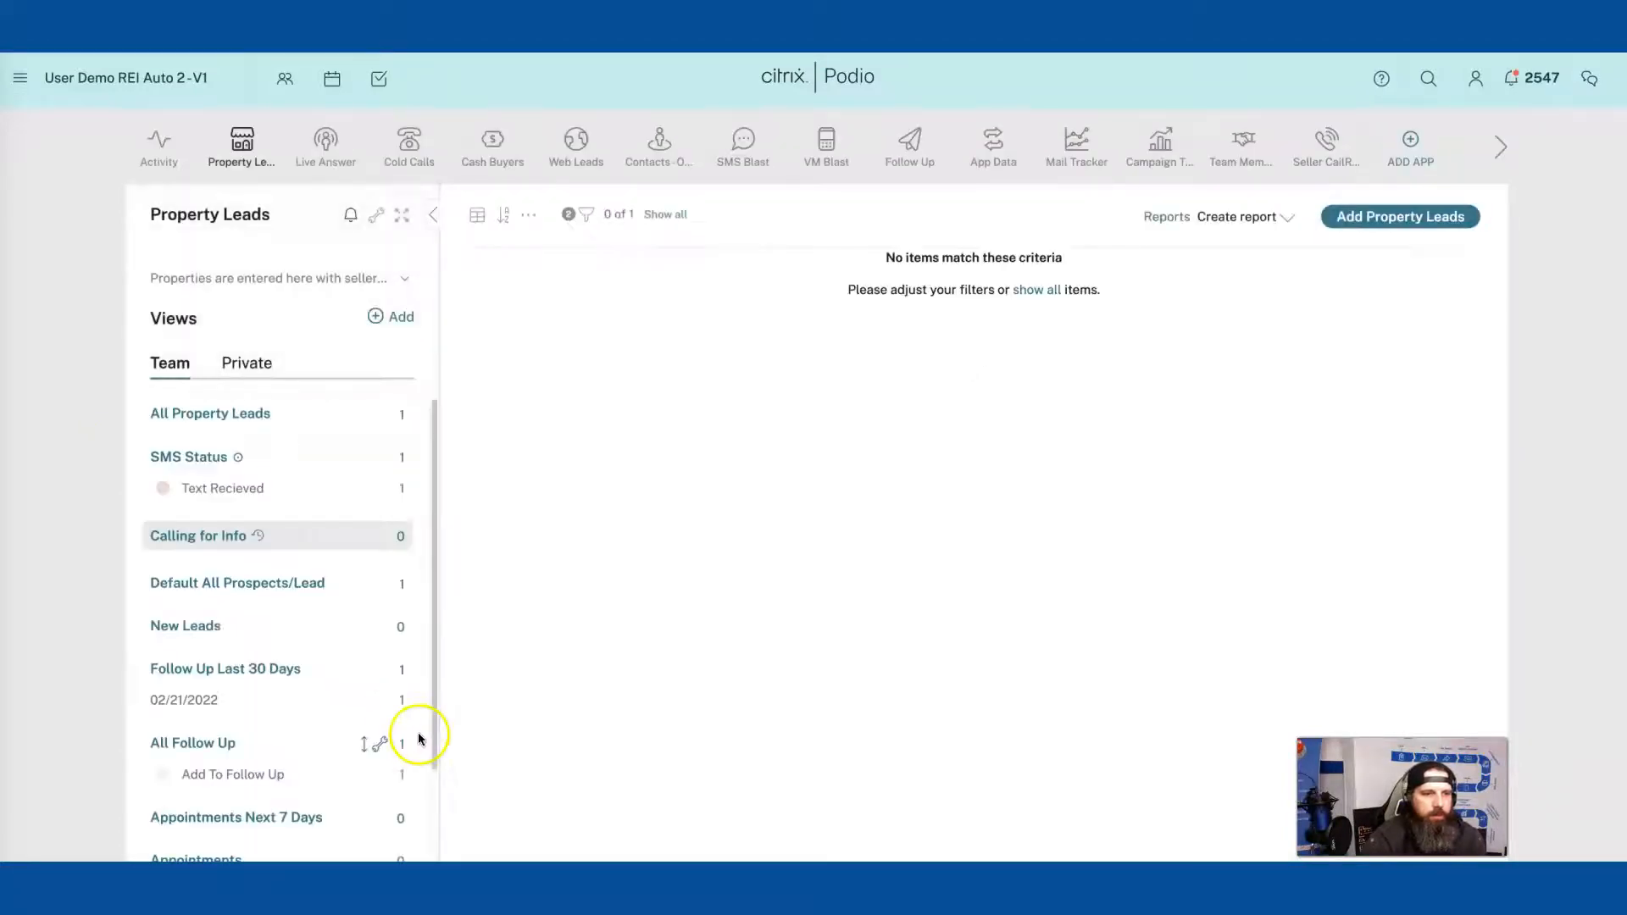
{"action": "scroll", "coordinate": [346, 704], "scroll_direction": "down", "scroll_amount": 1}
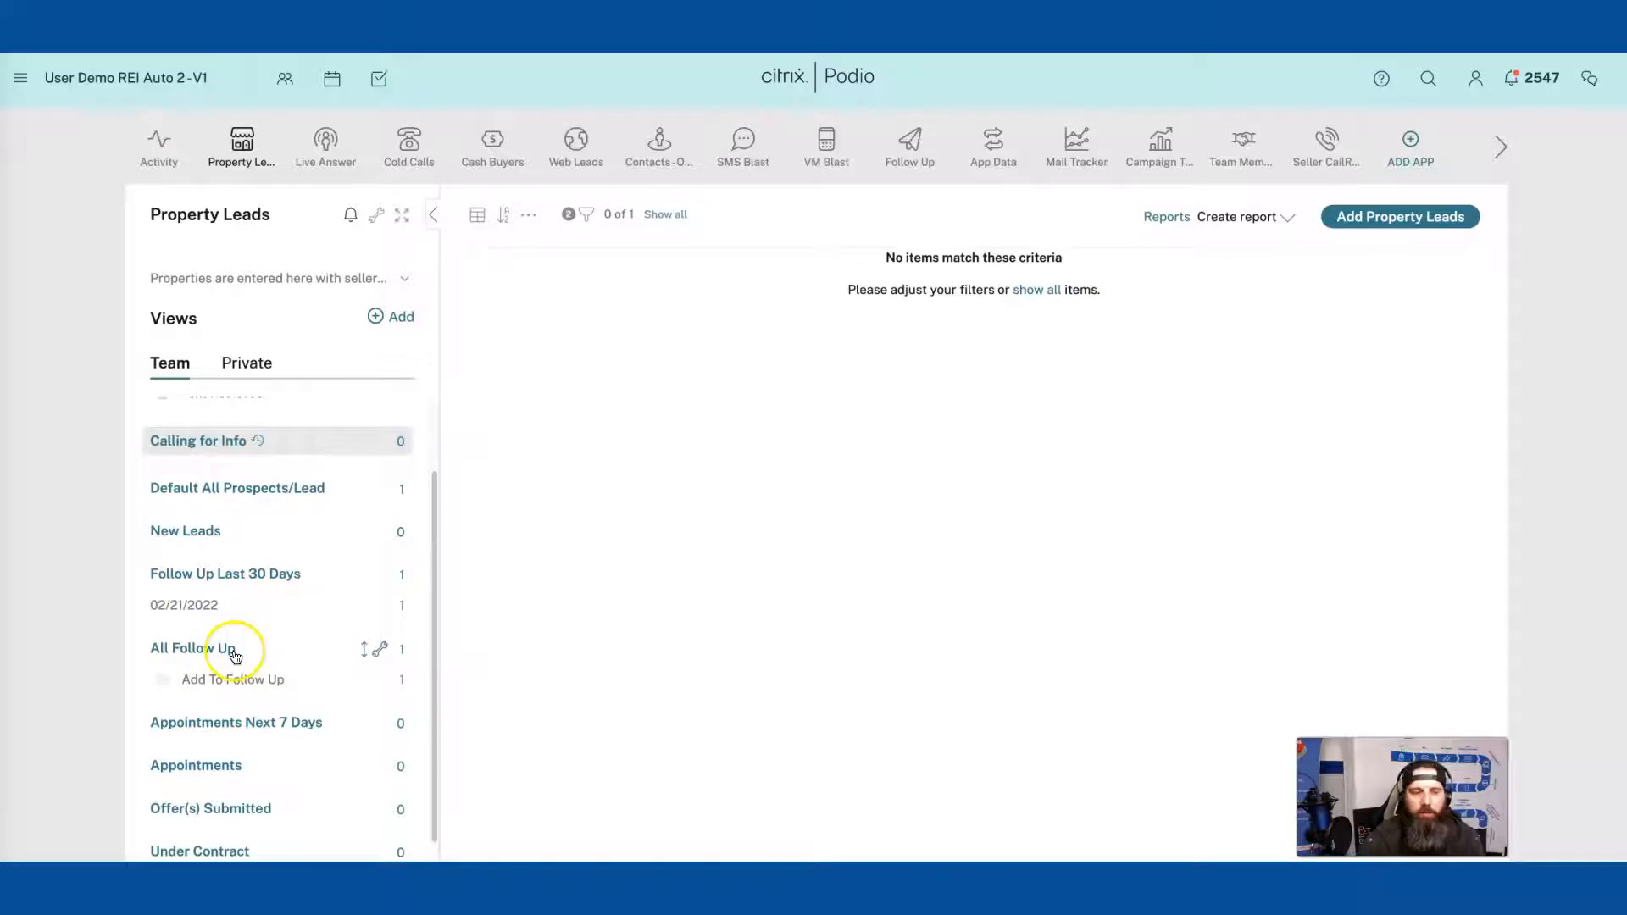
{"action": "left_click", "coordinate": [176, 603]}
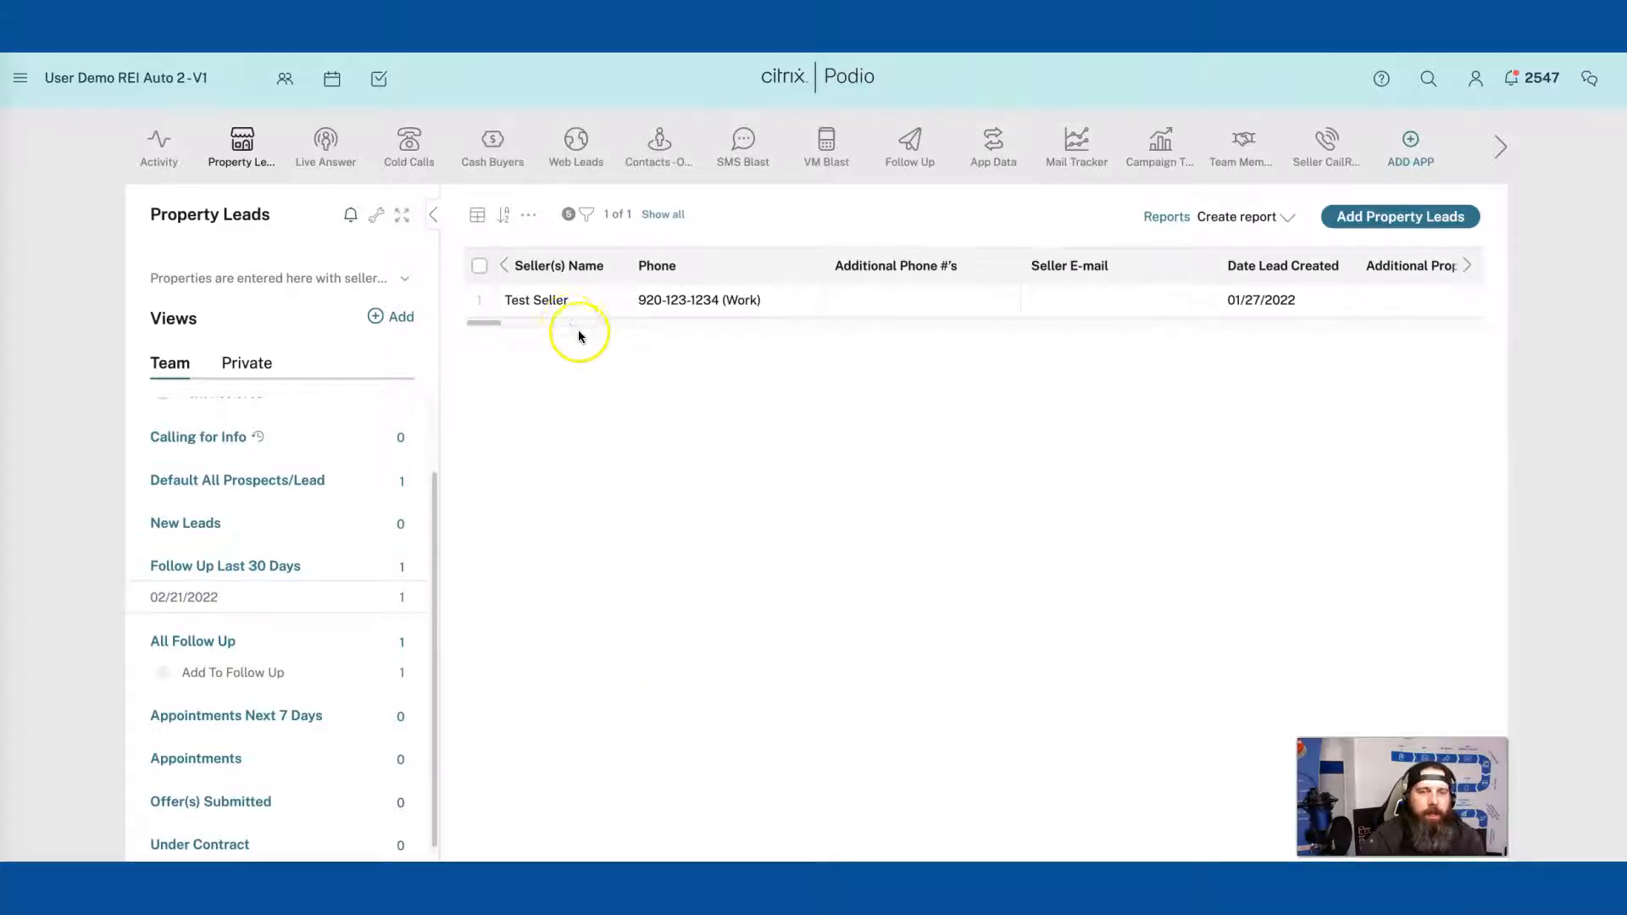
Step: Add a Team Member to Receive Item Task filter for REI Automation Squad2 to the follow-up list and check the applied filters
{"action": "left_click", "coordinate": [583, 212]}
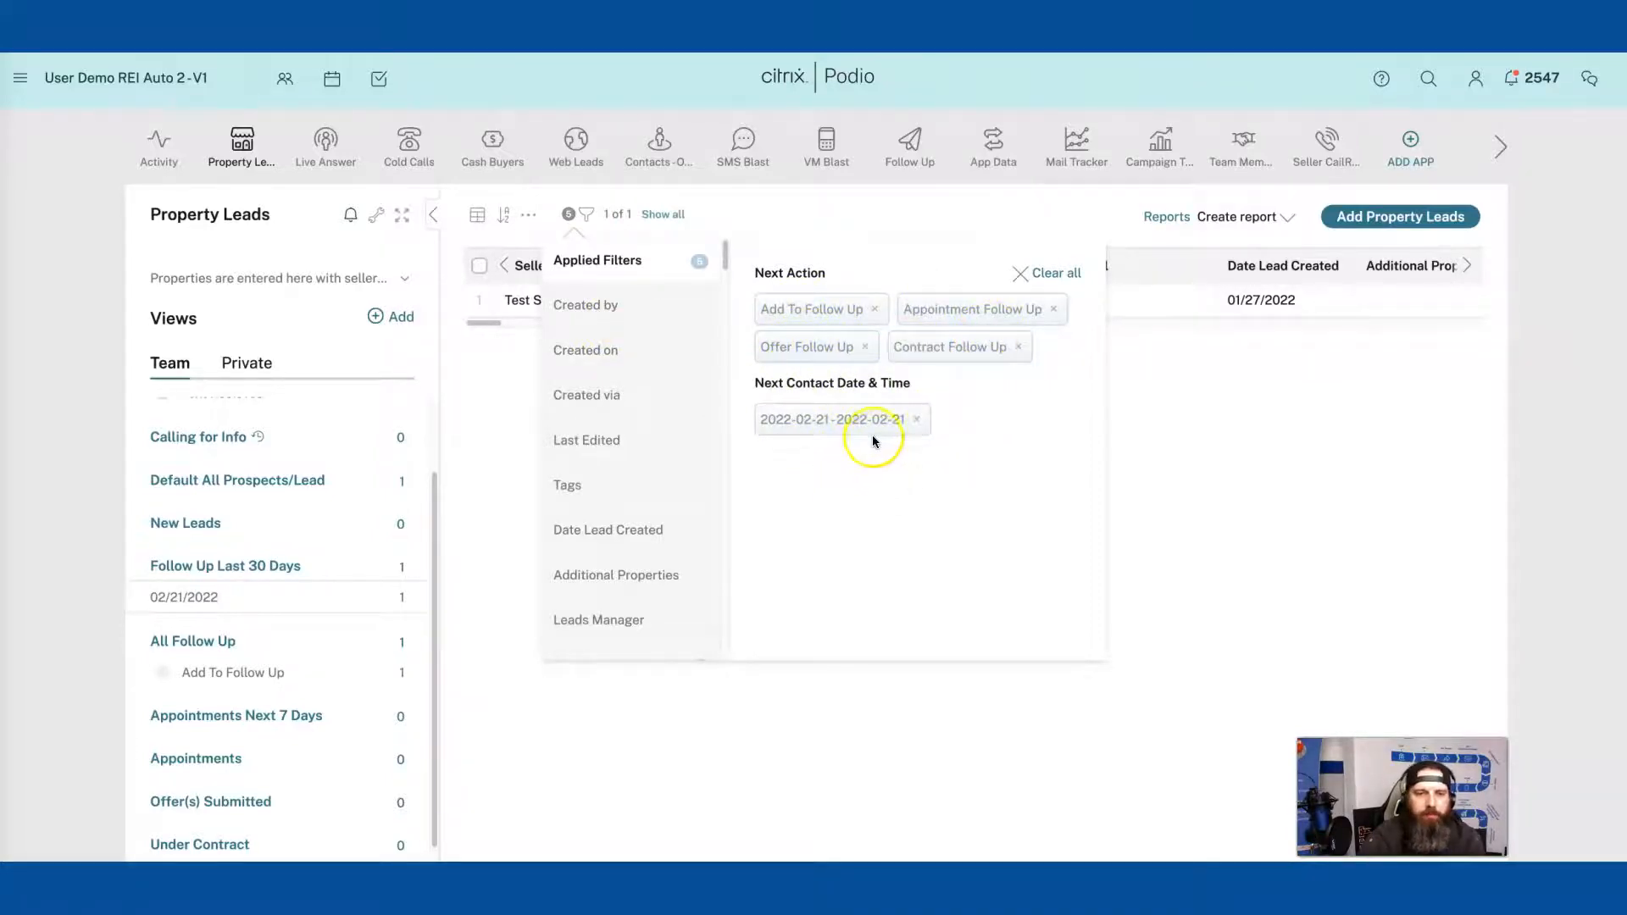
{"action": "scroll", "coordinate": [582, 534], "scroll_direction": "down", "scroll_amount": 3}
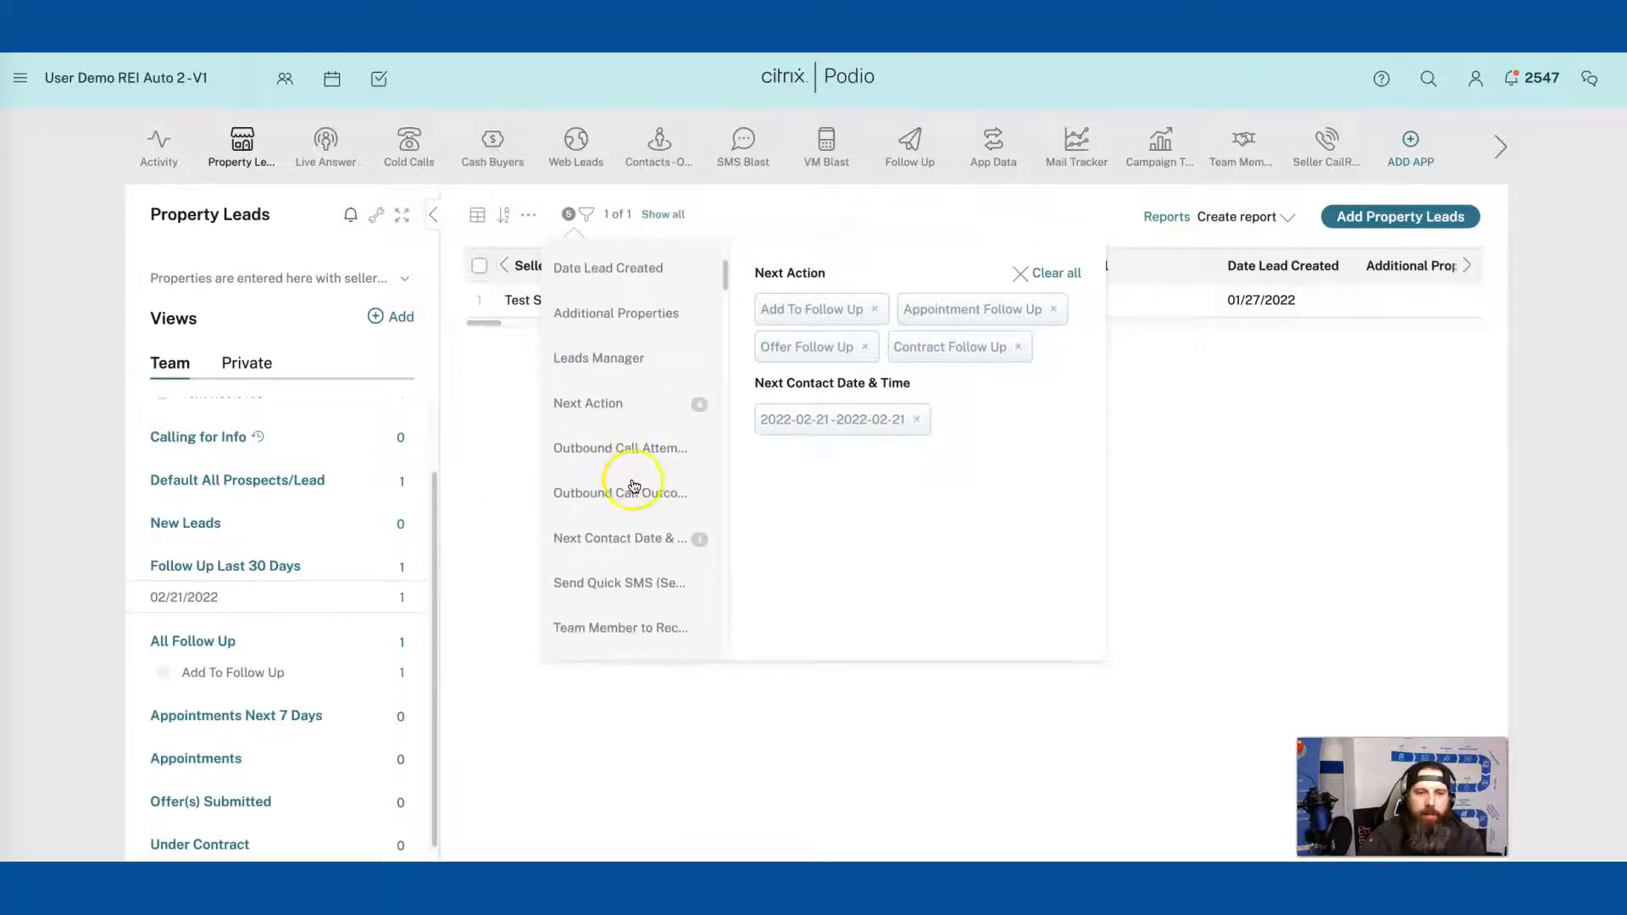
{"action": "left_click", "coordinate": [596, 628]}
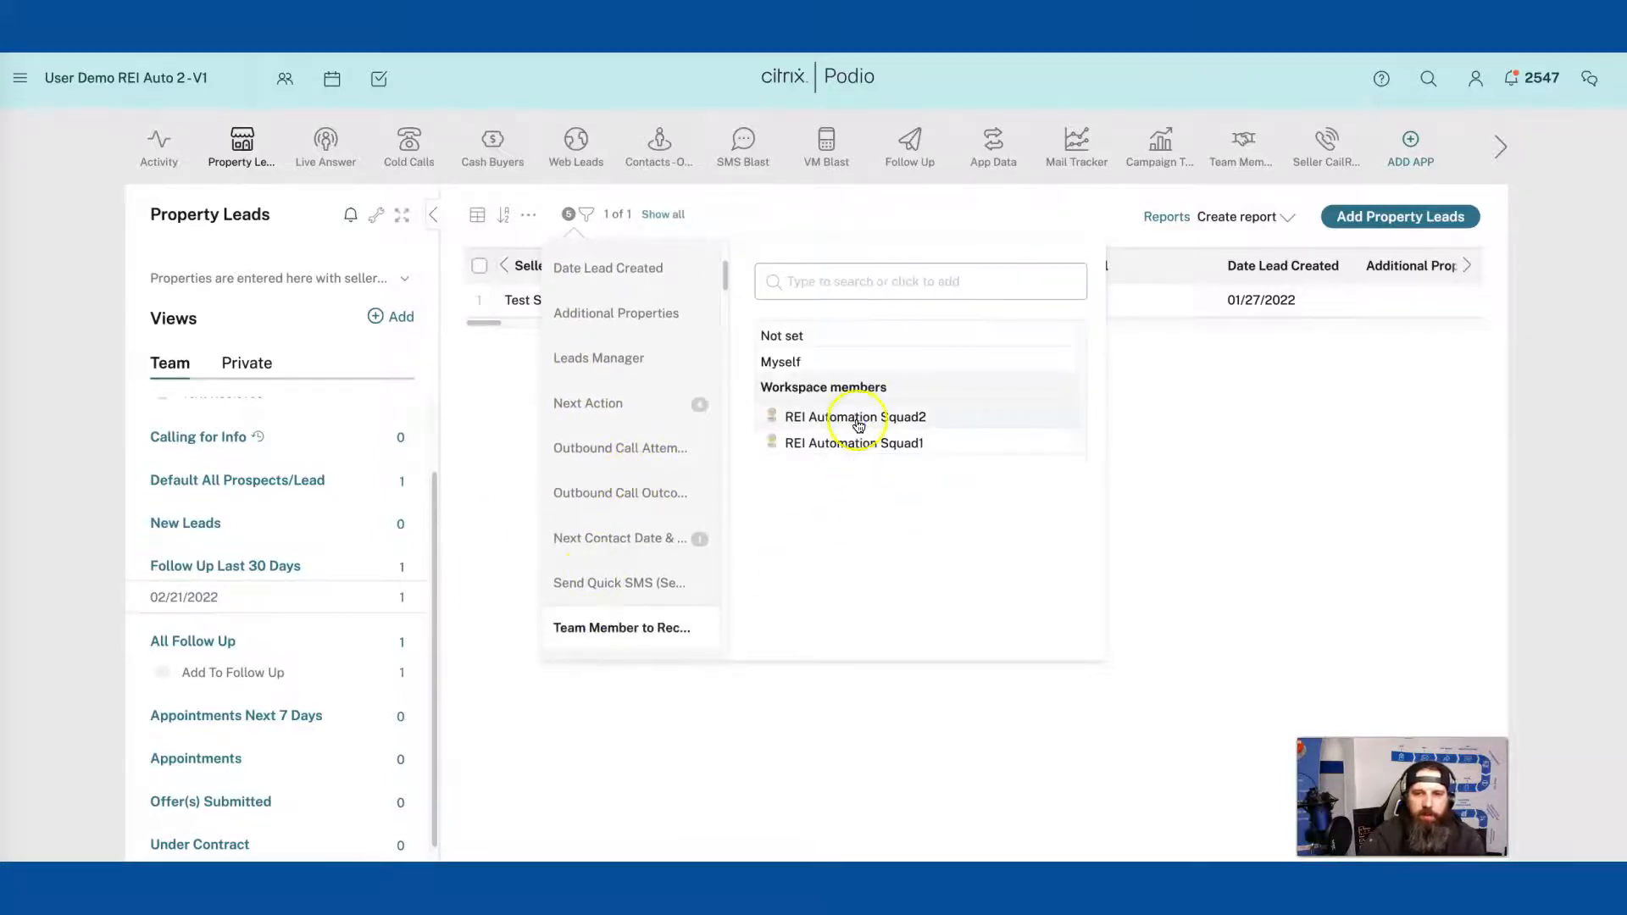
{"action": "left_click", "coordinate": [858, 420]}
{"action": "left_click", "coordinate": [795, 209]}
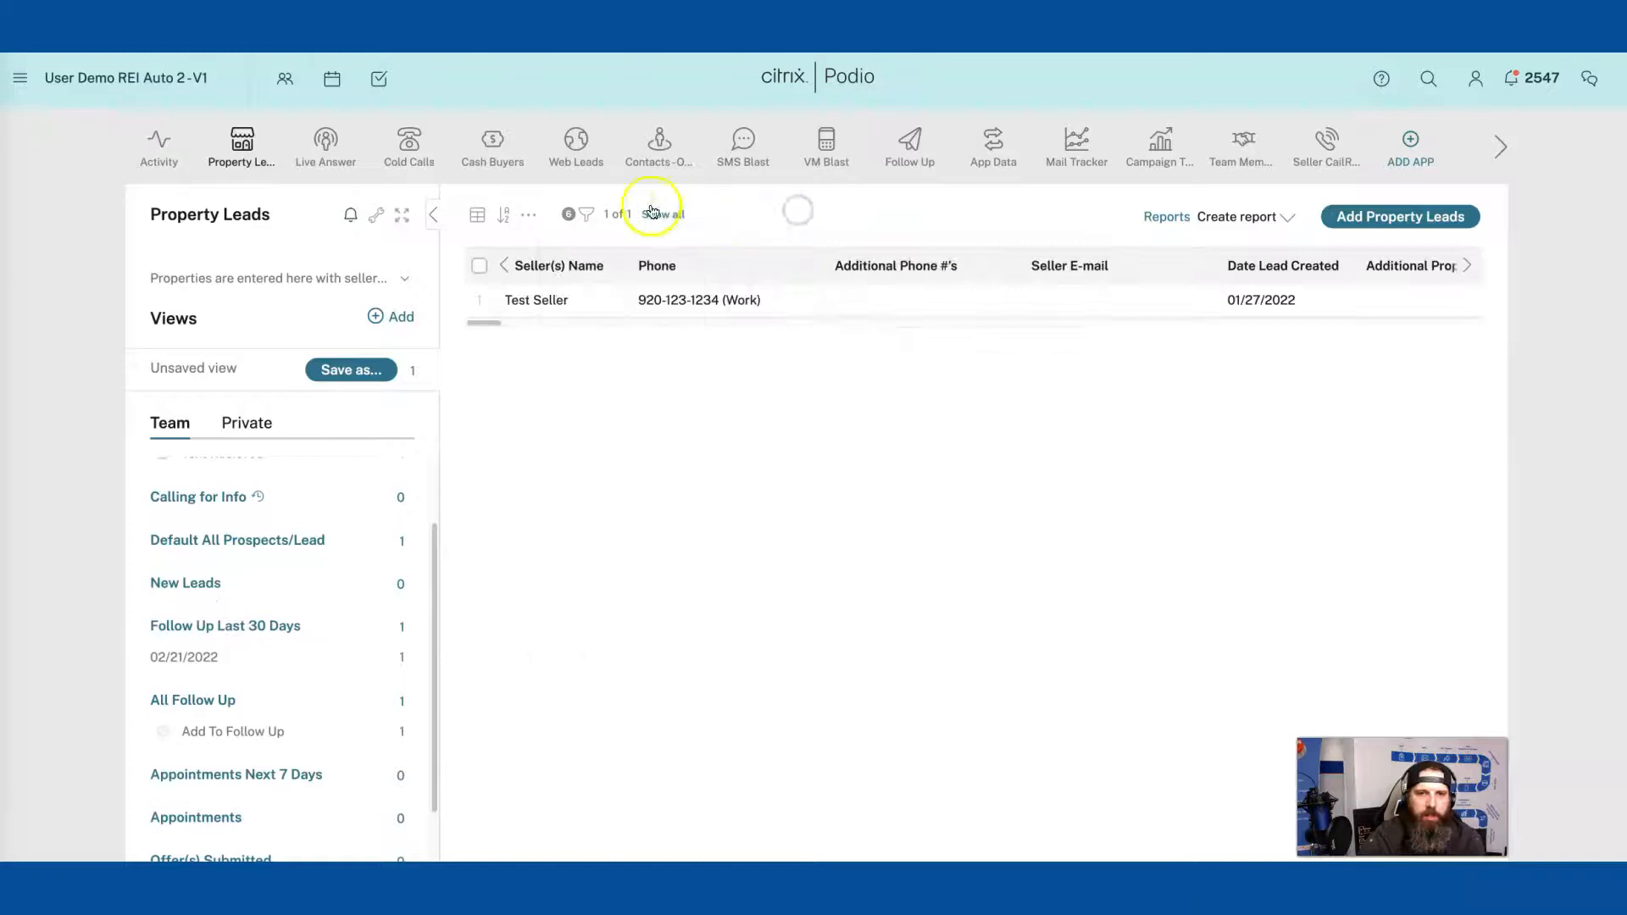
{"action": "left_click", "coordinate": [590, 214]}
{"action": "left_click", "coordinate": [598, 259]}
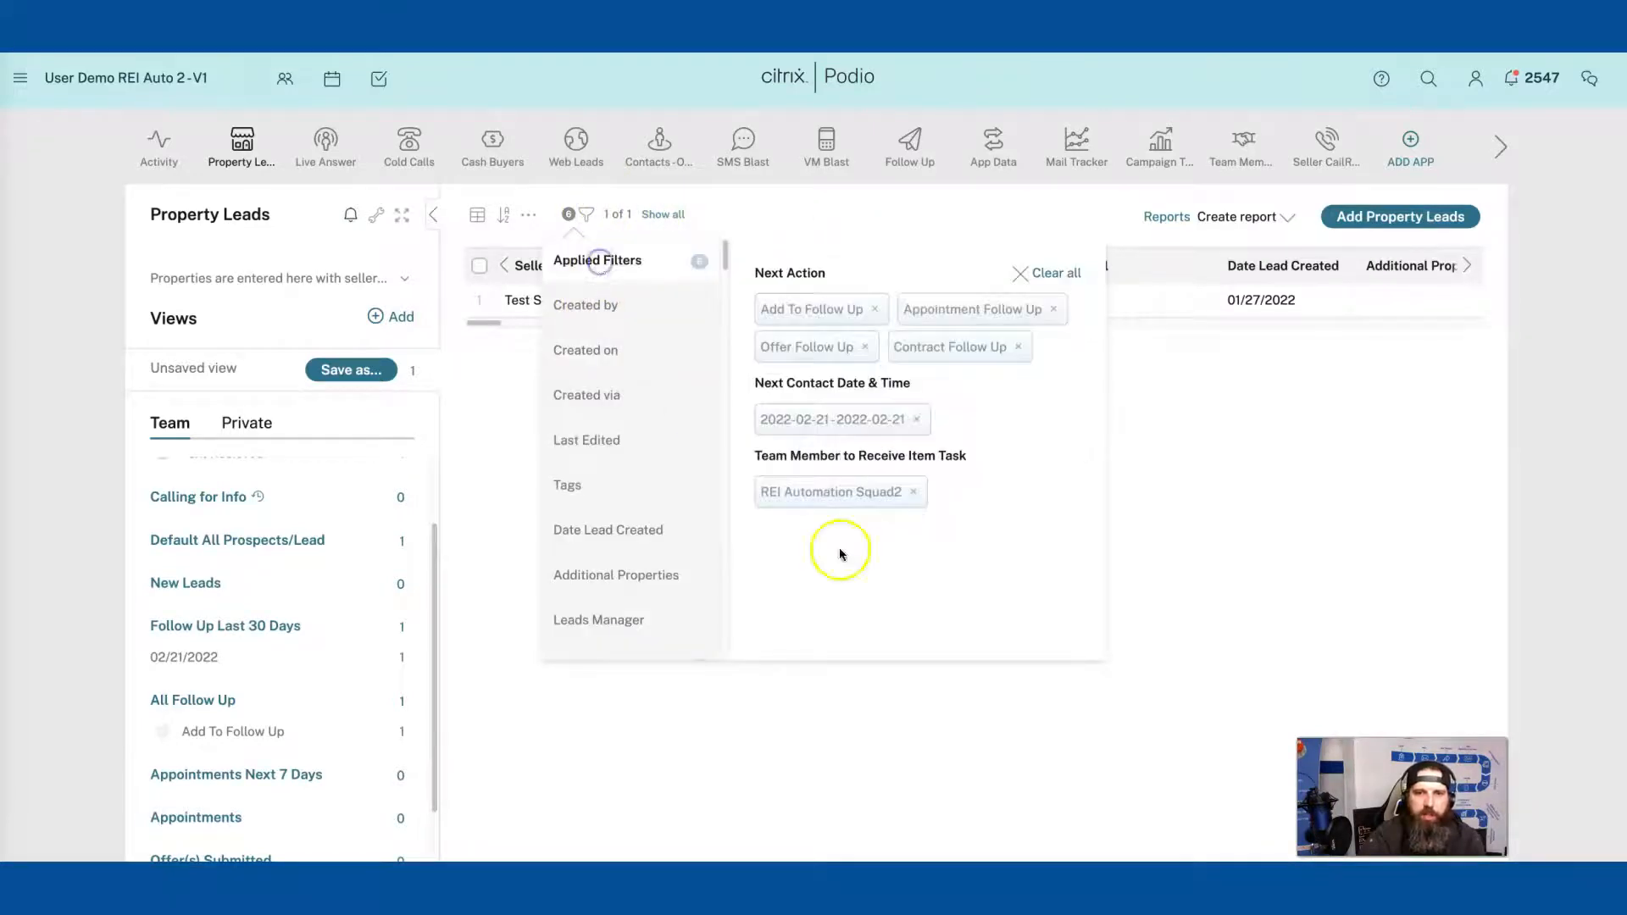
Step: Save the filtered follow-up list as a new private view titled Follow Up Last 30 Days, split daily by Next Contact Date & Time
{"action": "left_click", "coordinate": [346, 373]}
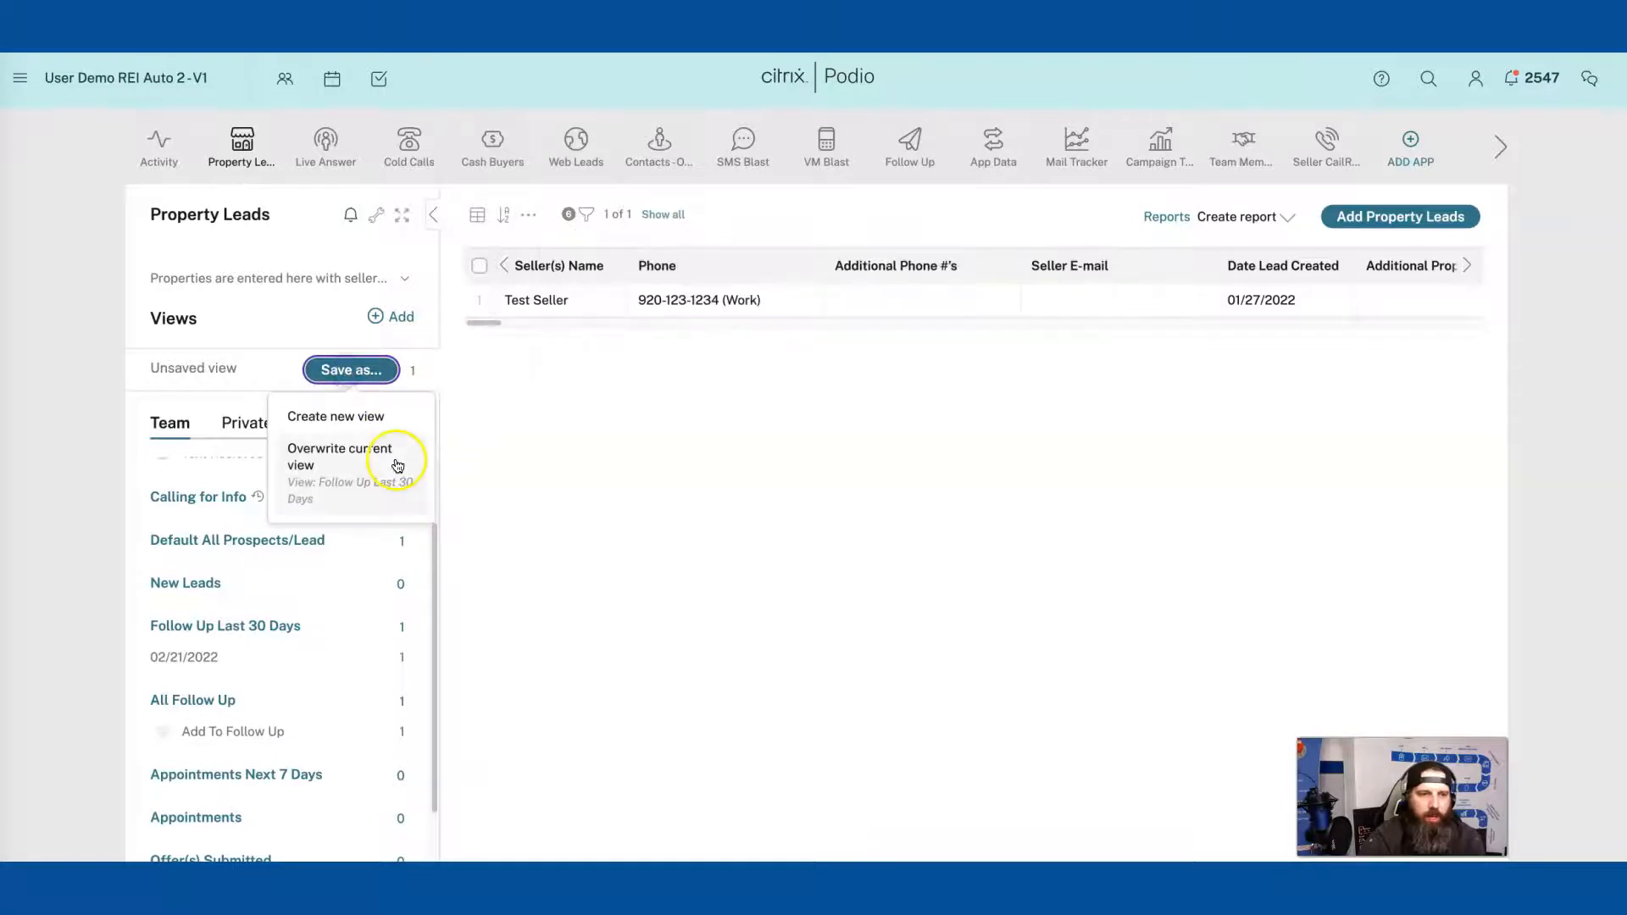
{"action": "left_click", "coordinate": [349, 416]}
{"action": "type", "text": "Follow U"}
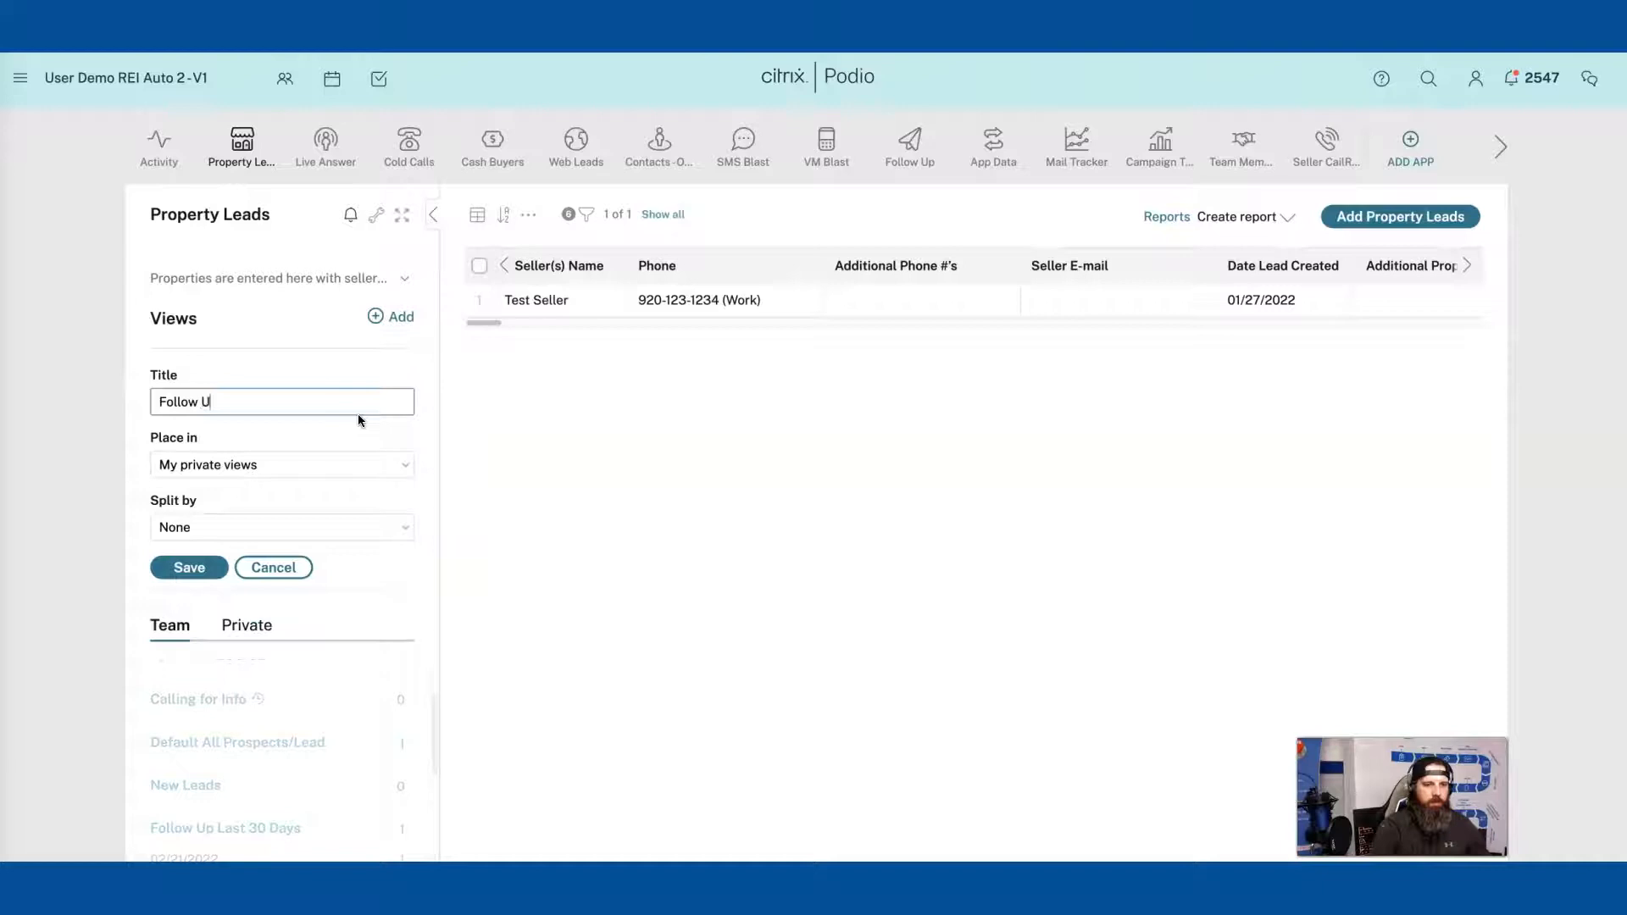
{"action": "type", "text": "p Last 30 Days"}
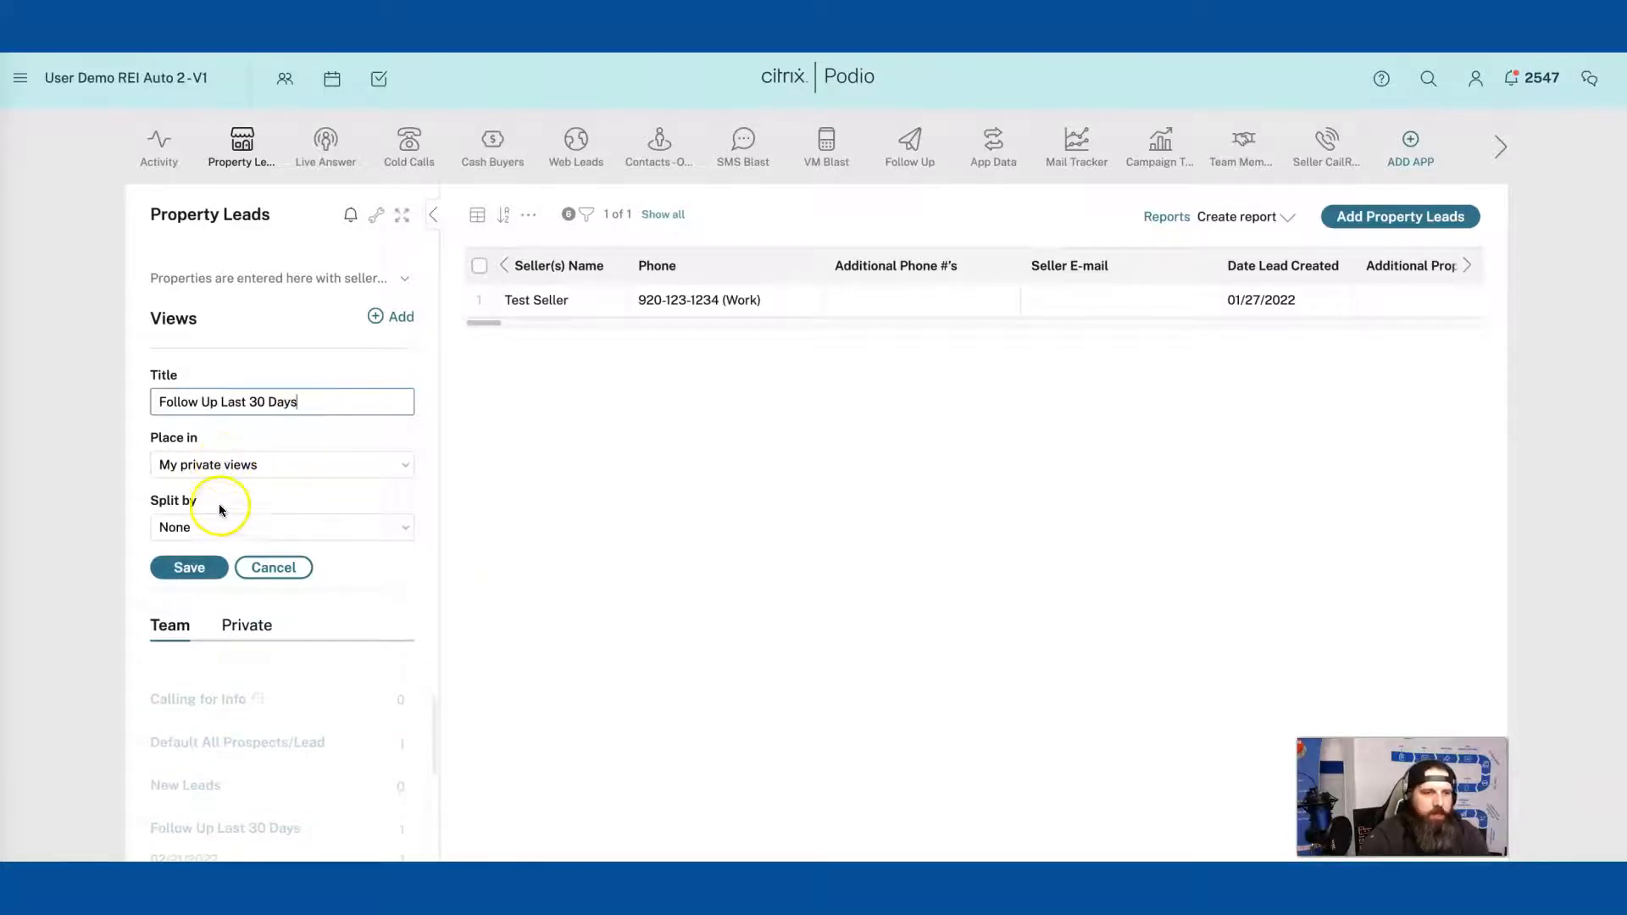
{"action": "left_click", "coordinate": [210, 530]}
{"action": "scroll", "coordinate": [280, 618], "scroll_direction": "down", "scroll_amount": 10}
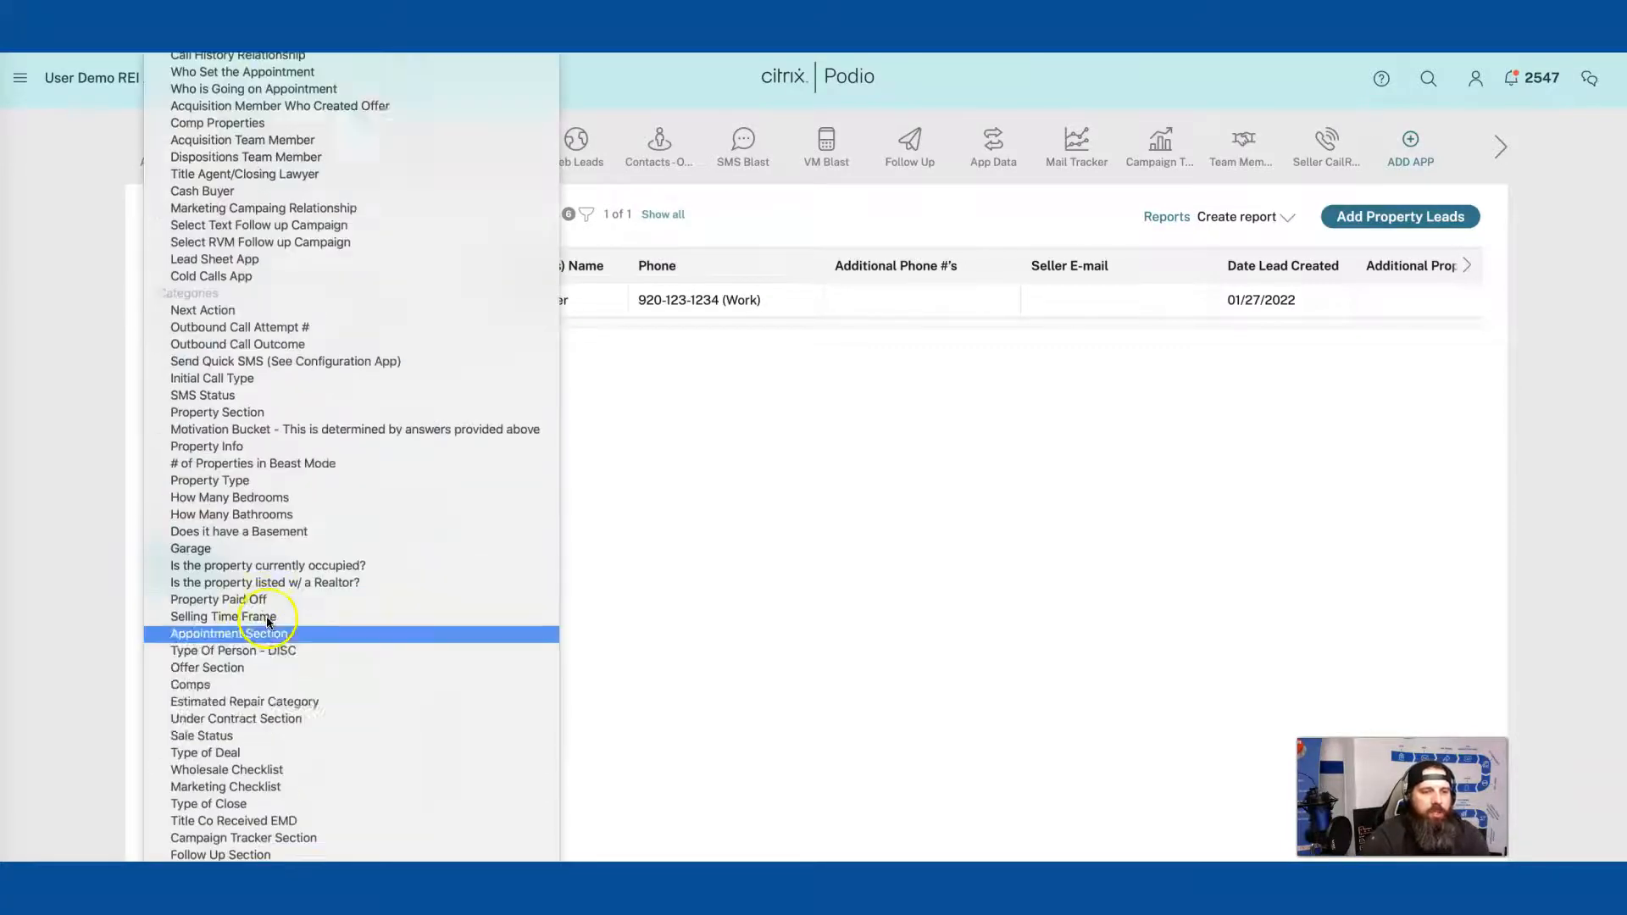
{"action": "scroll", "coordinate": [300, 619], "scroll_direction": "down", "scroll_amount": 1}
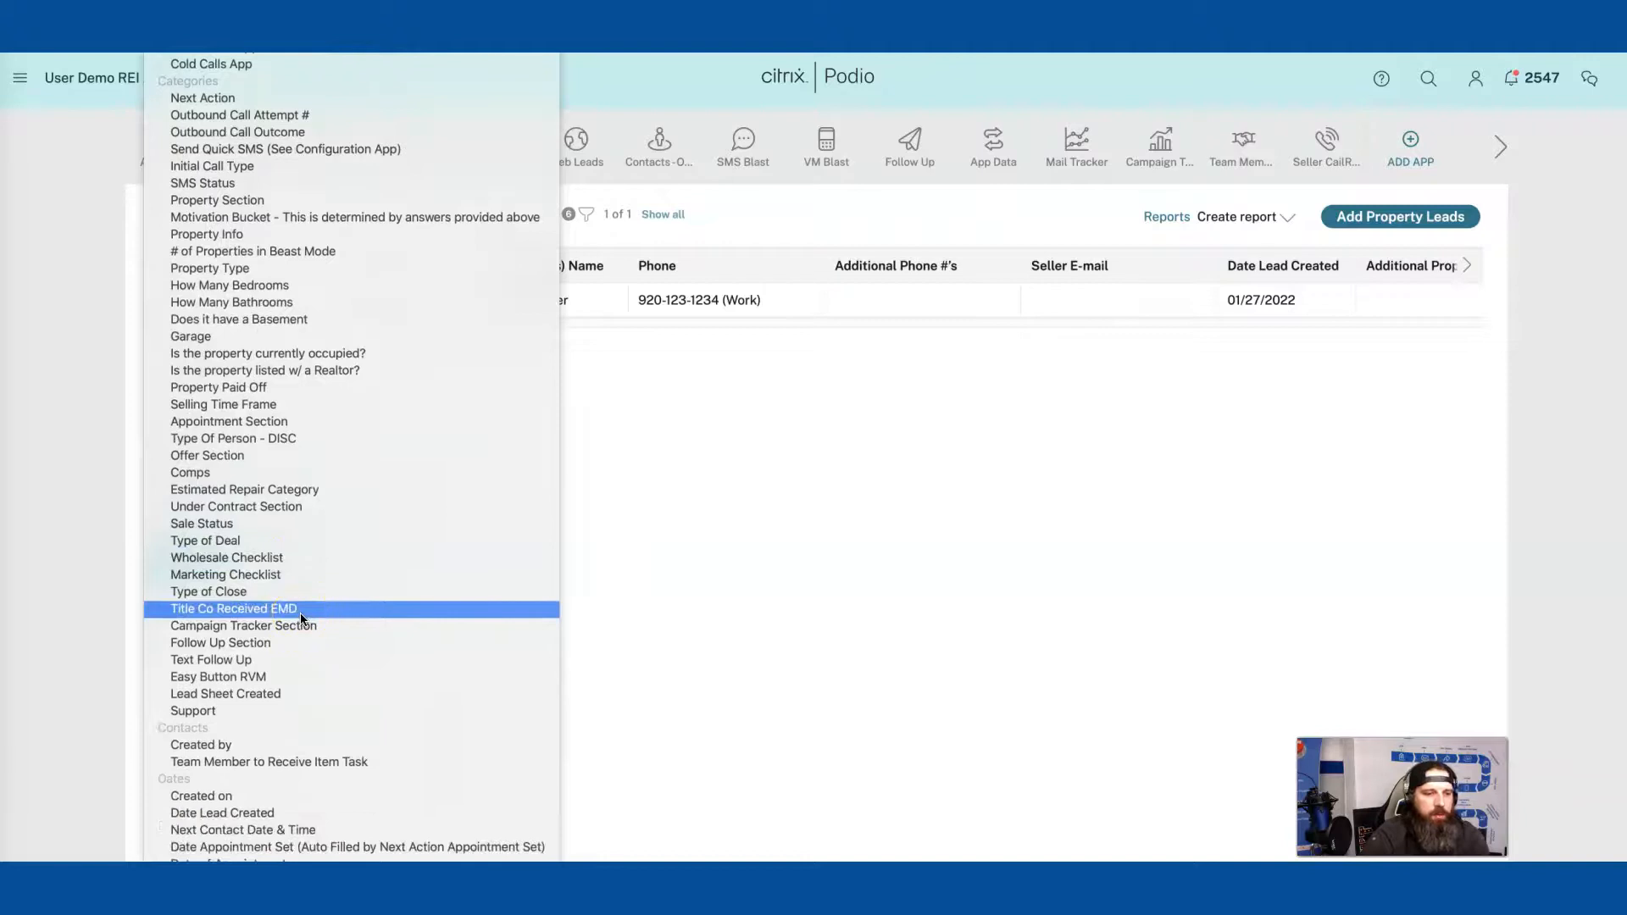
{"action": "scroll", "coordinate": [301, 619], "scroll_direction": "down", "scroll_amount": 5}
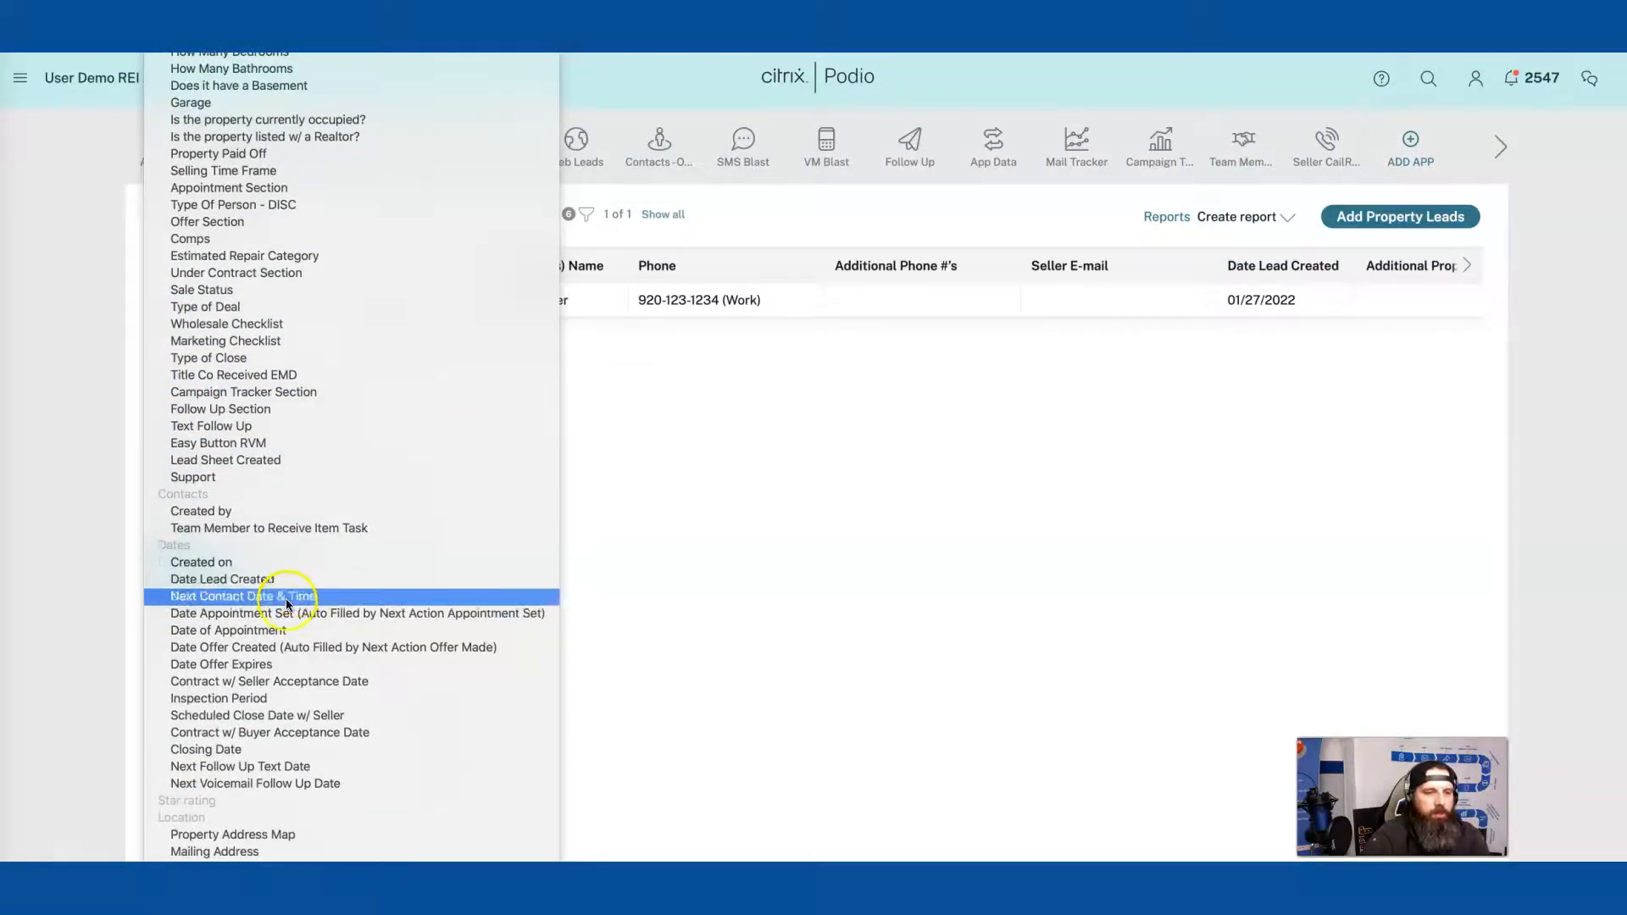
{"action": "left_click", "coordinate": [291, 597]}
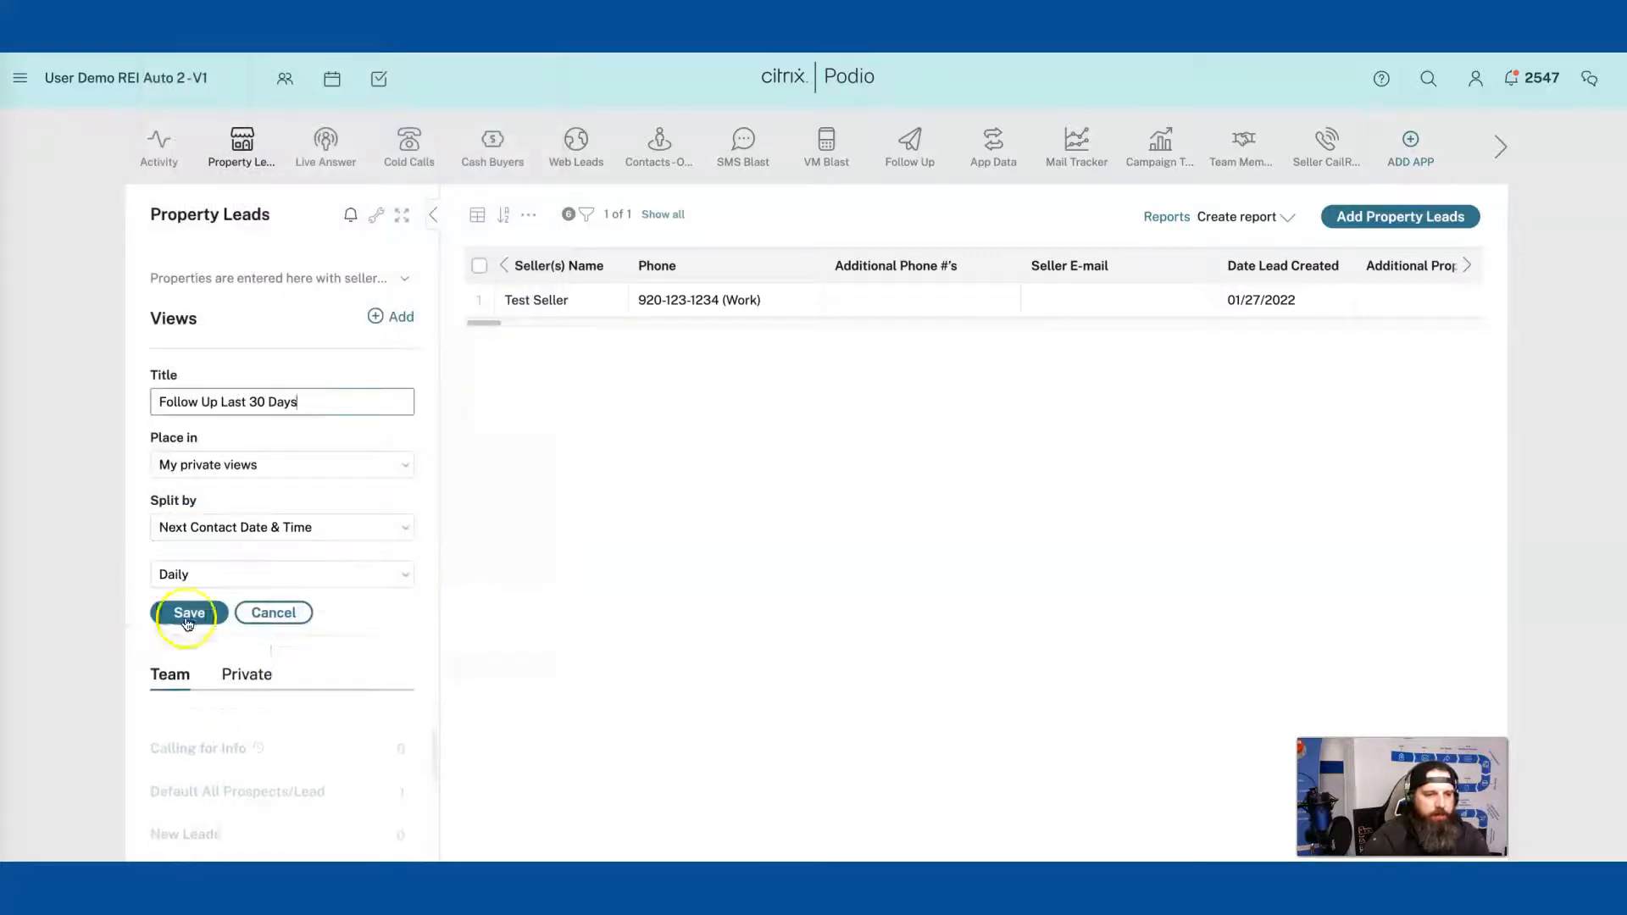
{"action": "left_click", "coordinate": [187, 614]}
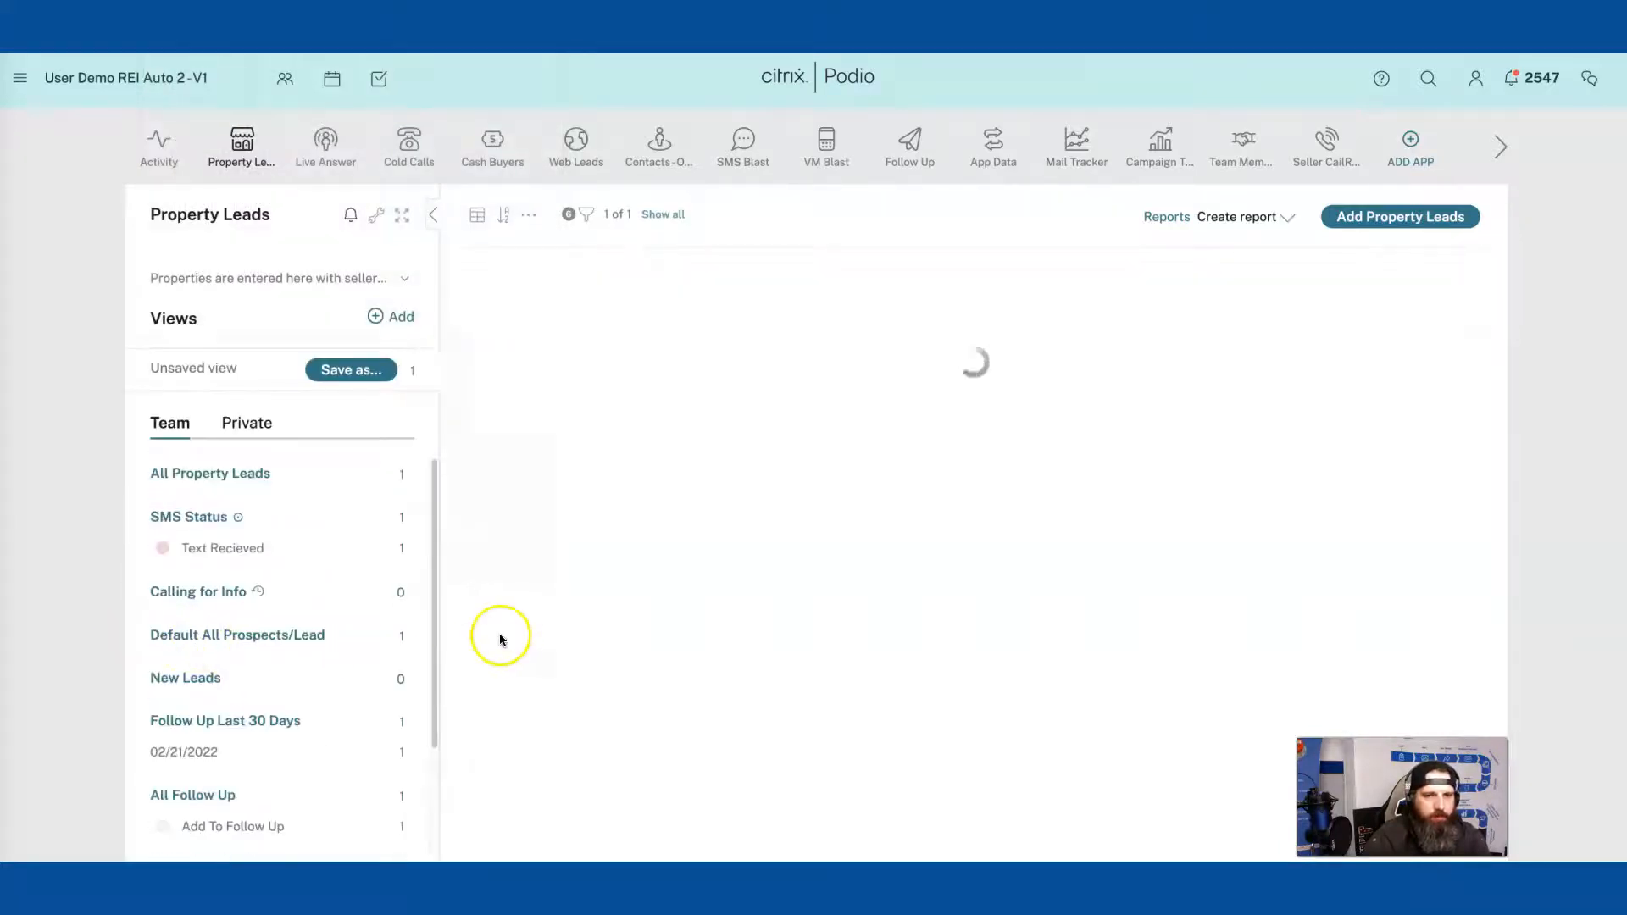
Step: Move the private Follow Up Last 30 Days view below the SMS Status view in the private views
{"action": "left_click", "coordinate": [219, 364]}
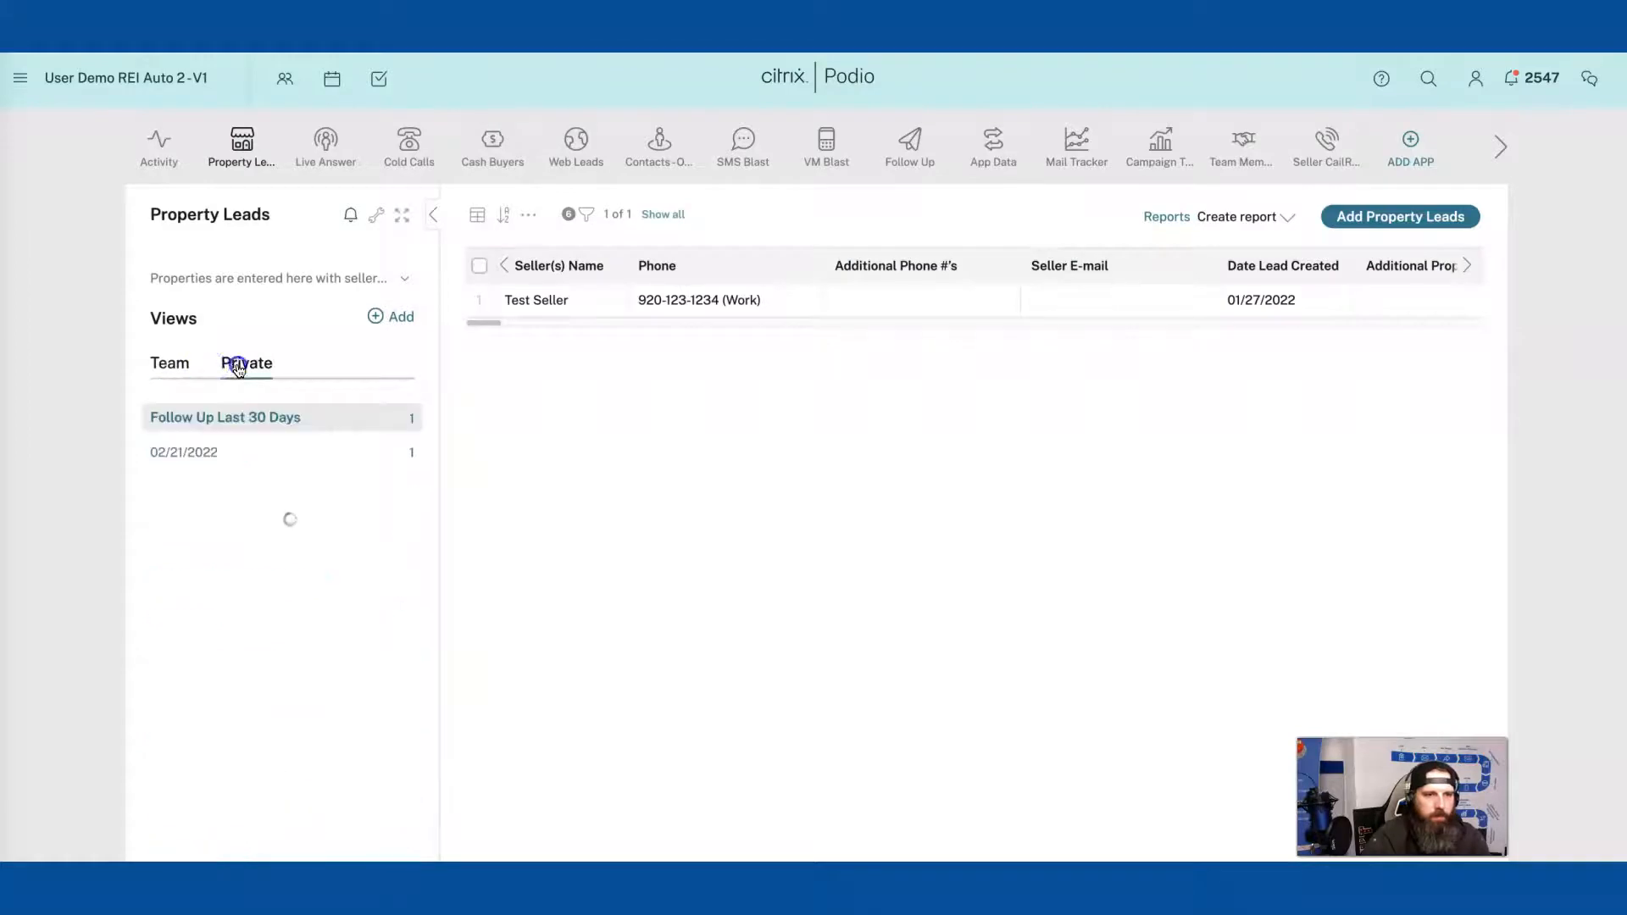
{"action": "left_click_drag", "start_coordinate": [230, 502], "coordinate": [217, 640]}
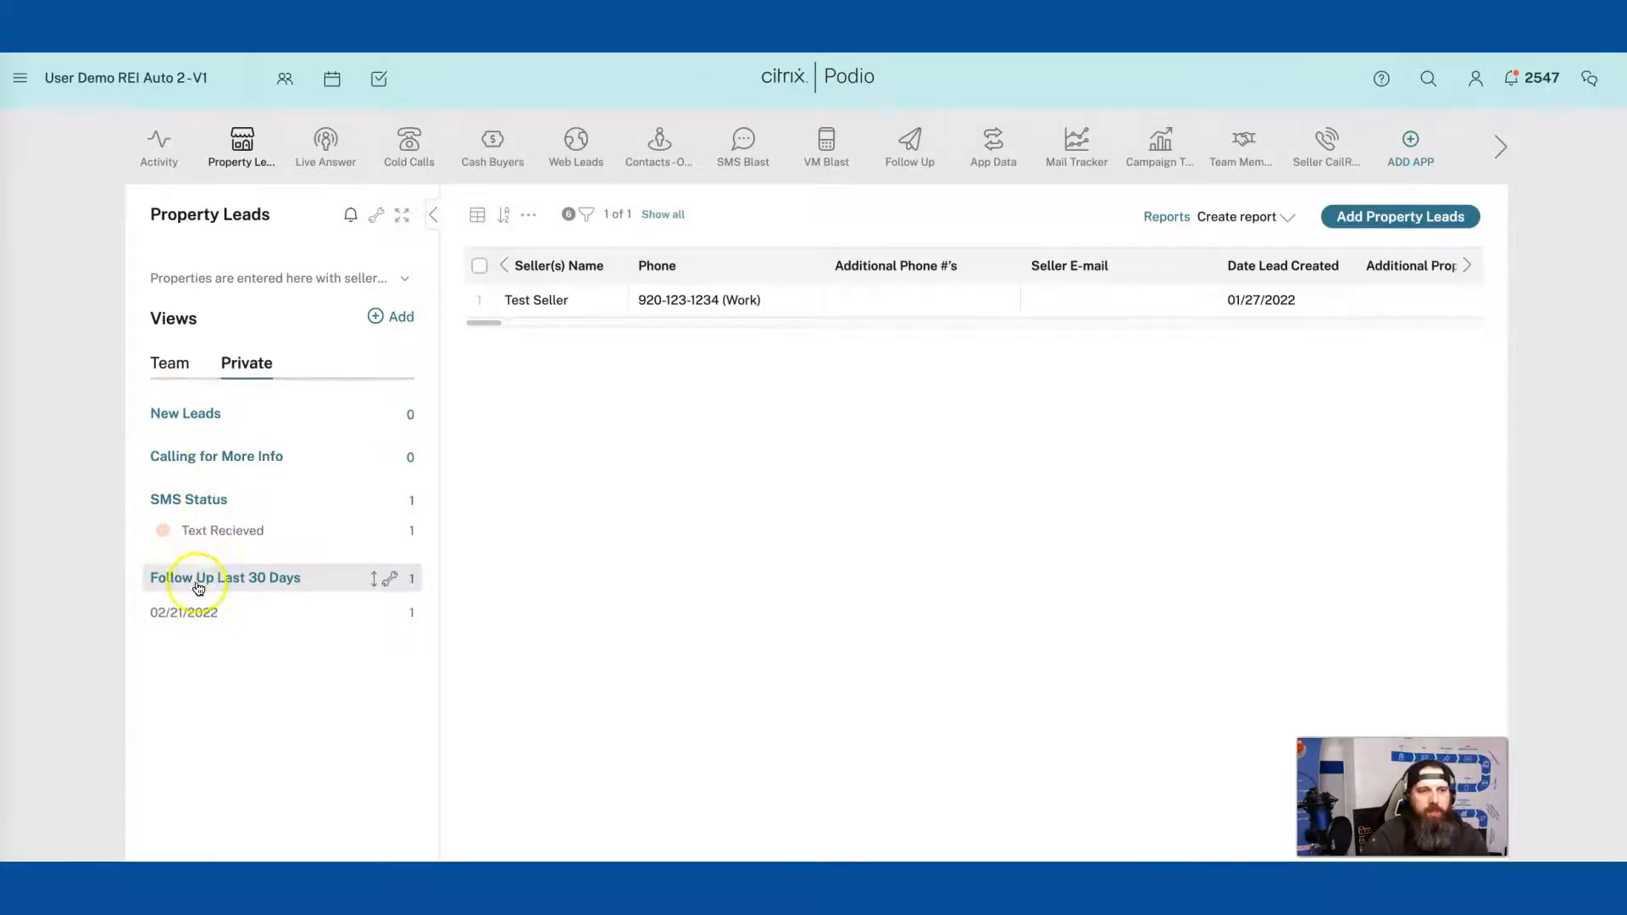
Step: Add a Team Member to Receive Item Task filter for REI Automation Squad2 to the team's All Follow Up view and check the applied filters
{"action": "left_click", "coordinate": [169, 367]}
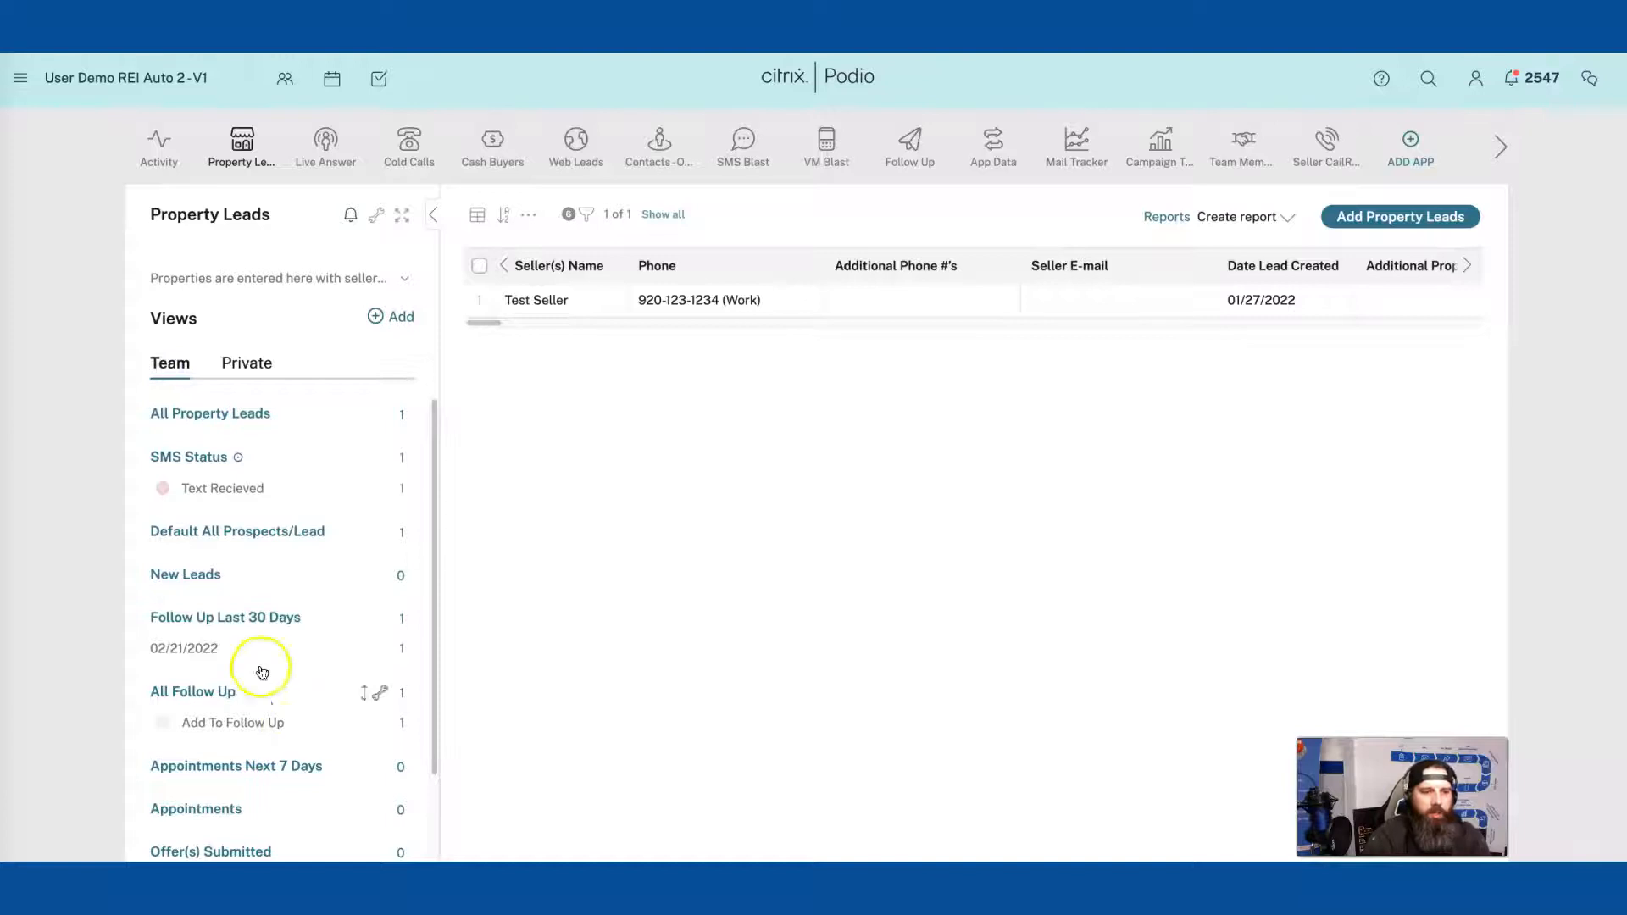
{"action": "left_click", "coordinate": [173, 694]}
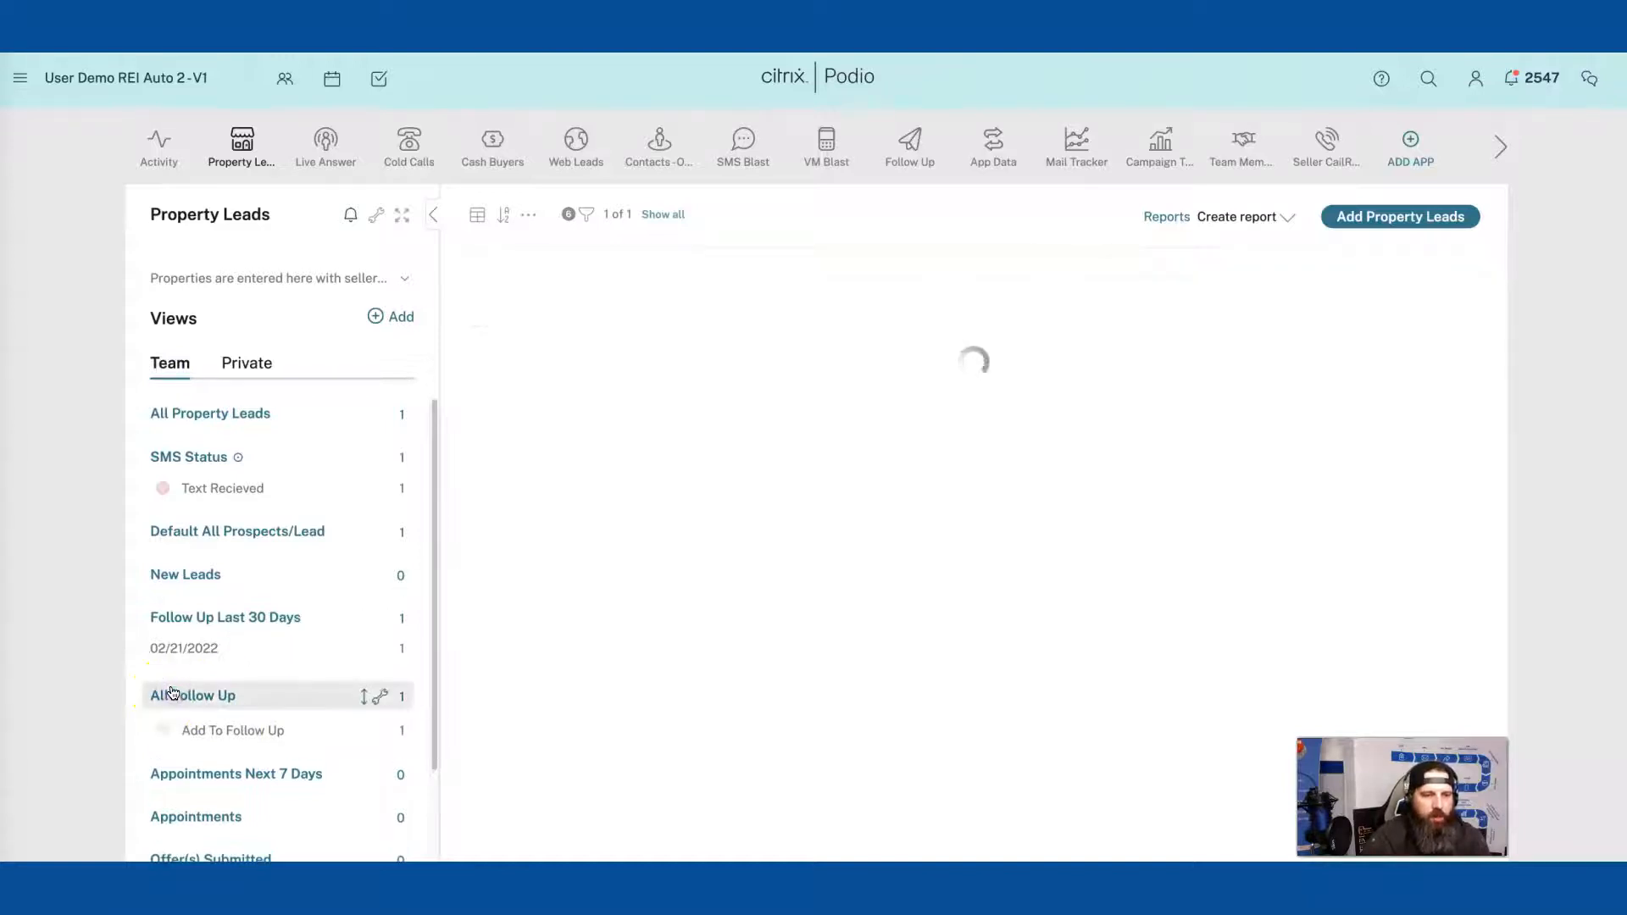
{"action": "left_click", "coordinate": [570, 215]}
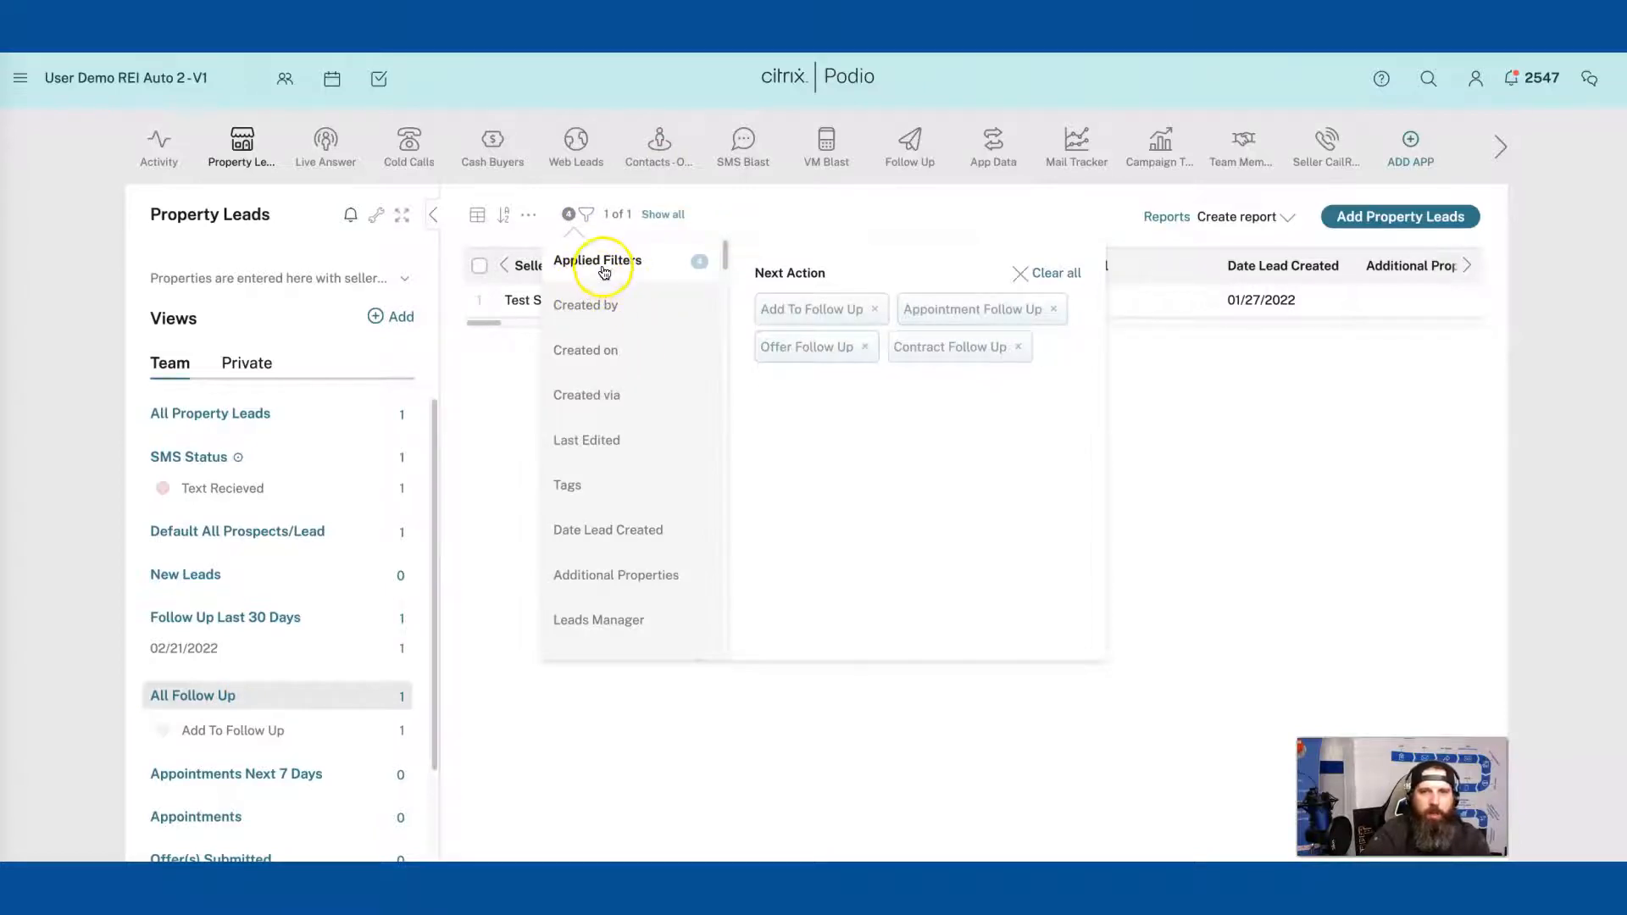
{"action": "scroll", "coordinate": [581, 588], "scroll_direction": "down", "scroll_amount": 3}
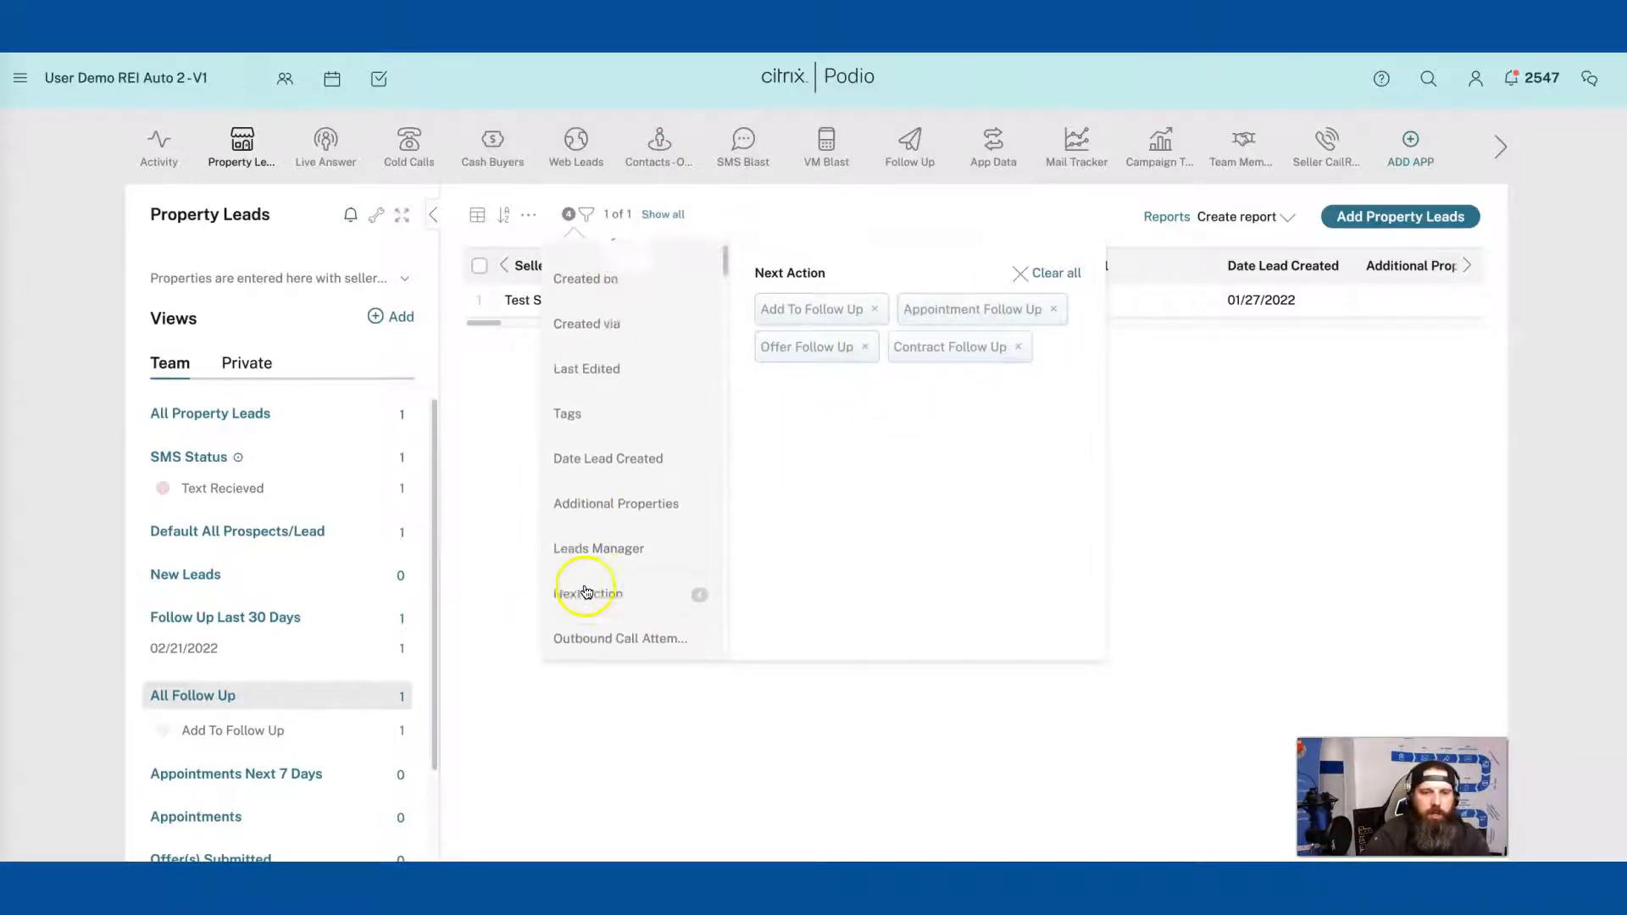
{"action": "scroll", "coordinate": [593, 594], "scroll_direction": "down", "scroll_amount": 2}
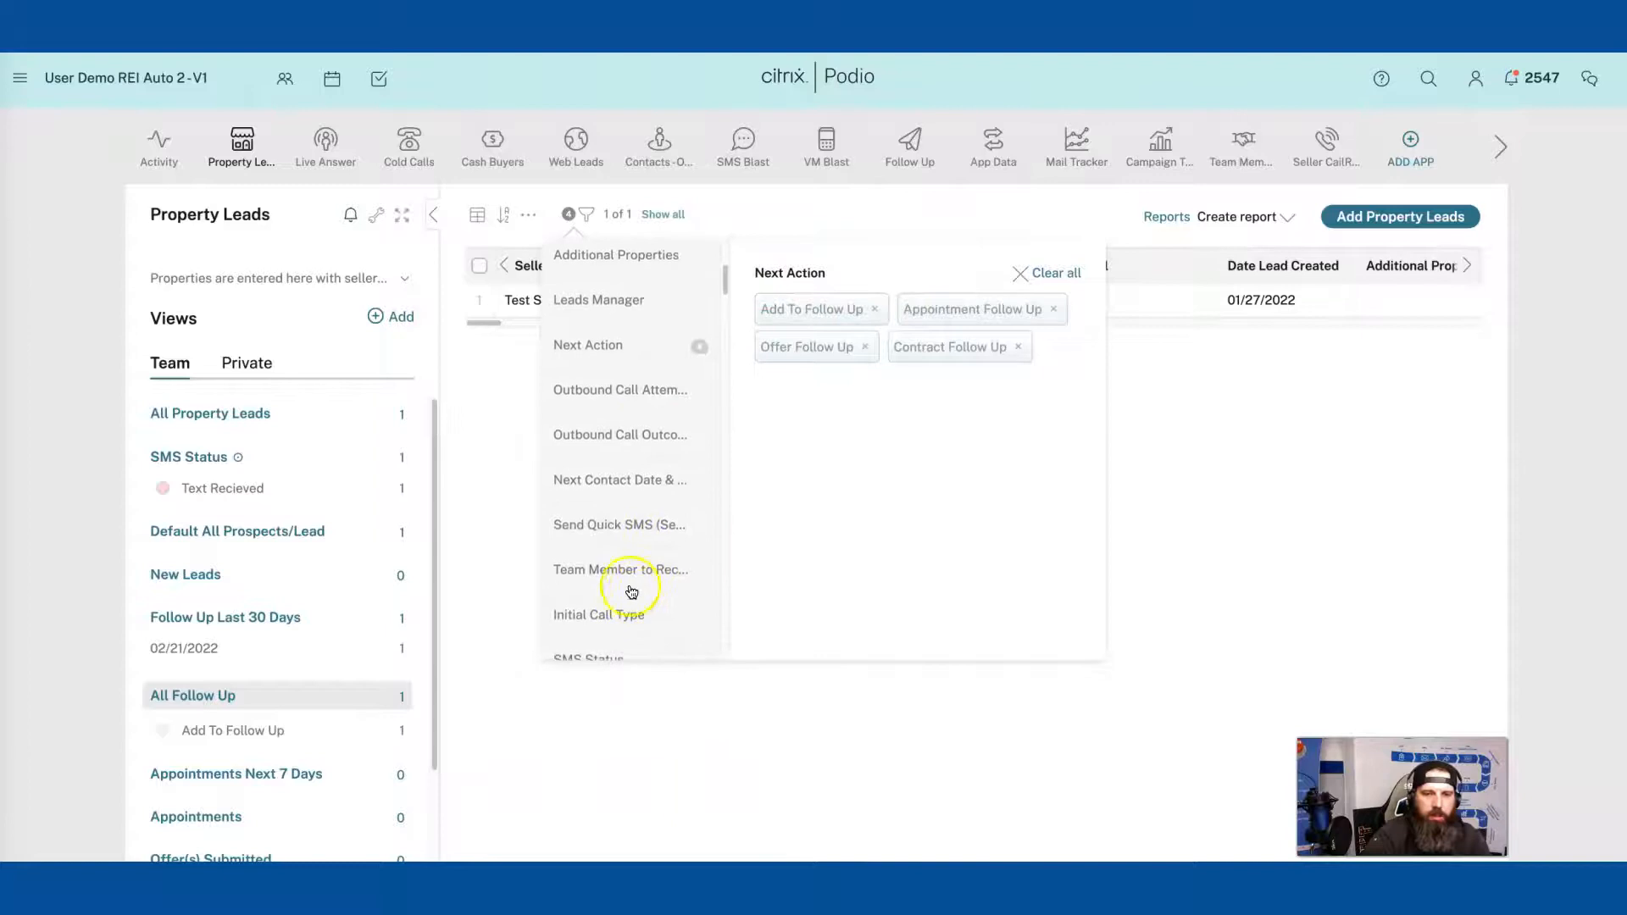
{"action": "left_click", "coordinate": [629, 580]}
{"action": "left_click", "coordinate": [865, 416]}
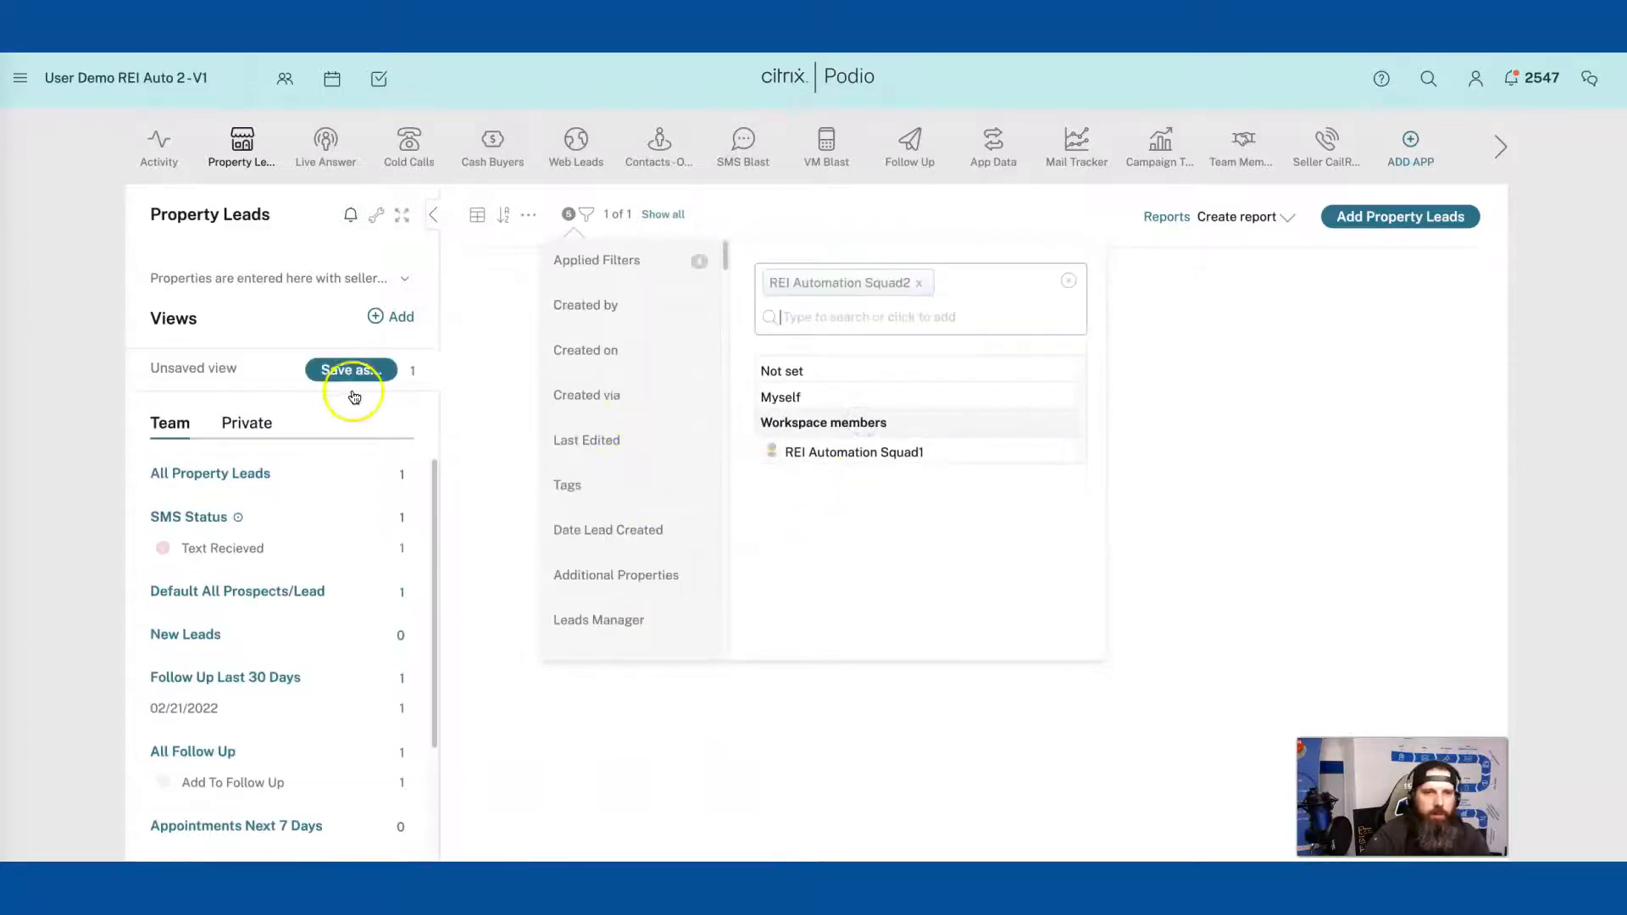
{"action": "left_click", "coordinate": [615, 260]}
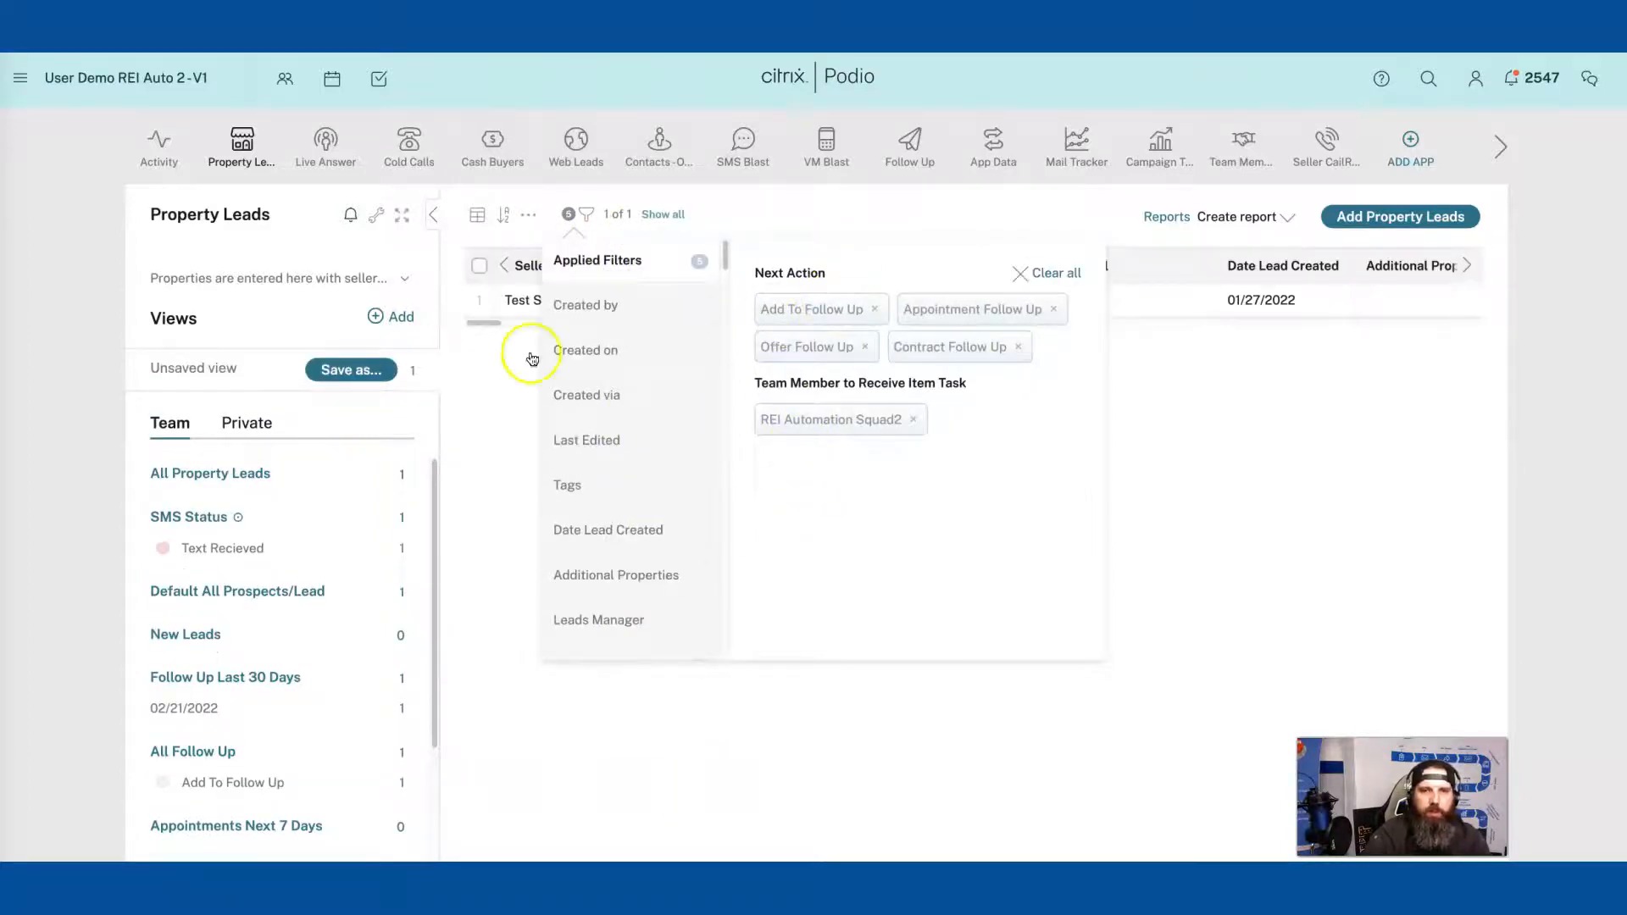
Step: Save the filtered list as a new private view titled All Follow Up, split by Next Action, and move it below Follow Up Last 30 Days
{"action": "left_click", "coordinate": [349, 373]}
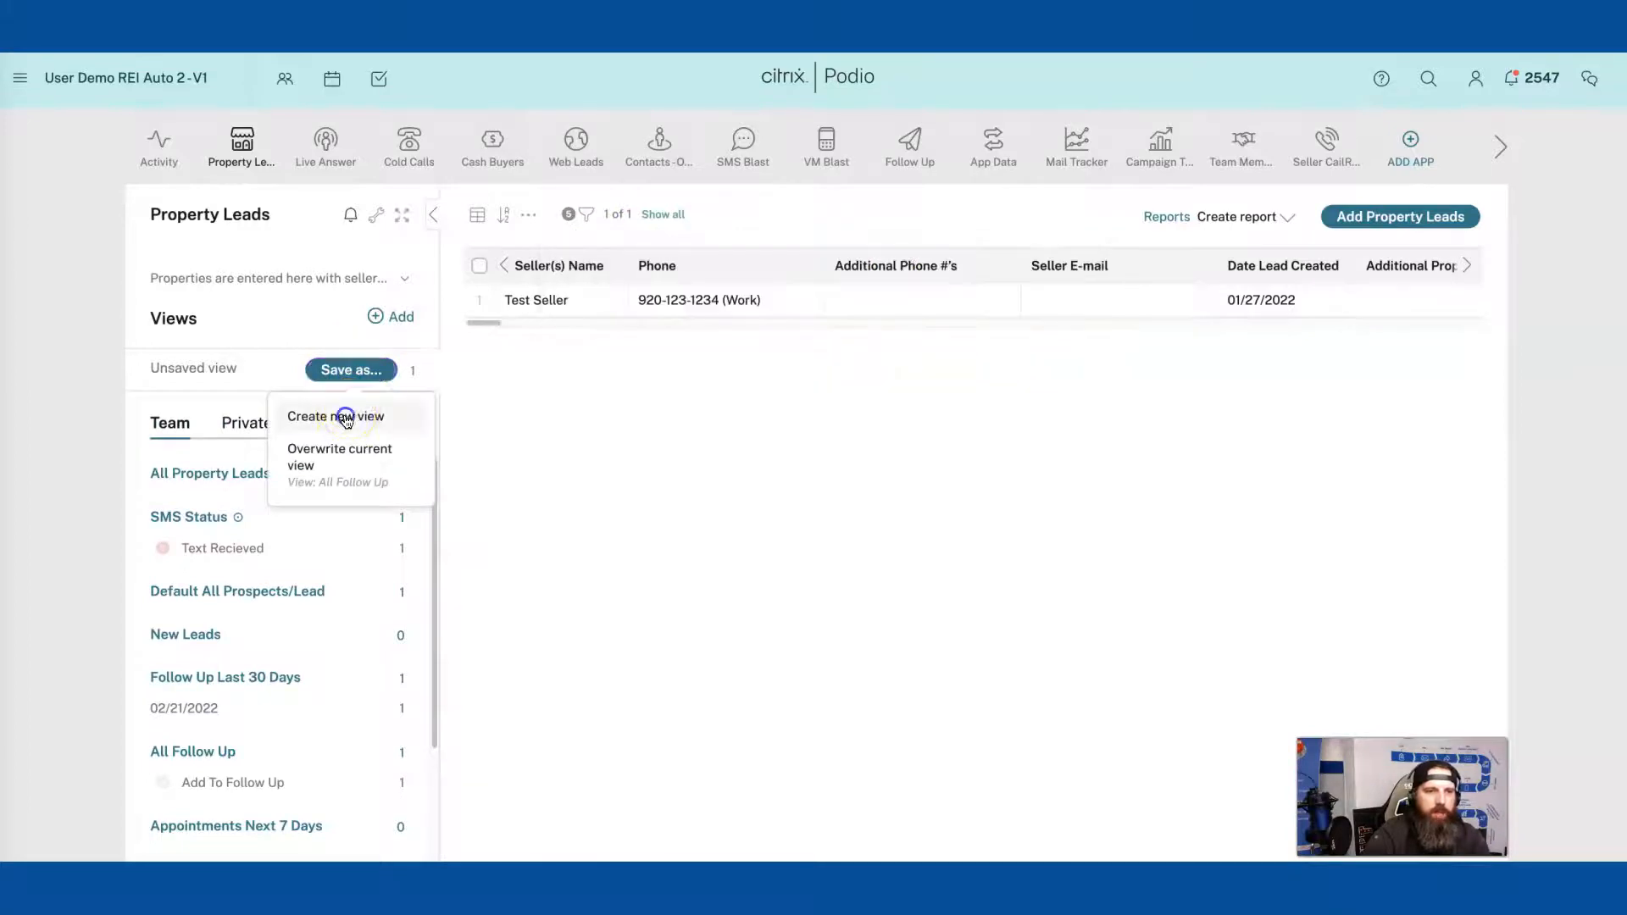
{"action": "left_click", "coordinate": [345, 417]}
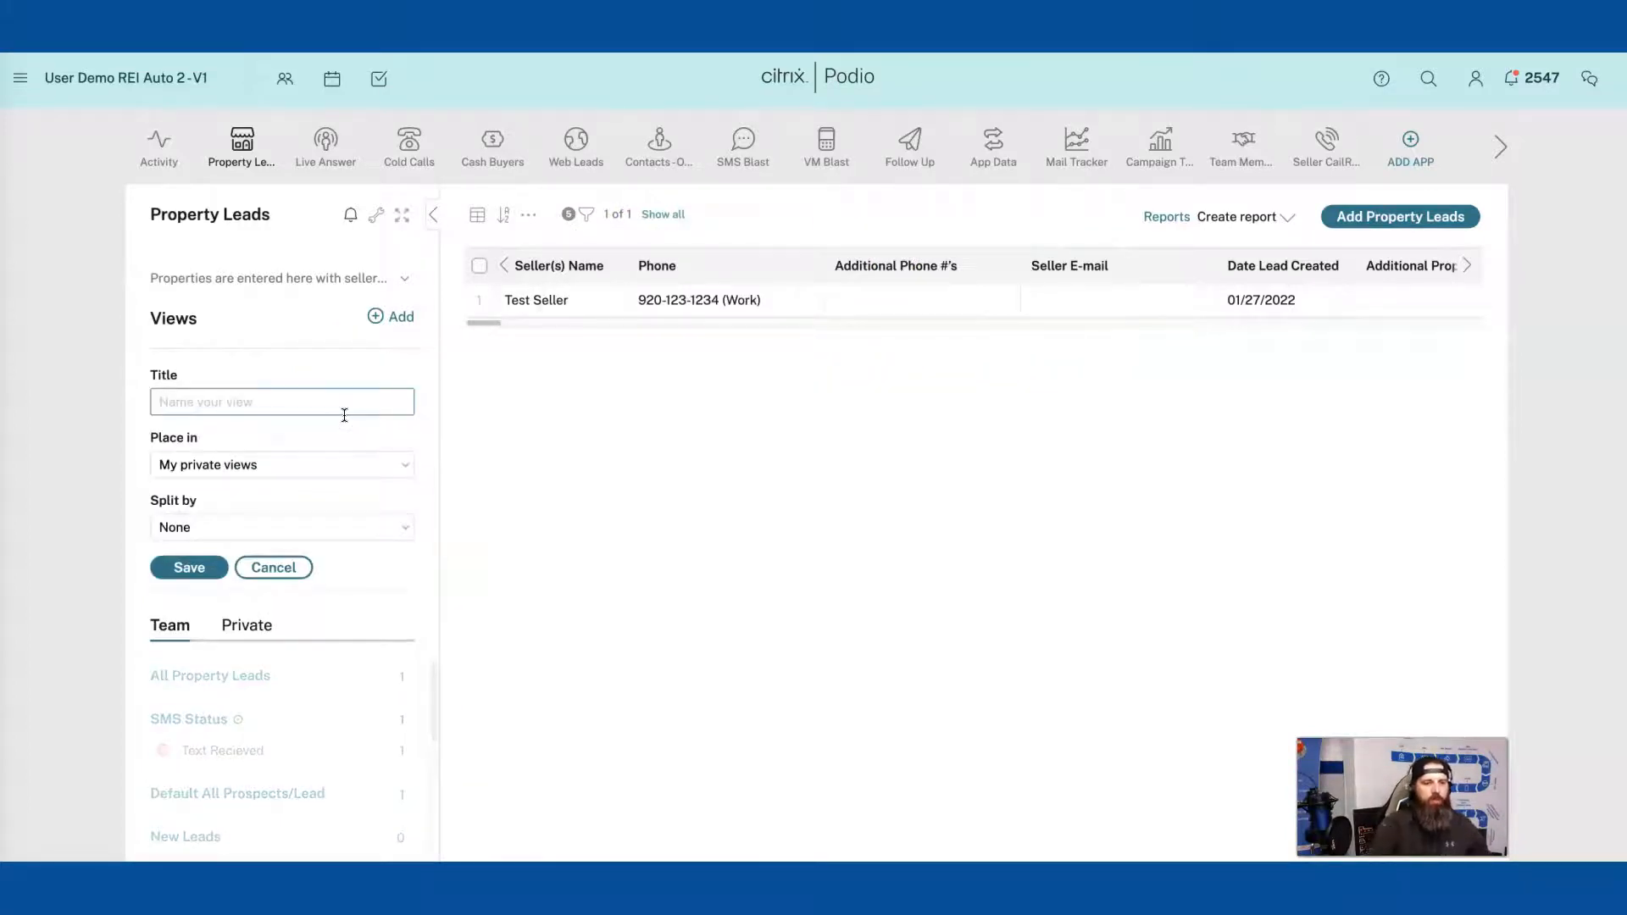
{"action": "scroll", "coordinate": [273, 676], "scroll_direction": "down", "scroll_amount": 5}
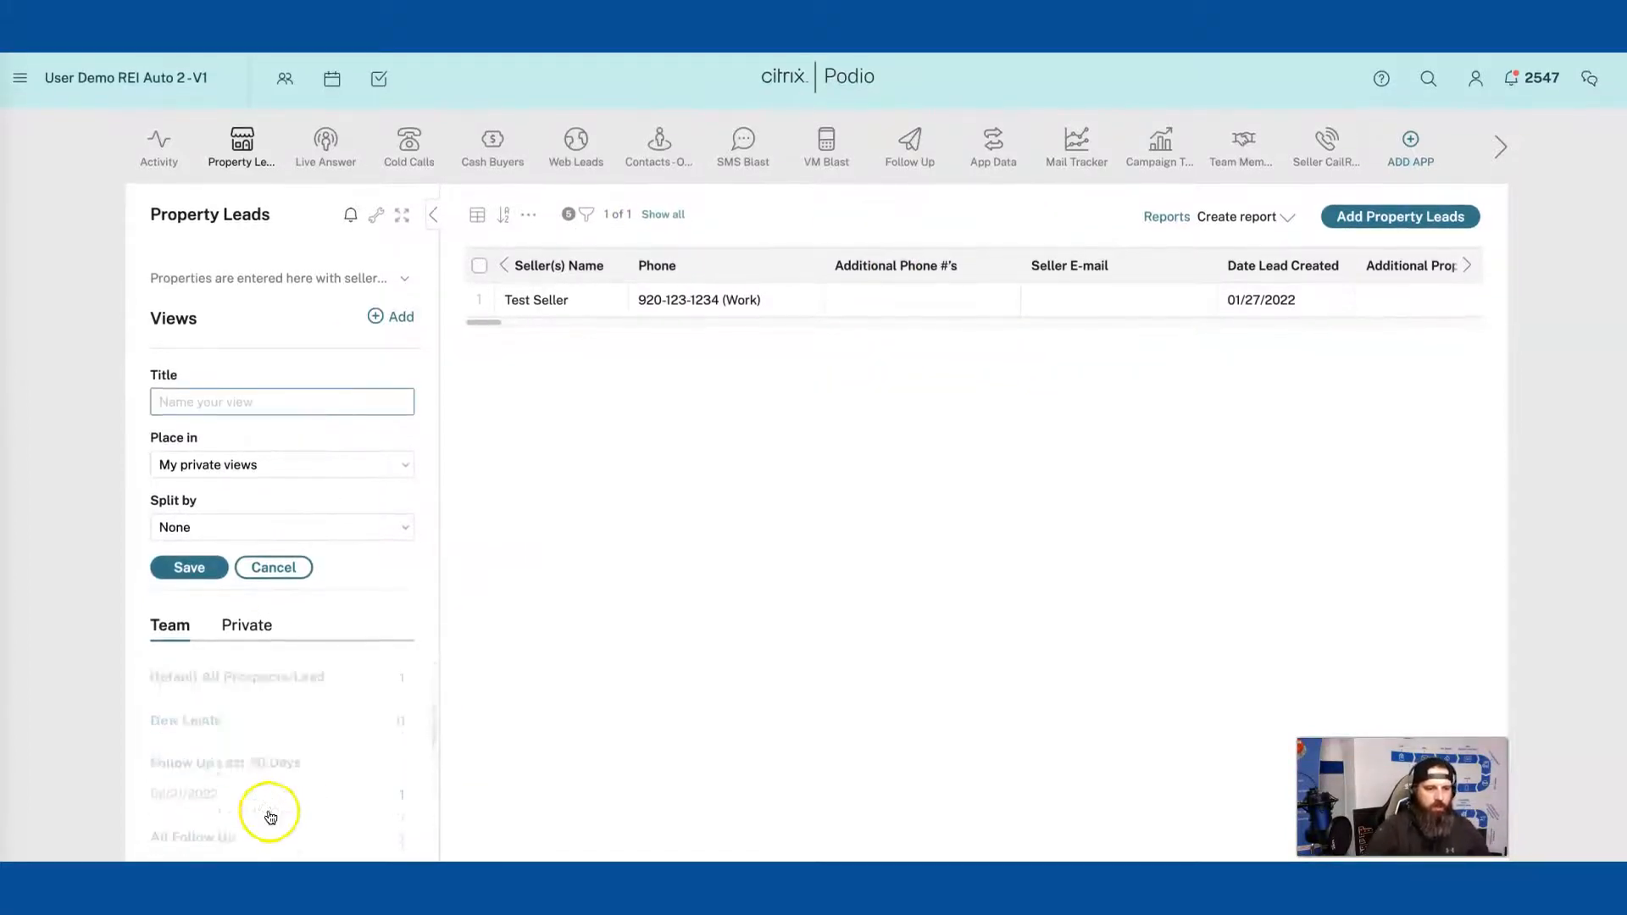
{"action": "scroll", "coordinate": [280, 809], "scroll_direction": "up", "scroll_amount": 1}
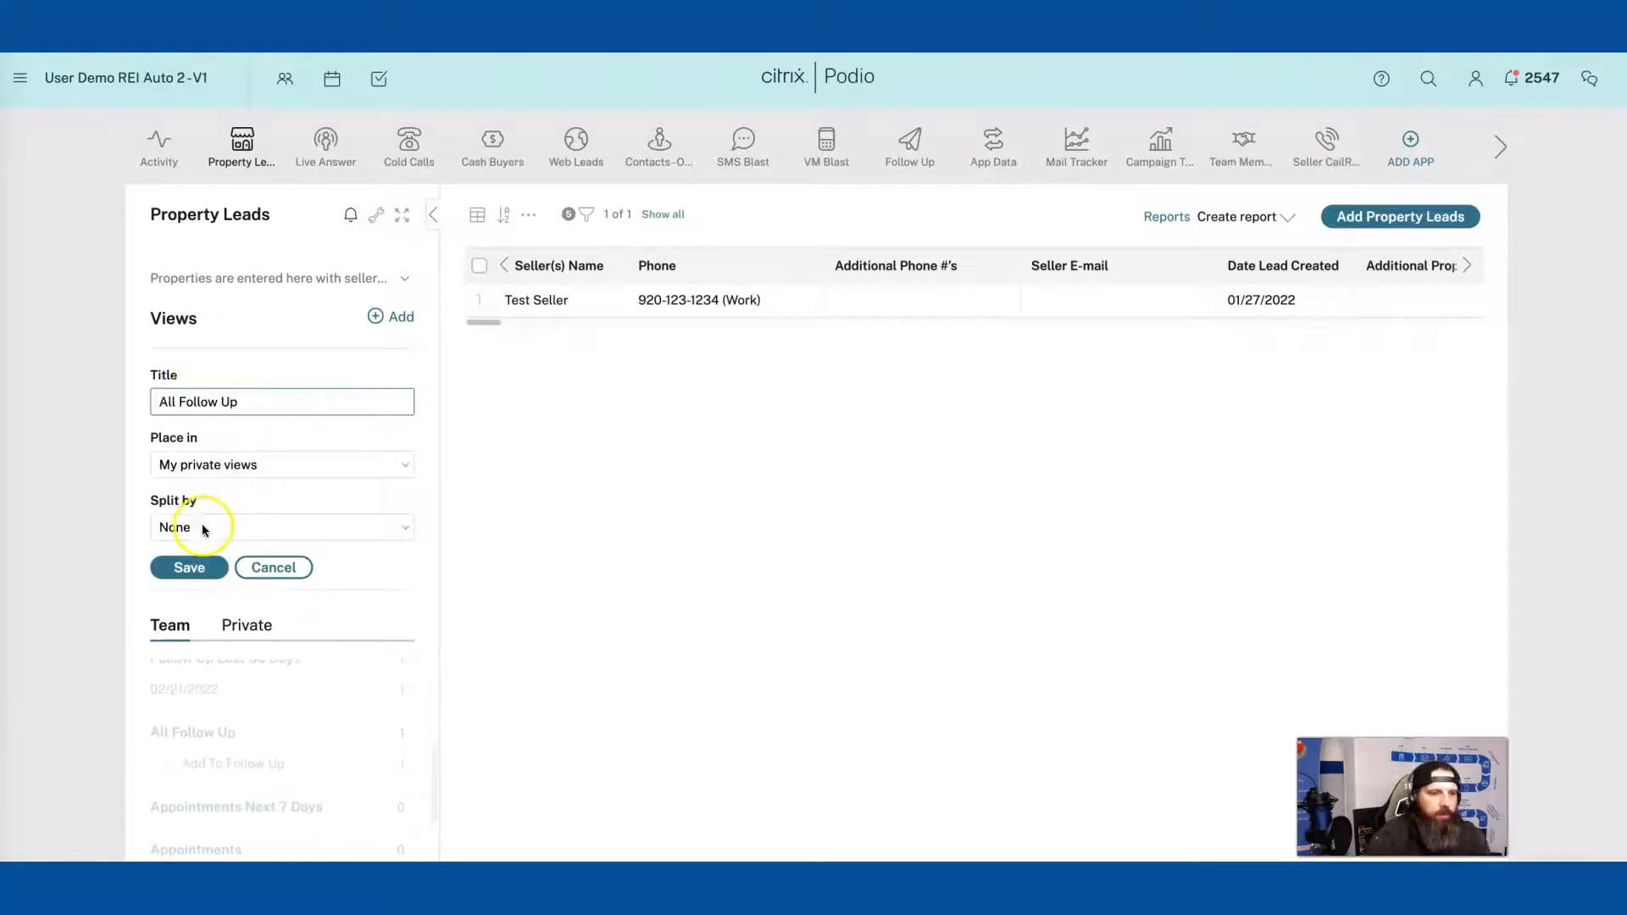
{"action": "left_click", "coordinate": [212, 528]}
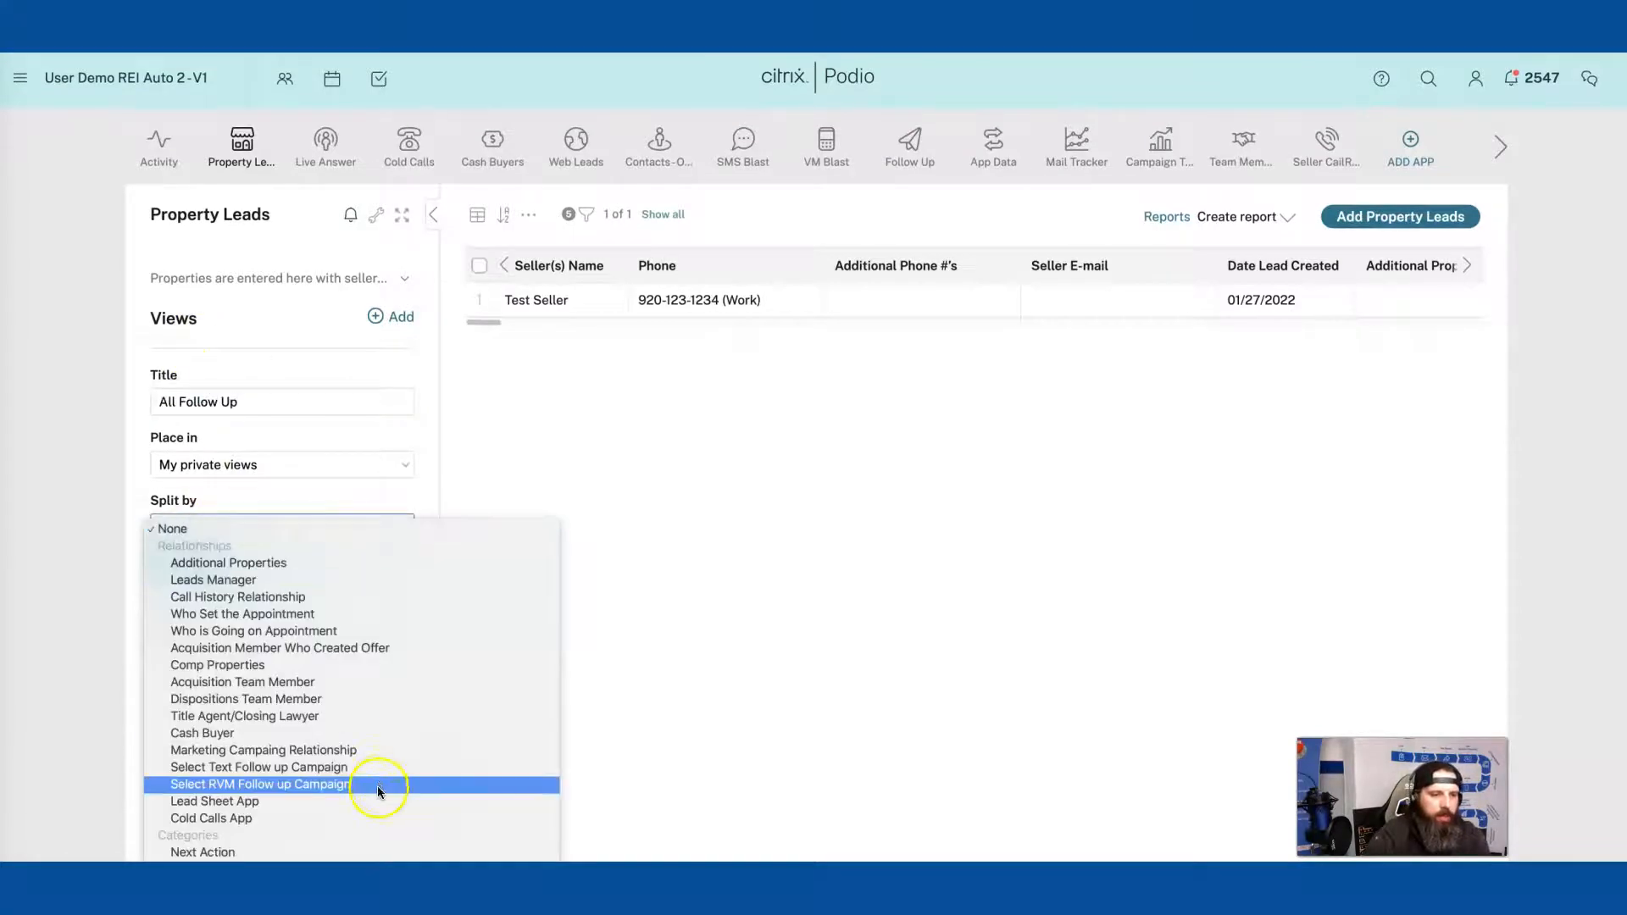
{"action": "left_click", "coordinate": [375, 848]}
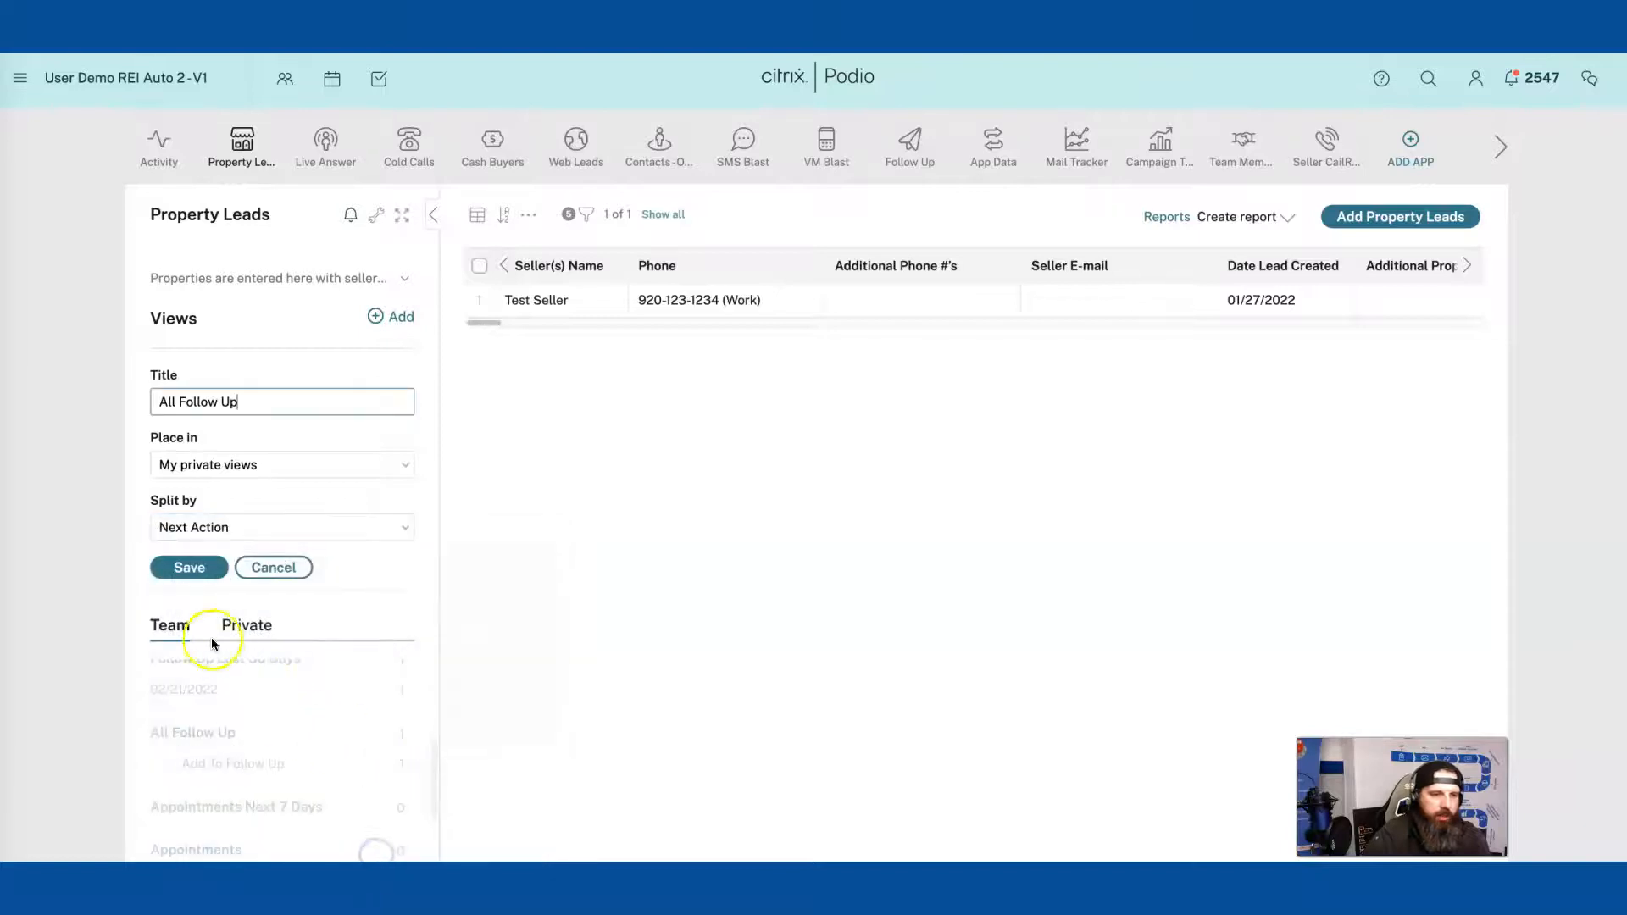
{"action": "left_click", "coordinate": [188, 566]}
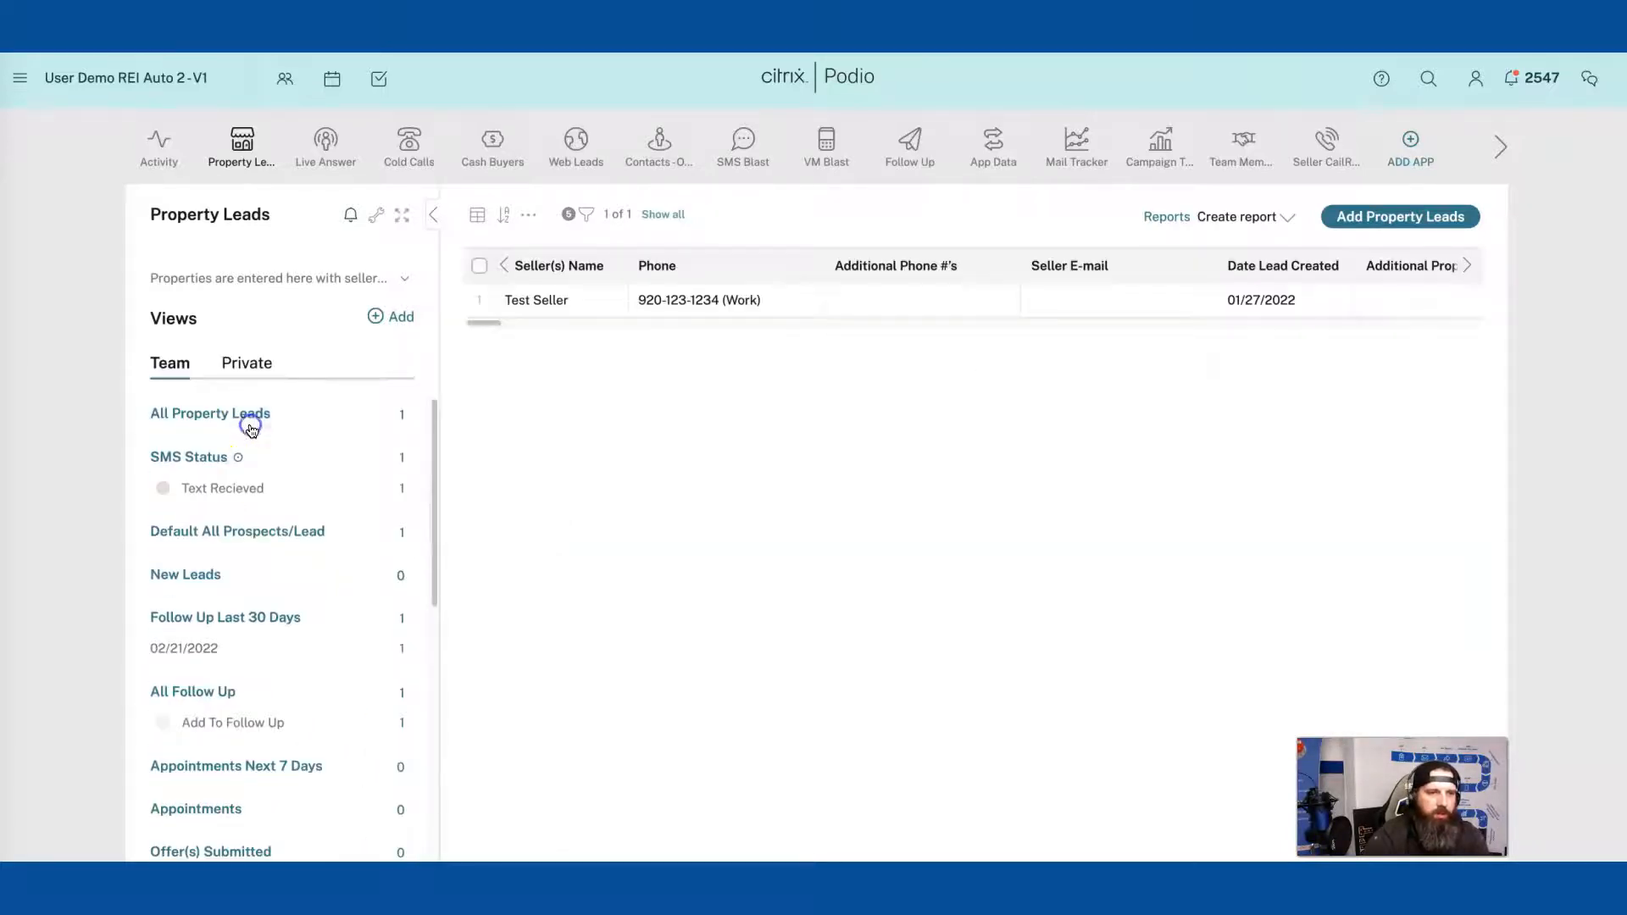
{"action": "left_click", "coordinate": [243, 365]}
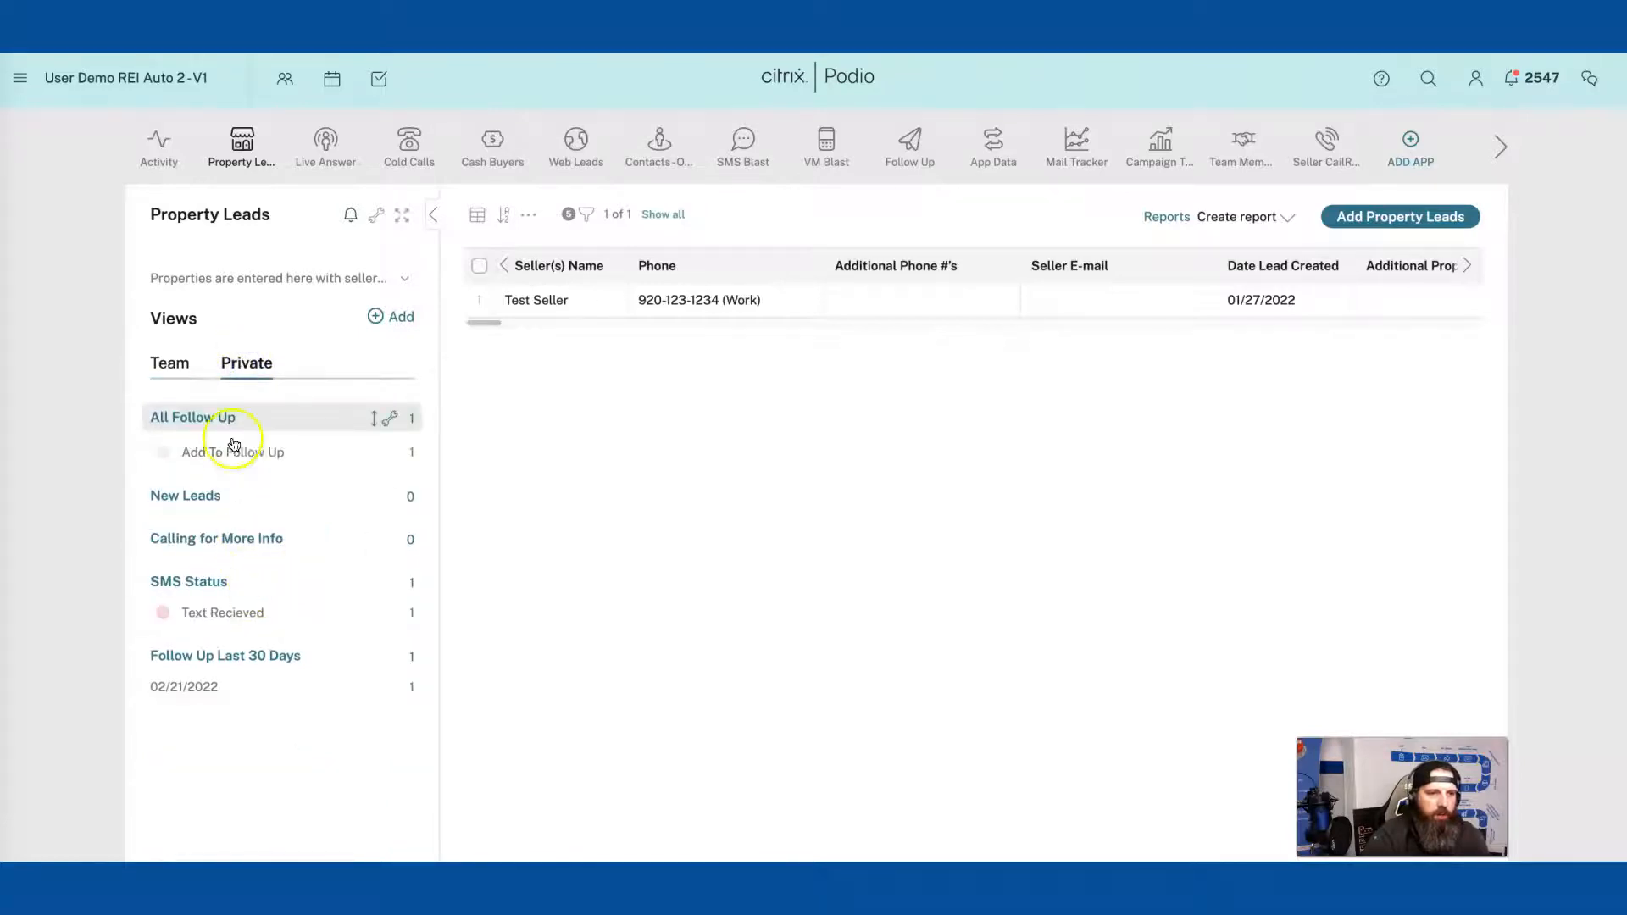
{"action": "left_click_drag", "start_coordinate": [225, 421], "coordinate": [231, 696]}
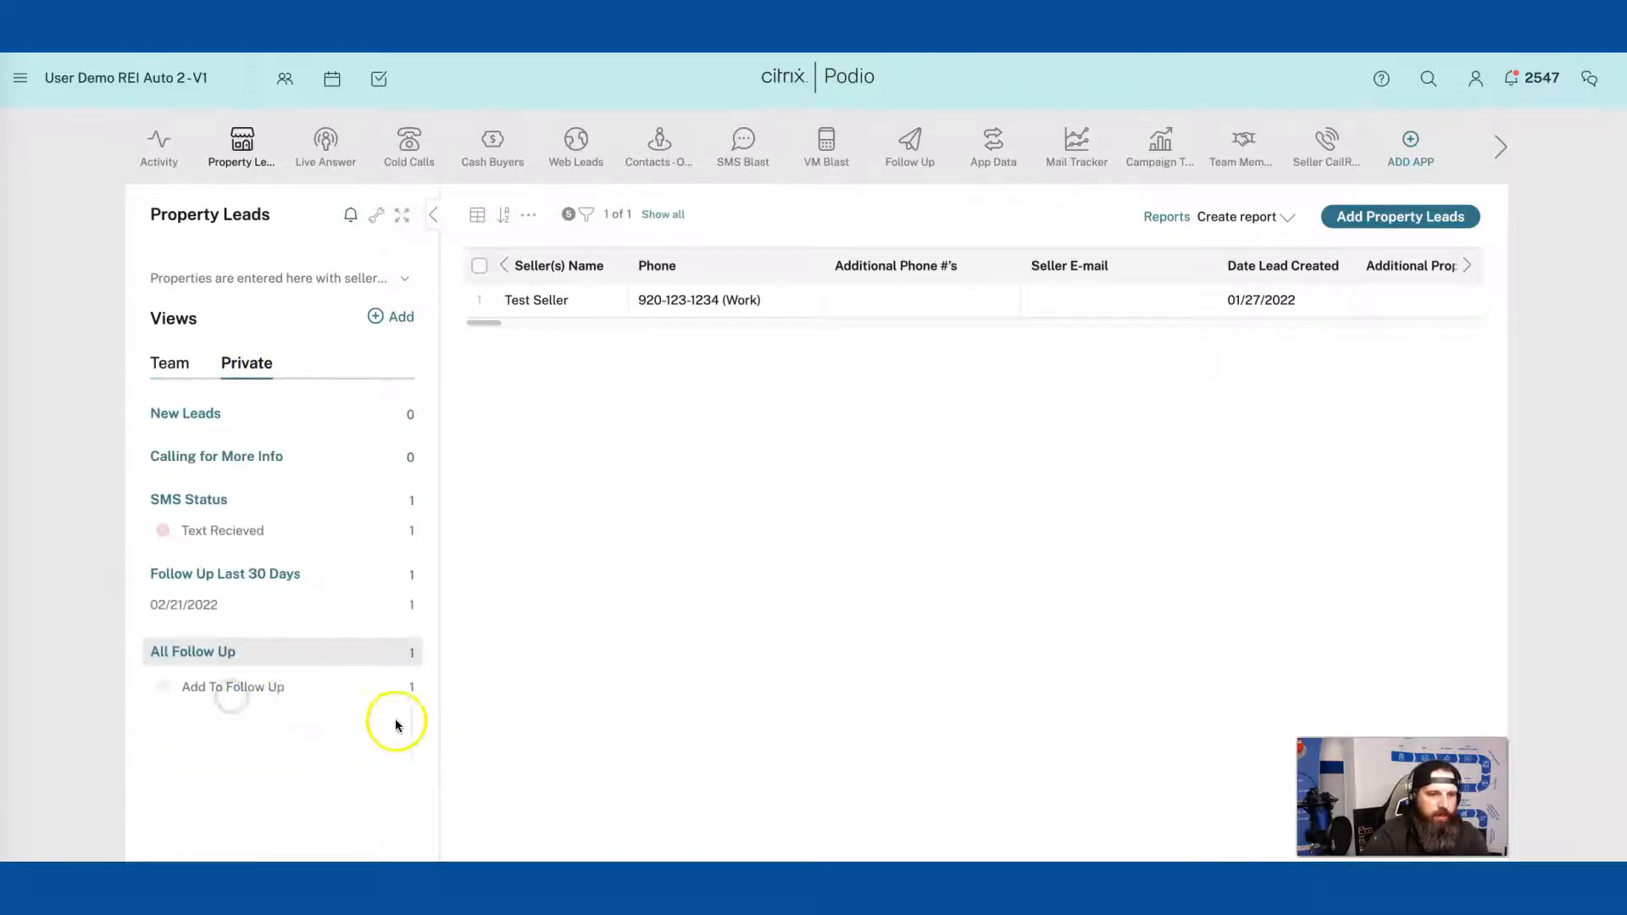
Step: Open the test lead from the Add To Follow Up group of the team's All Follow Up view
{"action": "left_click", "coordinate": [172, 363]}
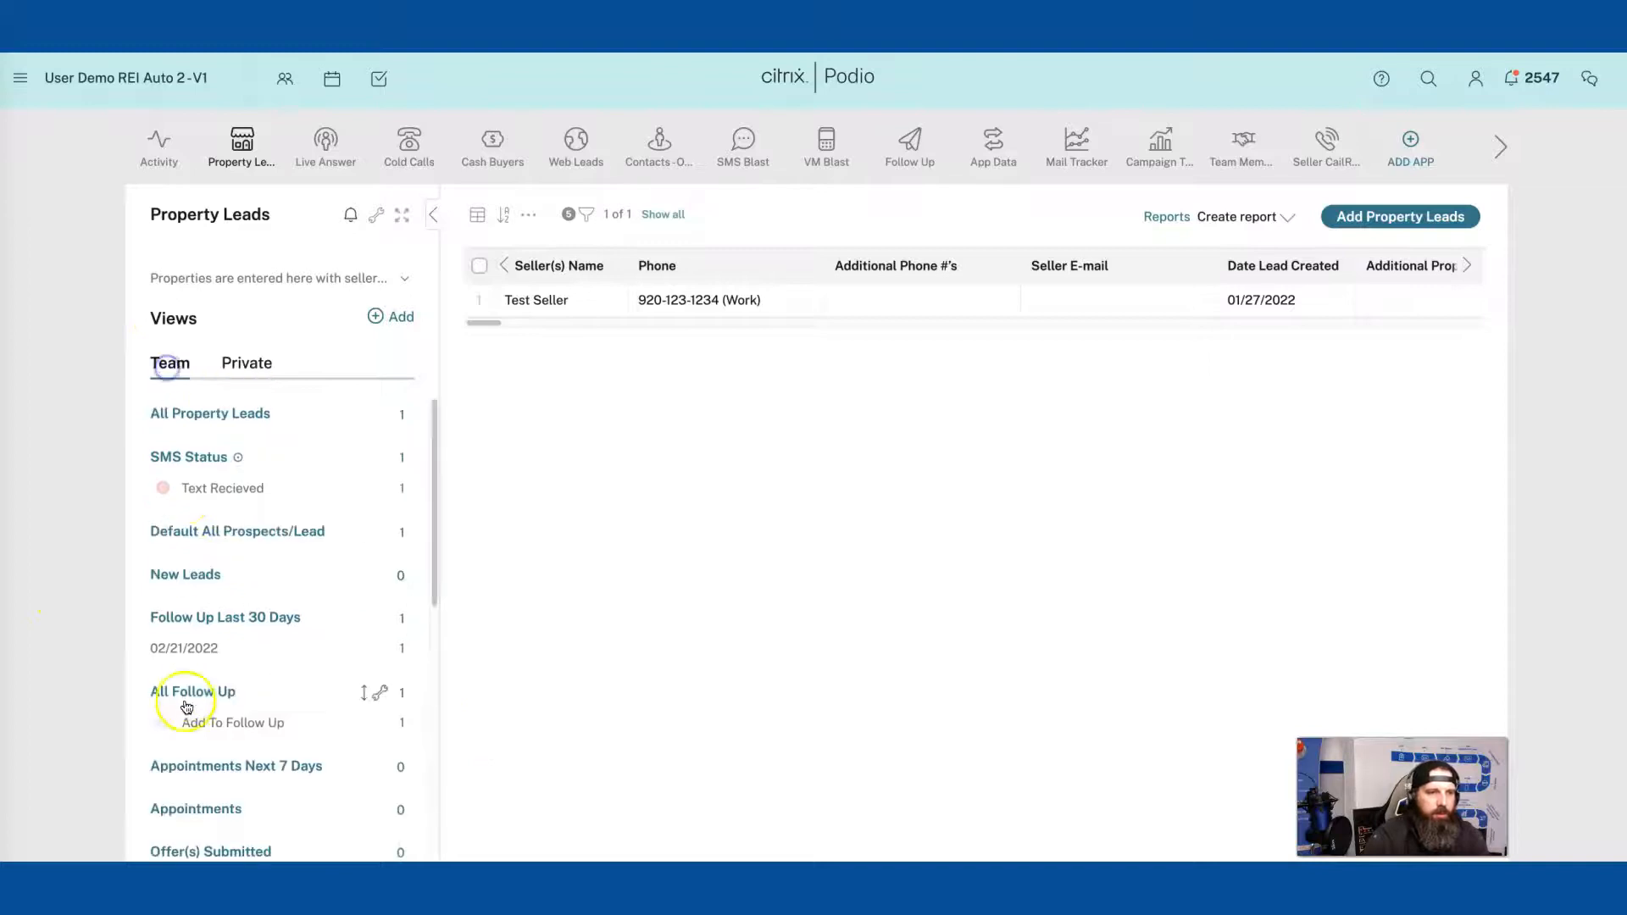
{"action": "scroll", "coordinate": [190, 695], "scroll_direction": "down", "scroll_amount": 2}
{"action": "scroll", "coordinate": [190, 695], "scroll_direction": "down", "scroll_amount": 1}
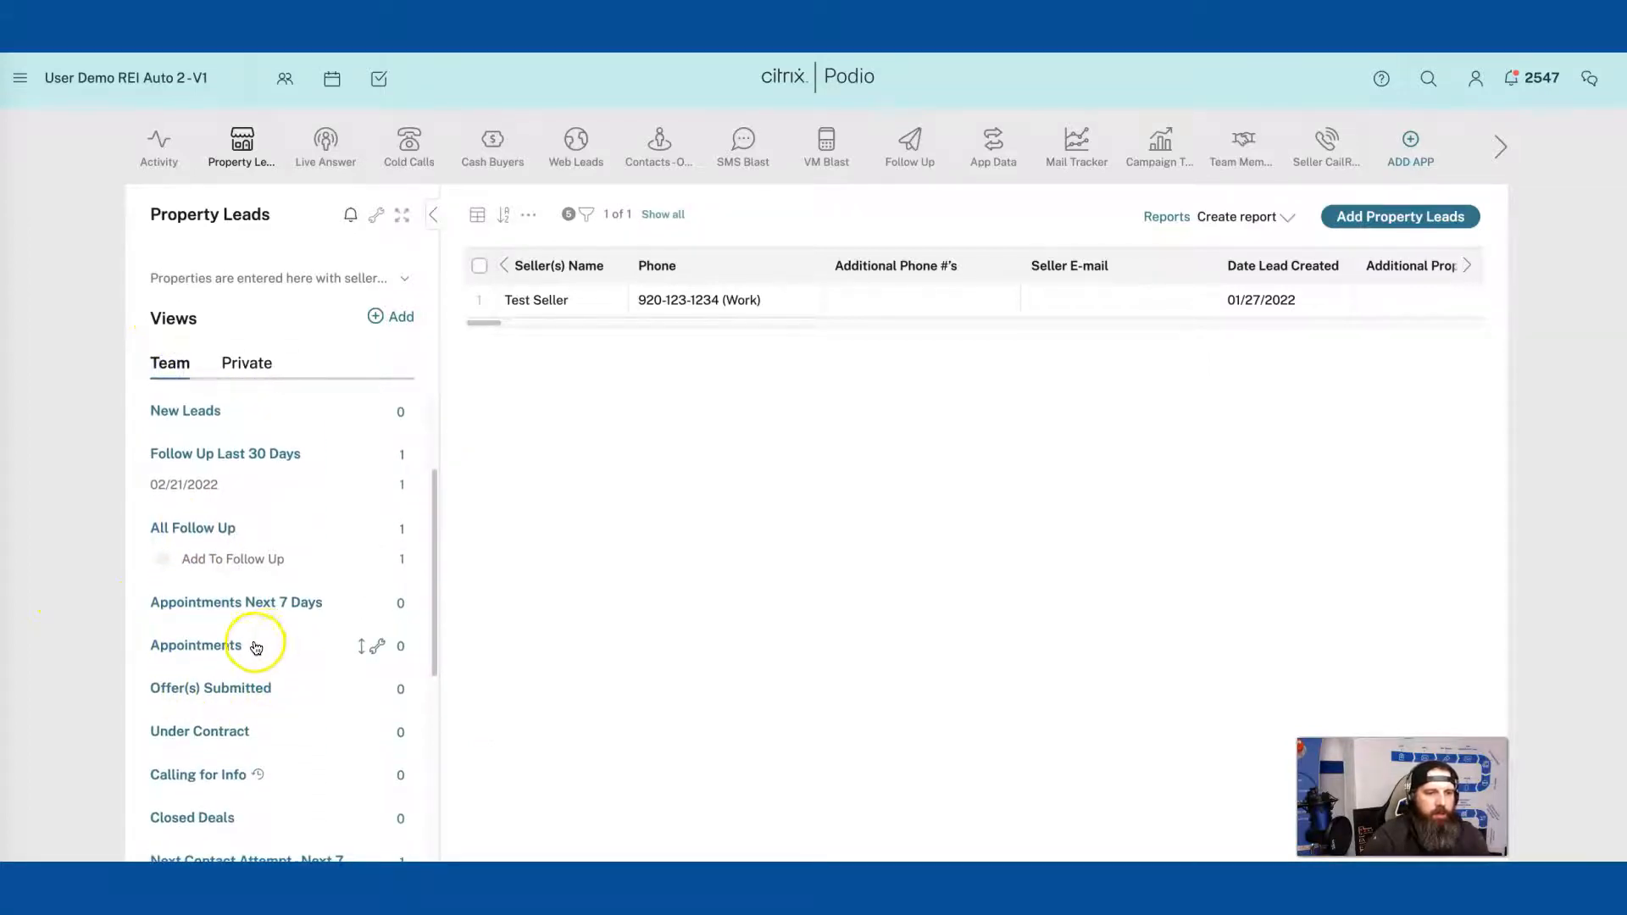
{"action": "left_click", "coordinate": [290, 559]}
{"action": "left_click", "coordinate": [640, 300]}
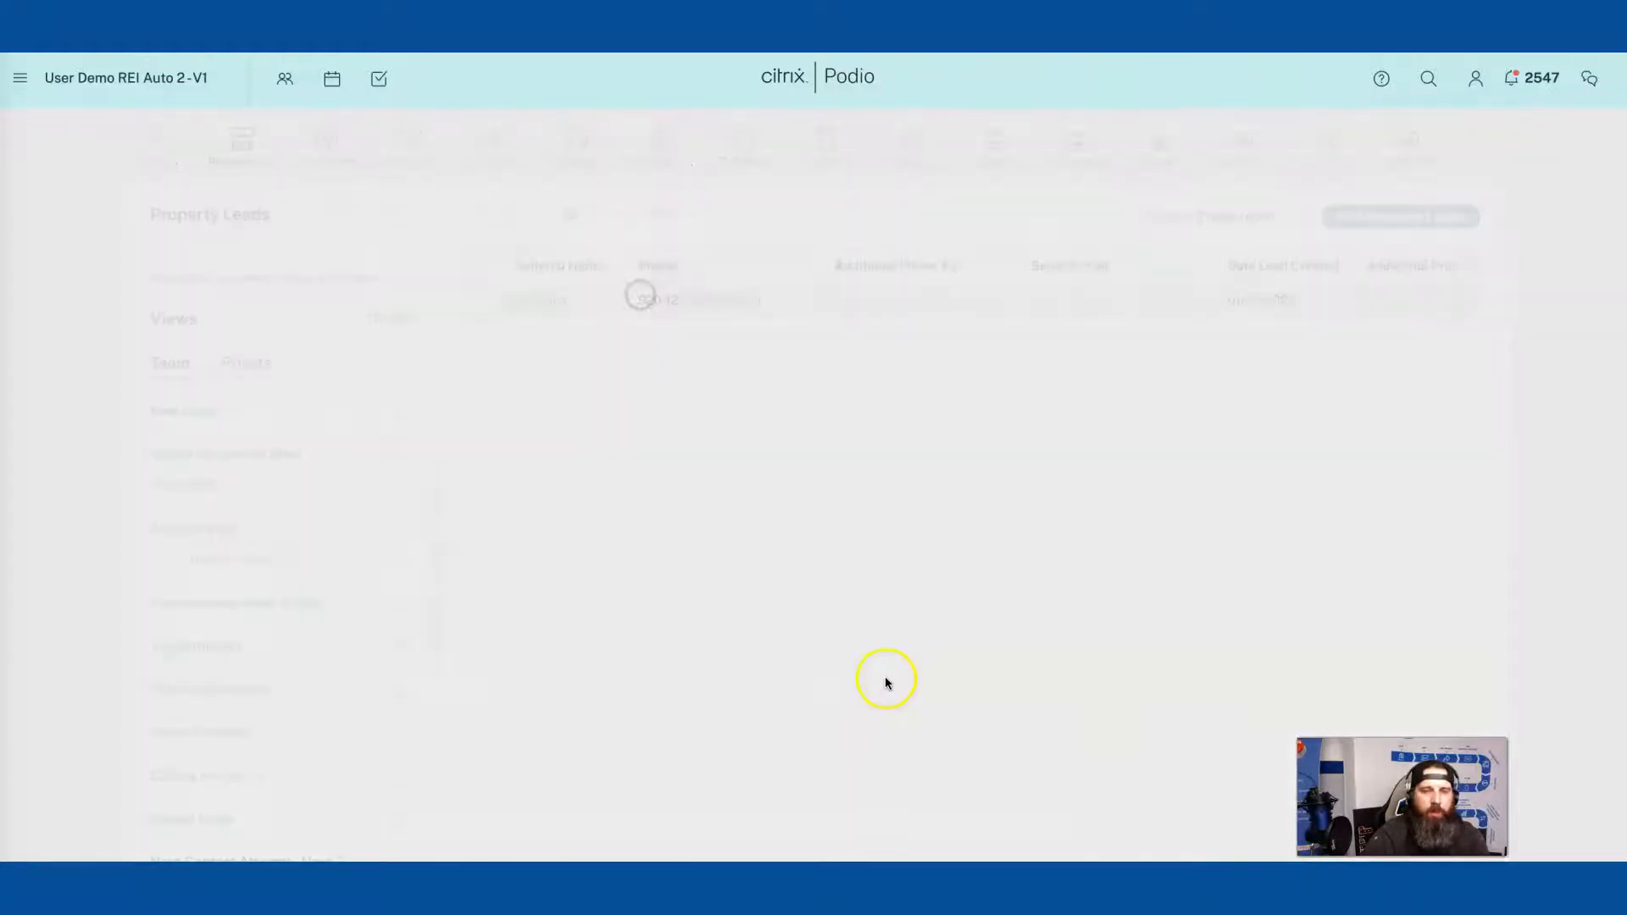
Step: Set the lead's Date of Appointment to 02/21/2022 at 03:00 PM
{"action": "scroll", "coordinate": [636, 727], "scroll_direction": "down", "scroll_amount": 20}
{"action": "scroll", "coordinate": [635, 729], "scroll_direction": "down", "scroll_amount": 20}
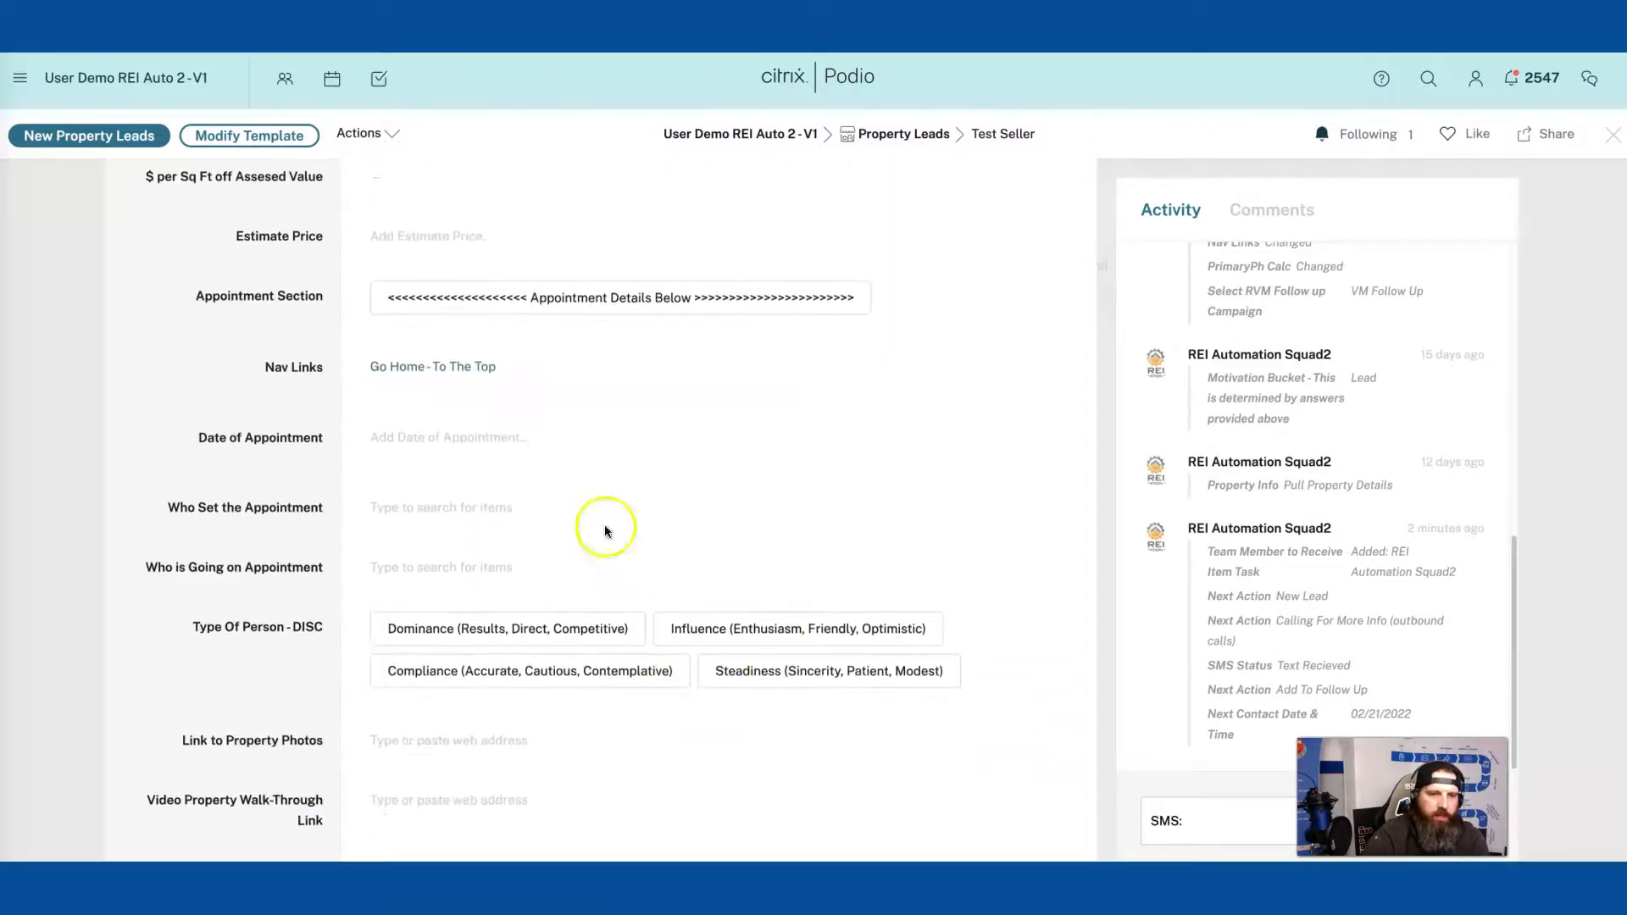
{"action": "left_click", "coordinate": [418, 426]}
{"action": "left_click", "coordinate": [431, 621]}
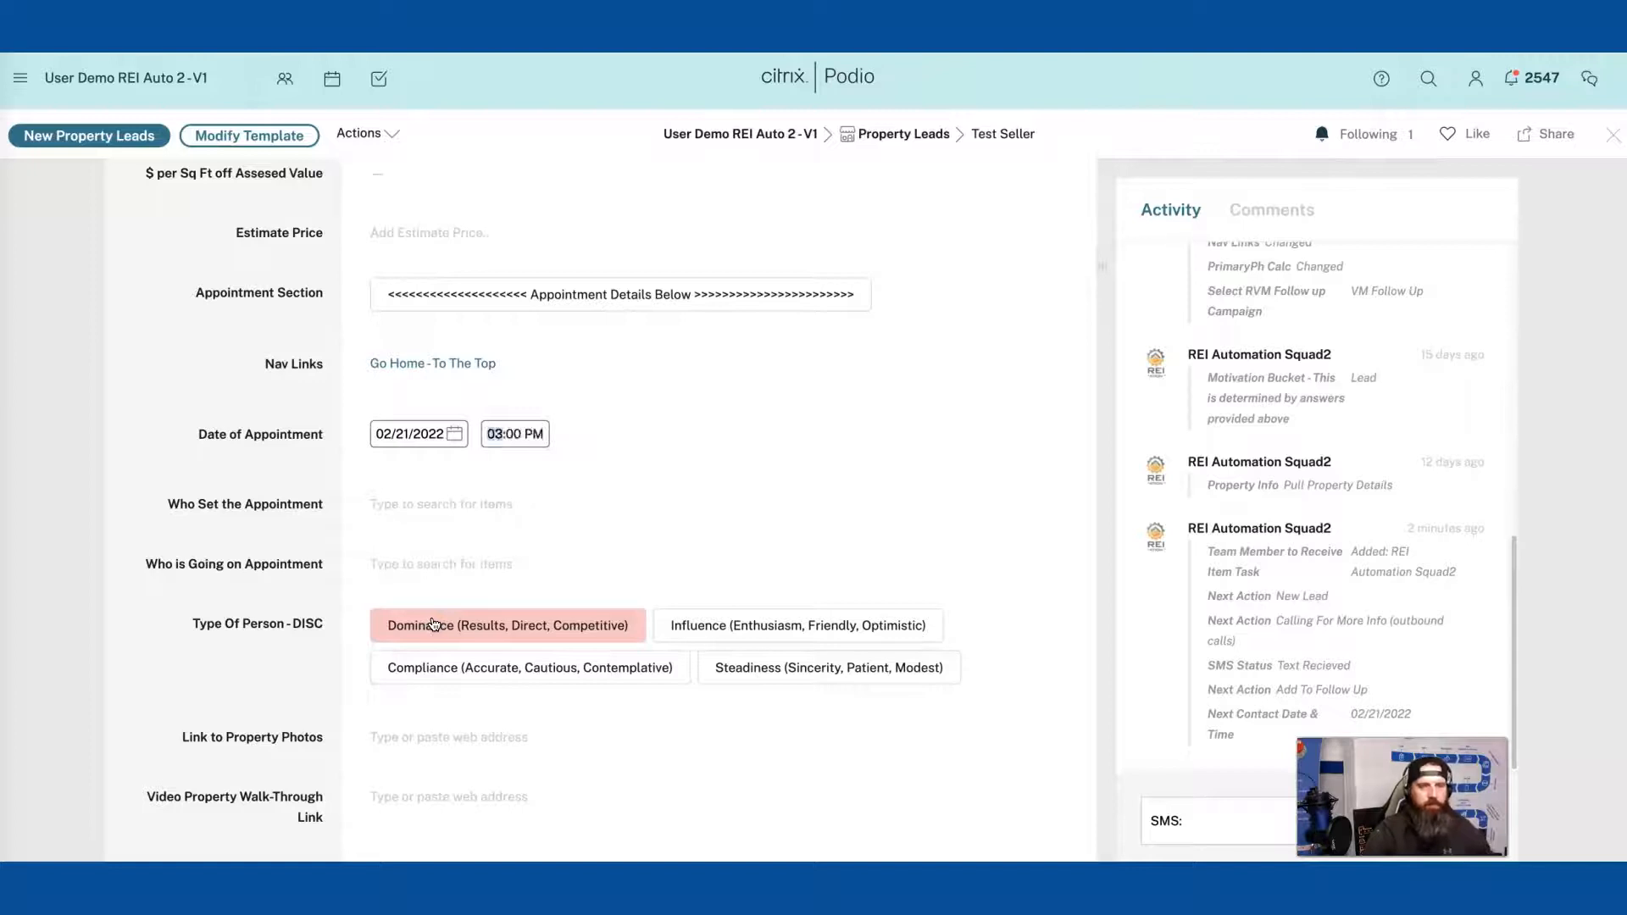
{"action": "left_click", "coordinate": [399, 508]}
{"action": "left_click", "coordinate": [298, 509]}
Step: Set the lead's Next Action to Appointment Set and return to the Property Leads list
{"action": "scroll", "coordinate": [327, 469], "scroll_direction": "up", "scroll_amount": 2}
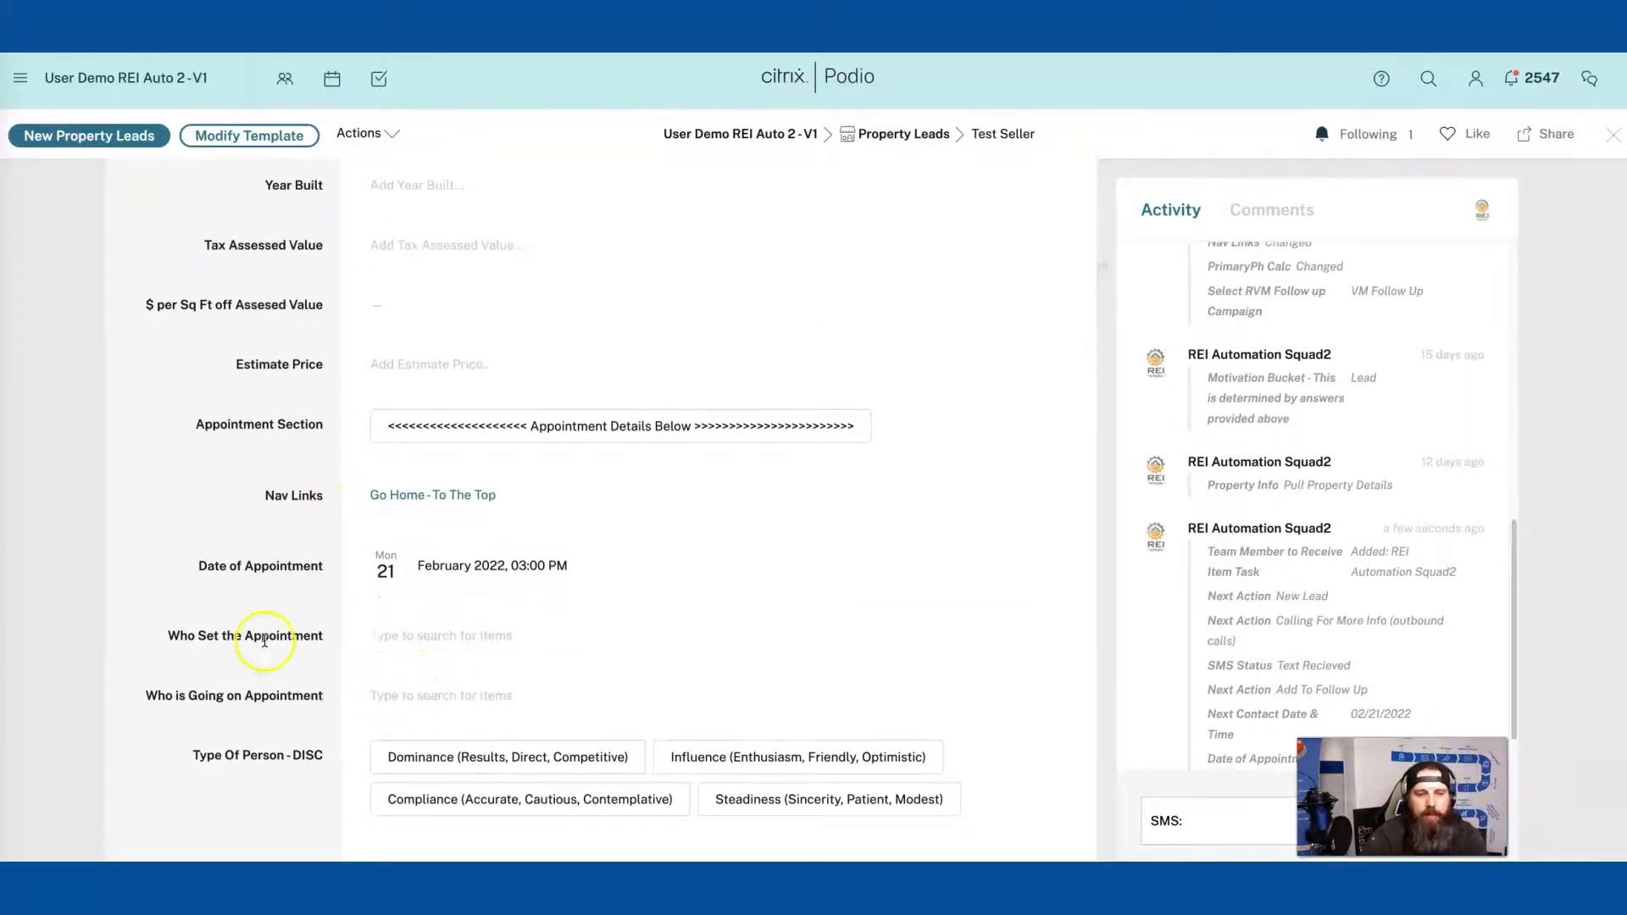
{"action": "scroll", "coordinate": [447, 647], "scroll_direction": "up", "scroll_amount": 3}
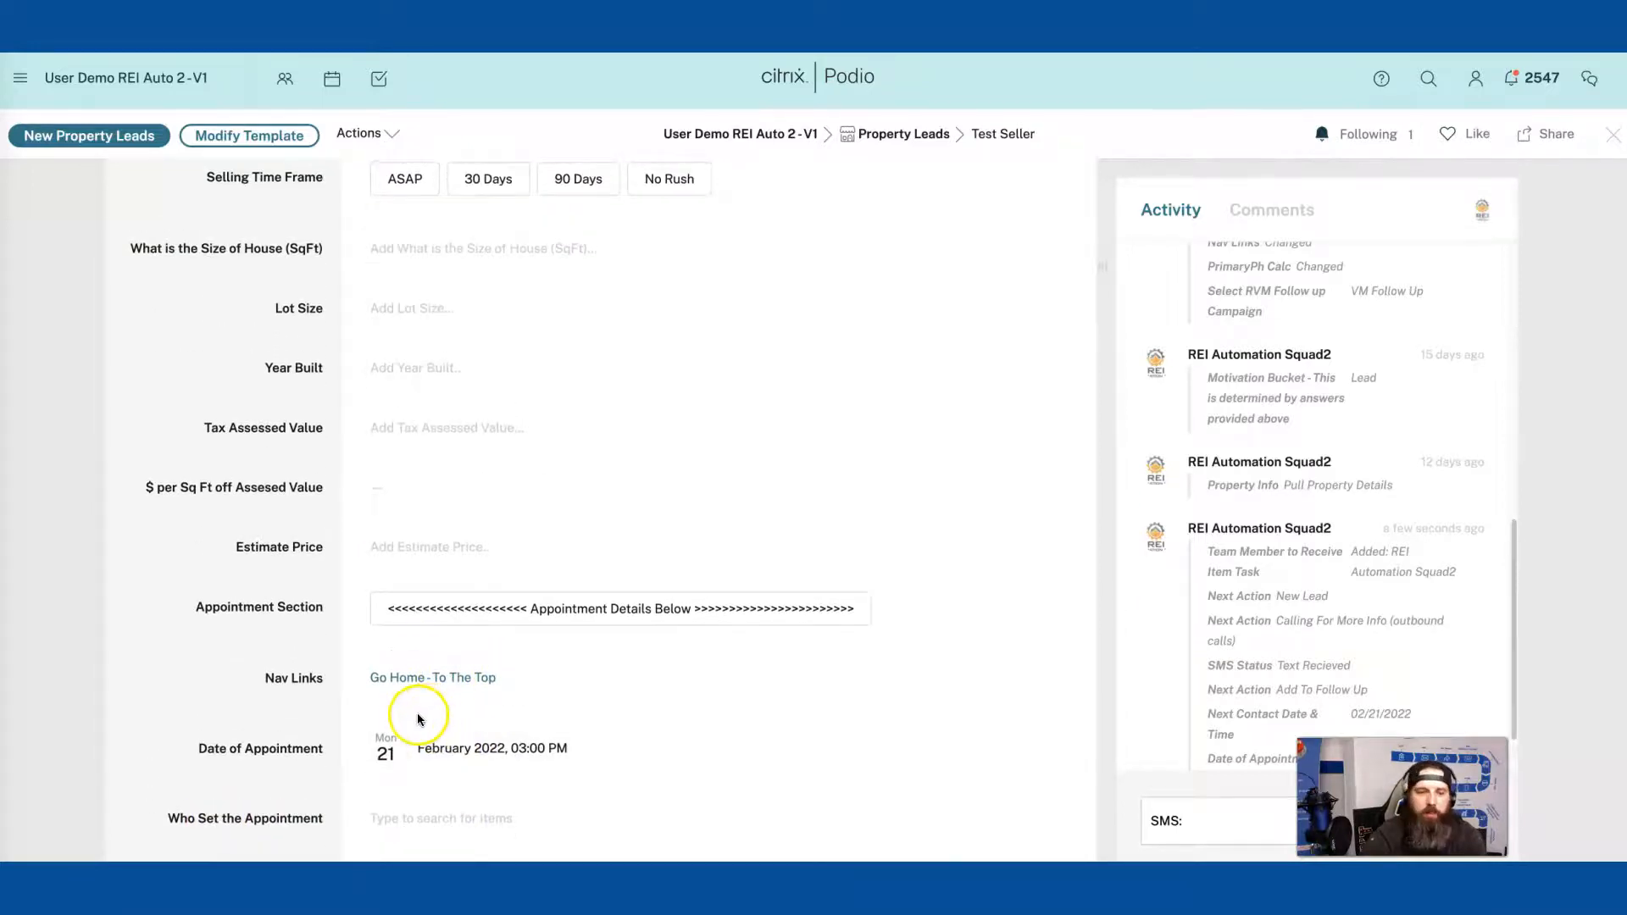
{"action": "scroll", "coordinate": [420, 715], "scroll_direction": "up", "scroll_amount": 10}
{"action": "scroll", "coordinate": [419, 718], "scroll_direction": "up", "scroll_amount": 10}
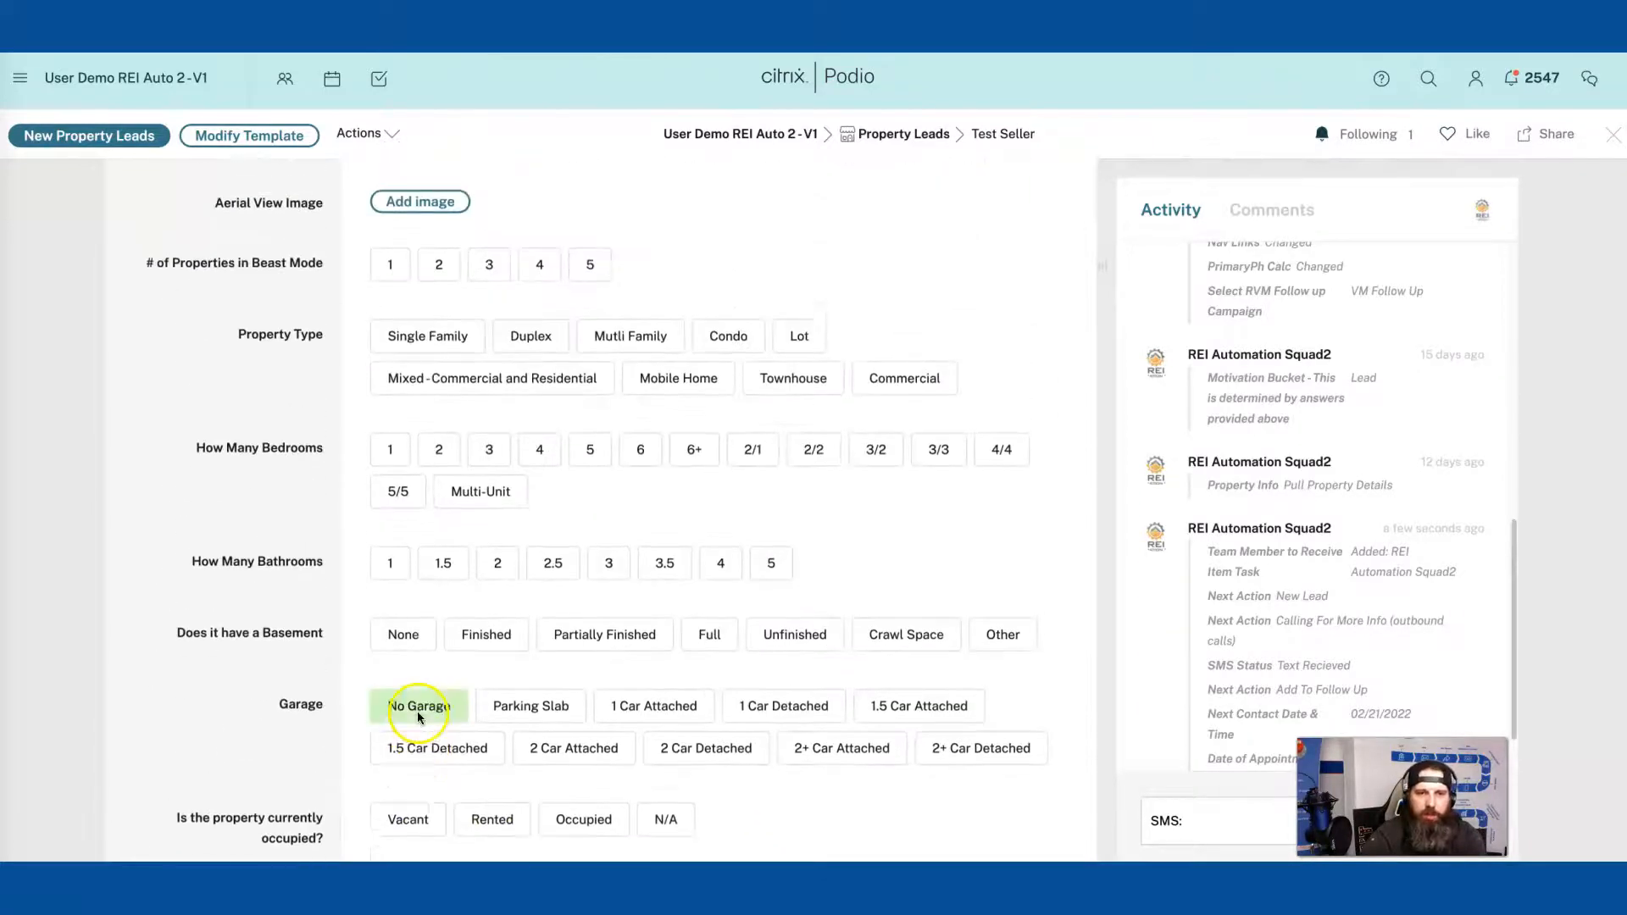
{"action": "scroll", "coordinate": [421, 718], "scroll_direction": "up", "scroll_amount": 10}
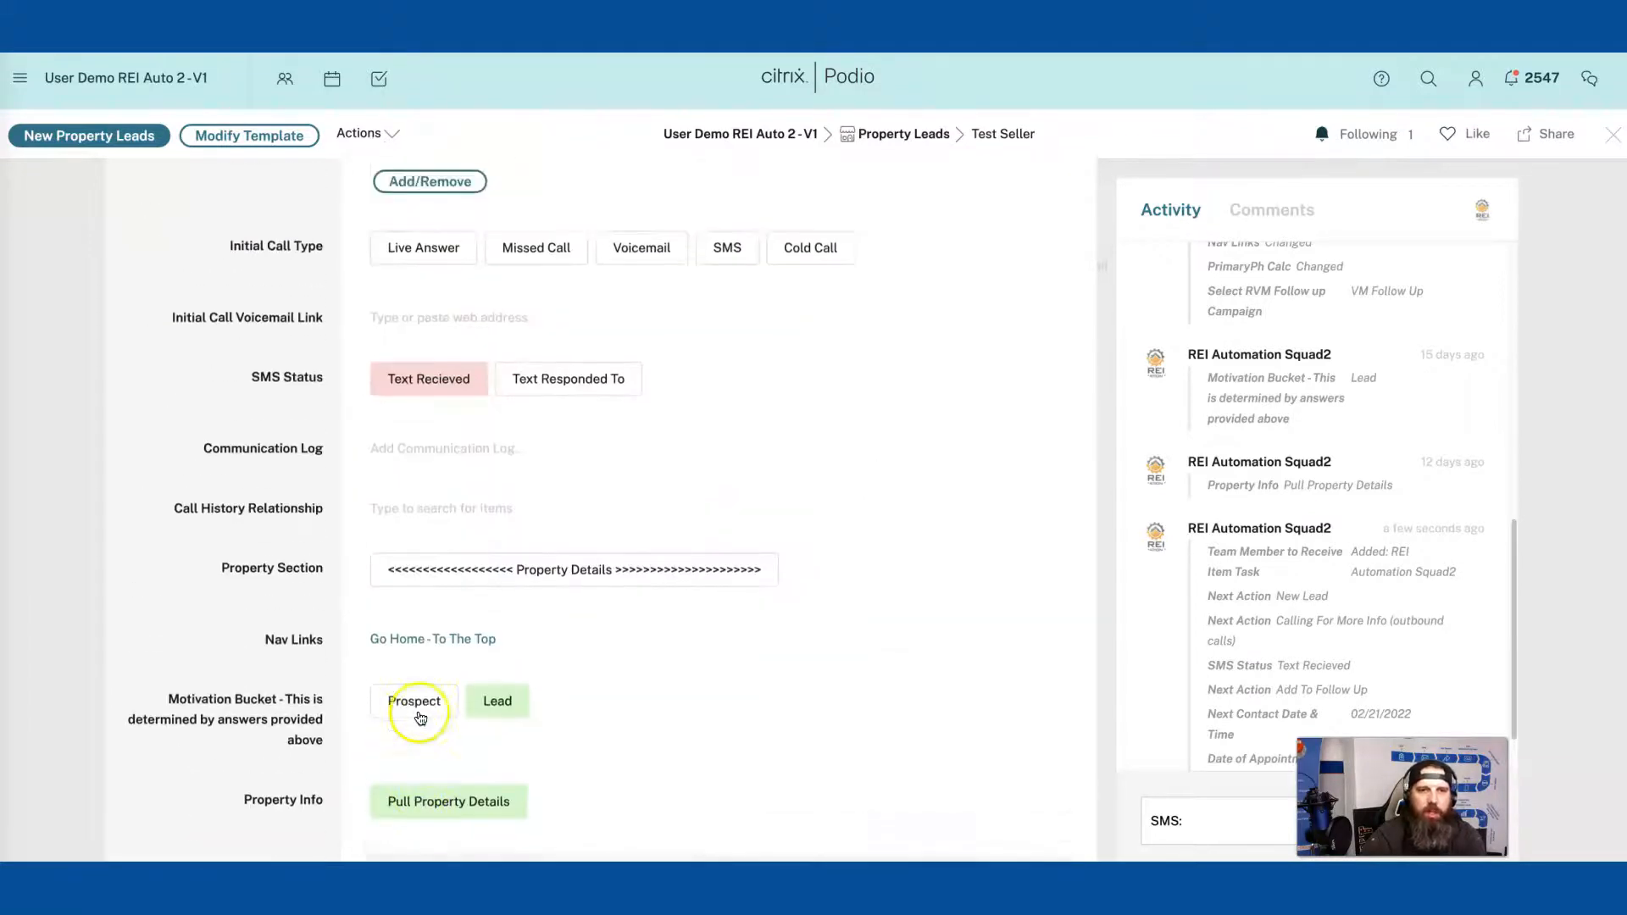
{"action": "scroll", "coordinate": [421, 714], "scroll_direction": "up", "scroll_amount": 3}
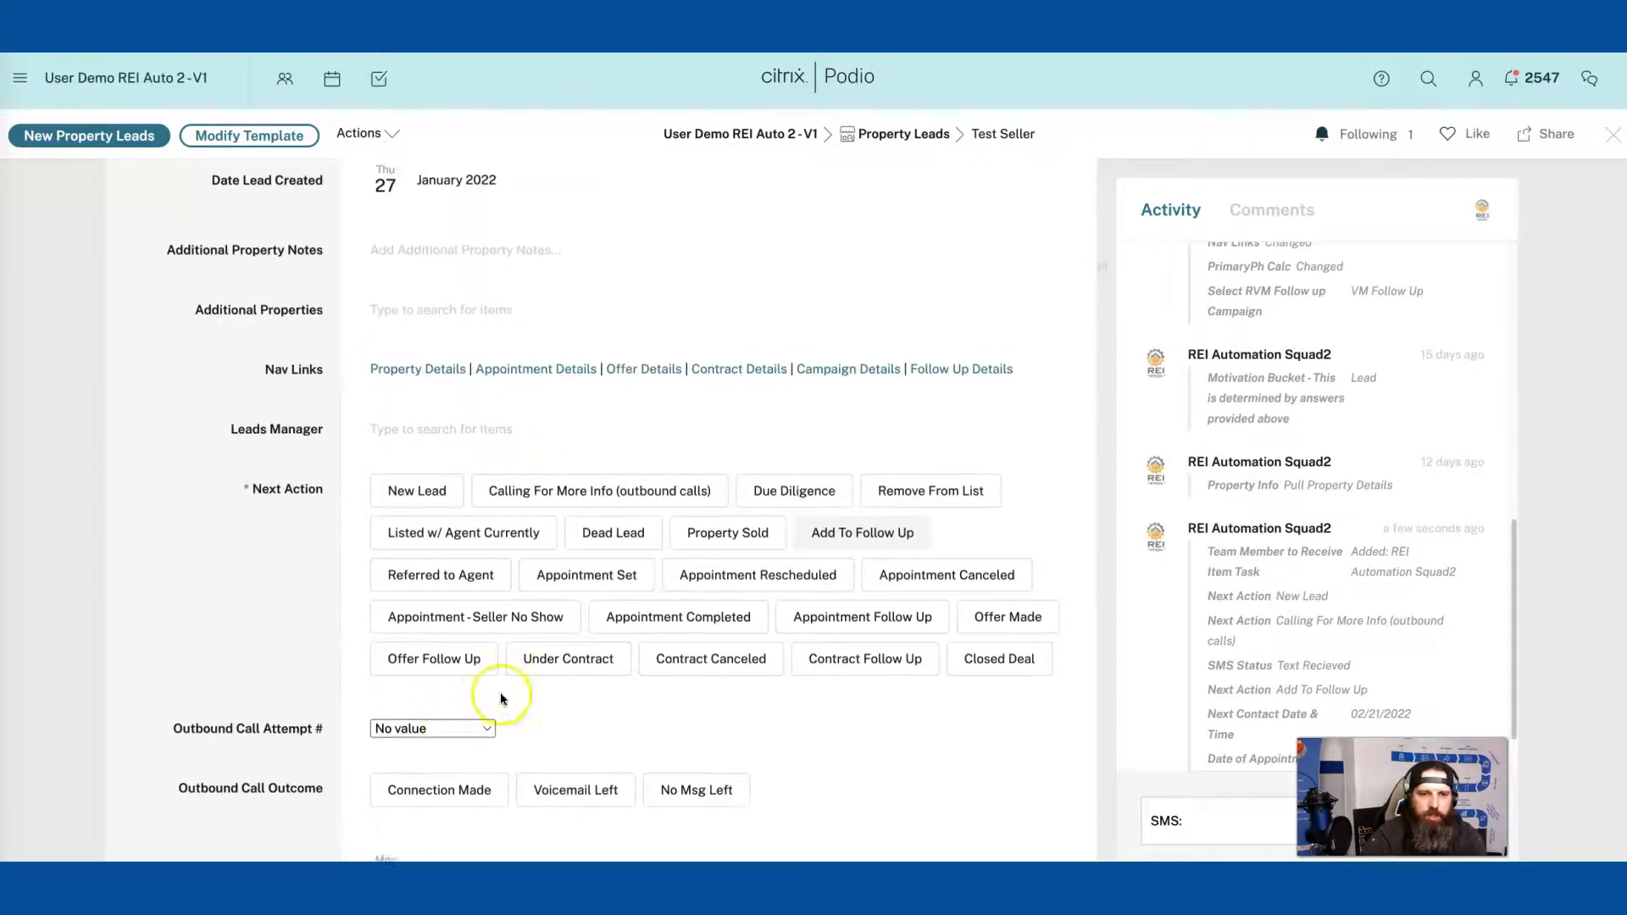
{"action": "left_click", "coordinate": [623, 599]}
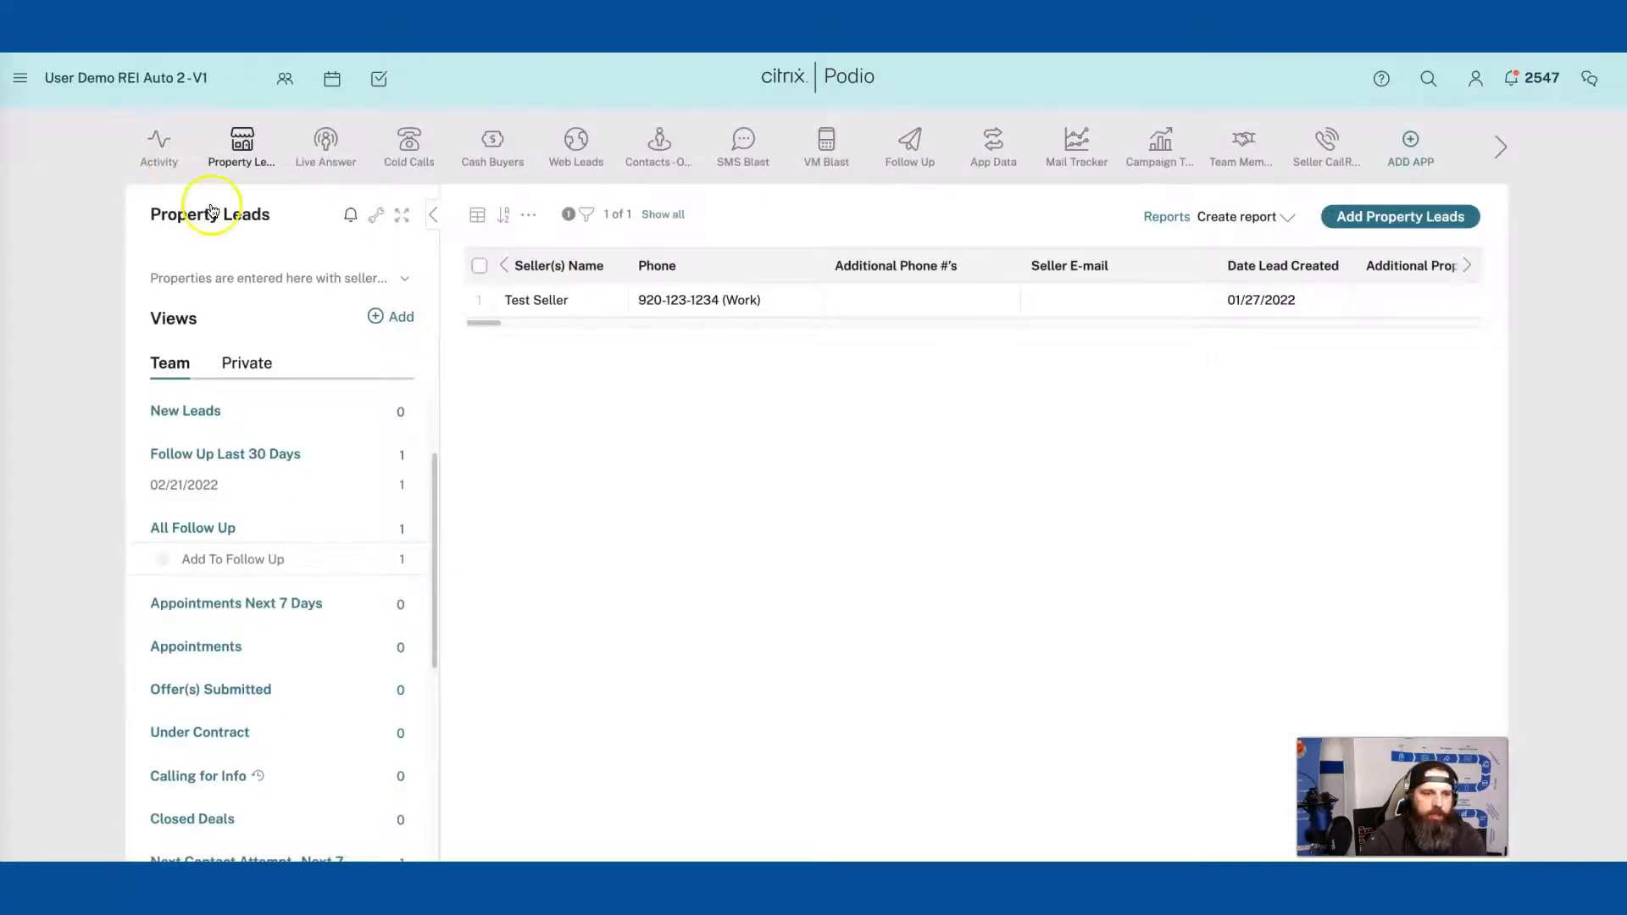
Step: Refresh the Property Leads list and check the lead's placement in the team's appointment views
{"action": "left_click", "coordinate": [212, 210]}
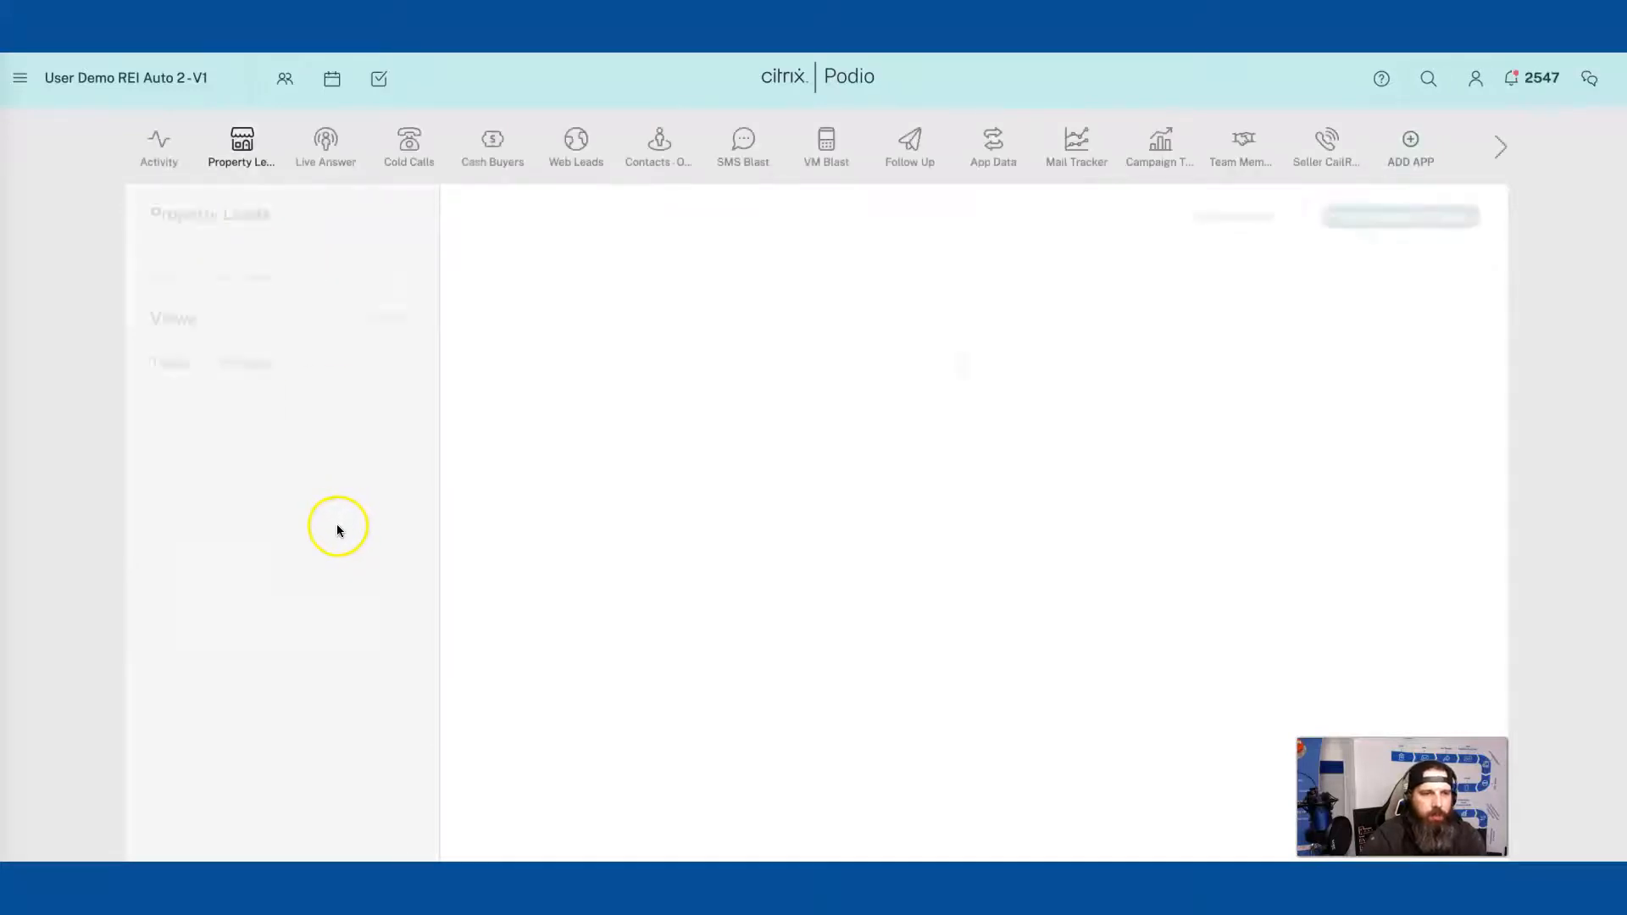
{"action": "scroll", "coordinate": [306, 534], "scroll_direction": "down", "scroll_amount": 1}
{"action": "scroll", "coordinate": [306, 534], "scroll_direction": "down", "scroll_amount": 5}
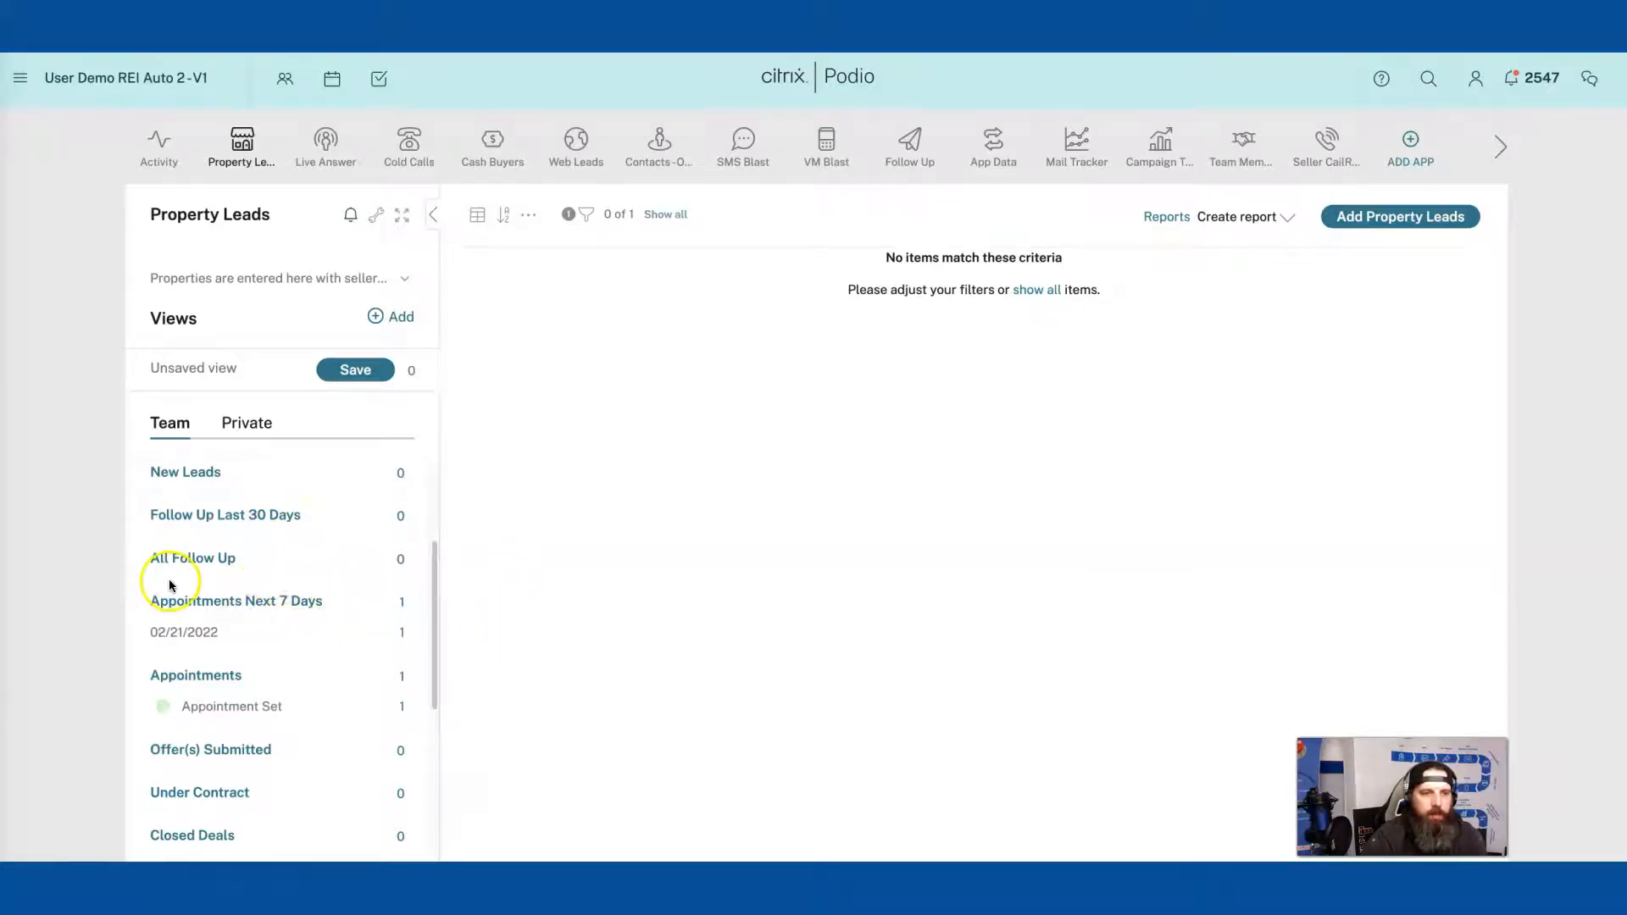
Step: Add a Team Member to Receive Item Task filter for REI Automation Squad2 to the current Add To Follow Up list
{"action": "left_click", "coordinate": [584, 212]}
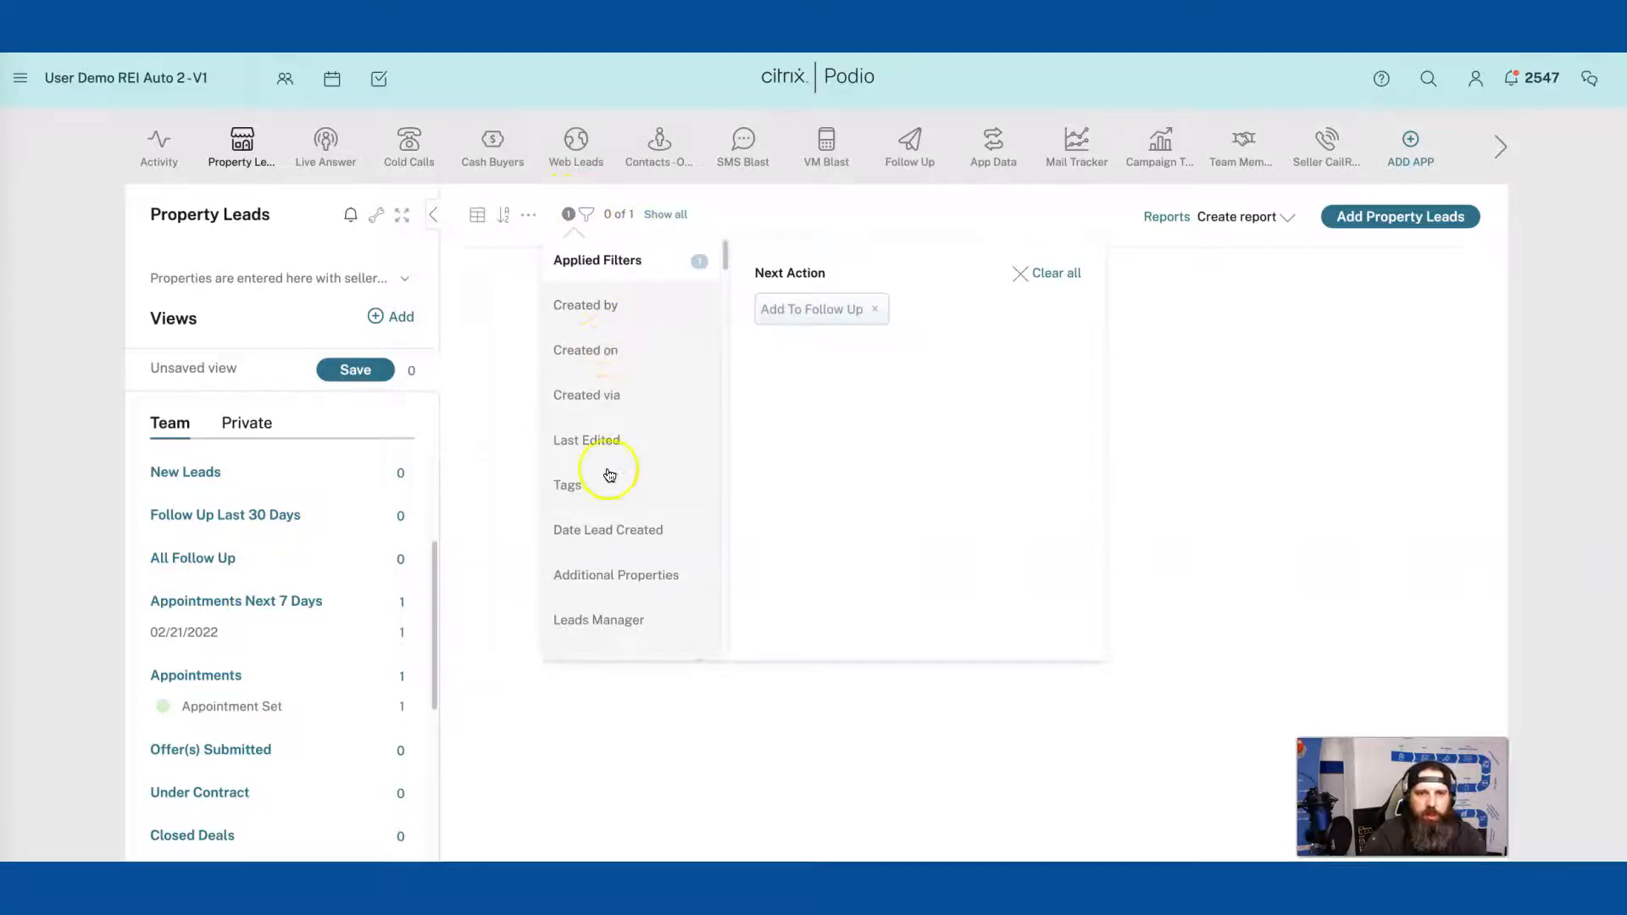
{"action": "scroll", "coordinate": [610, 475], "scroll_direction": "down", "scroll_amount": 4}
{"action": "scroll", "coordinate": [614, 474], "scroll_direction": "down", "scroll_amount": 1}
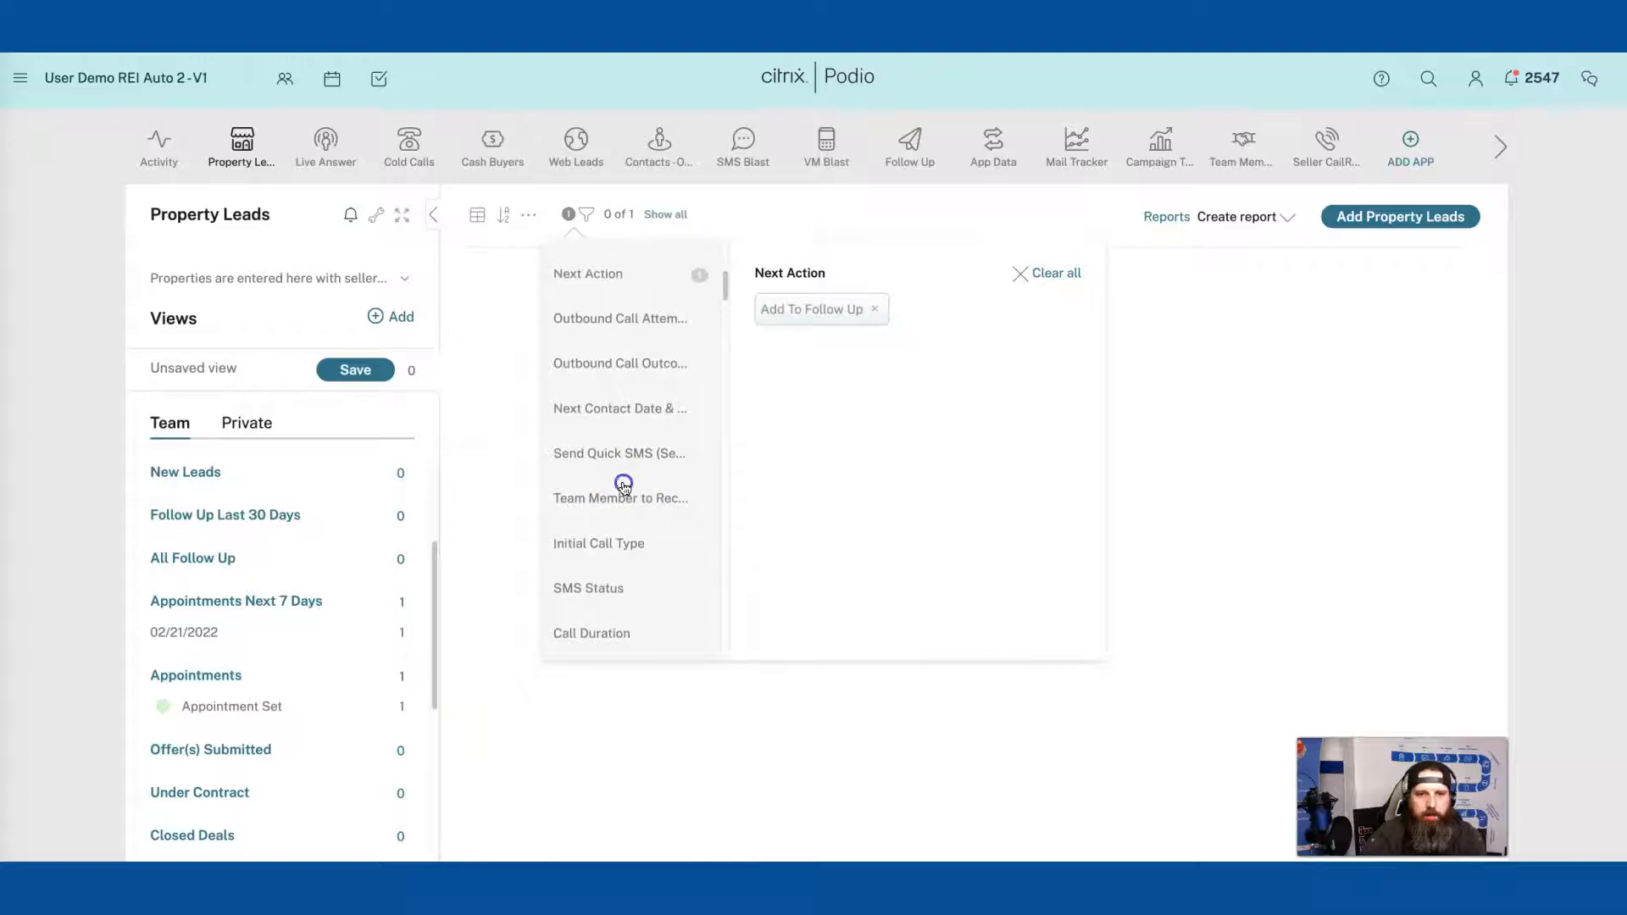
{"action": "left_click", "coordinate": [617, 497]}
{"action": "left_click", "coordinate": [881, 424]}
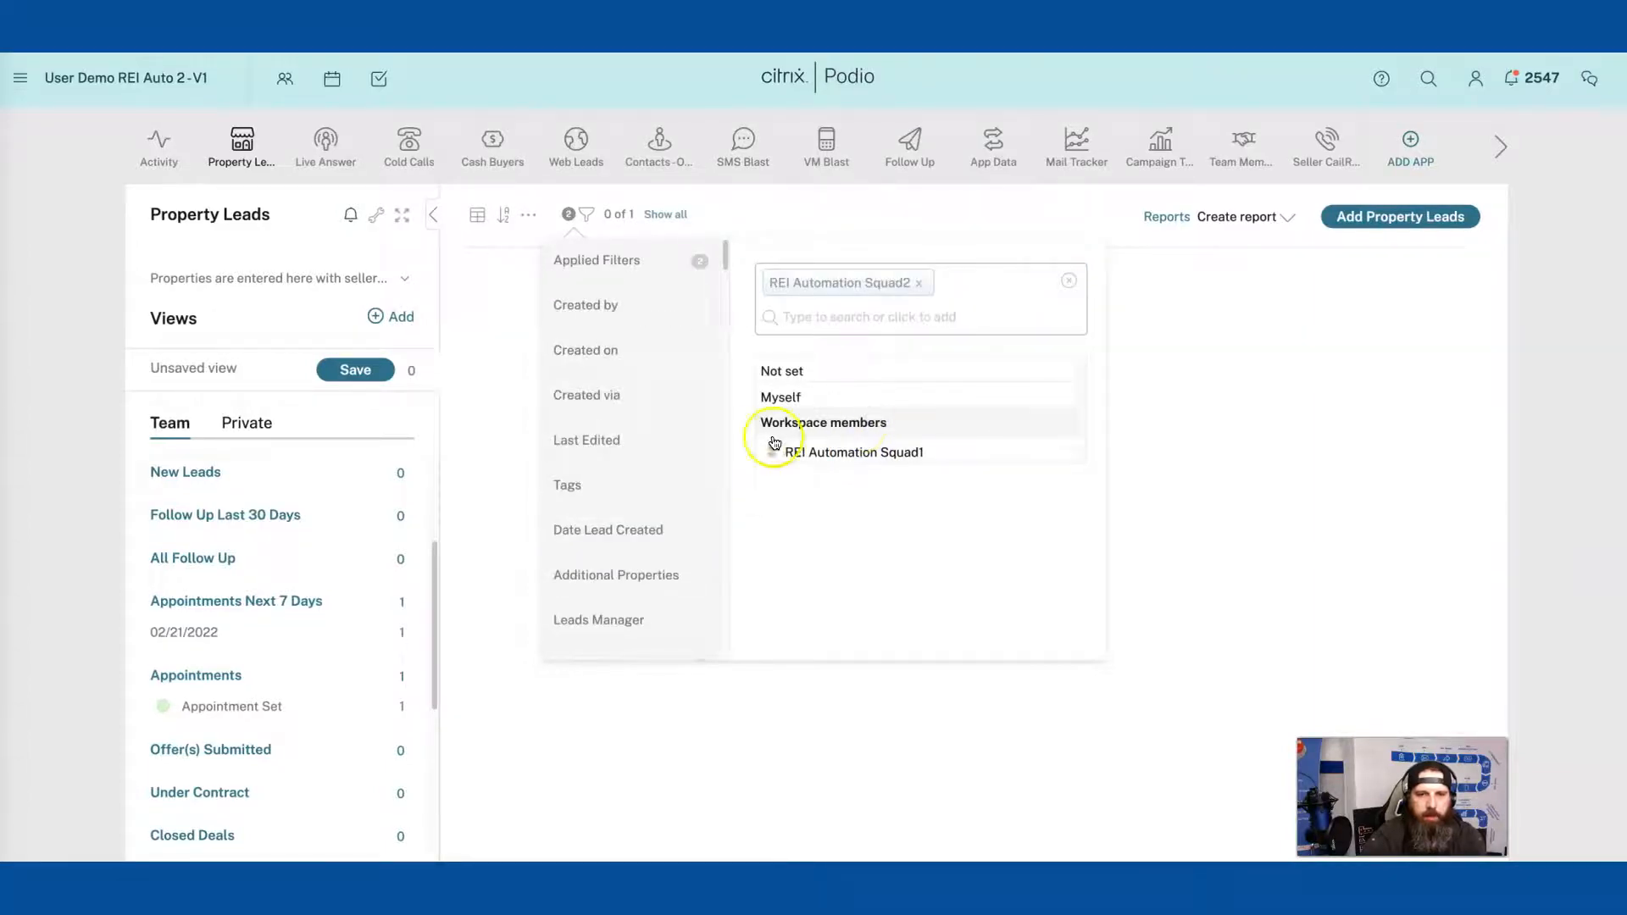
Step: Add a Date of Appointment filter for the future 7 days to the current list and review the applied filters
{"action": "scroll", "coordinate": [572, 490], "scroll_direction": "down", "scroll_amount": 3}
{"action": "scroll", "coordinate": [578, 490], "scroll_direction": "down", "scroll_amount": 5}
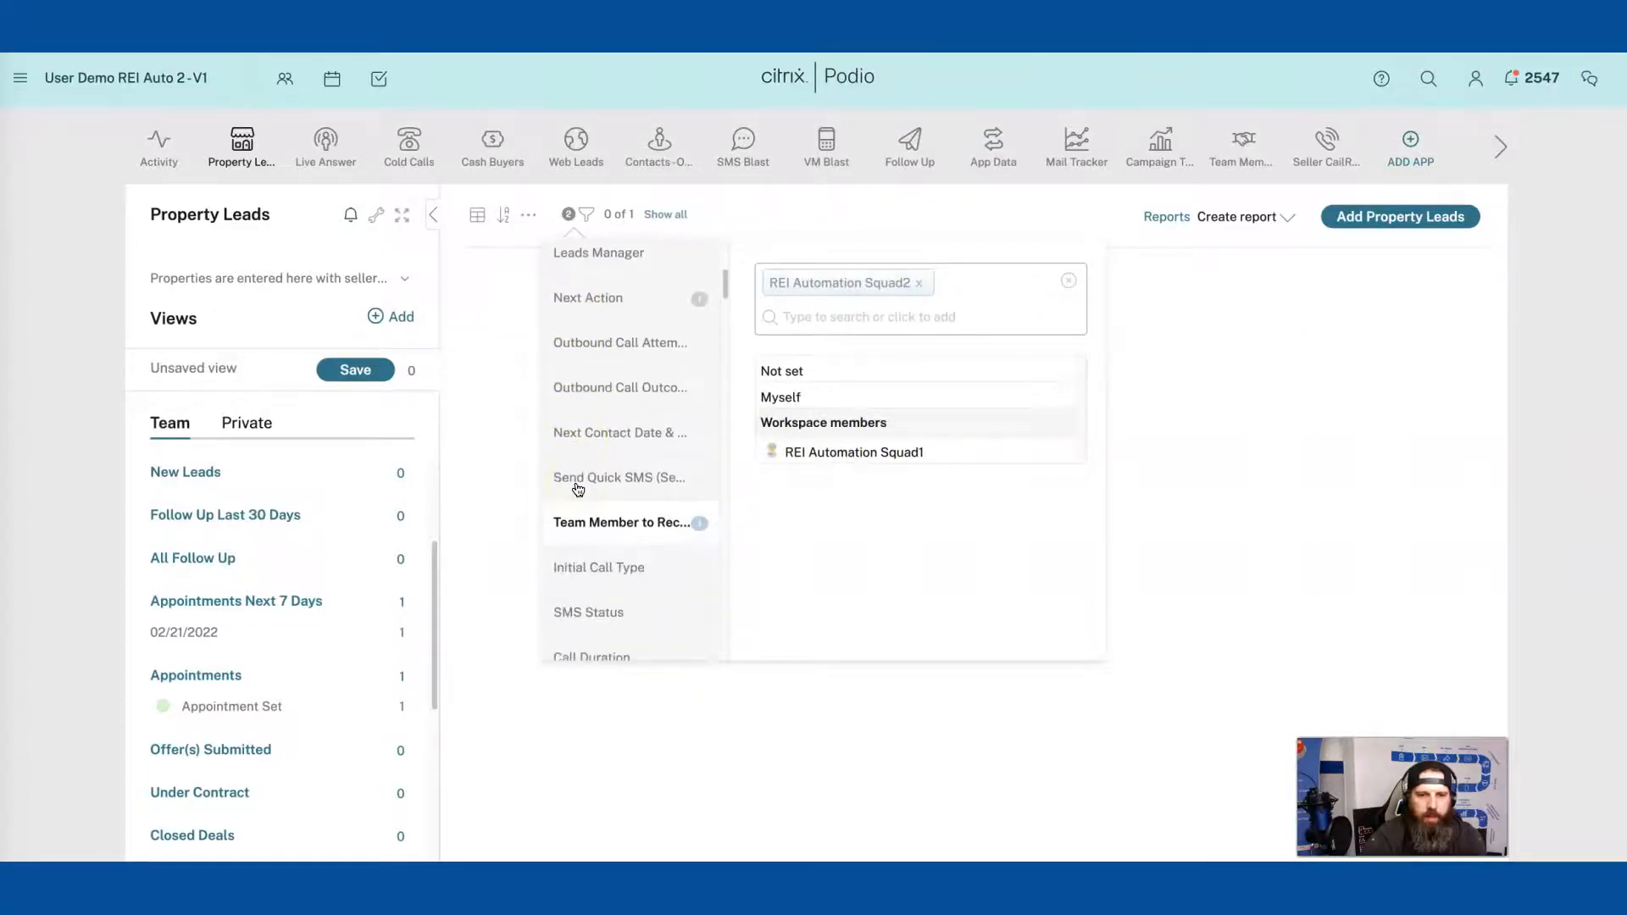
{"action": "scroll", "coordinate": [578, 490], "scroll_direction": "down", "scroll_amount": 5}
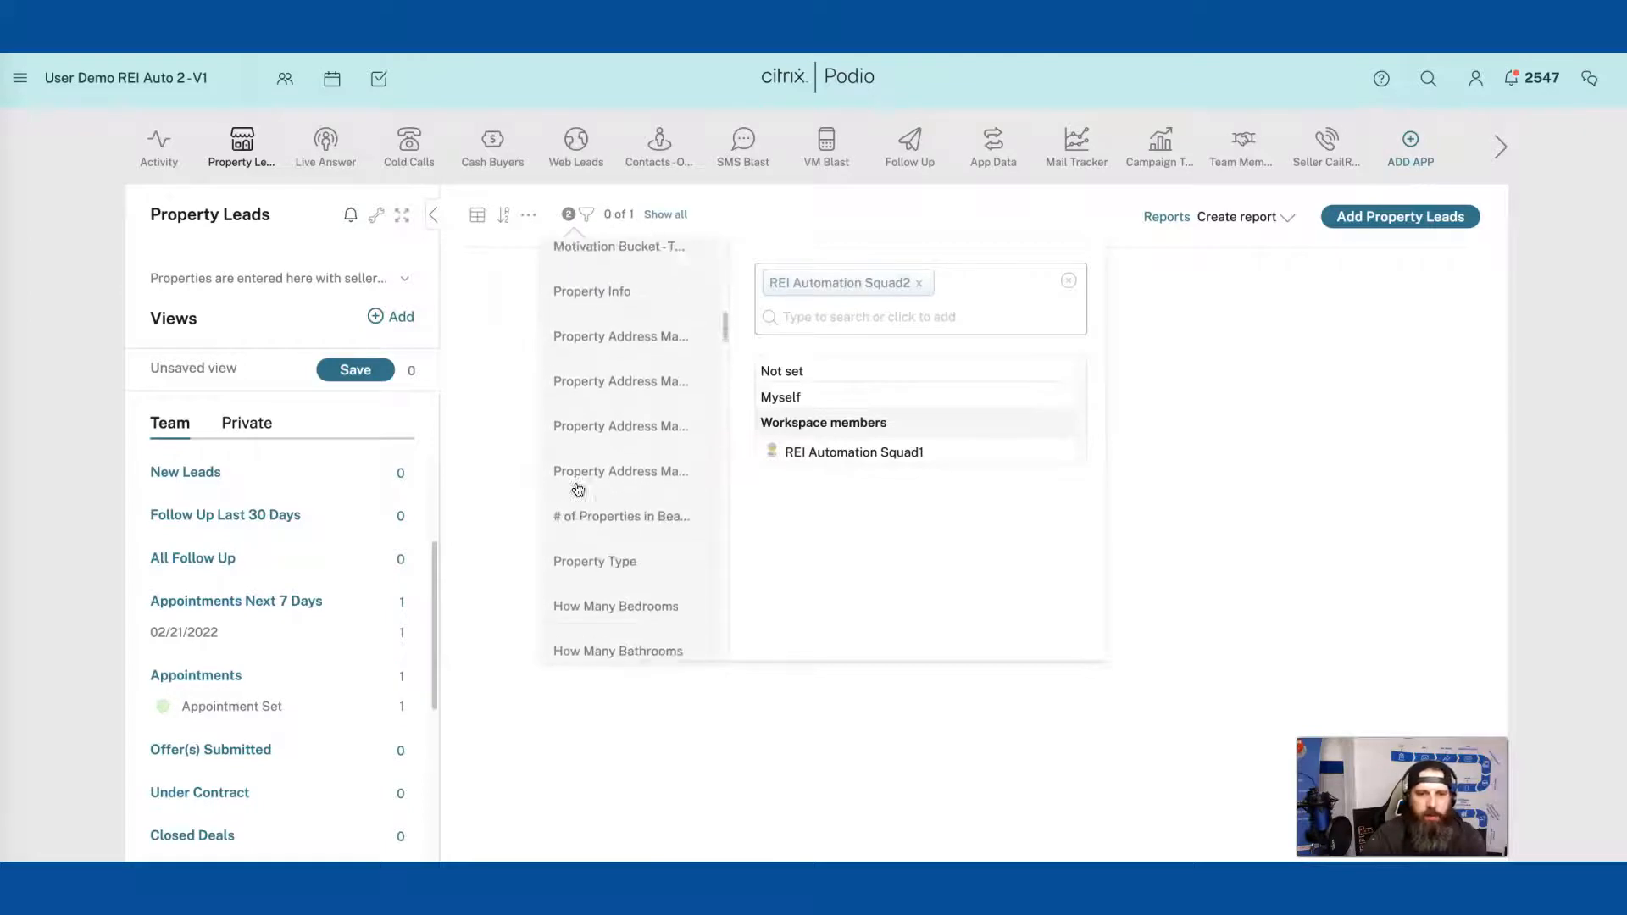
{"action": "scroll", "coordinate": [578, 490], "scroll_direction": "down", "scroll_amount": 5}
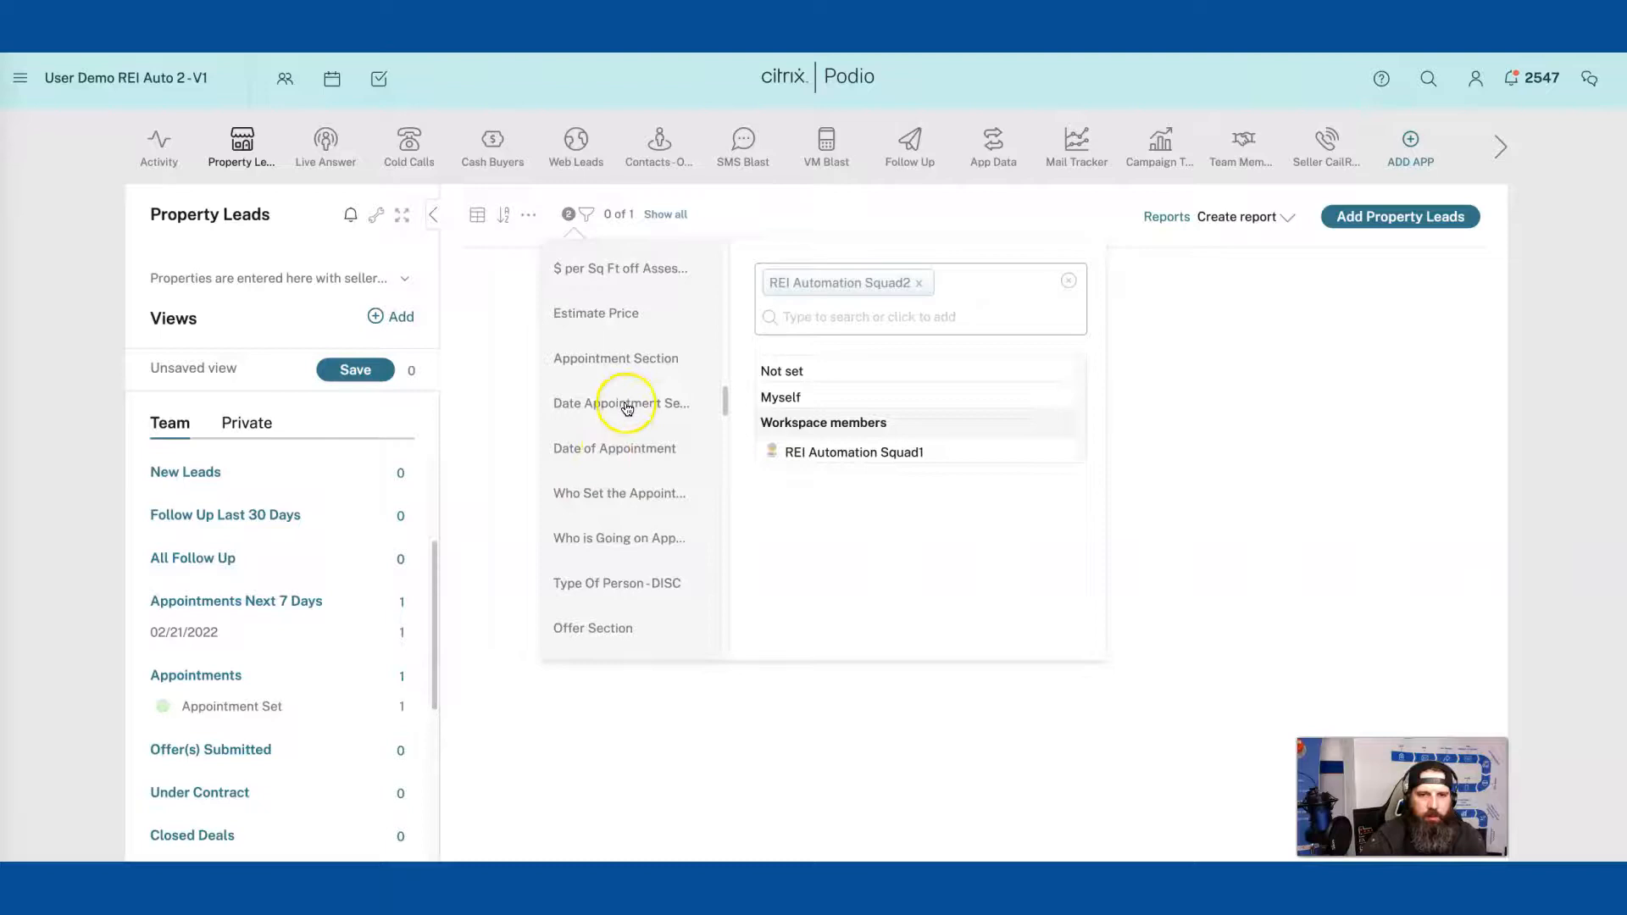
{"action": "left_click", "coordinate": [627, 451]}
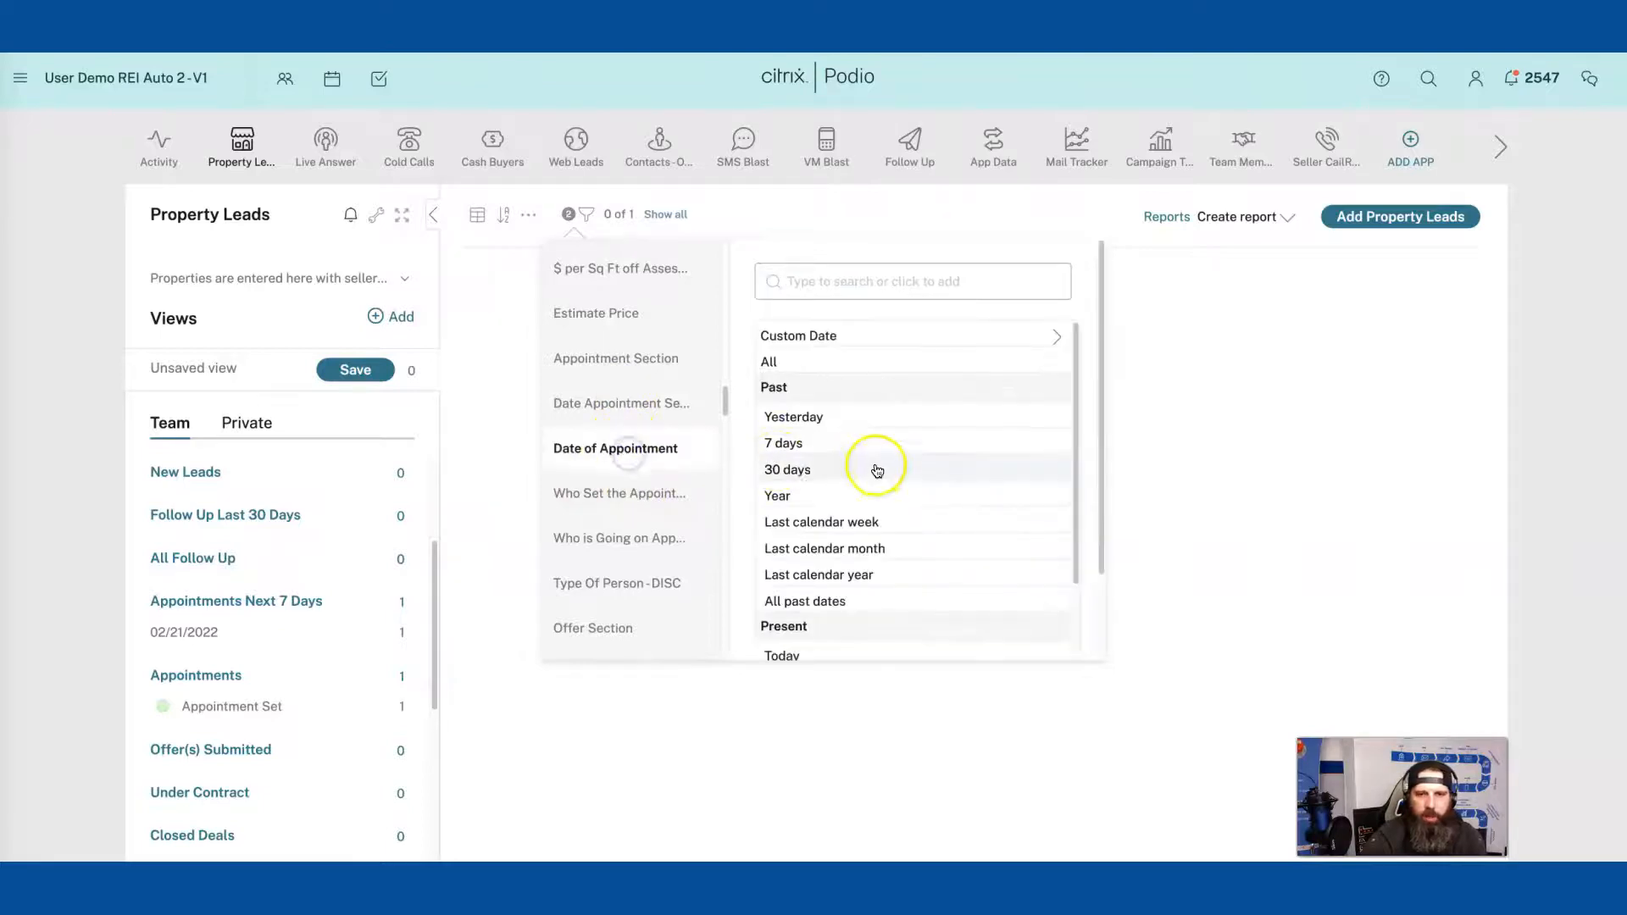
{"action": "scroll", "coordinate": [839, 546], "scroll_direction": "down", "scroll_amount": 3}
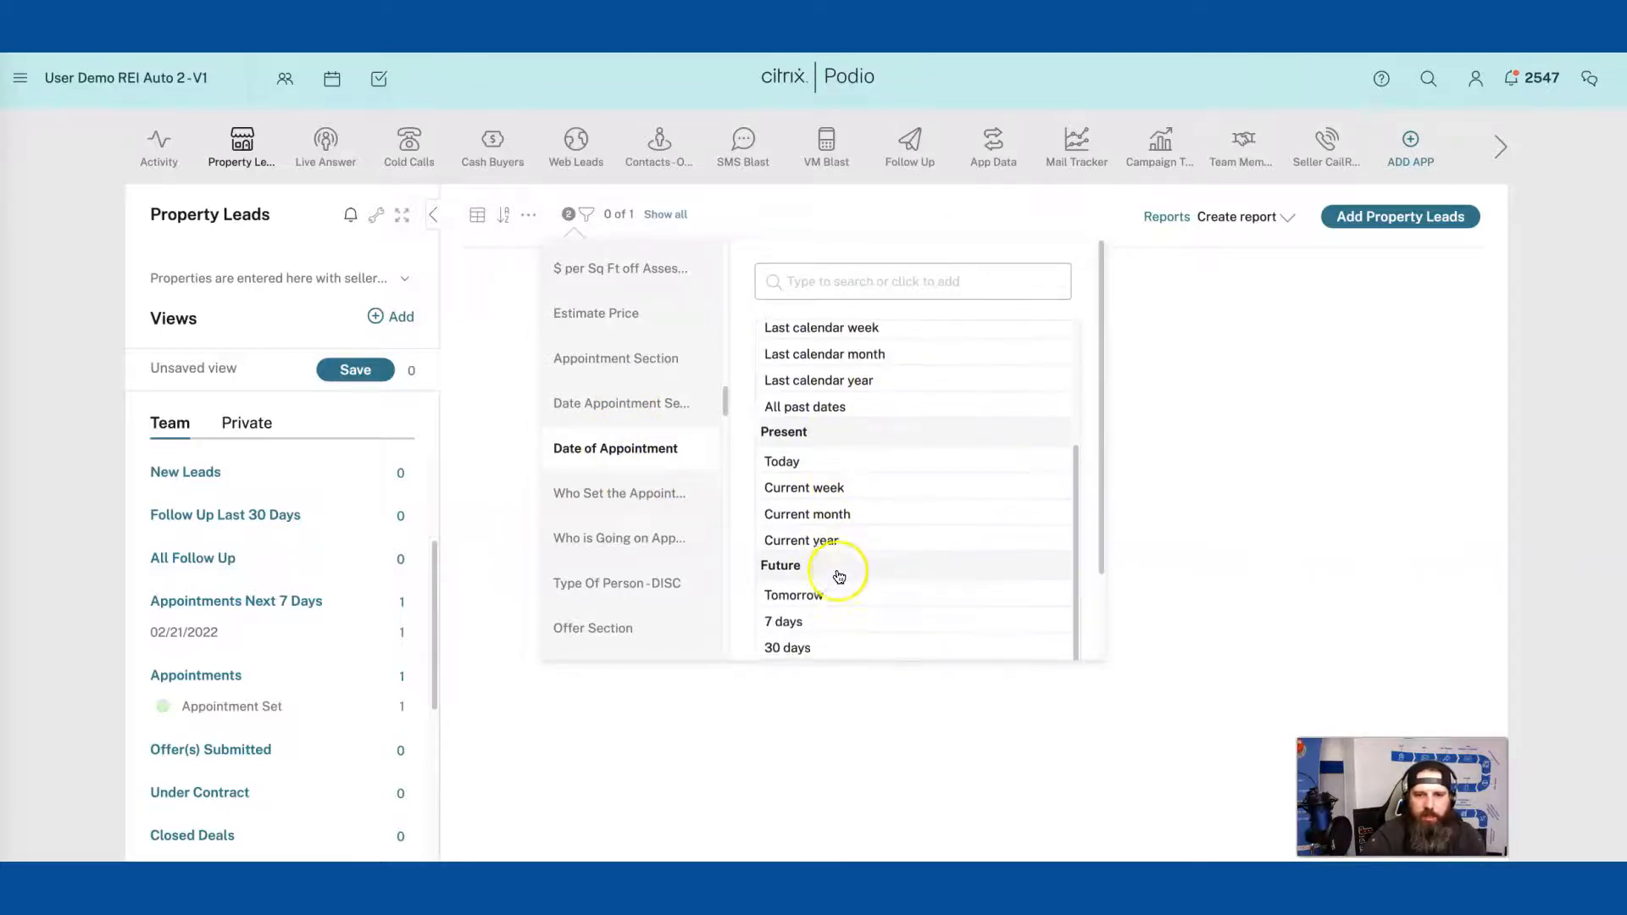
{"action": "left_click", "coordinate": [815, 623]}
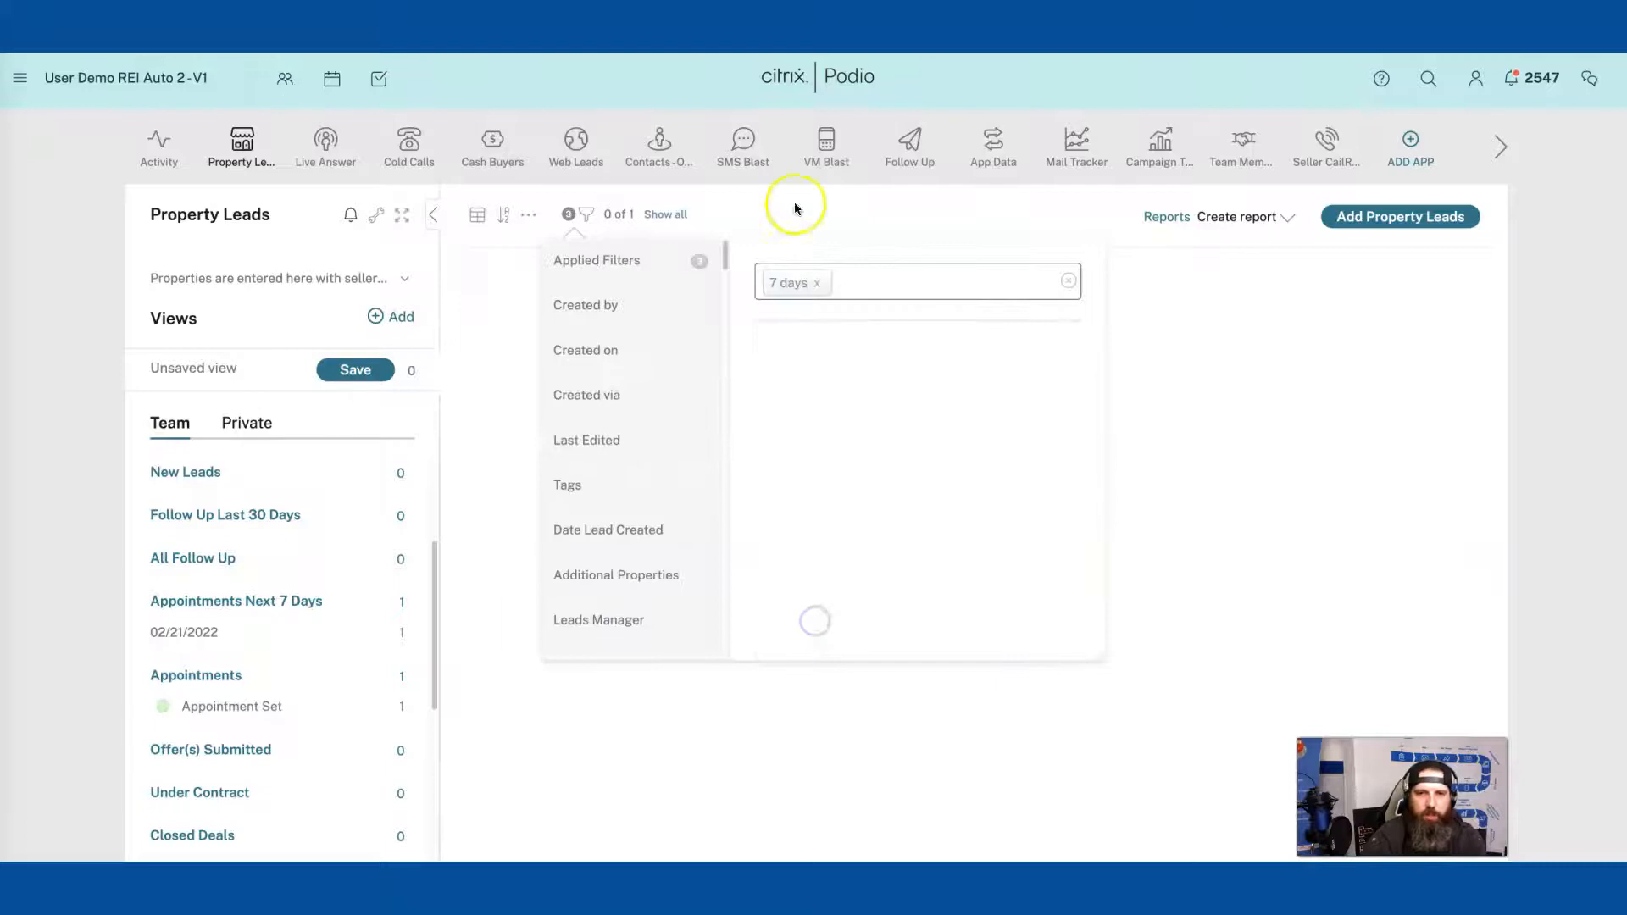
{"action": "left_click", "coordinate": [583, 248]}
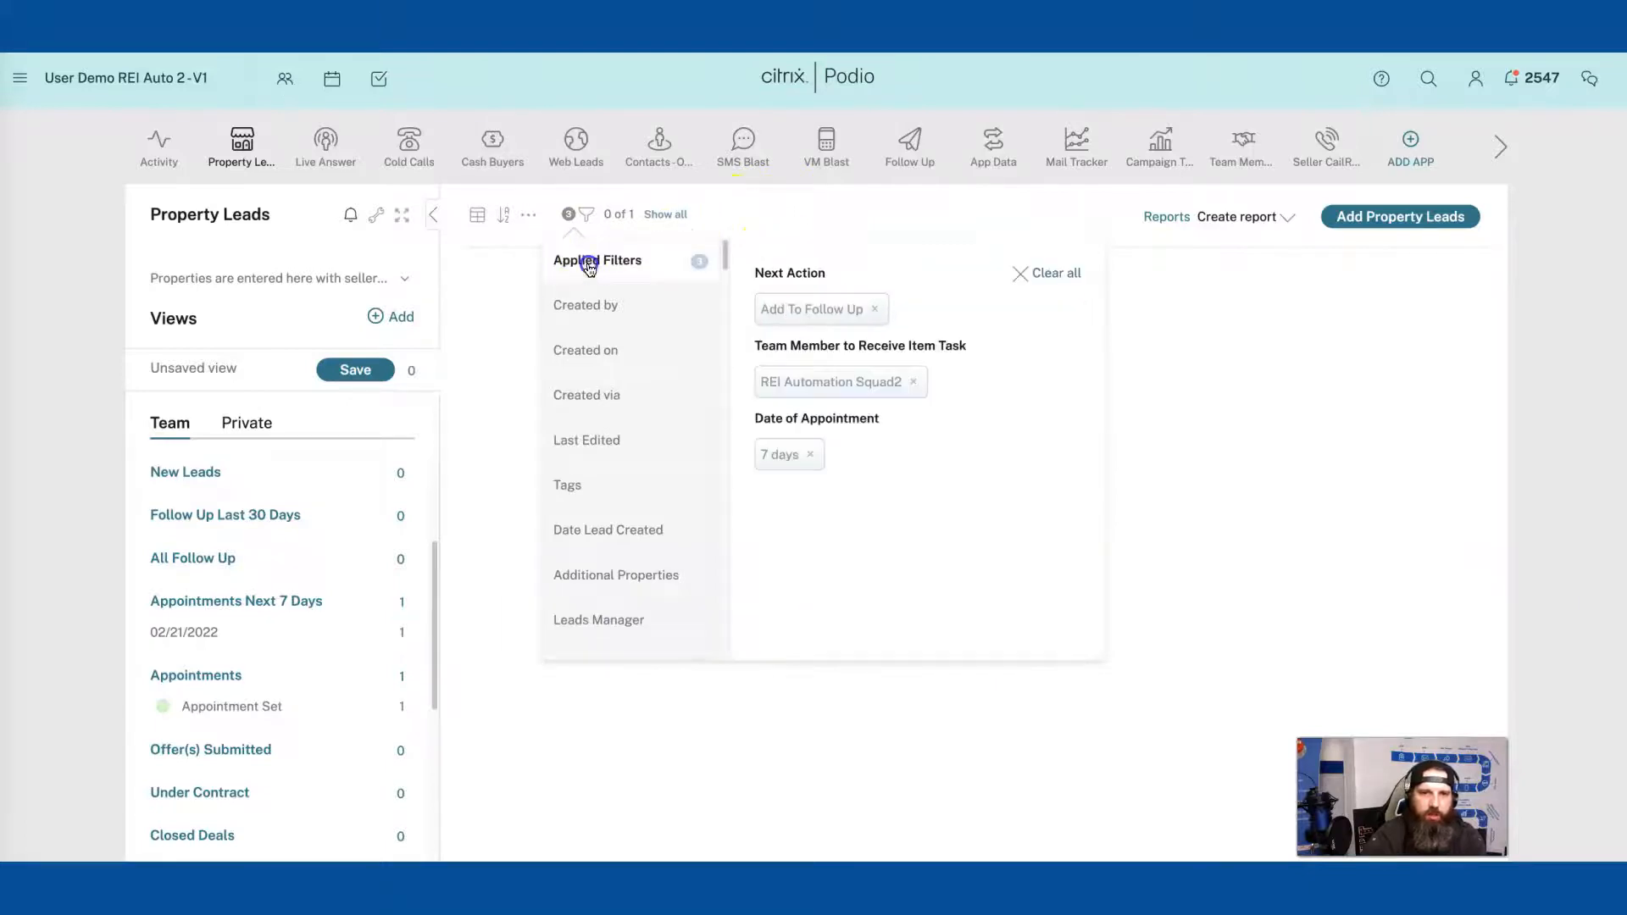
Step: Start saving the filtered list as a view titled Appointment Next 7 Days in My private views
{"action": "left_click", "coordinate": [350, 373]}
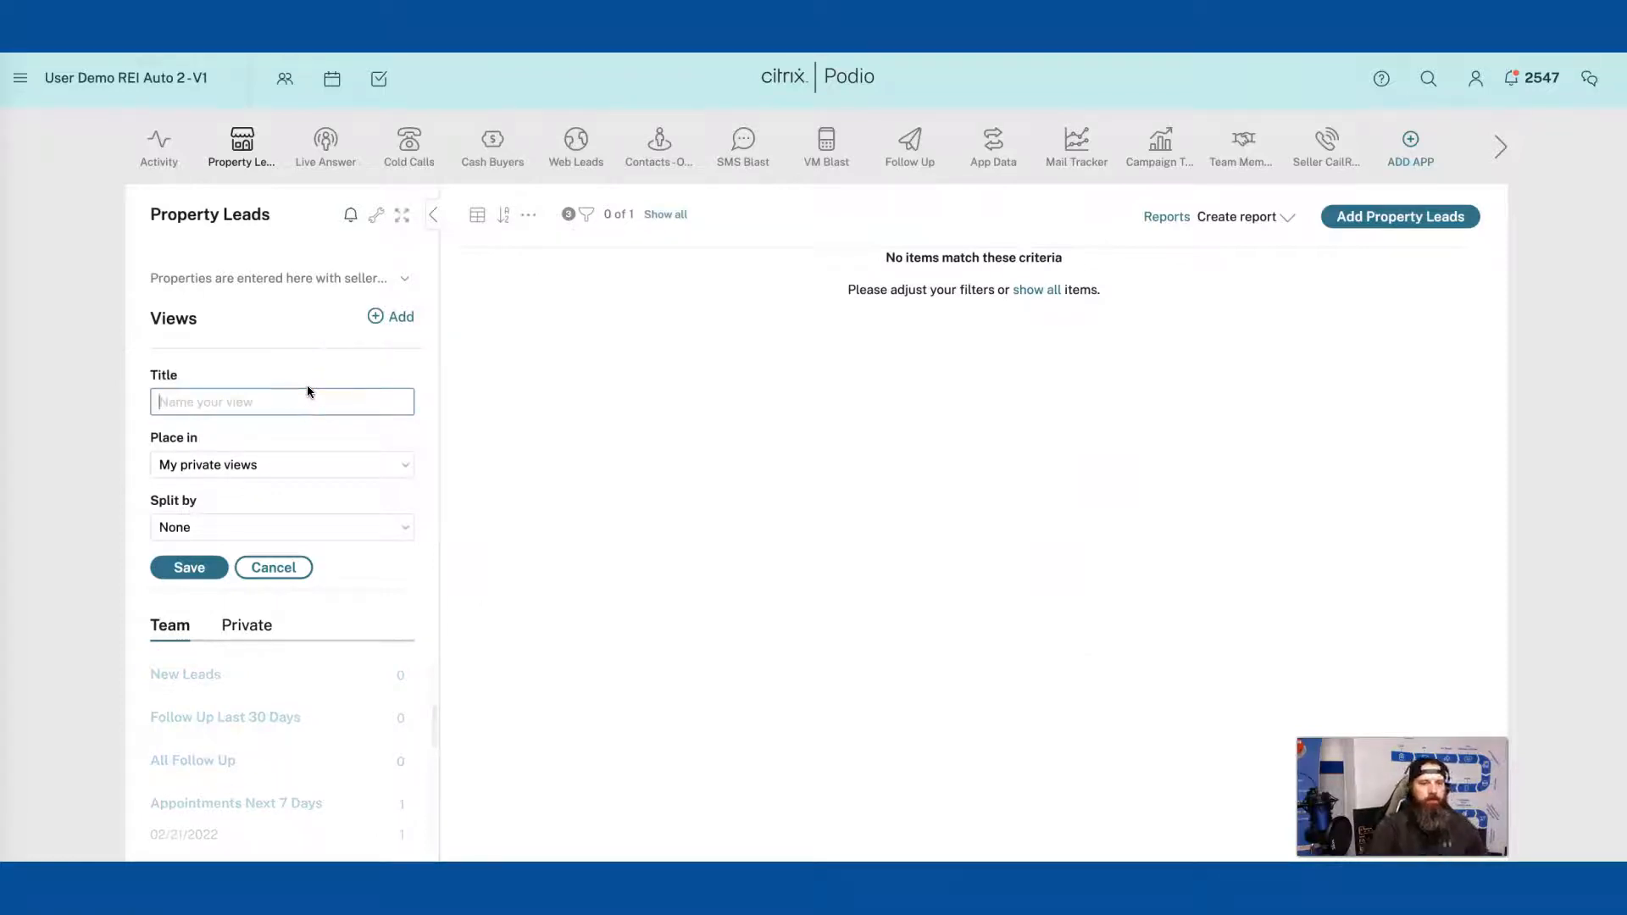
{"action": "type", "text": "Appointment Next 7 Days"}
{"action": "left_click", "coordinate": [245, 526]}
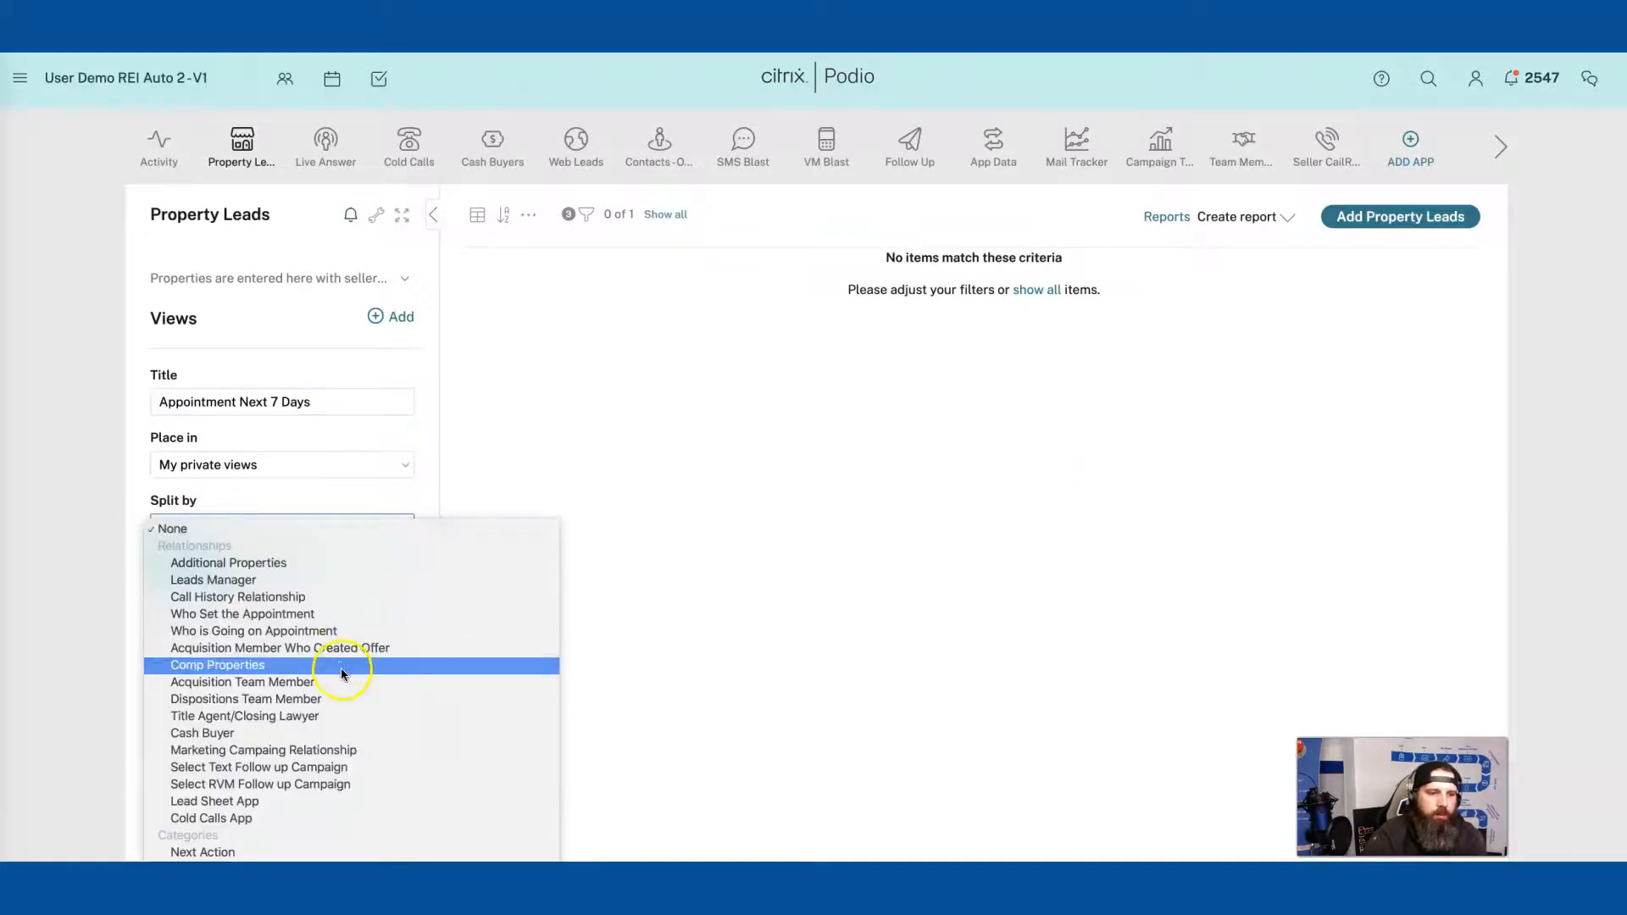
{"action": "left_click", "coordinate": [305, 527]}
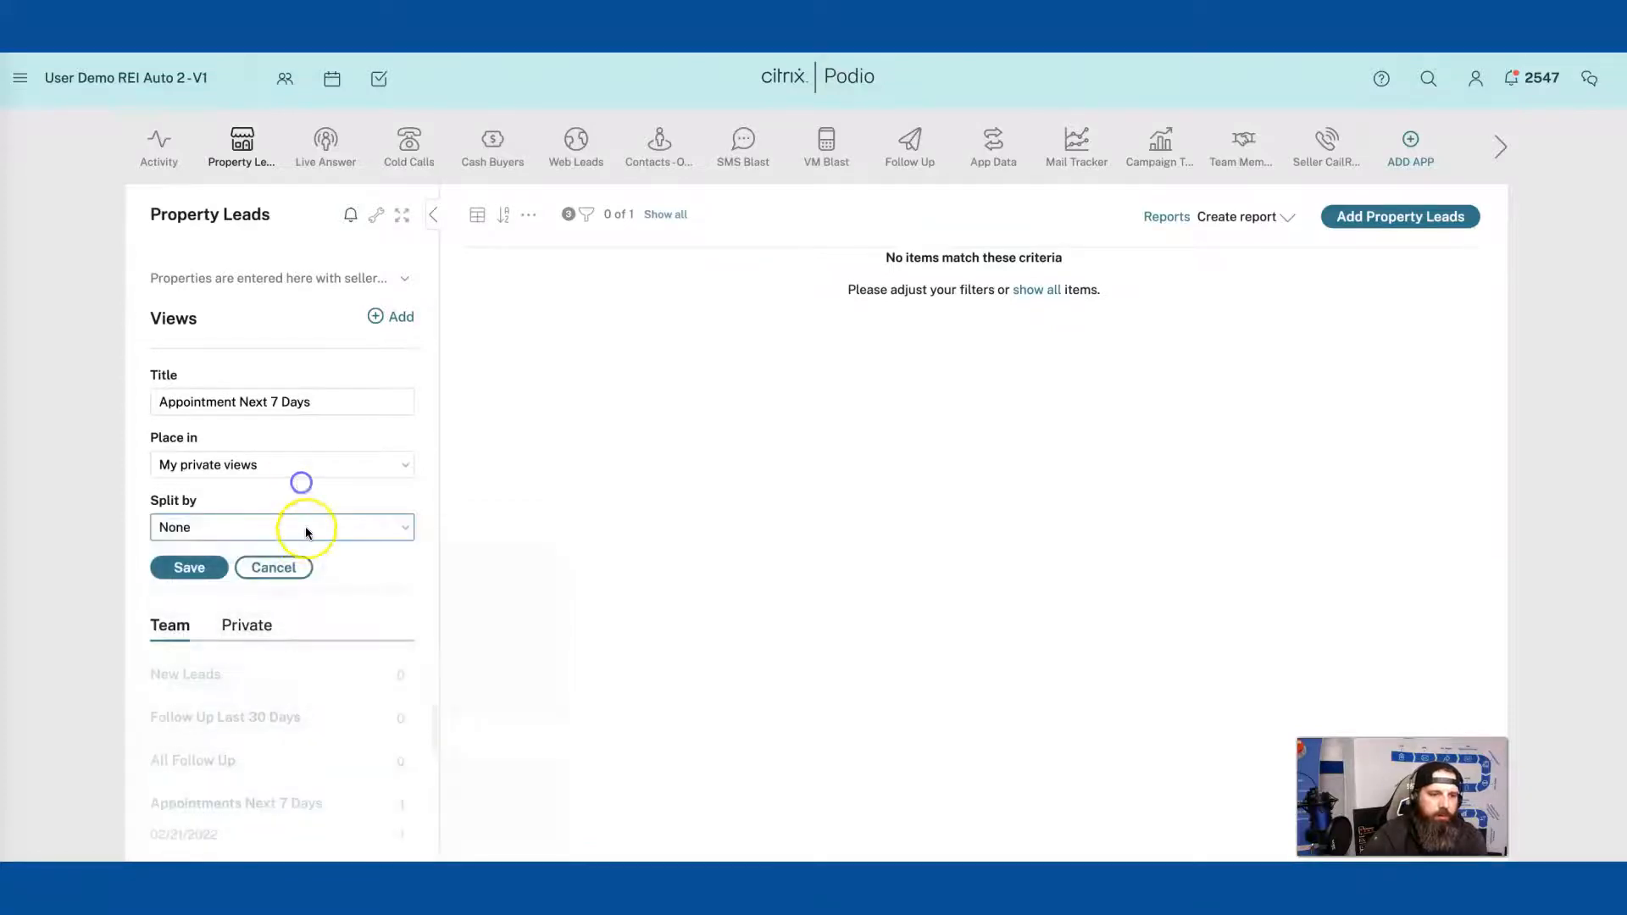
{"action": "scroll", "coordinate": [302, 715], "scroll_direction": "down", "scroll_amount": 3}
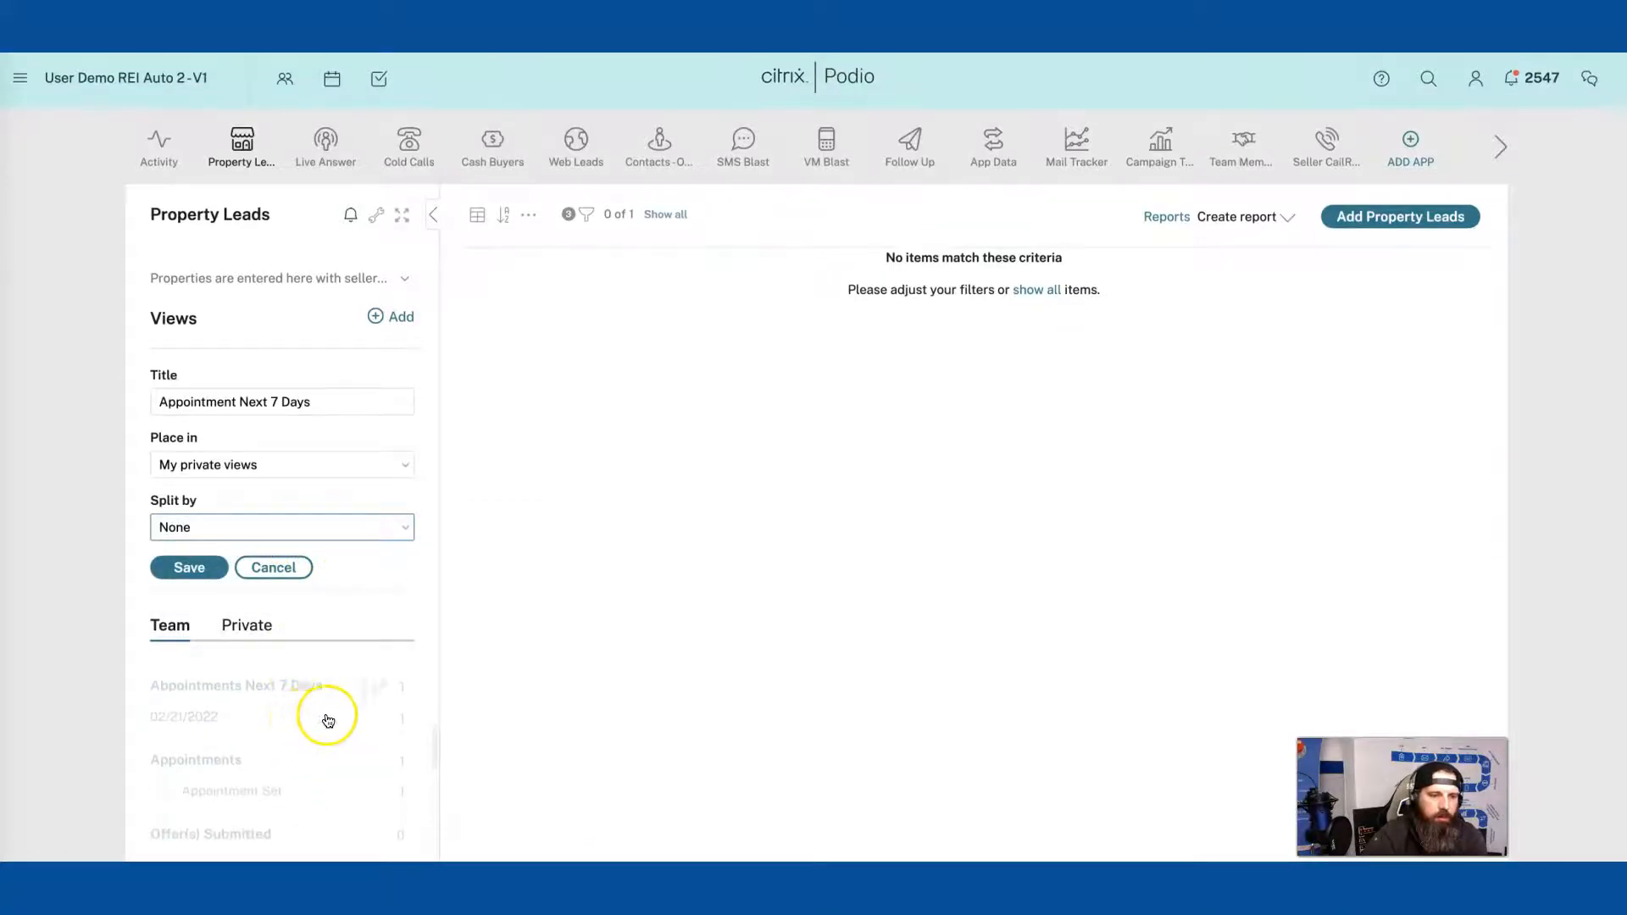
Step: Split the new view by Date of Appointment on a daily basis and save it
{"action": "left_click", "coordinate": [215, 530]}
{"action": "scroll", "coordinate": [298, 671], "scroll_direction": "down", "scroll_amount": 10}
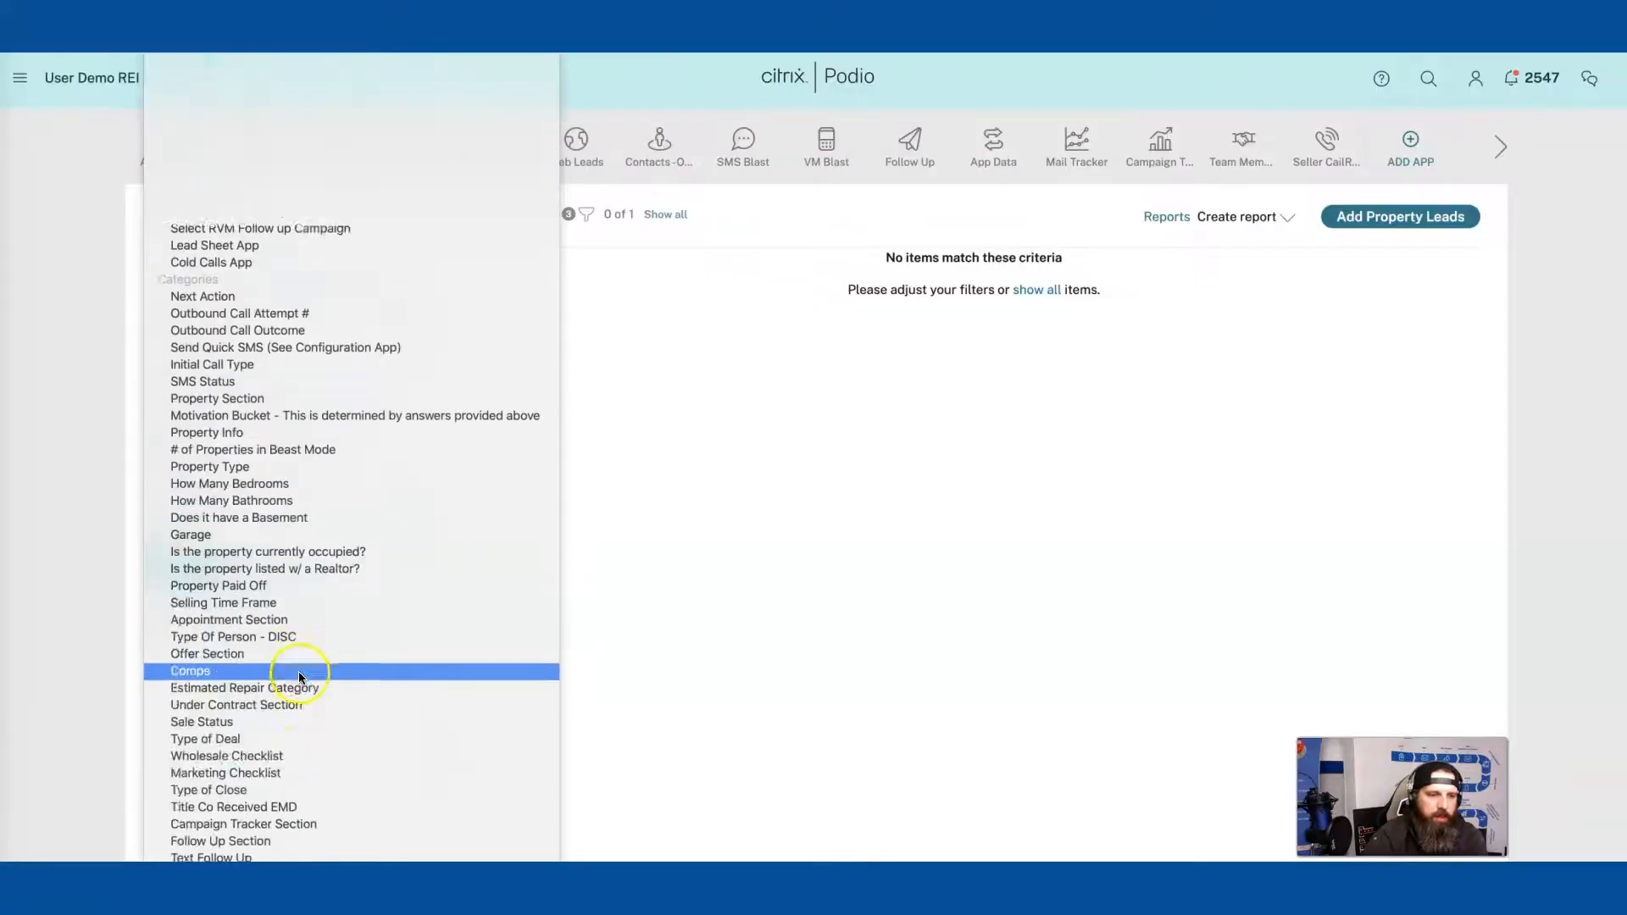
{"action": "scroll", "coordinate": [300, 673], "scroll_direction": "down", "scroll_amount": 5}
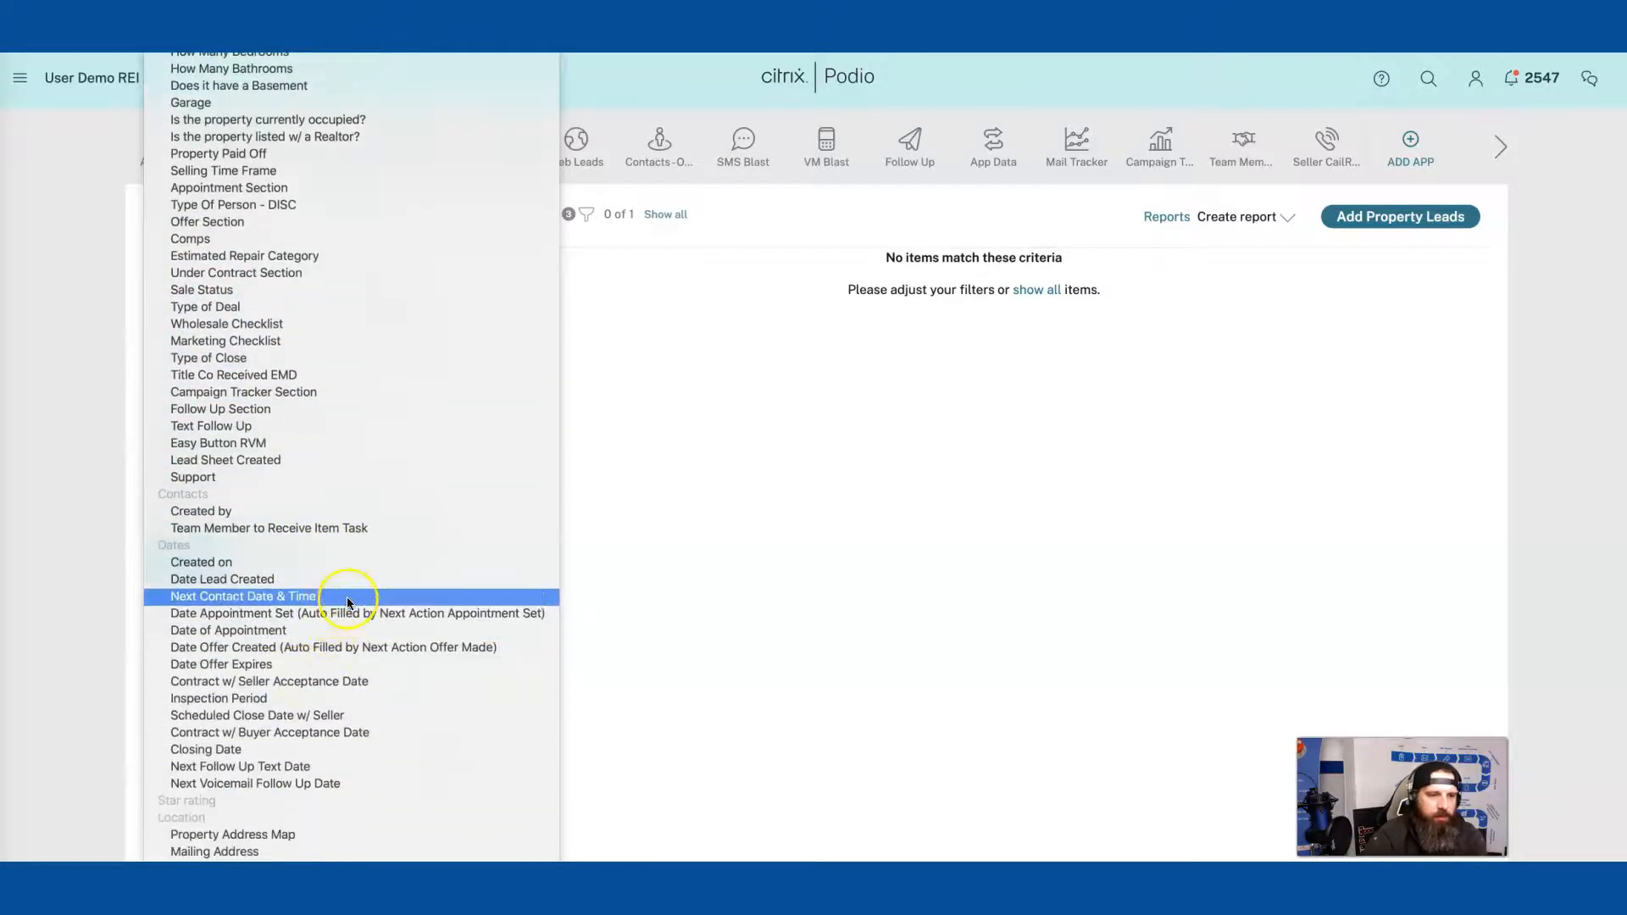
{"action": "left_click", "coordinate": [339, 627]}
{"action": "left_click", "coordinate": [295, 581]}
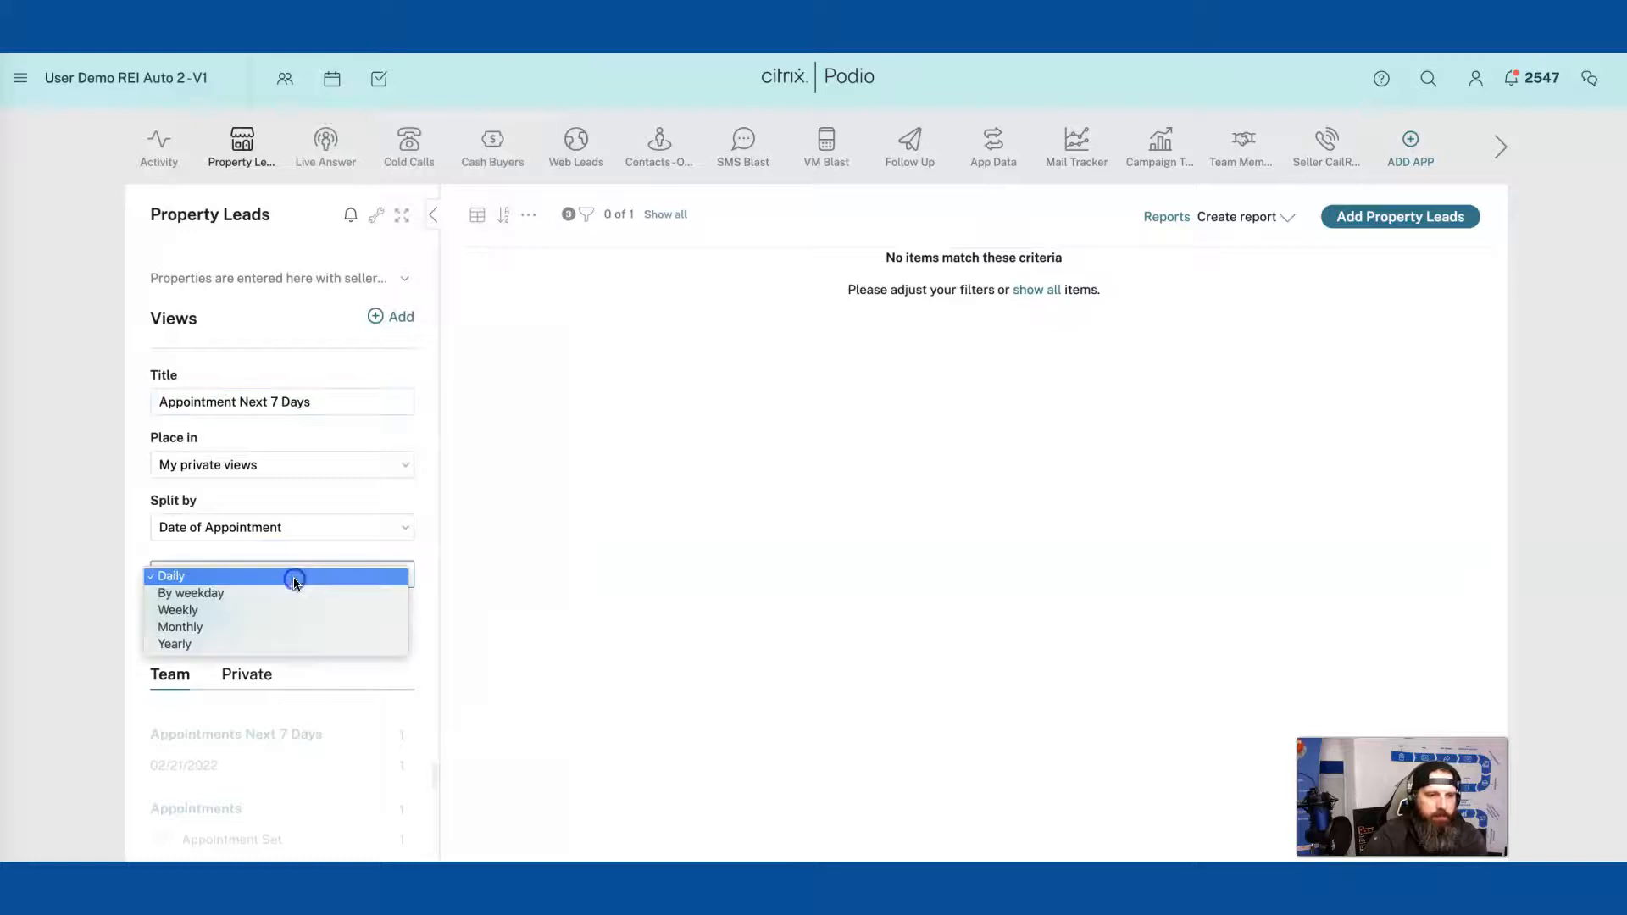
{"action": "left_click", "coordinate": [262, 534]}
{"action": "left_click", "coordinate": [265, 535]}
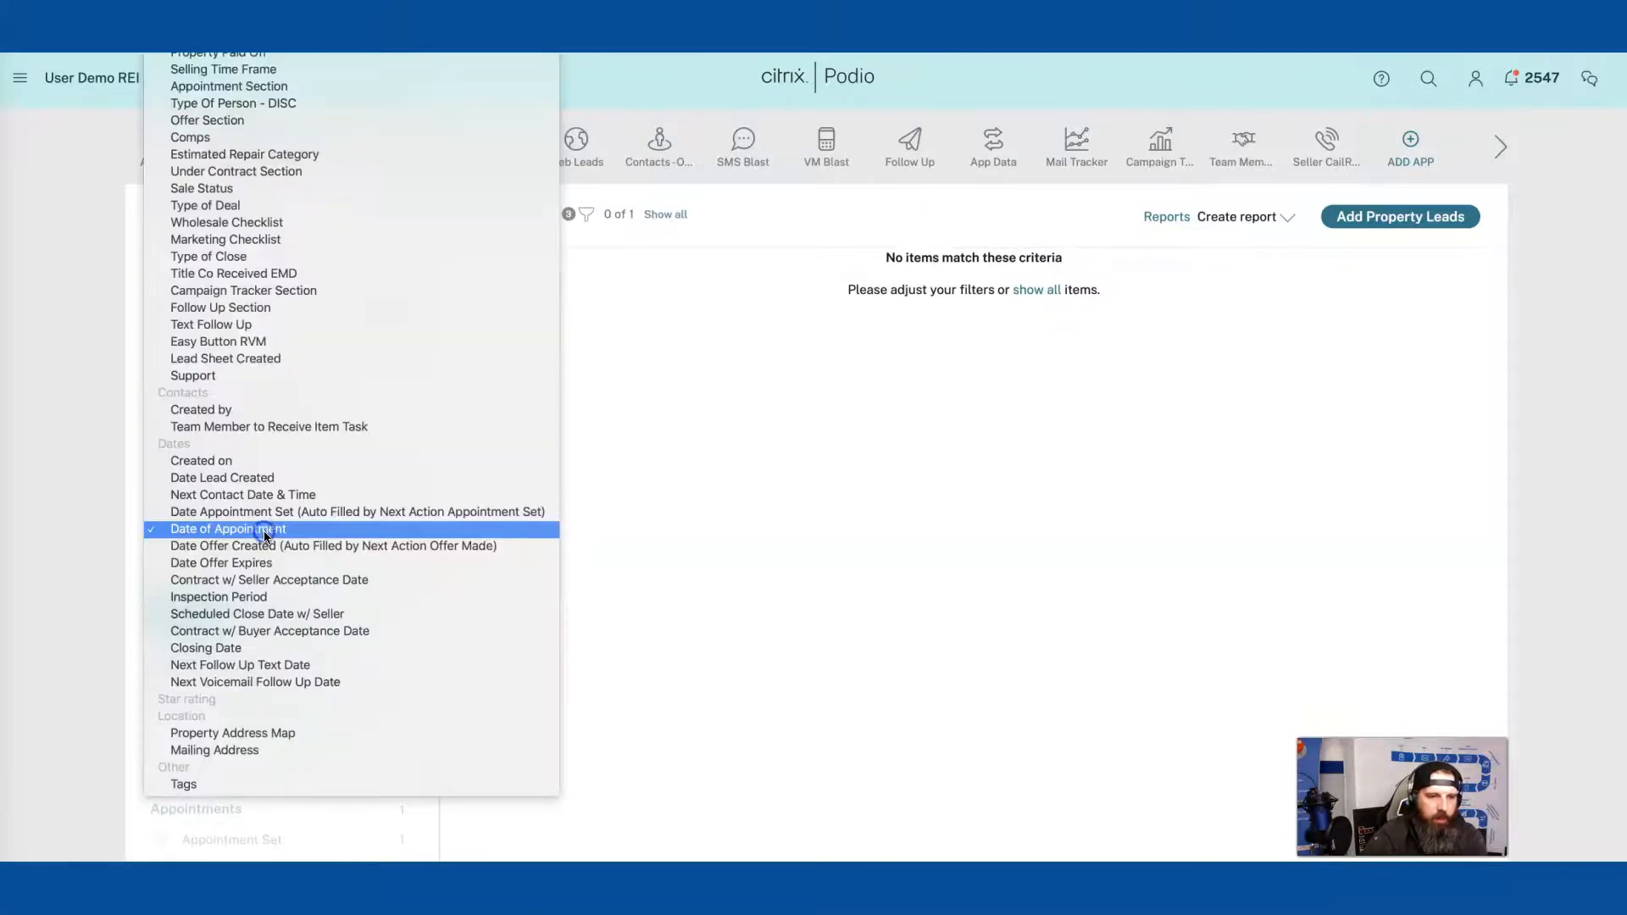
{"action": "left_click", "coordinate": [265, 529]}
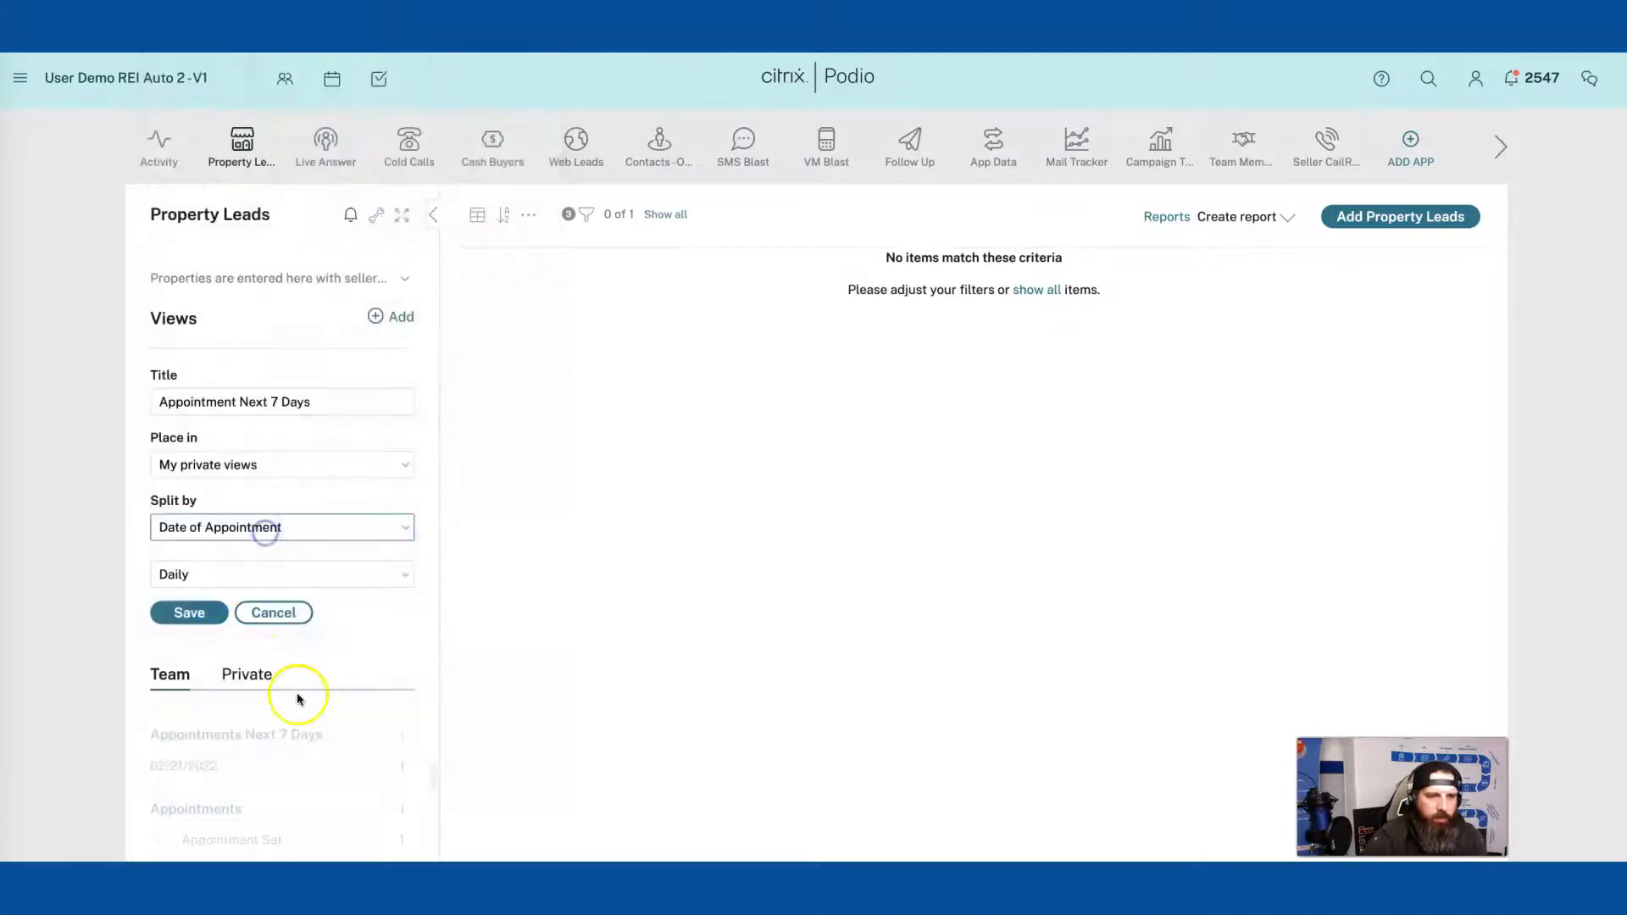
{"action": "left_click", "coordinate": [194, 612]}
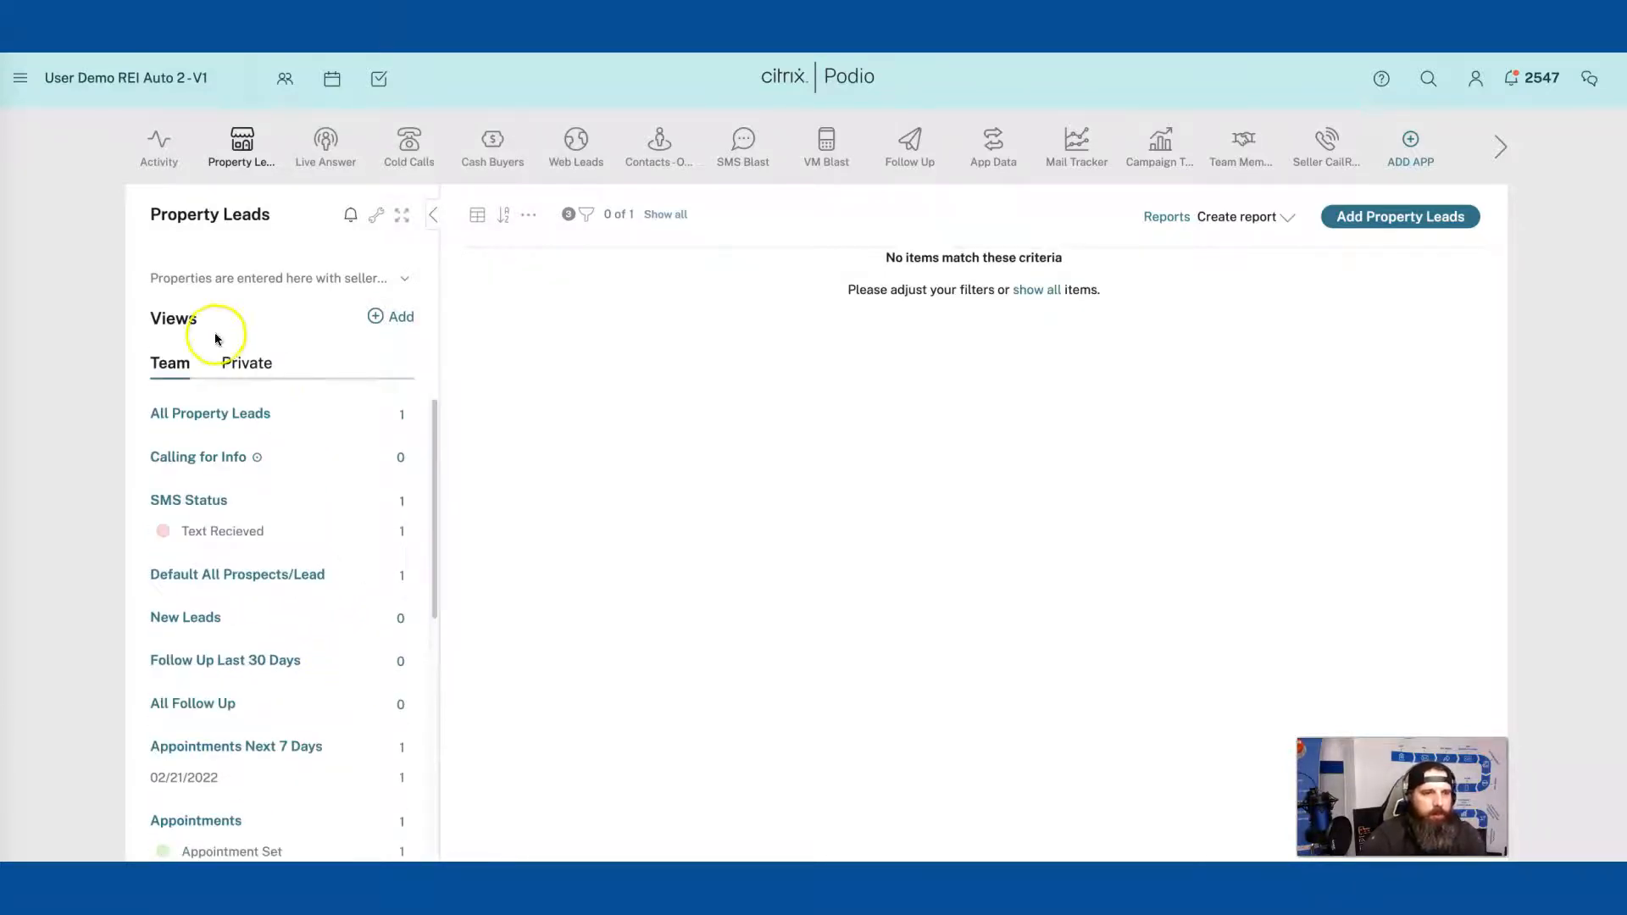
Step: Move the Appointment Next 7 Days view below All Follow Up in the private views
{"action": "left_click", "coordinate": [258, 362]}
{"action": "left_click_drag", "start_coordinate": [270, 418], "coordinate": [222, 680]}
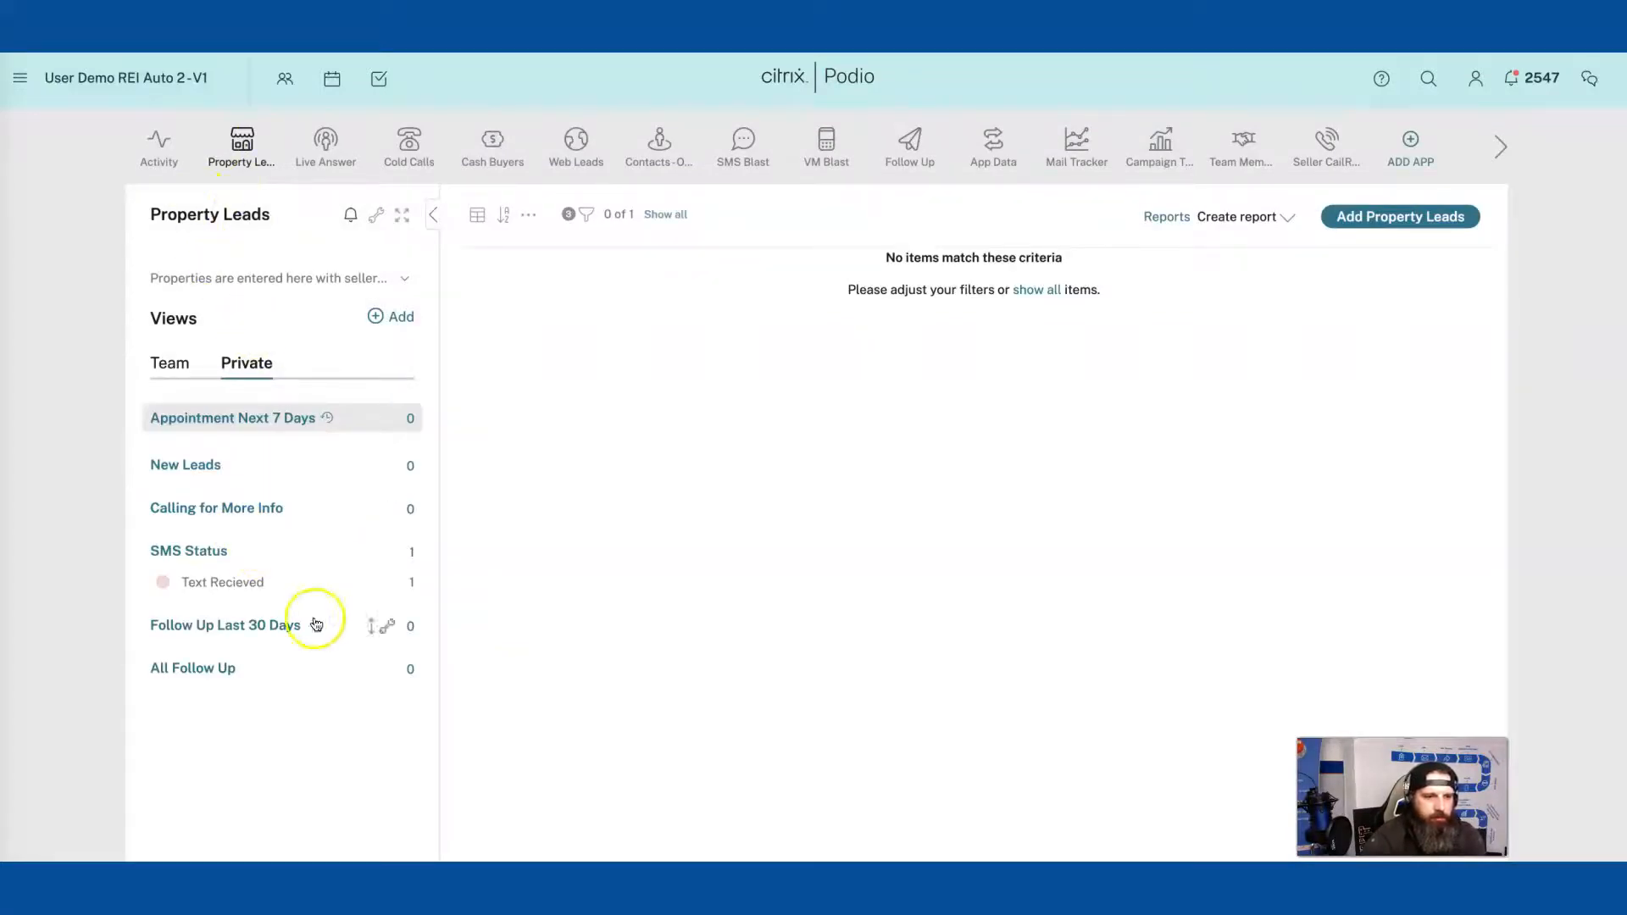
Step: Open the lead from the private Text Recieved view, check its Date of Appointment, and return to the list
{"action": "left_click", "coordinate": [251, 579]}
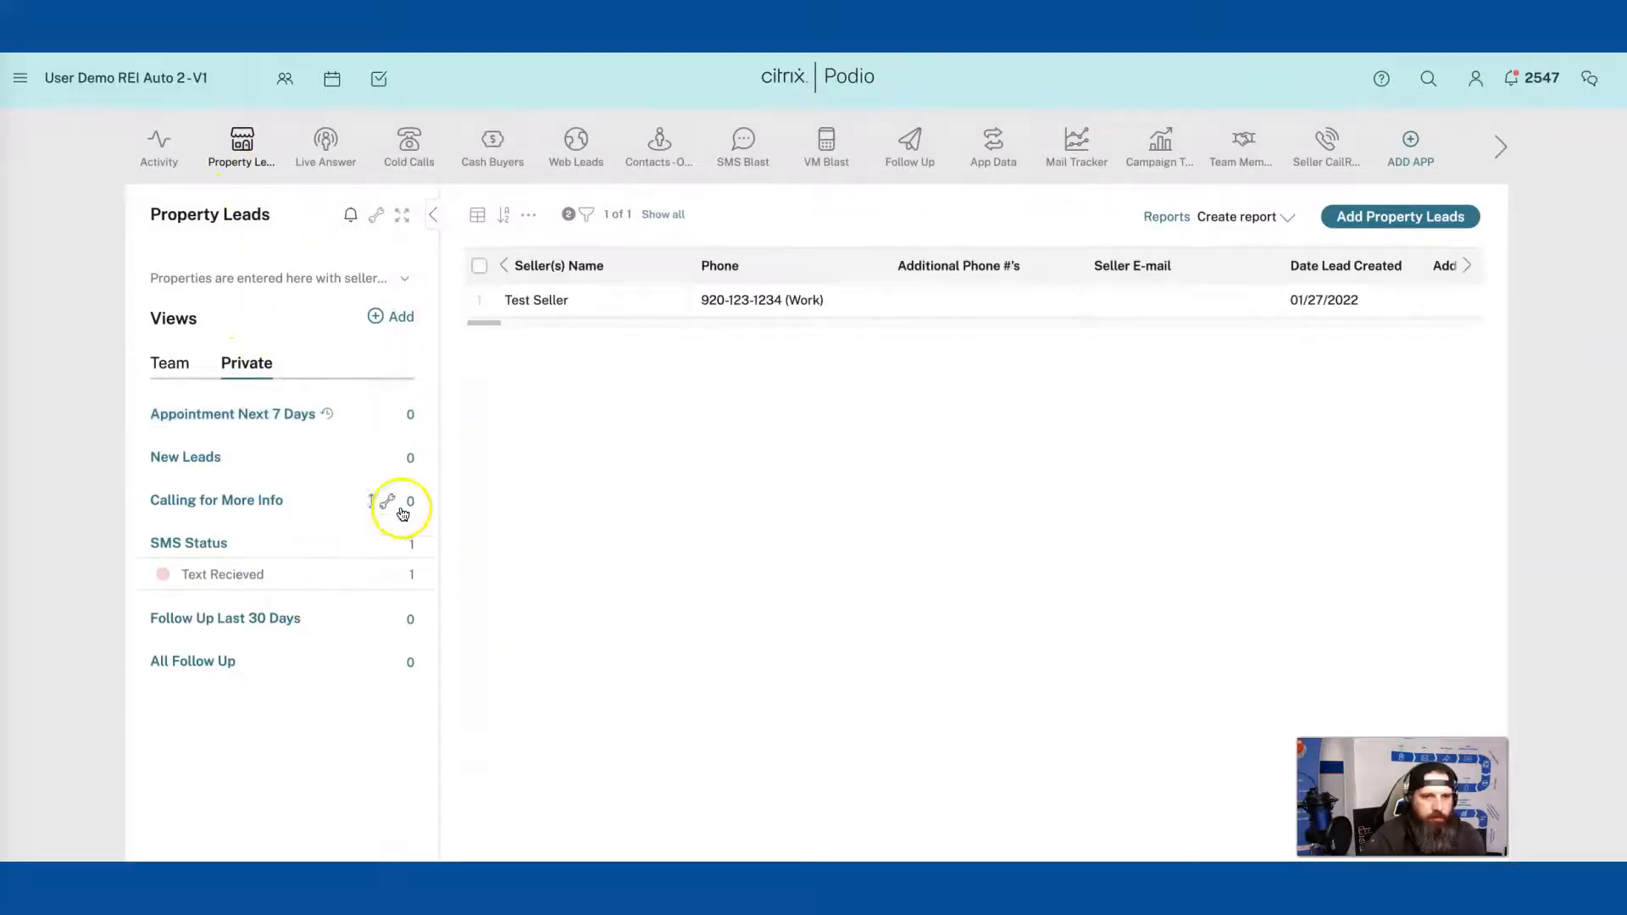
{"action": "left_click", "coordinate": [617, 316]}
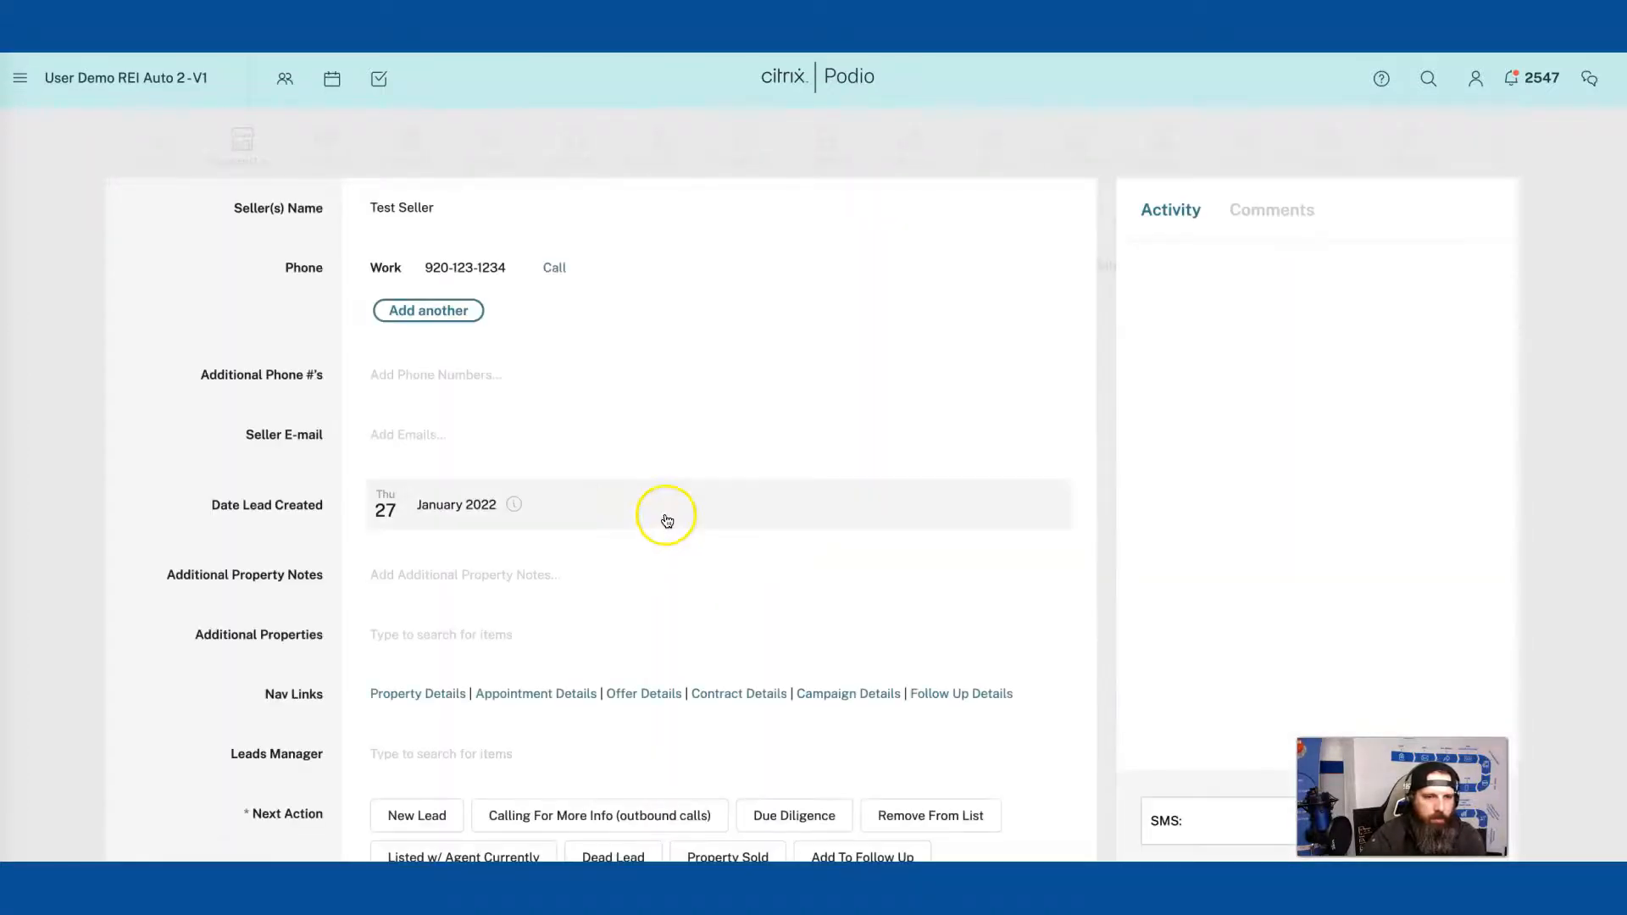
{"action": "scroll", "coordinate": [595, 497], "scroll_direction": "down", "scroll_amount": 15}
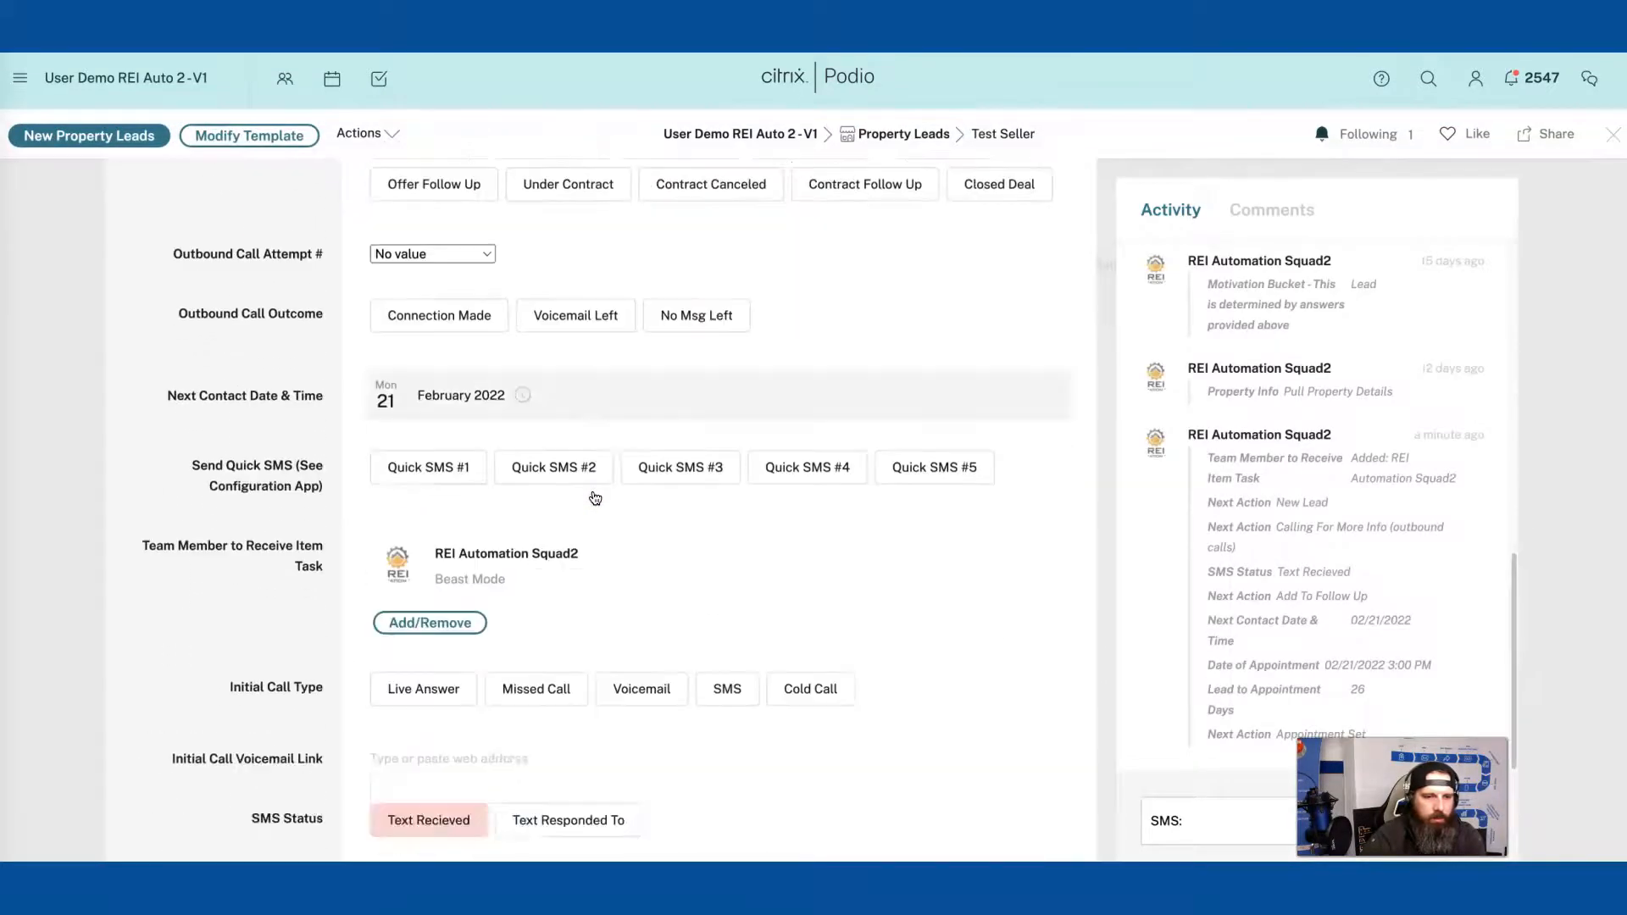
{"action": "scroll", "coordinate": [595, 497], "scroll_direction": "down", "scroll_amount": 15}
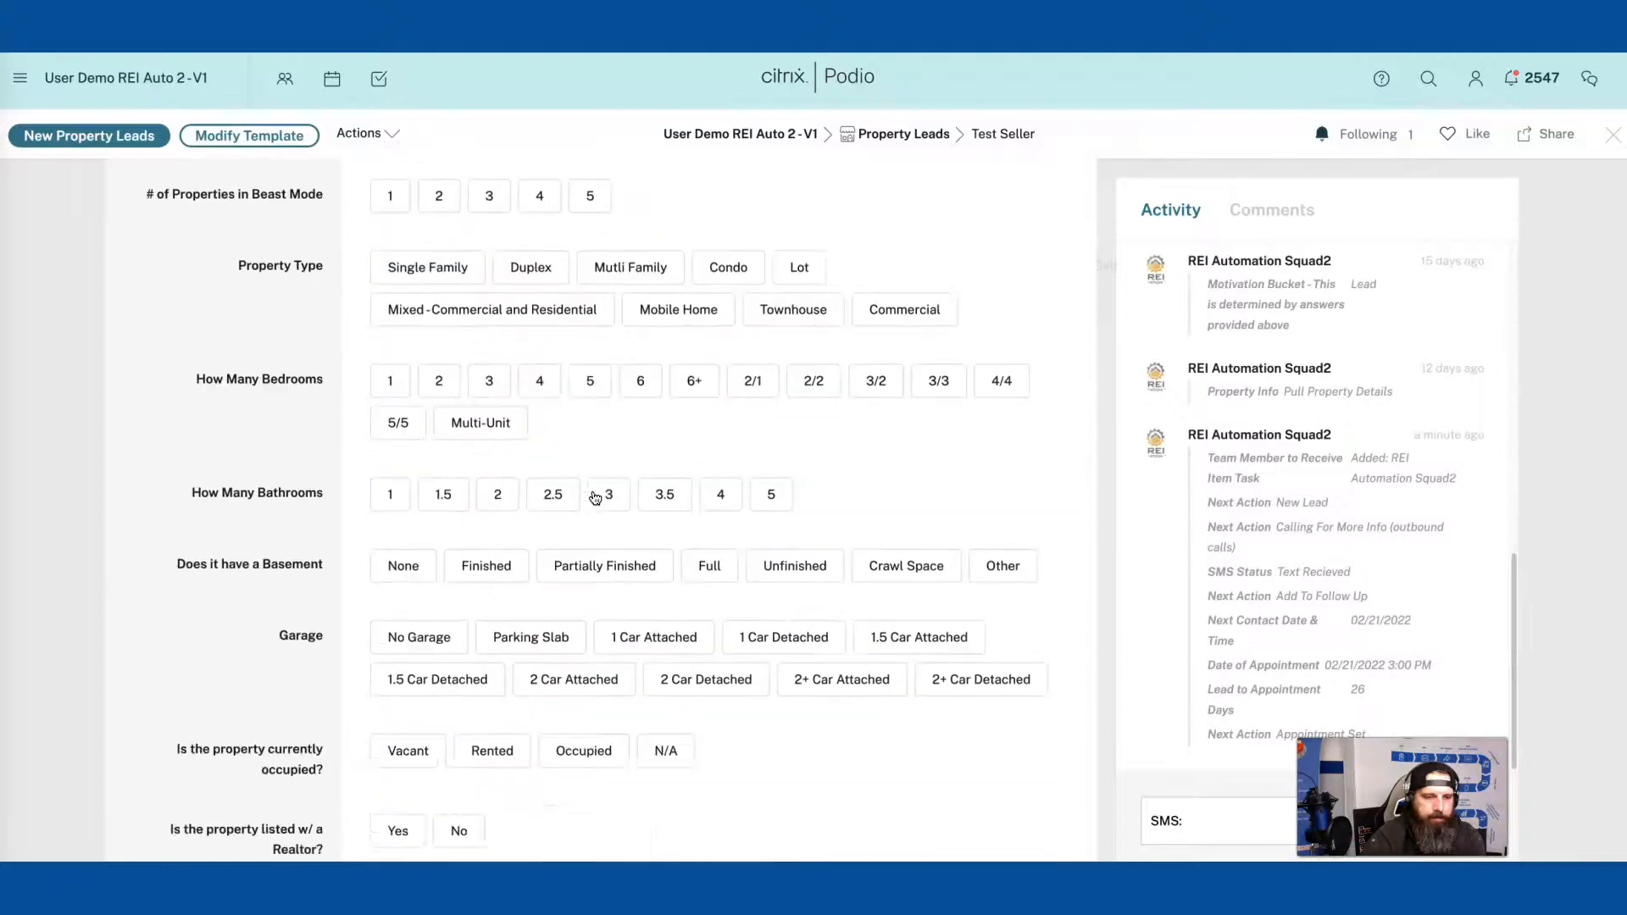
{"action": "scroll", "coordinate": [595, 498], "scroll_direction": "down", "scroll_amount": 8}
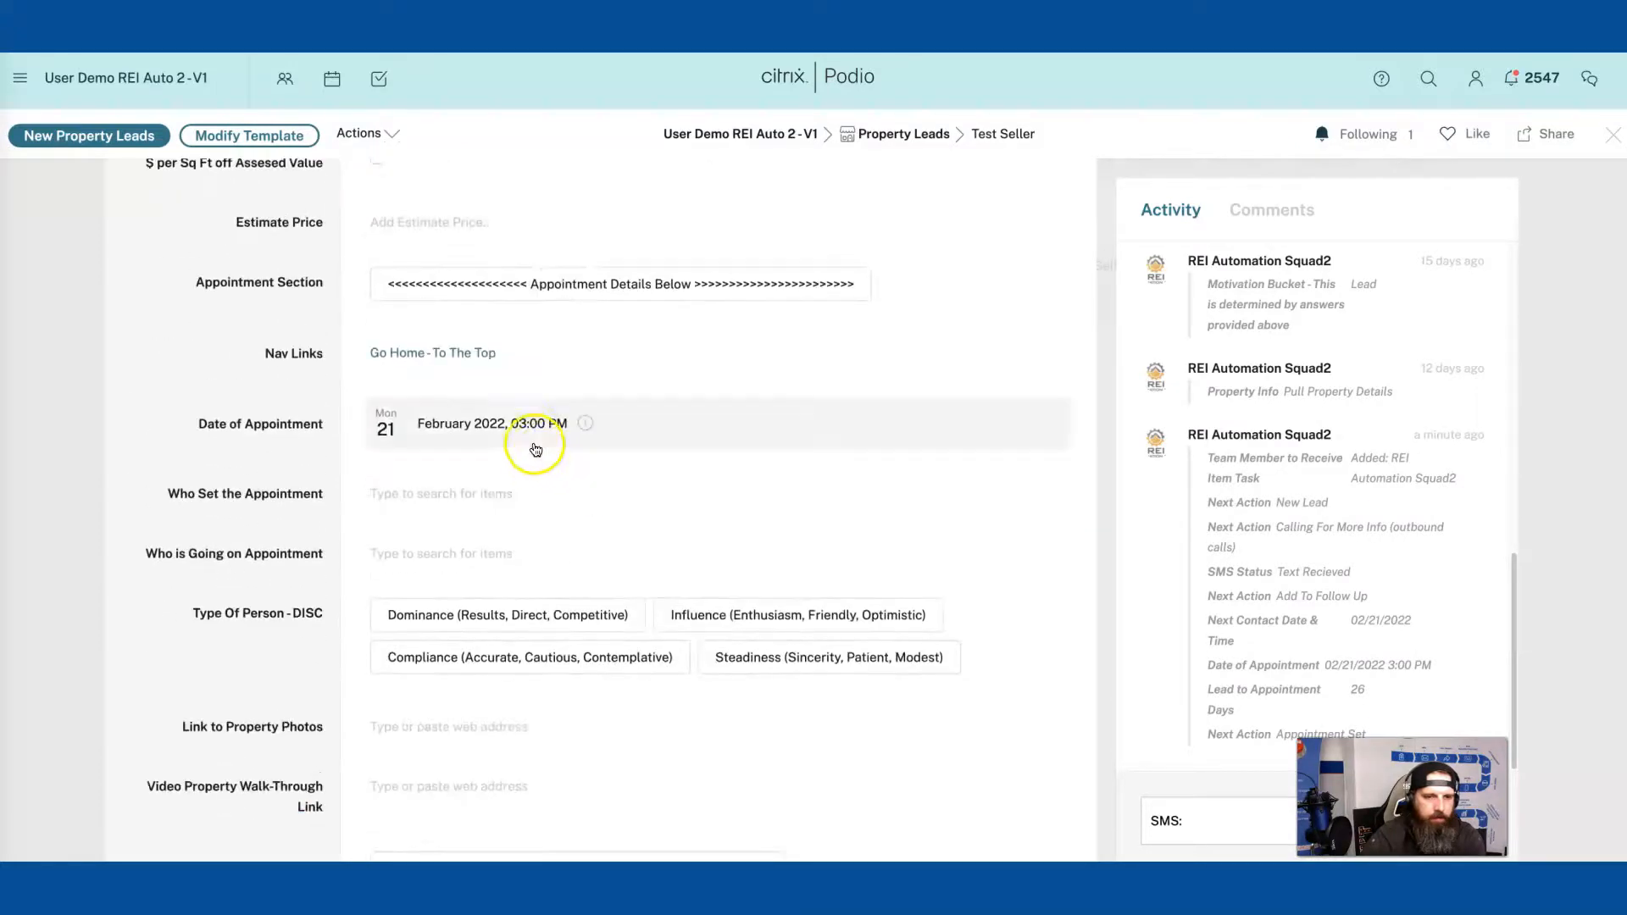
{"action": "left_click", "coordinate": [527, 421]}
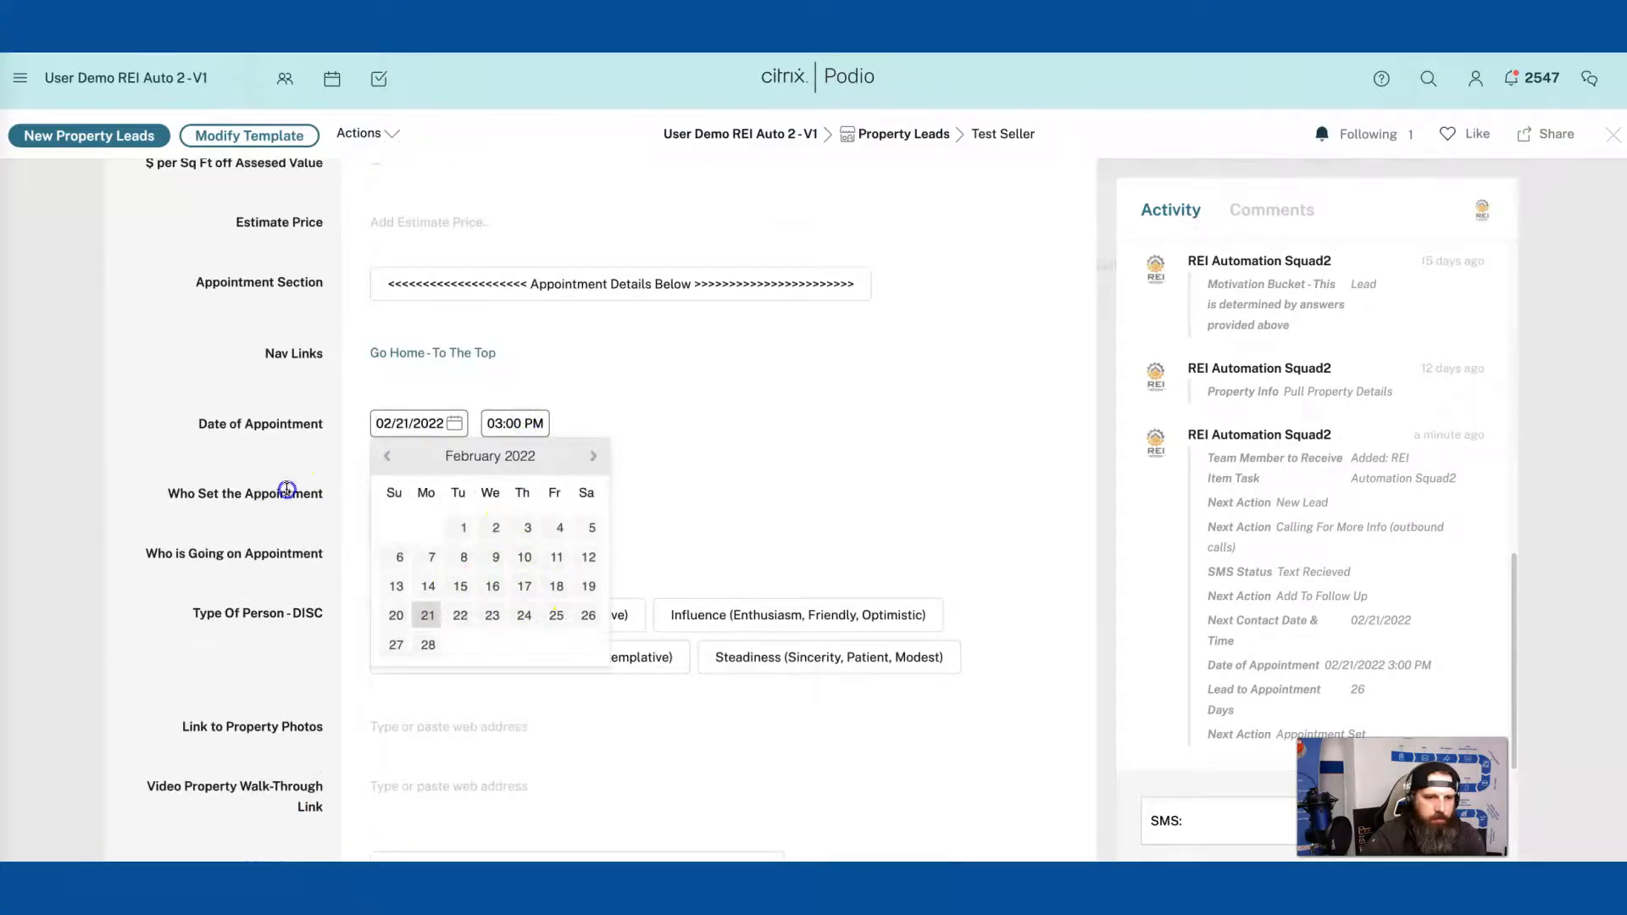
{"action": "left_click", "coordinate": [287, 491]}
{"action": "left_click", "coordinate": [1609, 141]}
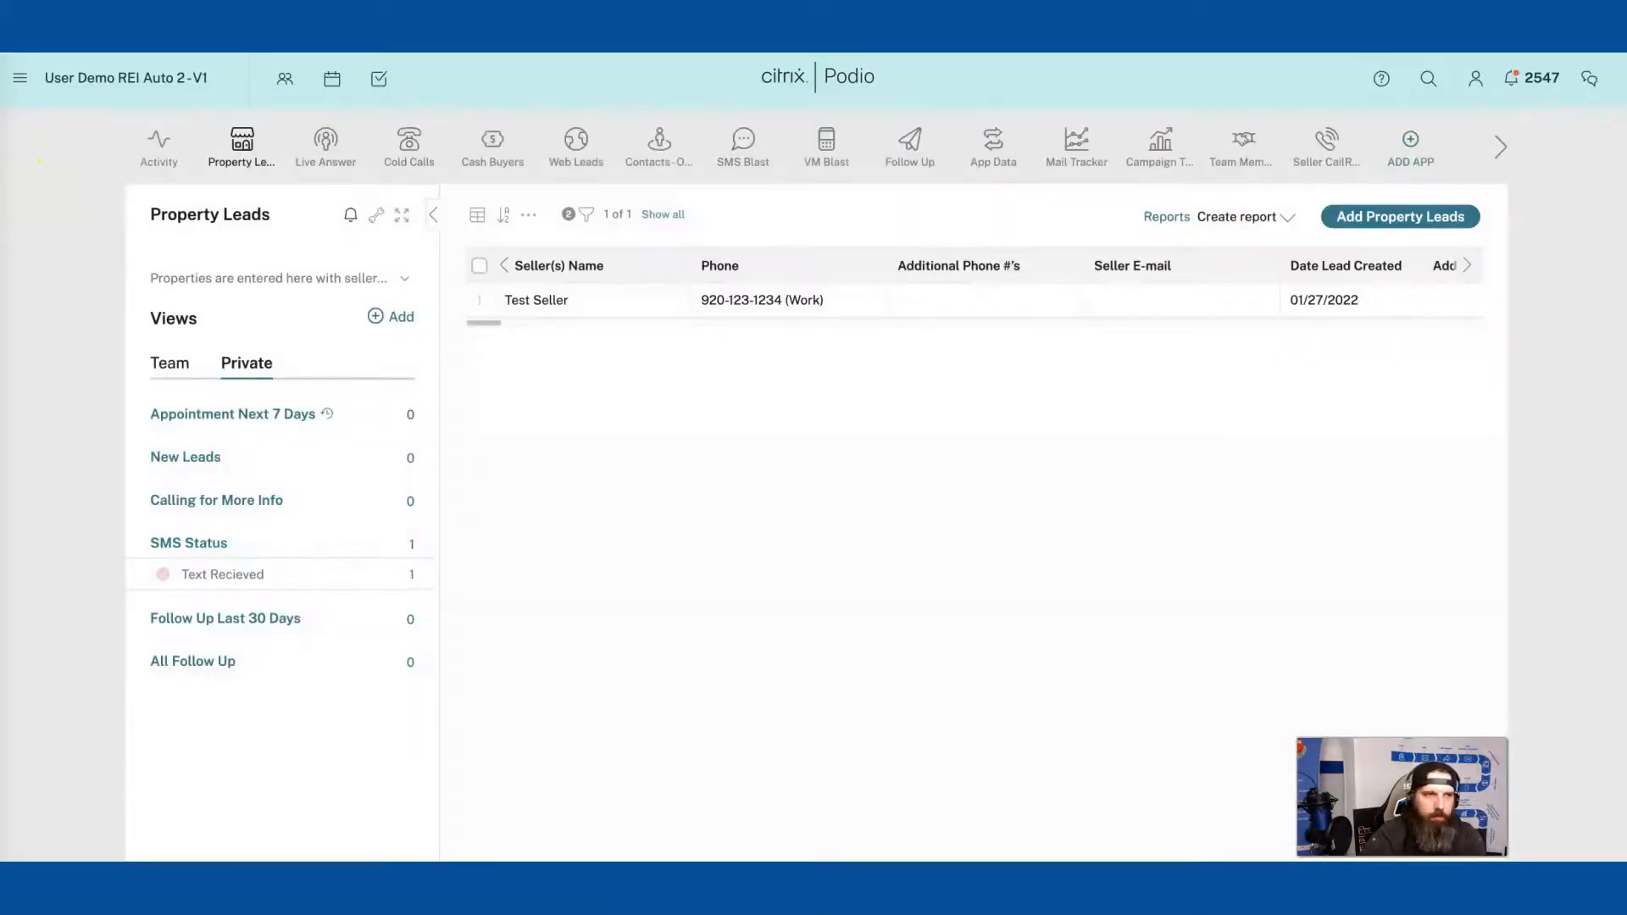
Step: Reload the Property Leads list and open the private Appointment Next 7 Days view
{"action": "left_click", "coordinate": [326, 467]}
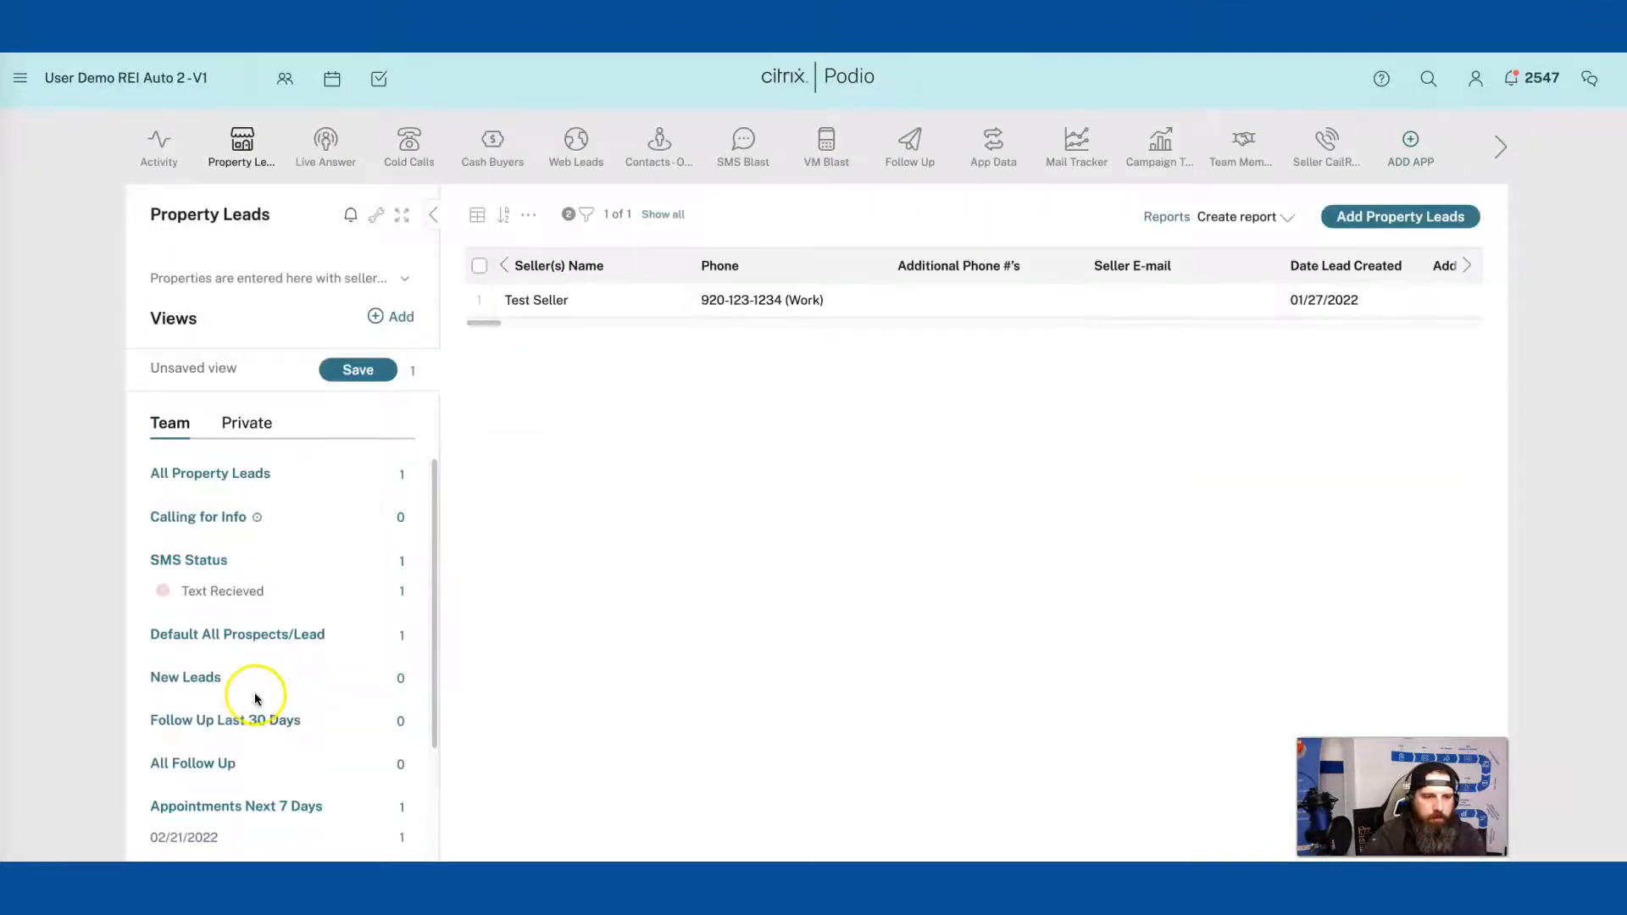
{"action": "scroll", "coordinate": [230, 556], "scroll_direction": "down", "scroll_amount": 3}
{"action": "left_click", "coordinate": [243, 423]}
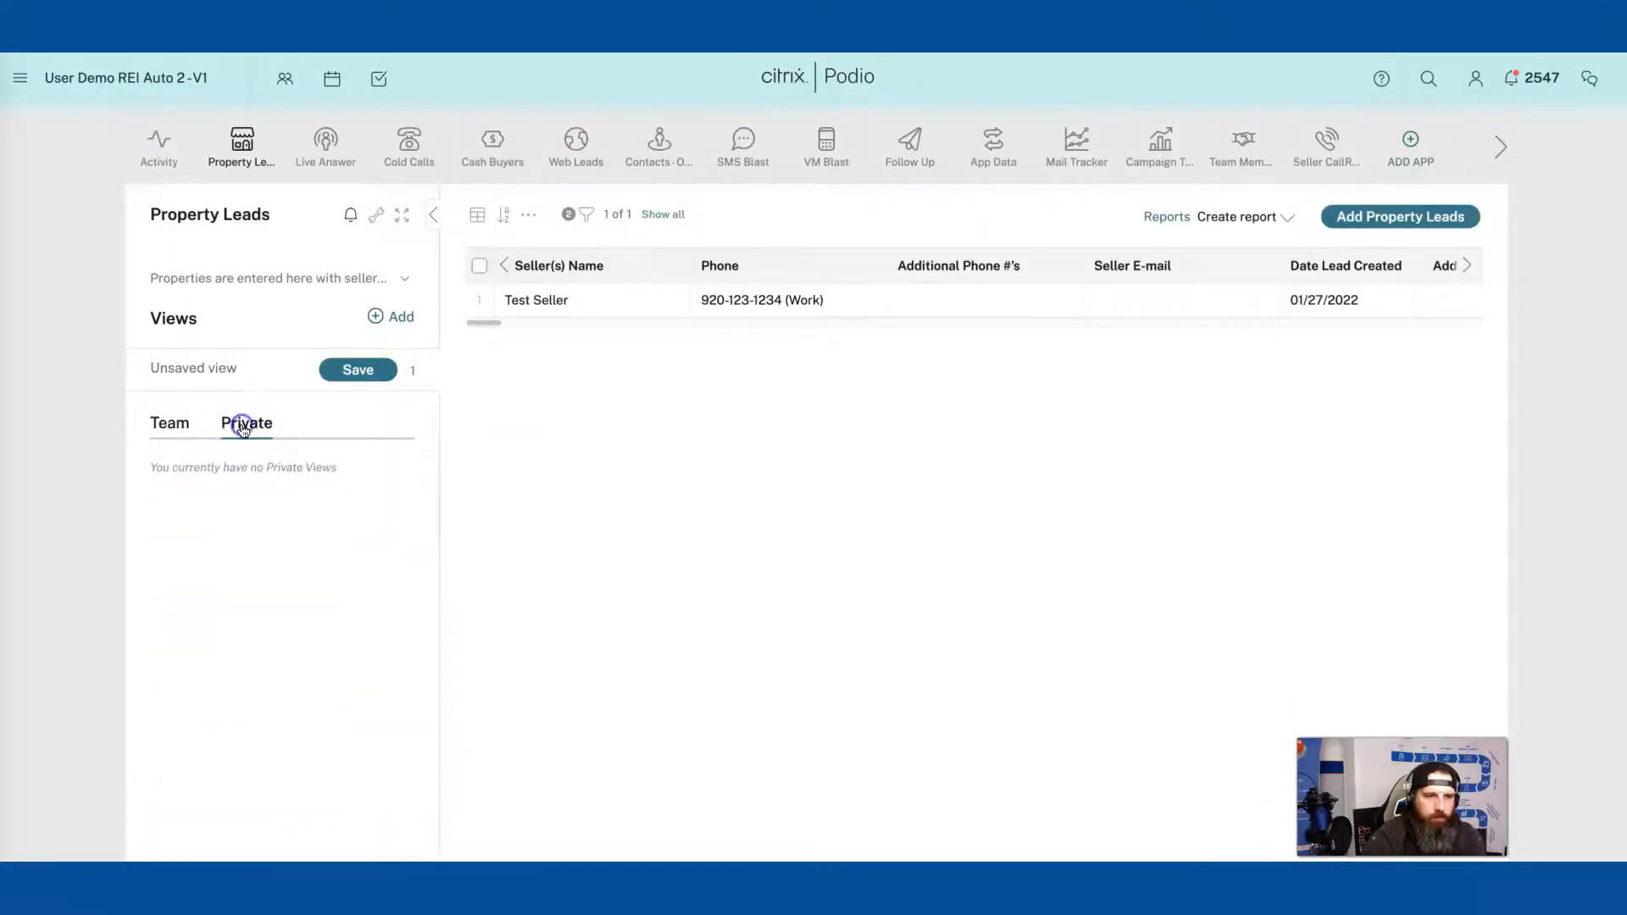
{"action": "left_click", "coordinate": [259, 722]}
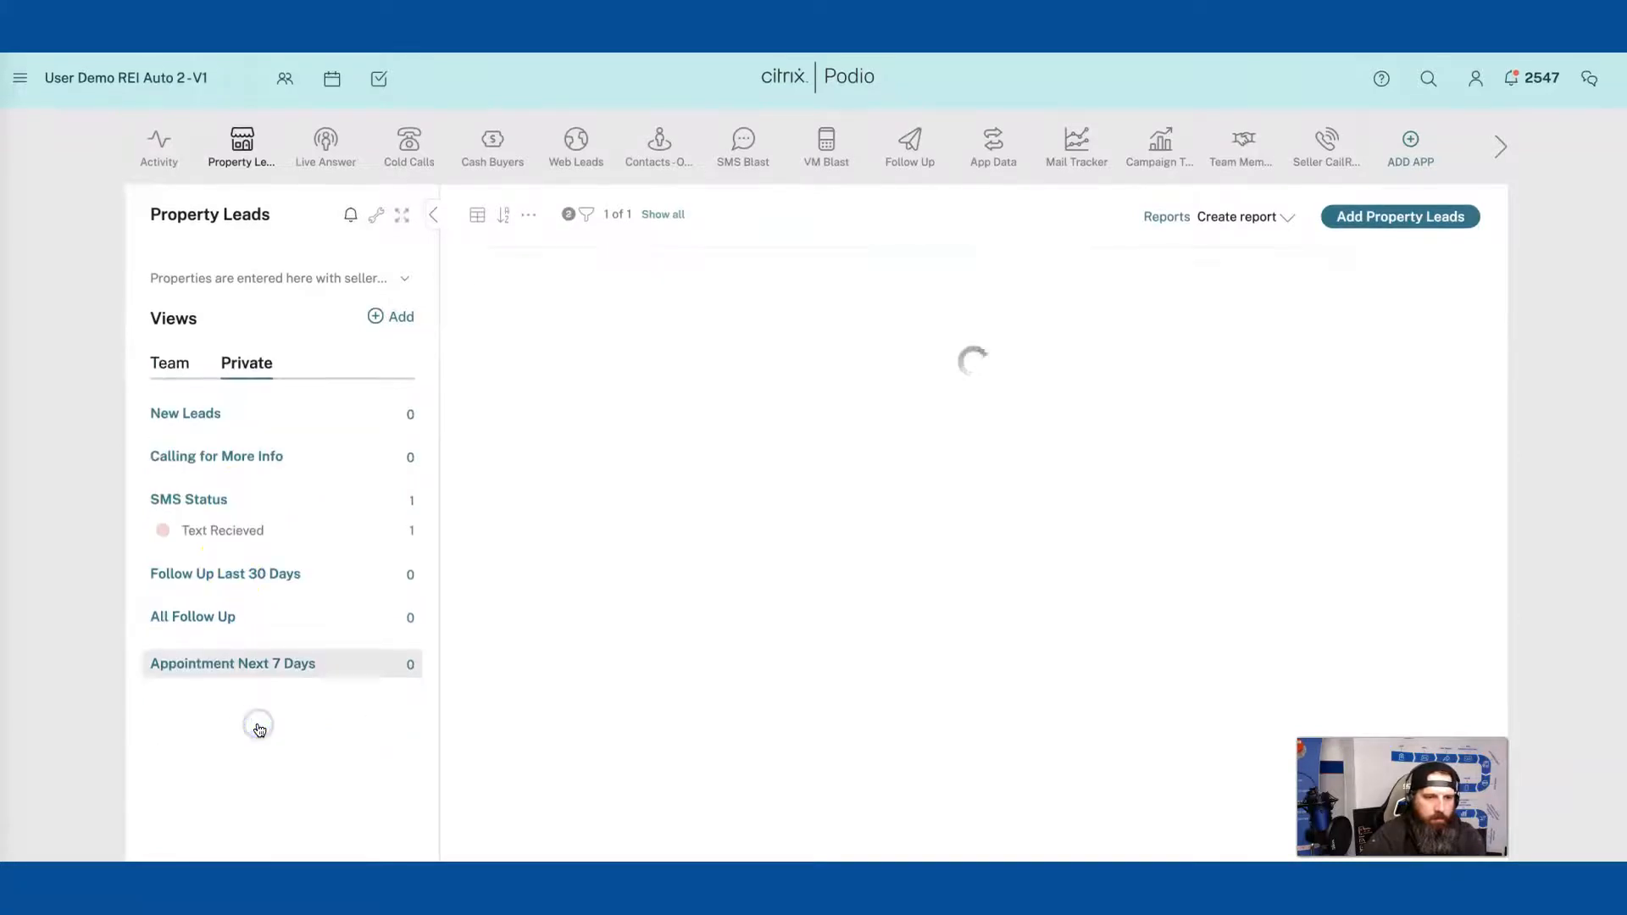
Step: Replace the view's Add To Follow Up filter with Appointment Set under Next Action and review the applied filters
{"action": "left_click", "coordinate": [596, 217]}
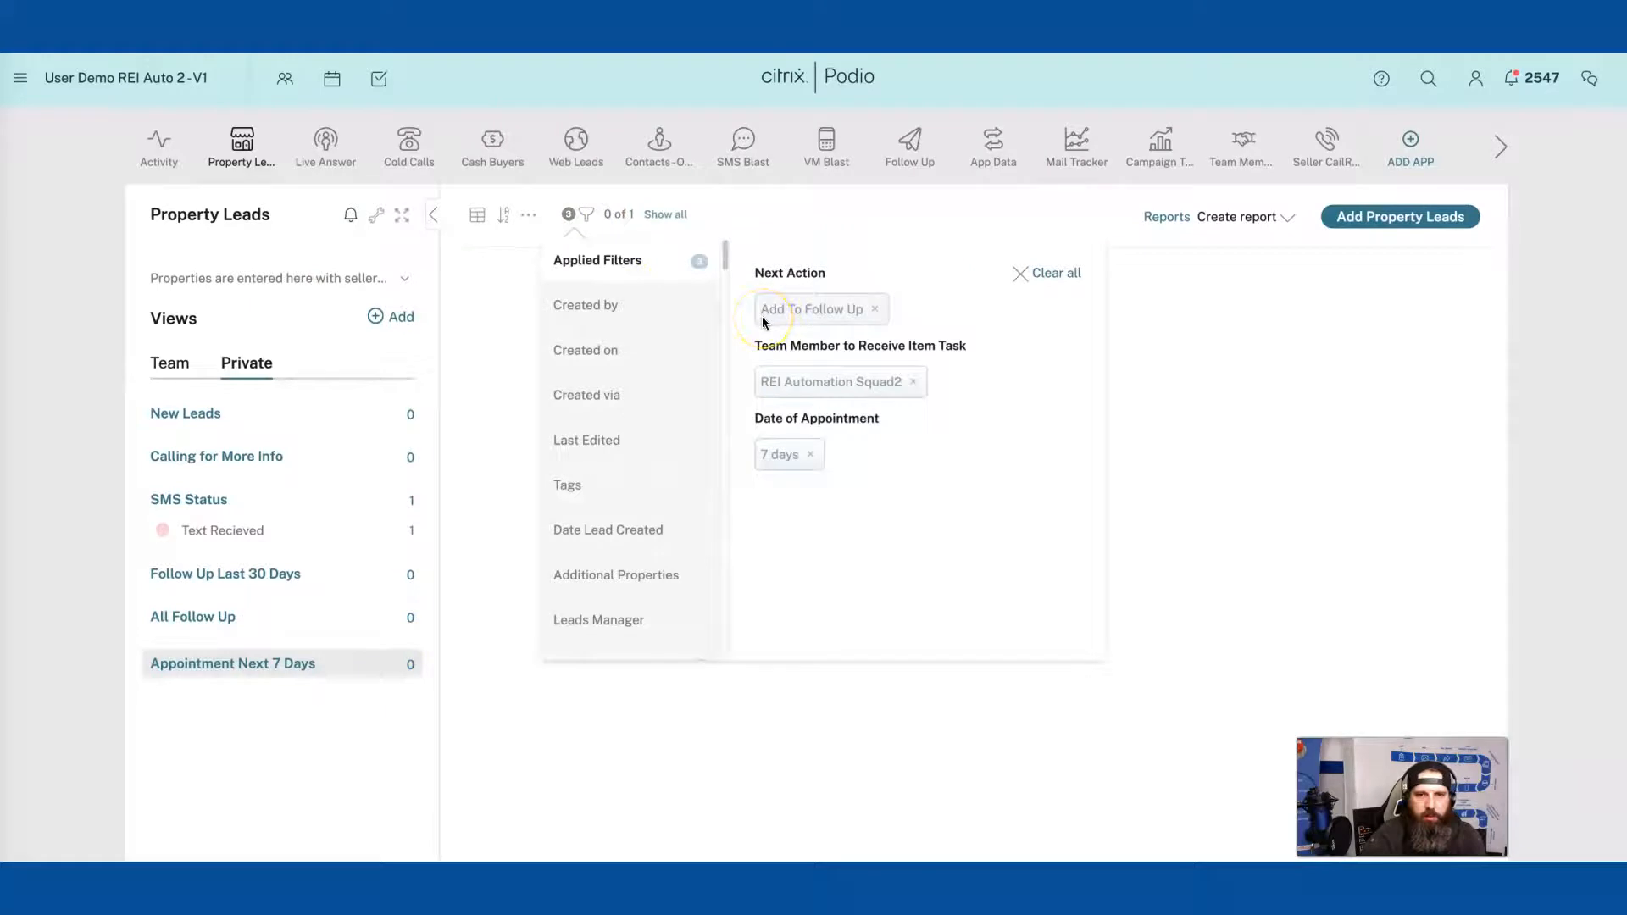
{"action": "left_click", "coordinate": [878, 310]}
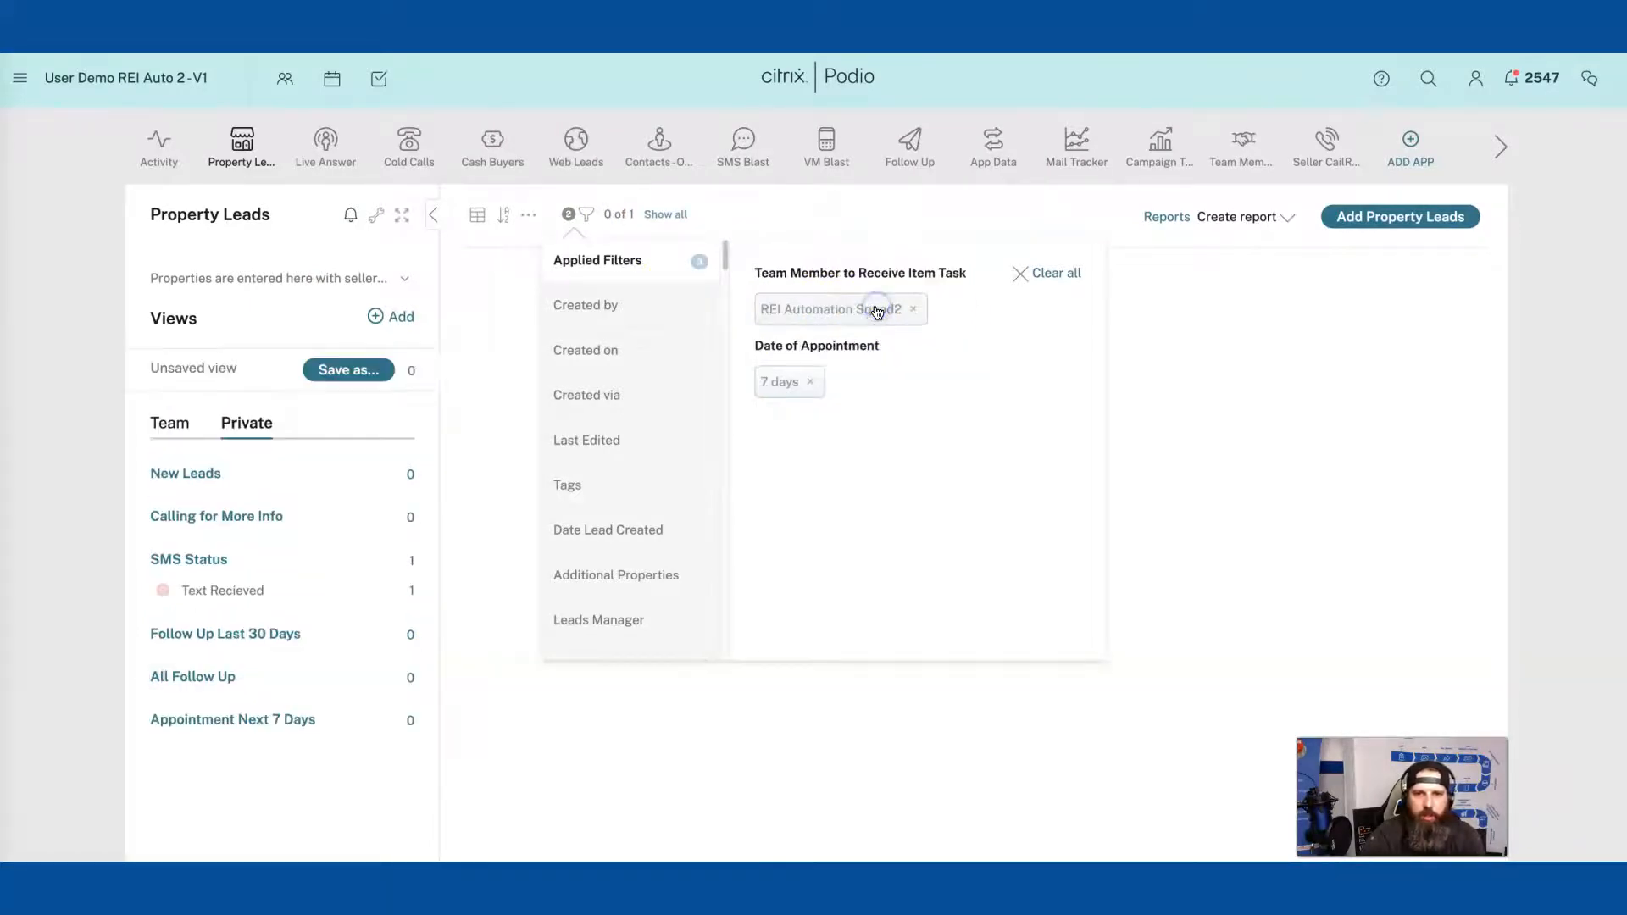
{"action": "scroll", "coordinate": [621, 585], "scroll_direction": "down", "scroll_amount": 3}
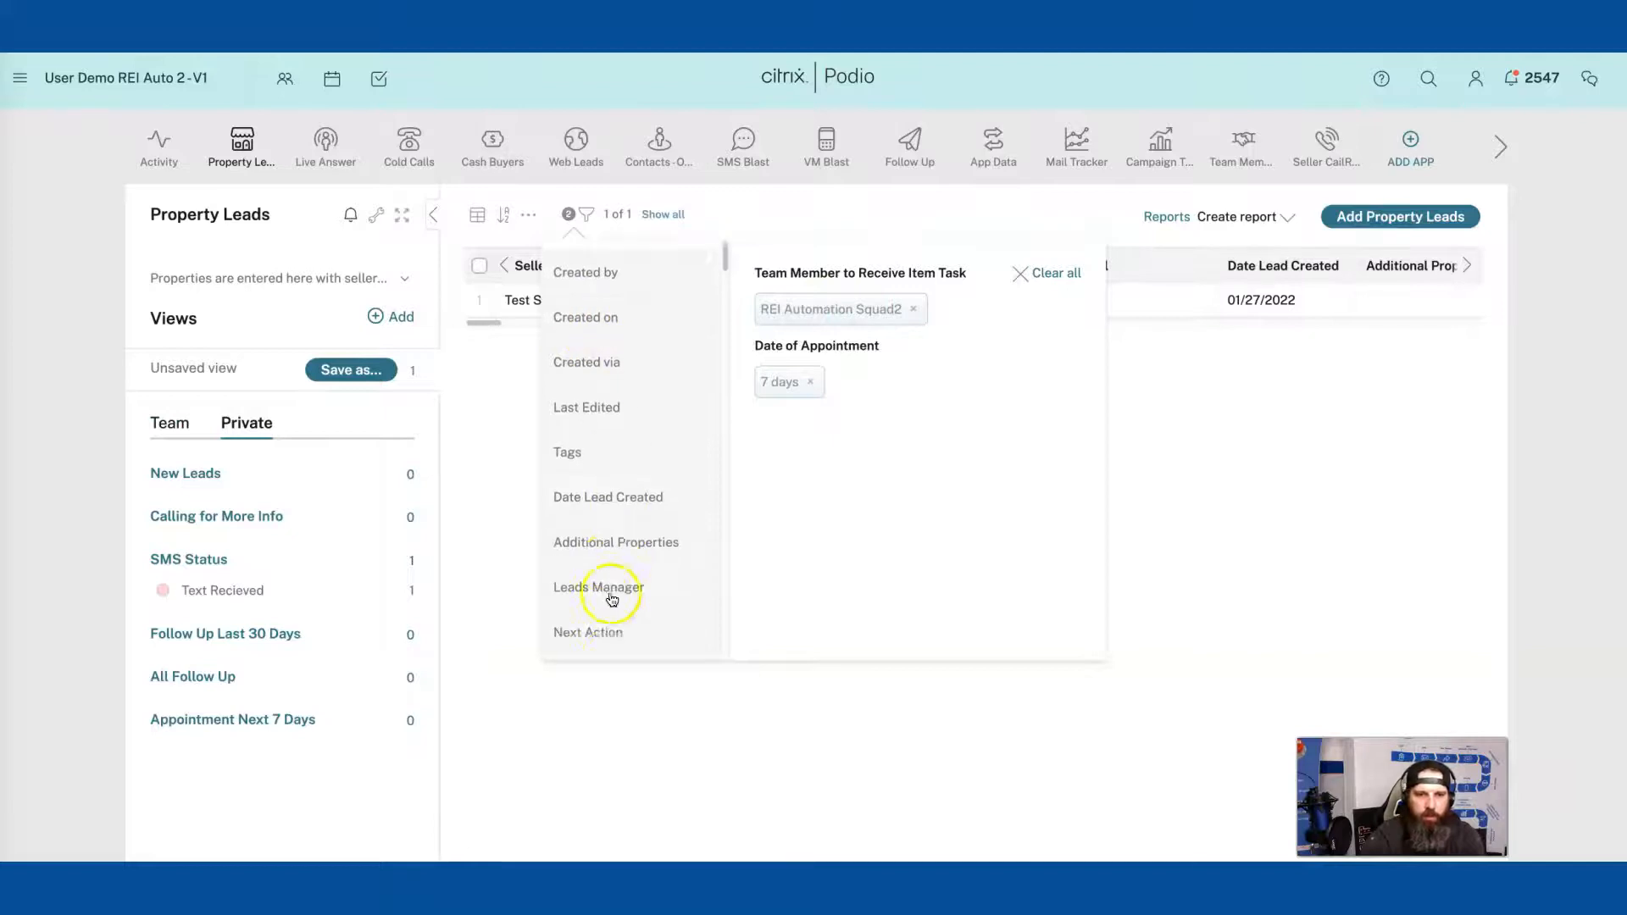
{"action": "left_click", "coordinate": [610, 472]}
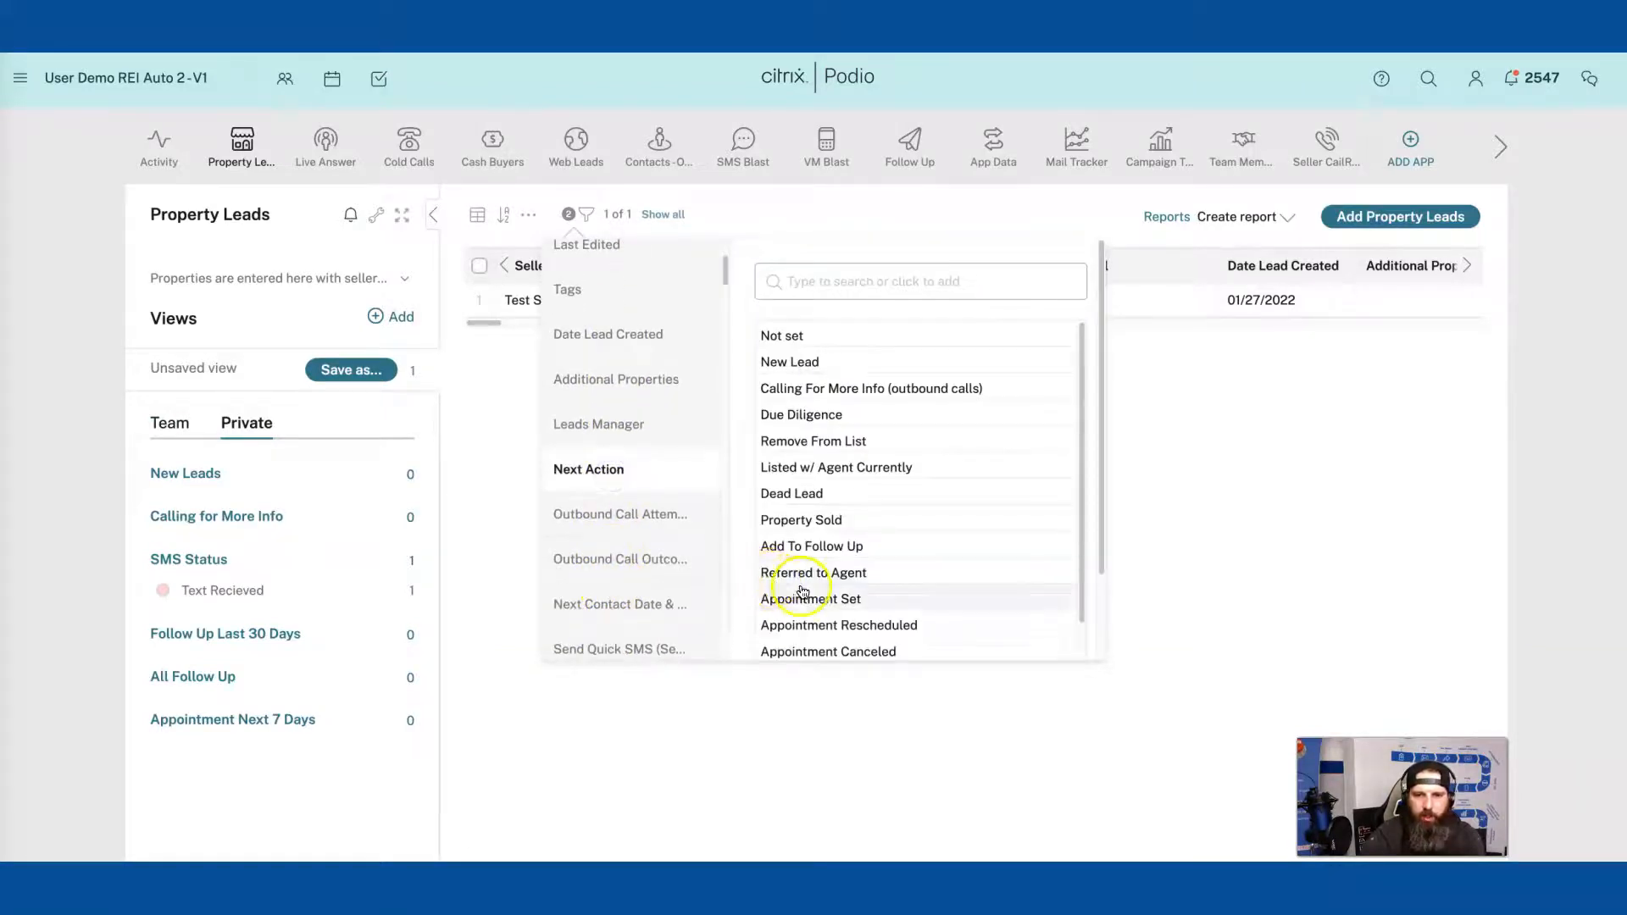
{"action": "left_click", "coordinate": [825, 600]}
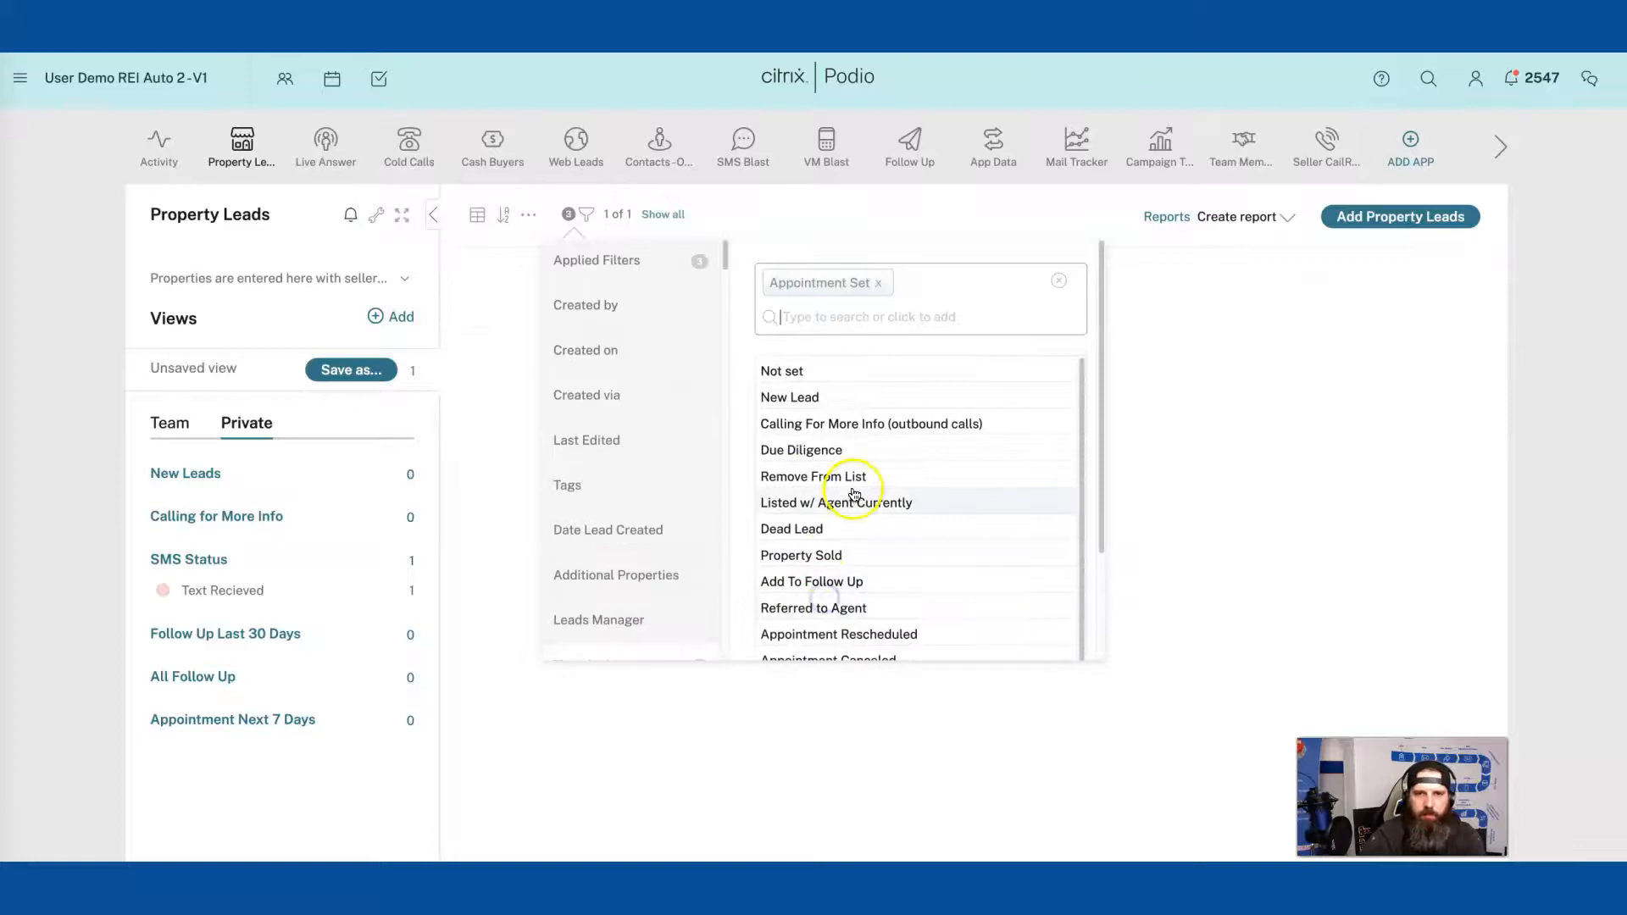
{"action": "left_click", "coordinate": [629, 253]}
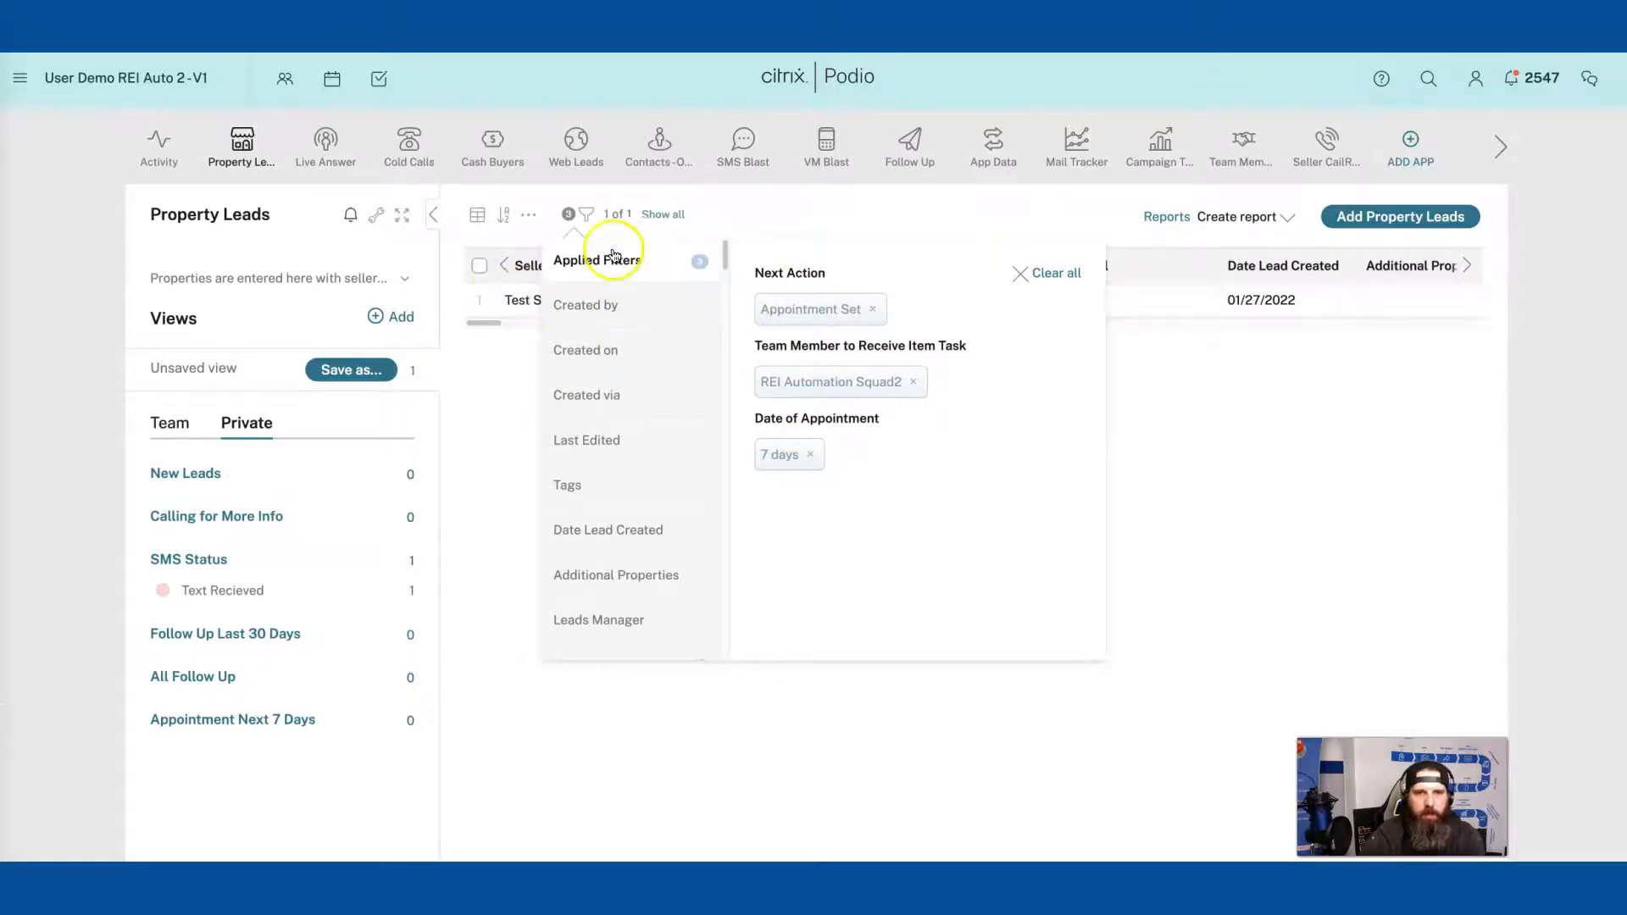
{"action": "scroll", "coordinate": [612, 559], "scroll_direction": "down", "scroll_amount": 5}
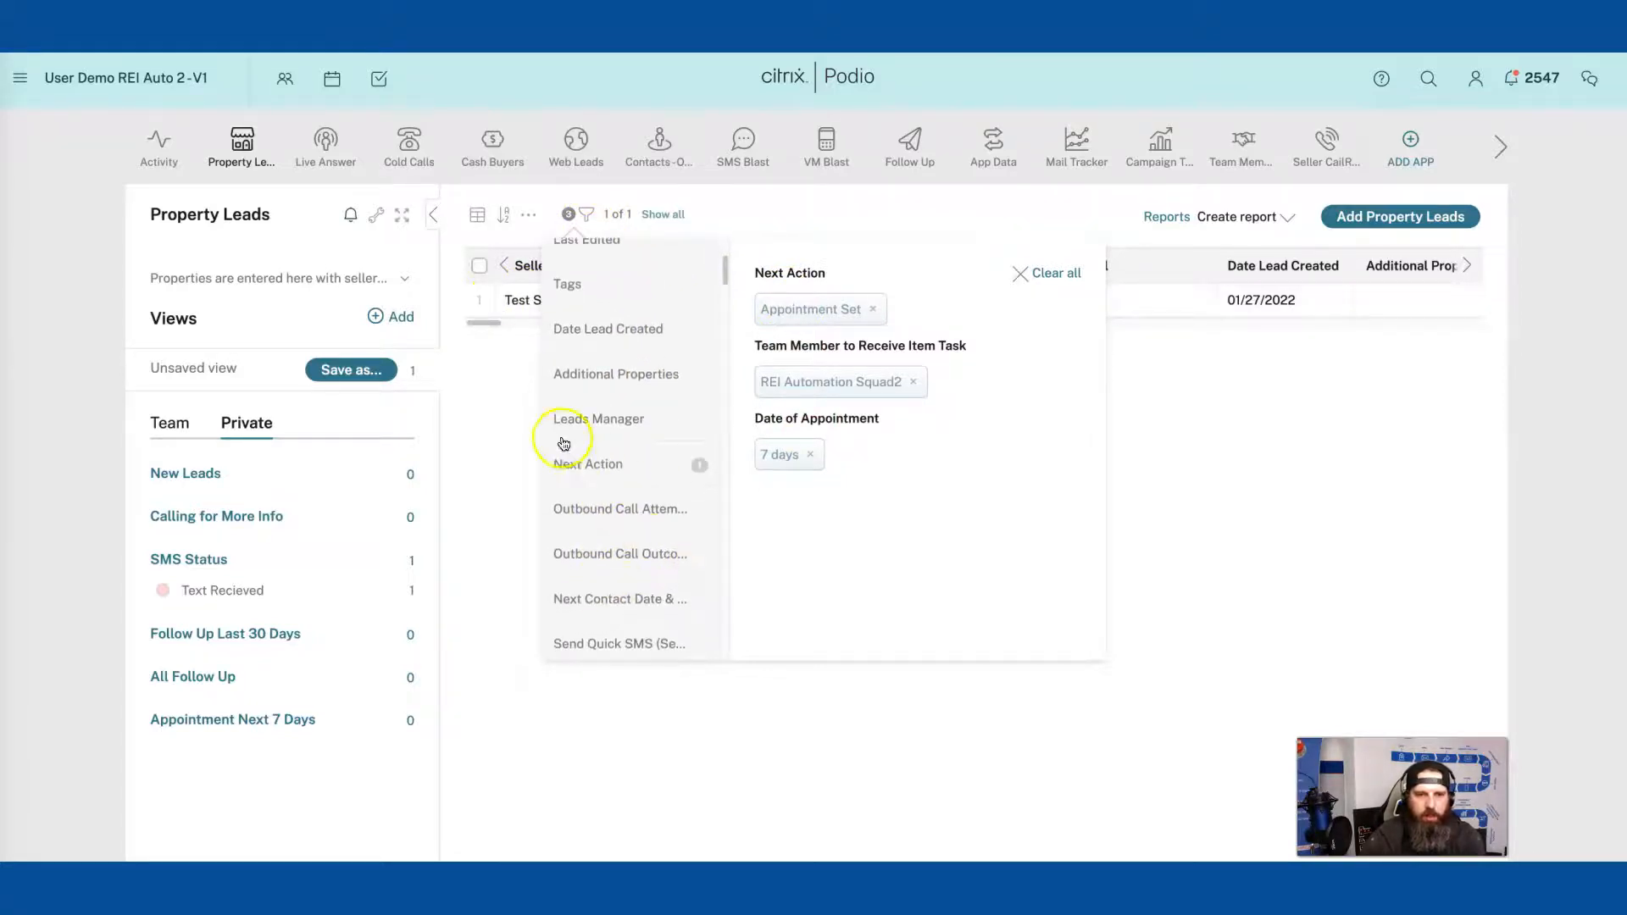
Step: Add Appointment Rescheduled to the Next Action filter alongside Appointment Set and review the applied filters
{"action": "left_click", "coordinate": [587, 464]}
{"action": "scroll", "coordinate": [839, 520], "scroll_direction": "down", "scroll_amount": 2}
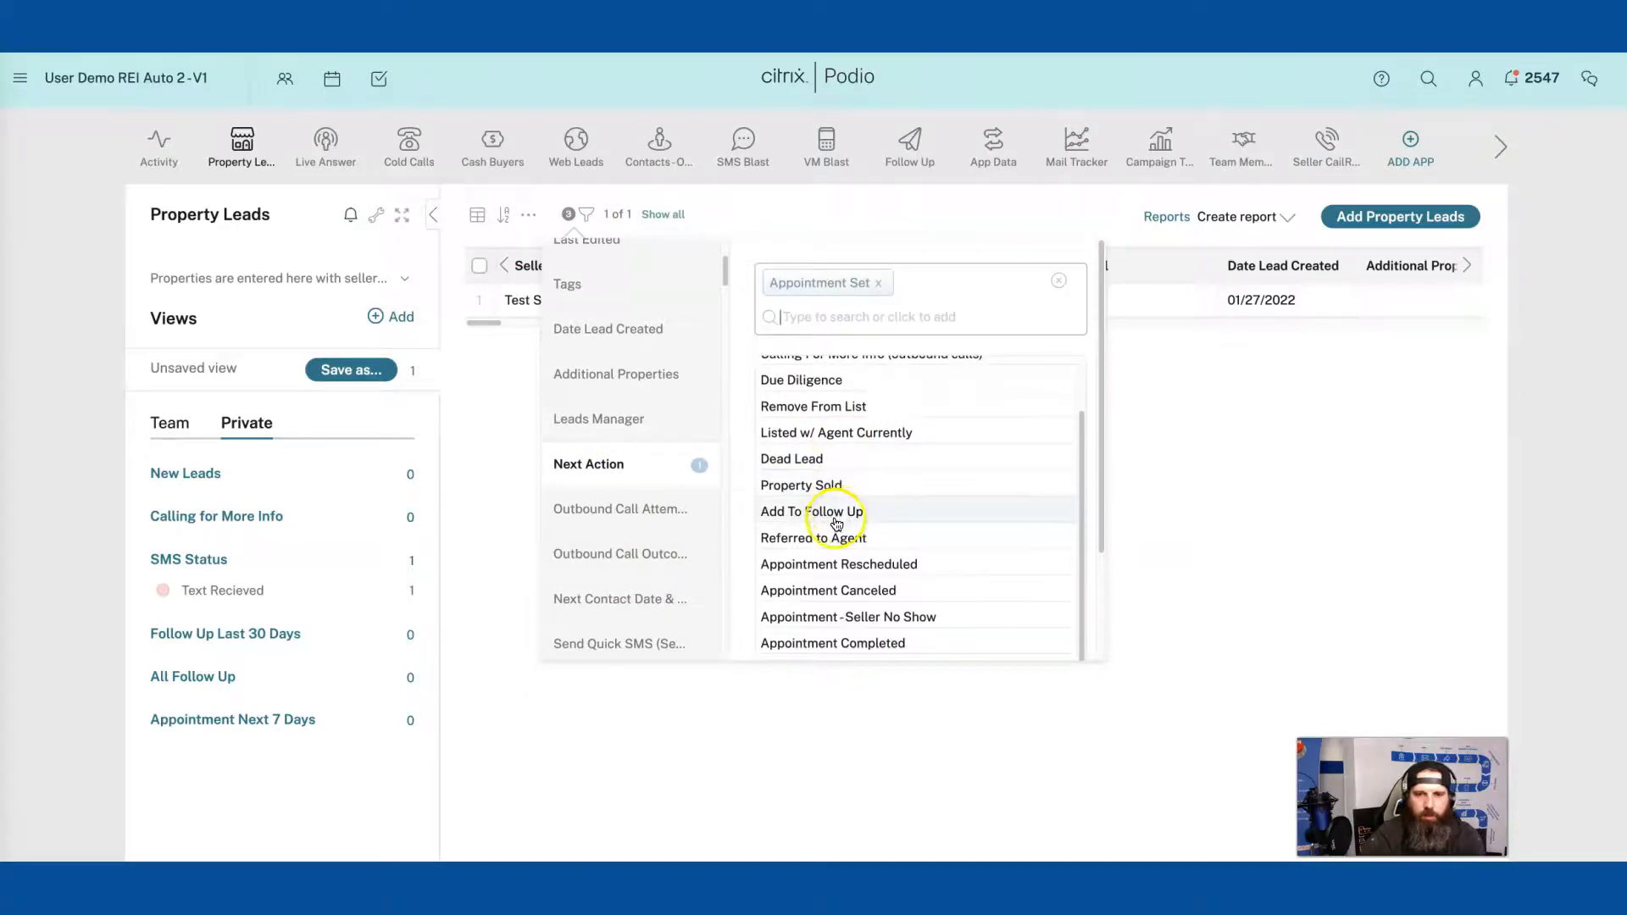
{"action": "scroll", "coordinate": [852, 542], "scroll_direction": "down", "scroll_amount": 2}
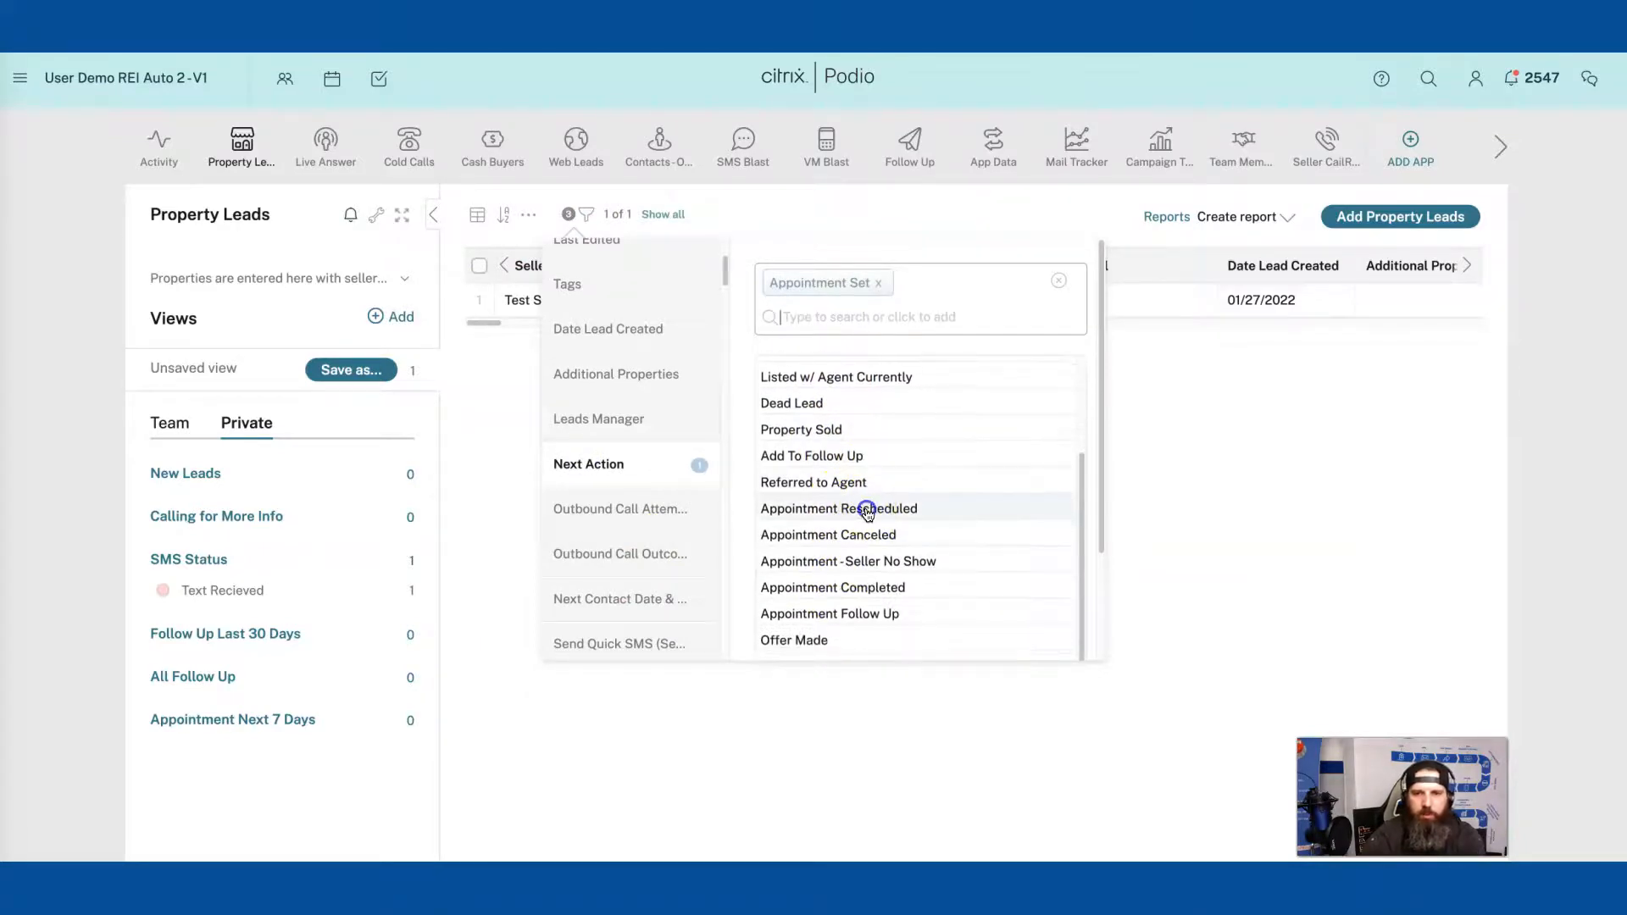
{"action": "left_click", "coordinate": [867, 508]}
{"action": "left_click", "coordinate": [593, 259]}
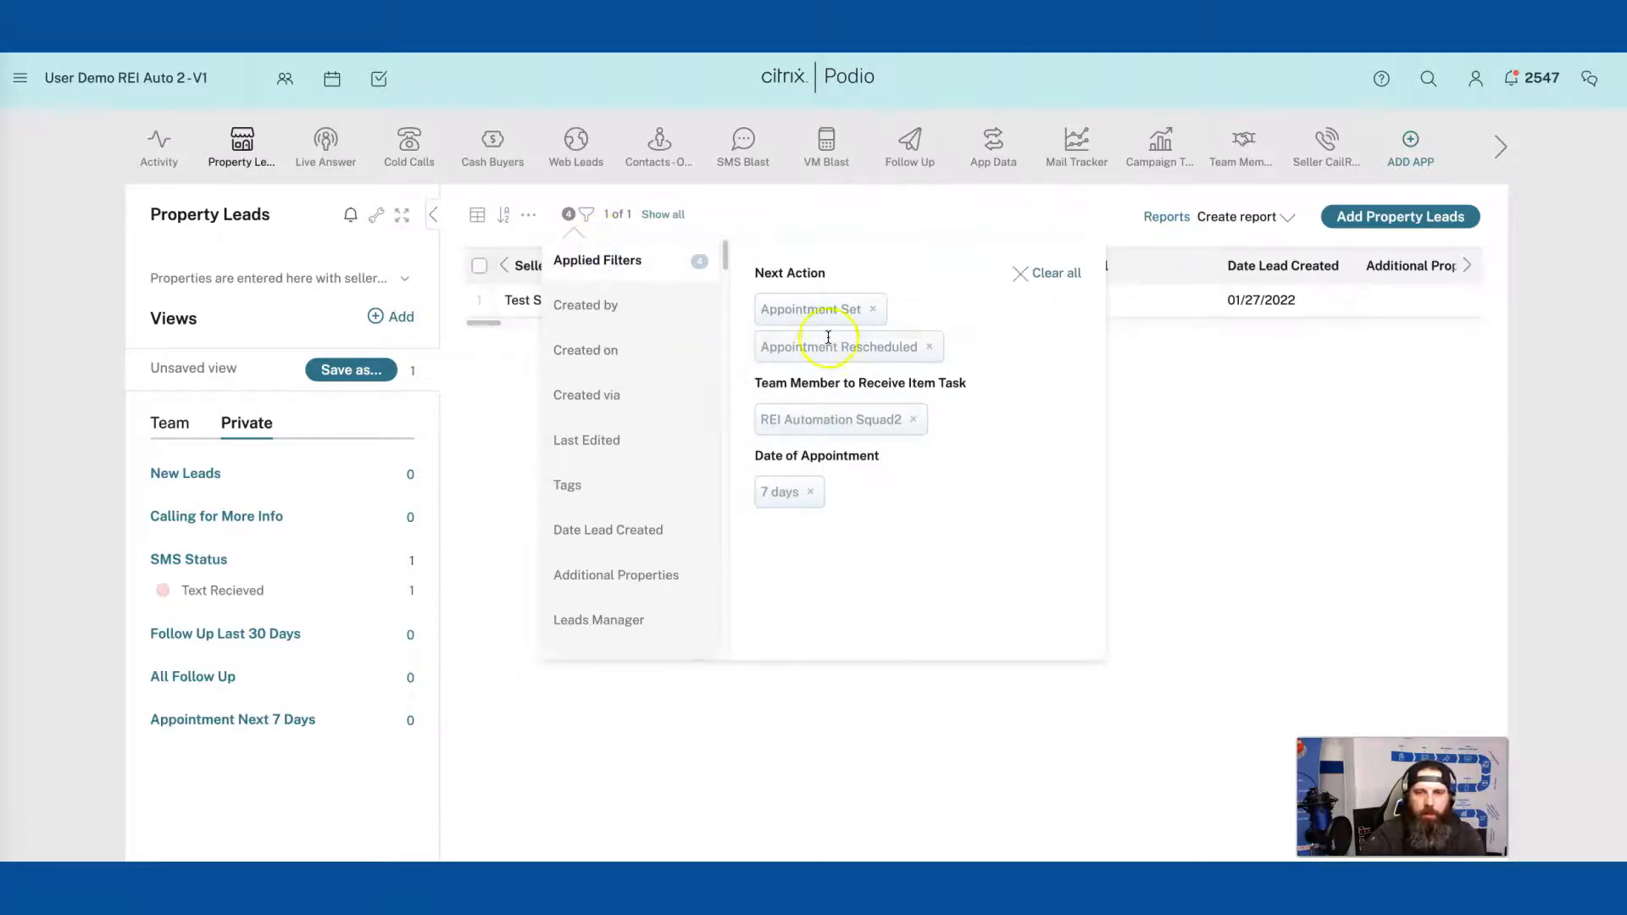
Step: Overwrite the private Appointment Next 7 Days view with the current filters, keeping its title and daily split
{"action": "left_click", "coordinate": [322, 373]}
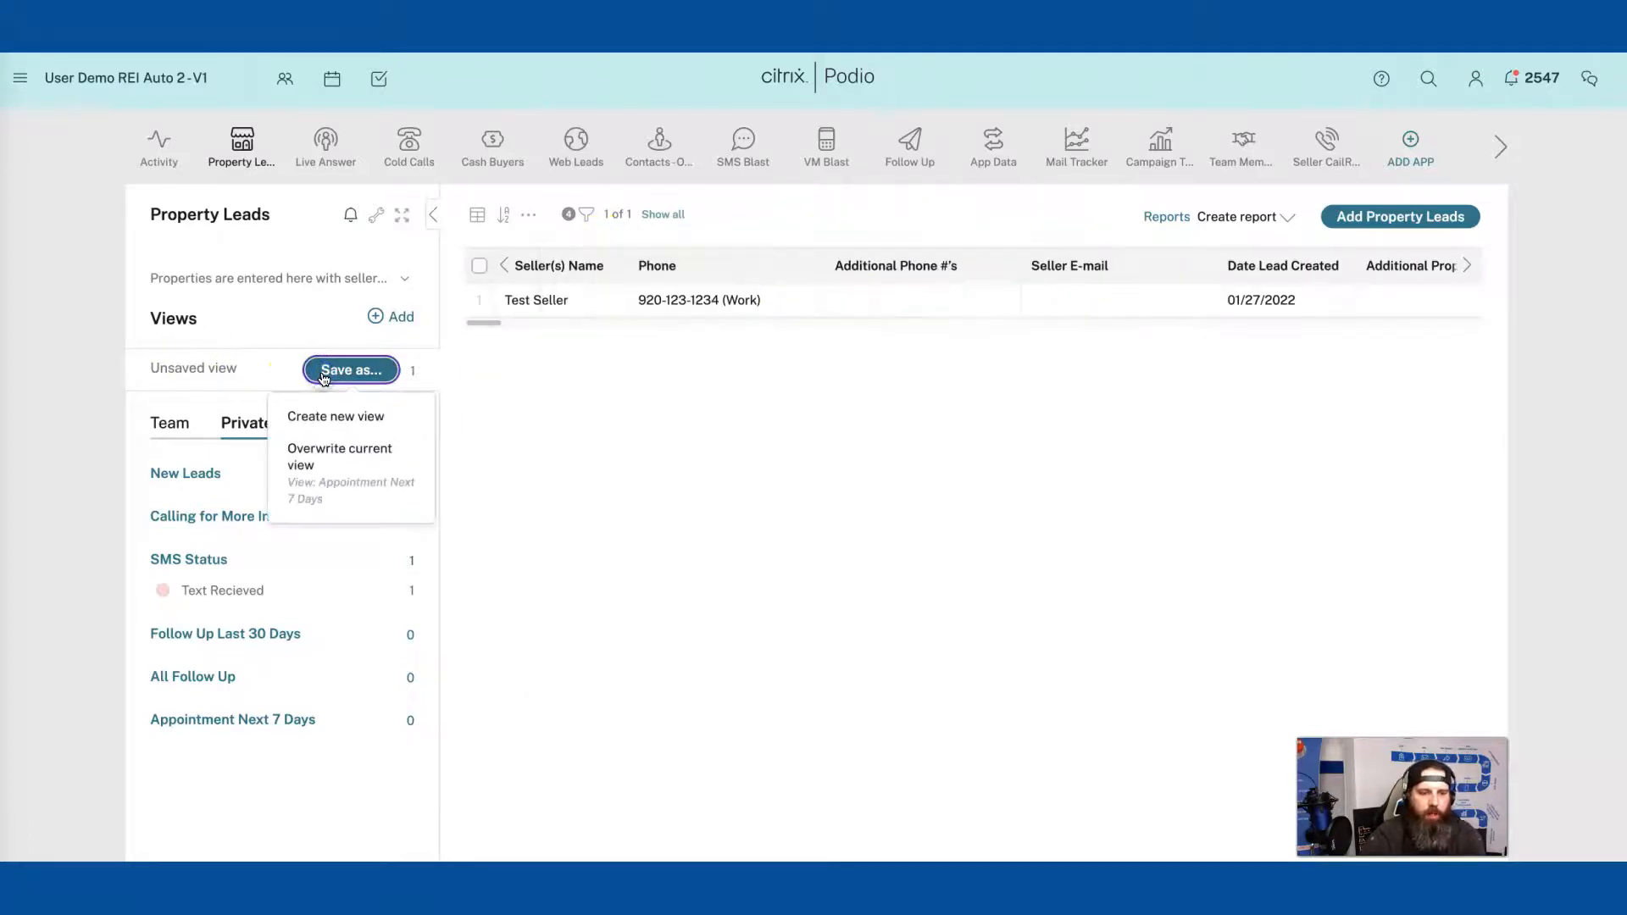
{"action": "left_click", "coordinate": [309, 455]}
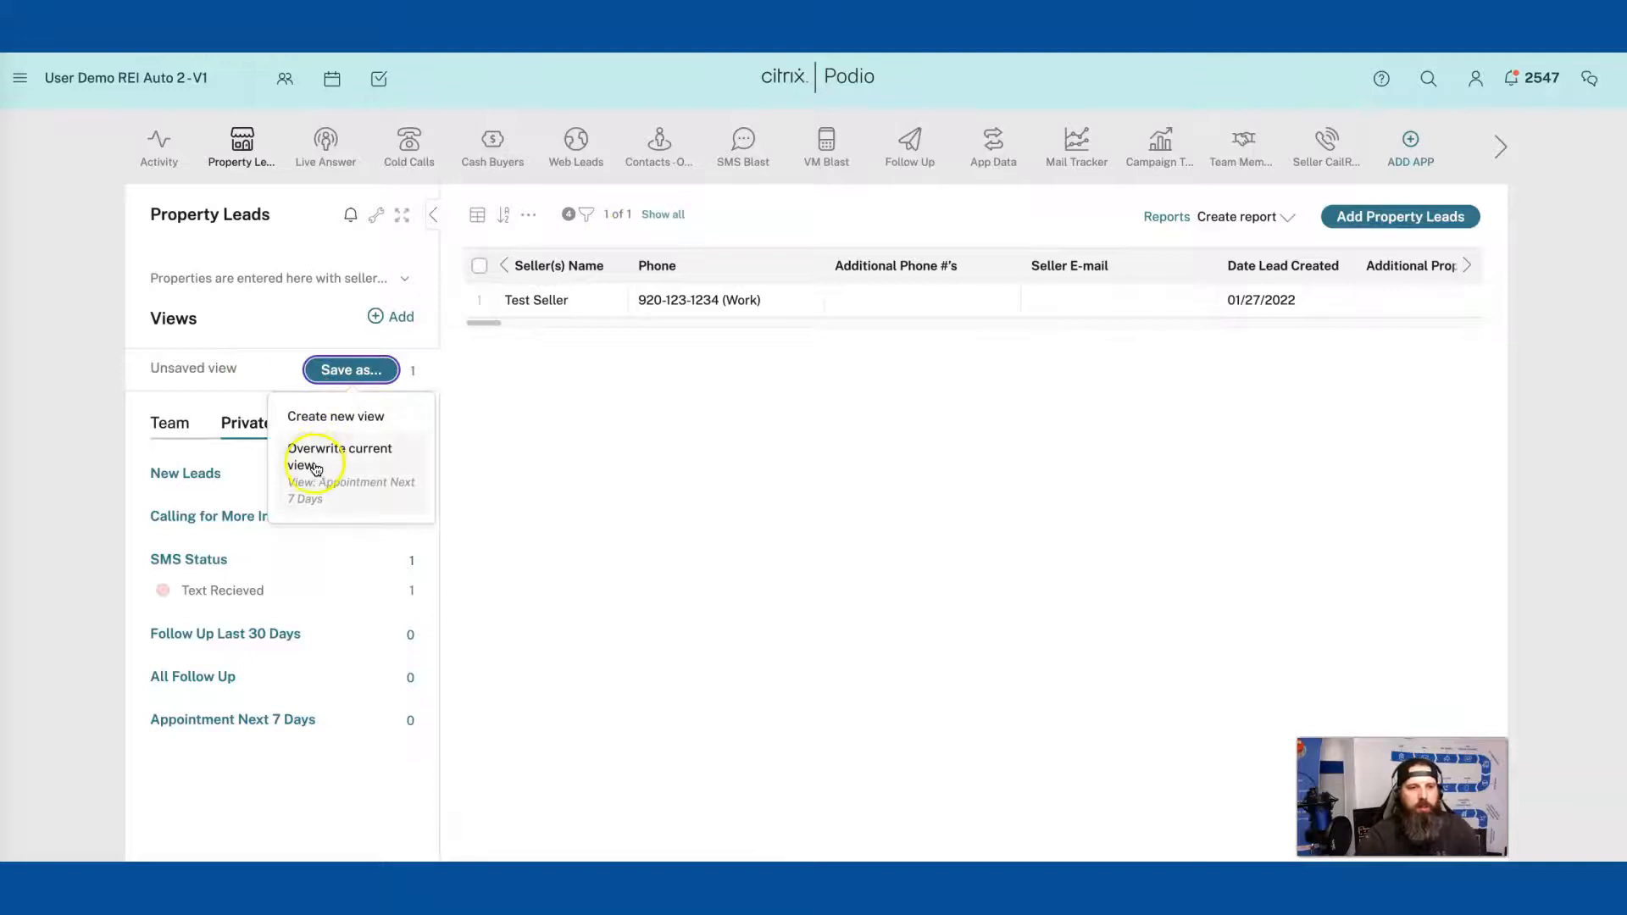
{"action": "left_click", "coordinate": [193, 555]}
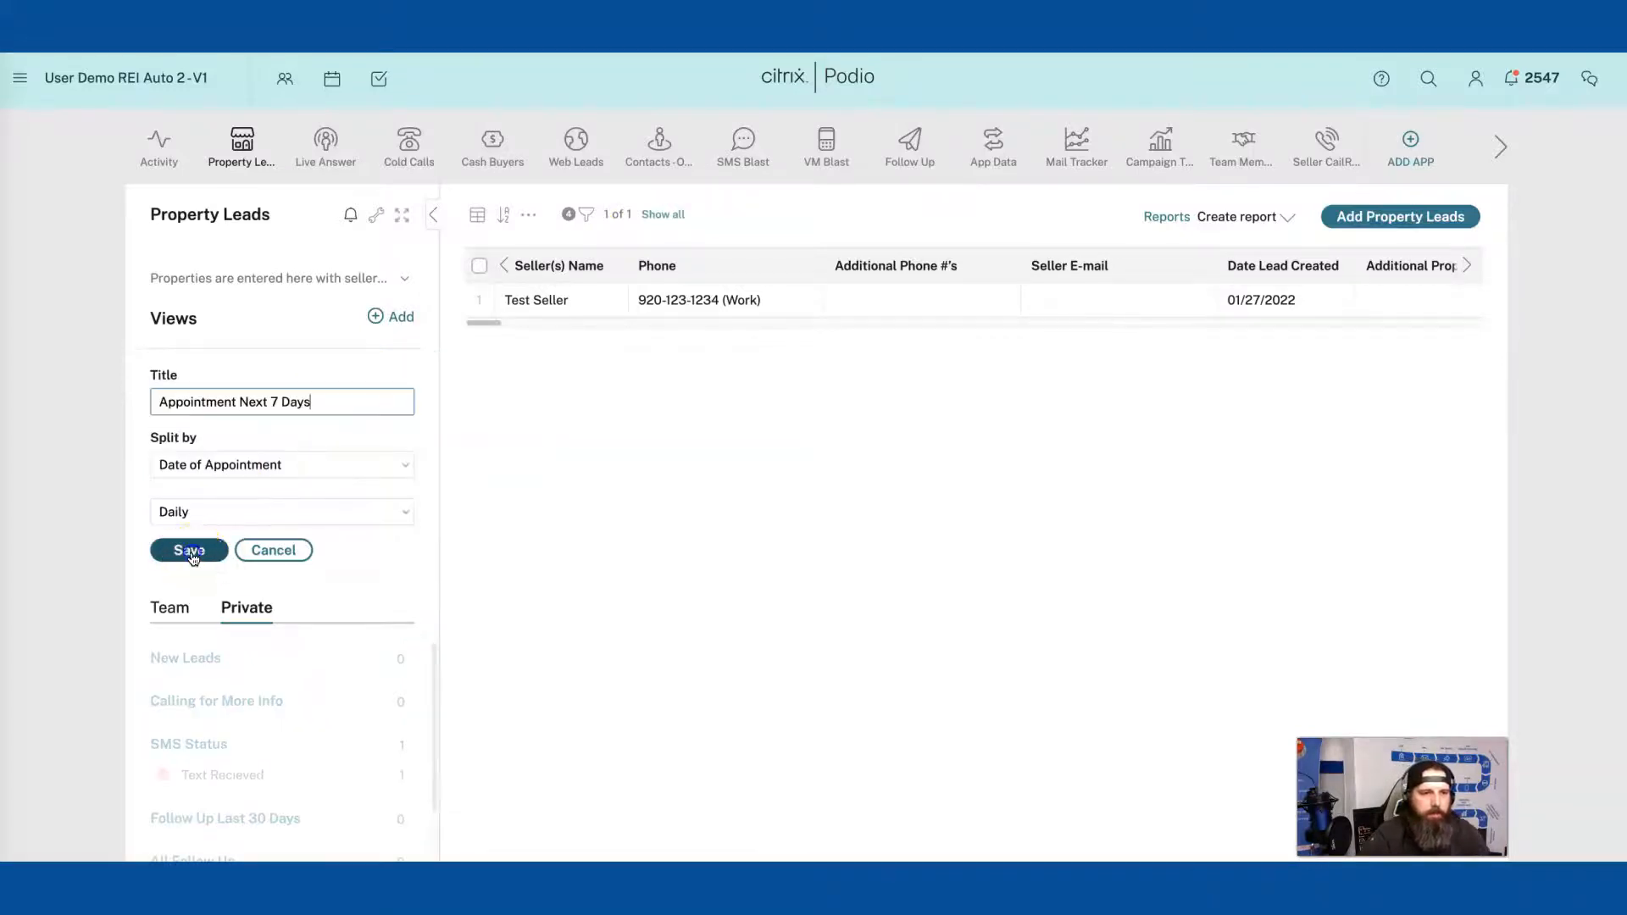
{"action": "left_click", "coordinate": [545, 443]}
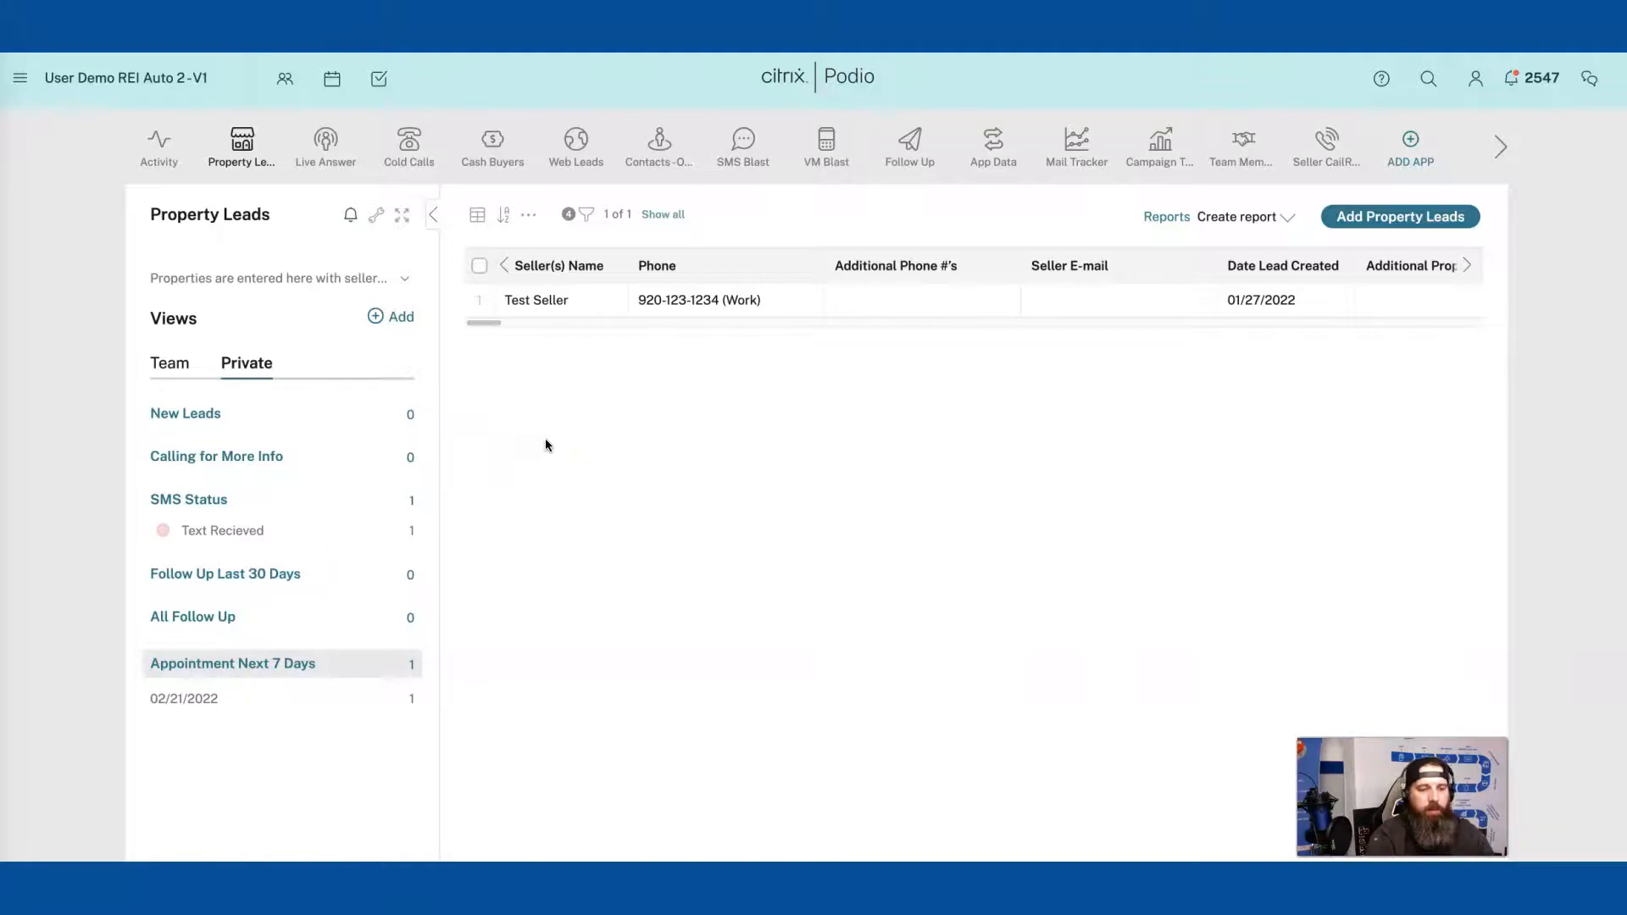
{"action": "left_click", "coordinate": [487, 366]}
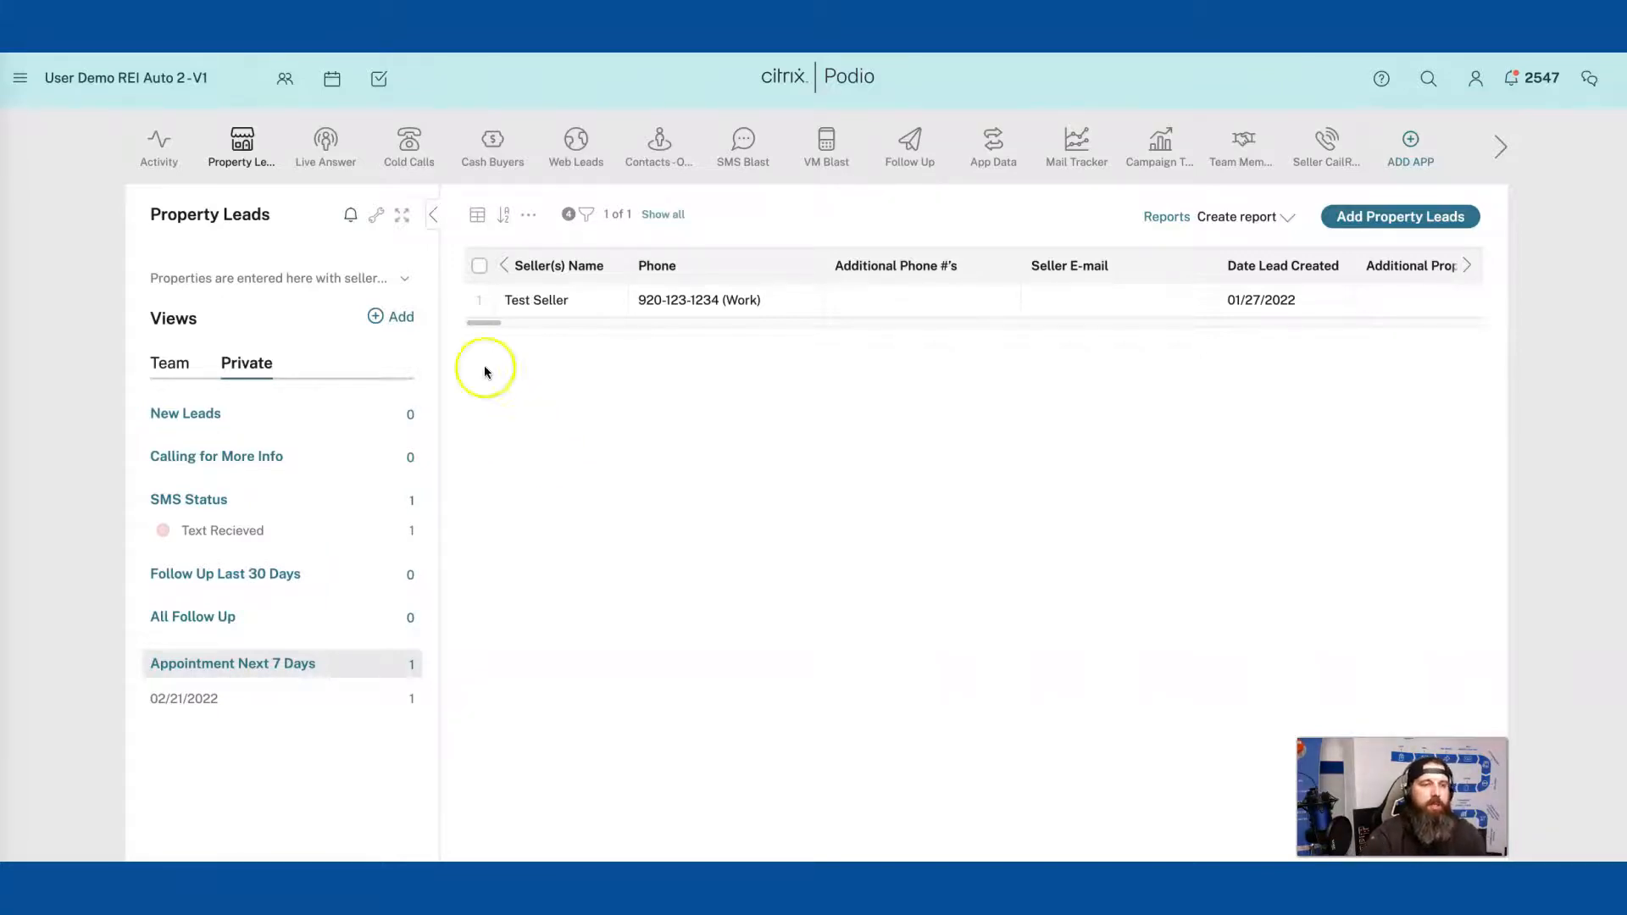
Step: Open the team Appointments view and filter its Team Member to Receive Item Task by REI Automation Squad2
{"action": "left_click", "coordinate": [175, 319]}
{"action": "left_click", "coordinate": [170, 364]}
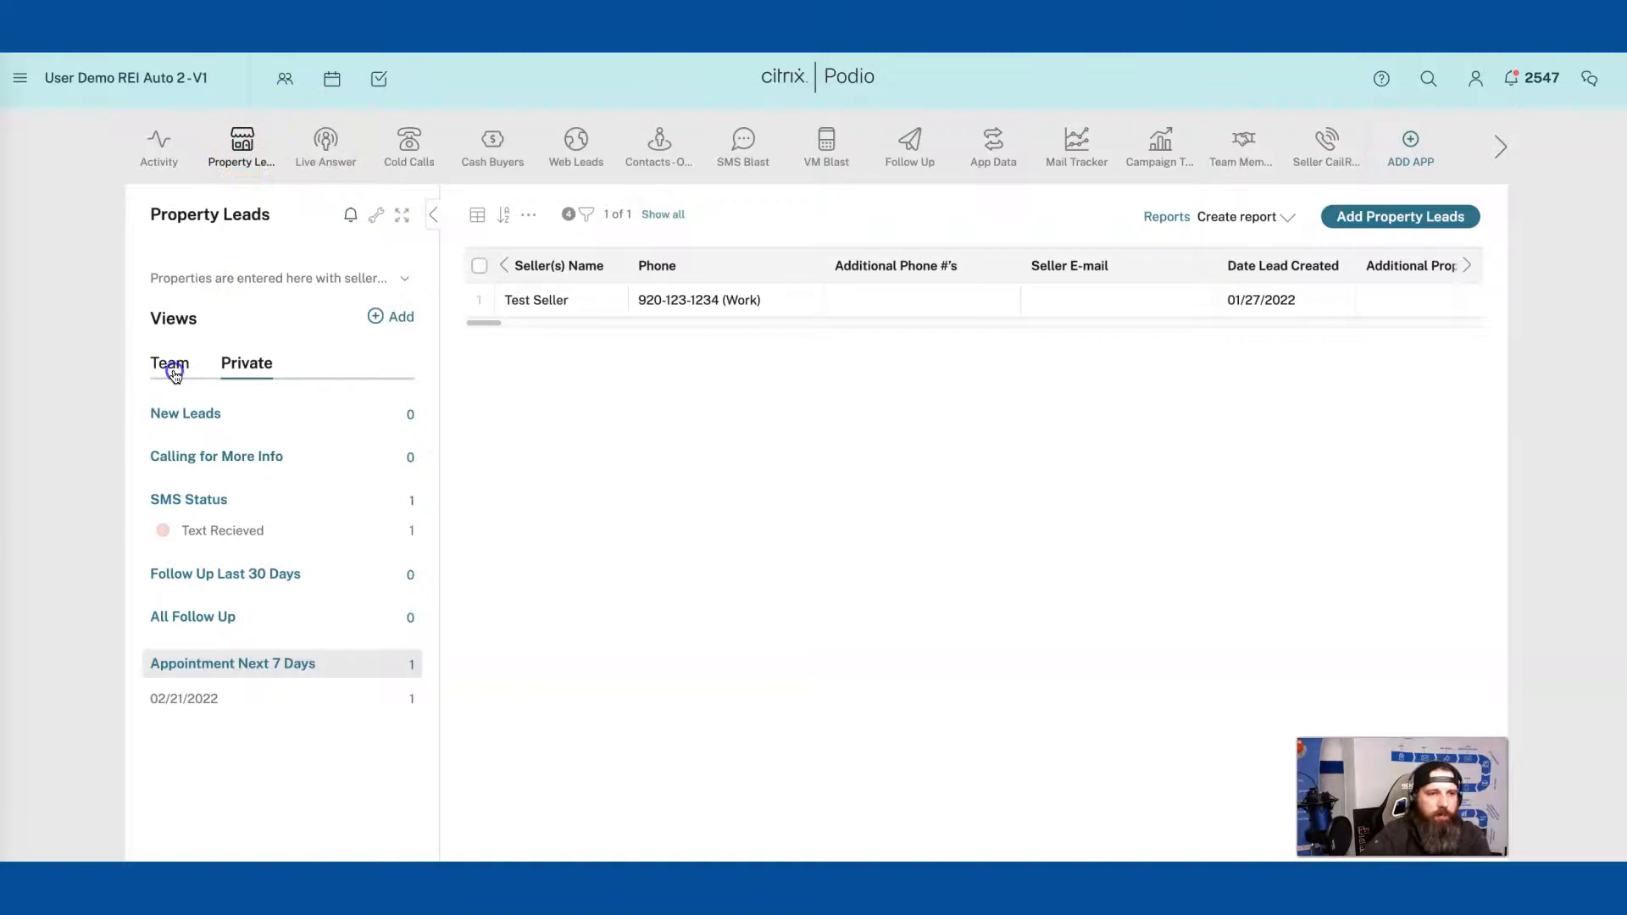
{"action": "scroll", "coordinate": [240, 542], "scroll_direction": "down", "scroll_amount": 3}
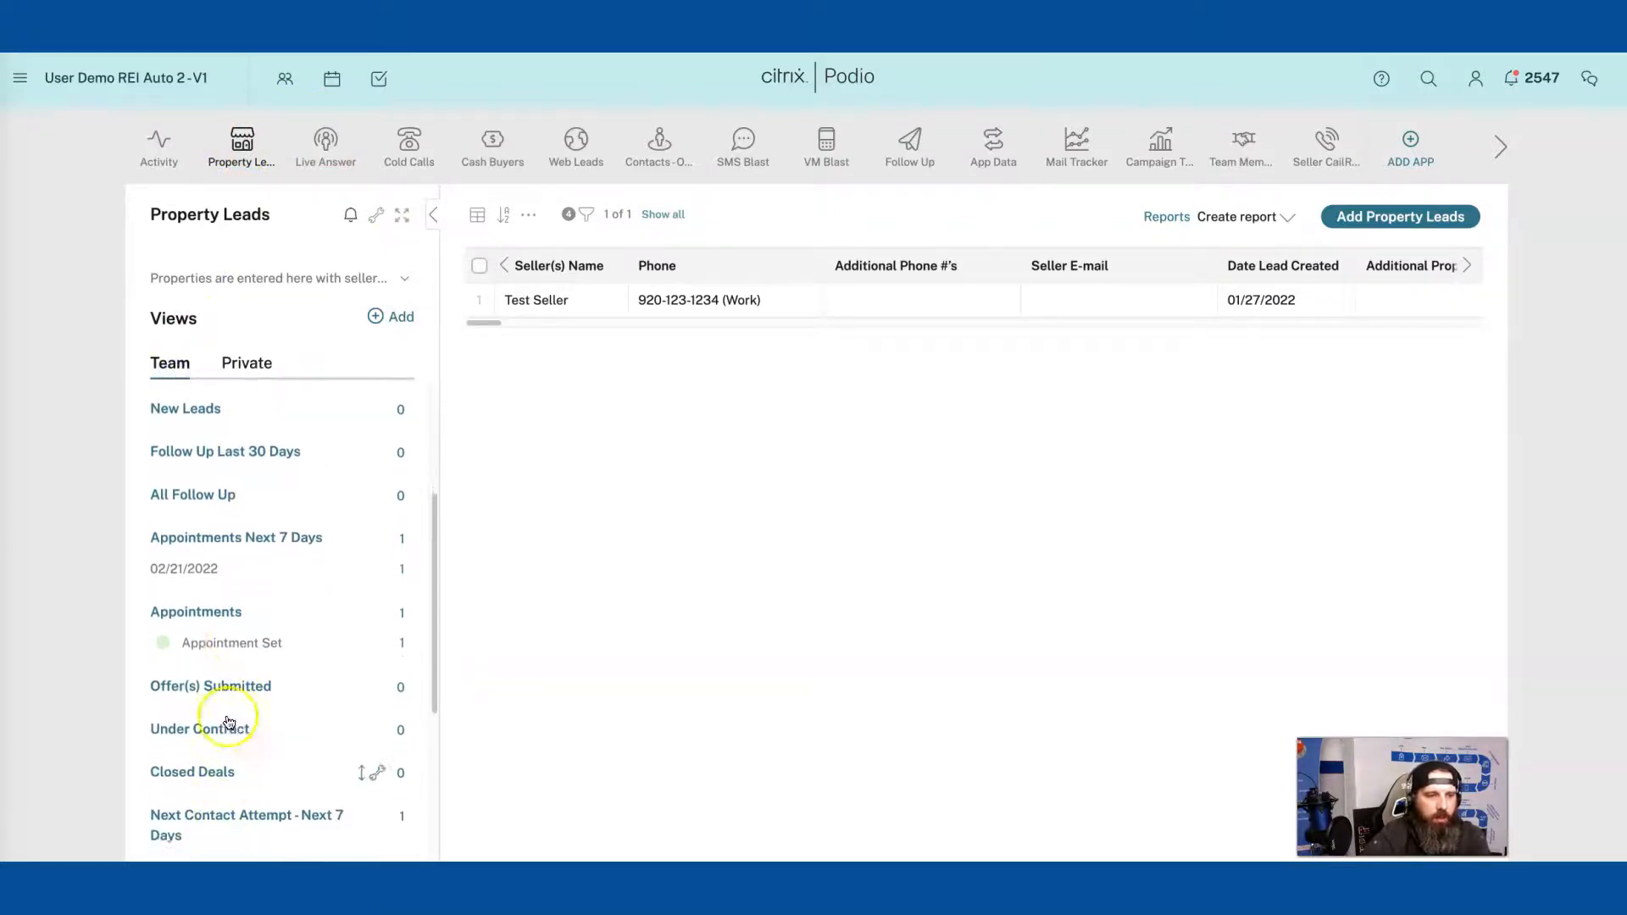
{"action": "left_click", "coordinate": [232, 612]}
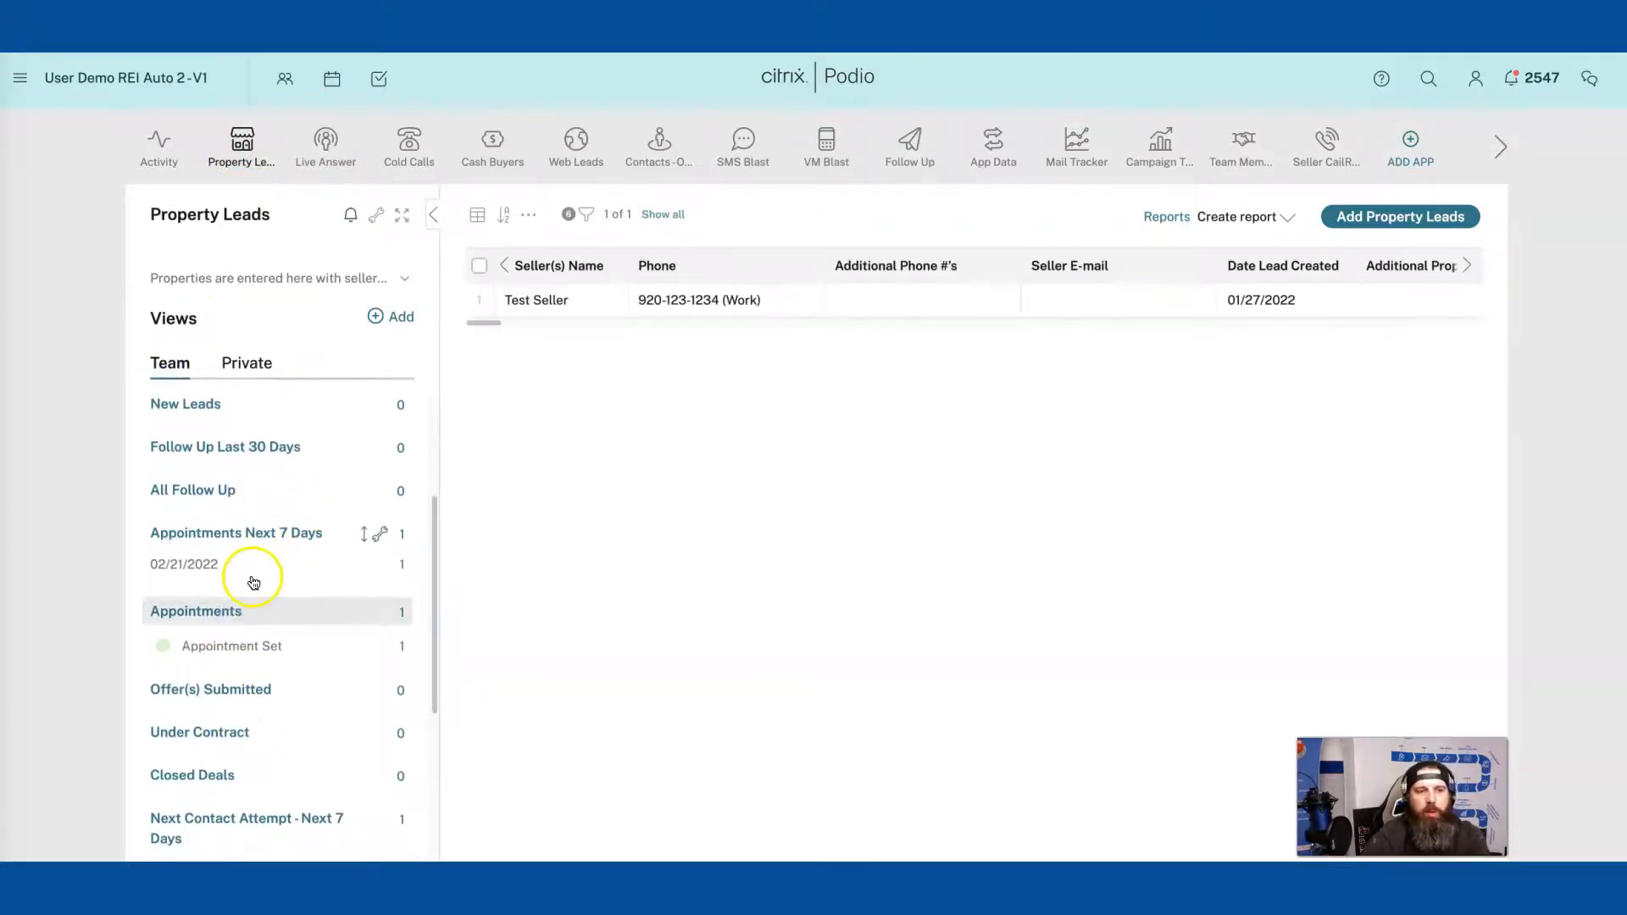
{"action": "left_click", "coordinate": [588, 215]}
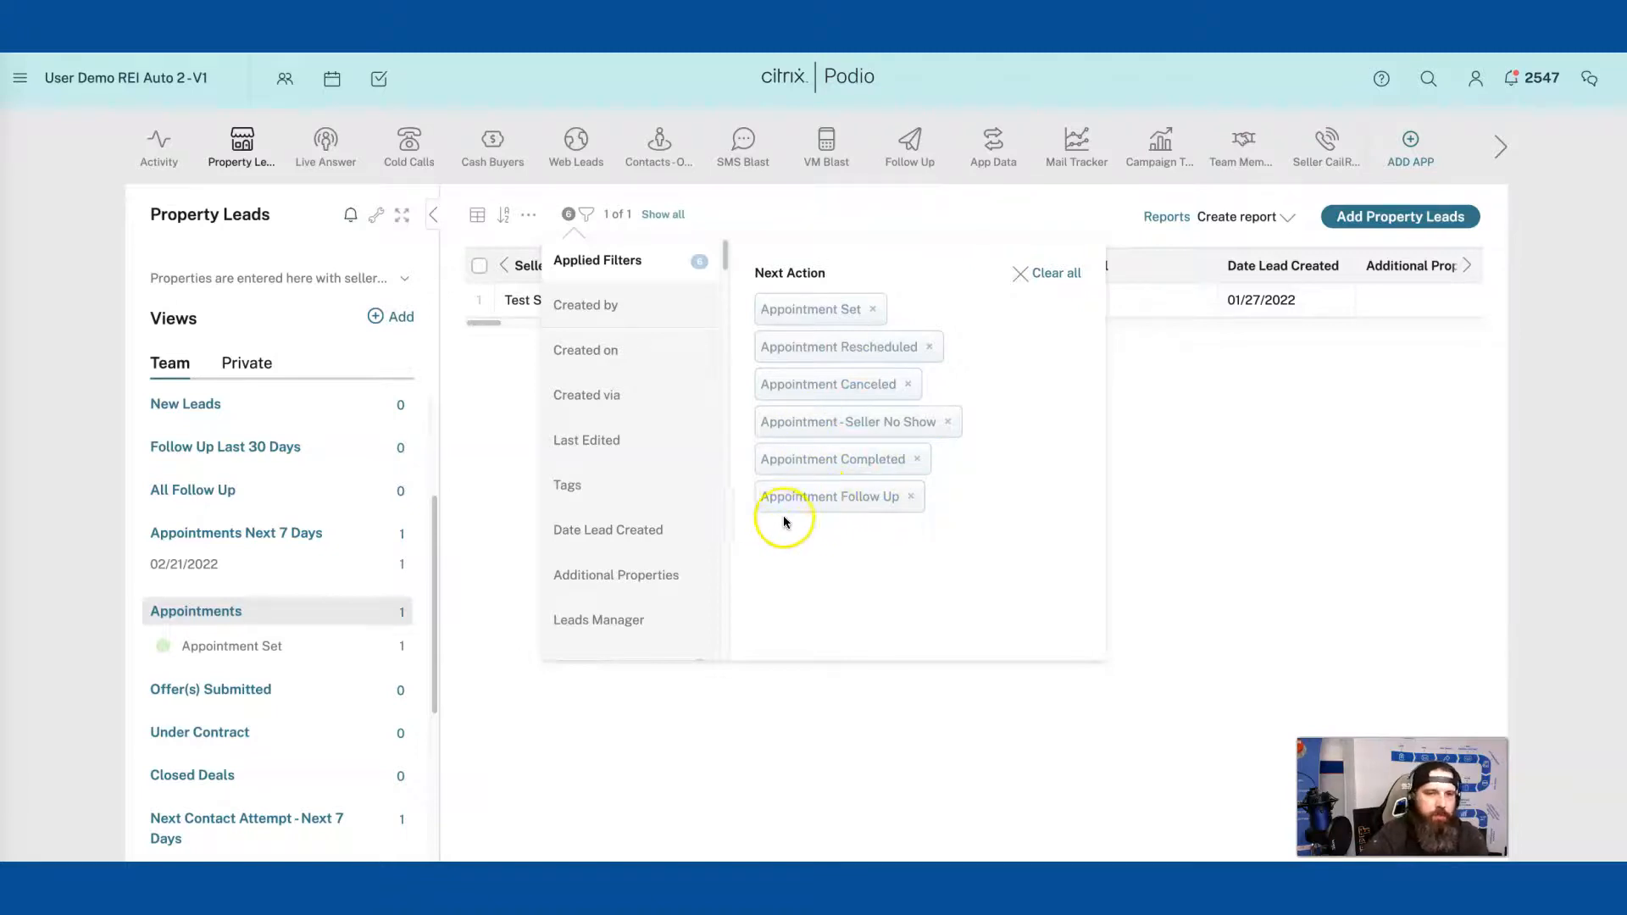
{"action": "scroll", "coordinate": [626, 566], "scroll_direction": "down", "scroll_amount": 4}
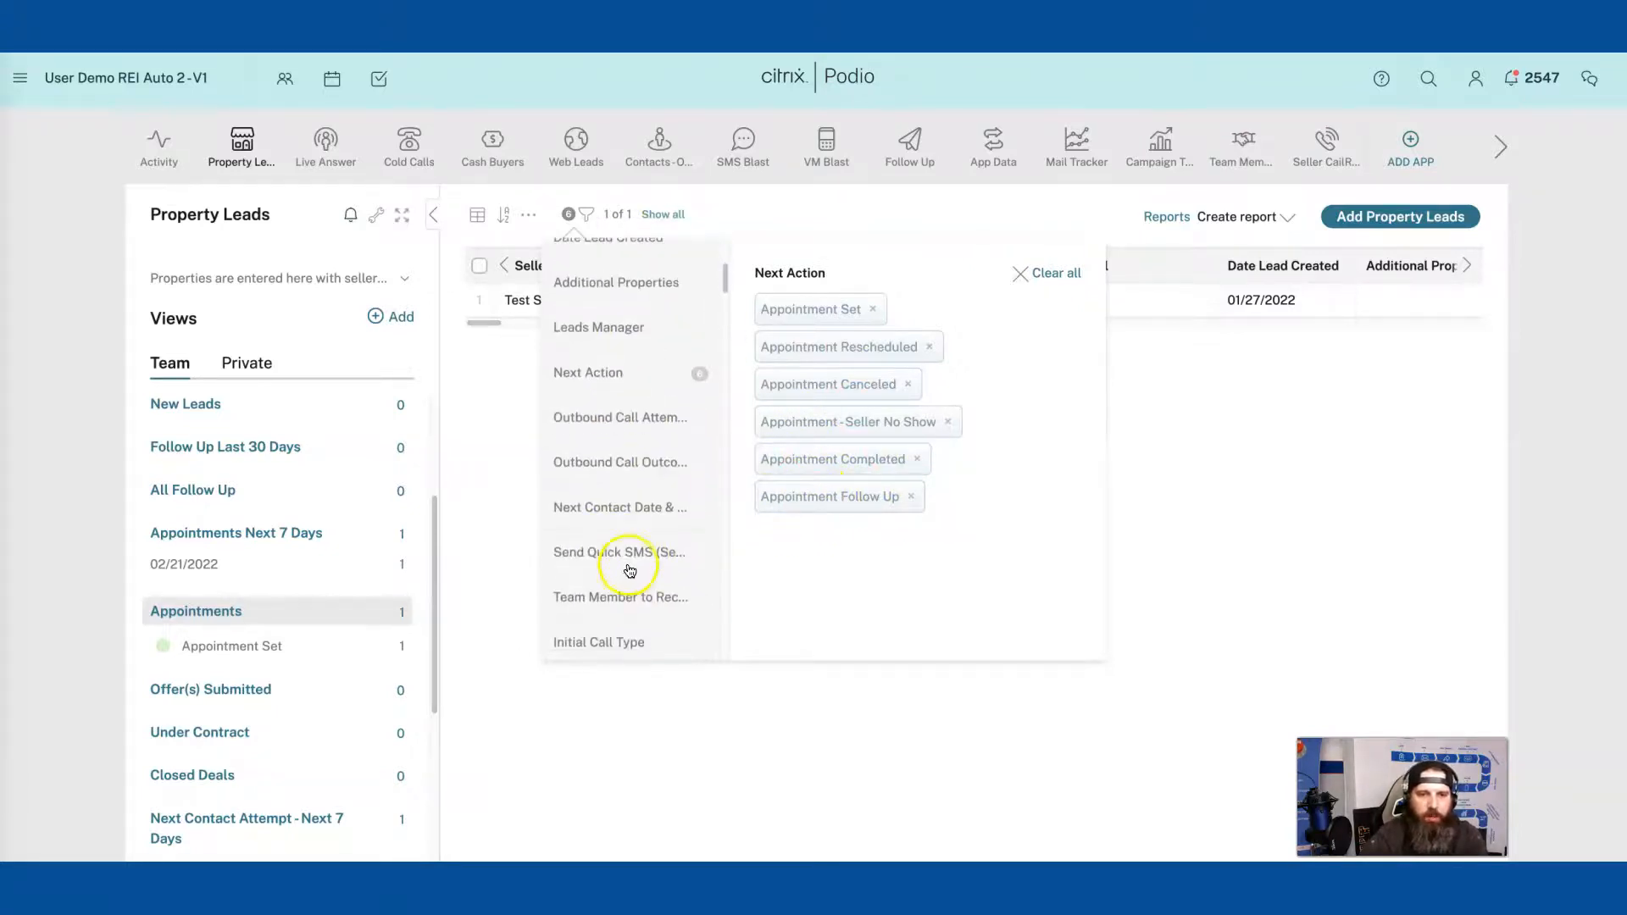
{"action": "scroll", "coordinate": [623, 564], "scroll_direction": "down", "scroll_amount": 1}
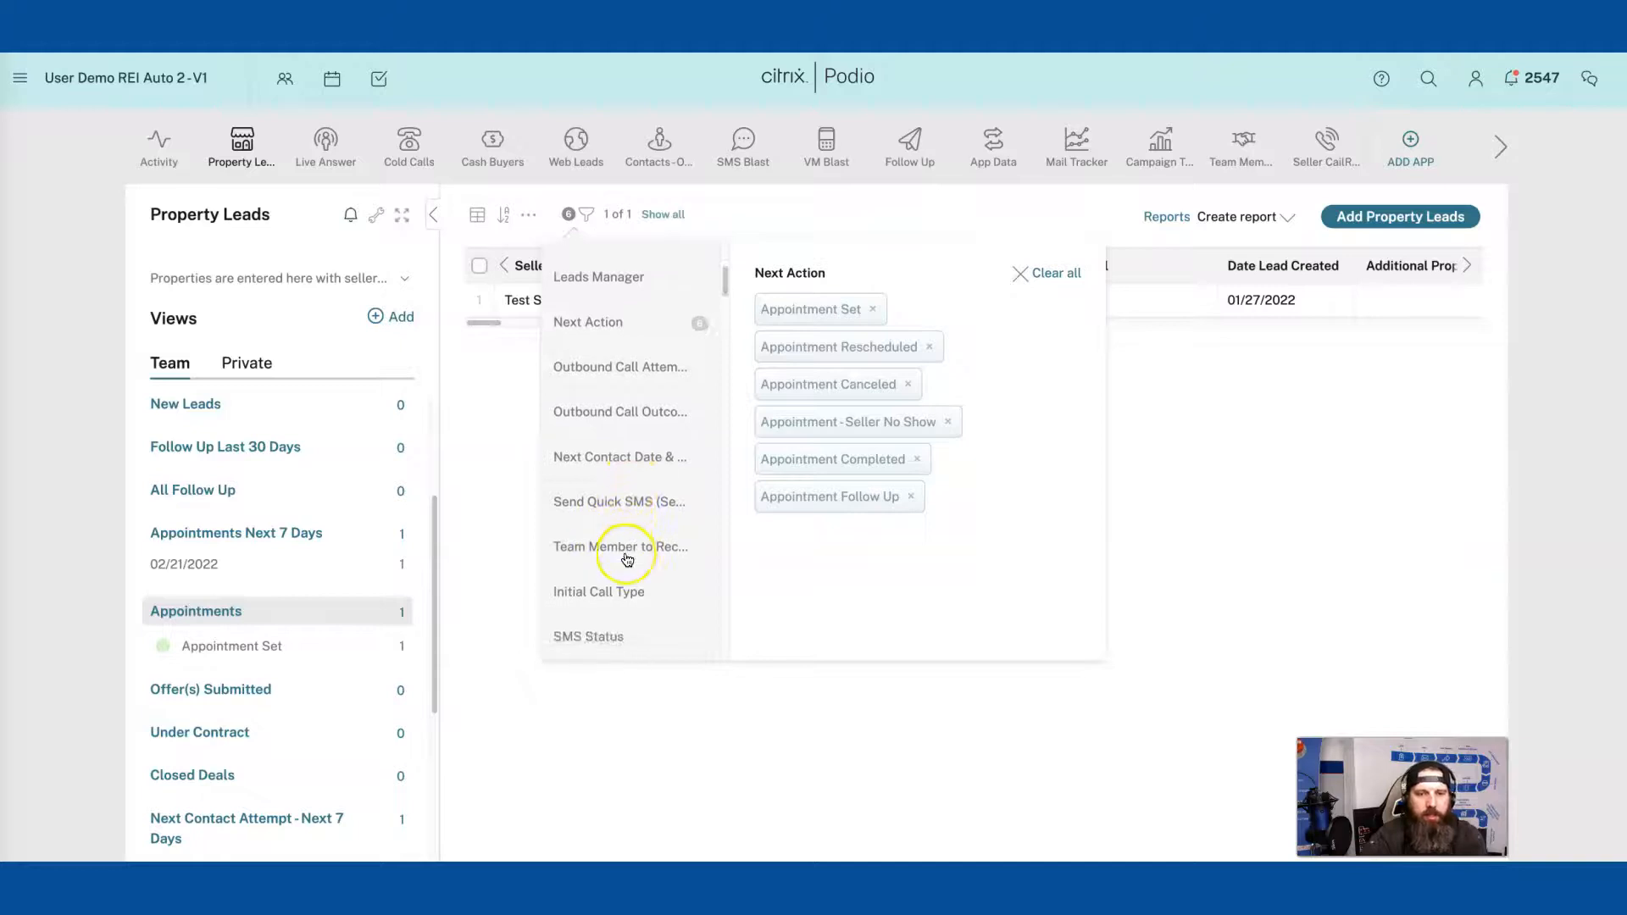
{"action": "left_click", "coordinate": [632, 555]}
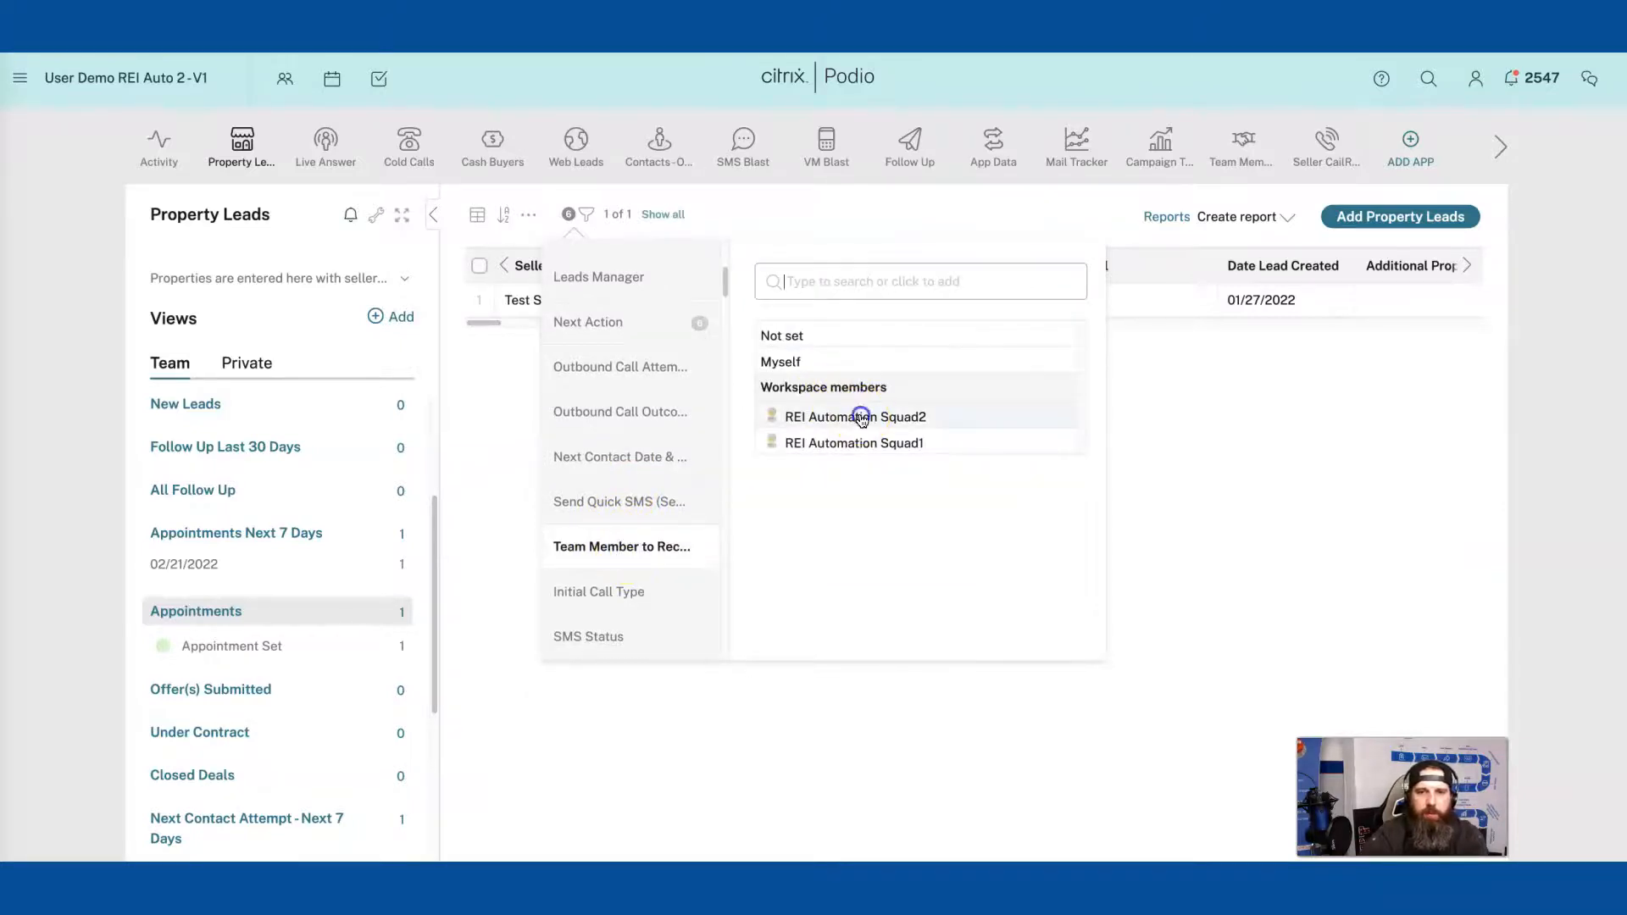
{"action": "left_click", "coordinate": [806, 418]}
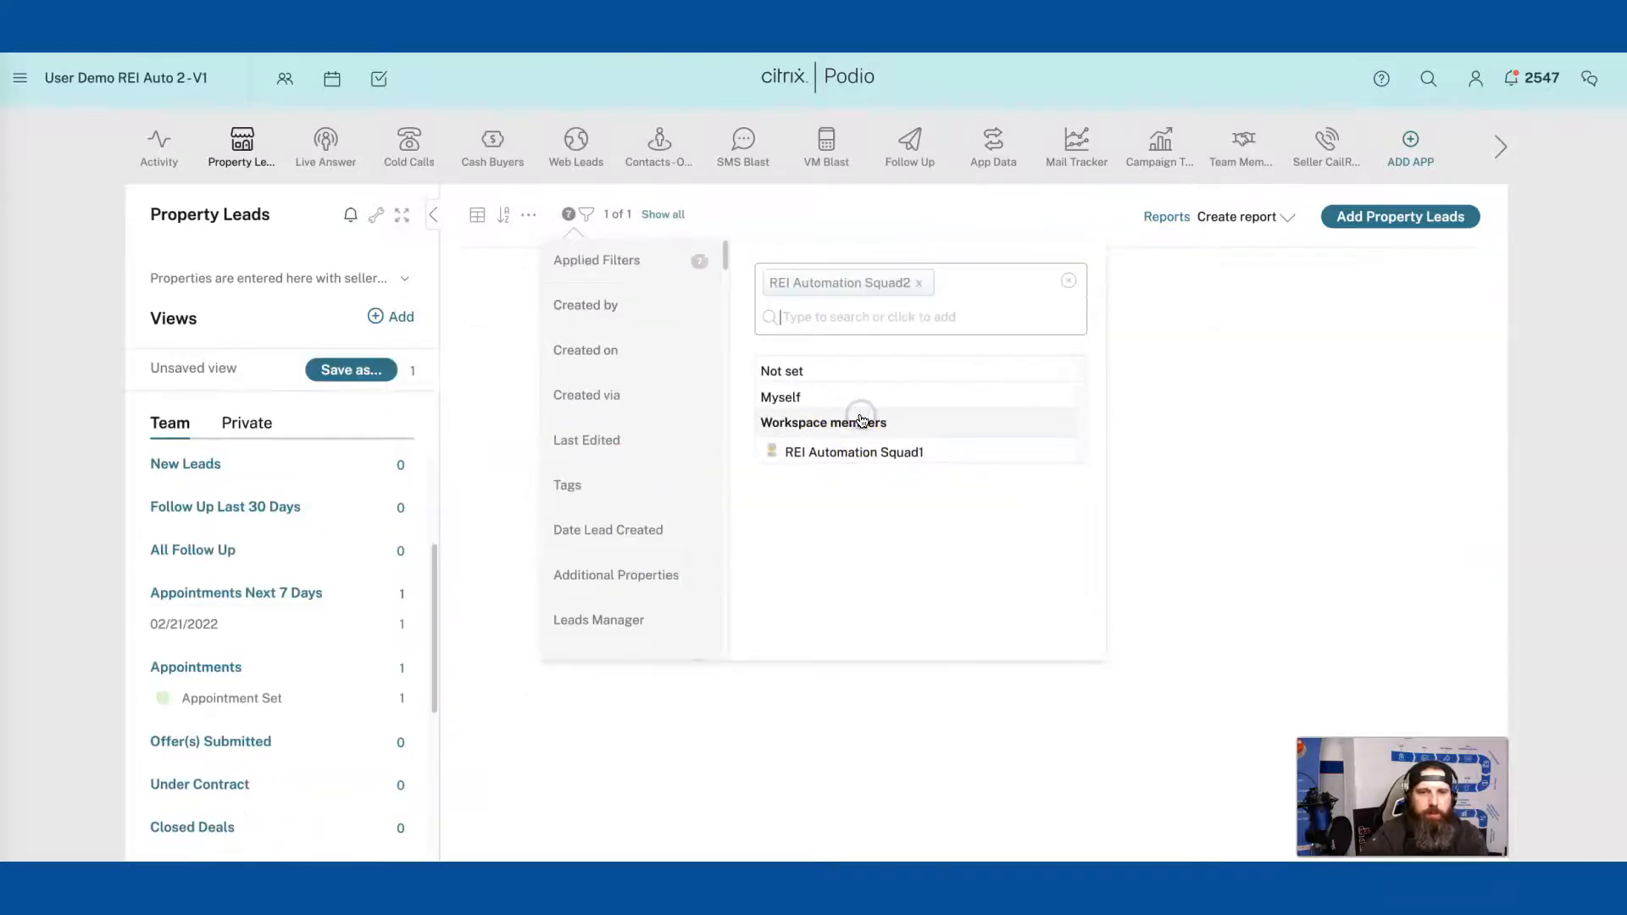
{"action": "left_click", "coordinate": [626, 258]}
Step: Save the filtered list as a new private view titled Appointments, split by Next Action
{"action": "left_click", "coordinate": [351, 370]}
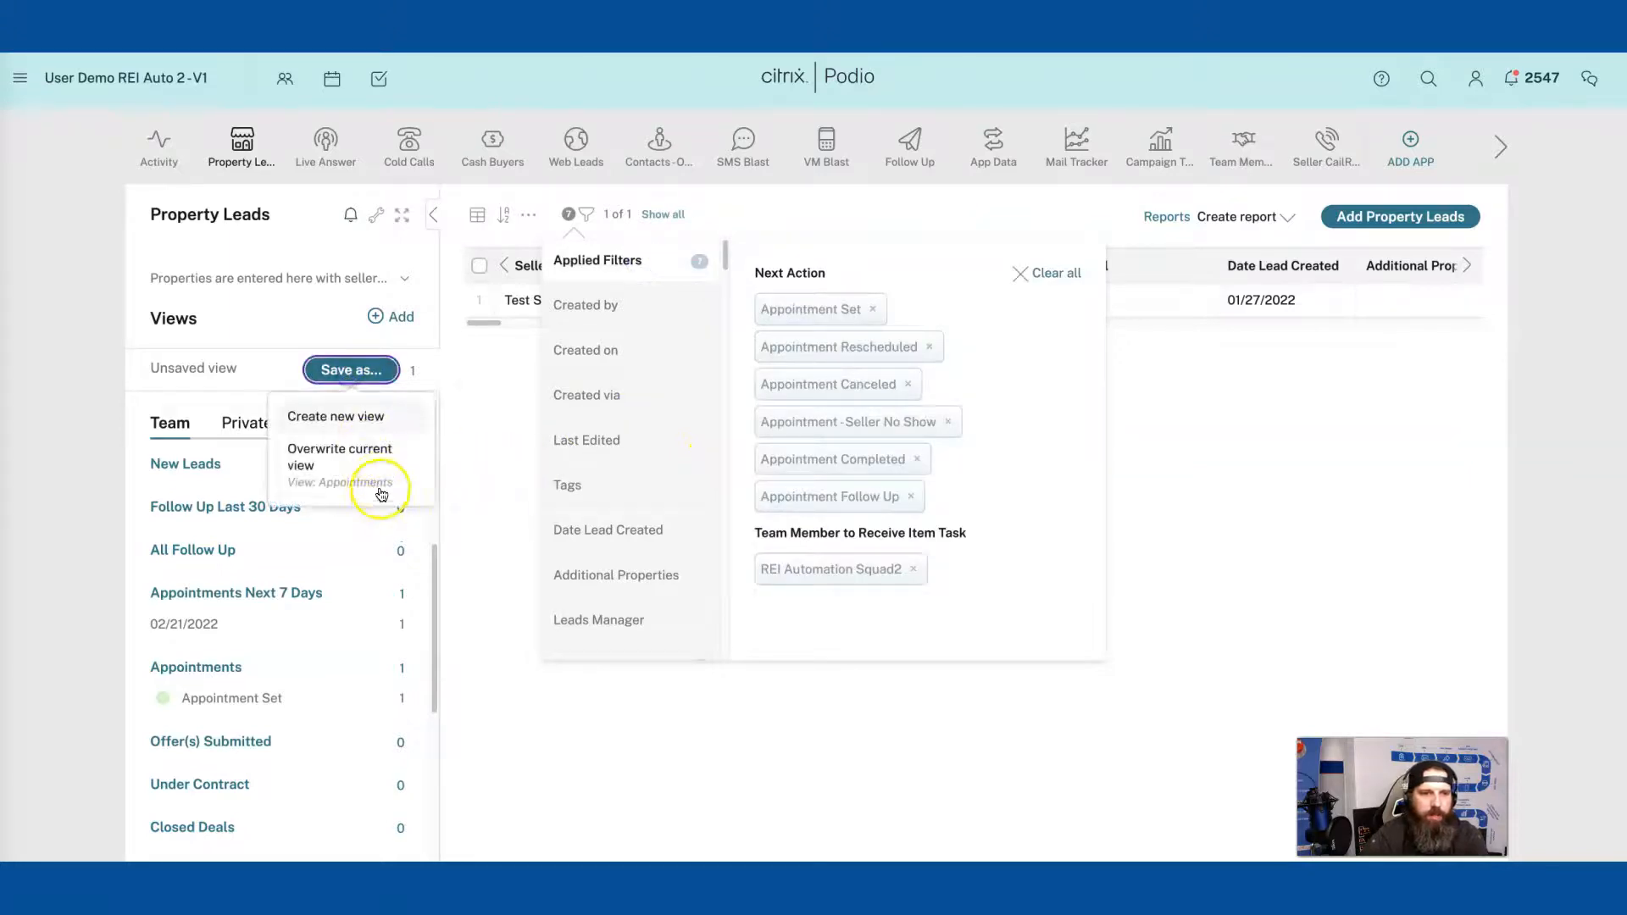
{"action": "left_click", "coordinate": [373, 419]}
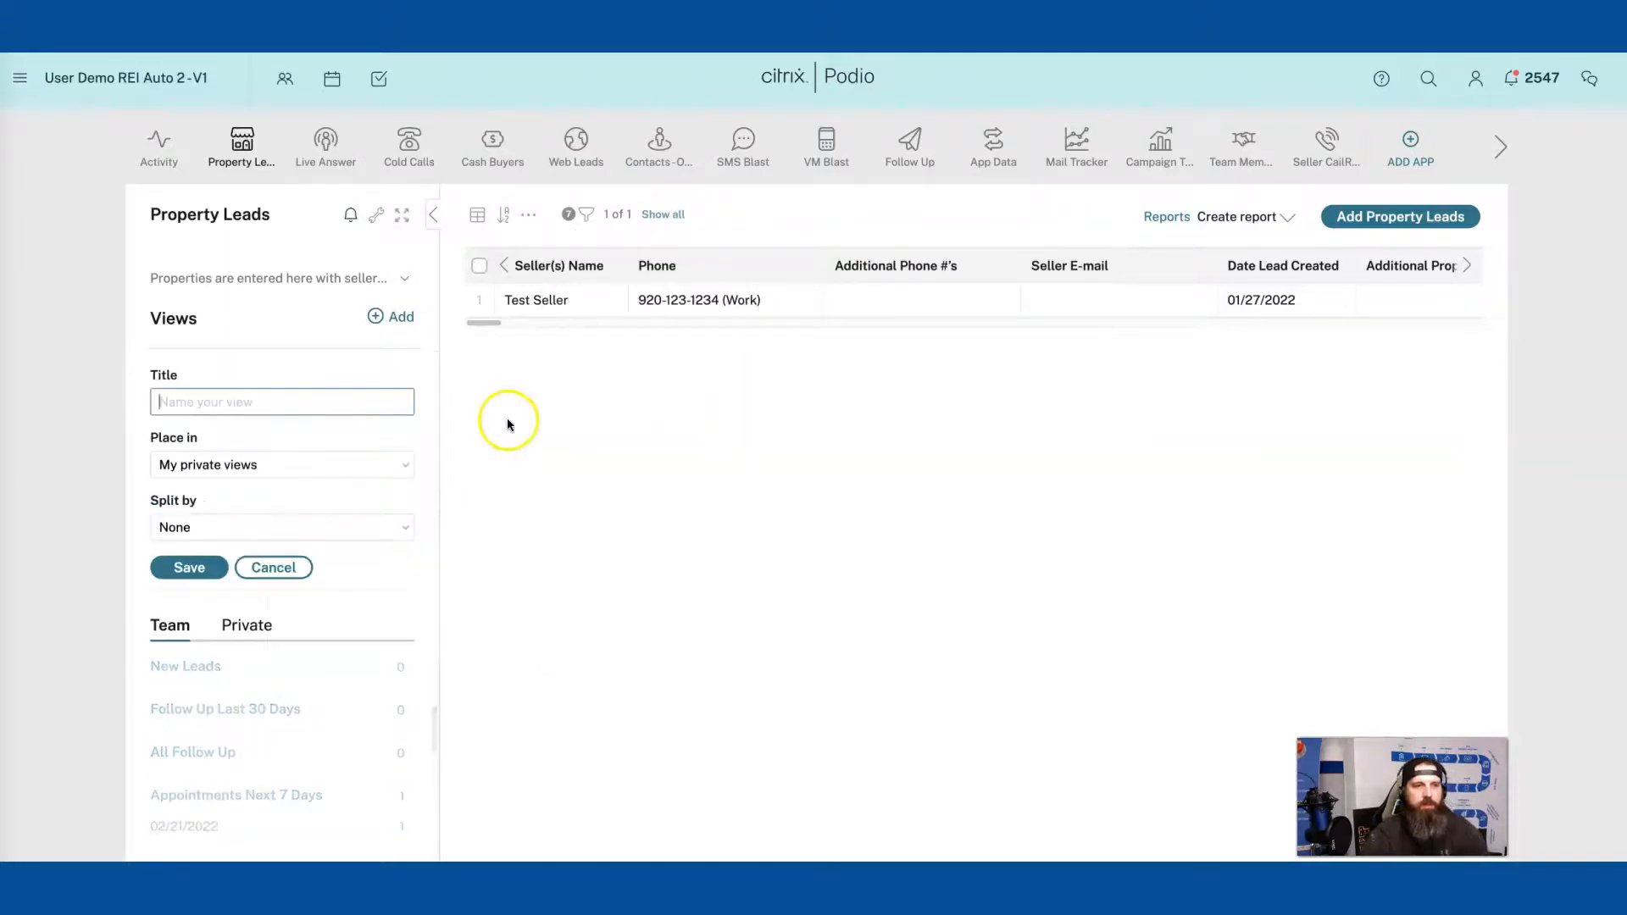
{"action": "scroll", "coordinate": [275, 750], "scroll_direction": "down", "scroll_amount": 5}
{"action": "left_click", "coordinate": [258, 403]}
{"action": "type", "text": "Appointments"}
{"action": "left_click", "coordinate": [257, 526]}
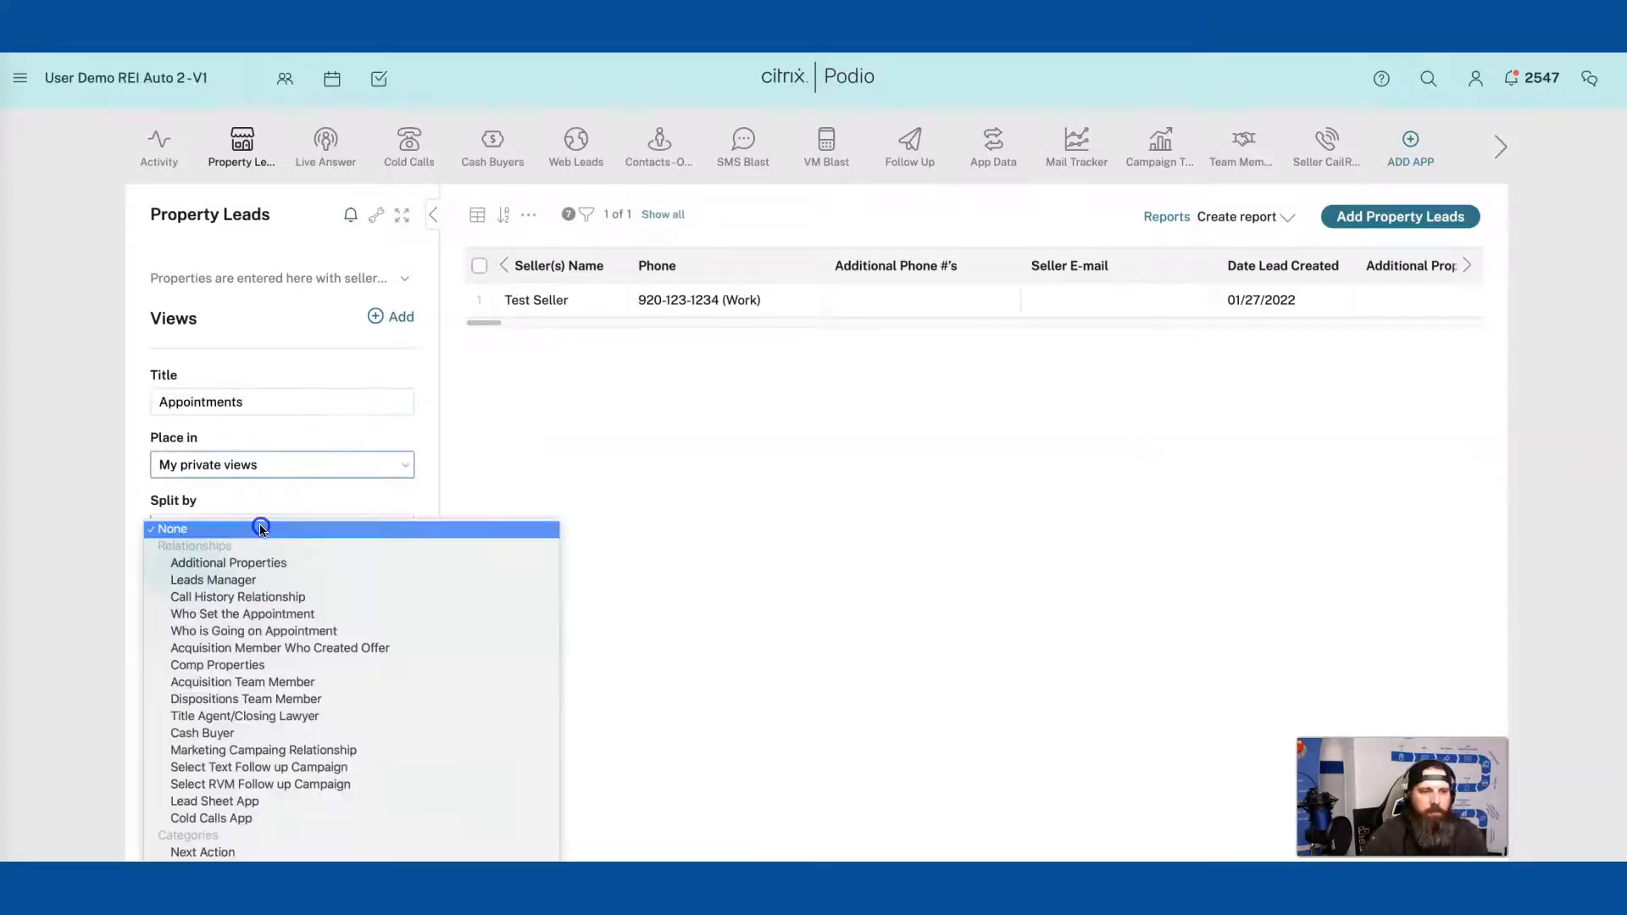
{"action": "scroll", "coordinate": [318, 697], "scroll_direction": "down", "scroll_amount": 5}
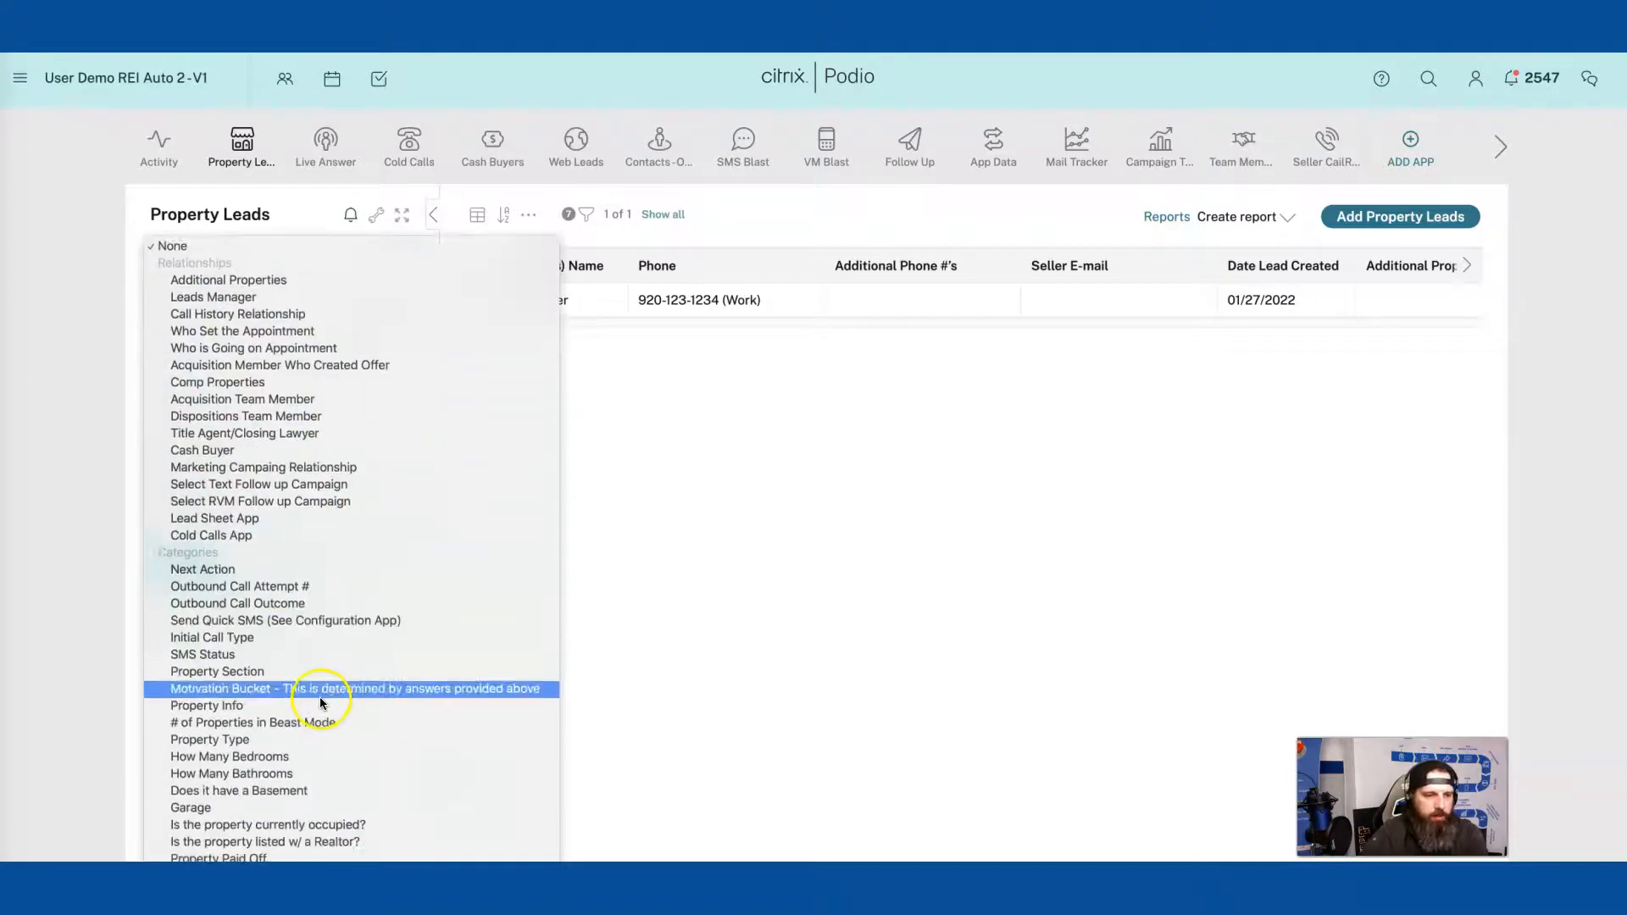
{"action": "left_click", "coordinate": [325, 513]}
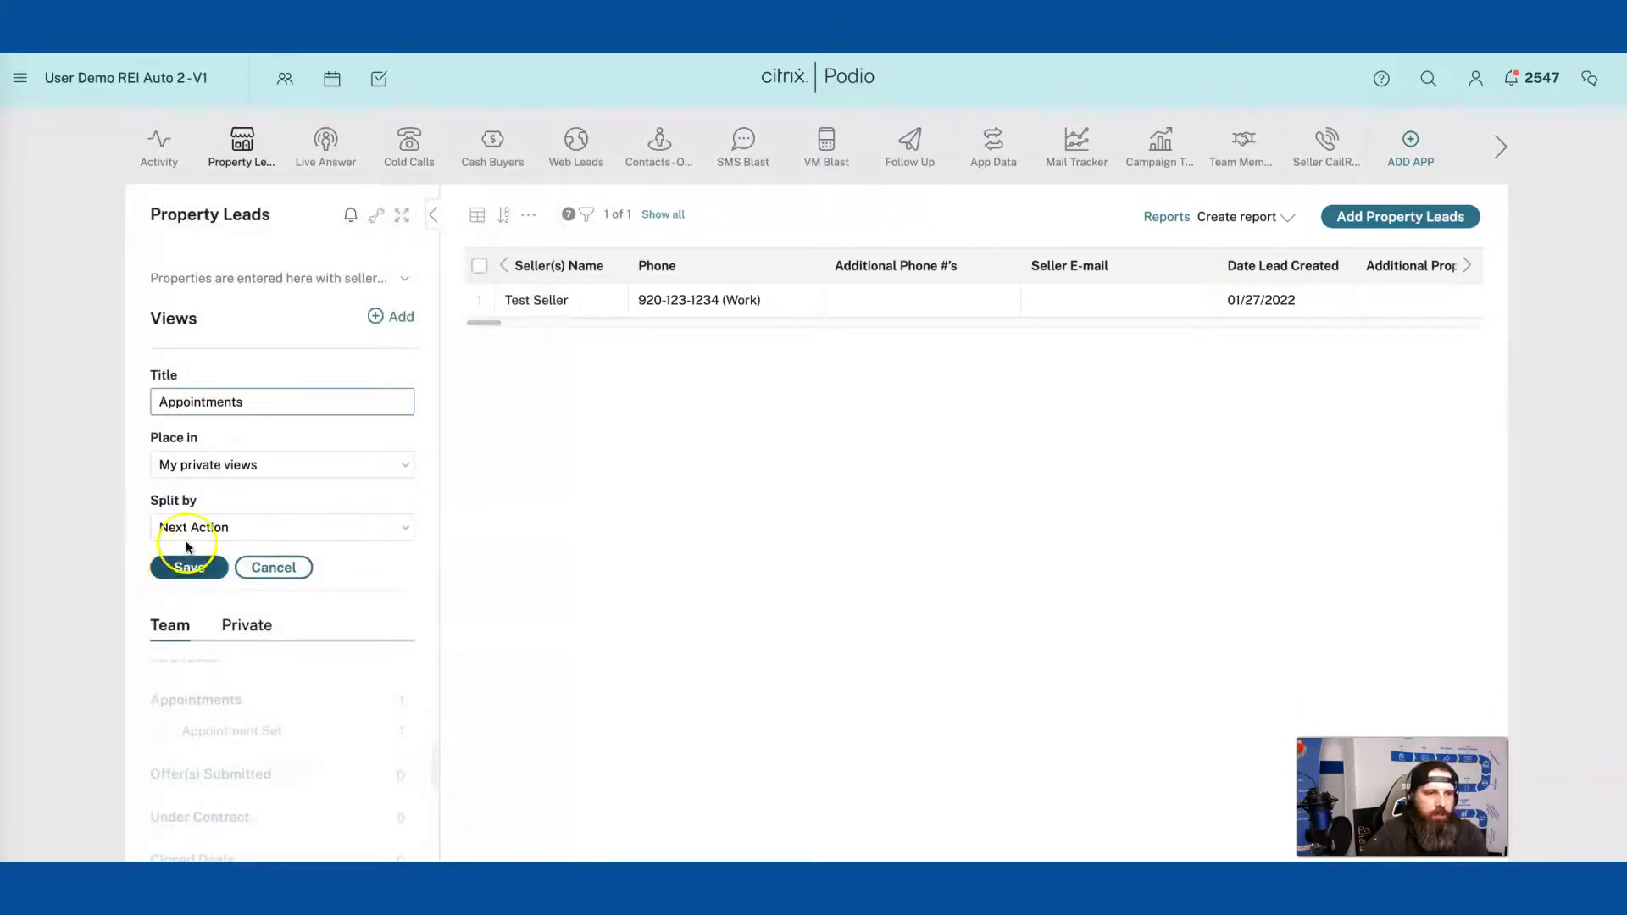
{"action": "left_click", "coordinate": [182, 568]}
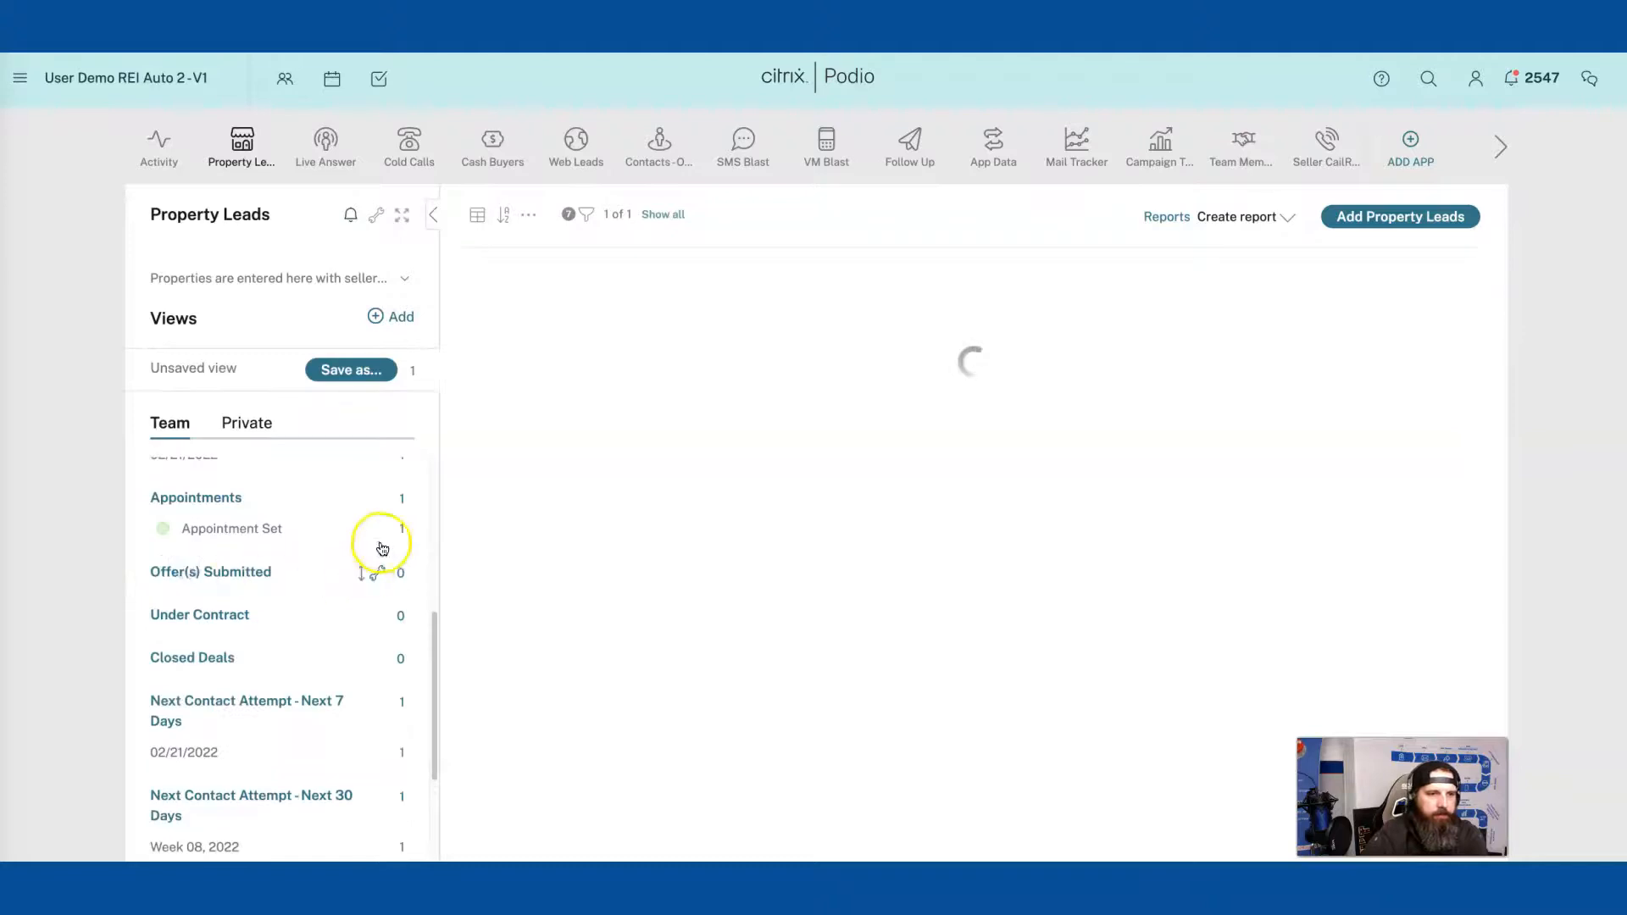
Step: Move the Appointments view below Appointment Next 7 Days in the private views
{"action": "left_click", "coordinate": [238, 417]}
{"action": "left_click", "coordinate": [245, 362]}
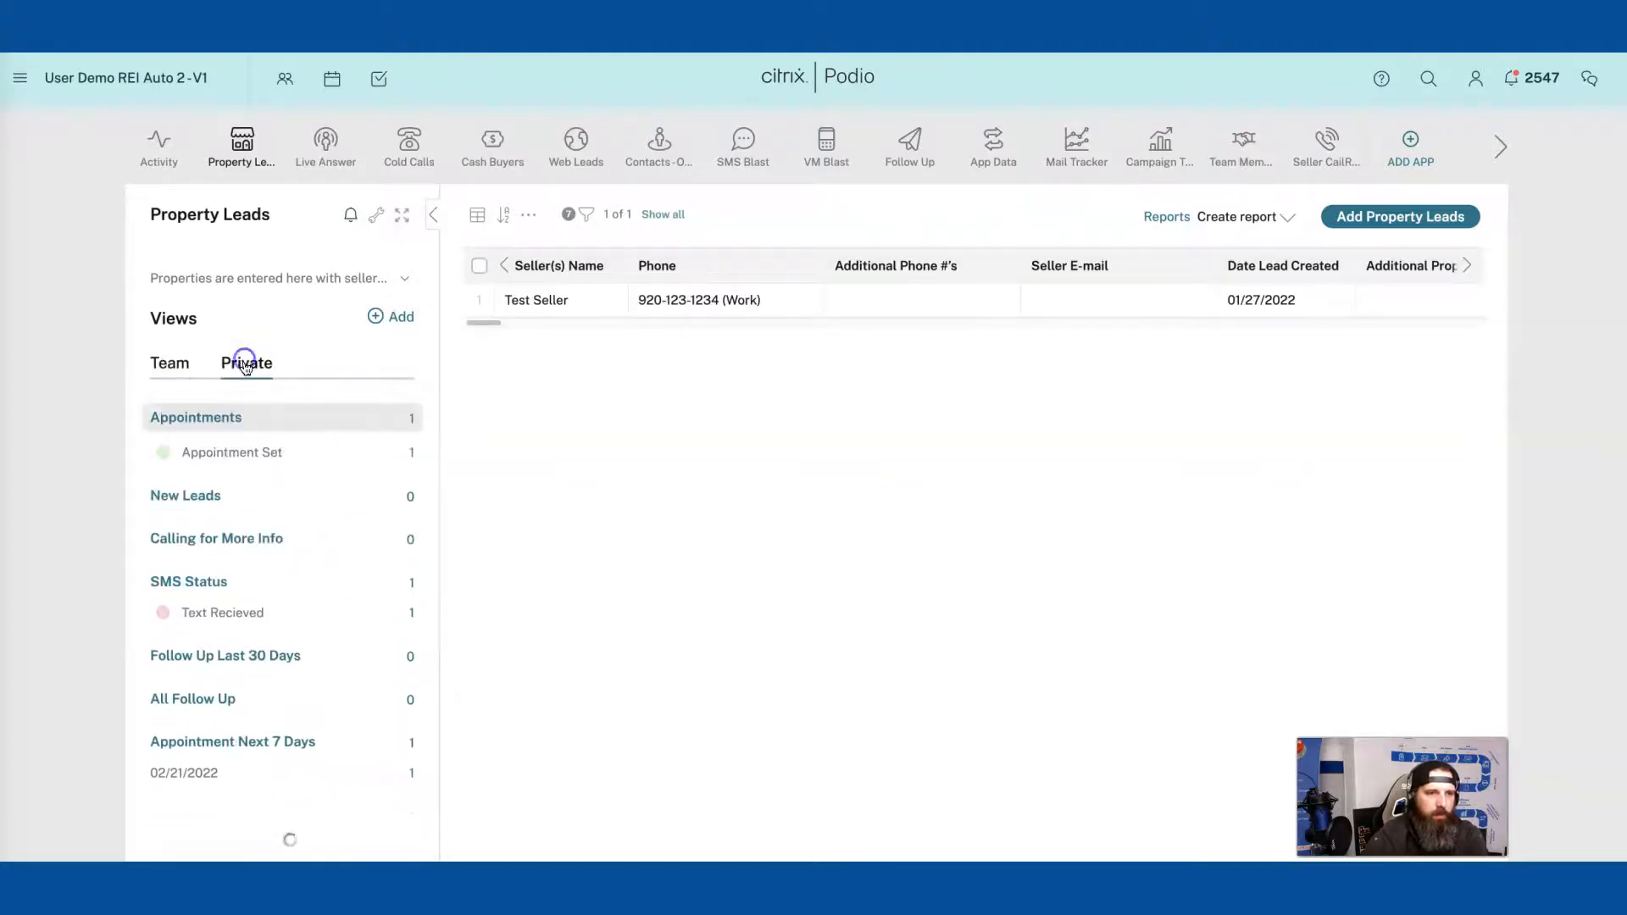
{"action": "left_click_drag", "start_coordinate": [253, 419], "coordinate": [218, 761]}
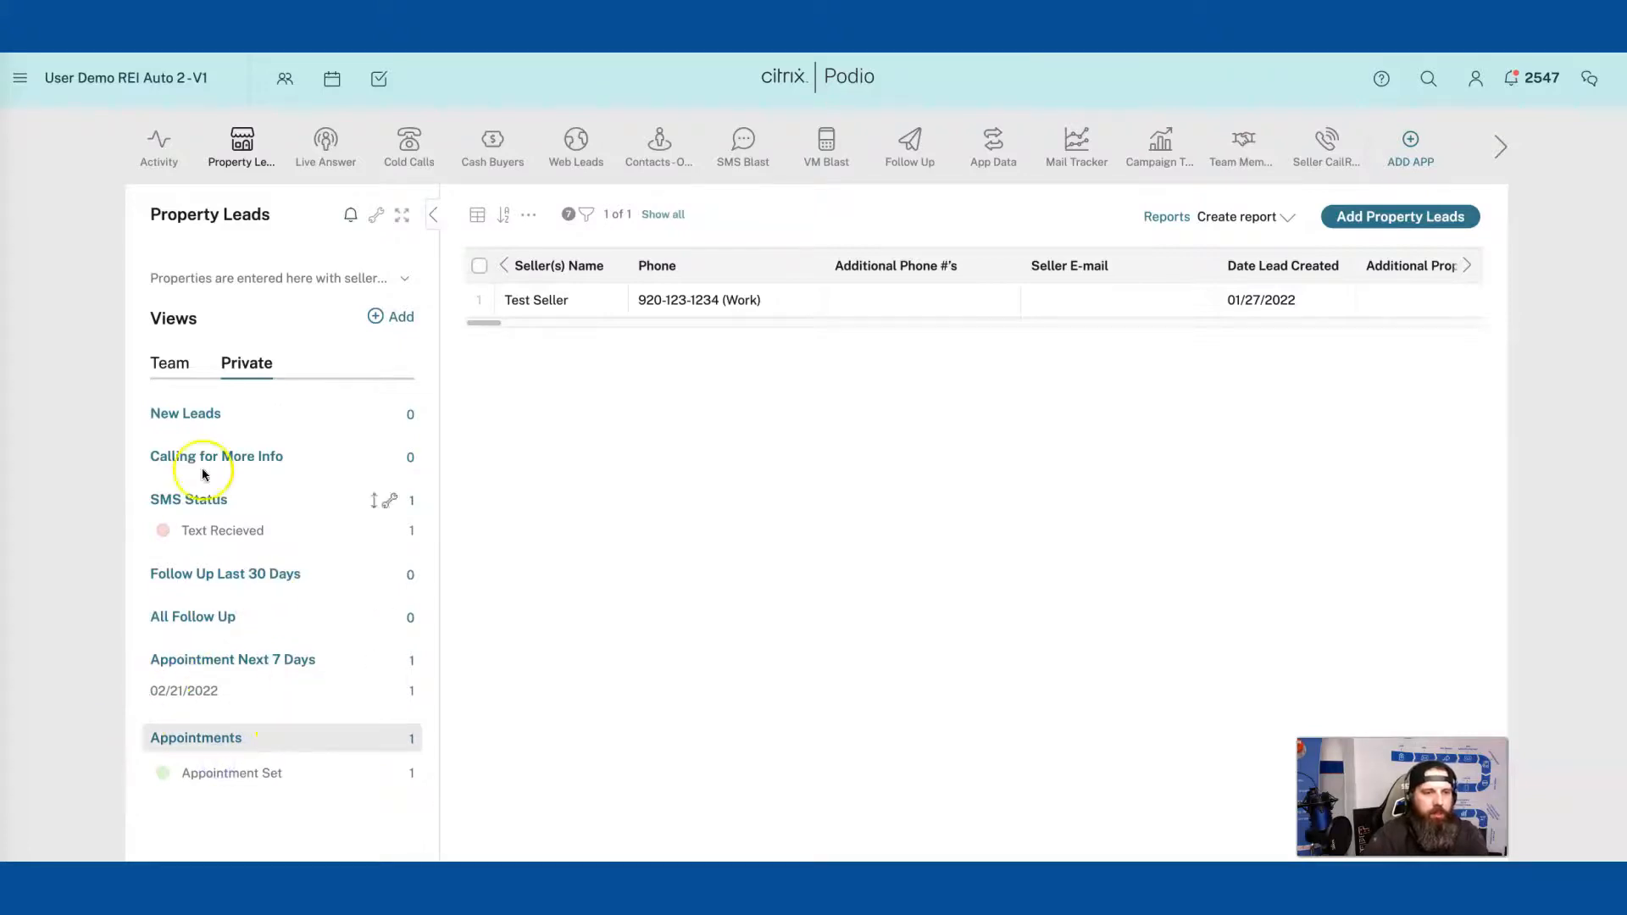
Step: Open the test lead from the Appointment Set group of the team Appointments view
{"action": "left_click", "coordinate": [180, 368]}
{"action": "scroll", "coordinate": [271, 641], "scroll_direction": "down", "scroll_amount": 5}
{"action": "left_click", "coordinate": [237, 525]}
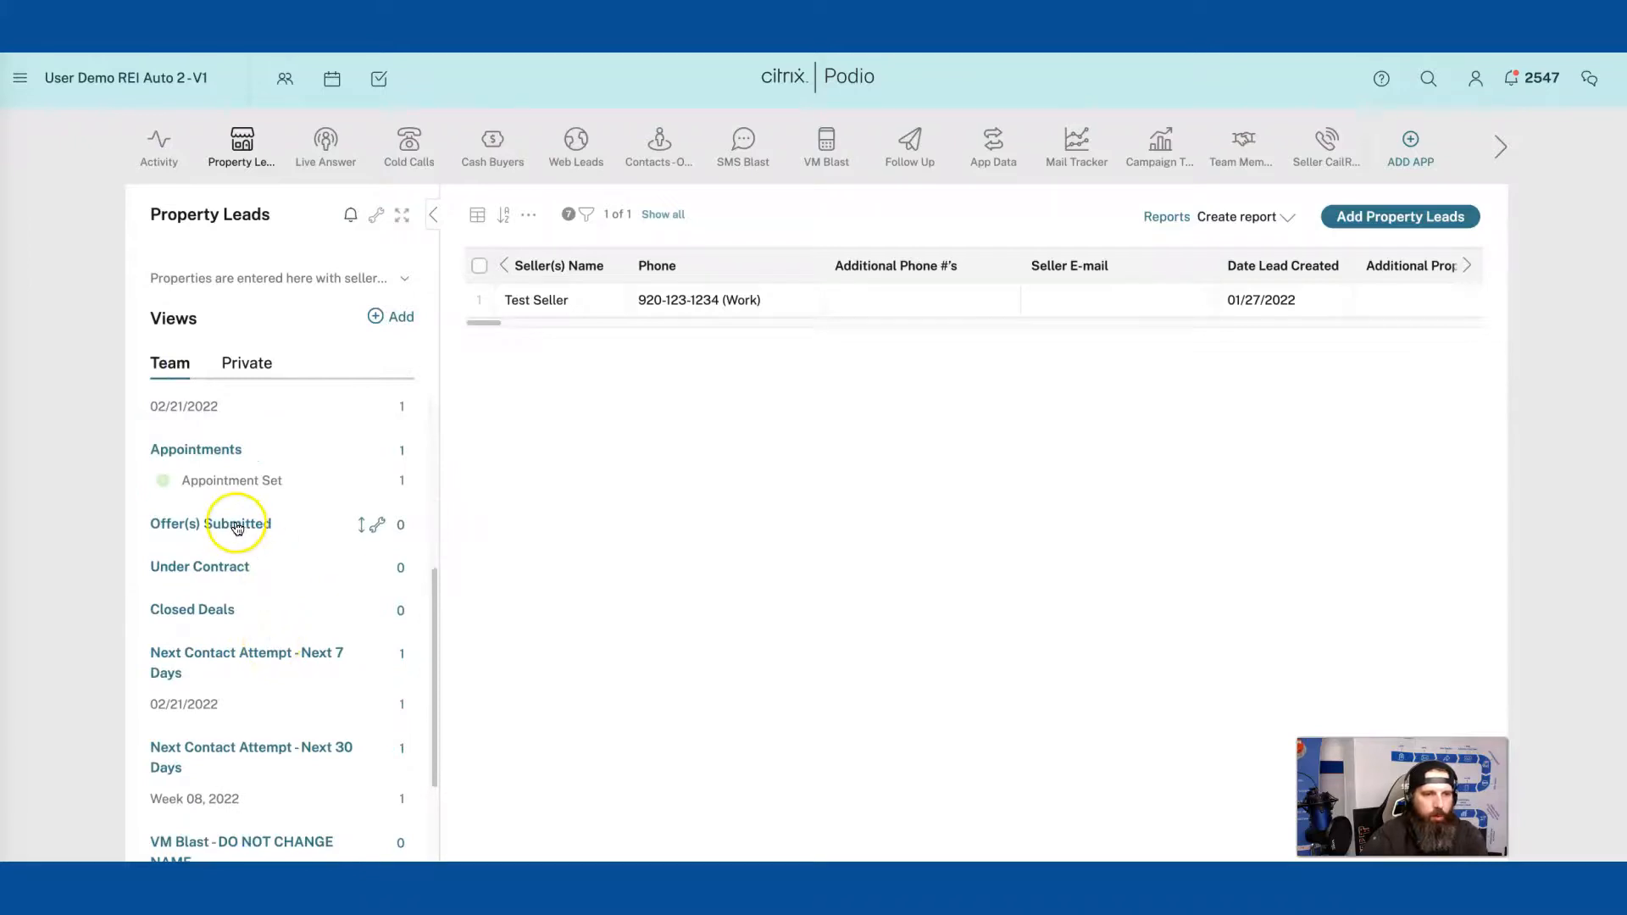
{"action": "left_click", "coordinate": [224, 482]}
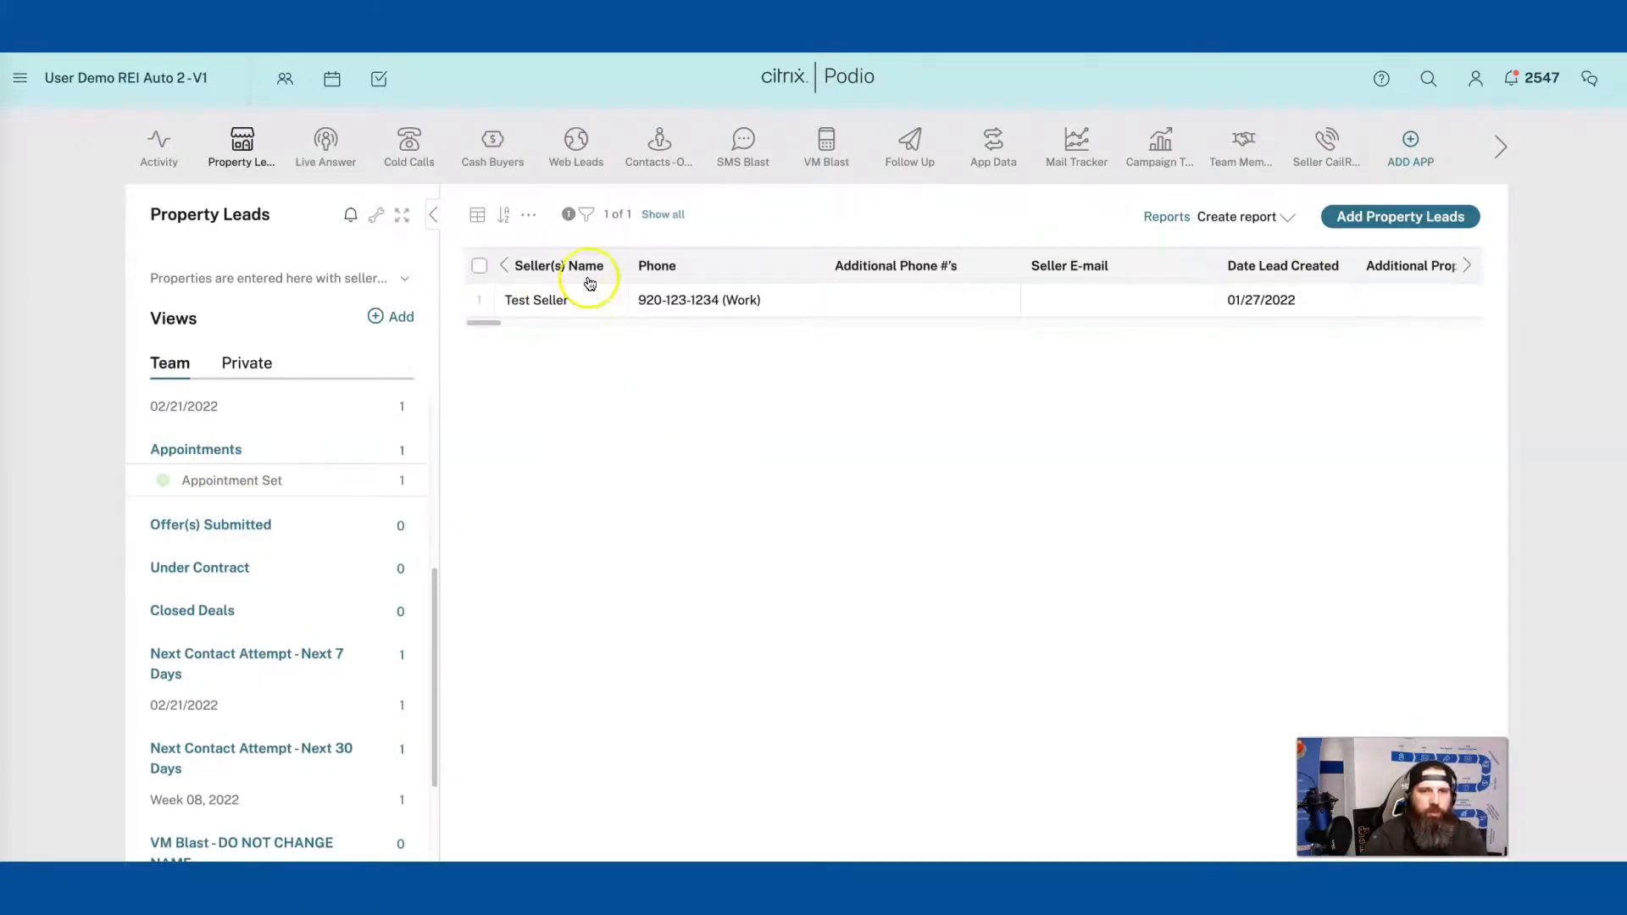
{"action": "left_click", "coordinate": [585, 305]}
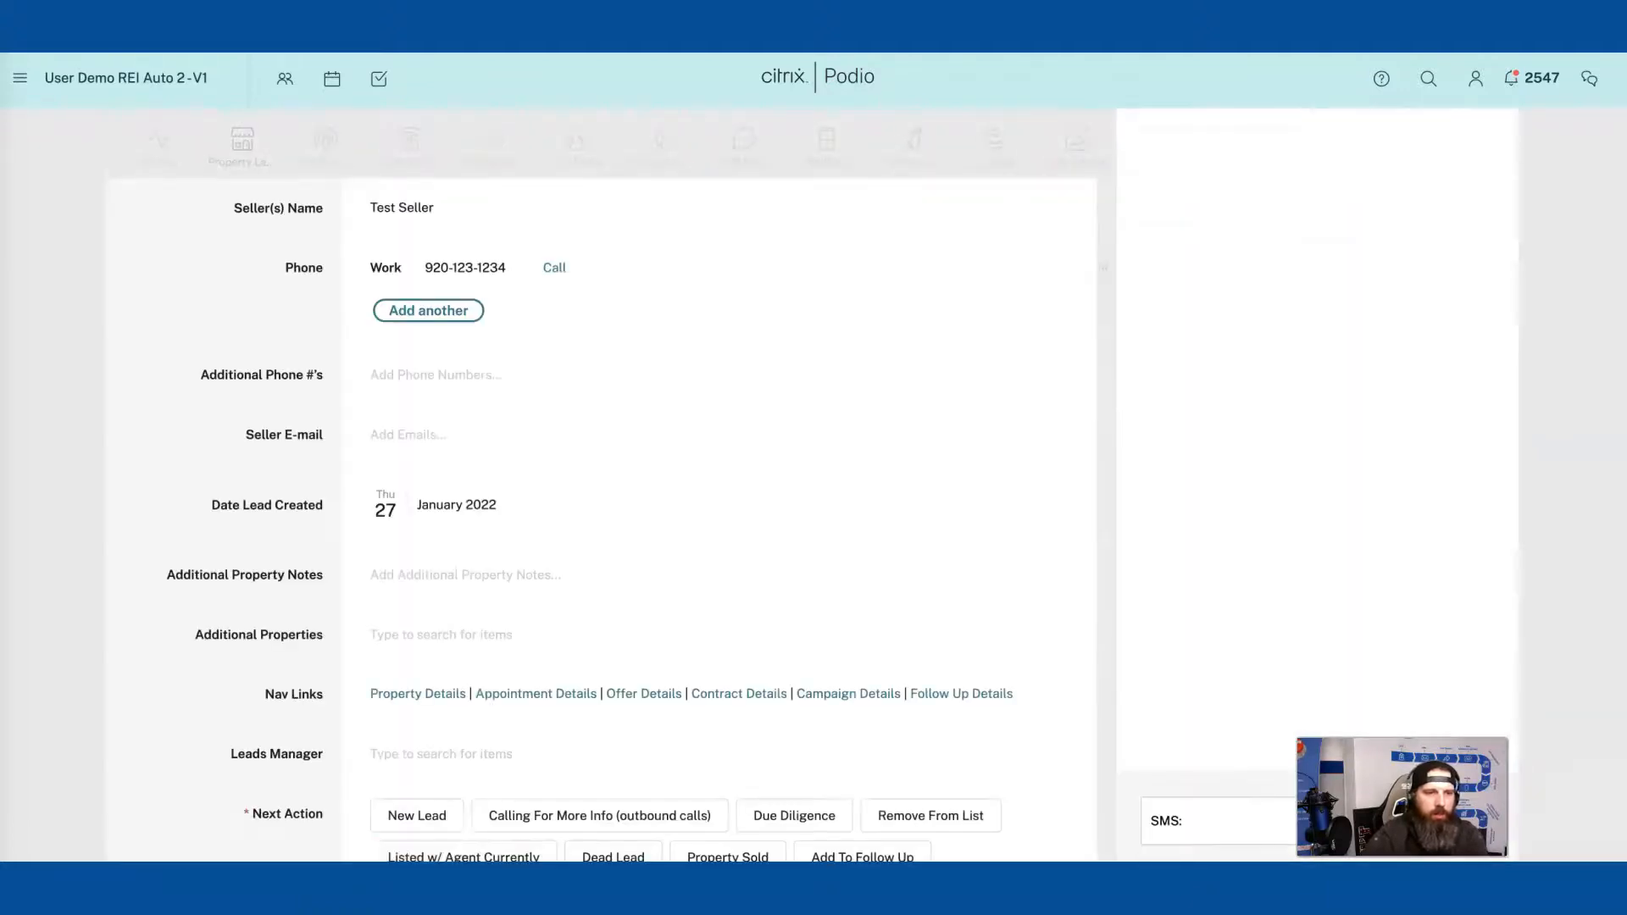
Step: Set the lead's Date Offer Expires to 02/22/2022 in the offer section
{"action": "scroll", "coordinate": [458, 858], "scroll_direction": "down", "scroll_amount": 2}
{"action": "scroll", "coordinate": [457, 857], "scroll_direction": "down", "scroll_amount": 20}
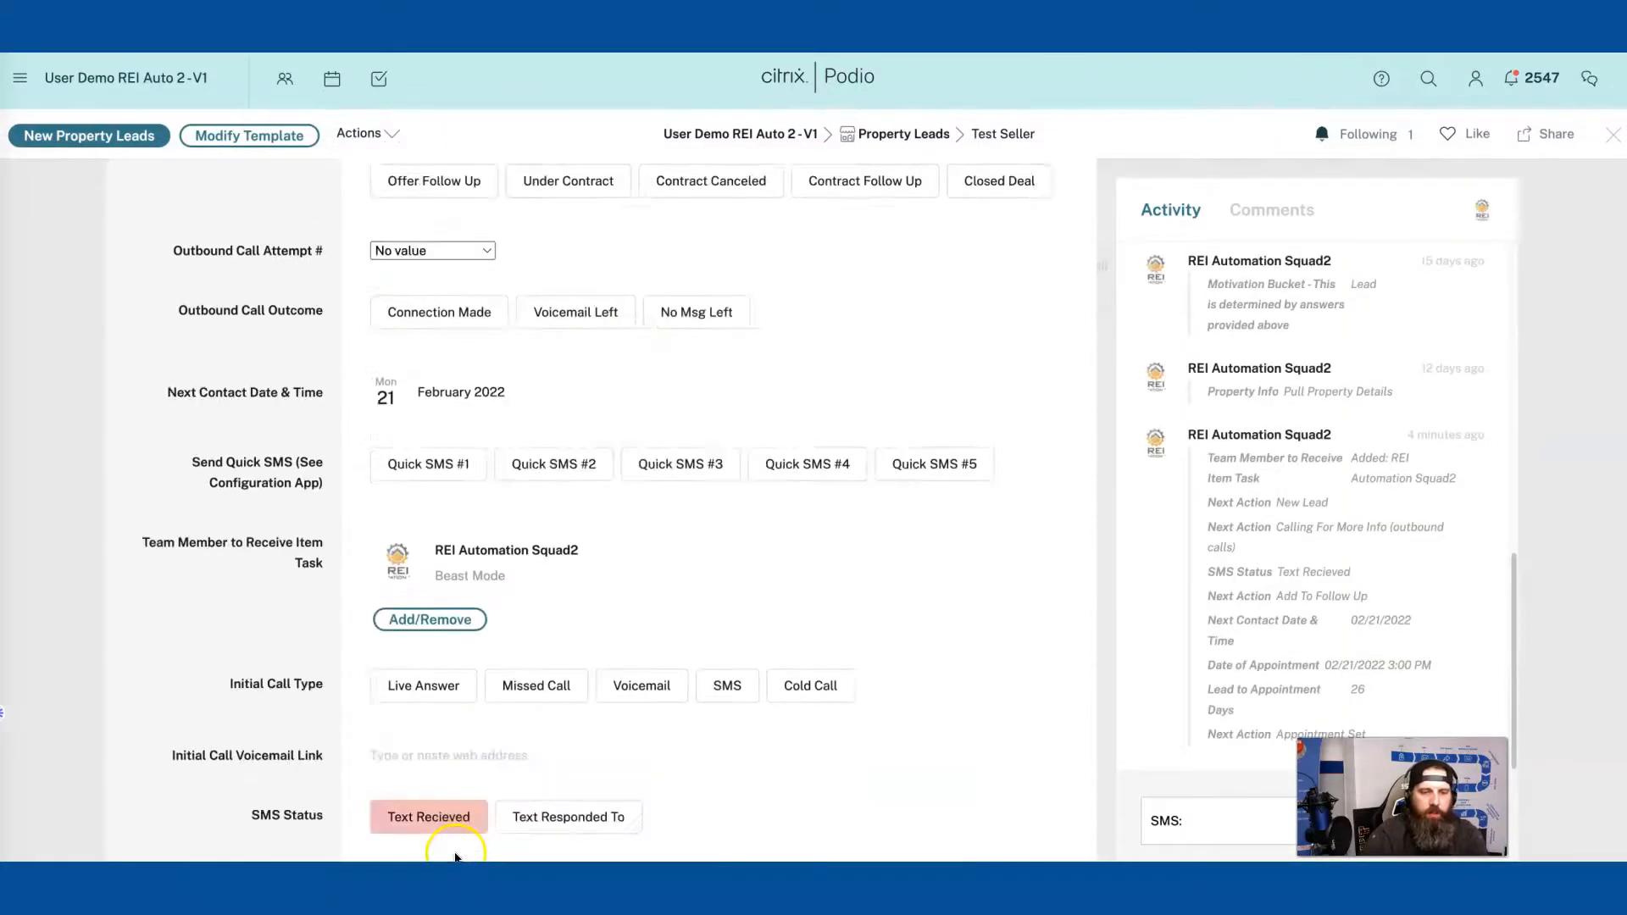
{"action": "scroll", "coordinate": [458, 847], "scroll_direction": "down", "scroll_amount": 15}
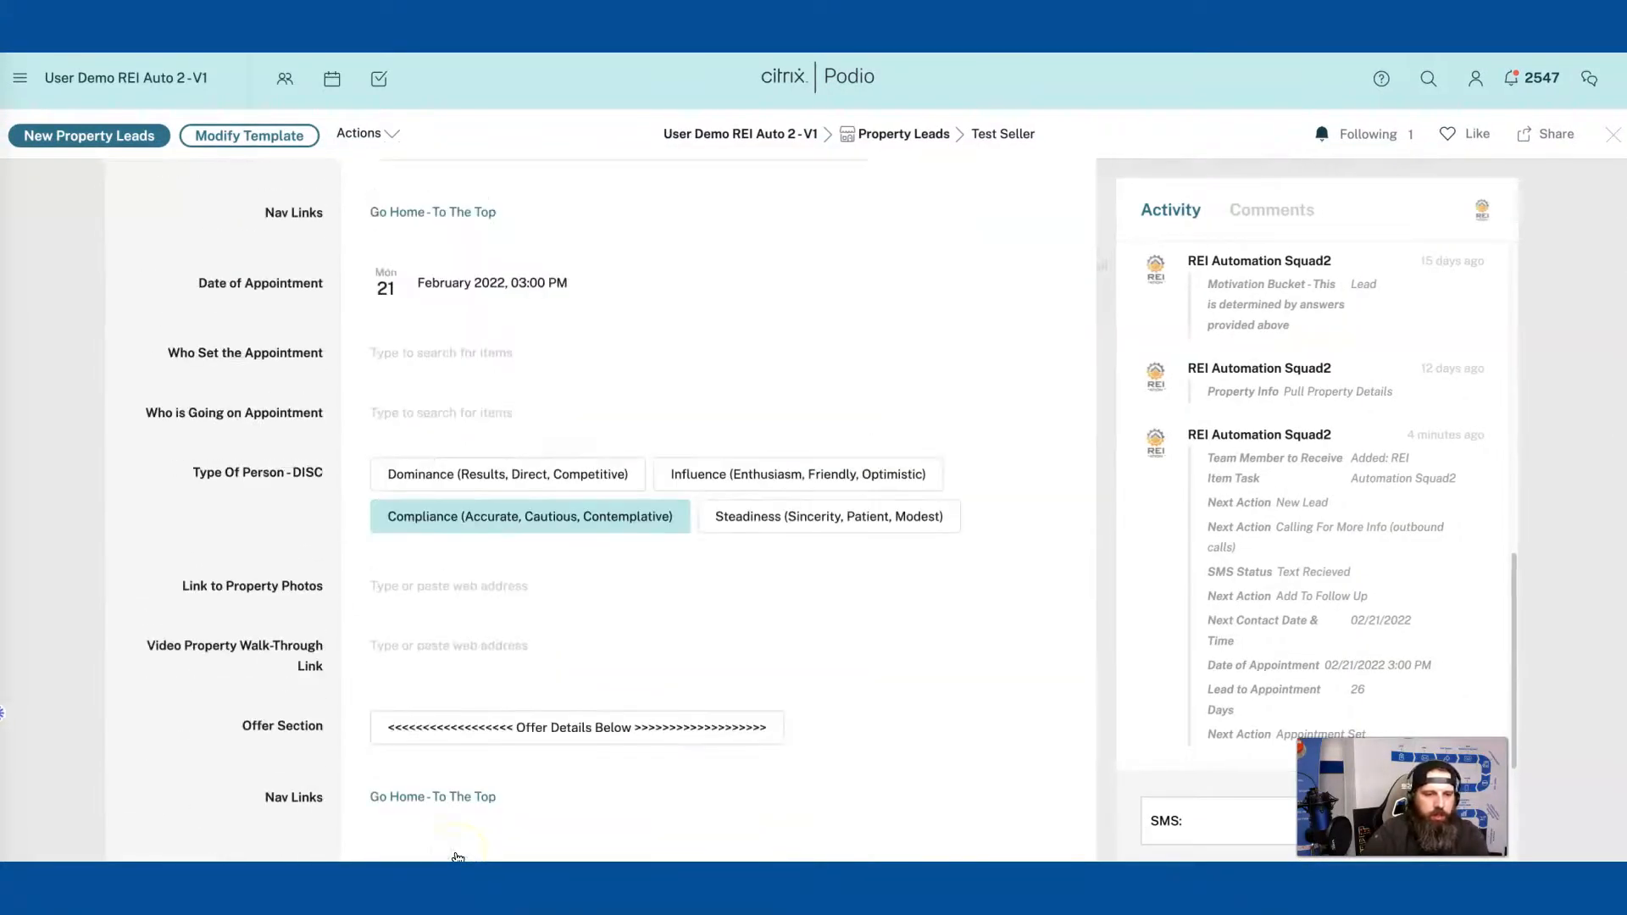
{"action": "left_click", "coordinate": [424, 347]}
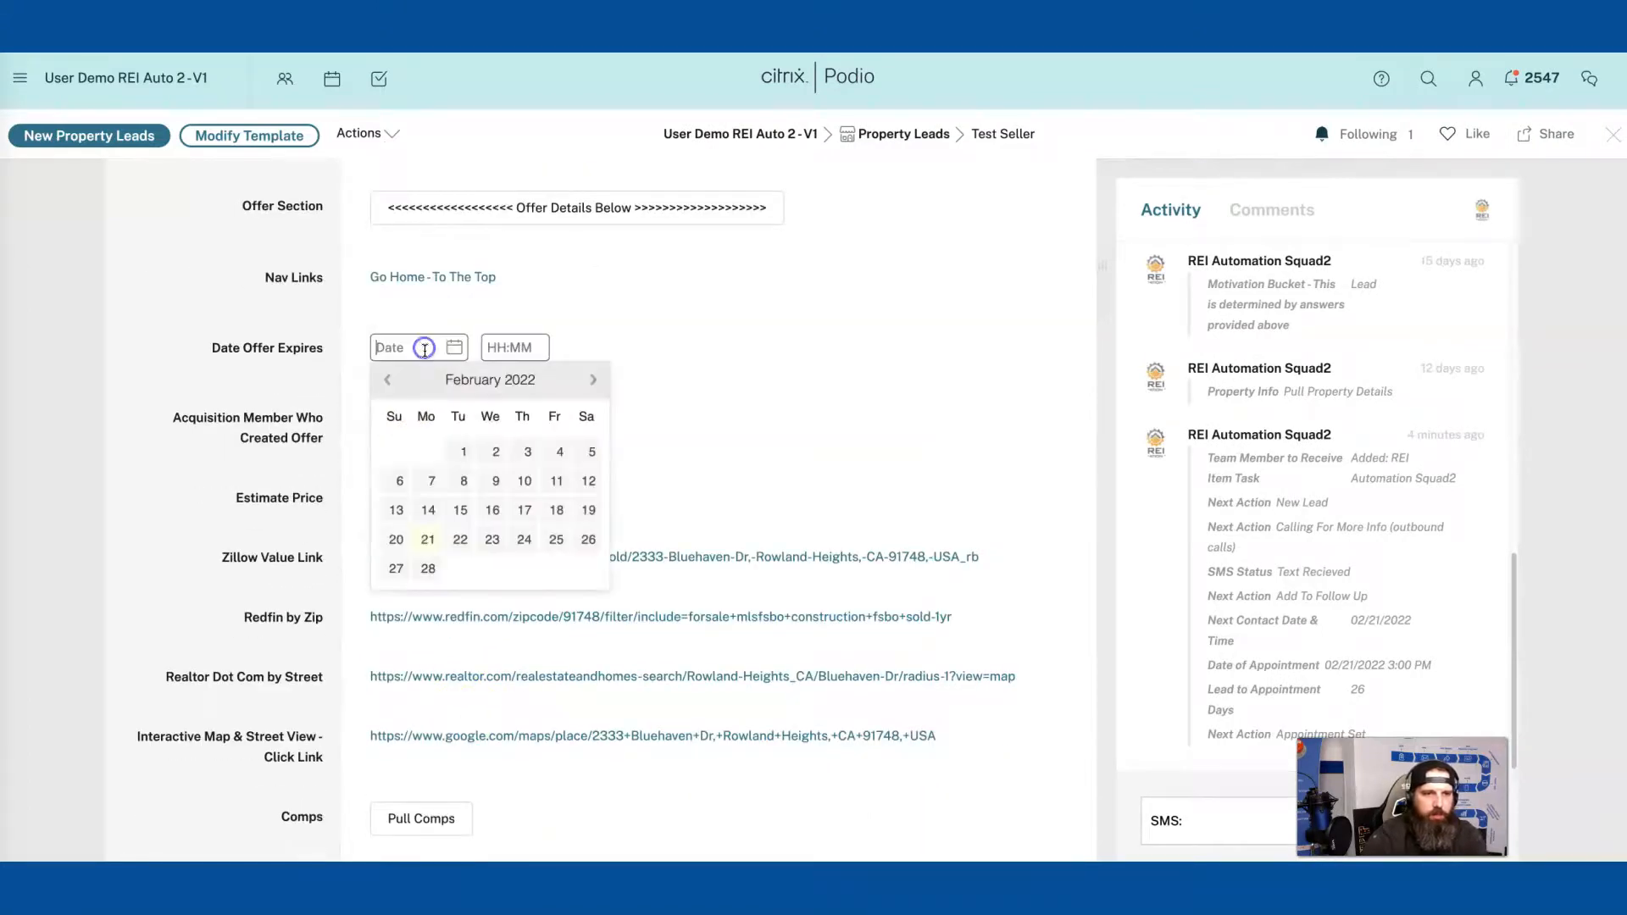
{"action": "left_click", "coordinate": [461, 540]}
{"action": "left_click", "coordinate": [279, 498]}
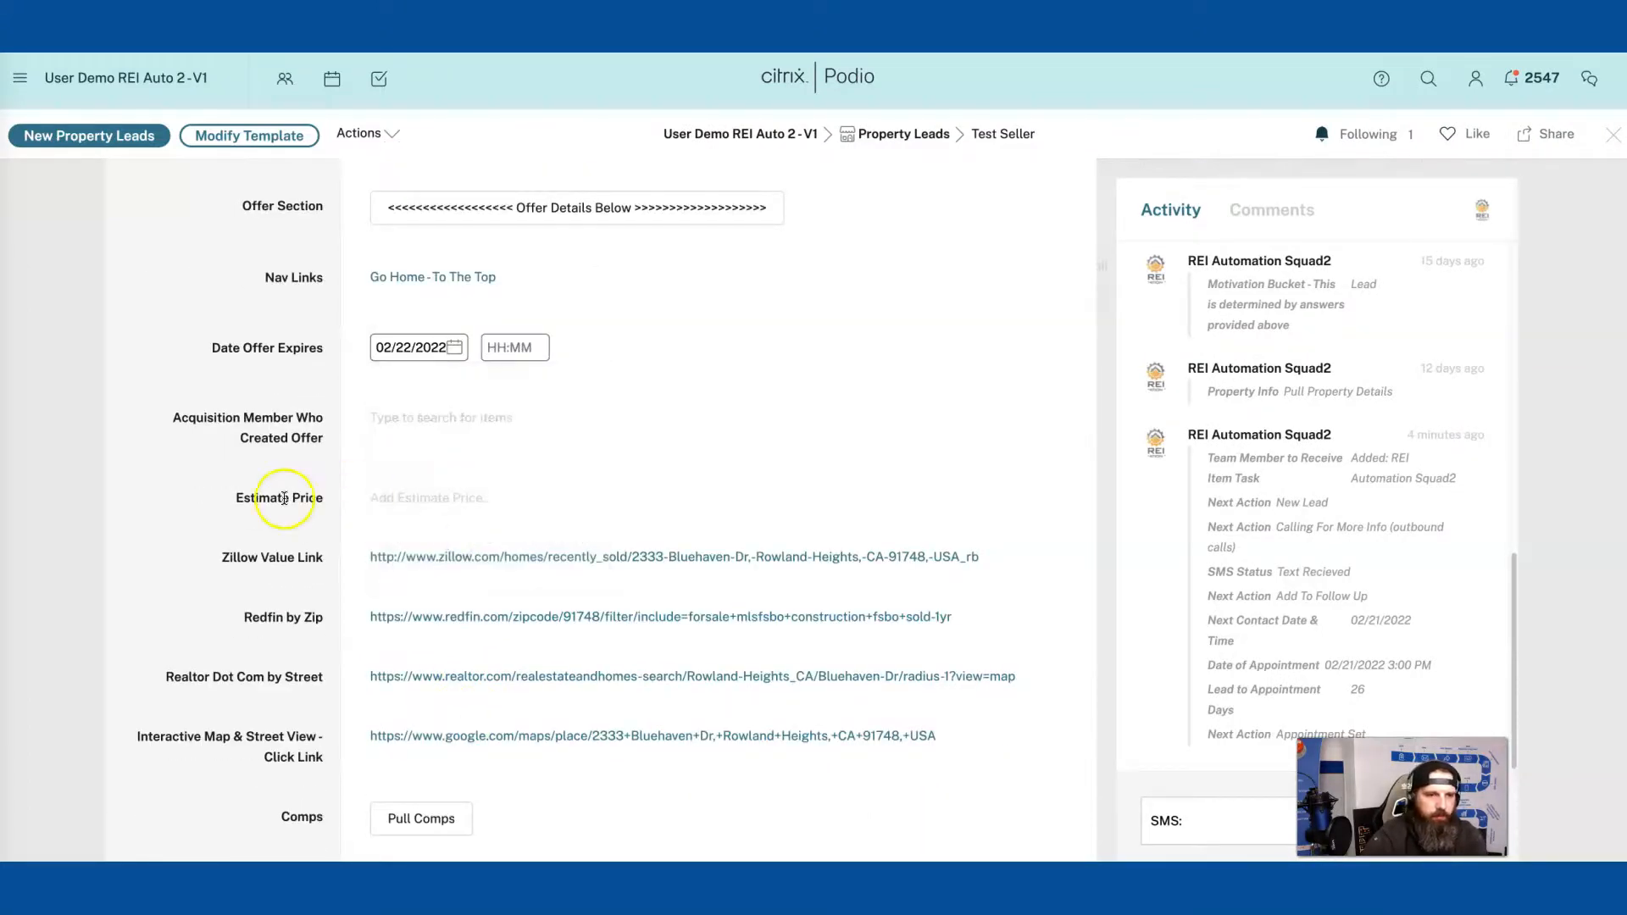
Step: Change the lead's Next Action to Offer Made and return to the Property Leads list
{"action": "scroll", "coordinate": [303, 557], "scroll_direction": "up", "scroll_amount": 4}
{"action": "scroll", "coordinate": [303, 557], "scroll_direction": "up", "scroll_amount": 20}
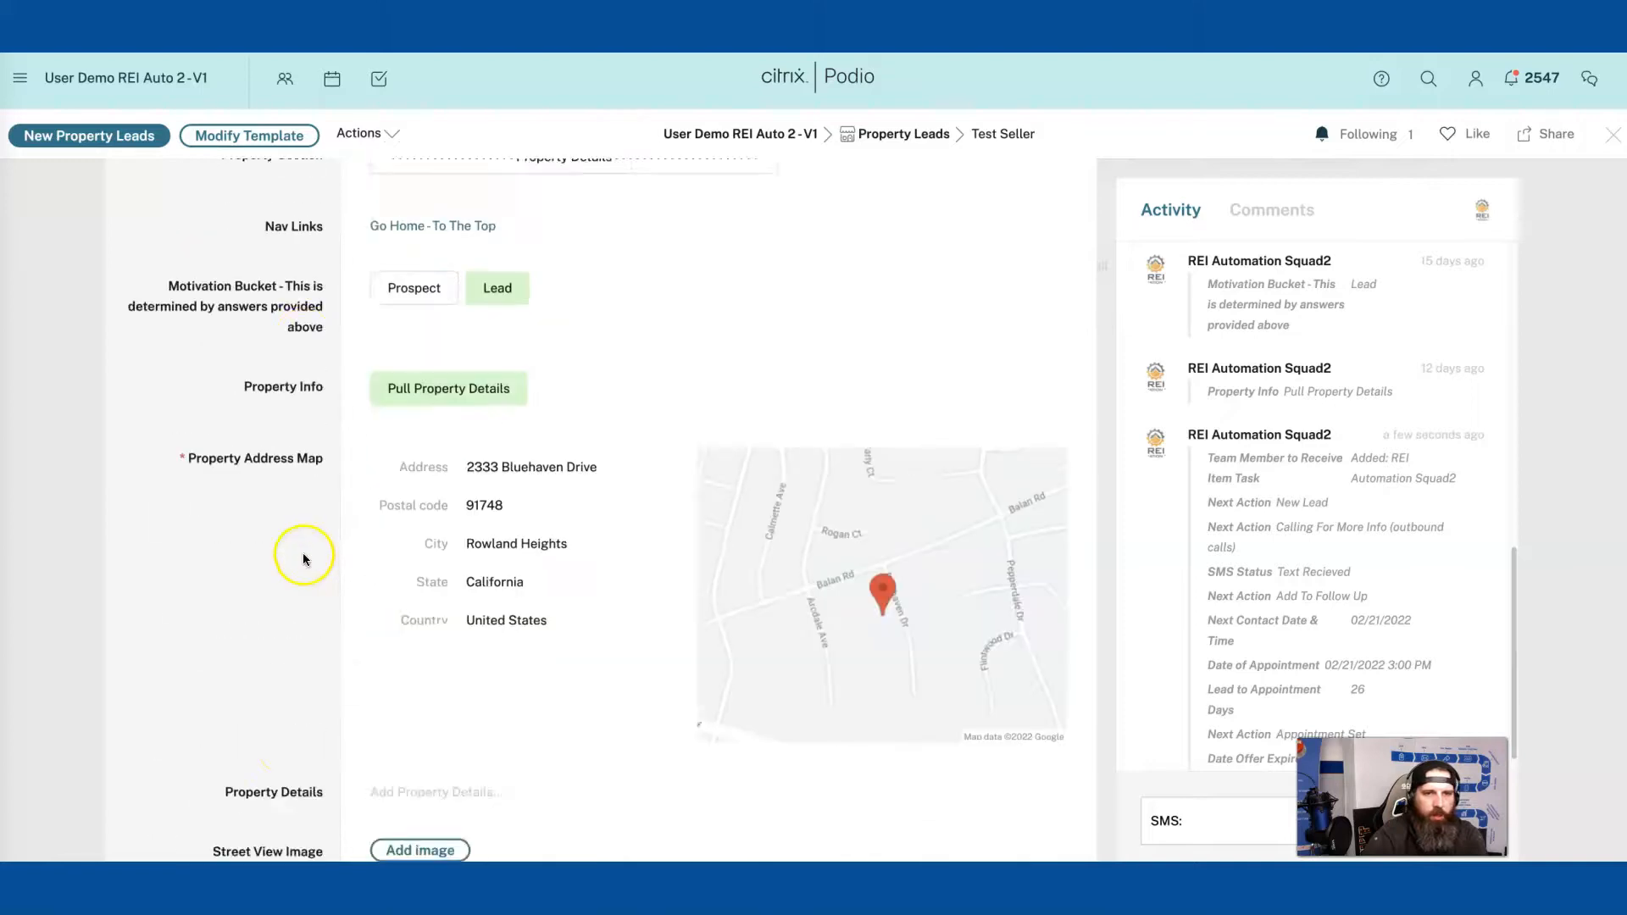
{"action": "scroll", "coordinate": [304, 553], "scroll_direction": "up", "scroll_amount": 3}
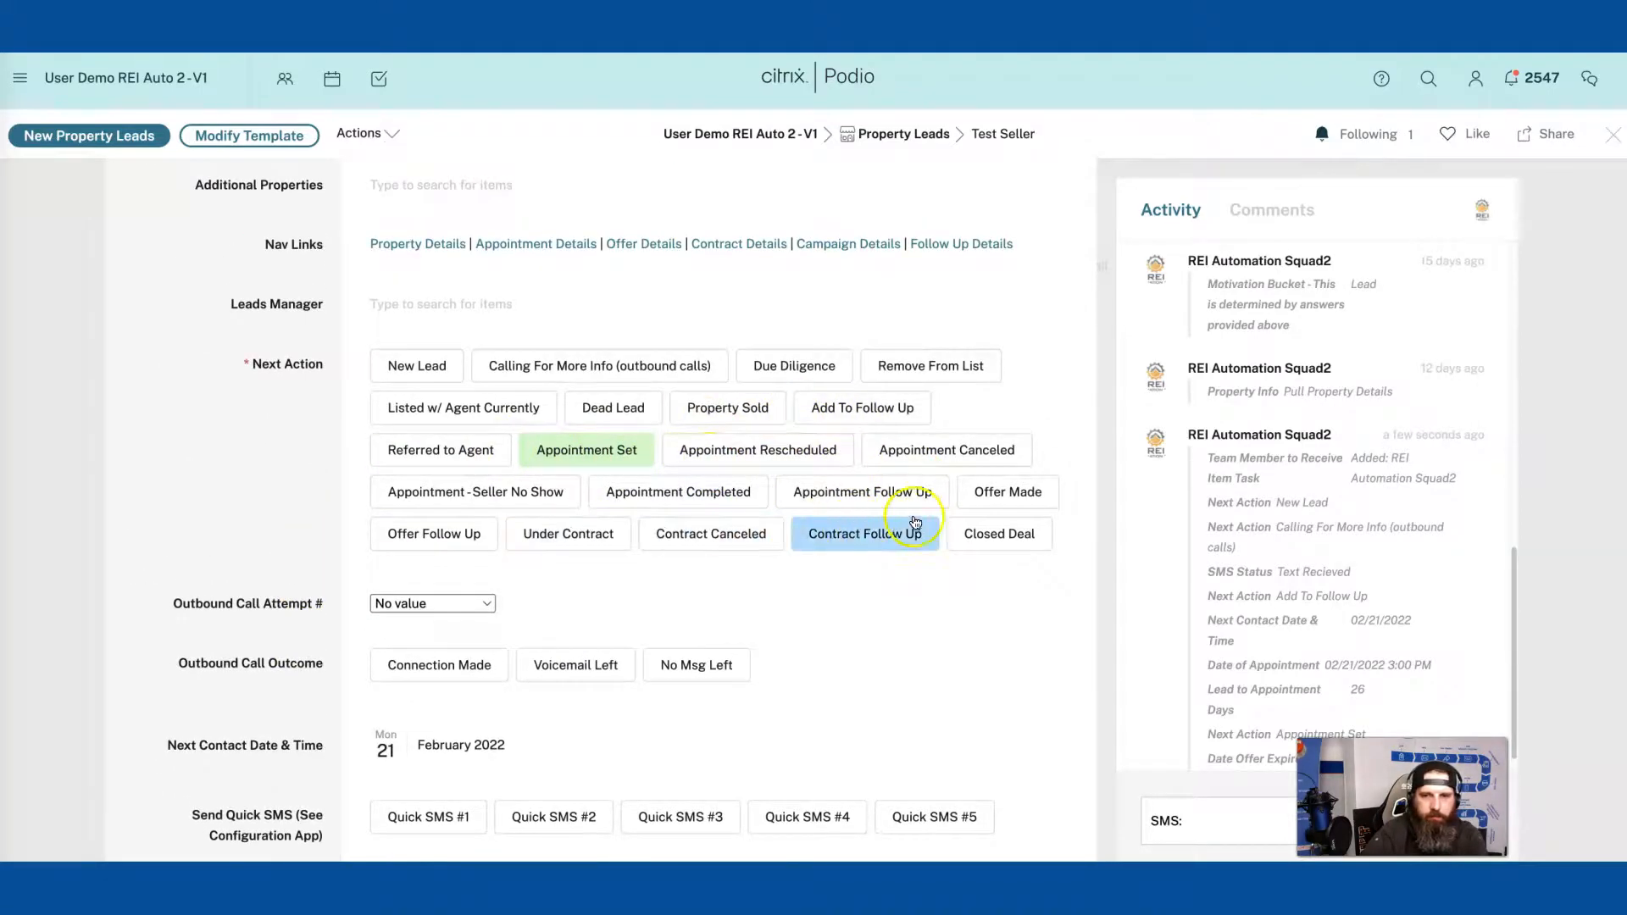
{"action": "left_click", "coordinate": [981, 501]}
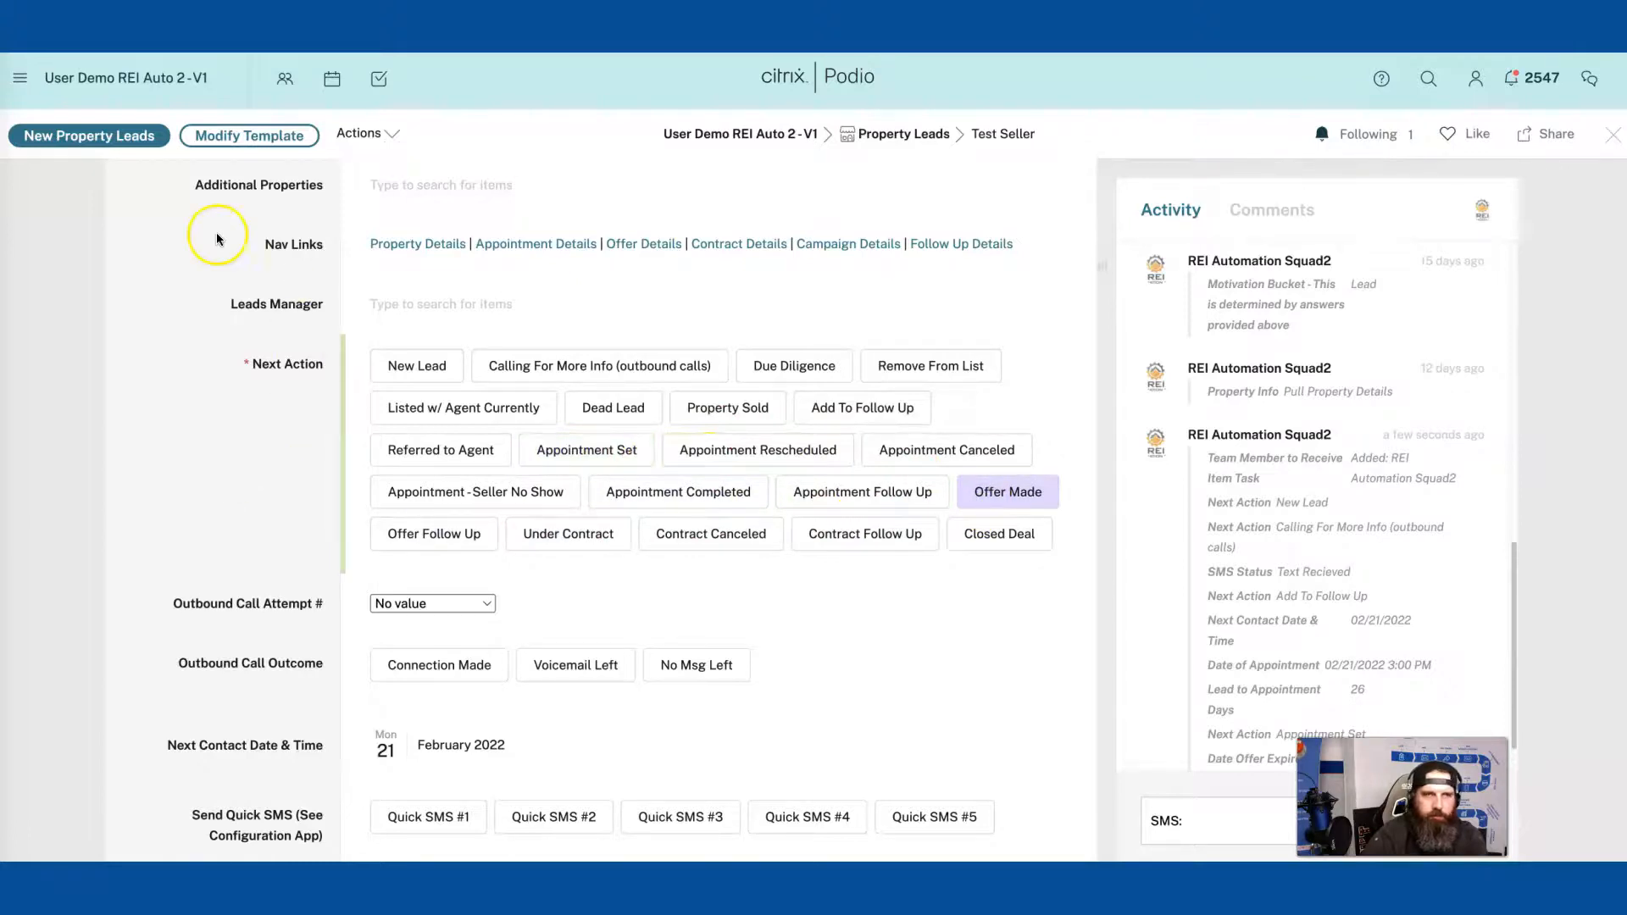
{"action": "left_click", "coordinate": [1612, 134]}
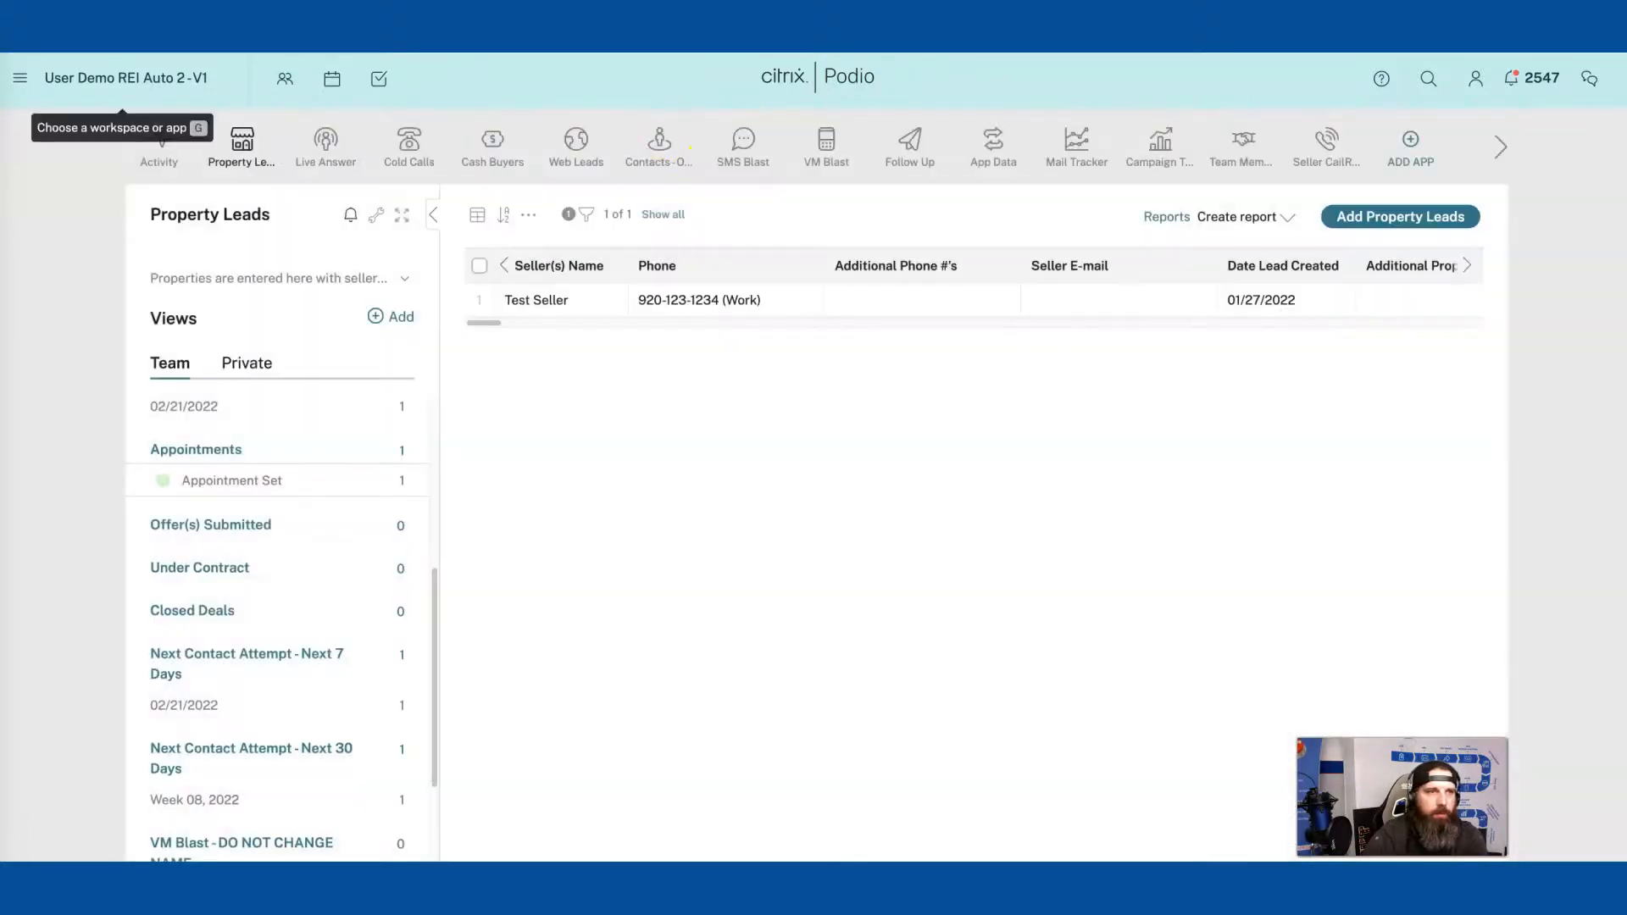
Step: Filter the Offer Made group of the team Offer(s) Submitted view by Team Member to Receive Item Task, REI Automation Squad2
{"action": "left_click", "coordinate": [262, 356]}
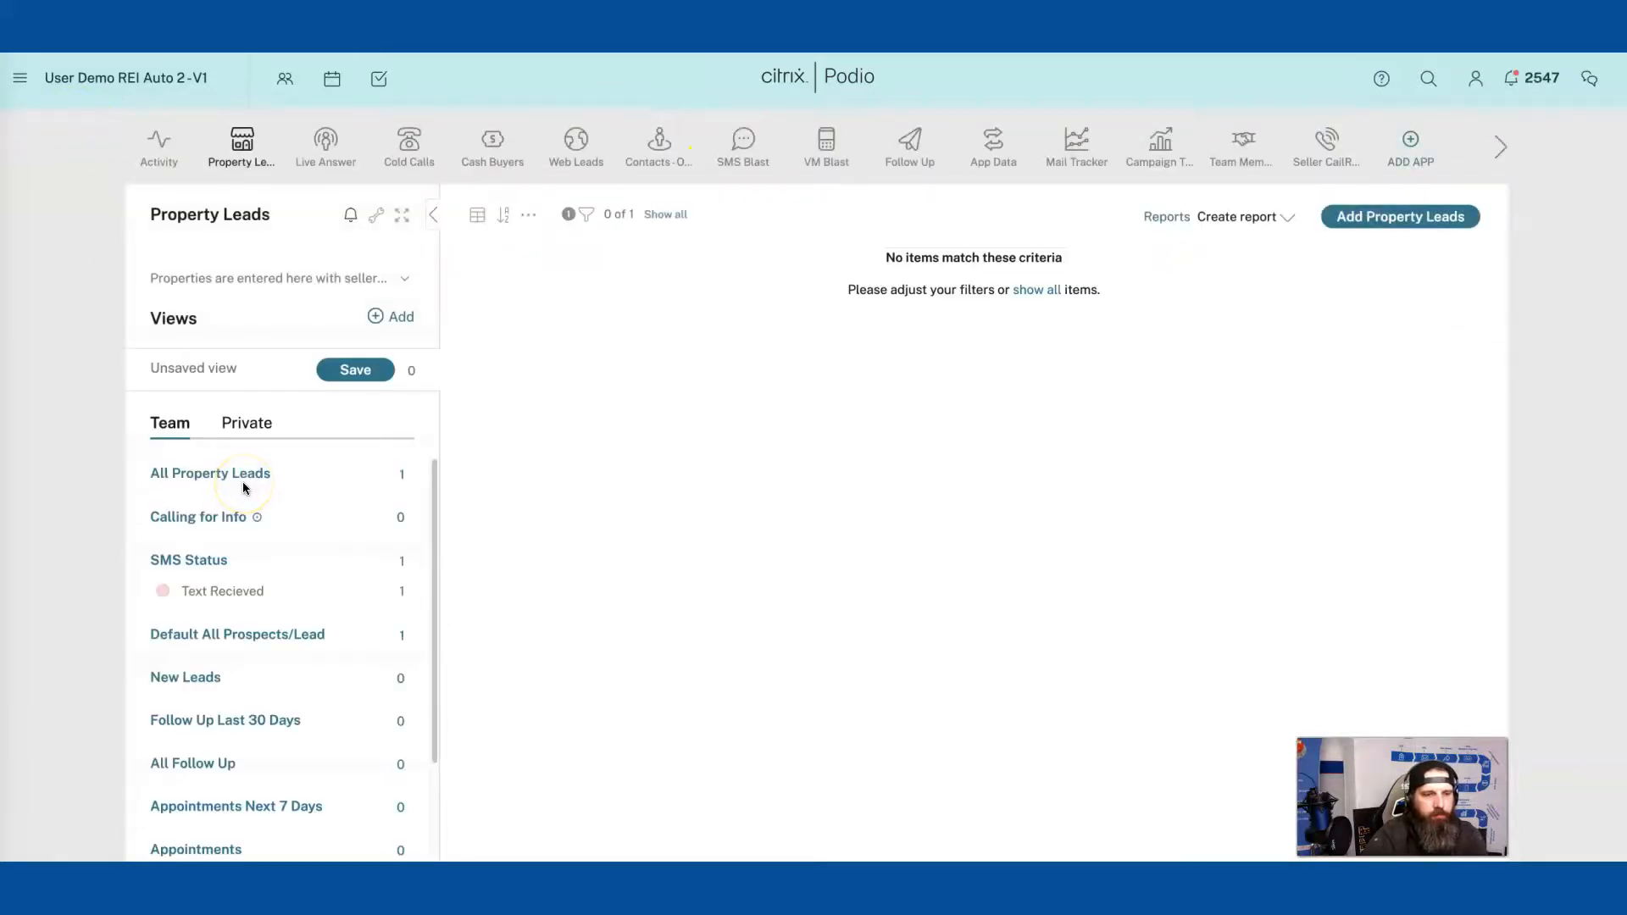
{"action": "scroll", "coordinate": [242, 481], "scroll_direction": "down", "scroll_amount": 2}
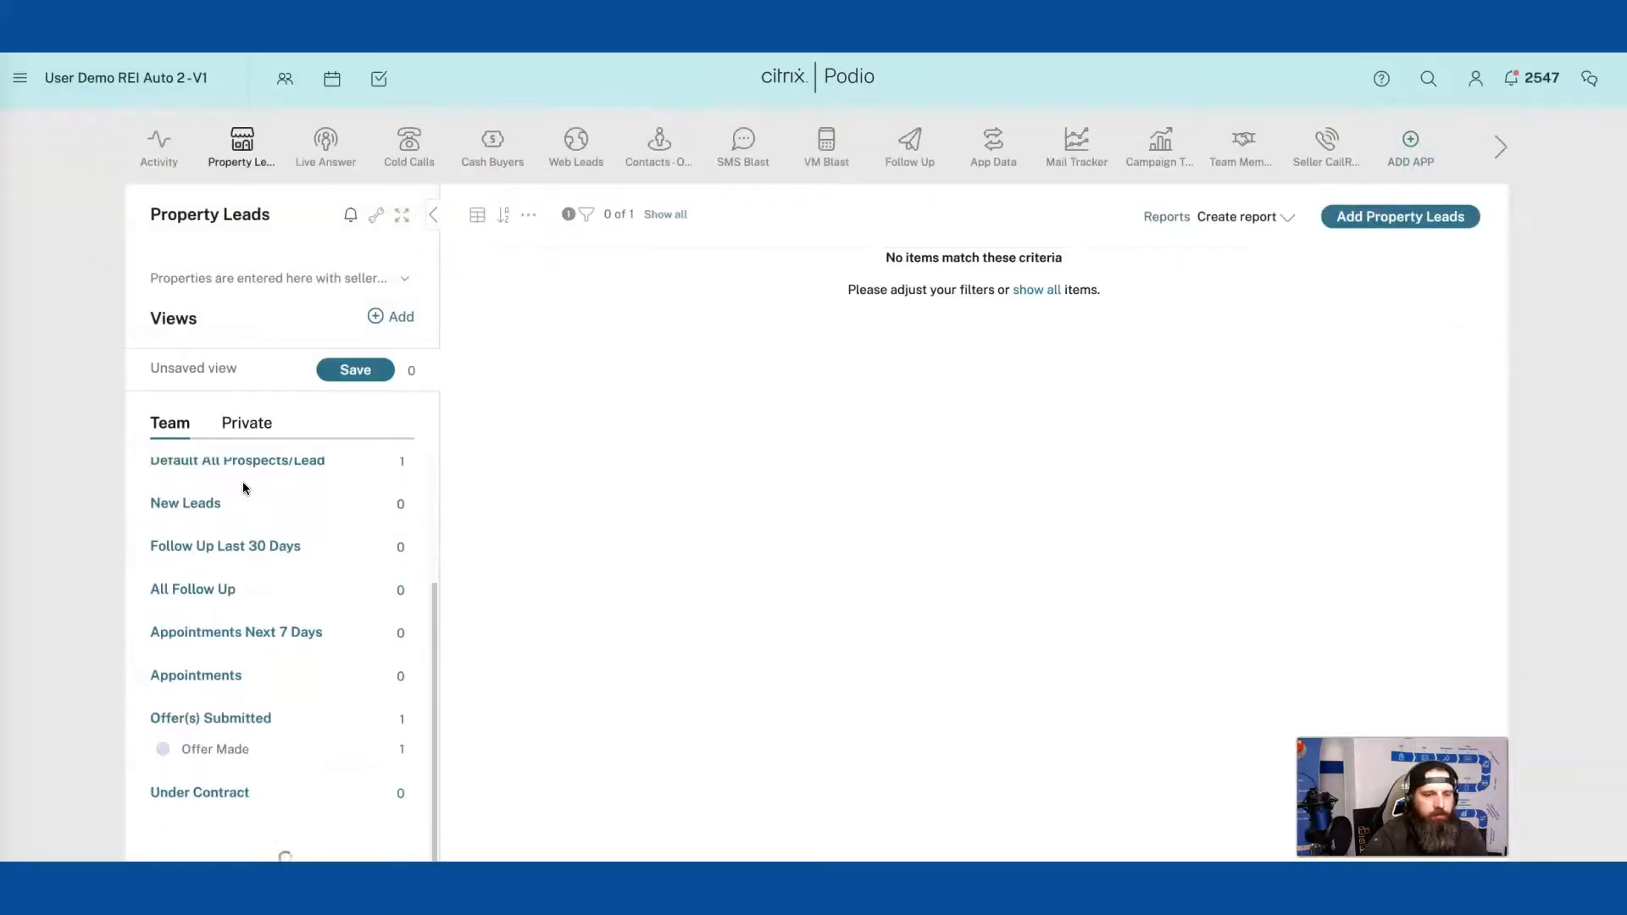
{"action": "left_click", "coordinate": [198, 750]}
{"action": "left_click", "coordinate": [591, 214]}
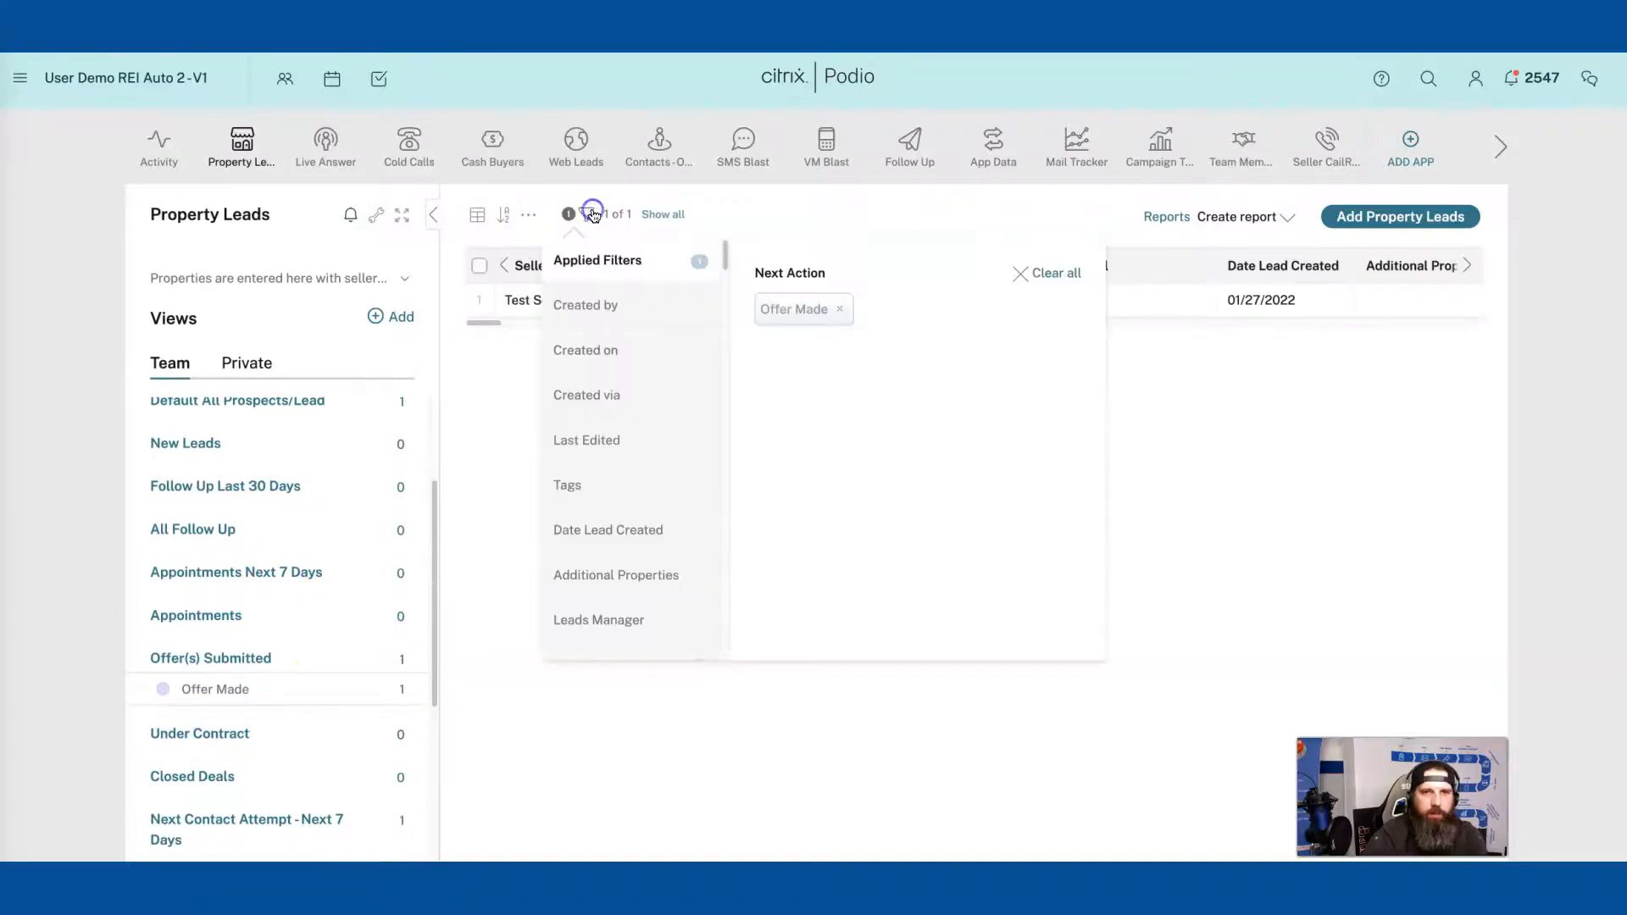
{"action": "scroll", "coordinate": [665, 570], "scroll_direction": "down", "scroll_amount": 5}
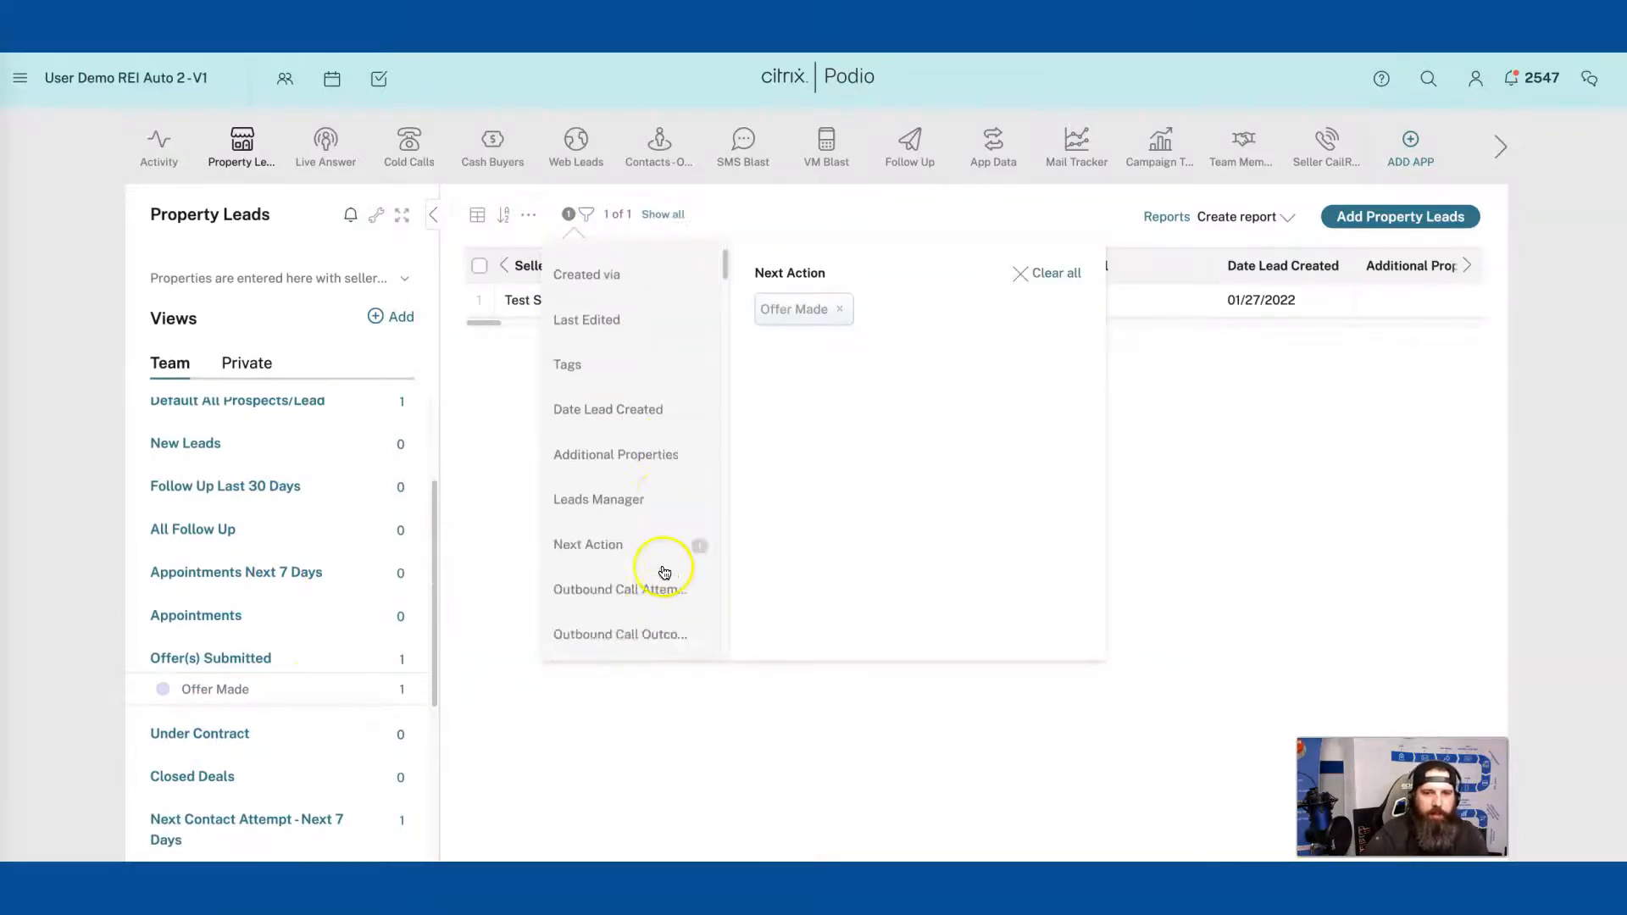
{"action": "left_click", "coordinate": [623, 504]}
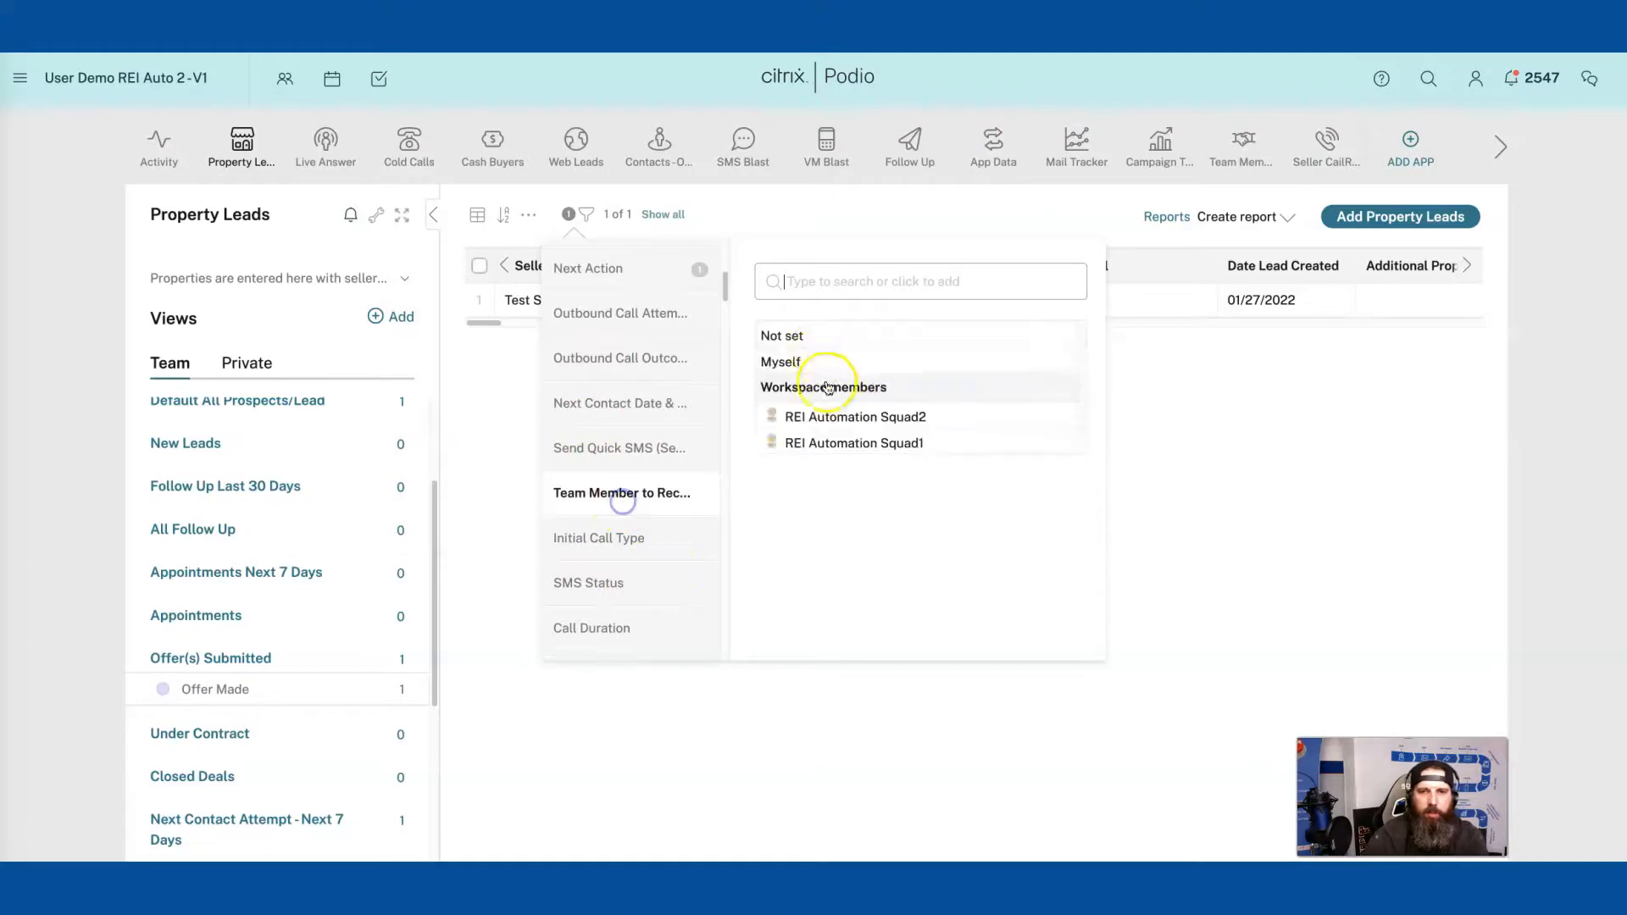
{"action": "left_click", "coordinate": [801, 410]}
{"action": "left_click", "coordinate": [597, 257]}
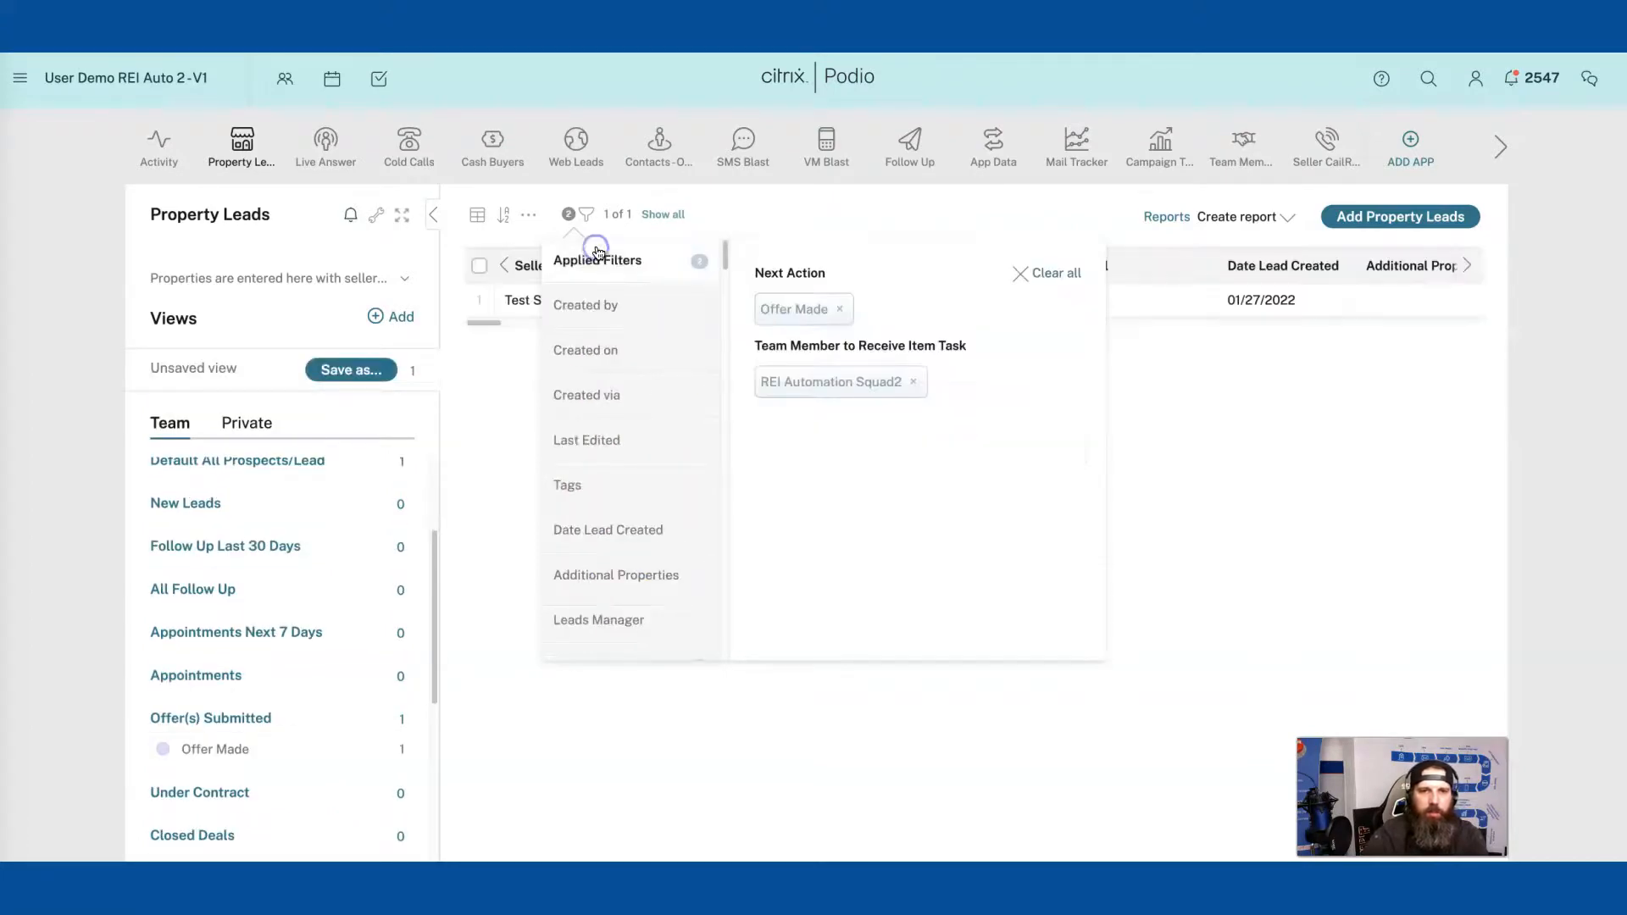
{"action": "left_click", "coordinate": [786, 229]}
Step: Save the filtered leads as a new private view titled Offer(s) Submitted, split by Next Action
{"action": "left_click", "coordinate": [351, 370]}
{"action": "left_click", "coordinate": [349, 418]}
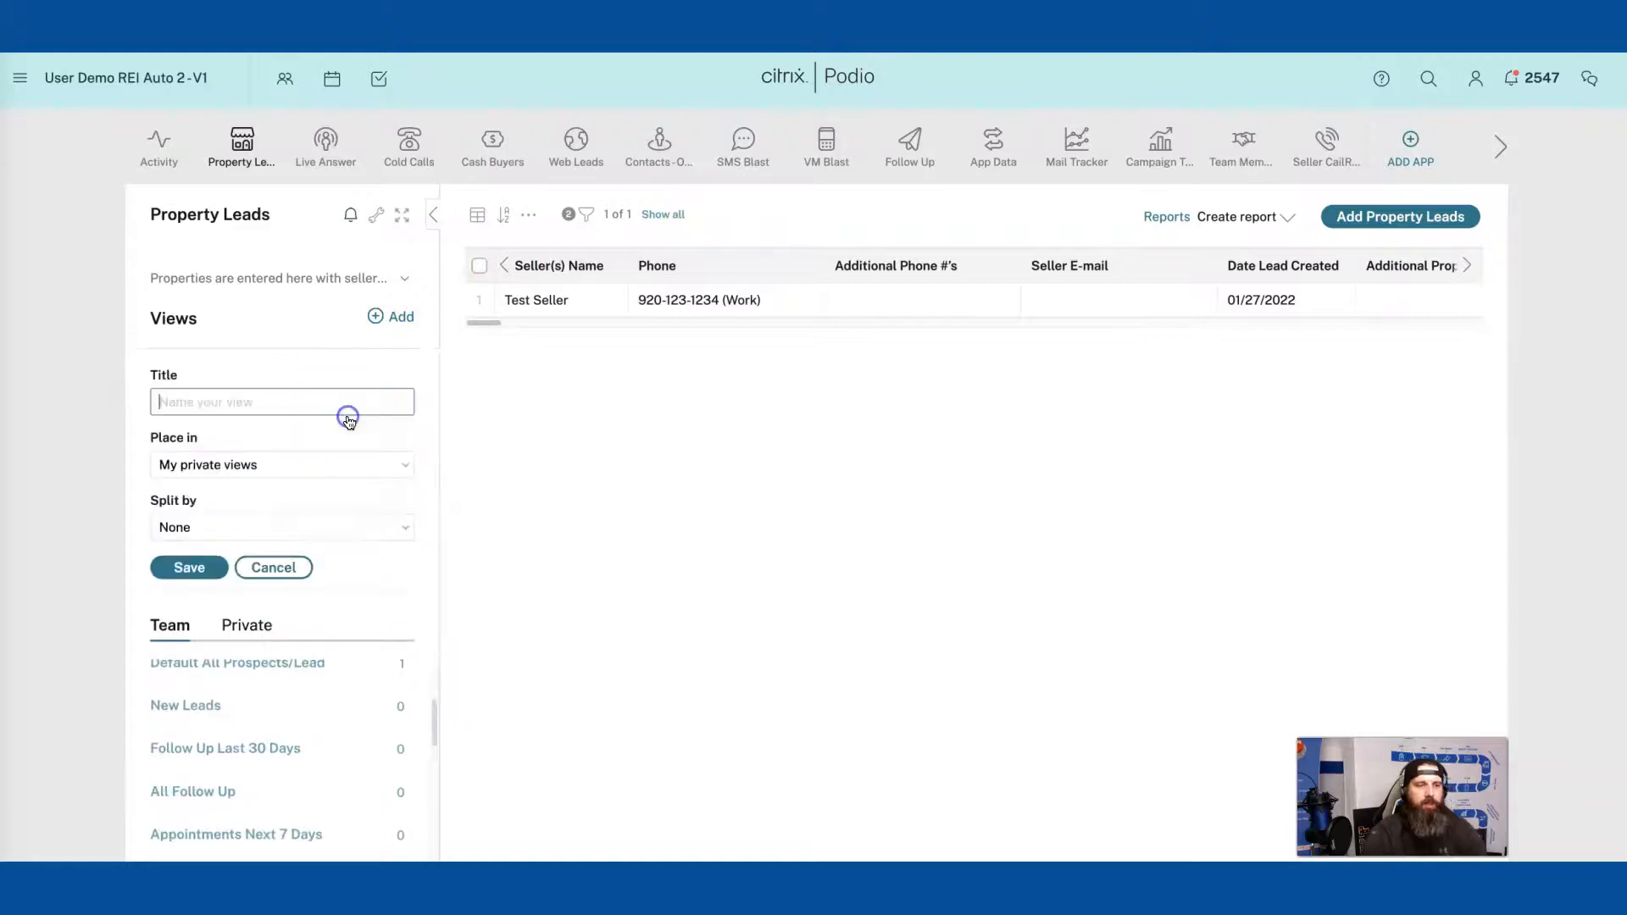
{"action": "type", "text": "Offer"}
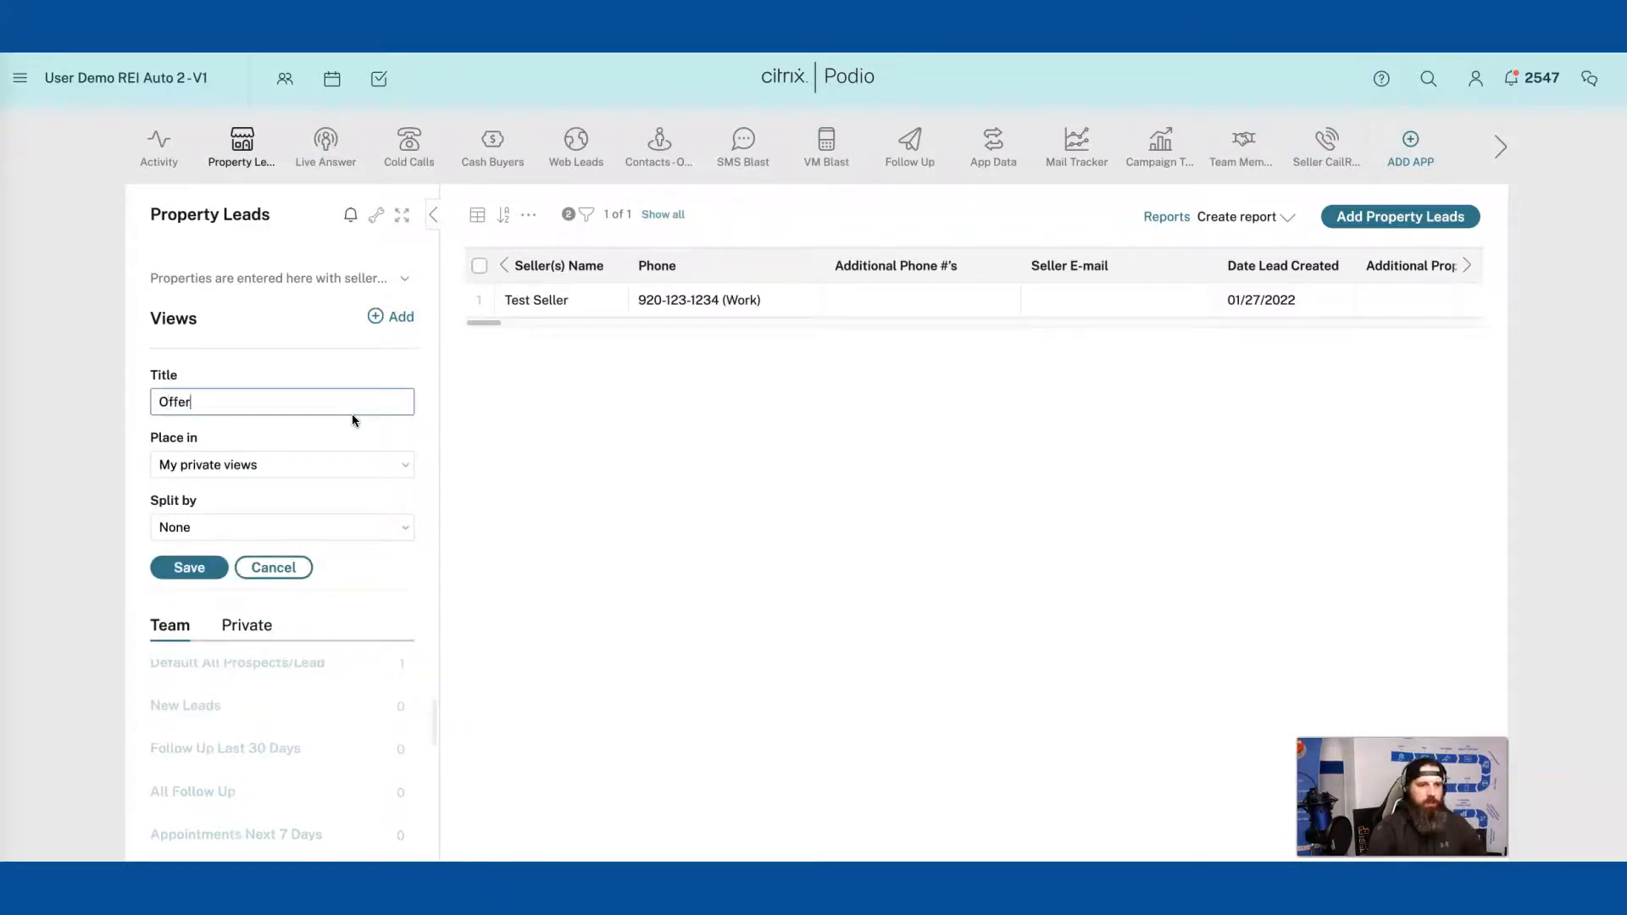
{"action": "left_click", "coordinate": [352, 459]}
{"action": "scroll", "coordinate": [283, 768], "scroll_direction": "down", "scroll_amount": 5}
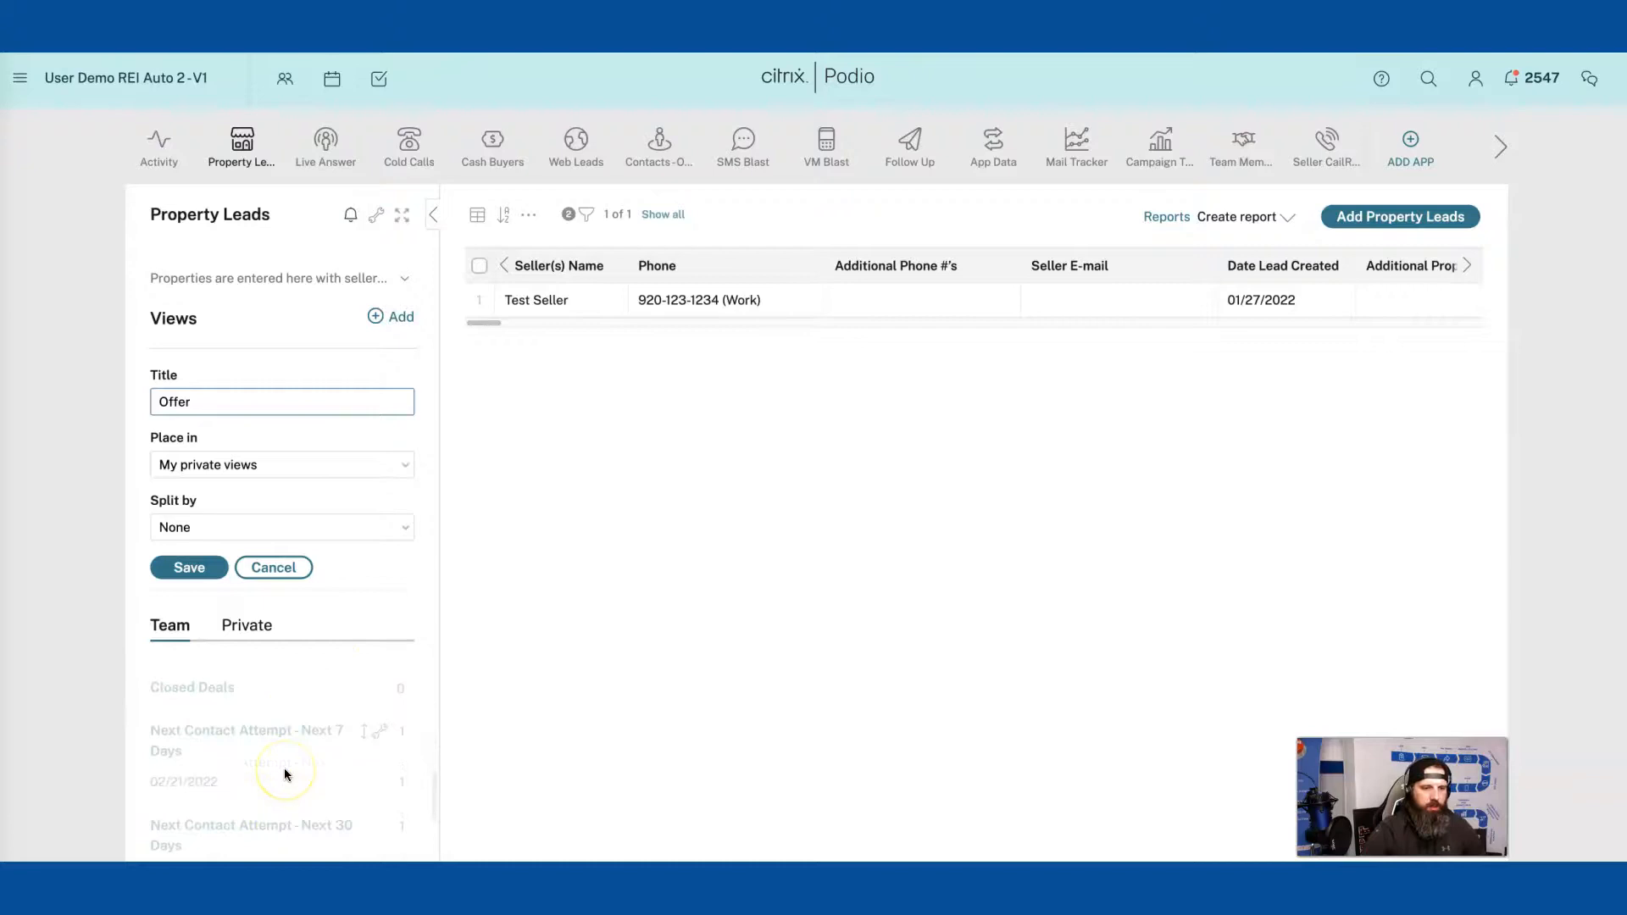
{"action": "scroll", "coordinate": [284, 769], "scroll_direction": "up", "scroll_amount": 1}
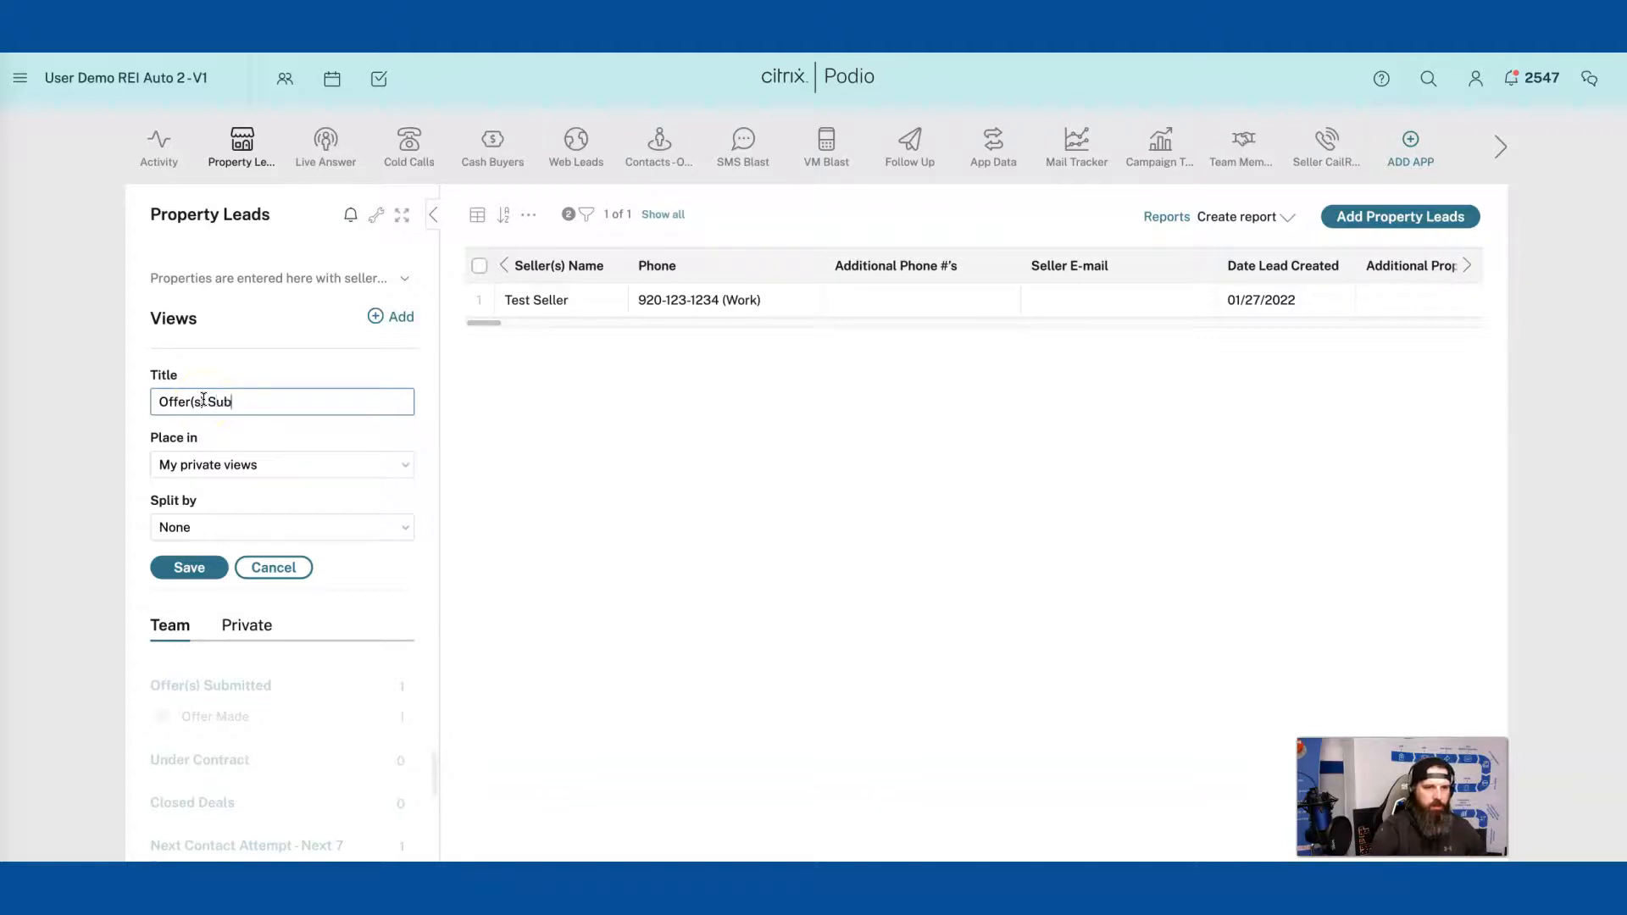
{"action": "left_click", "coordinate": [190, 523]}
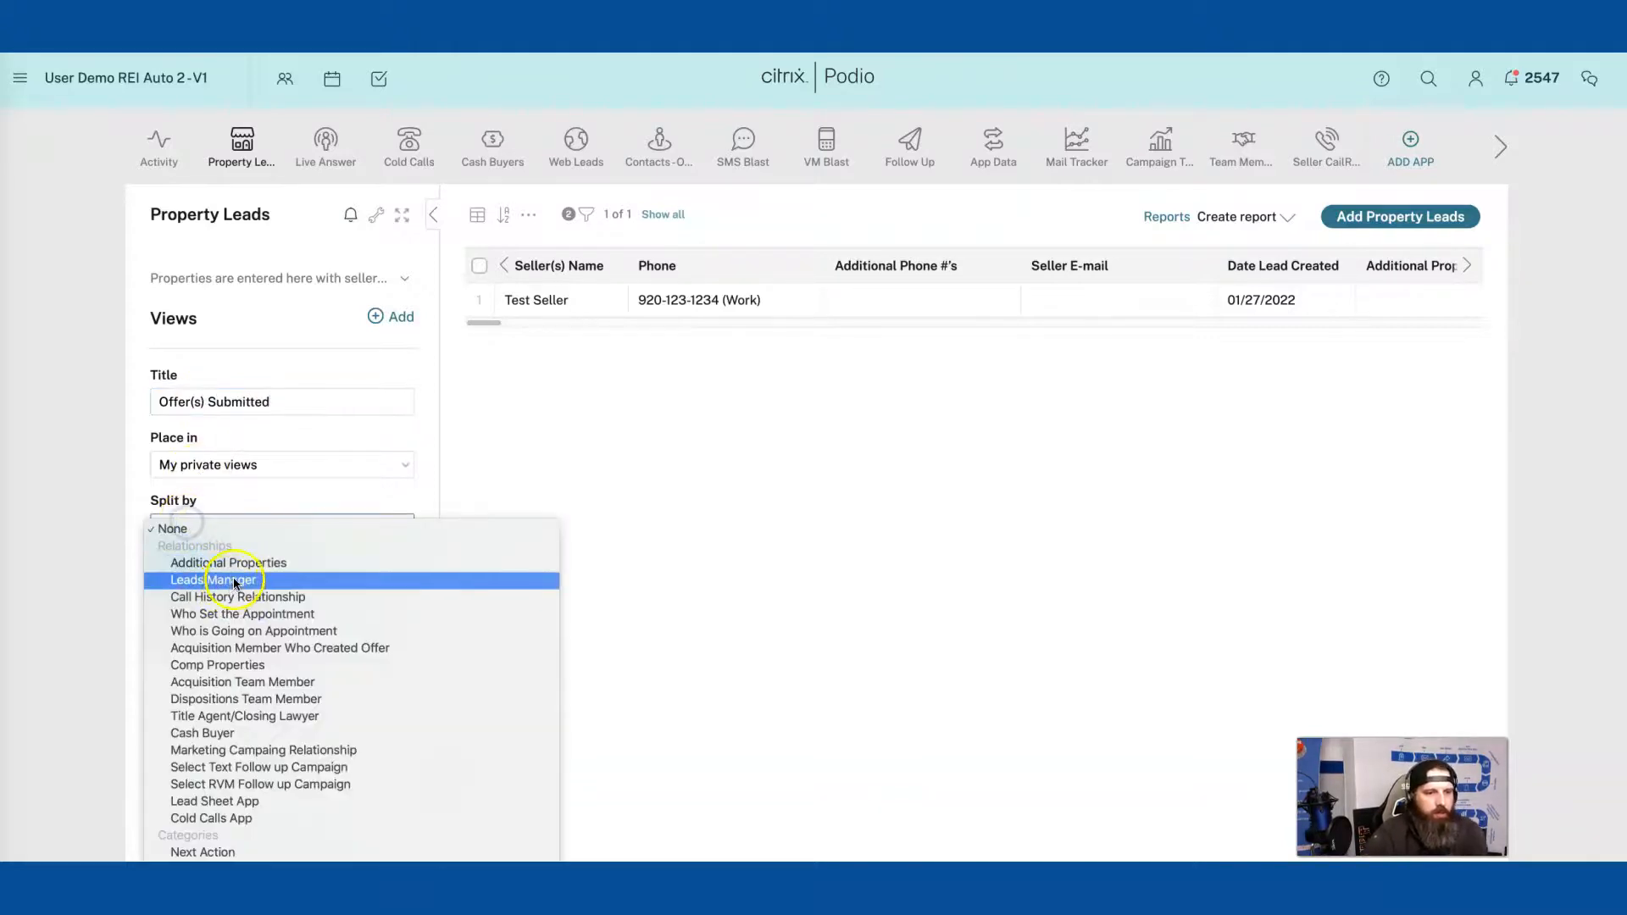
{"action": "left_click", "coordinate": [287, 851]}
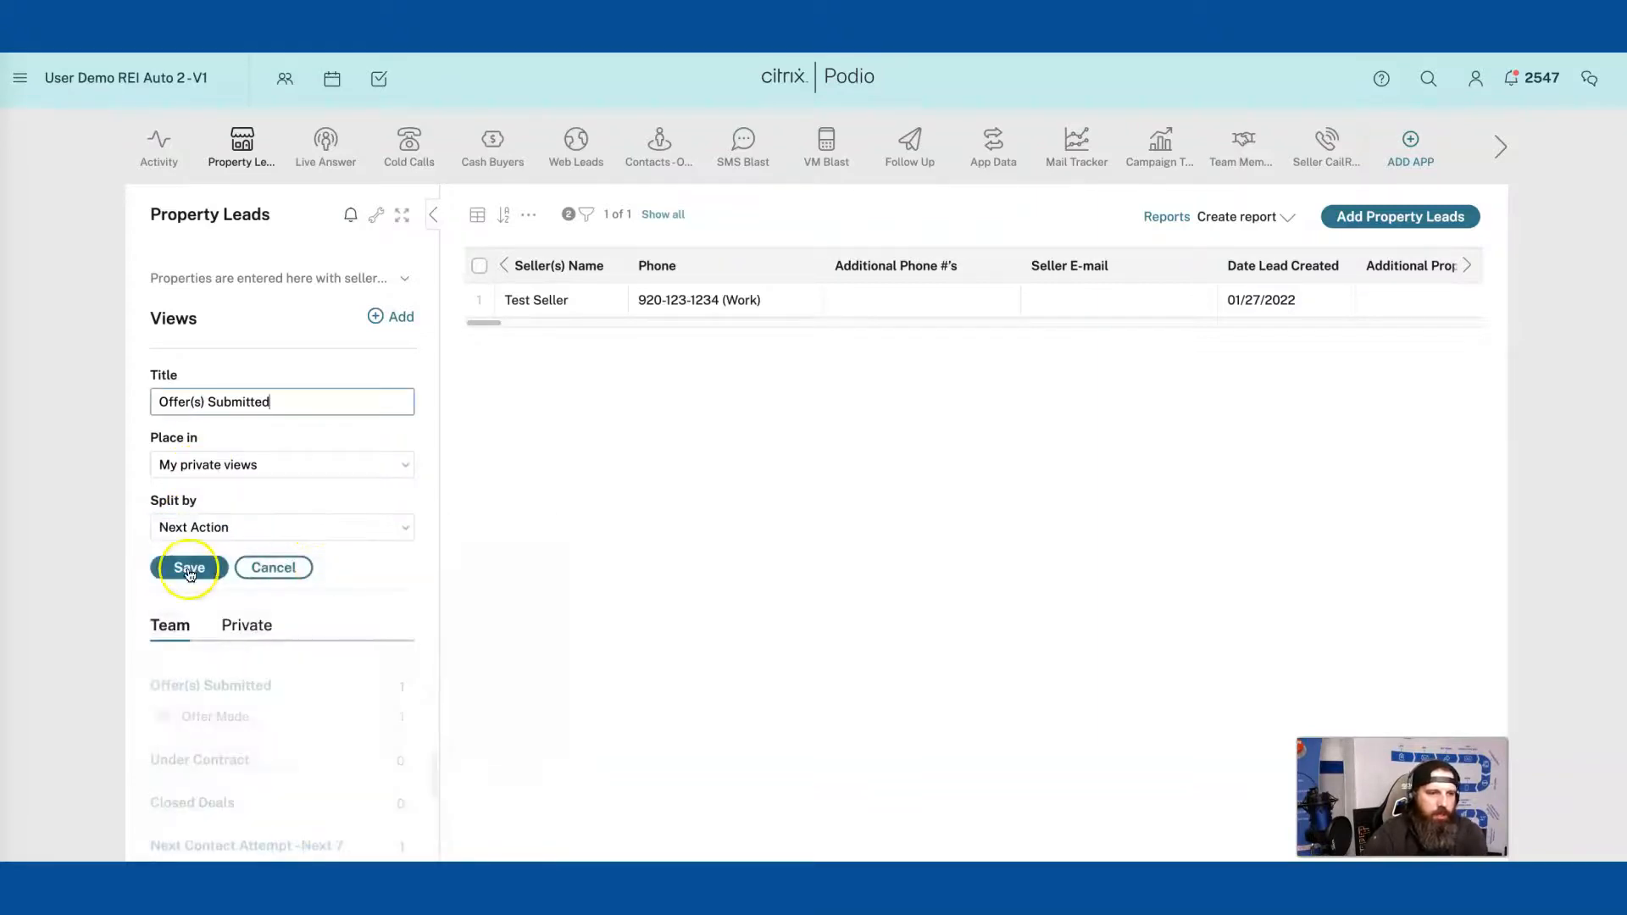
{"action": "left_click", "coordinate": [188, 567]}
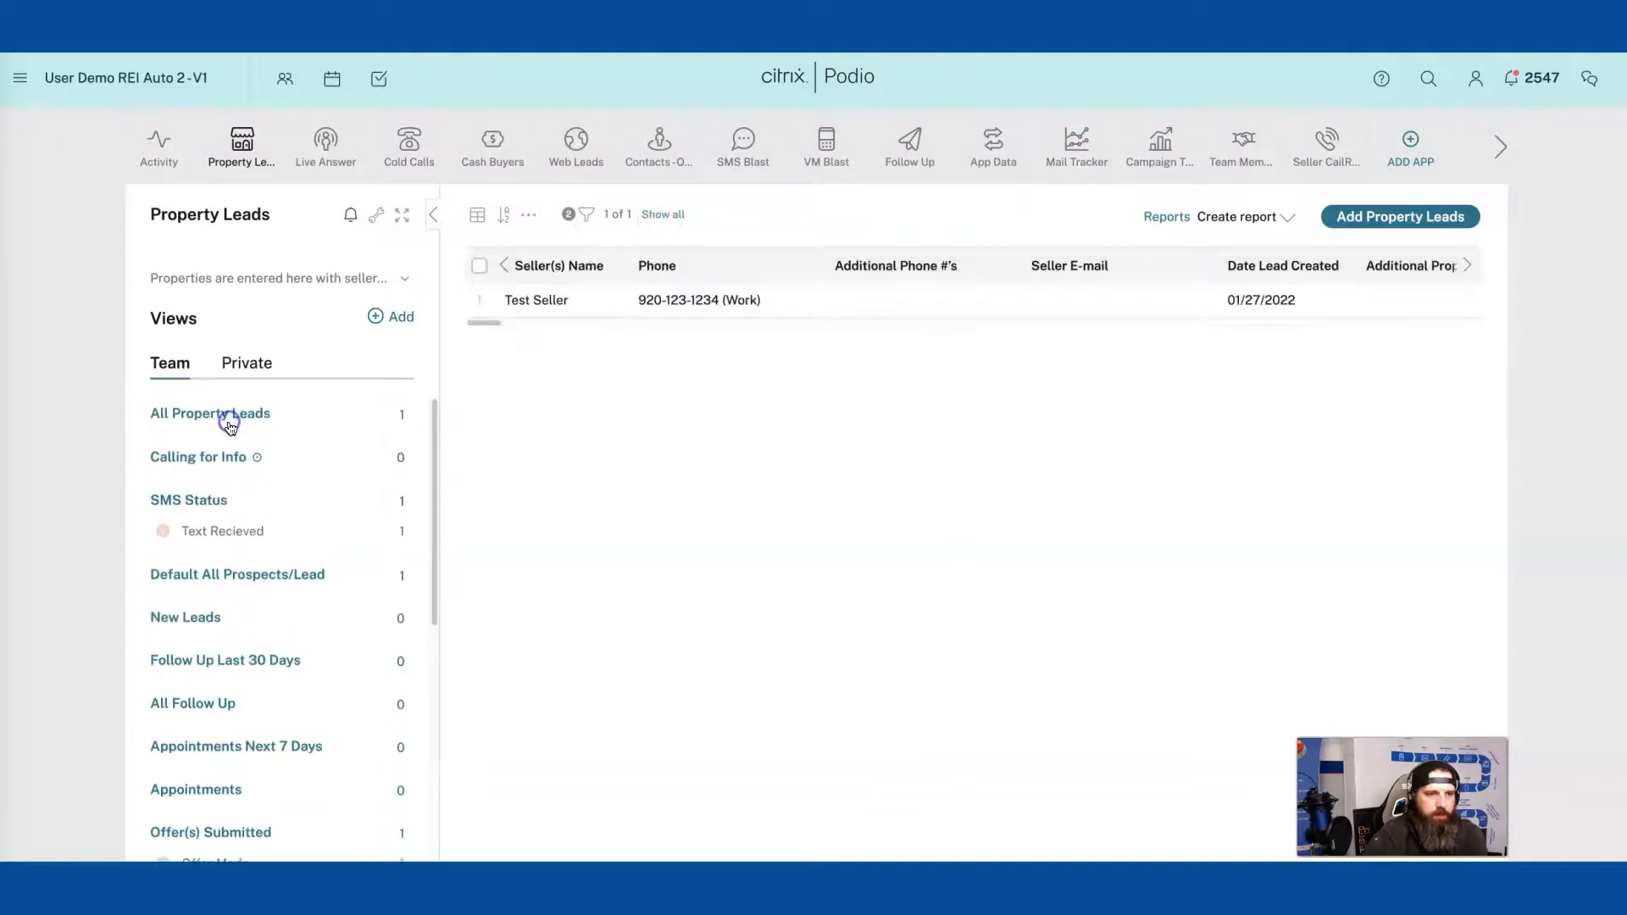
Step: Move the Offer(s) Submitted view below Appointments in the private views
{"action": "left_click", "coordinate": [220, 417]}
{"action": "left_click", "coordinate": [259, 359]}
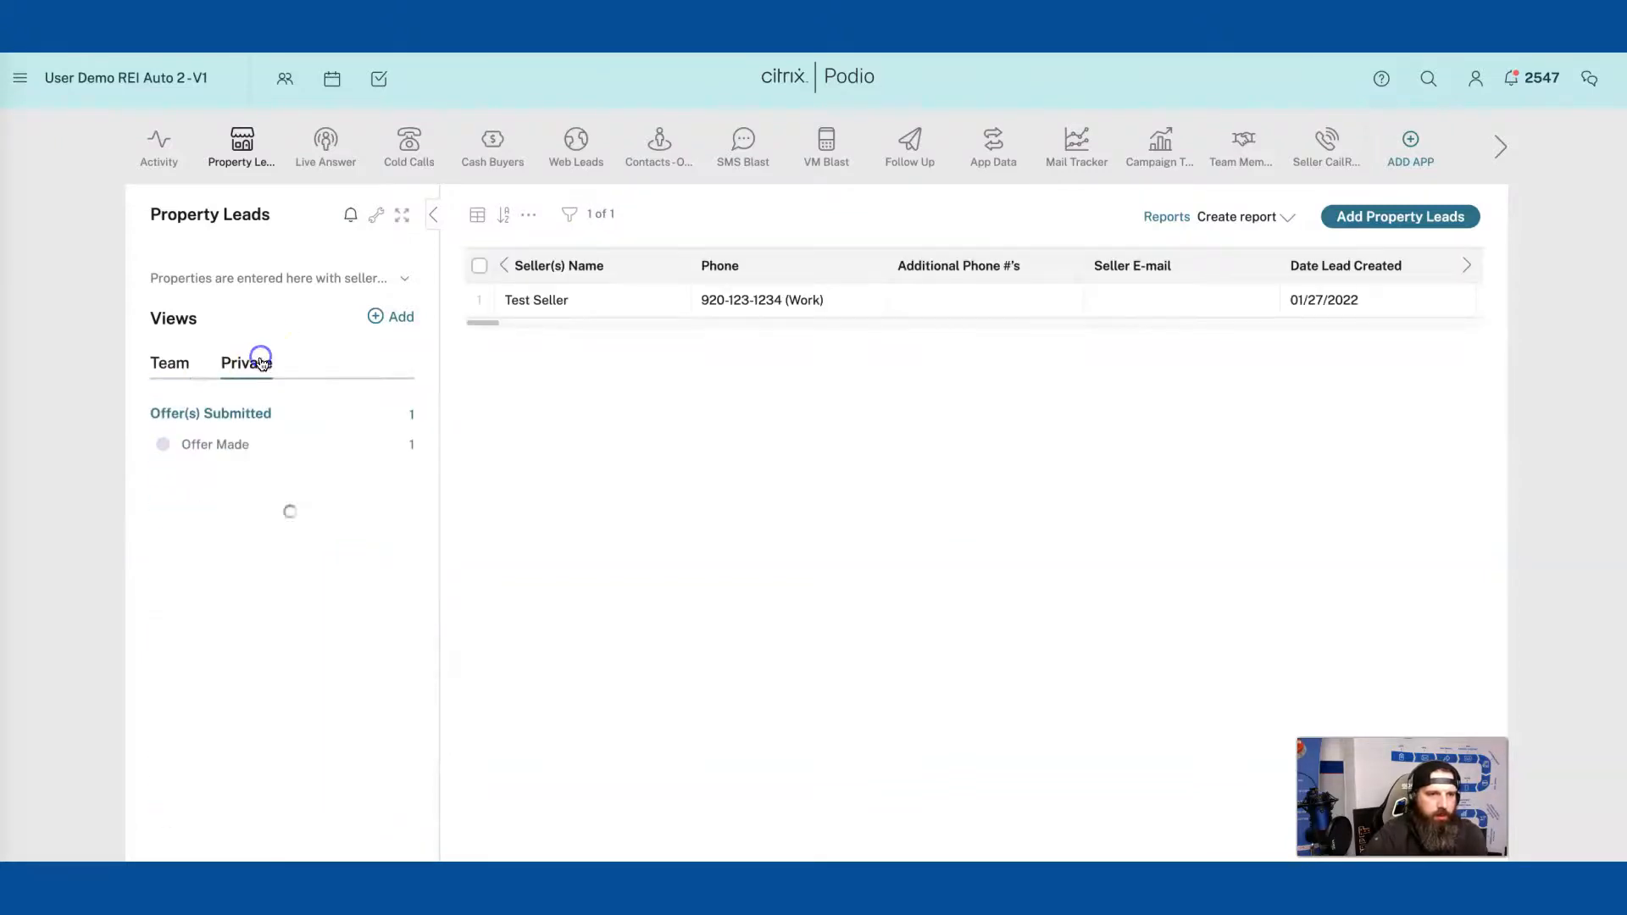
{"action": "left_click", "coordinate": [227, 462]}
{"action": "left_click_drag", "start_coordinate": [227, 462], "coordinate": [240, 785]}
Step: Open the test lead from the Offer Made group of the team Offer(s) Submitted view
{"action": "left_click", "coordinate": [190, 362]}
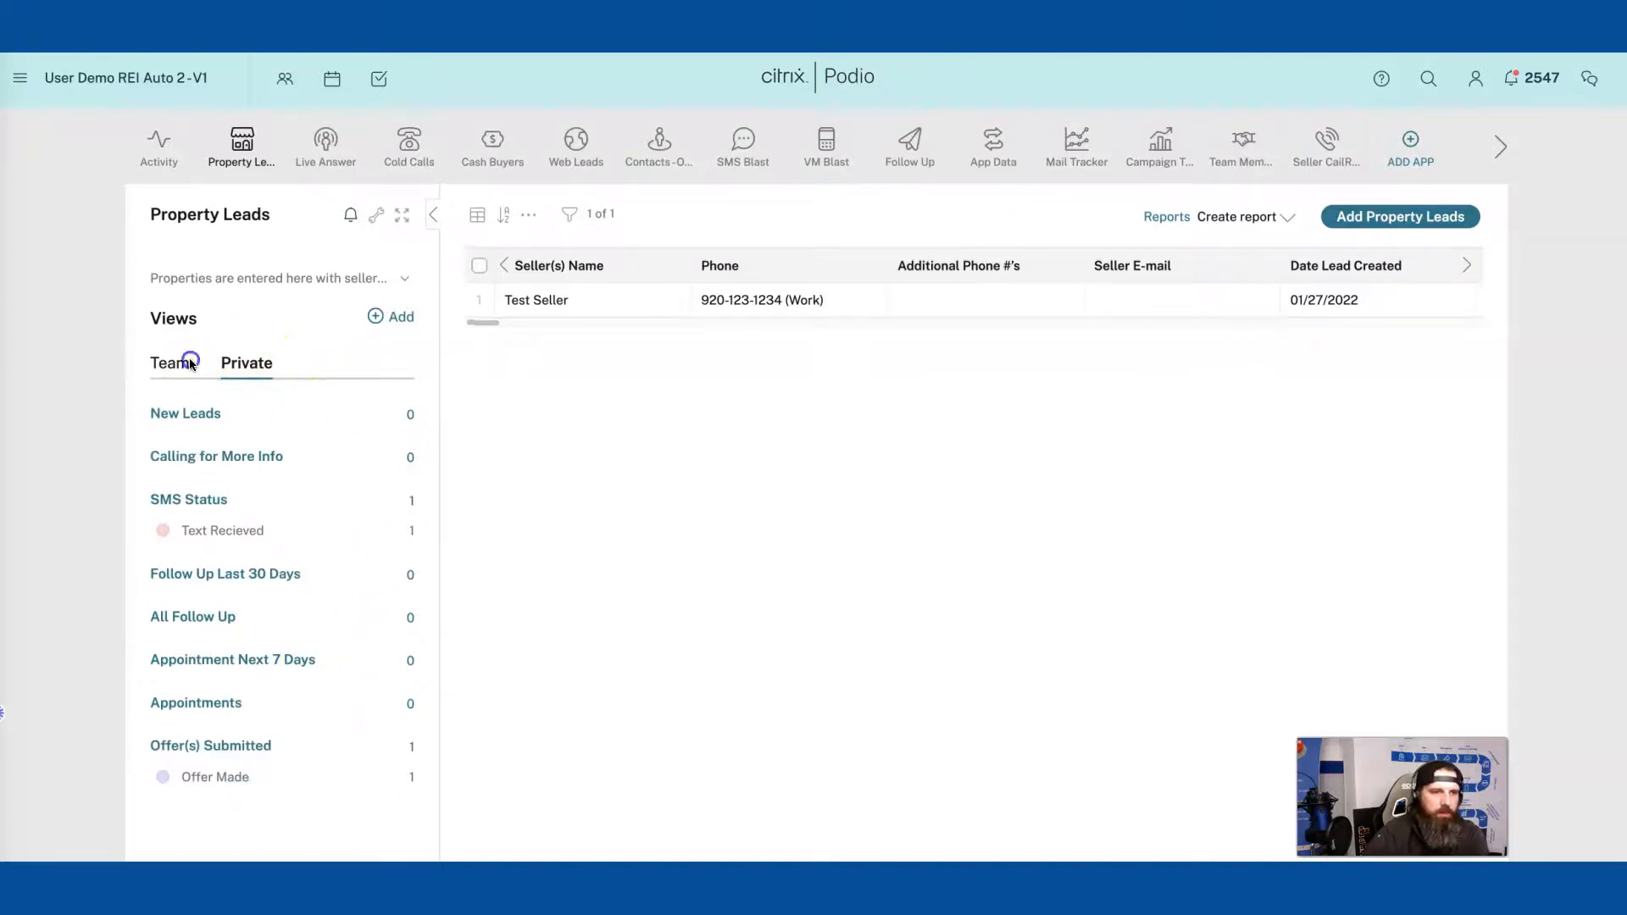
{"action": "scroll", "coordinate": [262, 508], "scroll_direction": "down", "scroll_amount": 5}
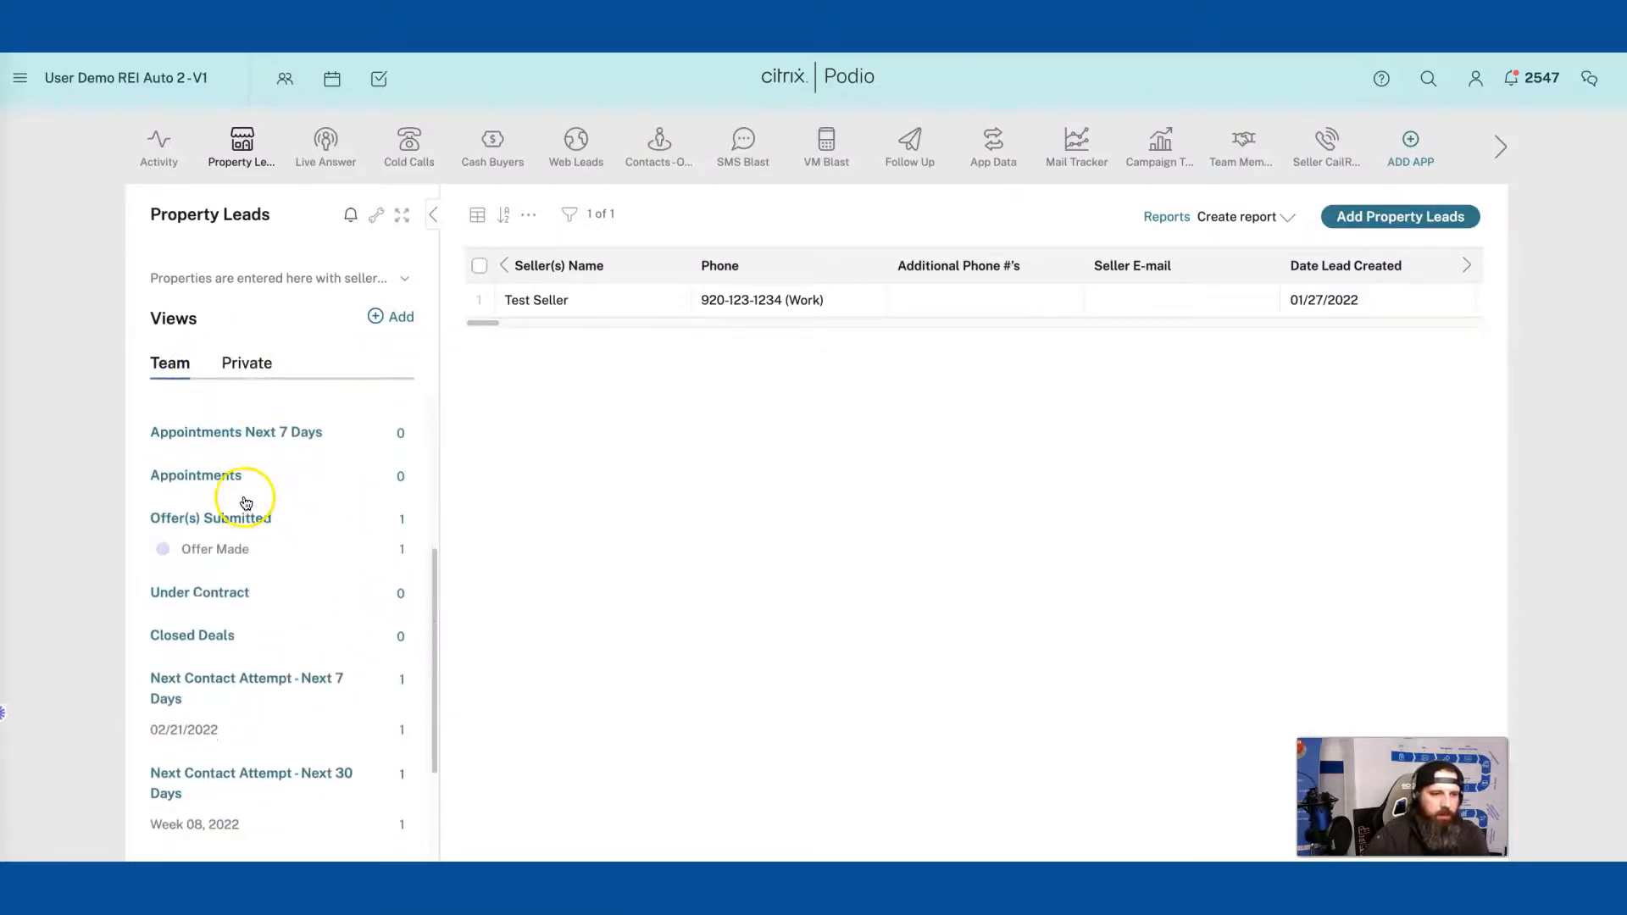
{"action": "left_click", "coordinate": [201, 600]}
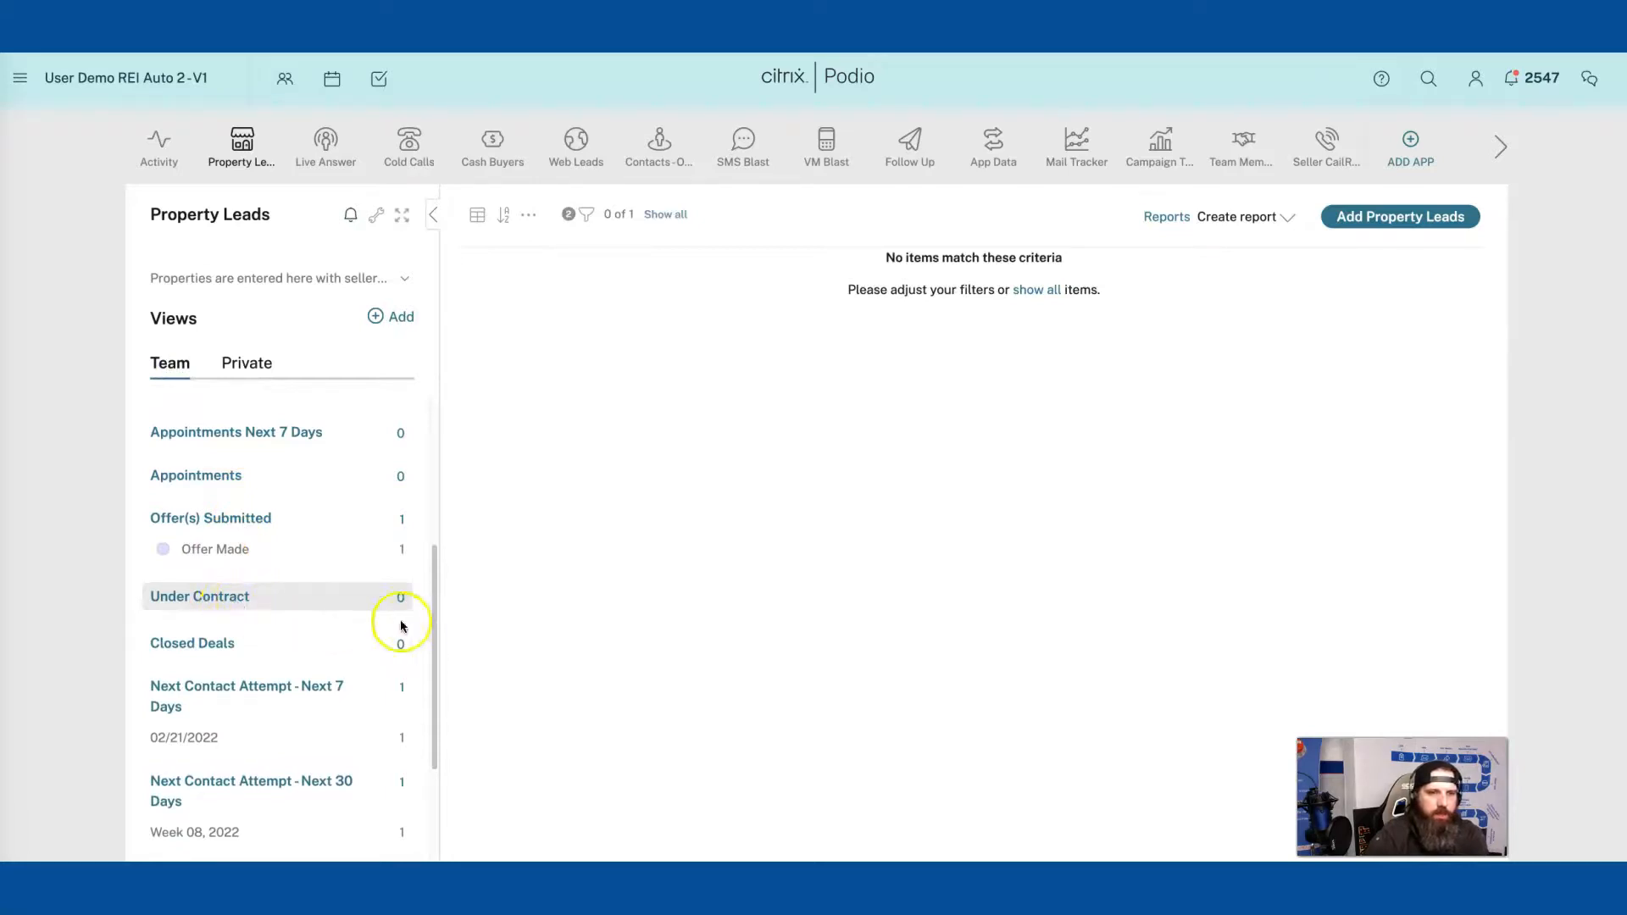
{"action": "left_click", "coordinate": [218, 553]}
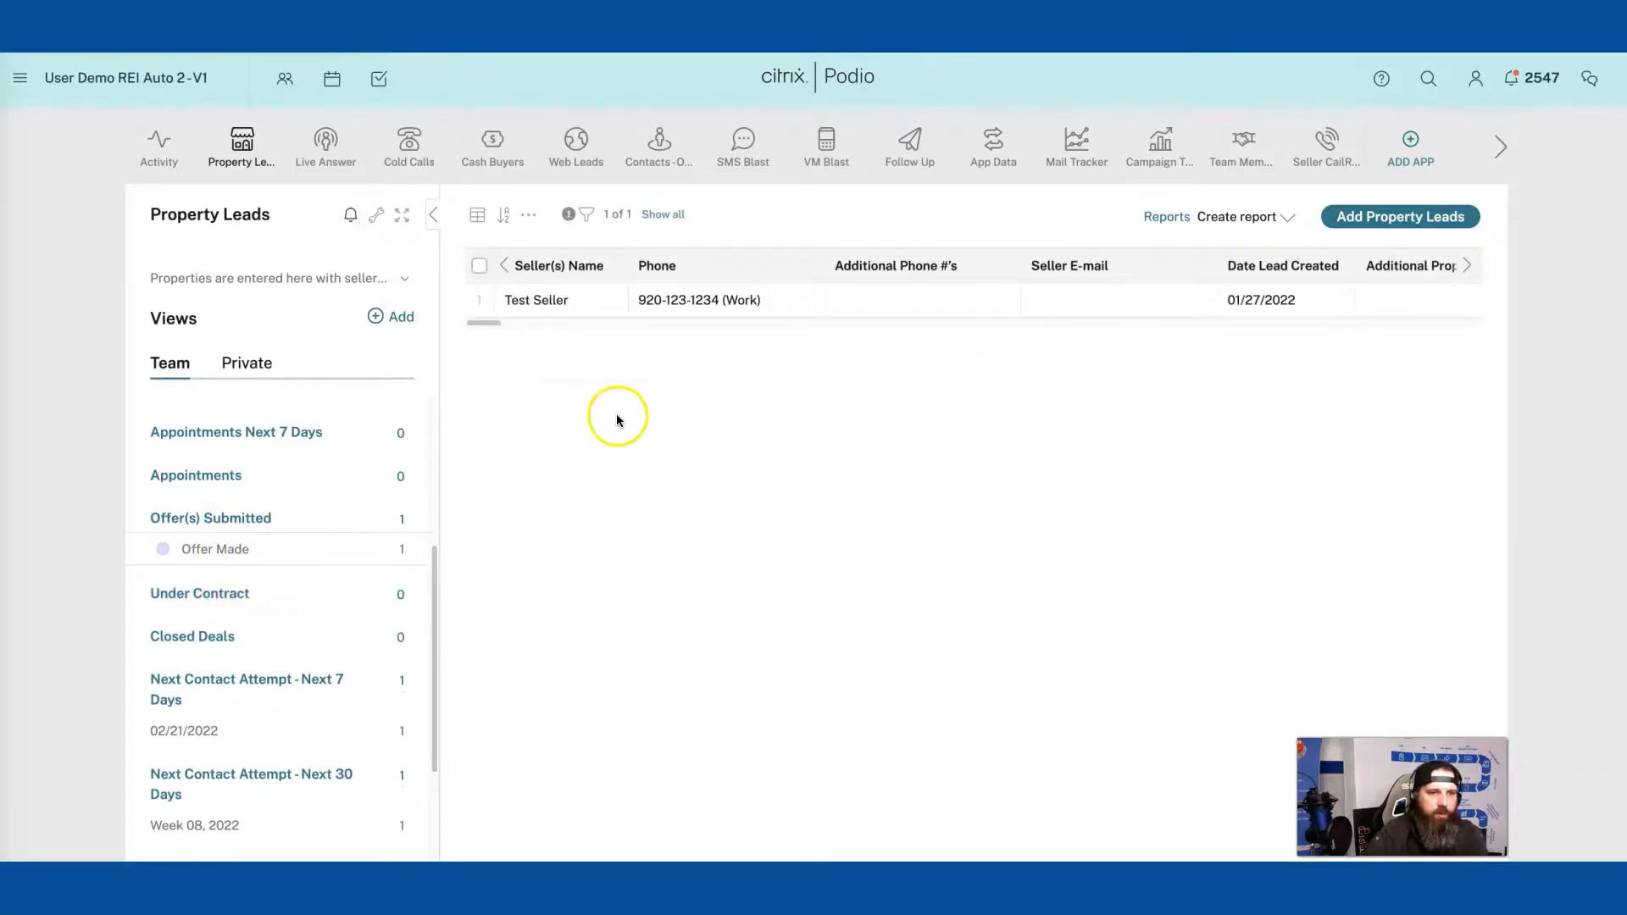
{"action": "left_click", "coordinate": [562, 300]}
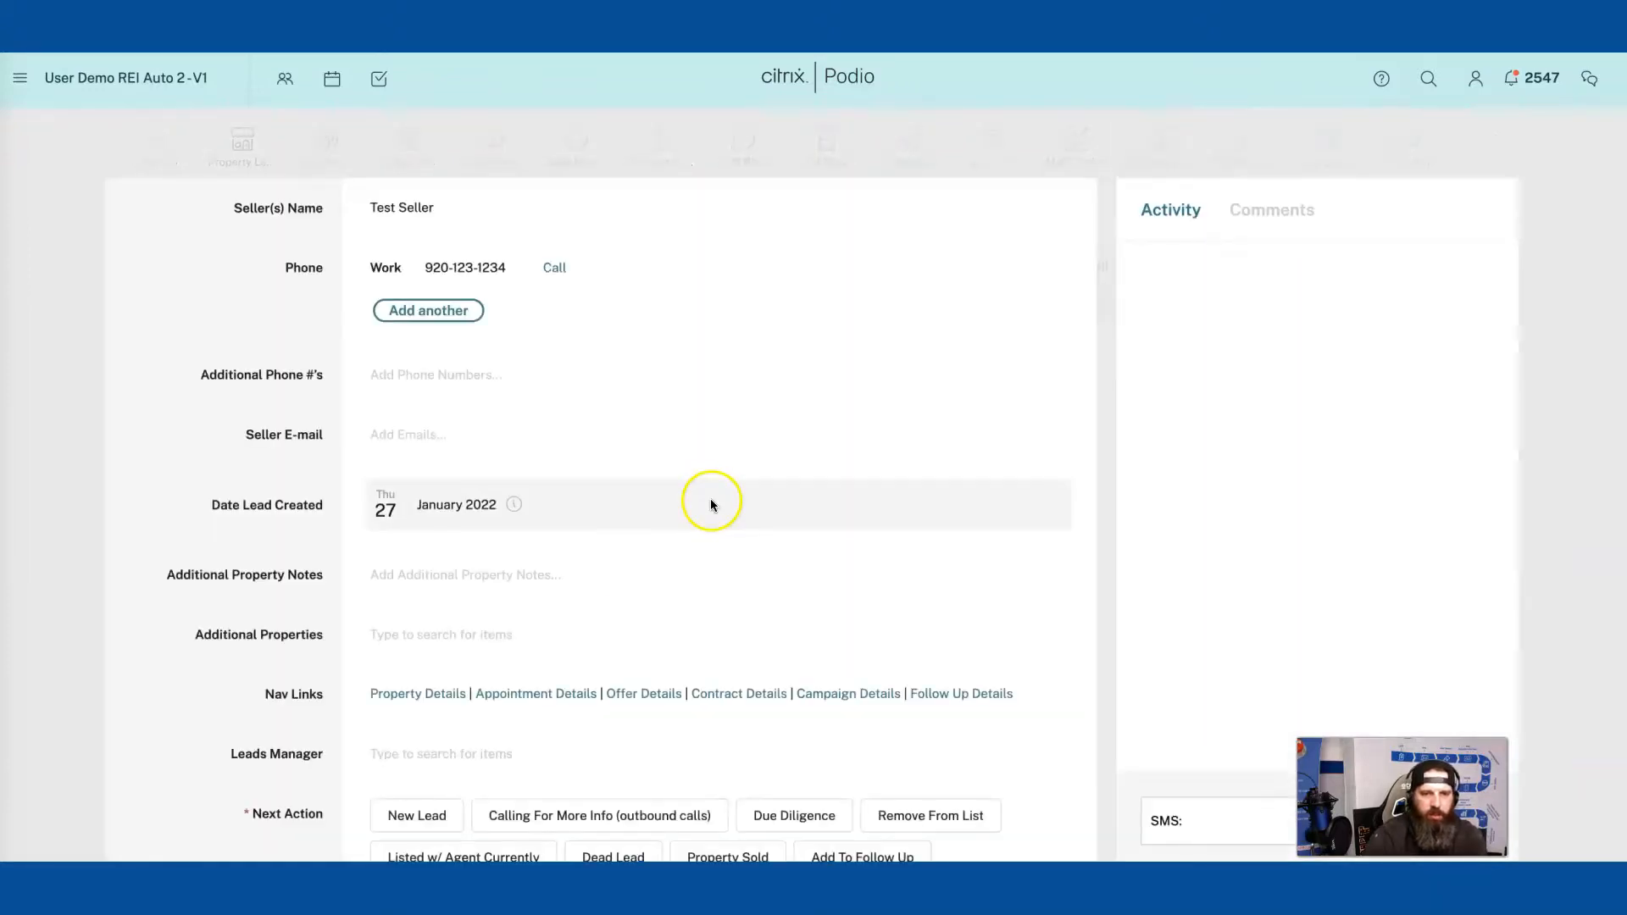
Step: Change the lead's Next Action to Under Contract and return to the Property Leads list
{"action": "scroll", "coordinate": [716, 501], "scroll_direction": "down", "scroll_amount": 5}
{"action": "left_click", "coordinate": [599, 618]}
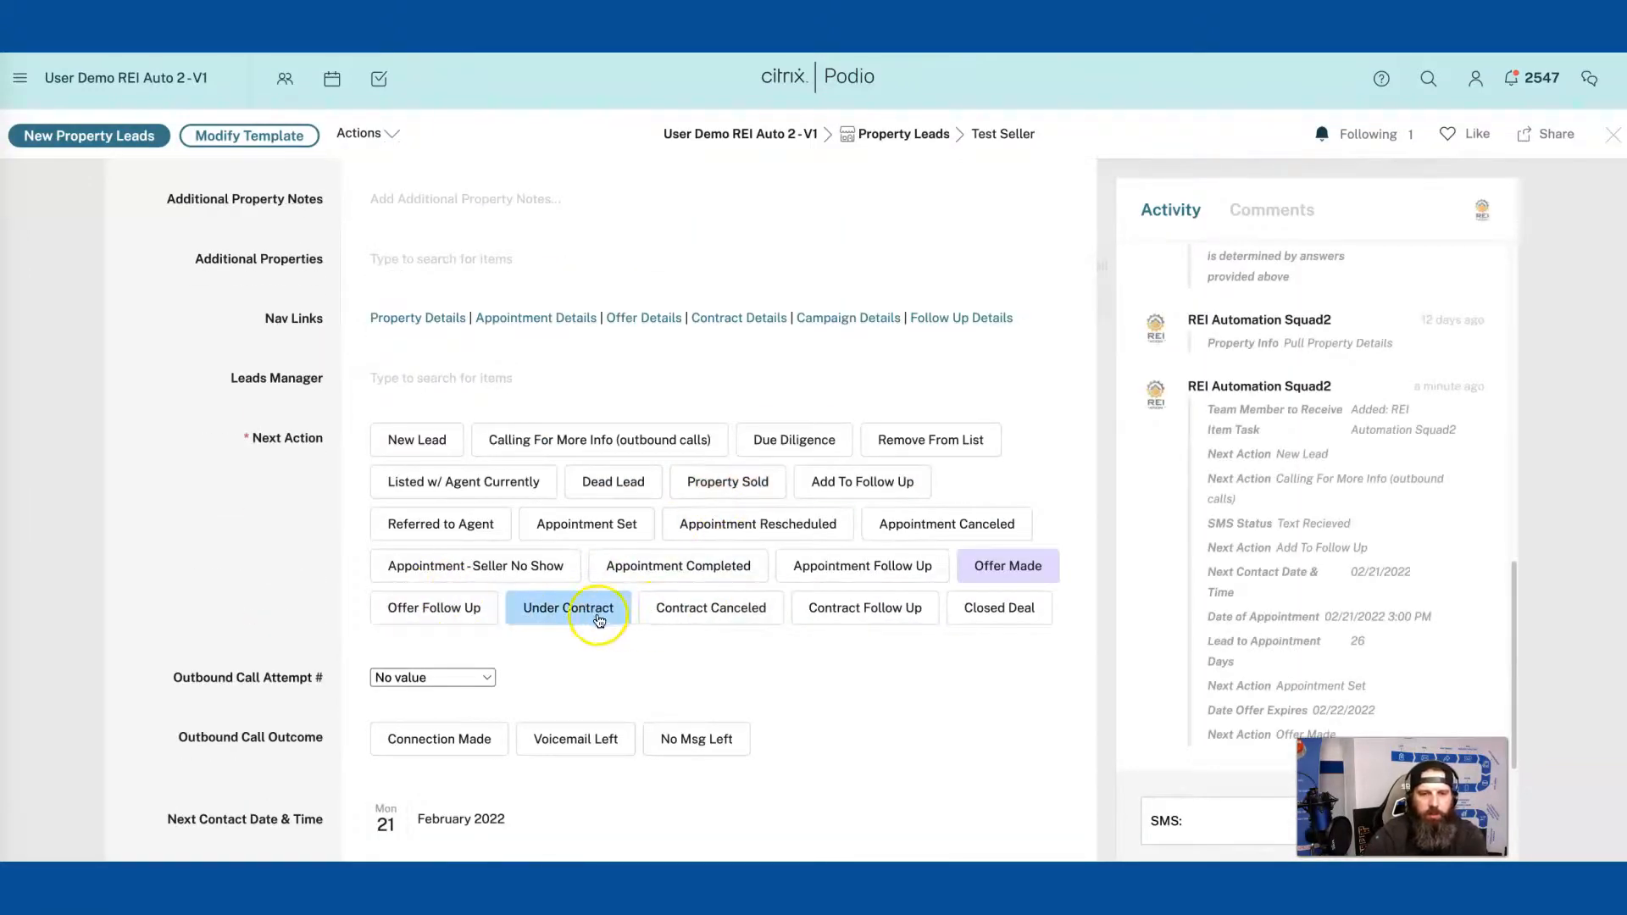
{"action": "left_click", "coordinate": [1612, 134]}
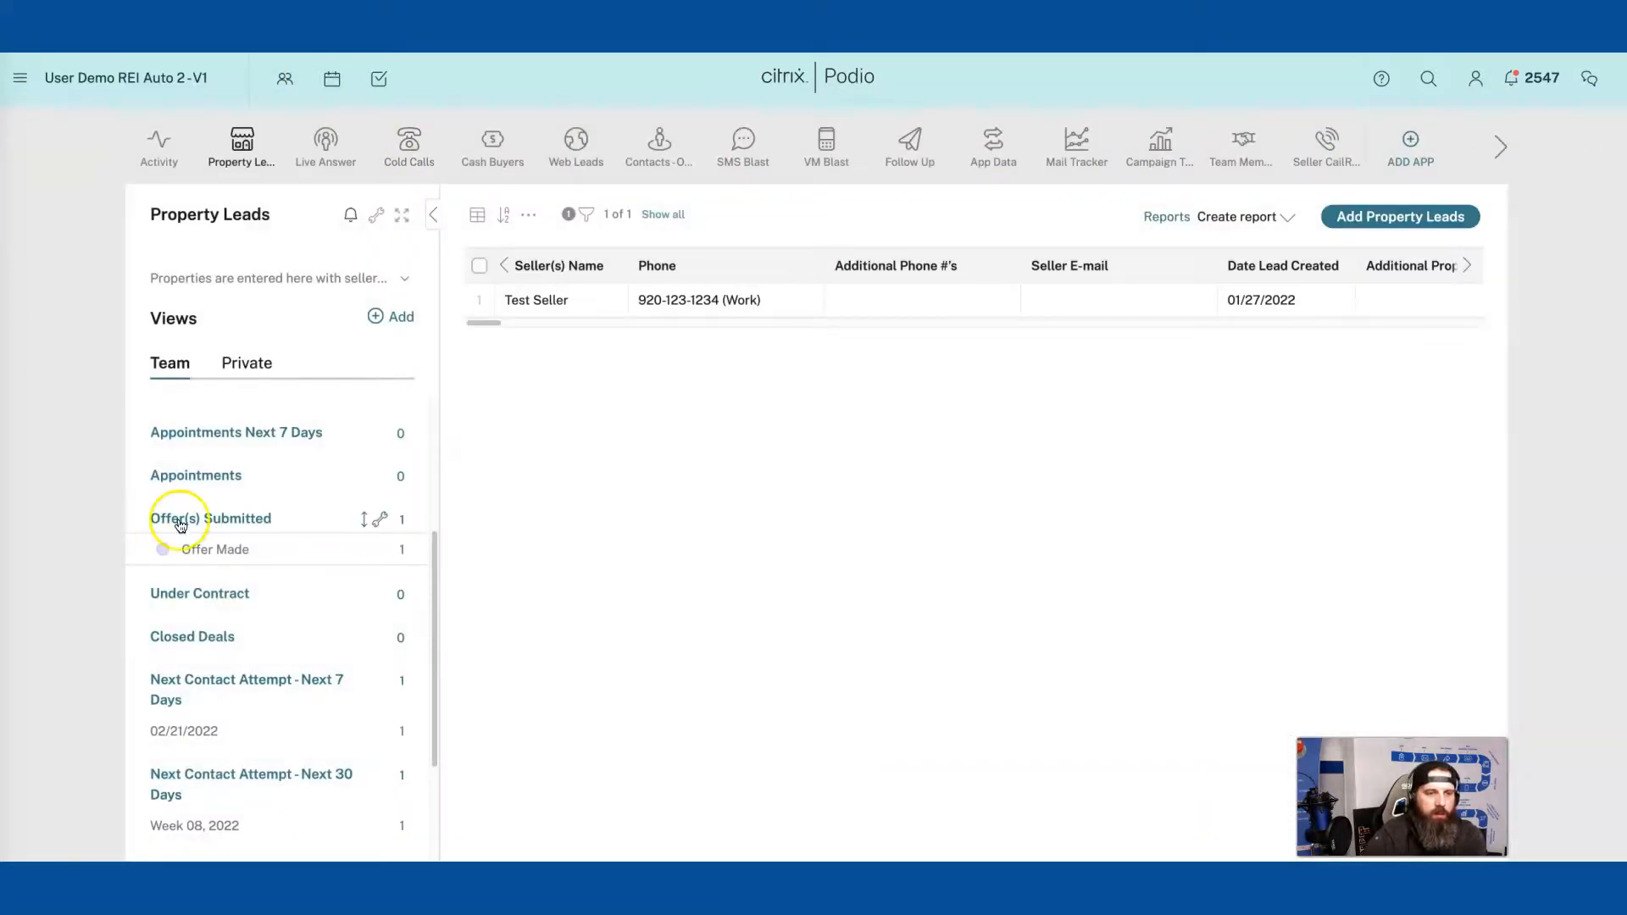
Step: Filter the Under Contract group of the team Under Contract view by Team Member to Receive Item Task, REI Automation Squad2
{"action": "left_click", "coordinate": [178, 520]}
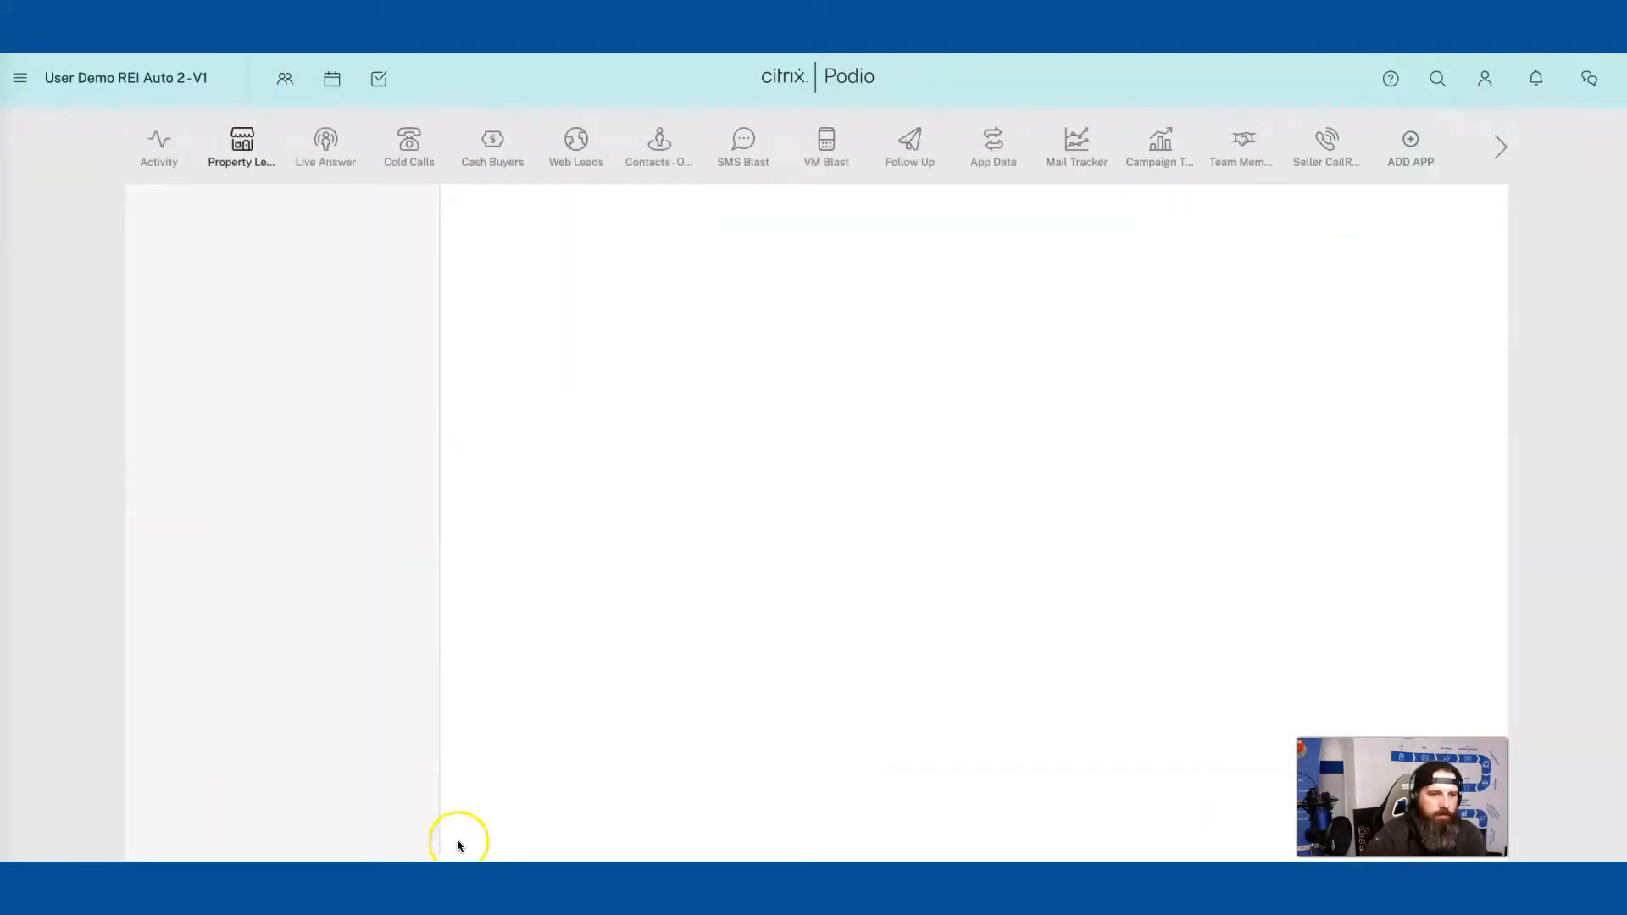
{"action": "scroll", "coordinate": [356, 812], "scroll_direction": "down", "scroll_amount": 2}
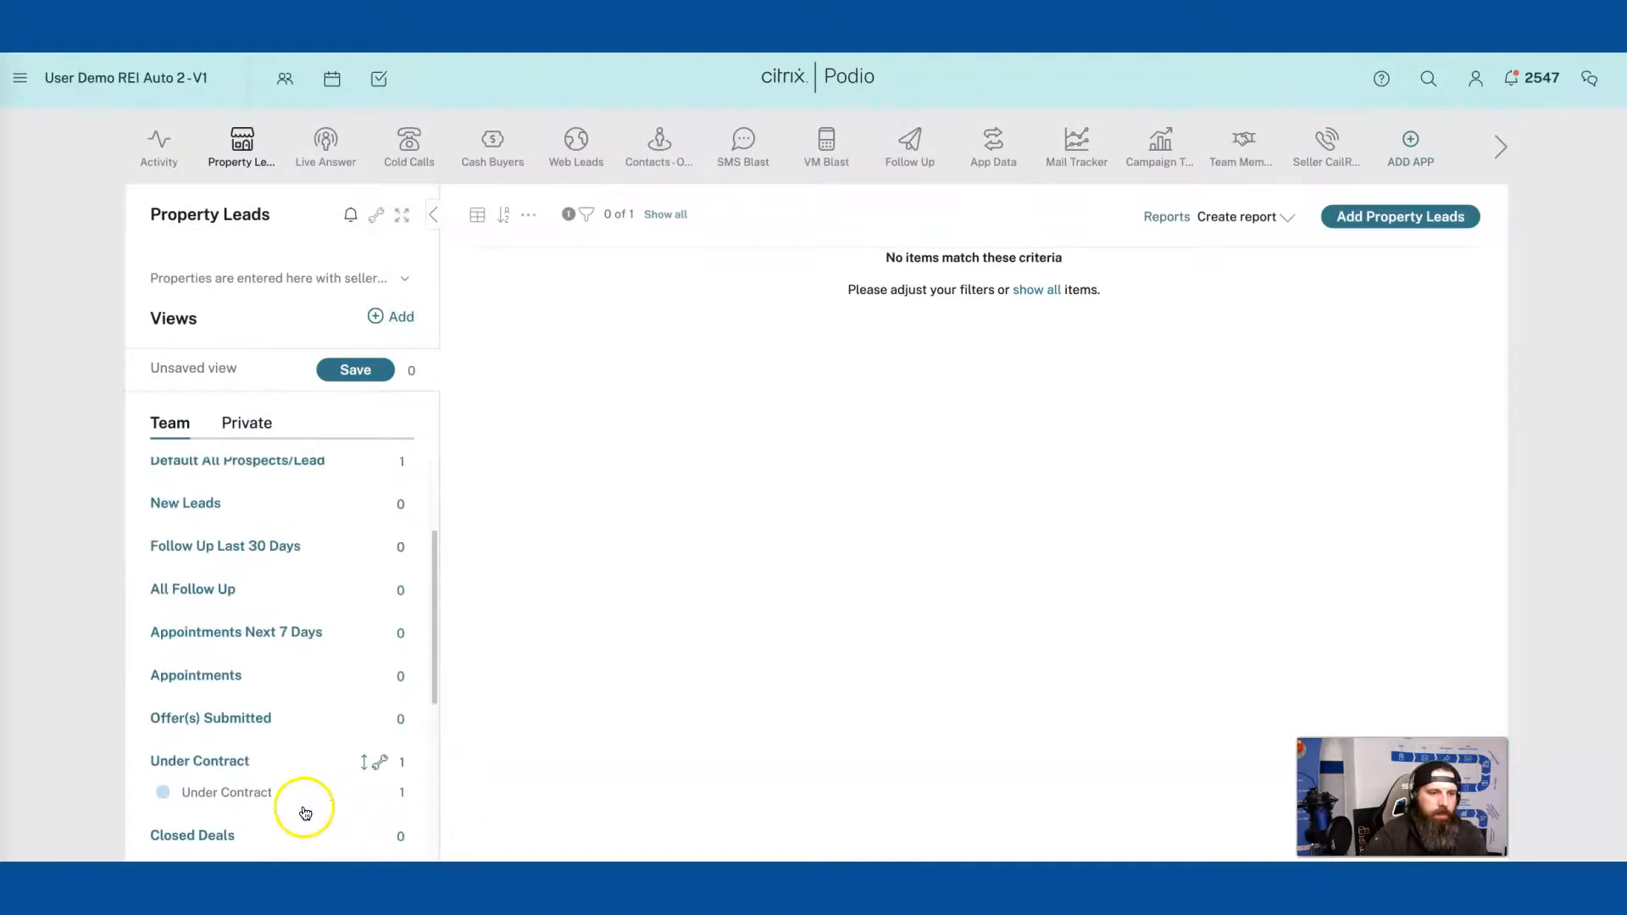
{"action": "left_click", "coordinate": [236, 794]}
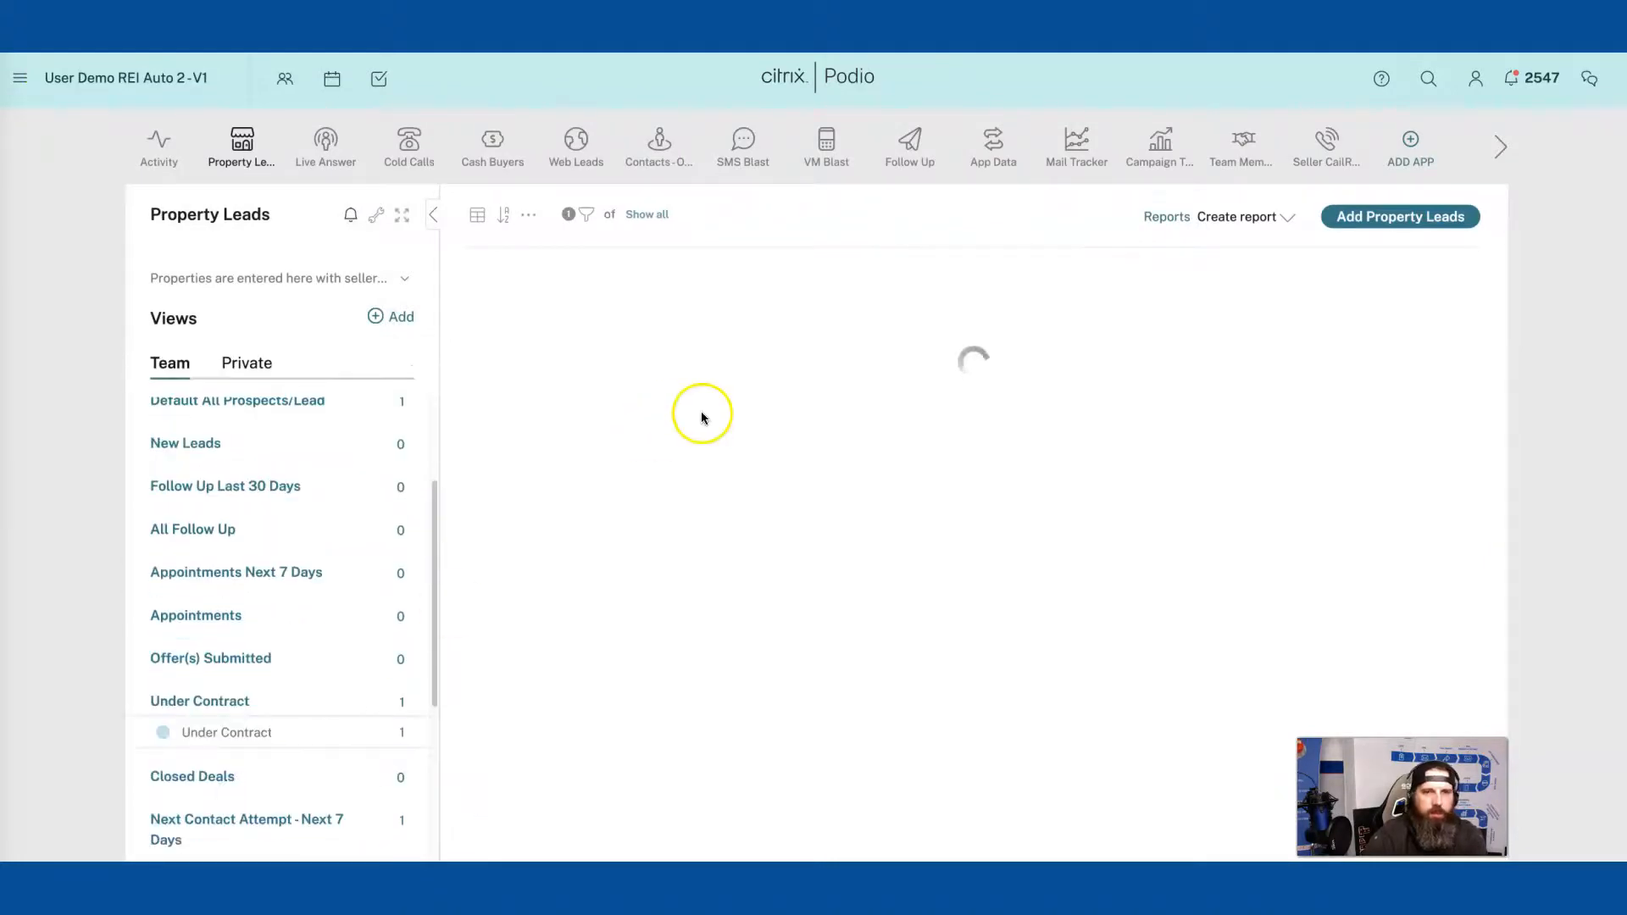
{"action": "left_click", "coordinate": [583, 213]}
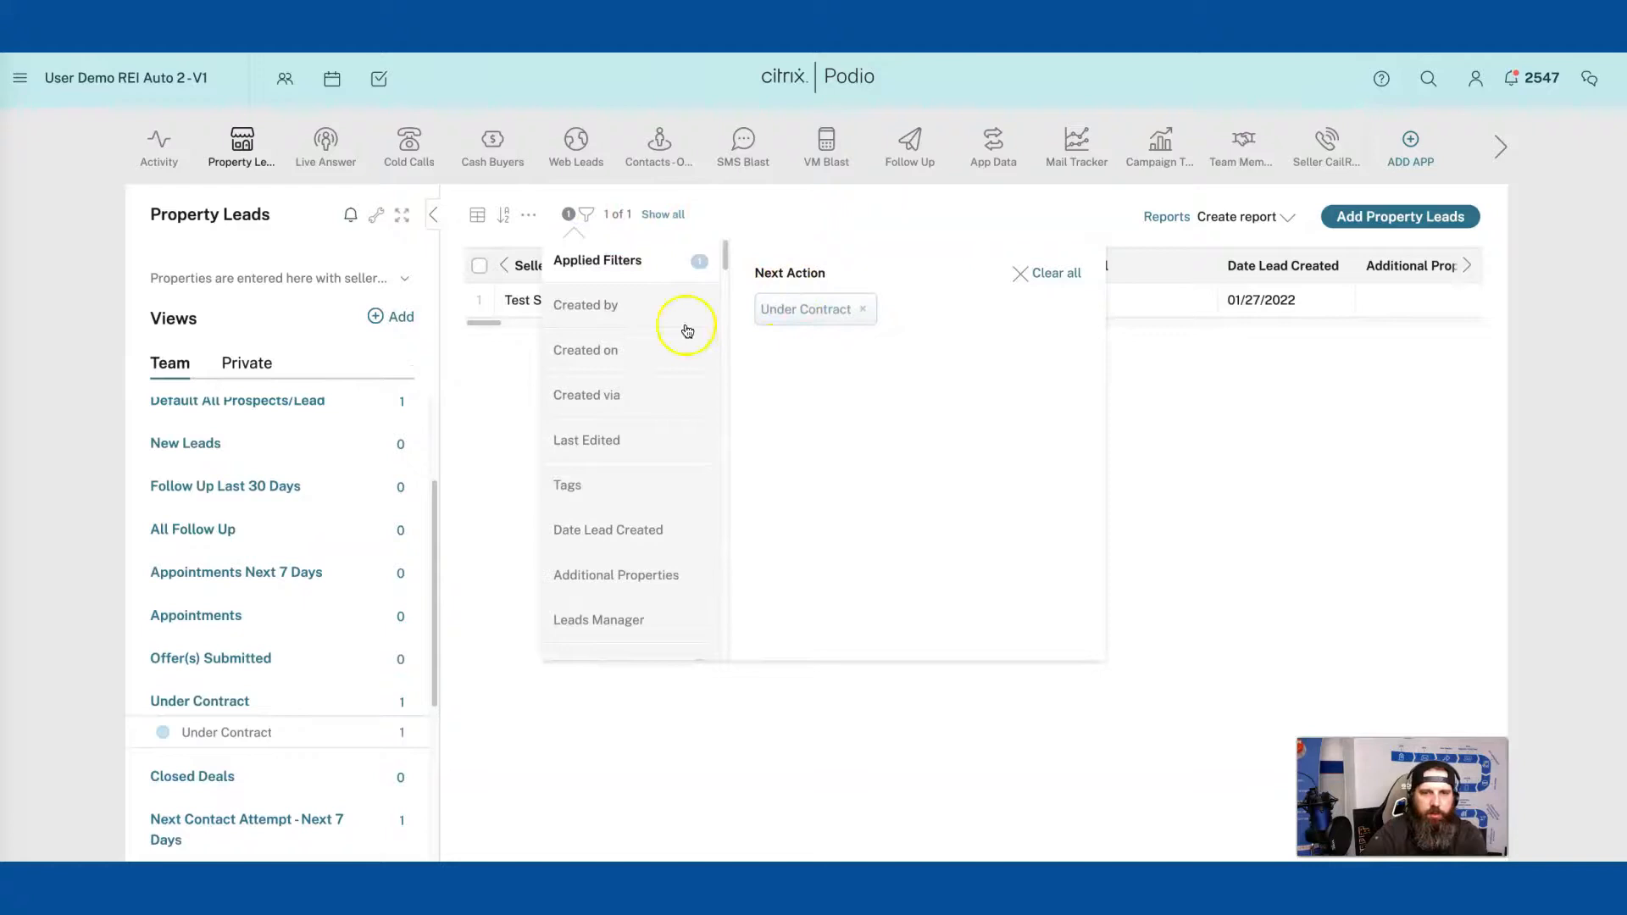
{"action": "scroll", "coordinate": [608, 552], "scroll_direction": "down", "scroll_amount": 5}
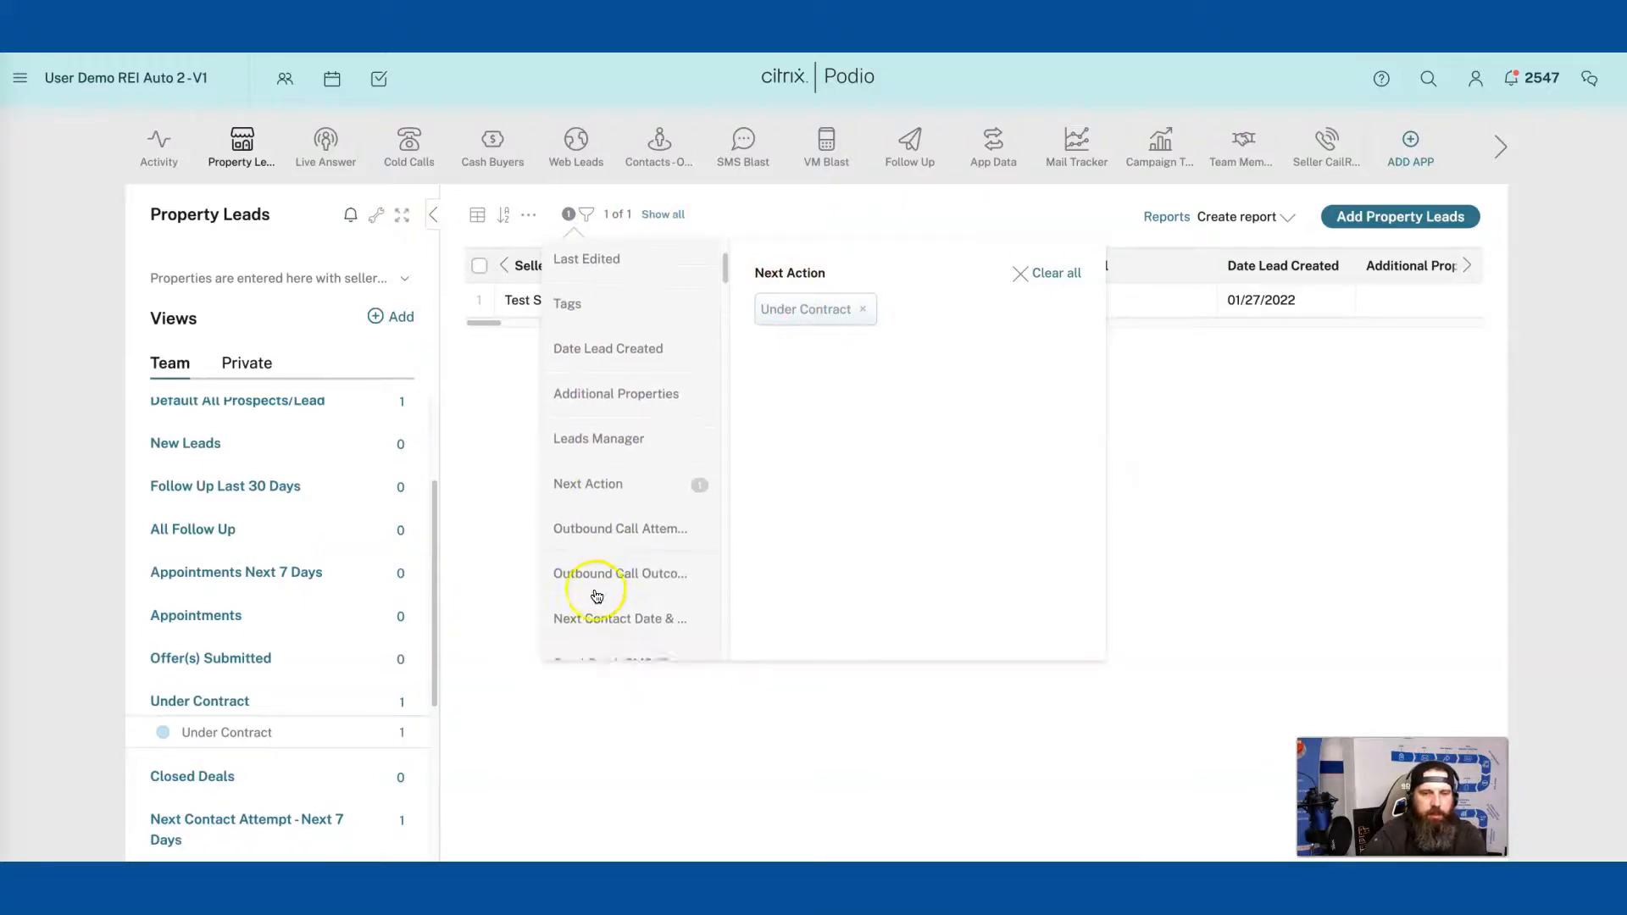
{"action": "scroll", "coordinate": [598, 596], "scroll_direction": "down", "scroll_amount": 1}
{"action": "left_click", "coordinate": [619, 584]}
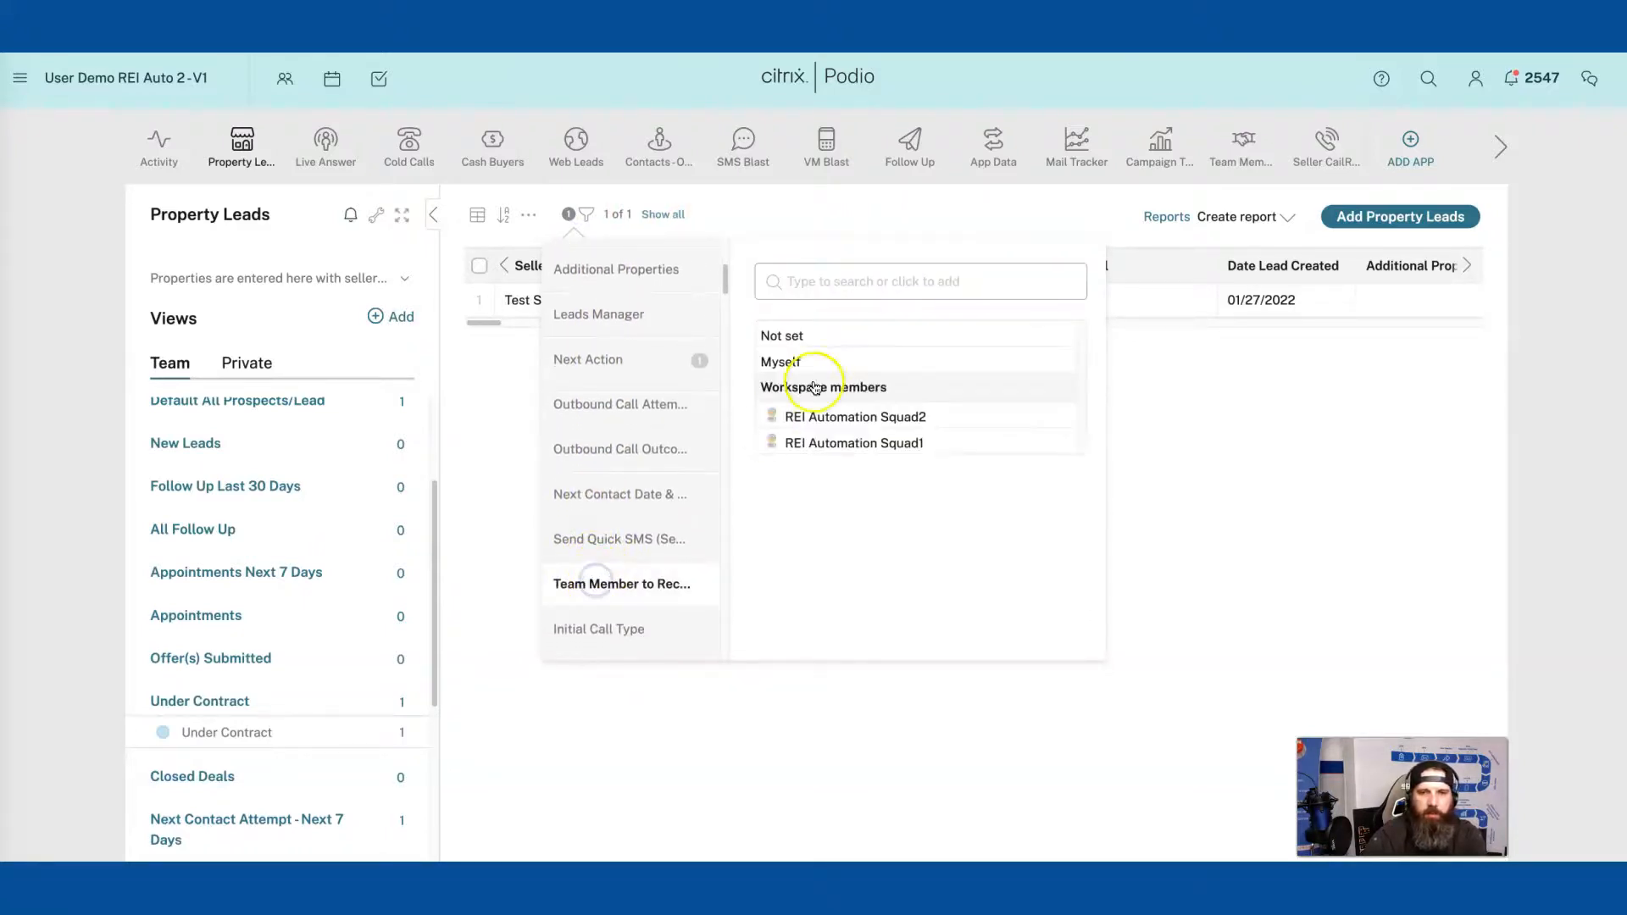
{"action": "left_click", "coordinate": [831, 415]}
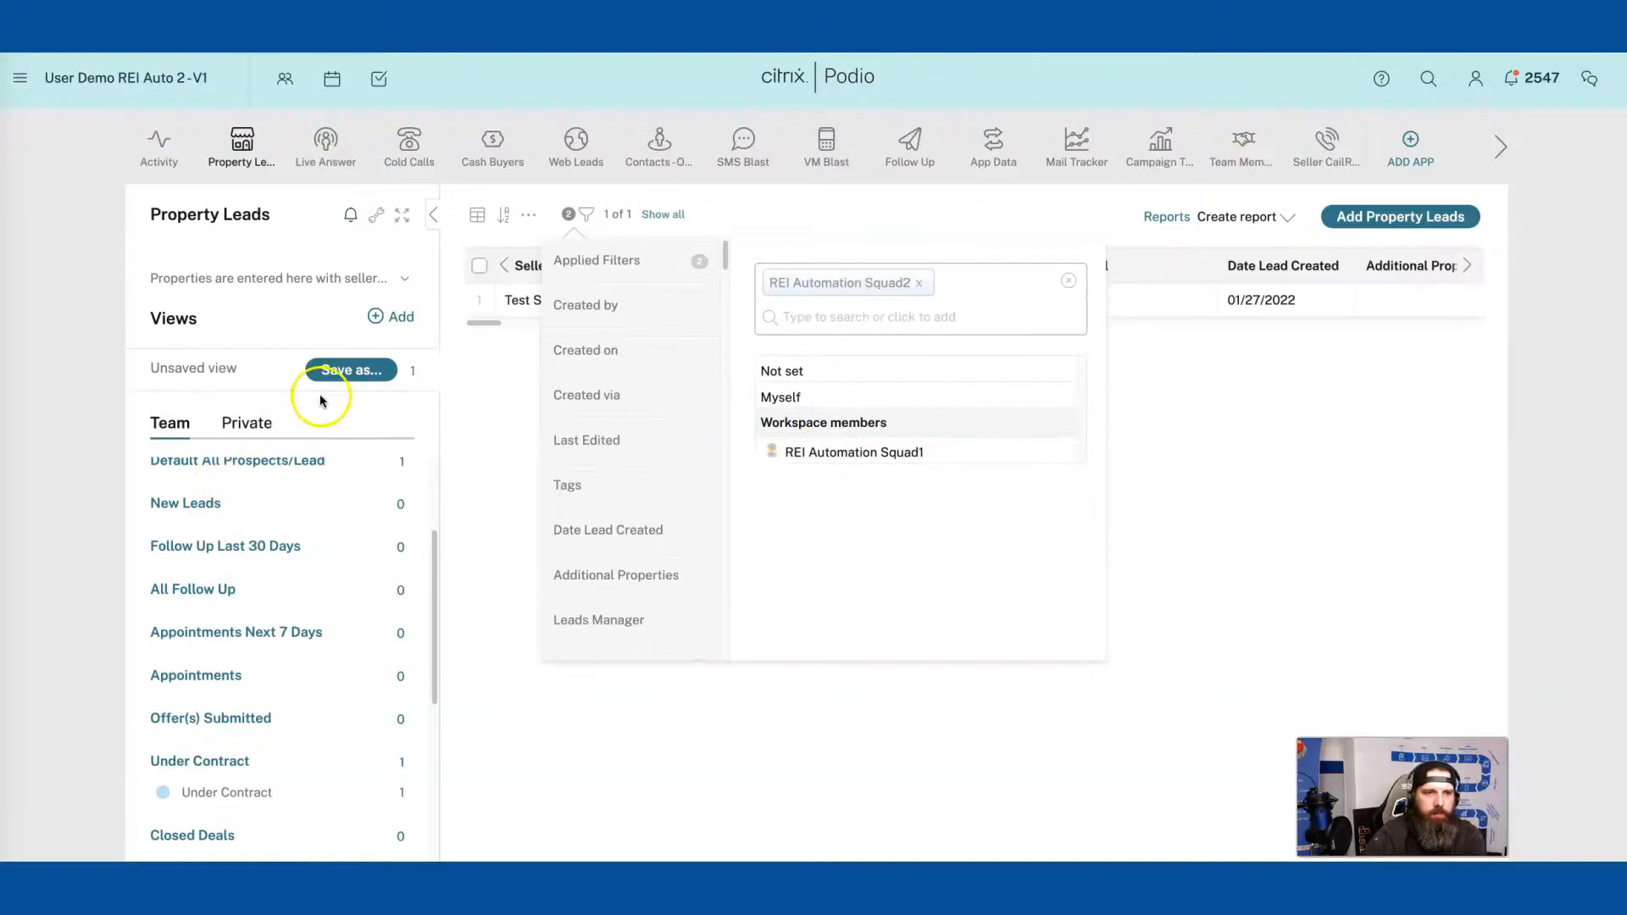
{"action": "left_click", "coordinate": [583, 258]}
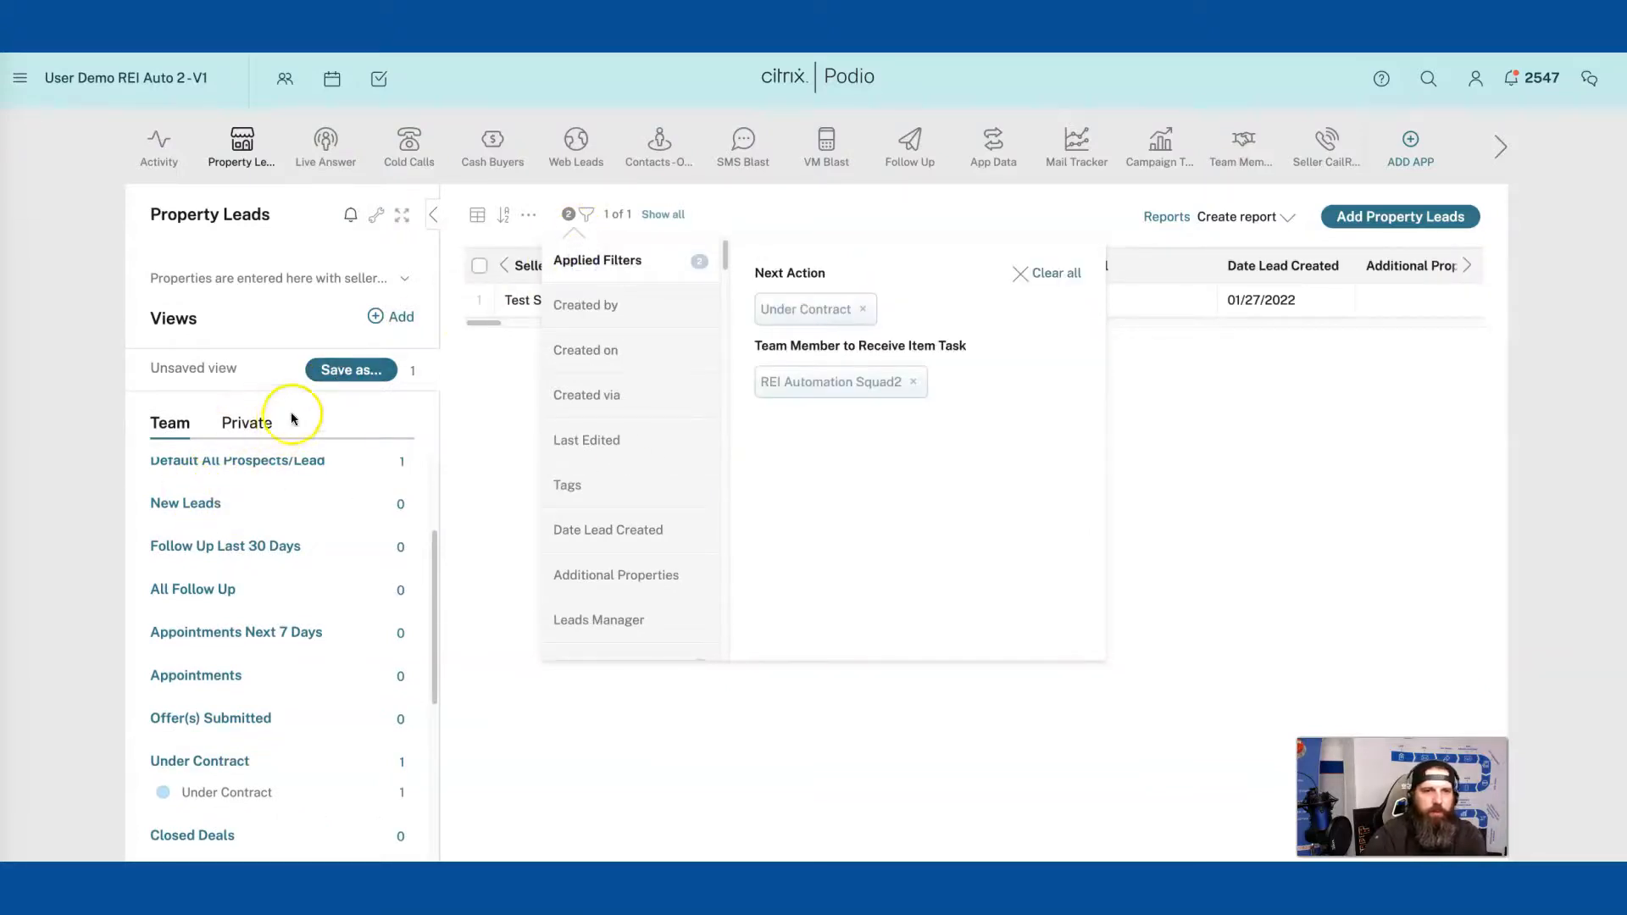
Step: Save the filtered list as a new private view titled Under Contract, split by Next Action
{"action": "left_click", "coordinate": [348, 370]}
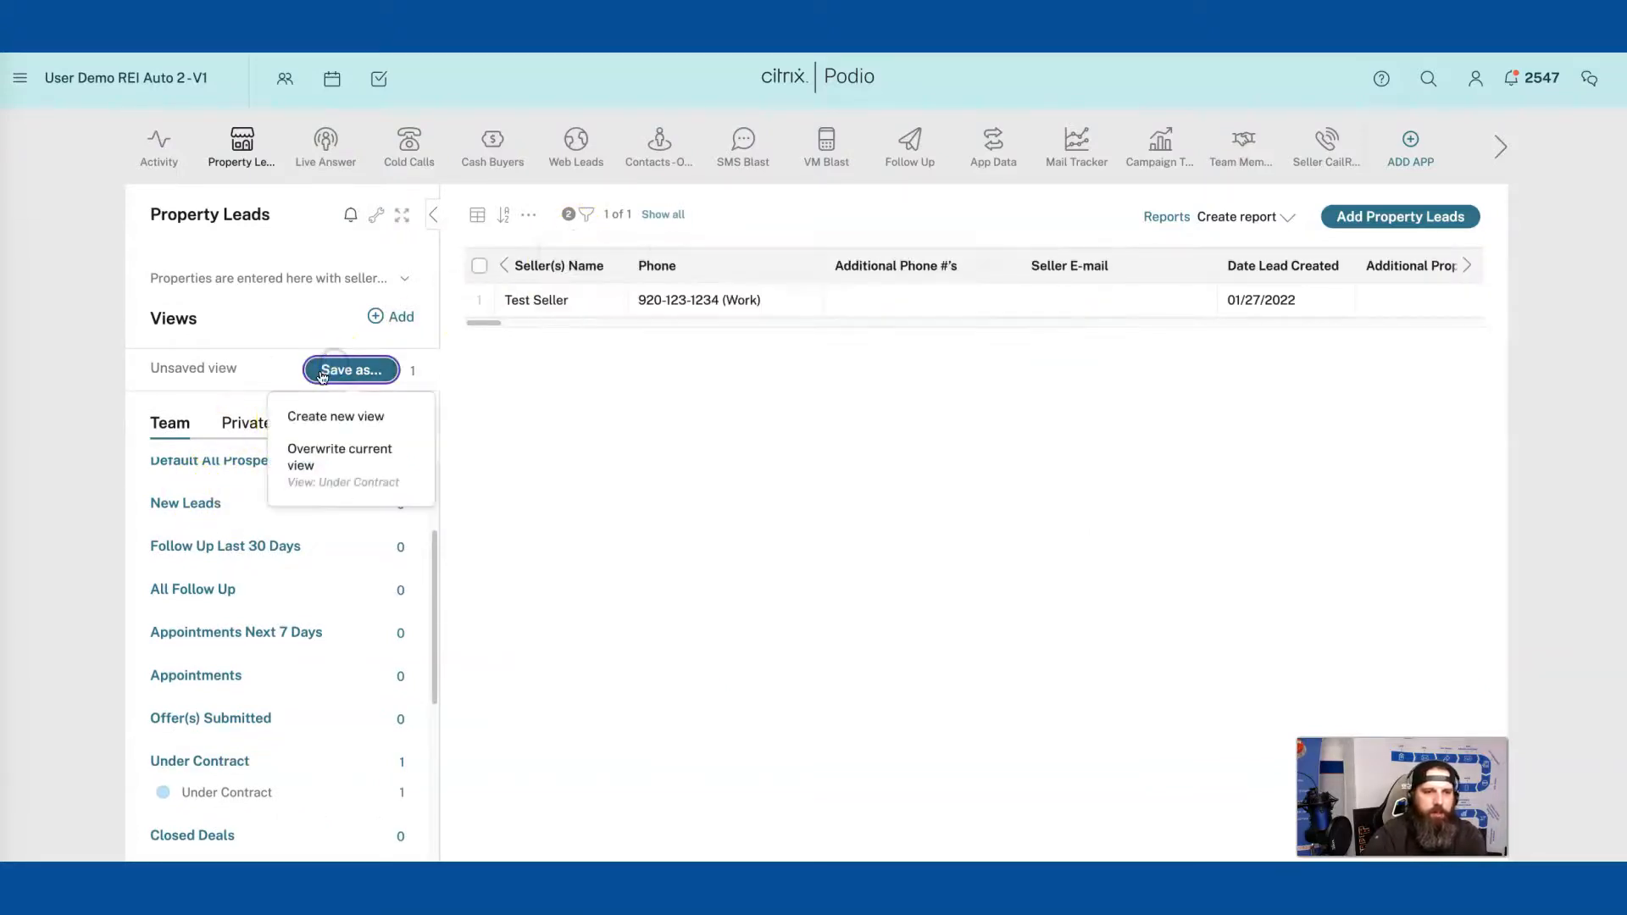
{"action": "left_click", "coordinate": [335, 420]}
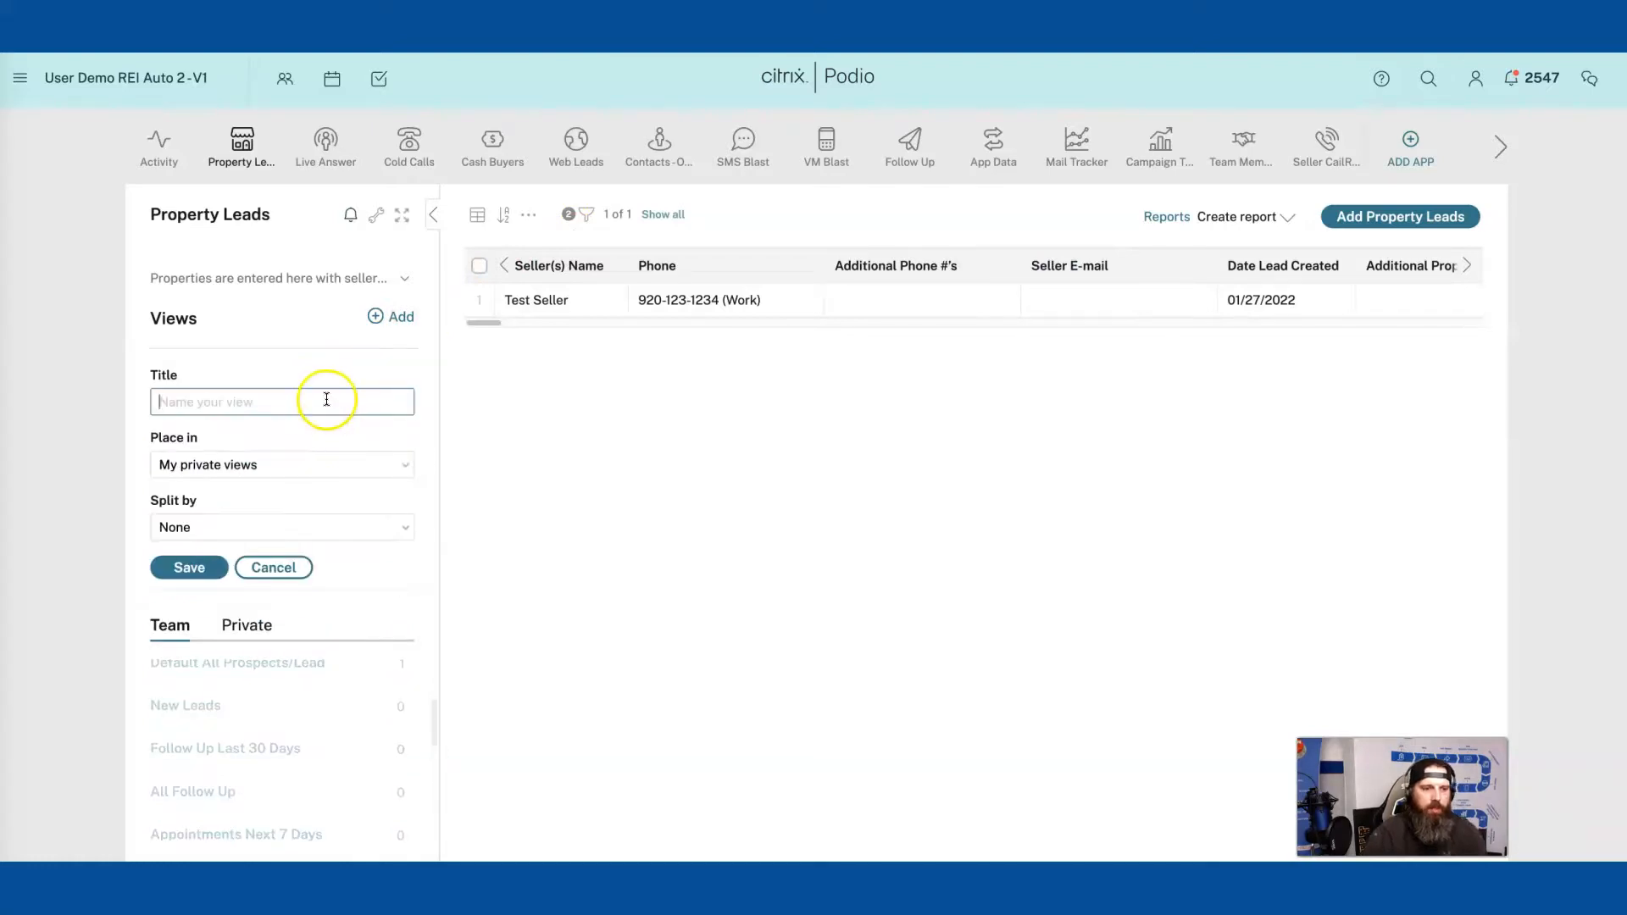
{"action": "scroll", "coordinate": [280, 797], "scroll_direction": "down", "scroll_amount": 5}
{"action": "scroll", "coordinate": [281, 798], "scroll_direction": "up", "scroll_amount": 1}
{"action": "type", "text": "Under Contract"}
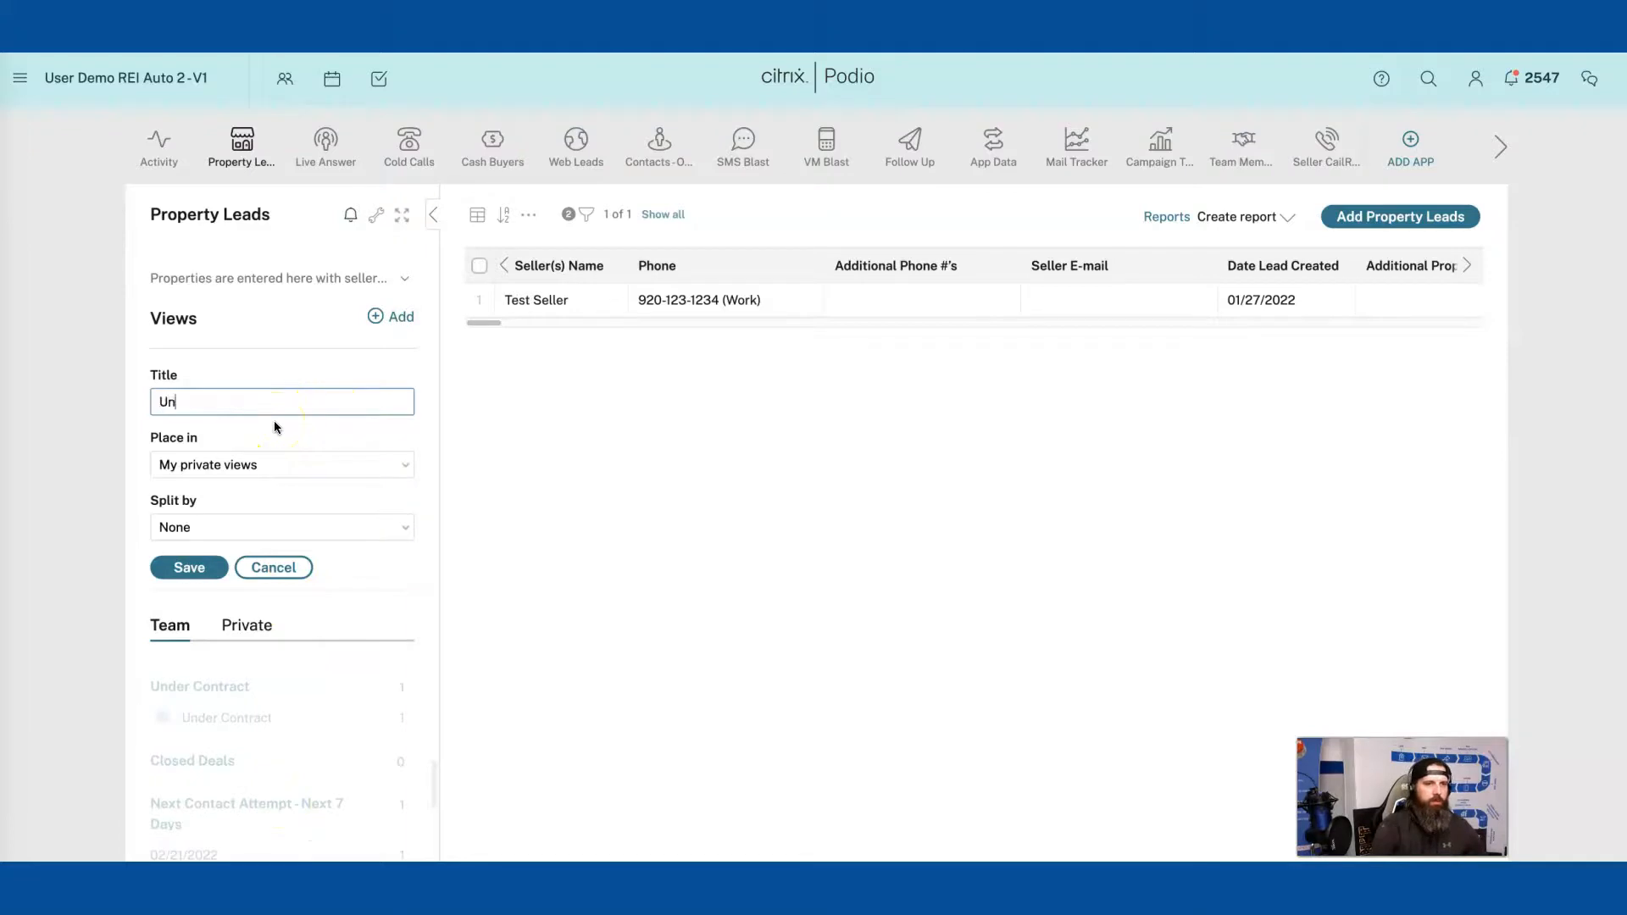
{"action": "left_click", "coordinate": [233, 466]}
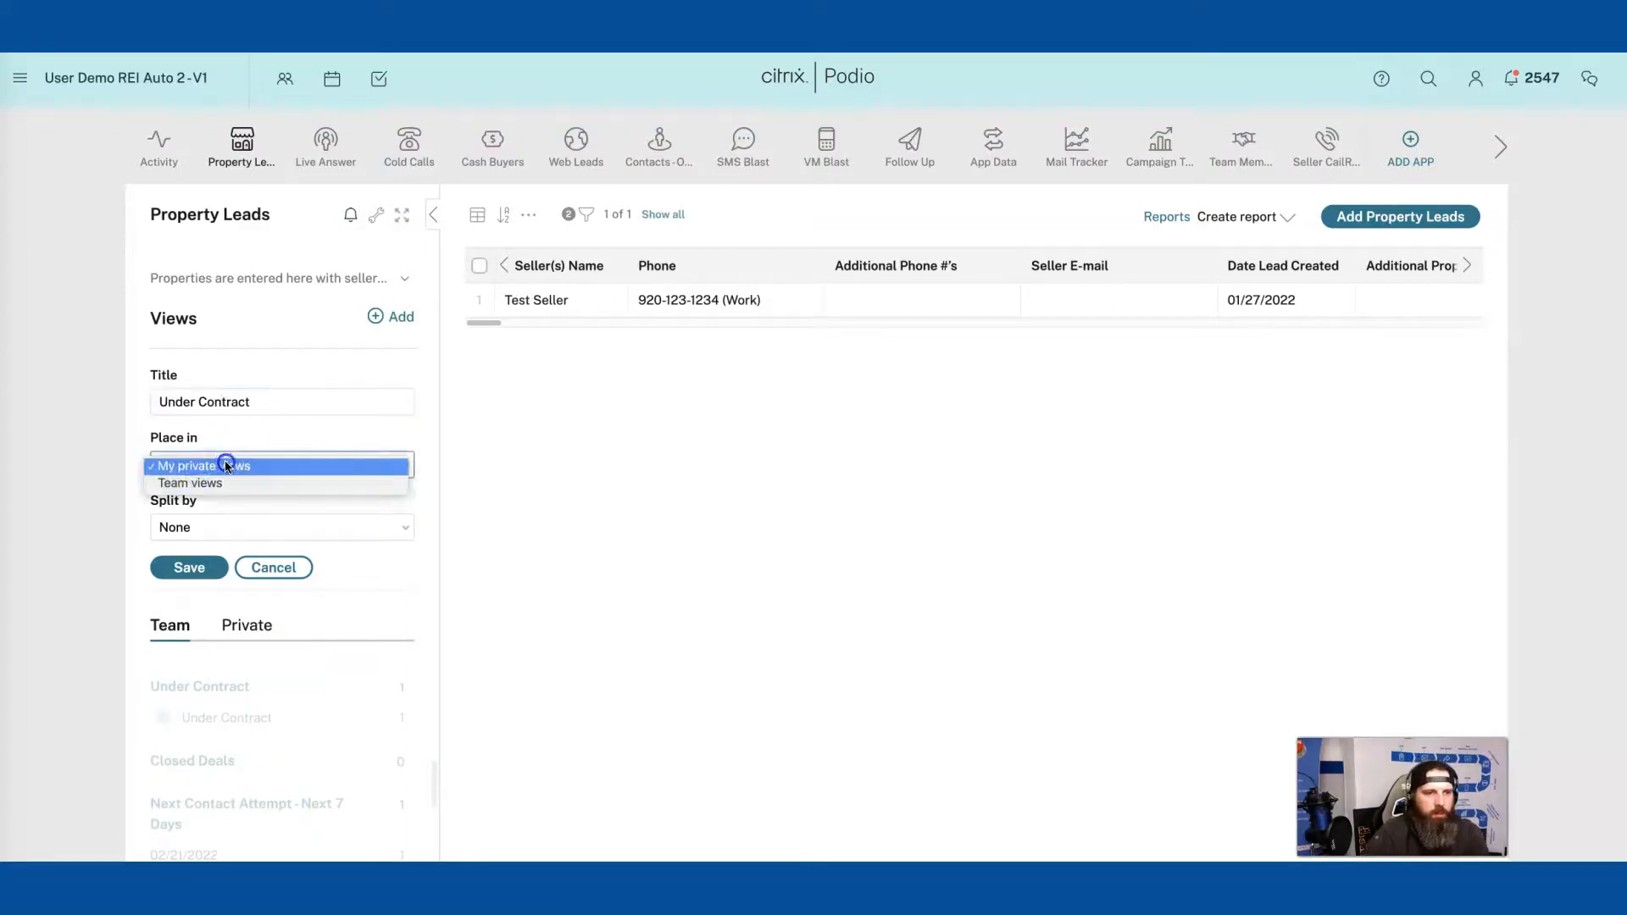
{"action": "left_click", "coordinate": [233, 466]}
{"action": "left_click", "coordinate": [190, 525]}
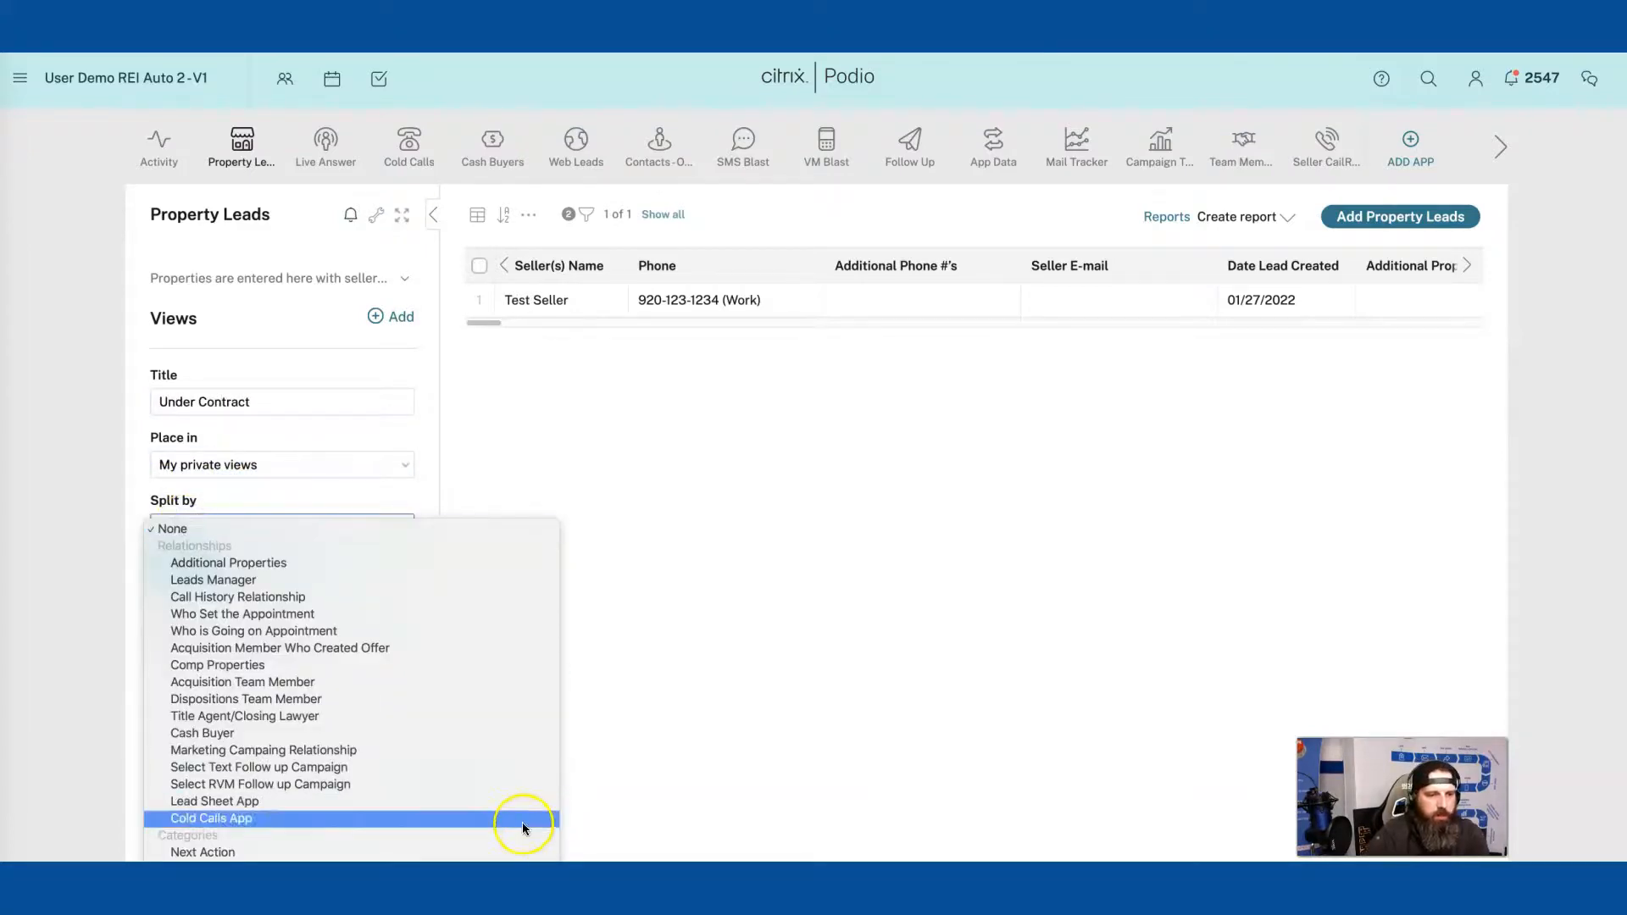
{"action": "left_click", "coordinate": [494, 852]}
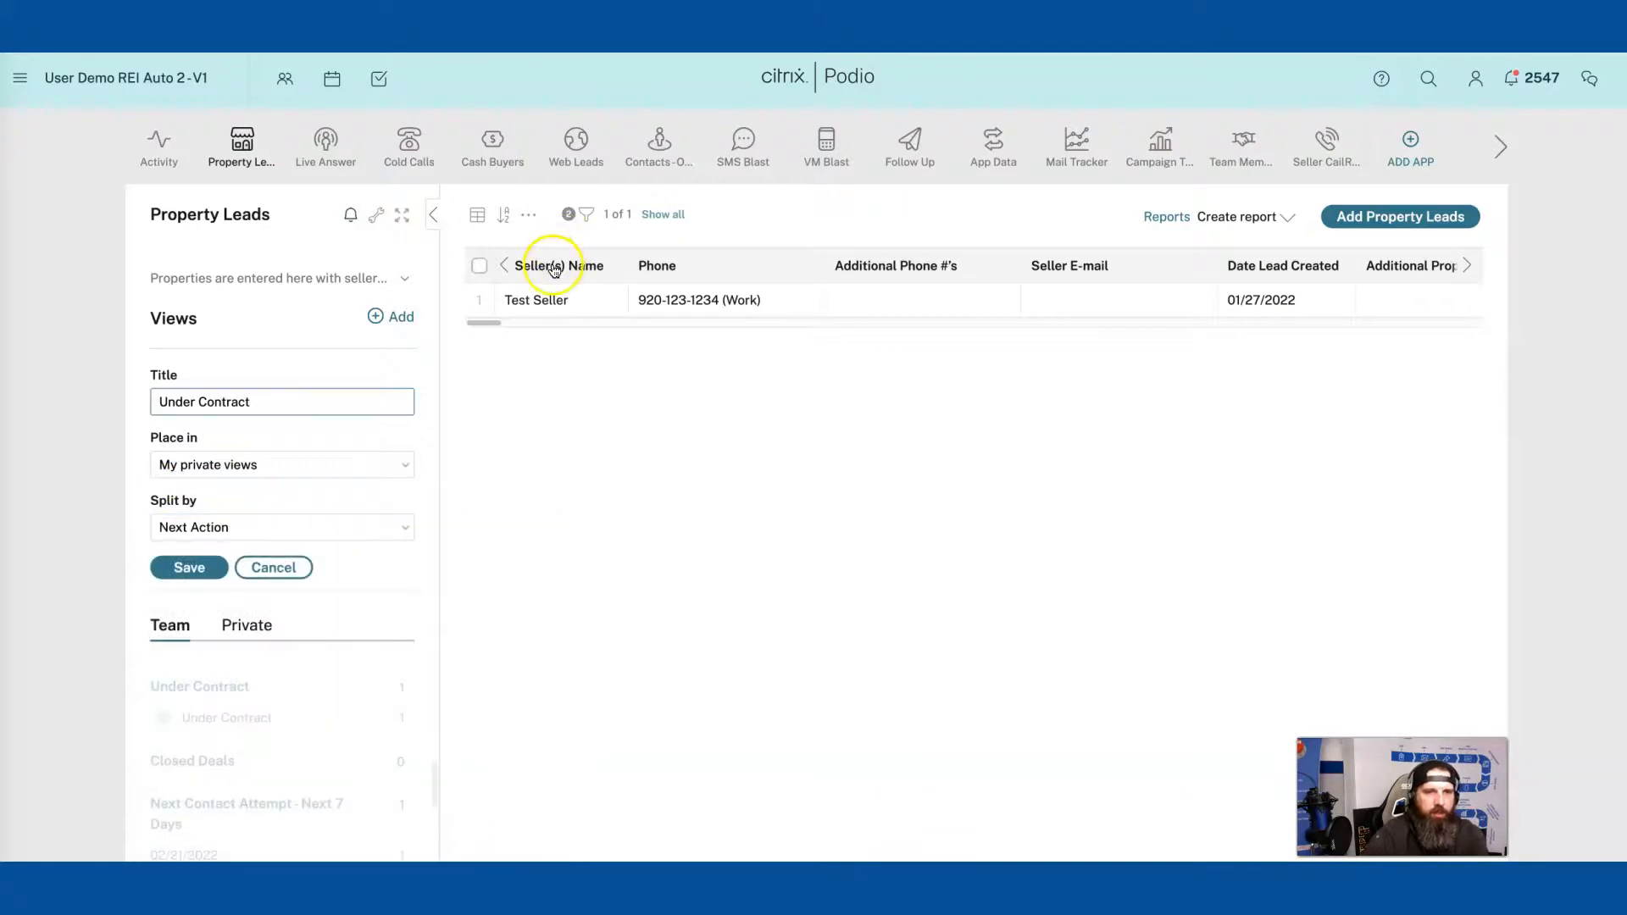
{"action": "left_click", "coordinate": [191, 567]}
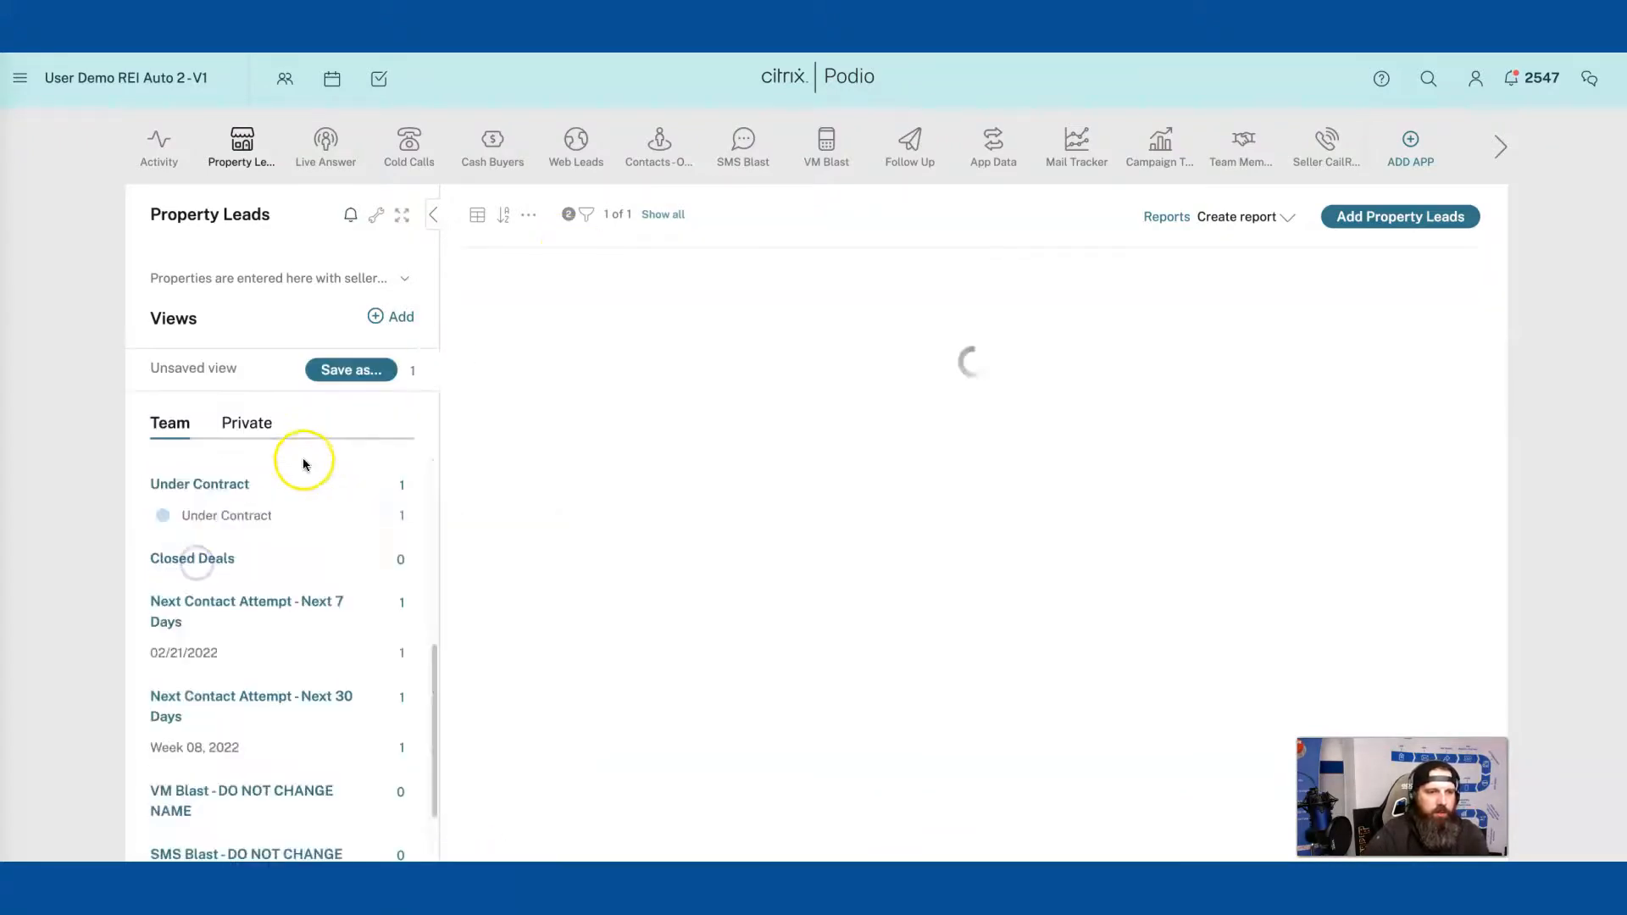
Step: Move the Under Contract view below Offer(s) Submitted in the private views
{"action": "left_click", "coordinate": [248, 370]}
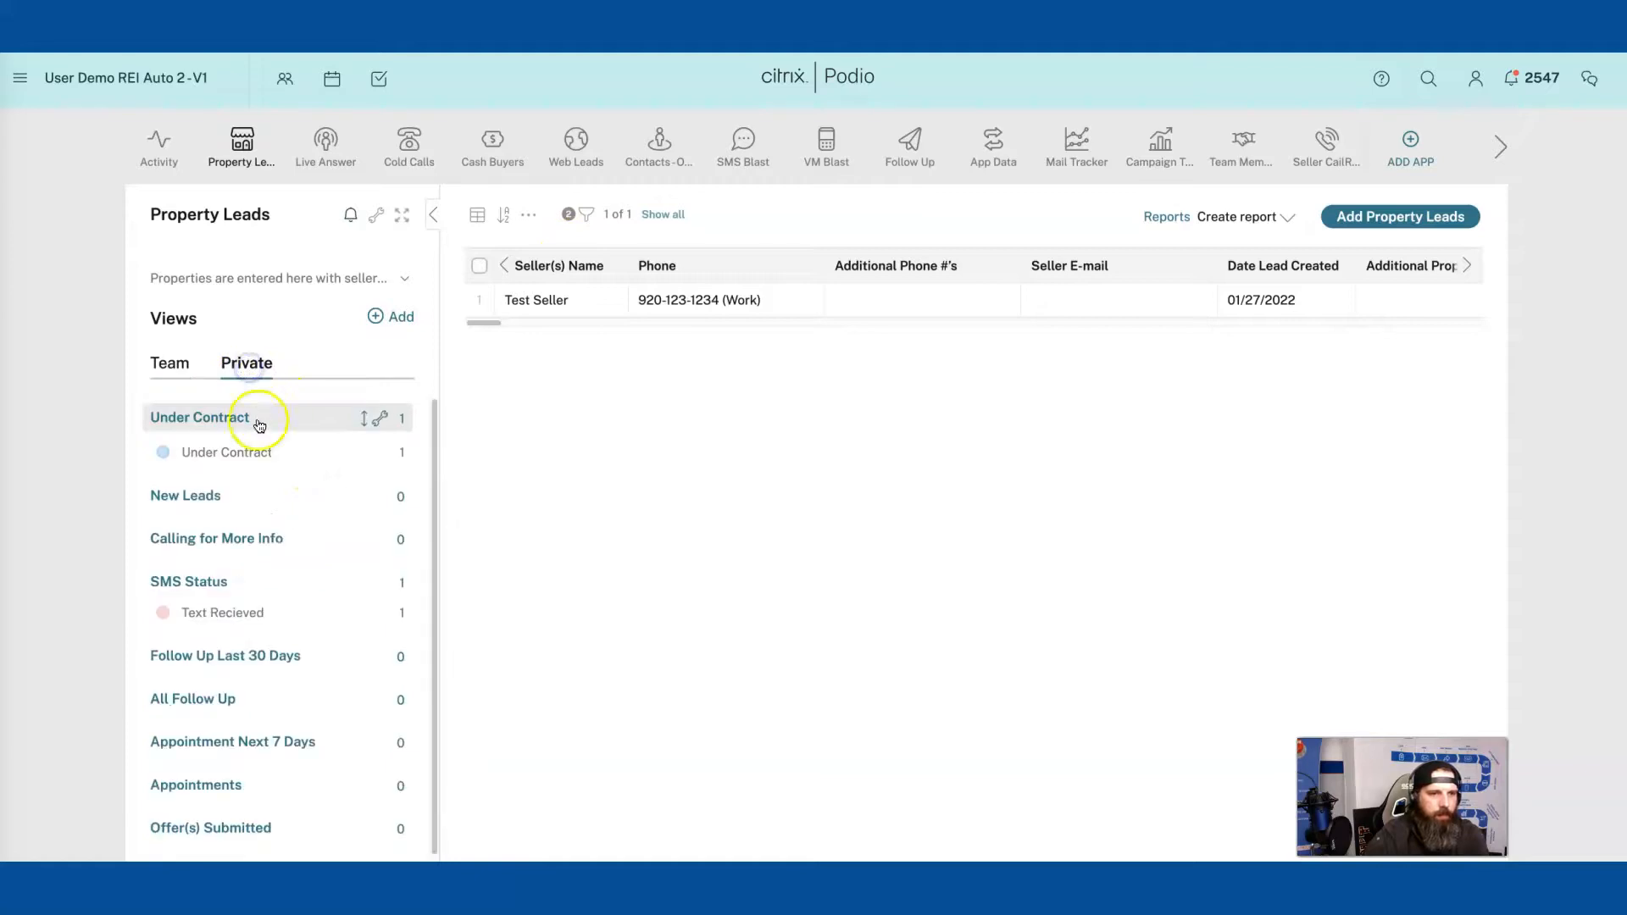
{"action": "left_click_drag", "start_coordinate": [212, 450], "coordinate": [218, 791]}
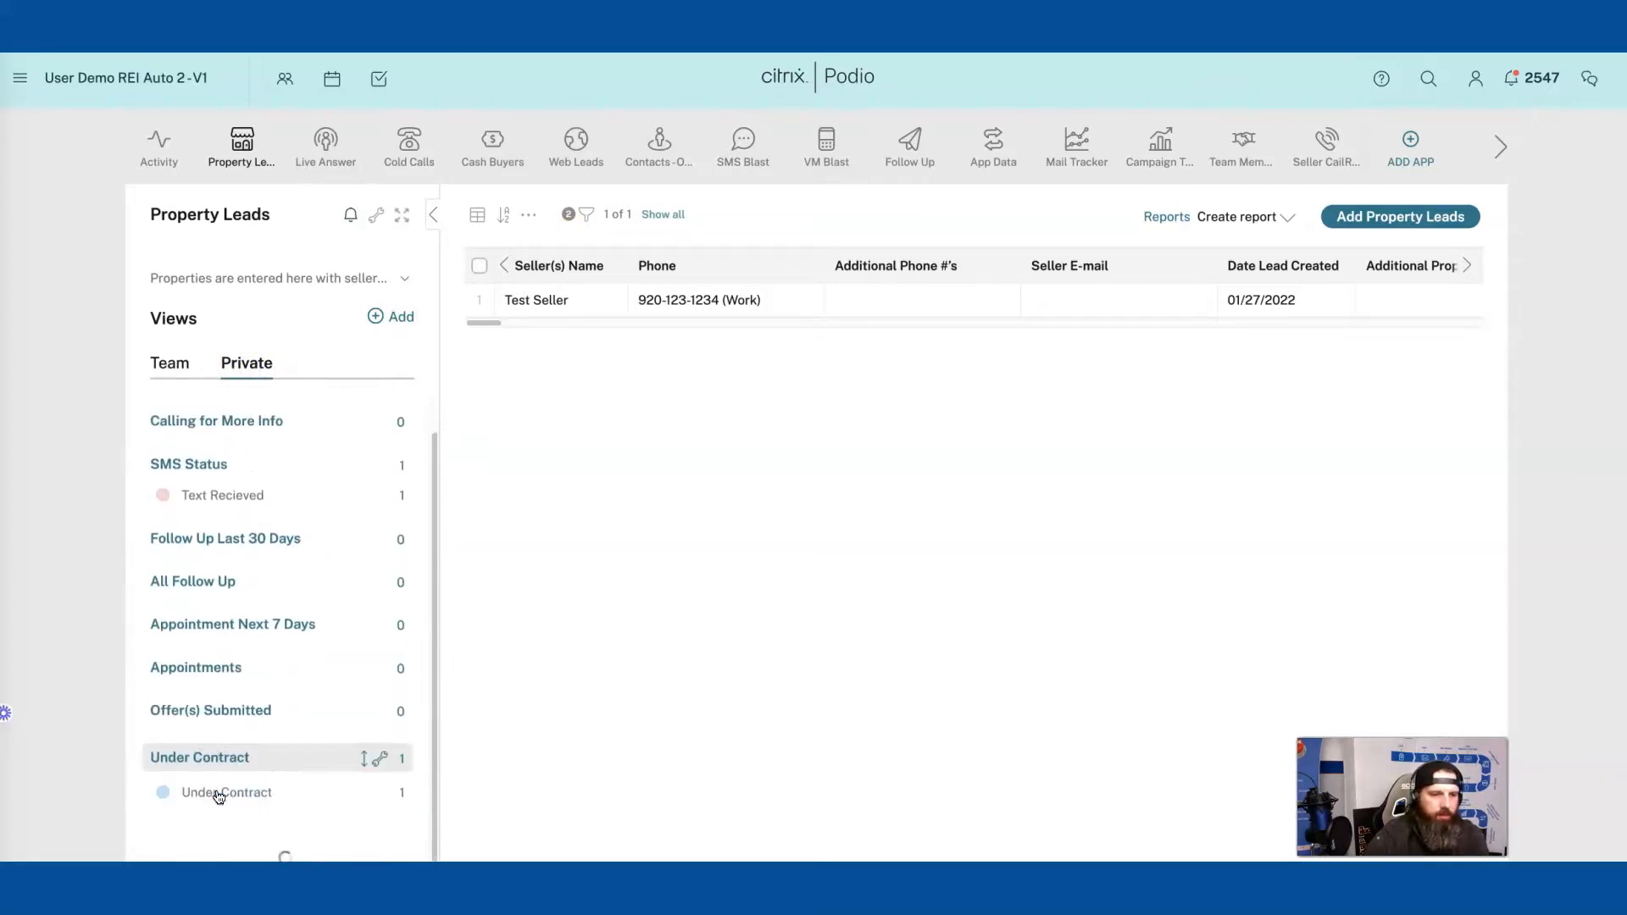
Step: Open the test lead from the Under Contract group of the team Under Contract view
{"action": "left_click", "coordinate": [173, 369]}
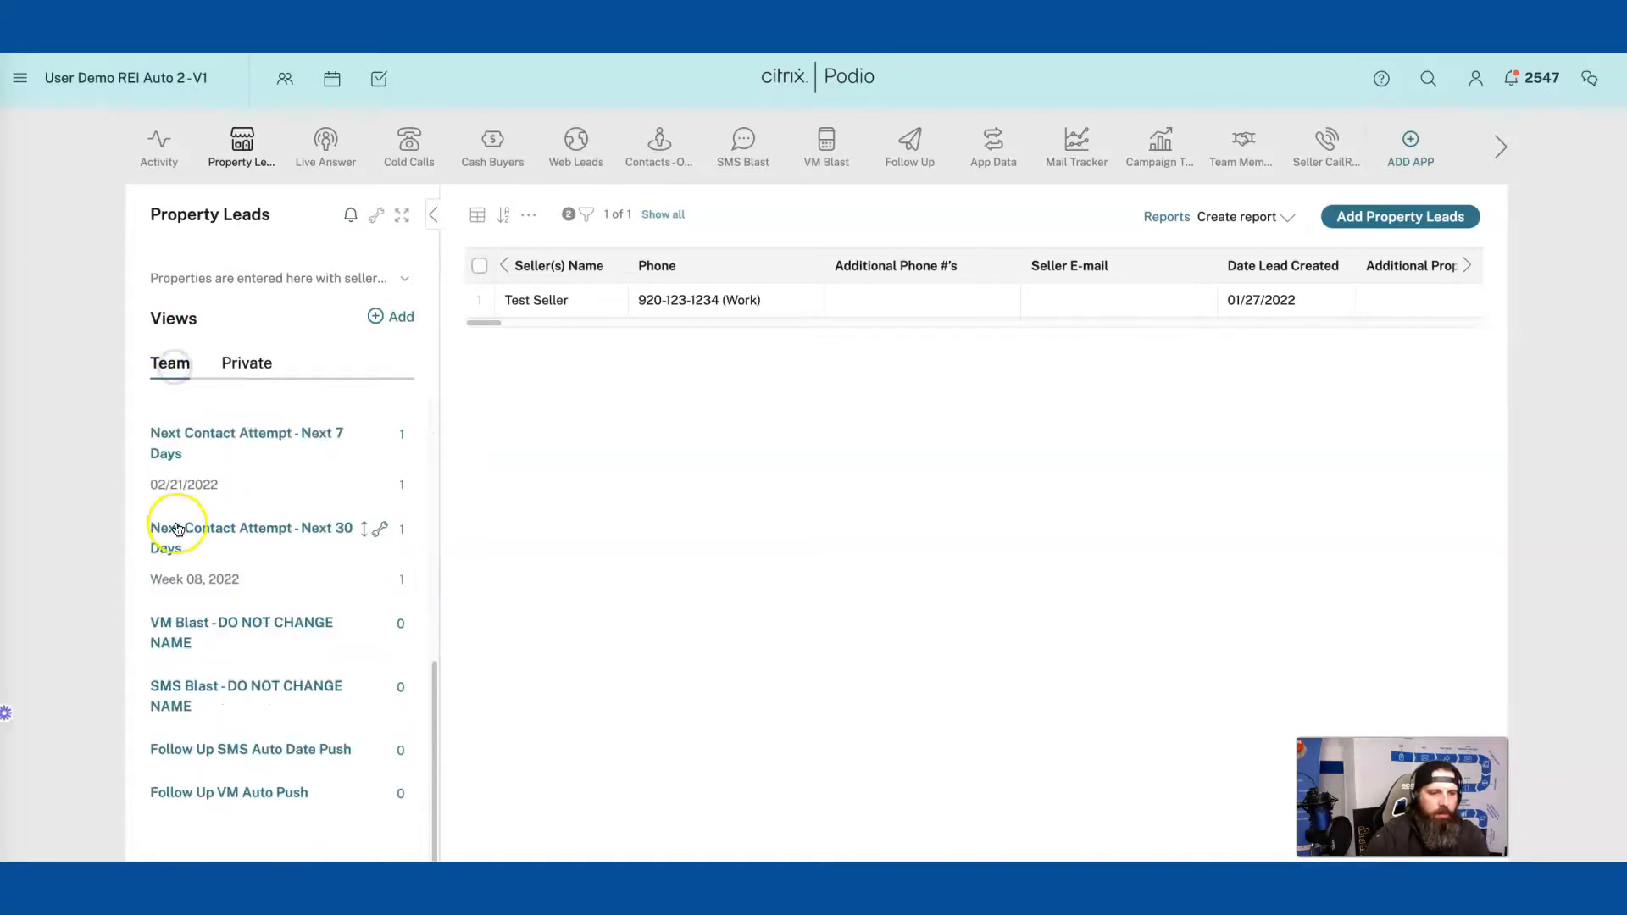
{"action": "scroll", "coordinate": [180, 497], "scroll_direction": "up", "scroll_amount": 2}
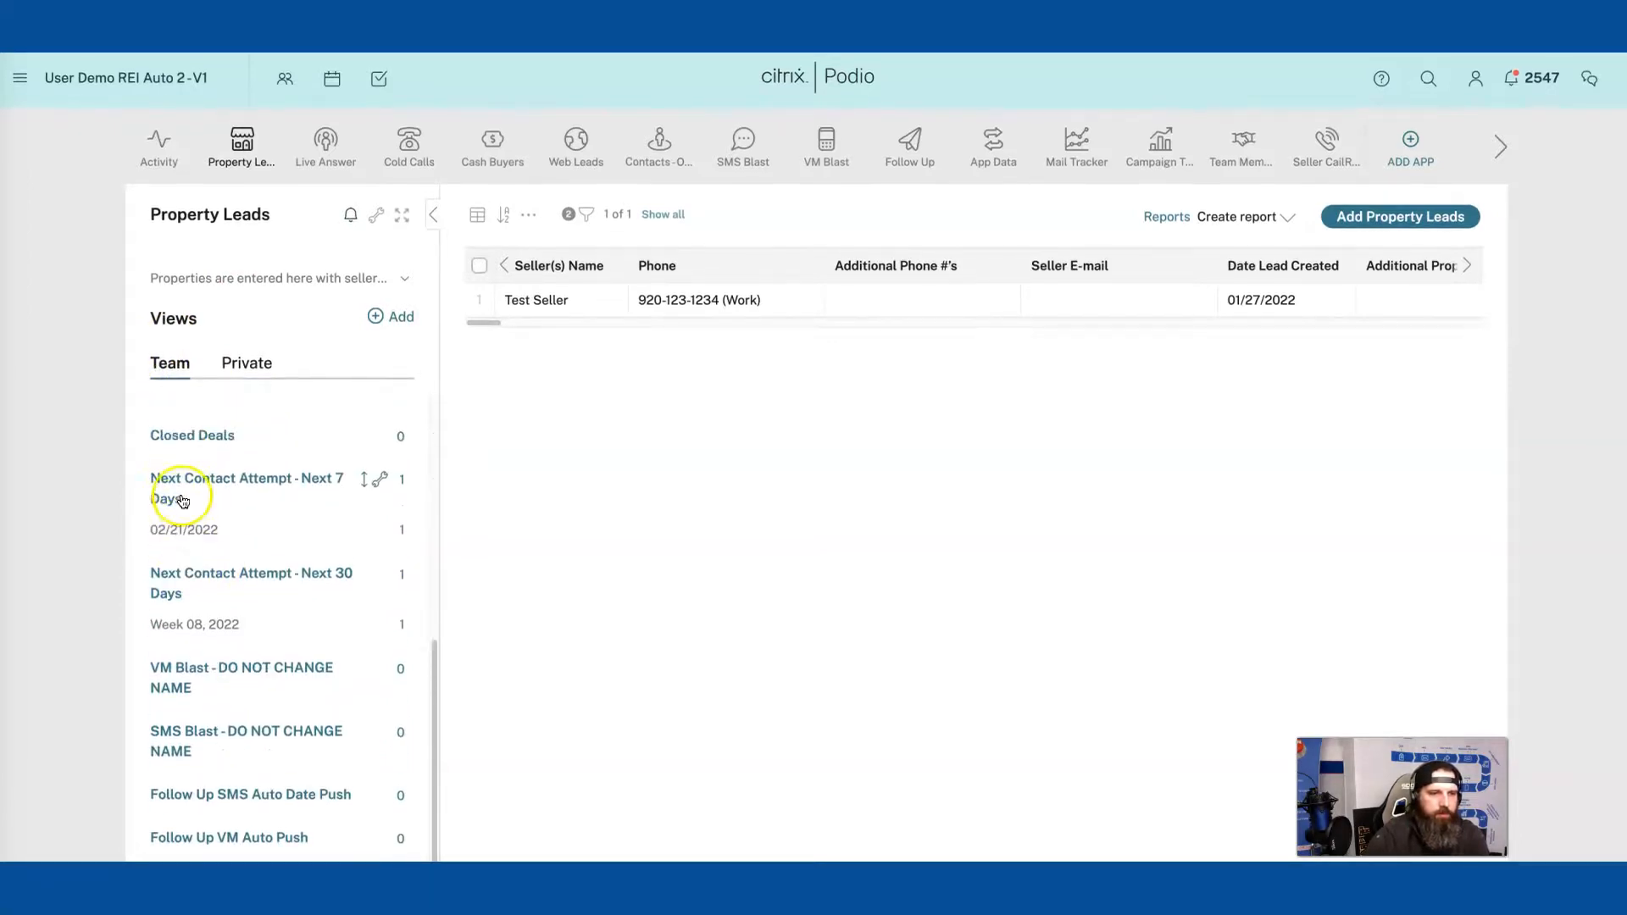
{"action": "left_click", "coordinate": [207, 480]}
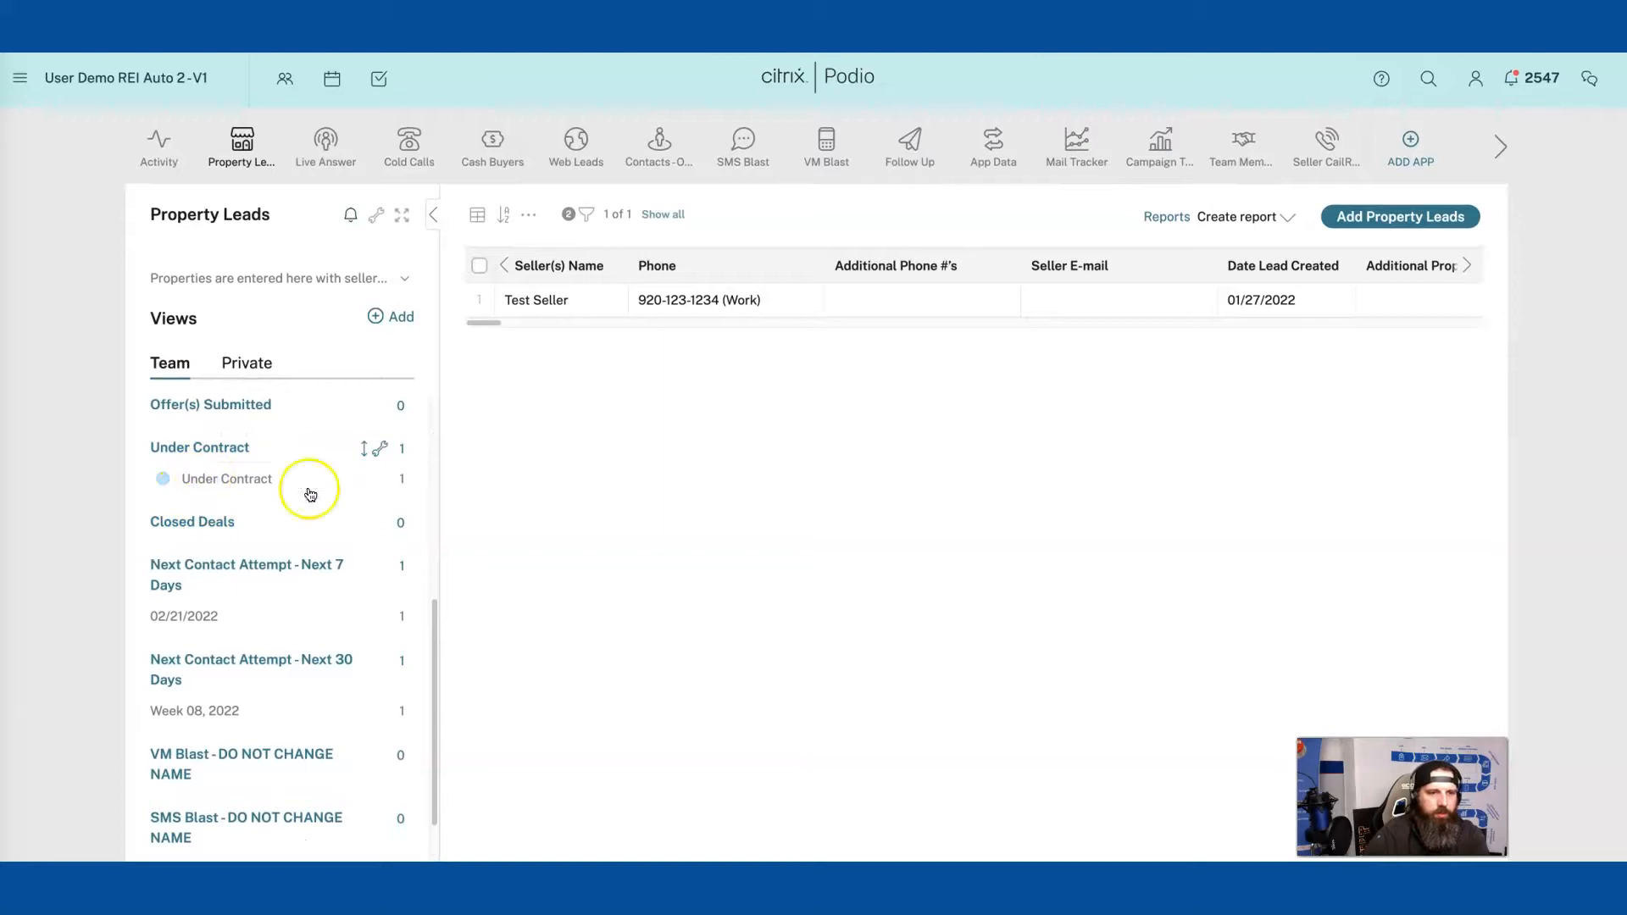
{"action": "left_click", "coordinate": [767, 303]}
Step: Change the lead's Next Action to Closed Deal and return to the refreshed Property Leads list
{"action": "scroll", "coordinate": [665, 592], "scroll_direction": "down", "scroll_amount": 6}
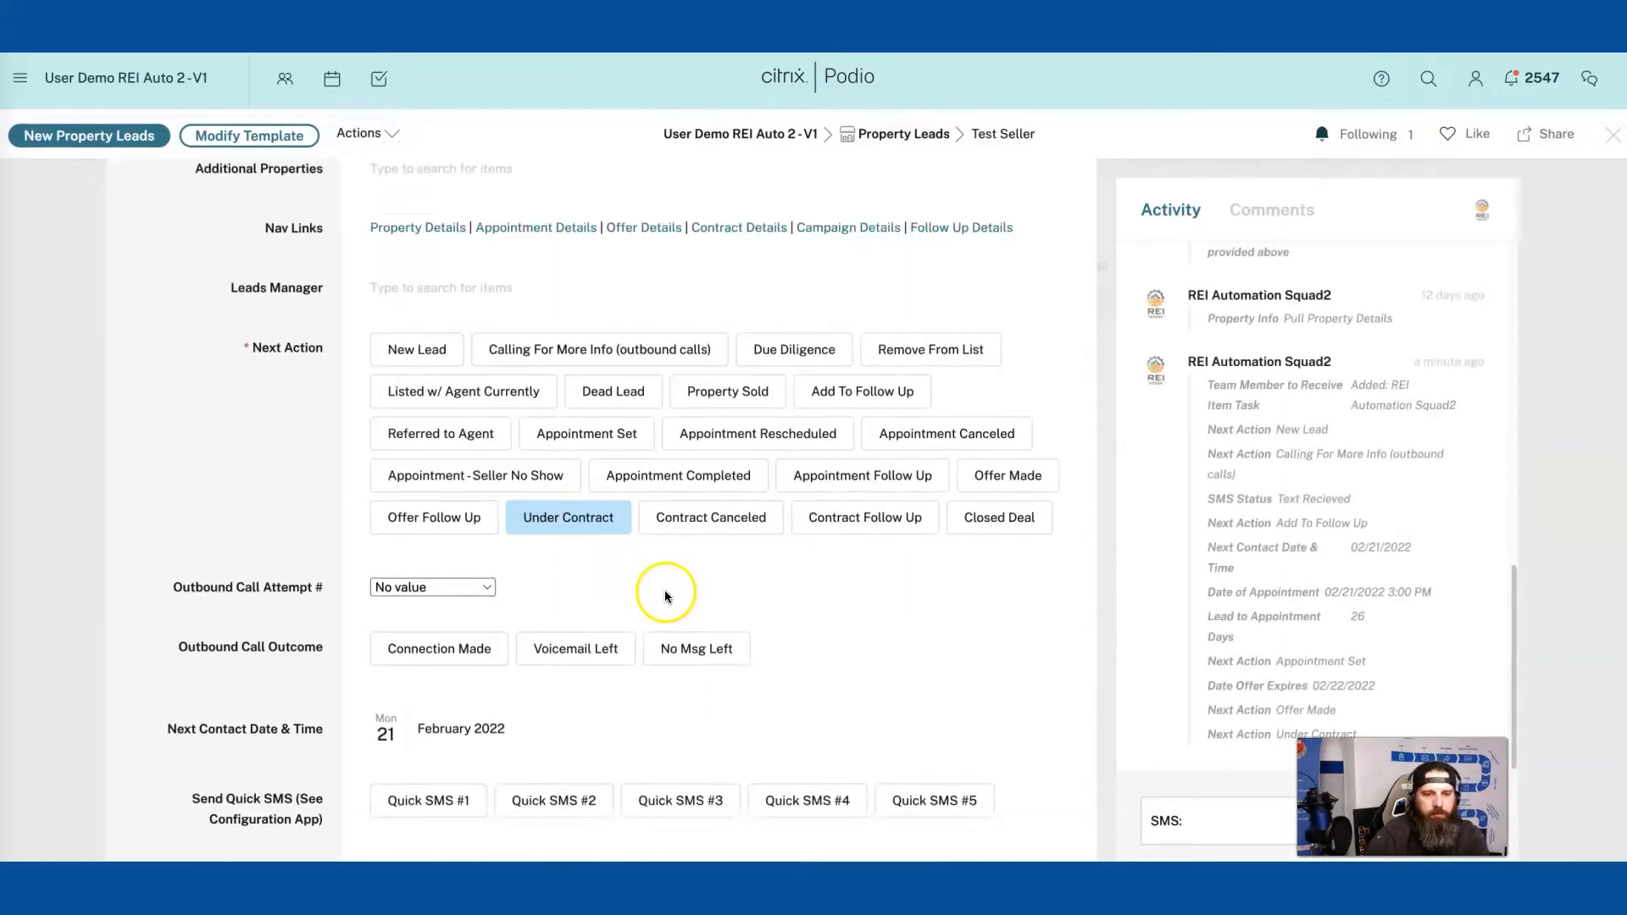
{"action": "left_click", "coordinate": [998, 447]}
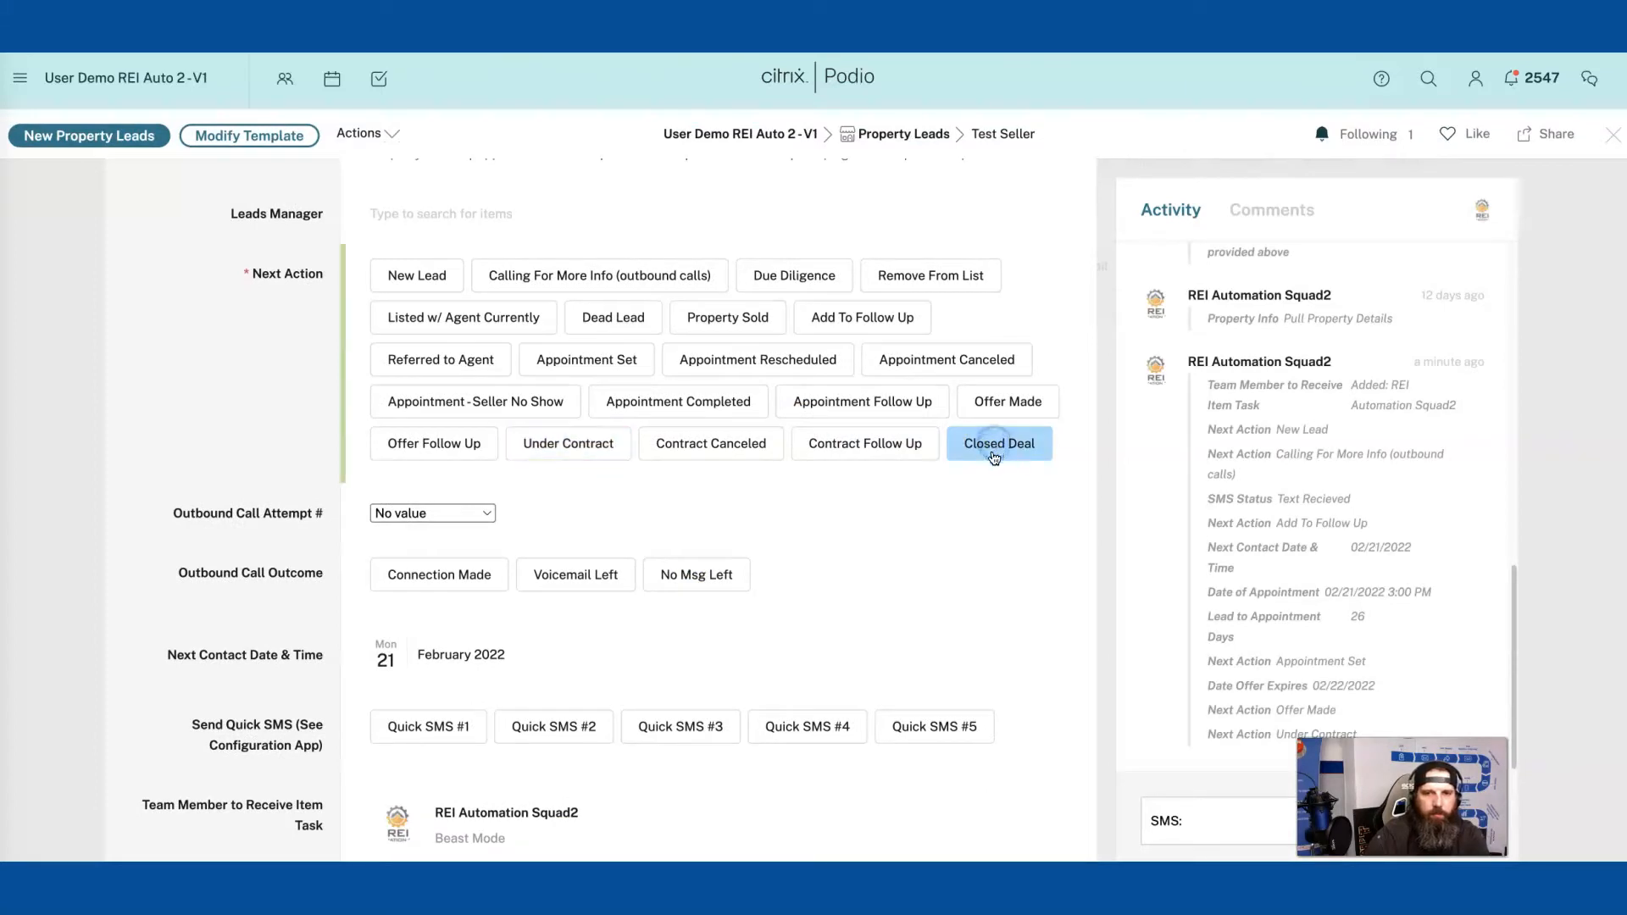
{"action": "left_click", "coordinate": [1612, 134]}
{"action": "left_click", "coordinate": [95, 32]}
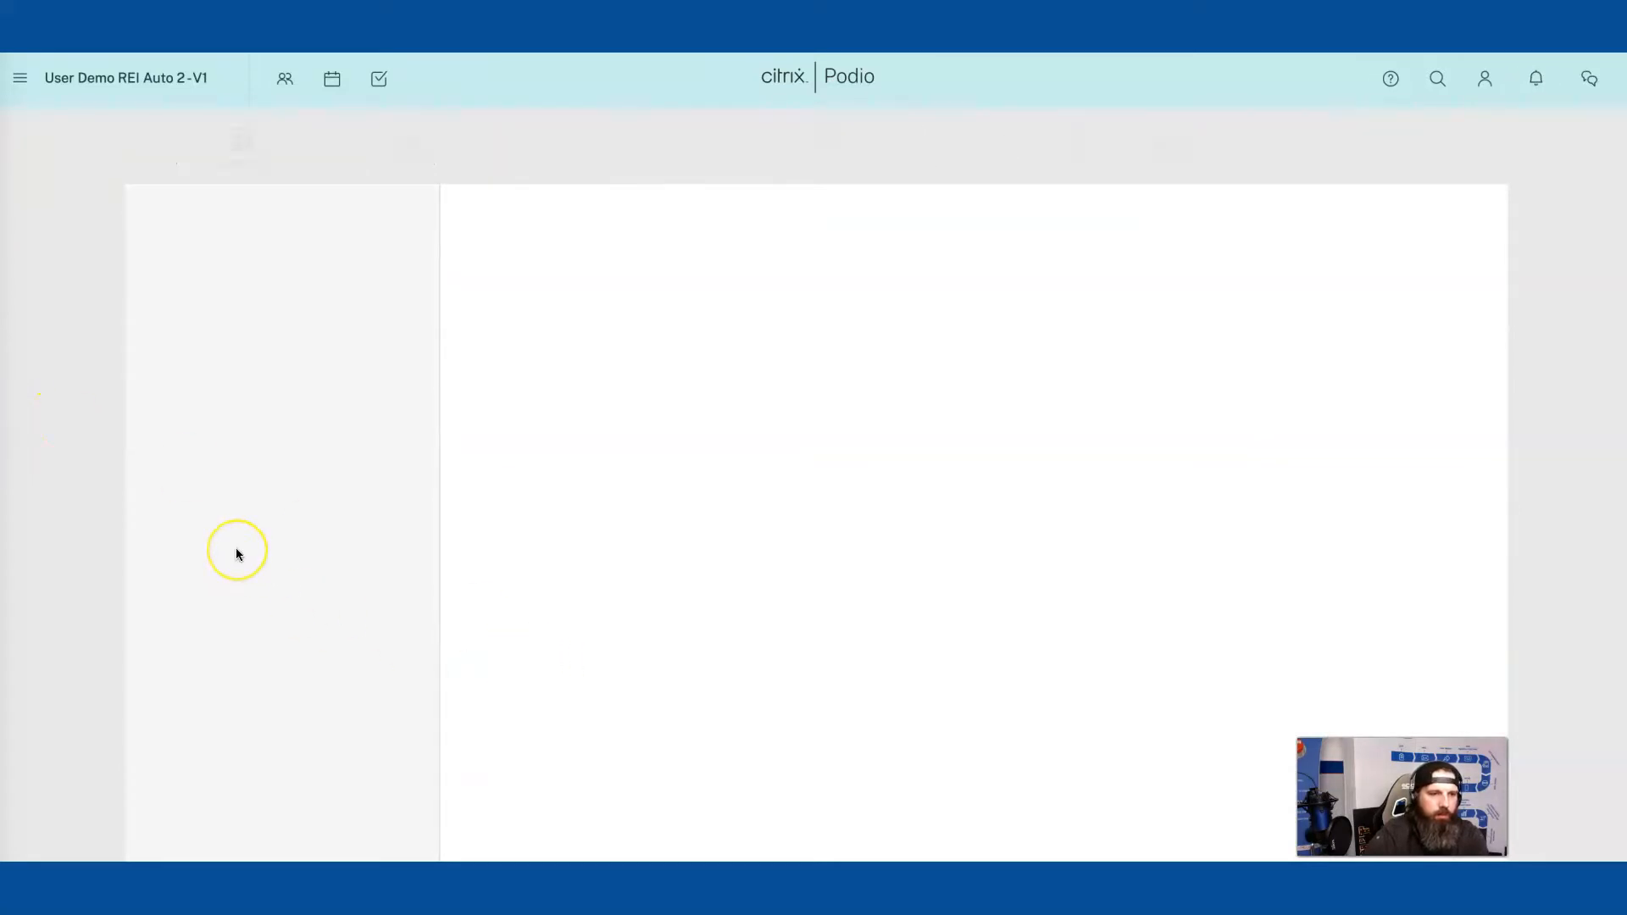
Step: Filter the Closed Deal group of the team Closed Deals view by Team Member to Receive Item Task, REI Automation Squad2
{"action": "scroll", "coordinate": [236, 551], "scroll_direction": "down", "scroll_amount": 5}
{"action": "left_click", "coordinate": [208, 693]}
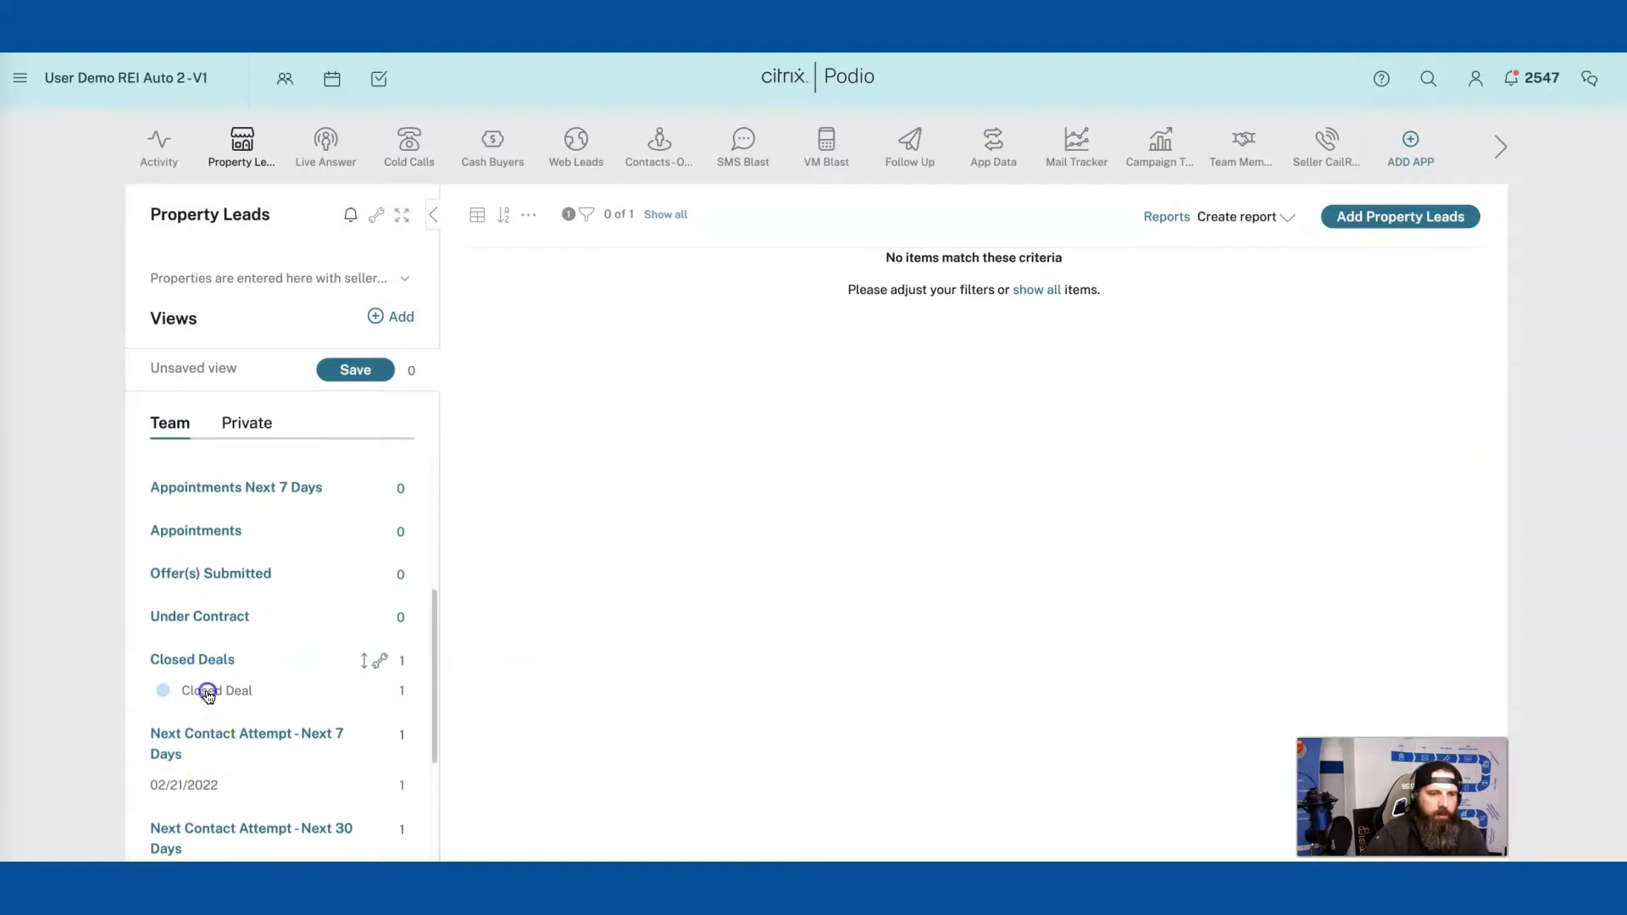
{"action": "left_click", "coordinate": [588, 212]}
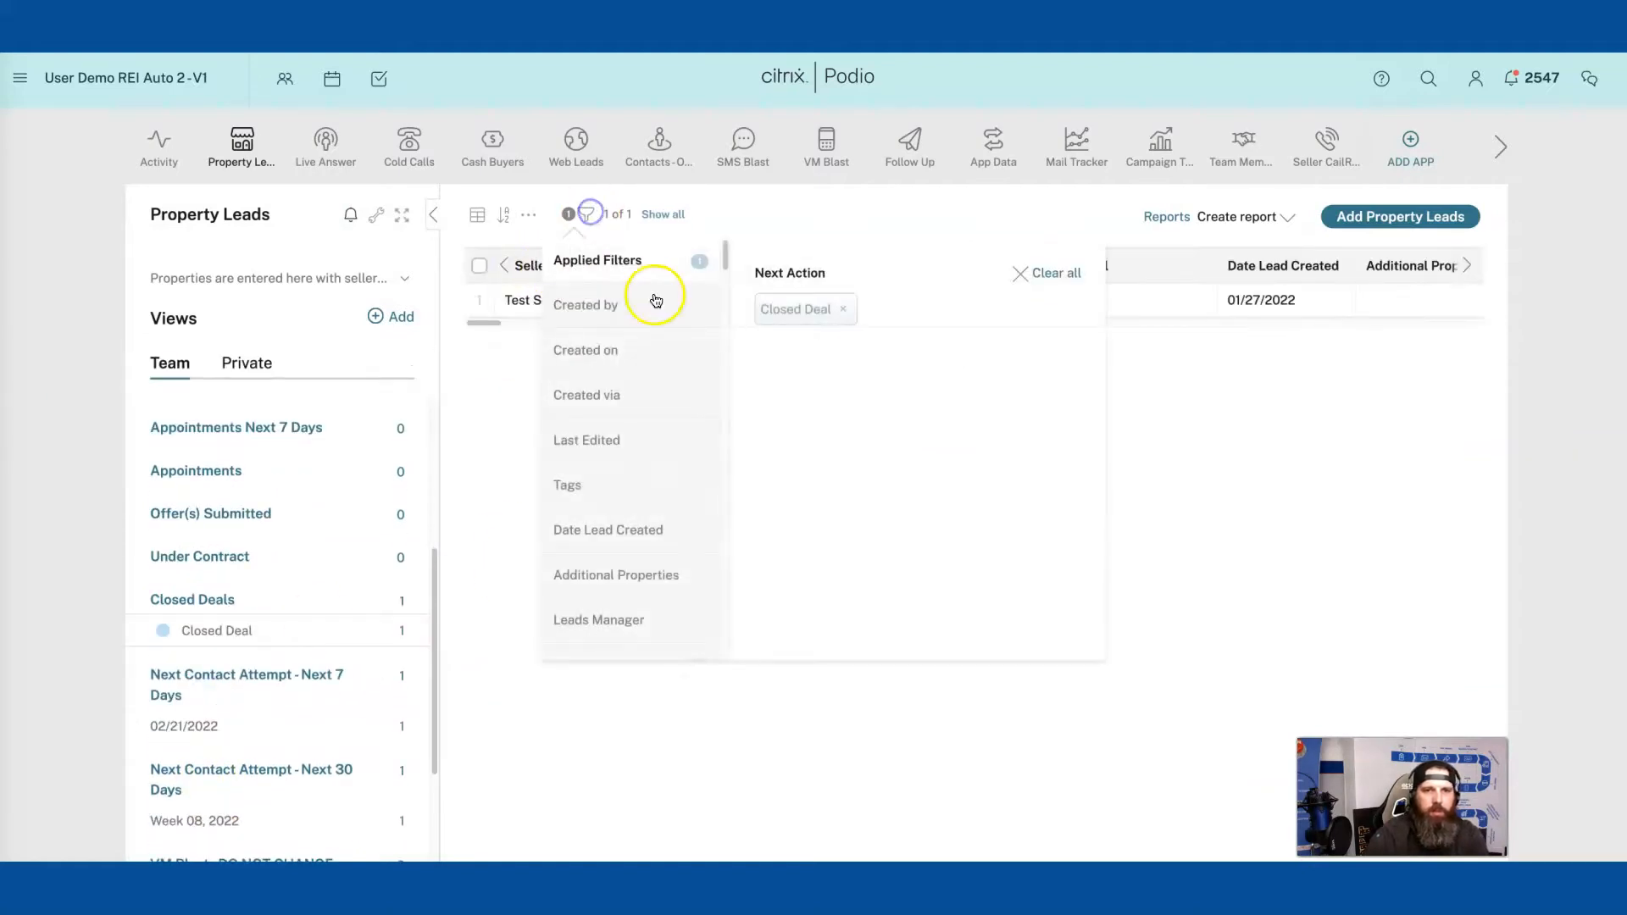
{"action": "scroll", "coordinate": [593, 526], "scroll_direction": "down", "scroll_amount": 3}
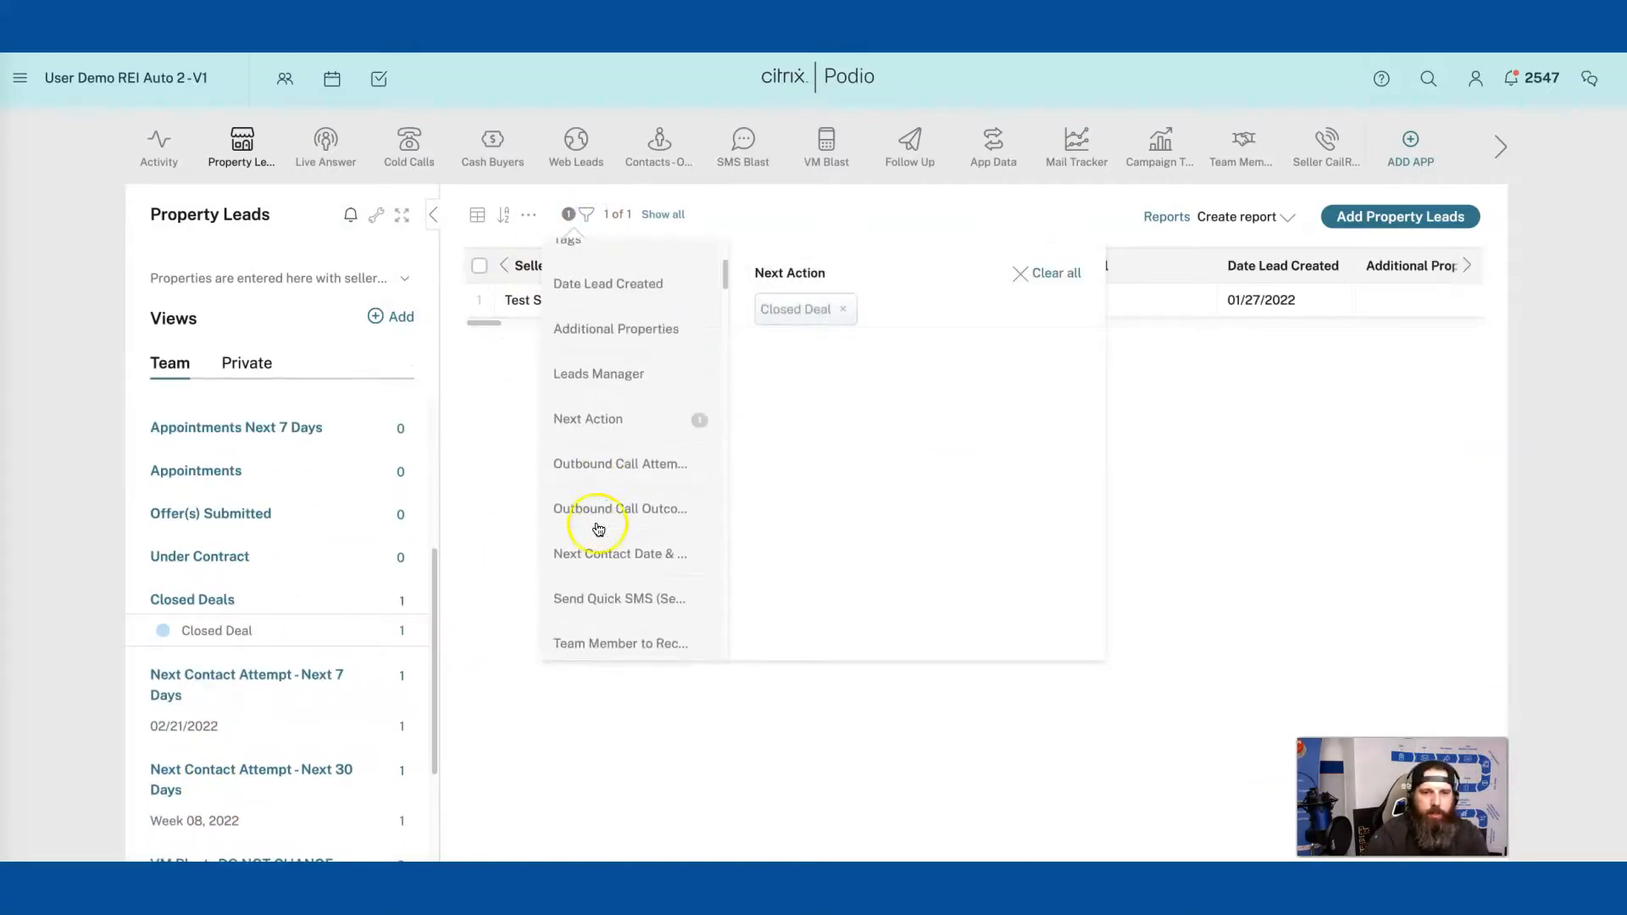
{"action": "scroll", "coordinate": [576, 551], "scroll_direction": "down", "scroll_amount": 2}
{"action": "left_click", "coordinate": [618, 466]}
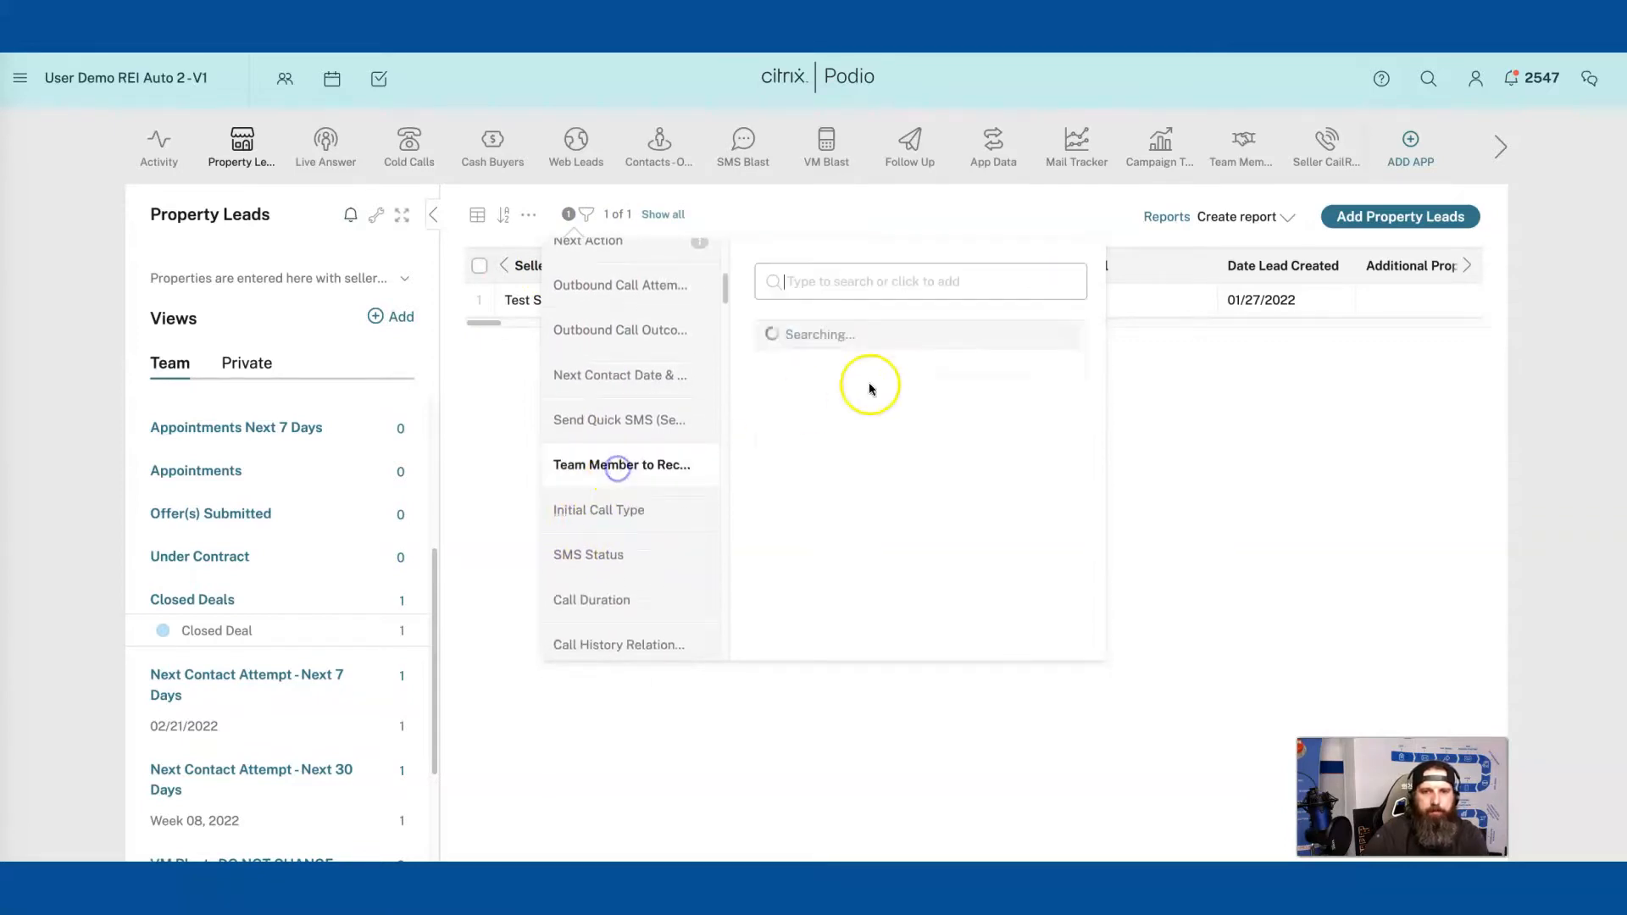
{"action": "left_click", "coordinate": [824, 414]}
{"action": "left_click", "coordinate": [598, 262]}
Step: Save the filtered list as a new private view titled Closed Deals, split by Next Action
{"action": "left_click", "coordinate": [352, 370]}
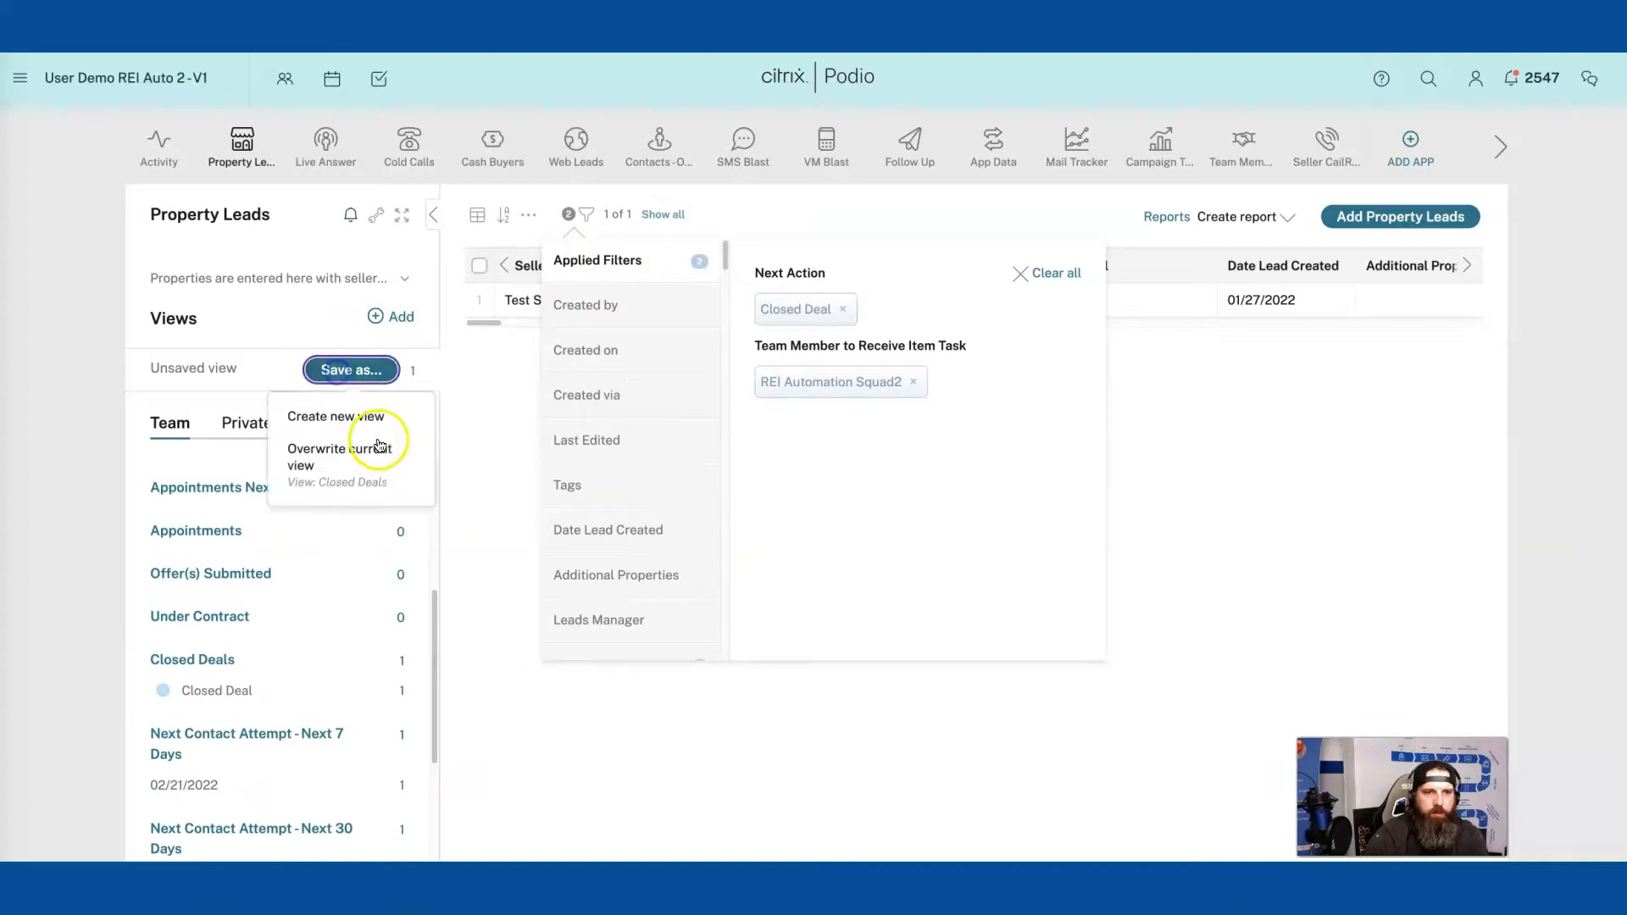
{"action": "left_click", "coordinate": [364, 417]}
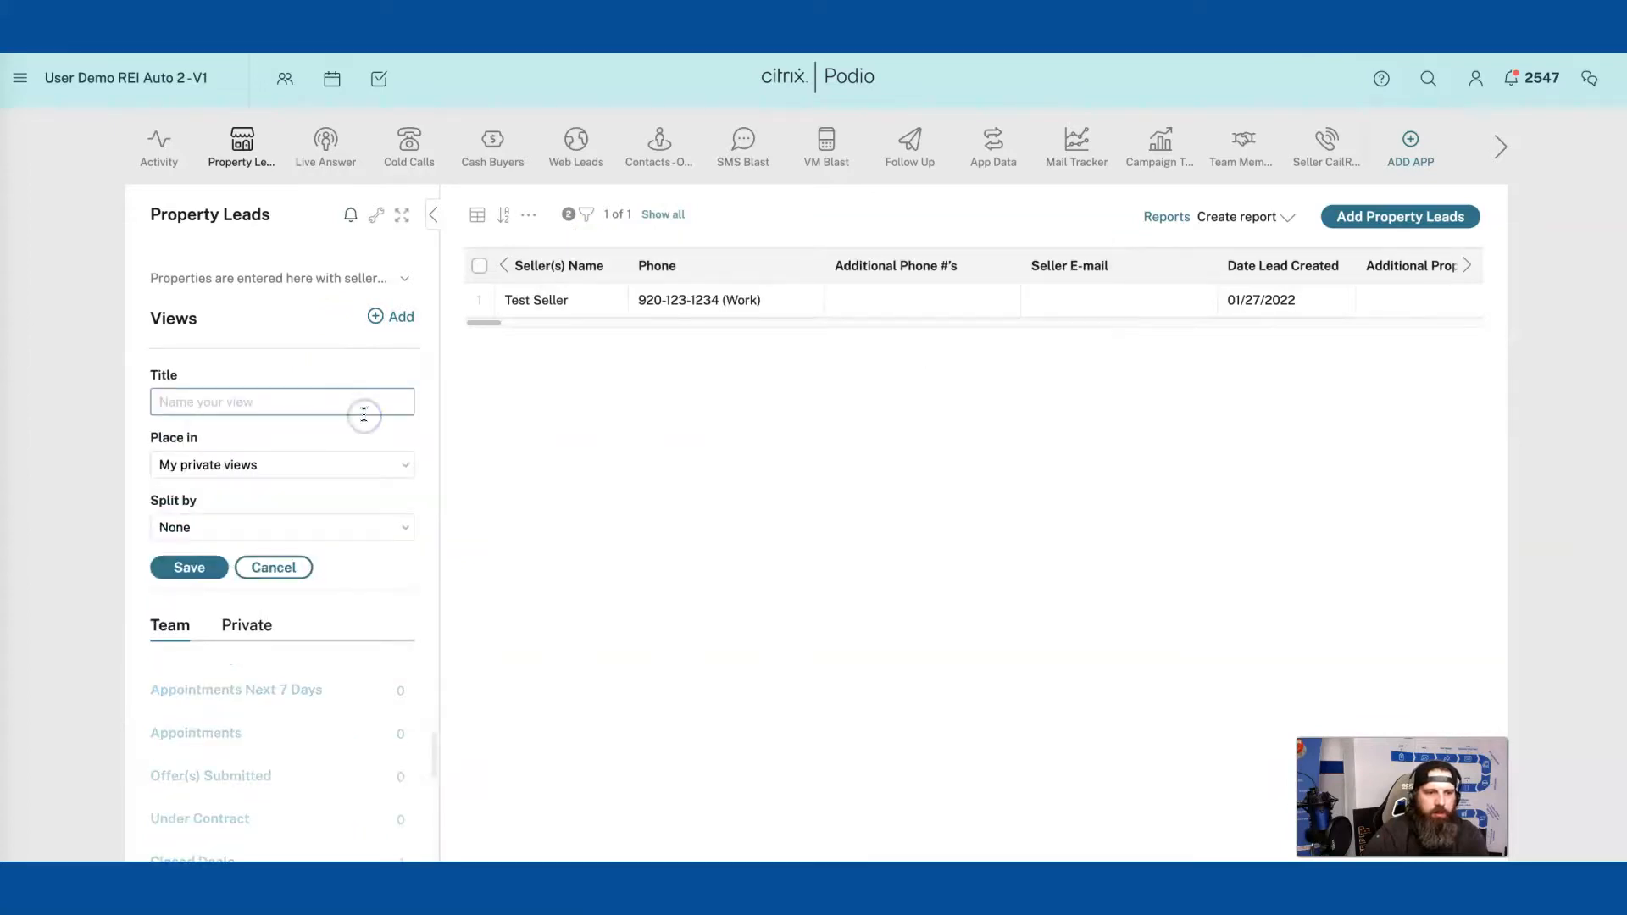
{"action": "scroll", "coordinate": [262, 746], "scroll_direction": "down", "scroll_amount": 5}
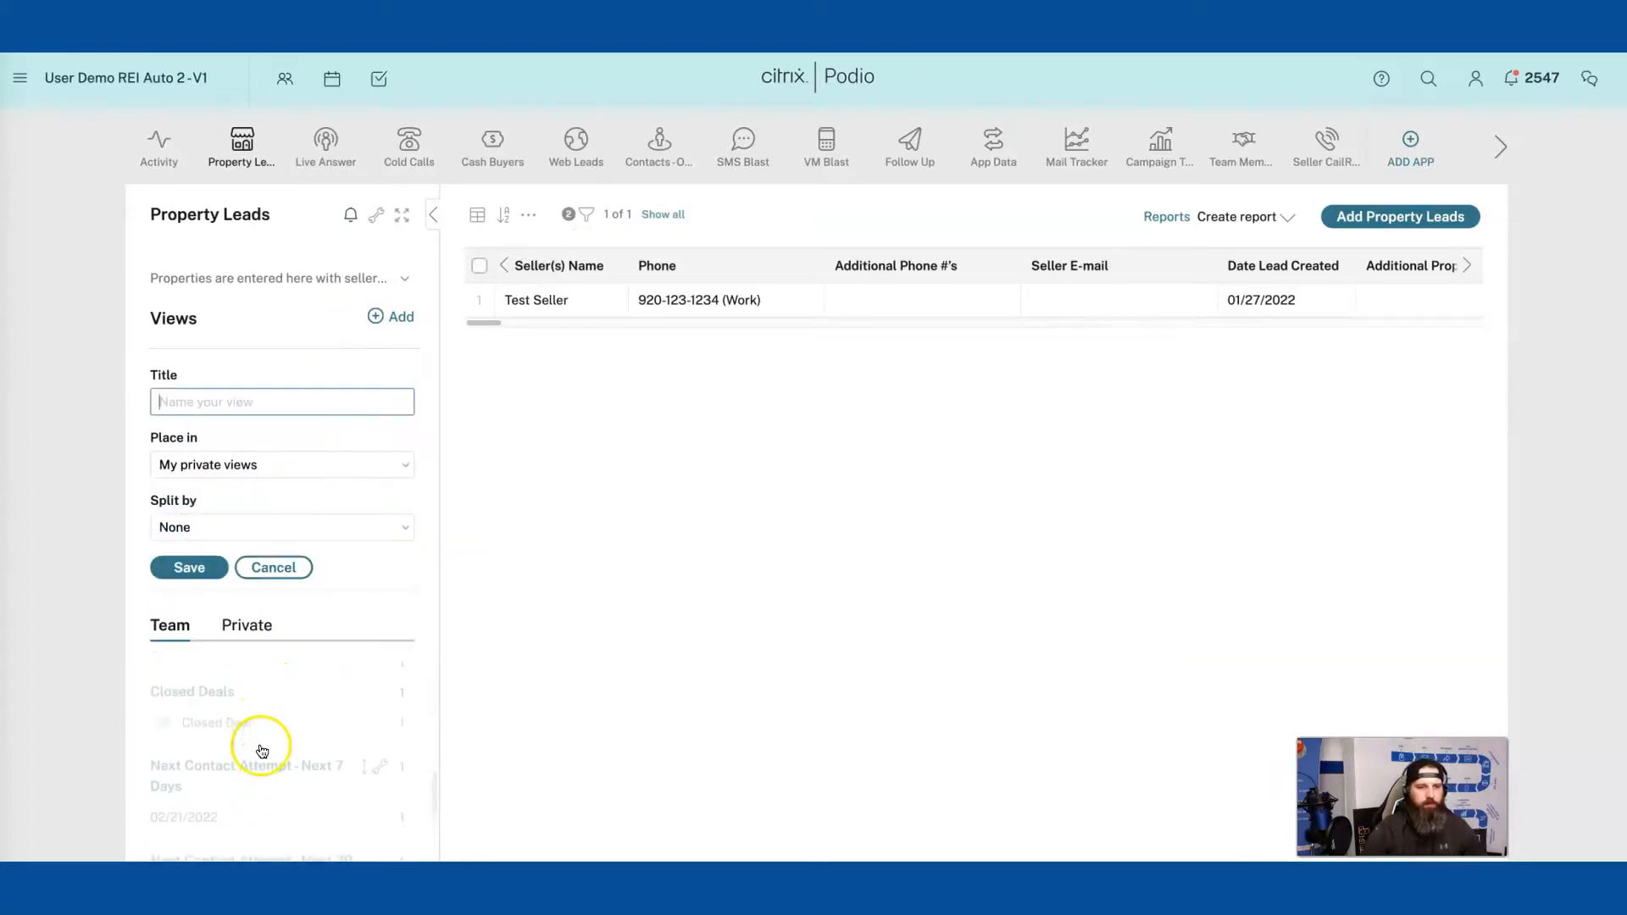
{"action": "left_click", "coordinate": [224, 400]}
{"action": "type", "text": "Closed Deals"}
{"action": "left_click", "coordinate": [250, 527]}
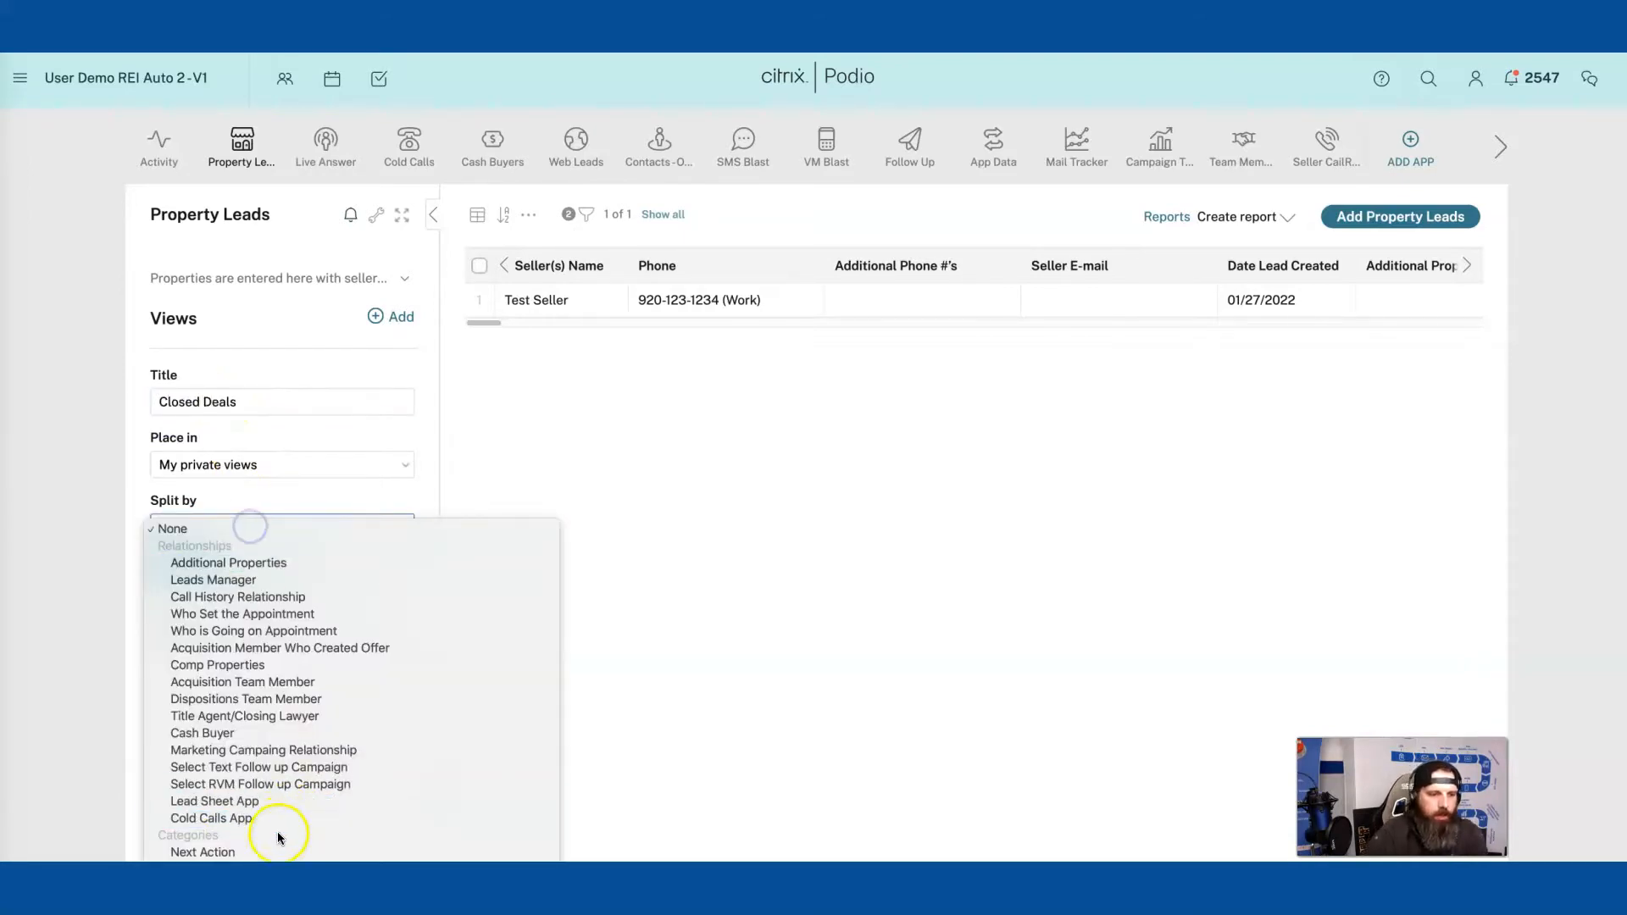
{"action": "left_click", "coordinate": [254, 852]}
{"action": "left_click", "coordinate": [179, 567]}
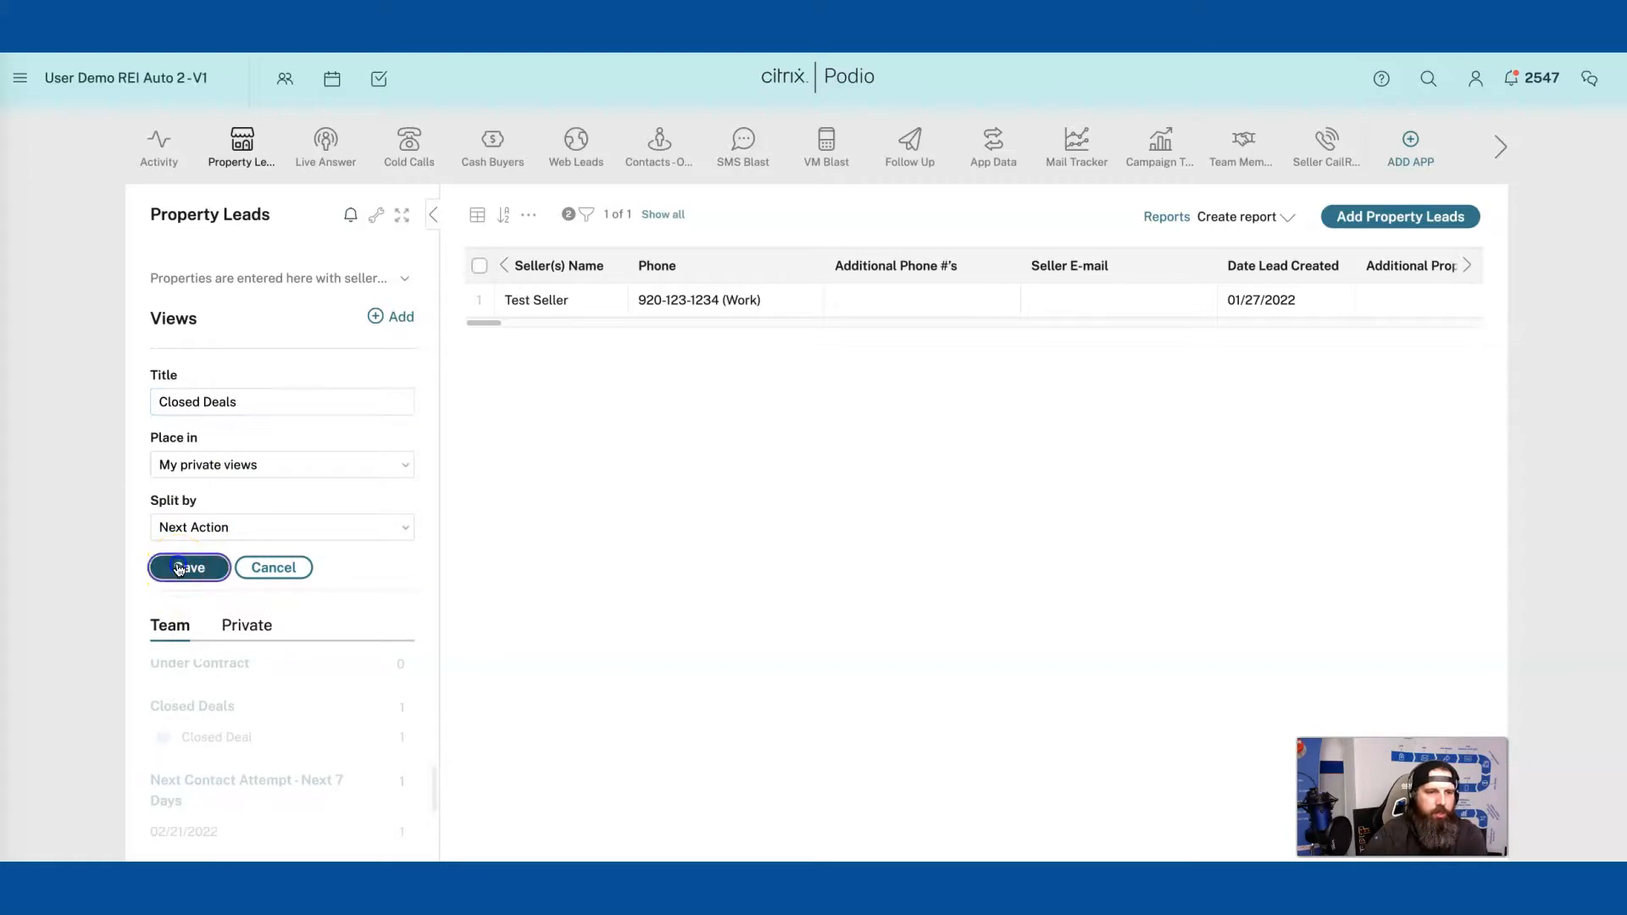
Step: Move the Closed Deals view below Under Contract in the private views
{"action": "left_click", "coordinate": [243, 419]}
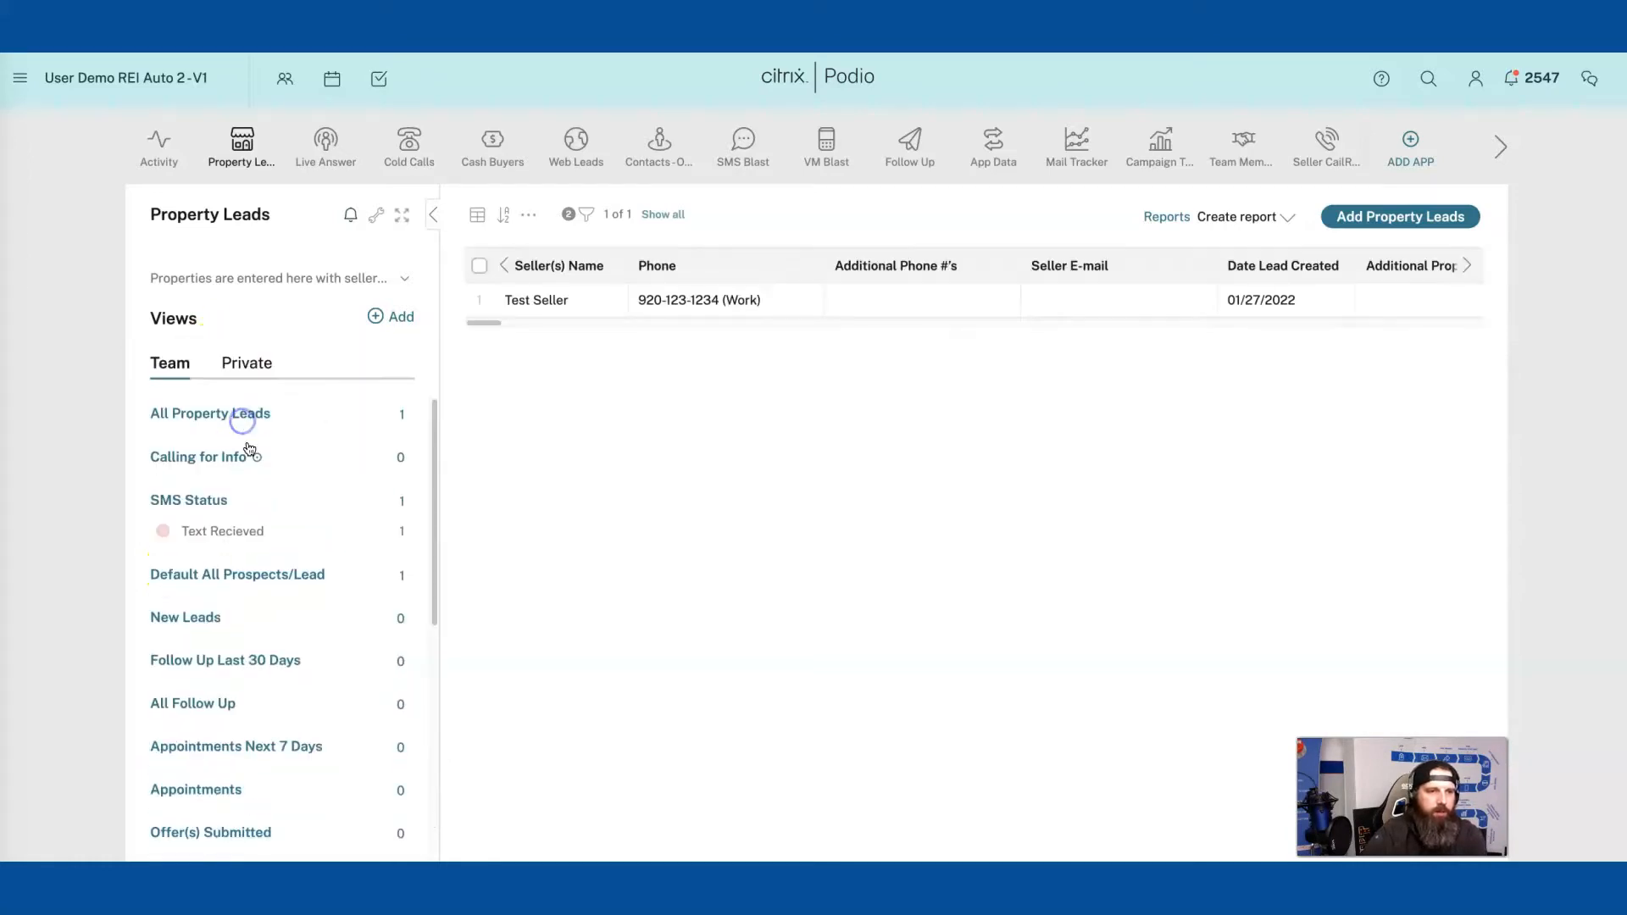
{"action": "left_click", "coordinate": [247, 362]}
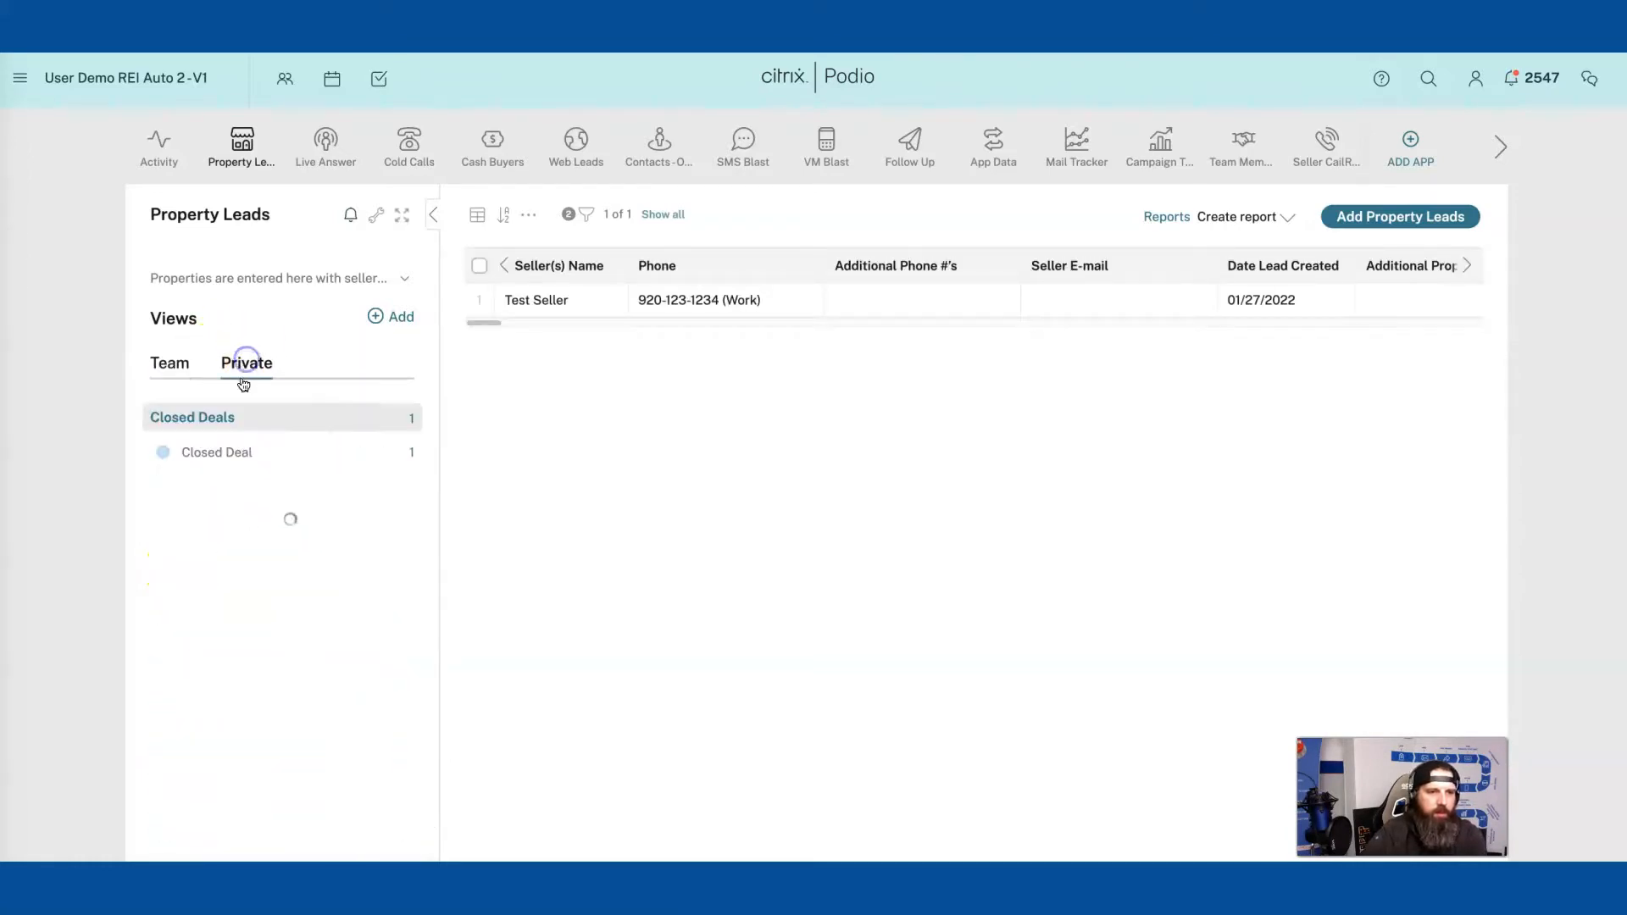
{"action": "left_click", "coordinate": [227, 431]}
{"action": "left_click_drag", "start_coordinate": [227, 432], "coordinate": [217, 757]}
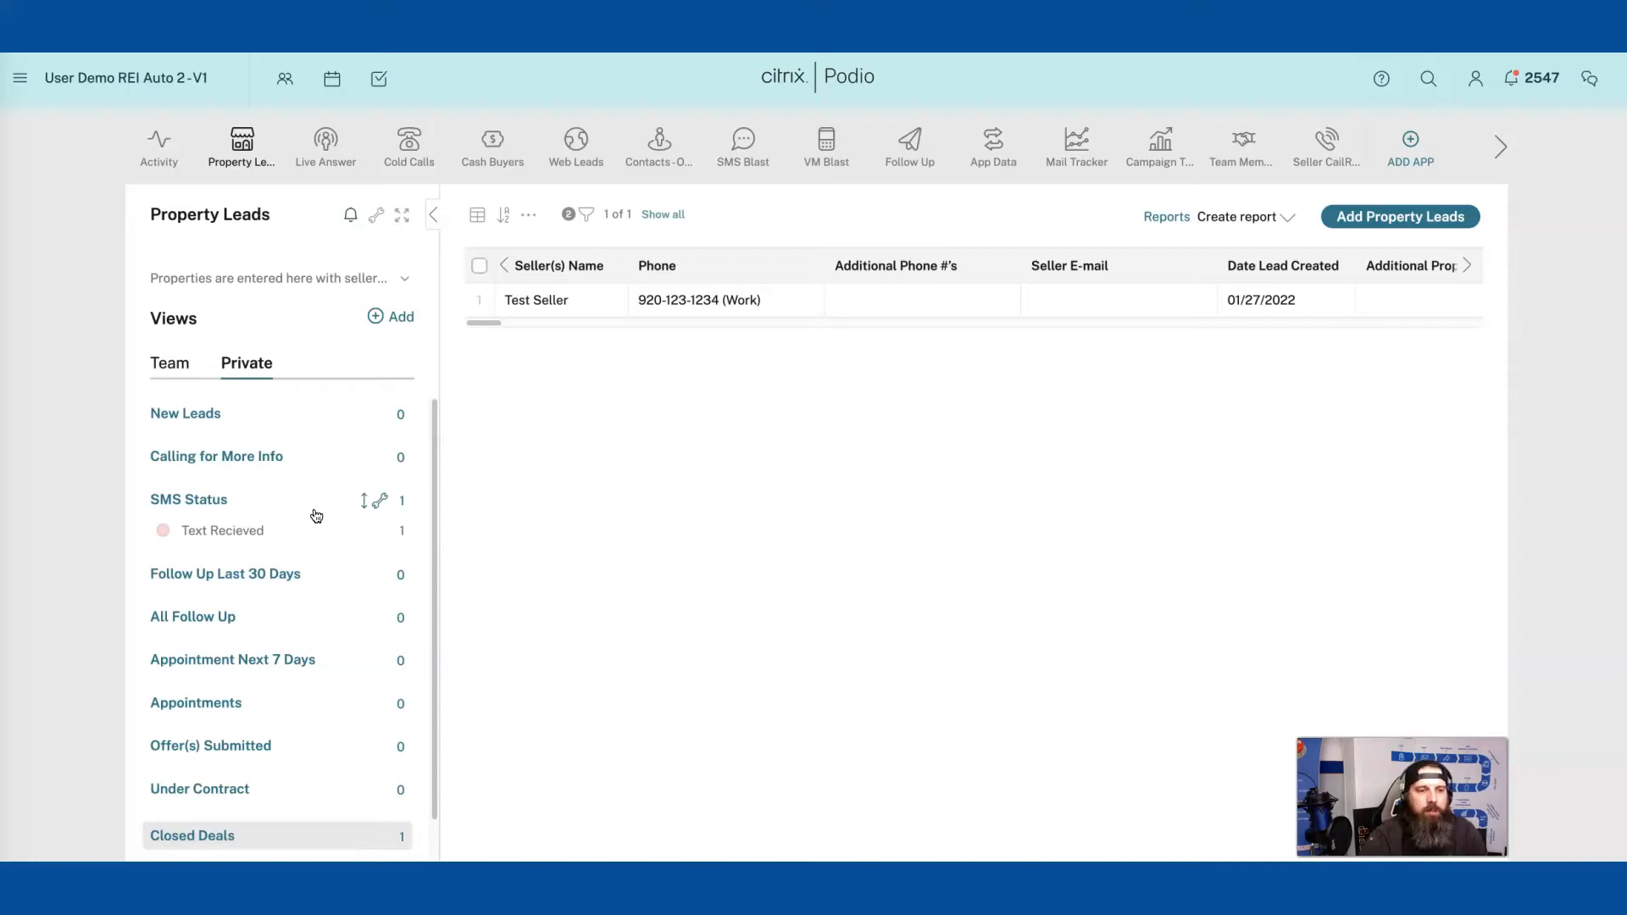
{"action": "scroll", "coordinate": [210, 492], "scroll_direction": "down", "scroll_amount": 1}
{"action": "scroll", "coordinate": [204, 496], "scroll_direction": "up", "scroll_amount": 1}
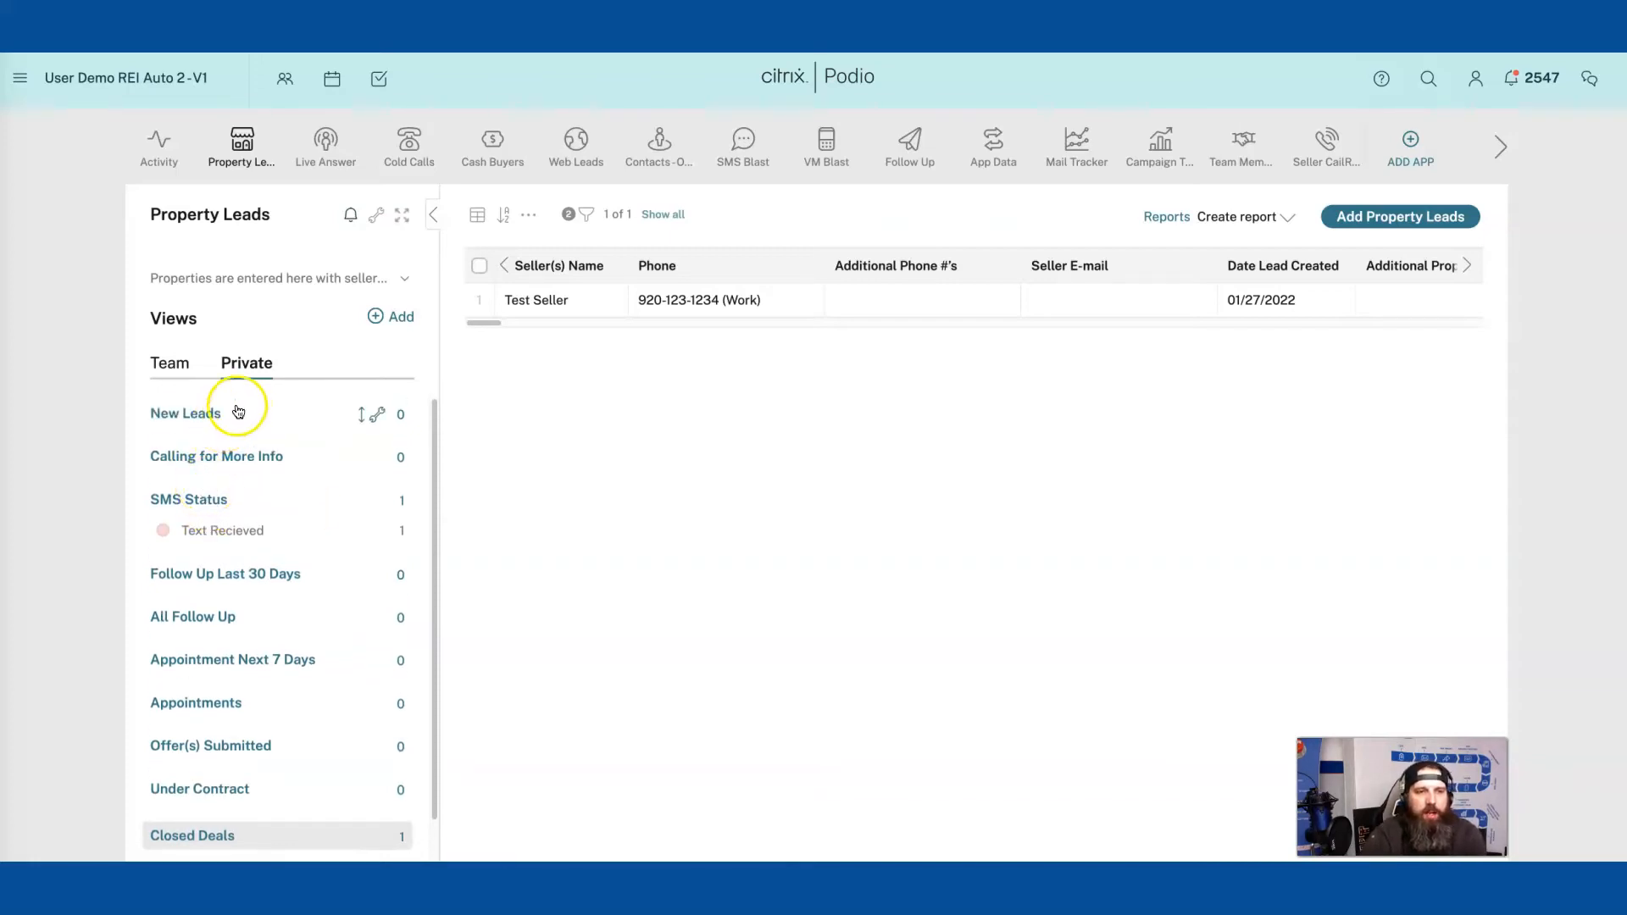